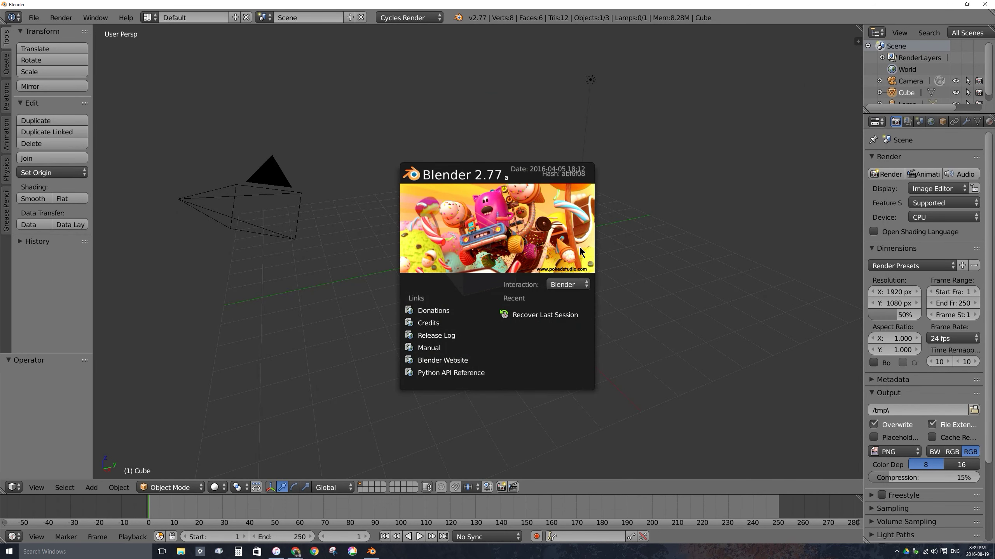
- Dismiss the splash screen and delete the default cube from the scene
{"action": "left_click", "coordinate": [770, 328]}
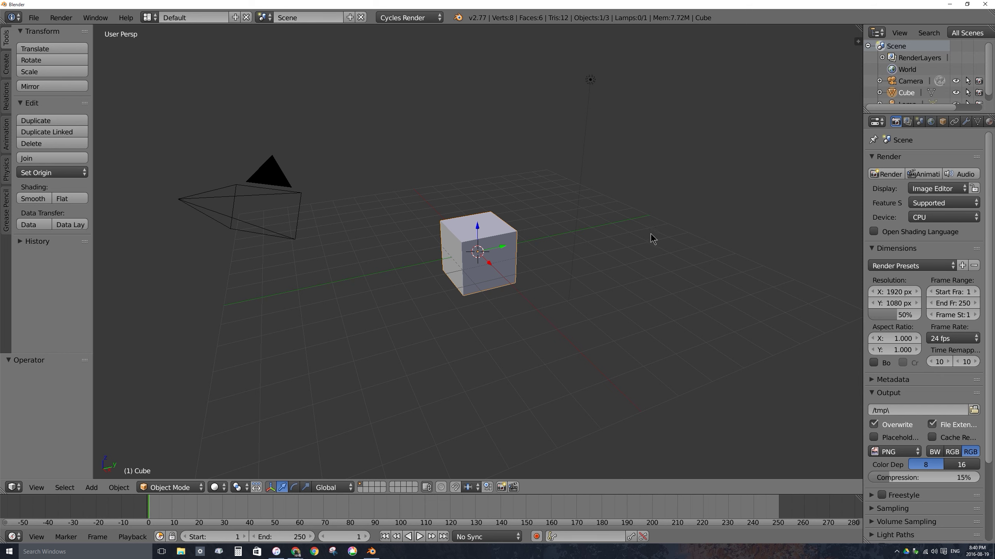
{"action": "middle_click_drag", "start_coordinate": [650, 234], "coordinate": [613, 249]}
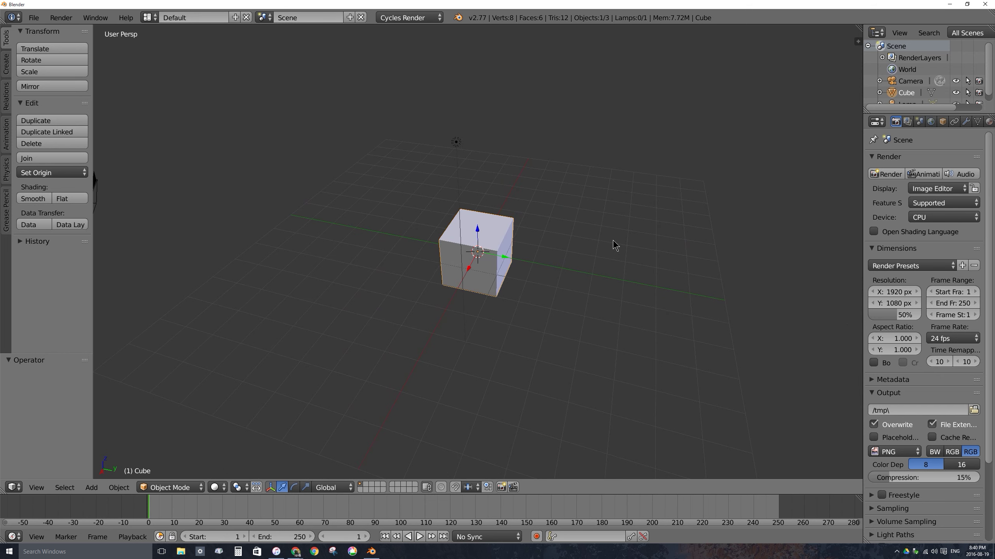
{"action": "key", "text": "x"}
{"action": "left_click", "coordinate": [516, 218]}
{"action": "middle_click_drag", "start_coordinate": [524, 275], "coordinate": [513, 239]}
- Place the 3D cursor at several spots around the scene and reset it to the scene's centre
{"action": "left_click", "coordinate": [573, 228]}
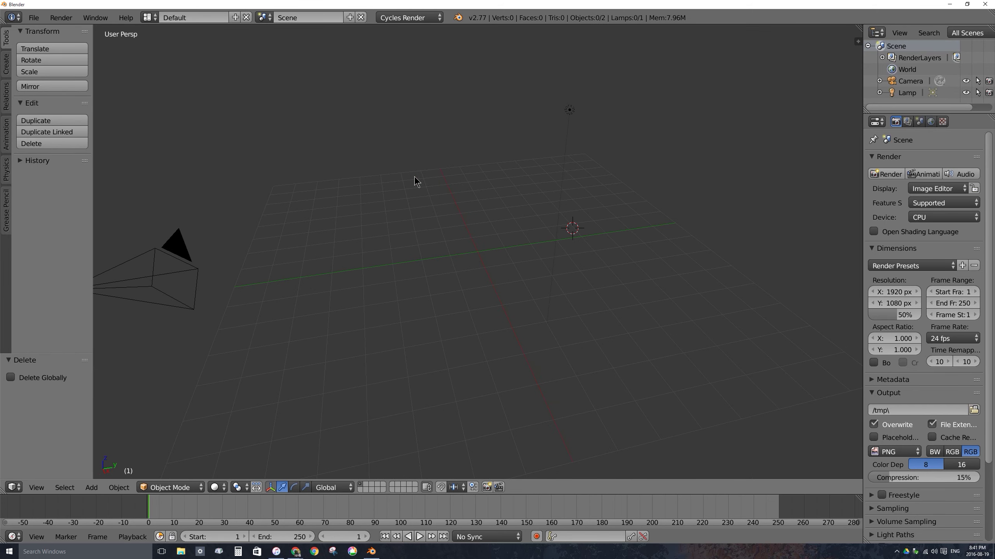
{"action": "left_click", "coordinate": [414, 176]}
{"action": "left_click", "coordinate": [387, 241]}
{"action": "left_click", "coordinate": [412, 285]}
{"action": "left_click", "coordinate": [520, 176]}
{"action": "left_click", "coordinate": [596, 223]}
{"action": "left_click", "coordinate": [438, 253]}
{"action": "left_click", "coordinate": [360, 188]}
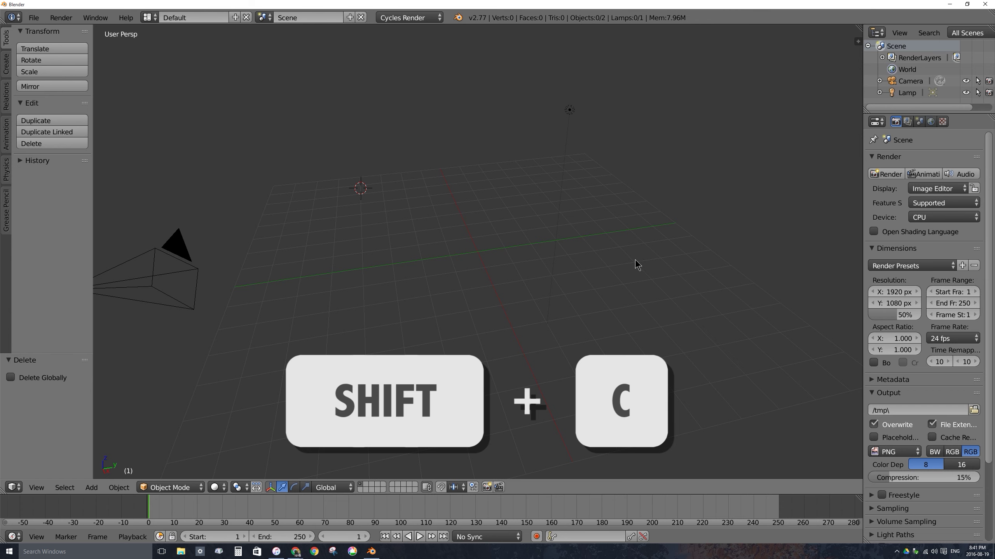
{"action": "key", "text": "shift+c"}
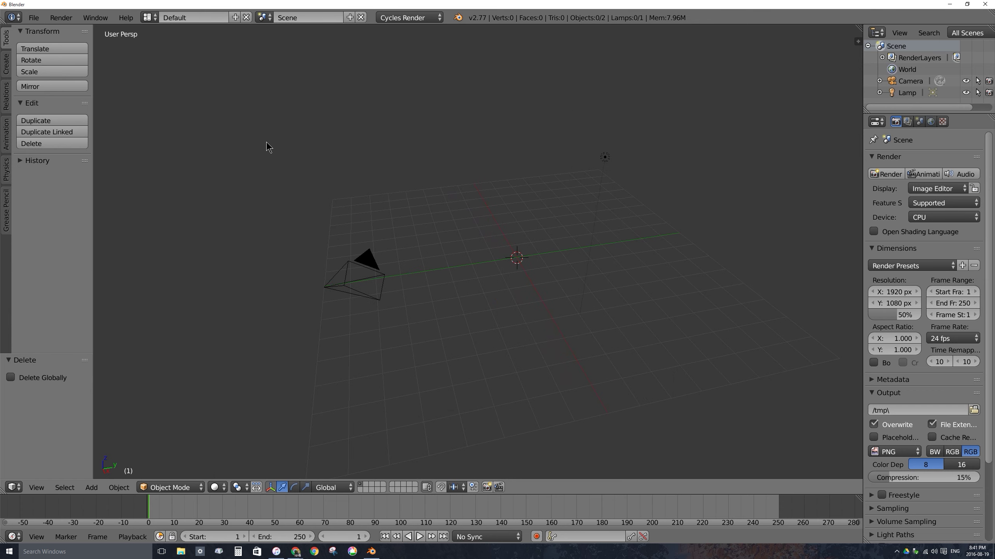
- Add a cylinder mesh at the 3D cursor
{"action": "scroll", "coordinate": [580, 284], "scroll_direction": "up", "scroll_amount": 3}
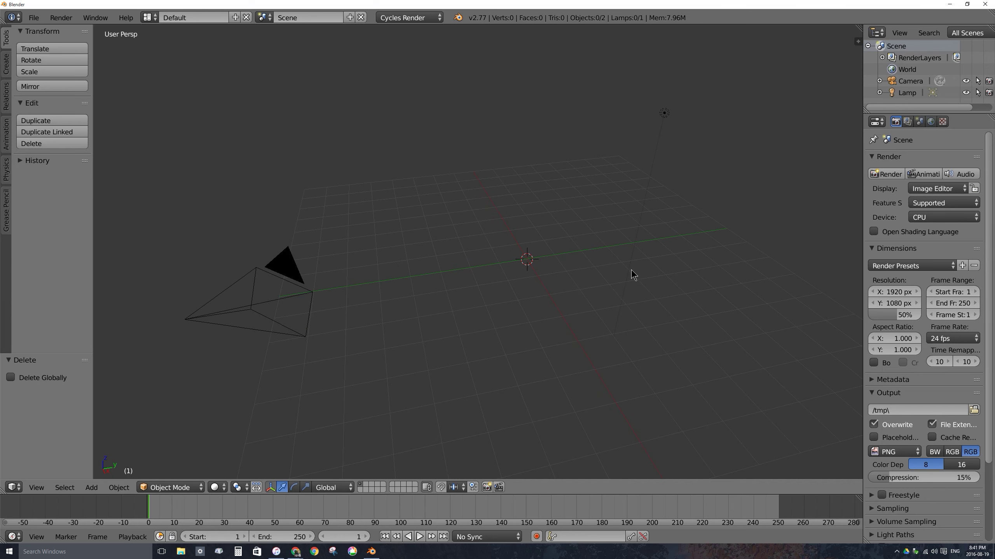
{"action": "key", "text": "shift+a"}
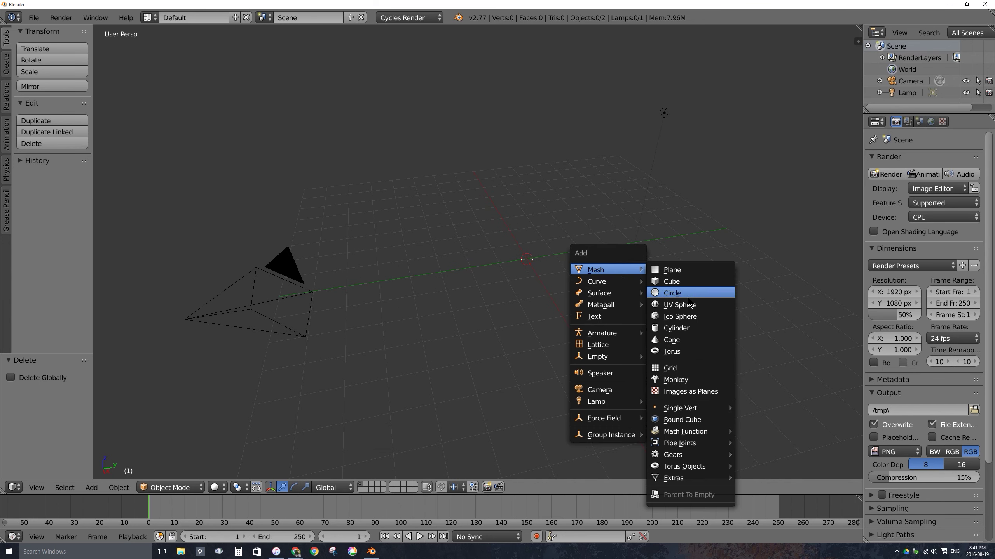
{"action": "left_click", "coordinate": [677, 329]}
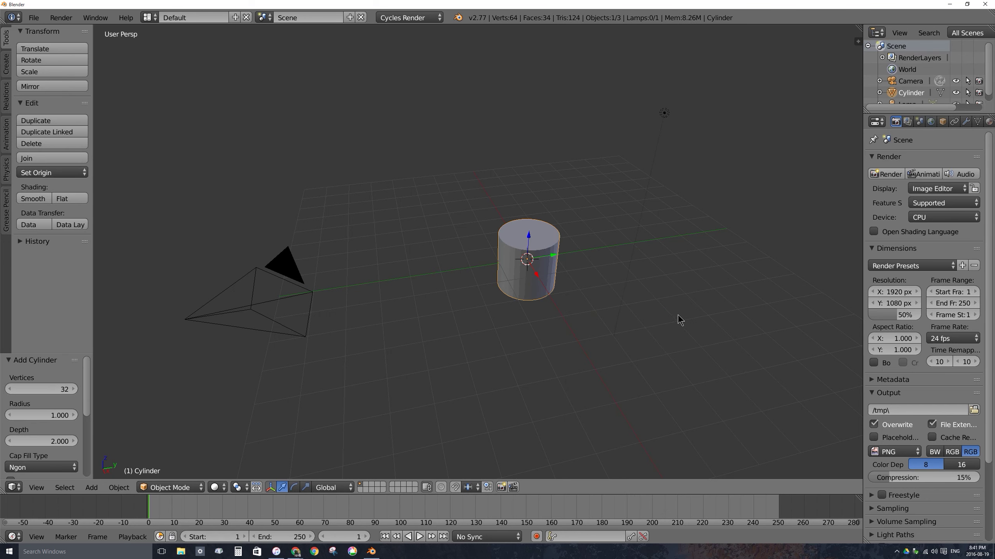
- Scale the cylinder to about 0.043 in X and Y only, making it a thin rod while excluding the Z axis
{"action": "mouse_move", "coordinate": [573, 269]}
{"action": "middle_mouse_down"}
{"action": "mouse_move", "coordinate": [563, 247]}
{"action": "mouse_move", "coordinate": [560, 261]}
{"action": "middle_mouse_up"}
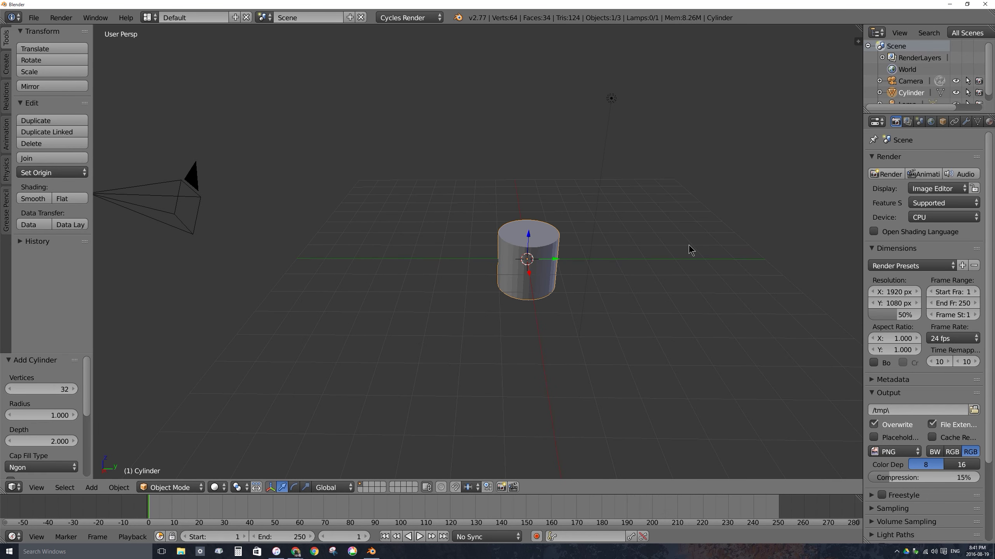
{"action": "key", "text": "s"}
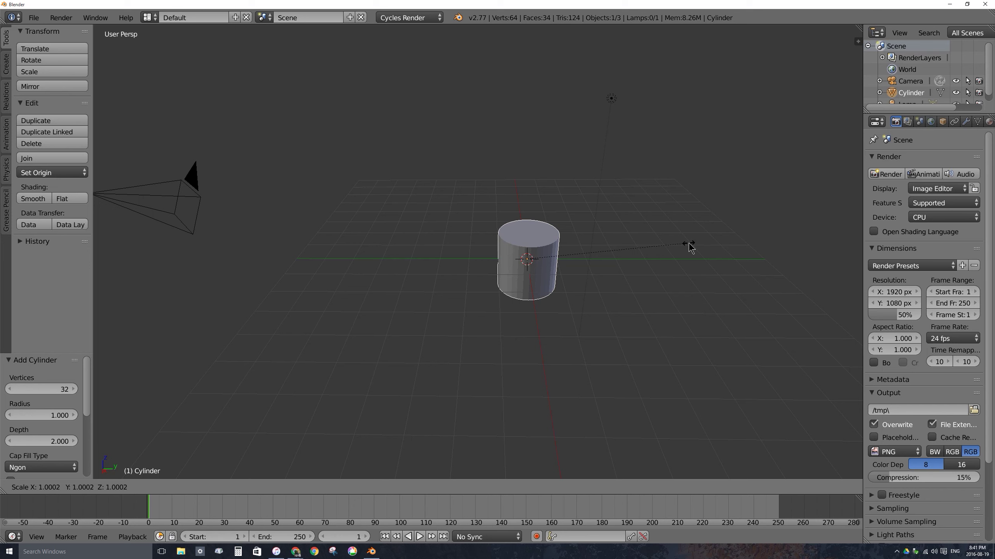
{"action": "key", "text": "shift+z"}
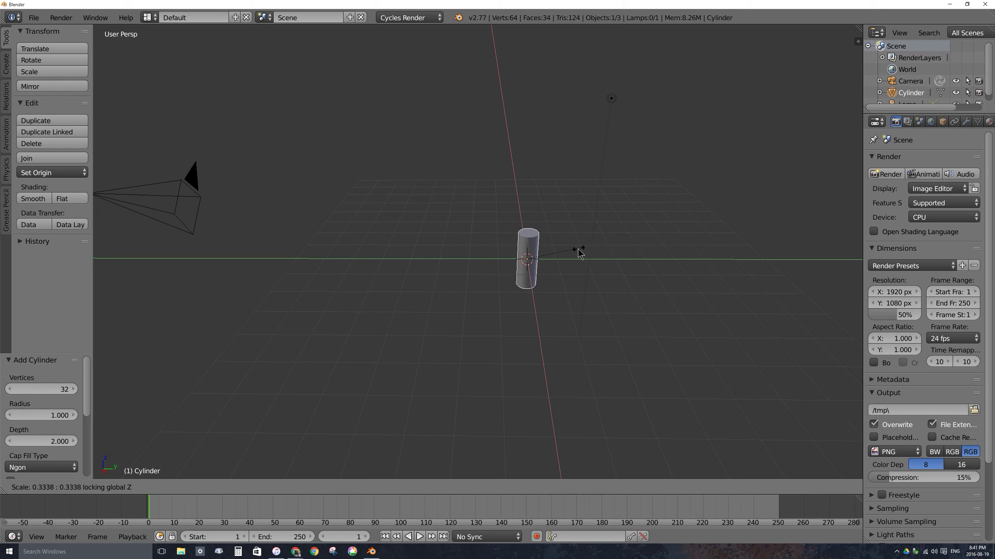
{"action": "left_click", "coordinate": [538, 252]}
{"action": "scroll", "coordinate": [539, 251], "scroll_direction": "up", "scroll_amount": 2}
{"action": "middle_click_drag", "start_coordinate": [539, 250], "coordinate": [595, 267]}
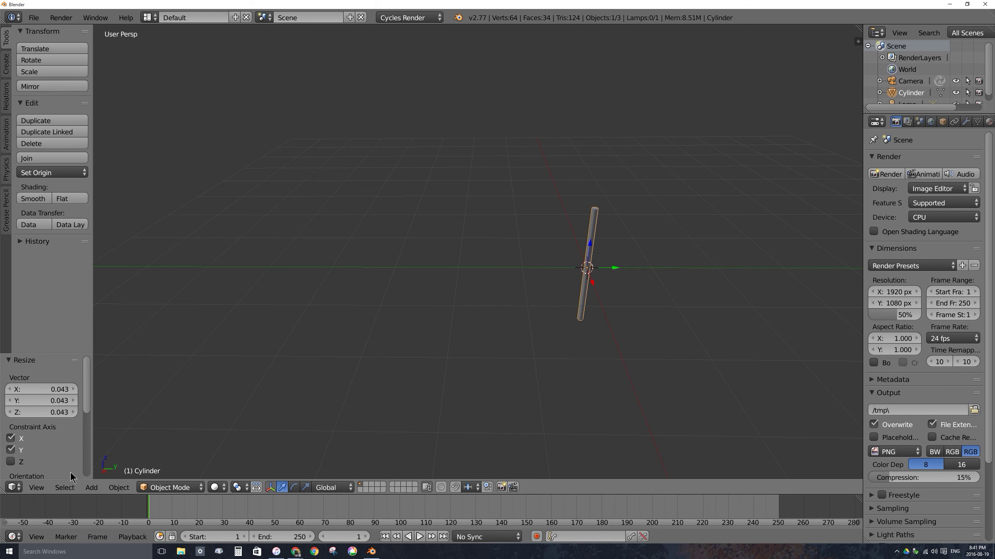
- Frame the thin cylinder and move it up about 0.874 along Z, leaving its base just below the origin
{"action": "left_click", "coordinate": [38, 487]}
{"action": "left_click", "coordinate": [41, 488]}
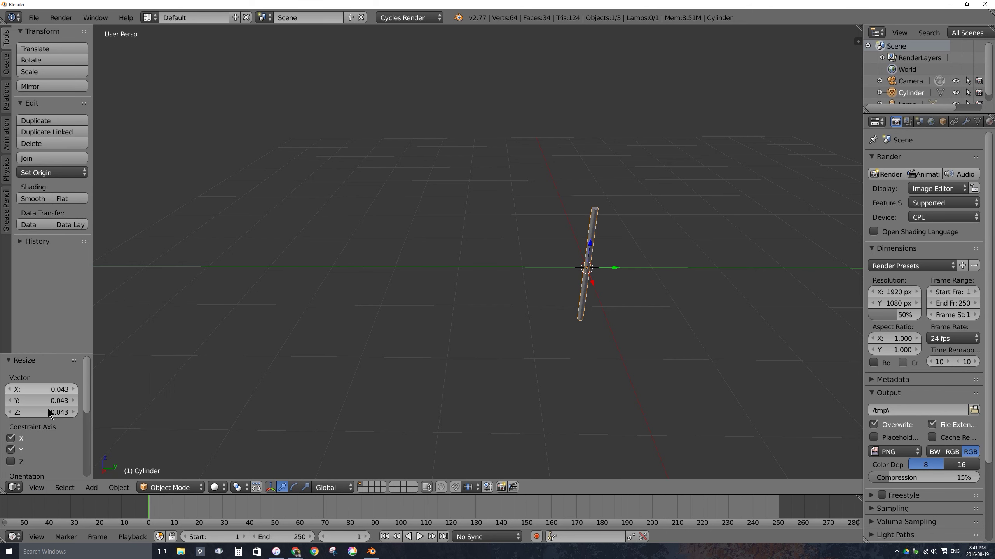
{"action": "left_click", "coordinate": [37, 487]}
{"action": "left_click", "coordinate": [92, 235]}
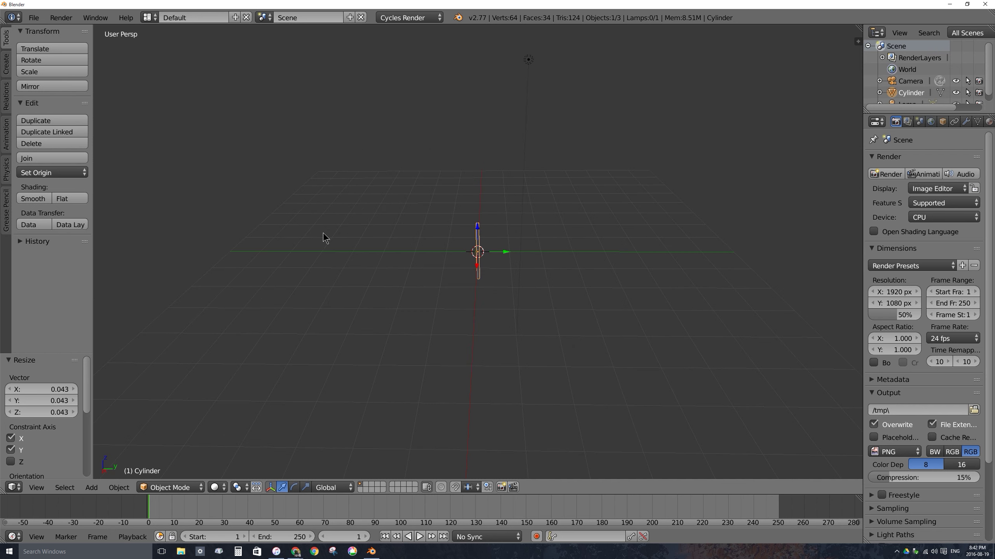
{"action": "scroll", "coordinate": [323, 235], "scroll_direction": "up", "scroll_amount": 5}
{"action": "middle_click_drag", "start_coordinate": [322, 240], "coordinate": [488, 191]}
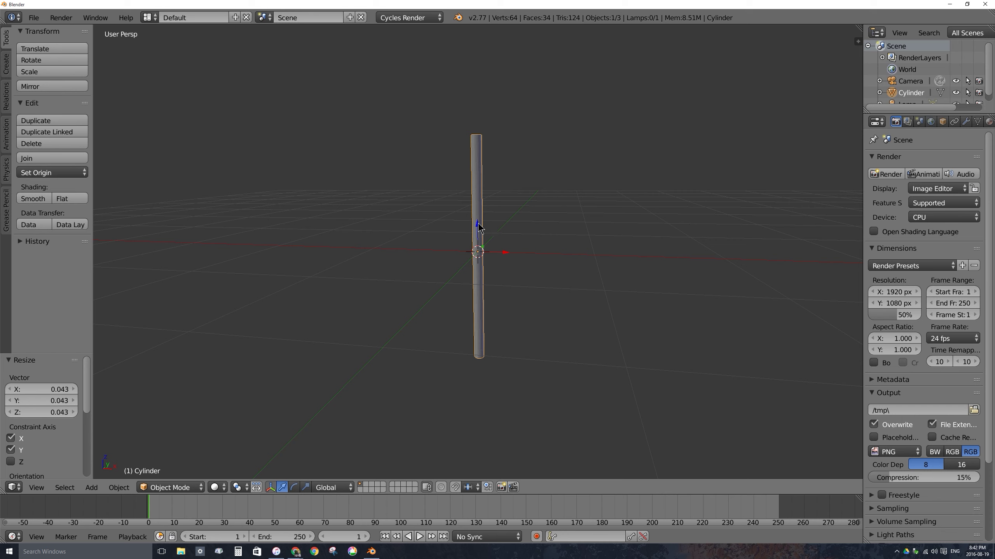
{"action": "key", "text": "g"}
{"action": "key", "text": "z"}
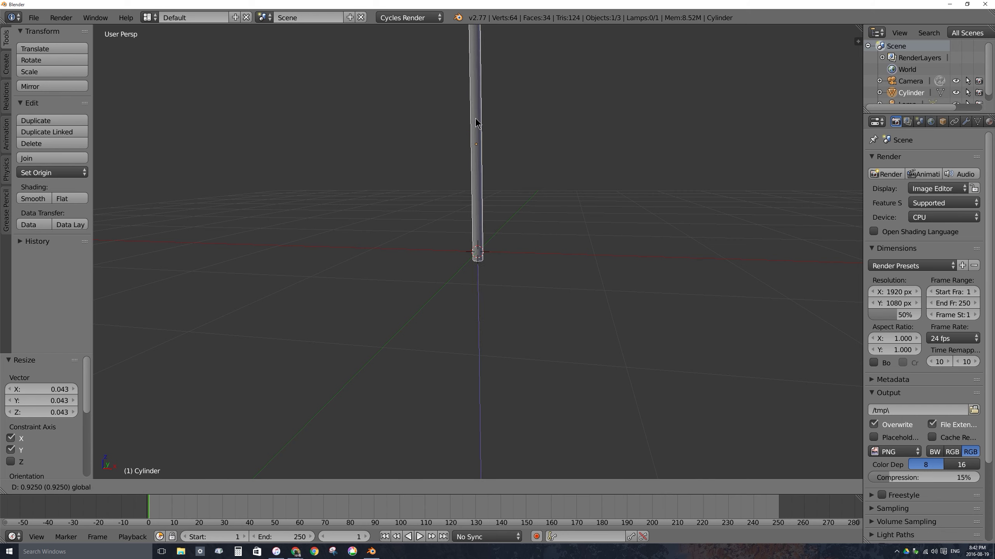
{"action": "left_click", "coordinate": [477, 126]}
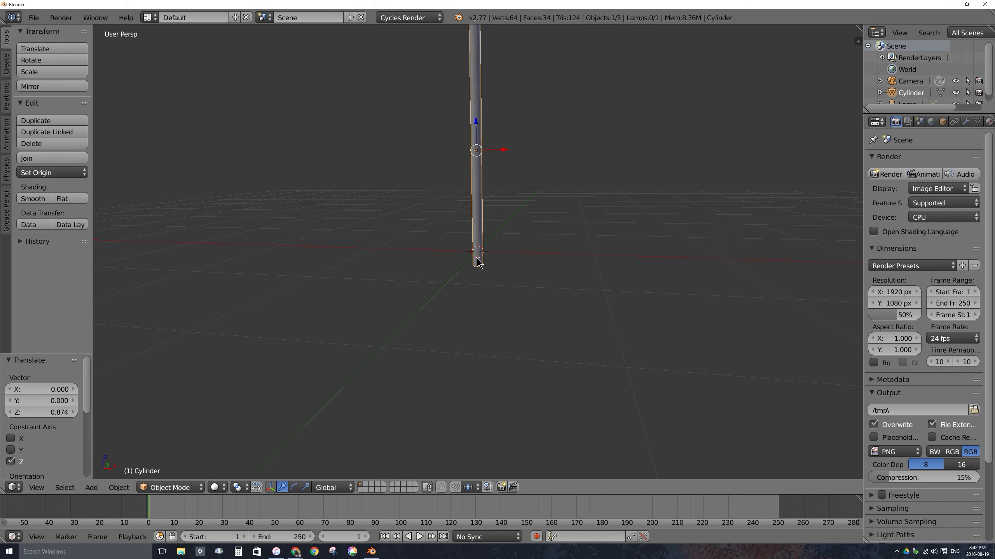
- Reset the 3D cursor to the scene's centre and add a single-bone armature at the cylinder's base
{"action": "left_click", "coordinate": [643, 197]}
{"action": "key", "text": "shift+c"}
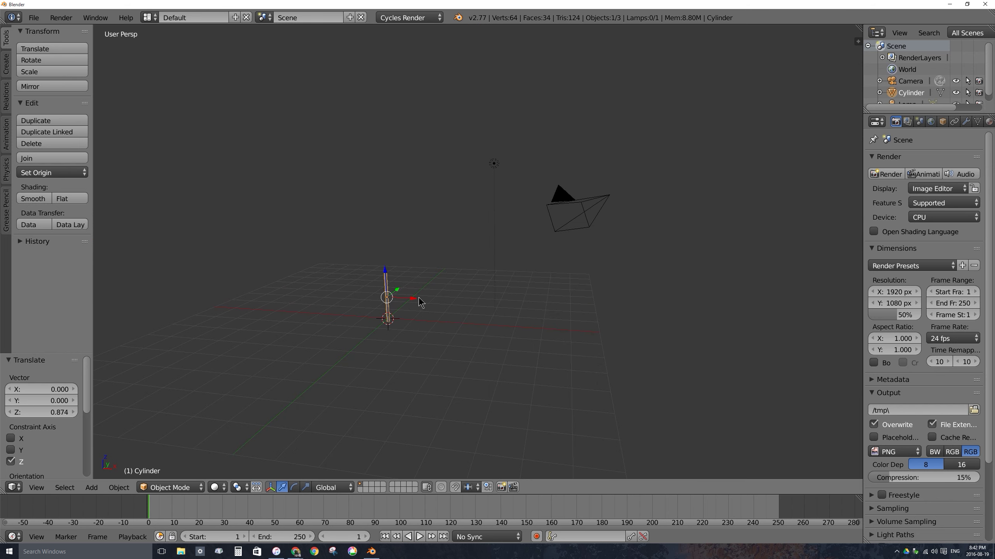
{"action": "scroll", "coordinate": [494, 259], "scroll_direction": "up", "scroll_amount": 5}
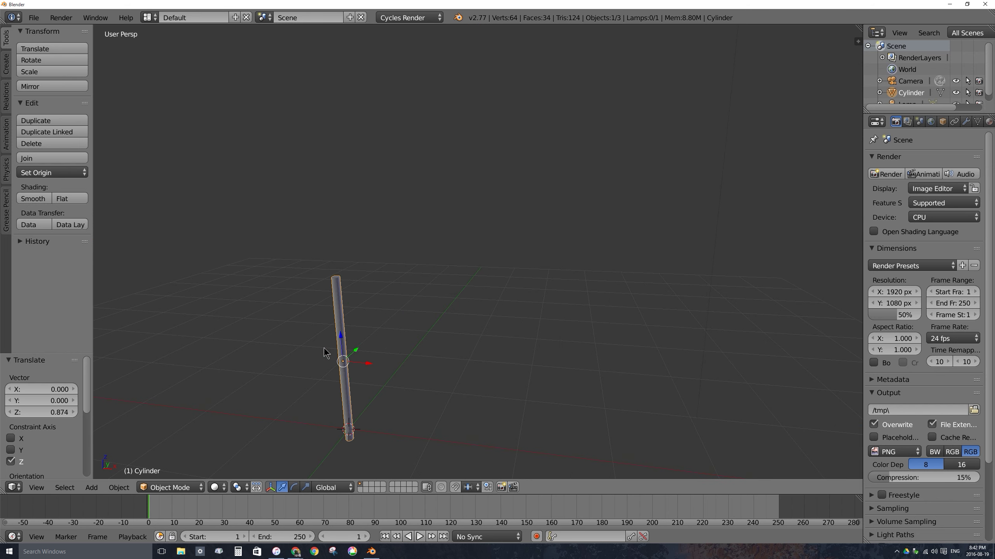
{"action": "left_click", "coordinate": [36, 488]}
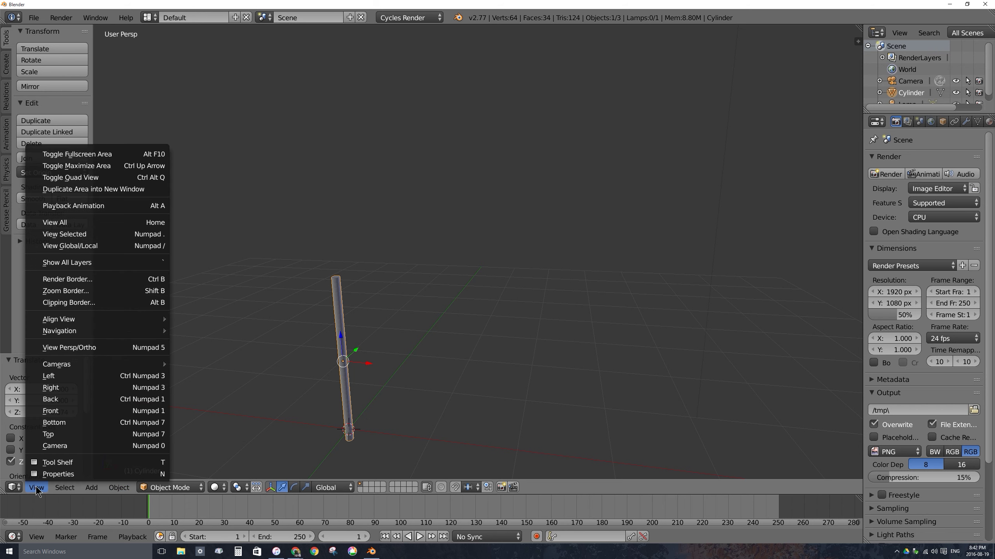
{"action": "left_click", "coordinate": [103, 234]}
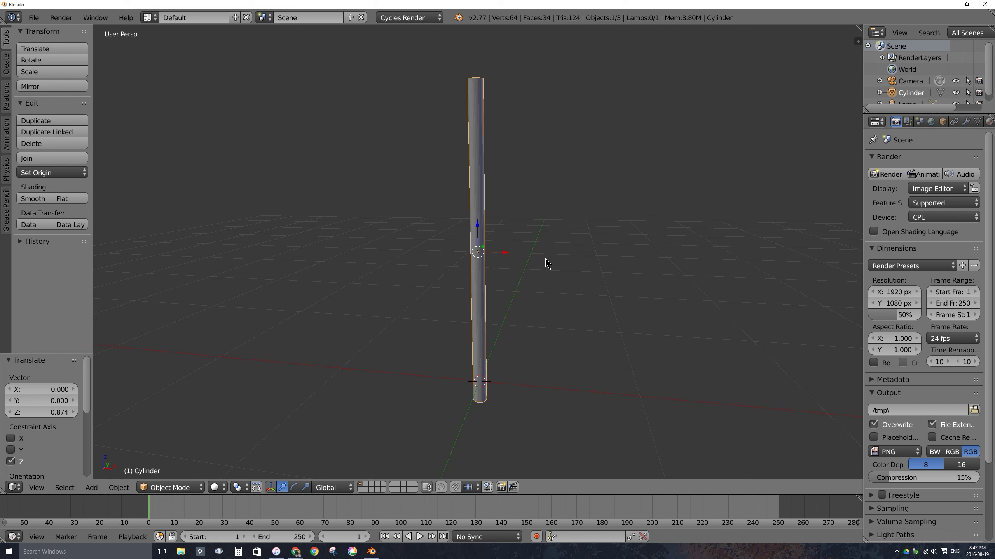
{"action": "key", "text": "shift+a"}
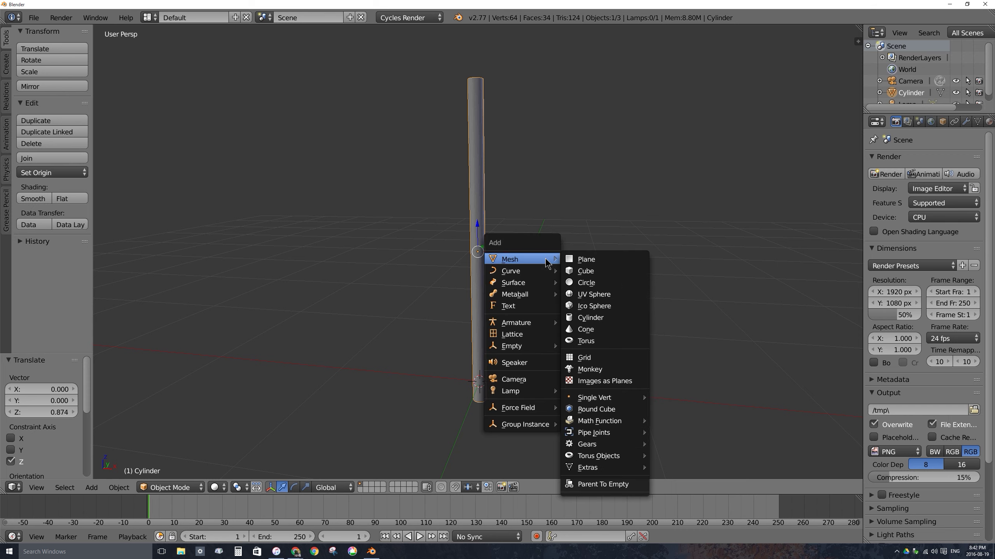
{"action": "mouse_move", "coordinate": [527, 323]}
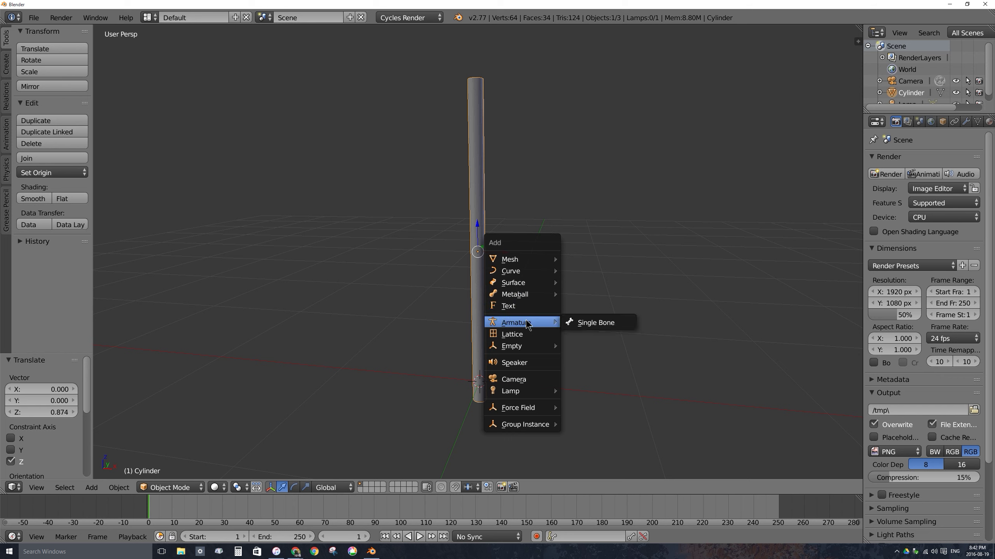
{"action": "left_click", "coordinate": [592, 324]}
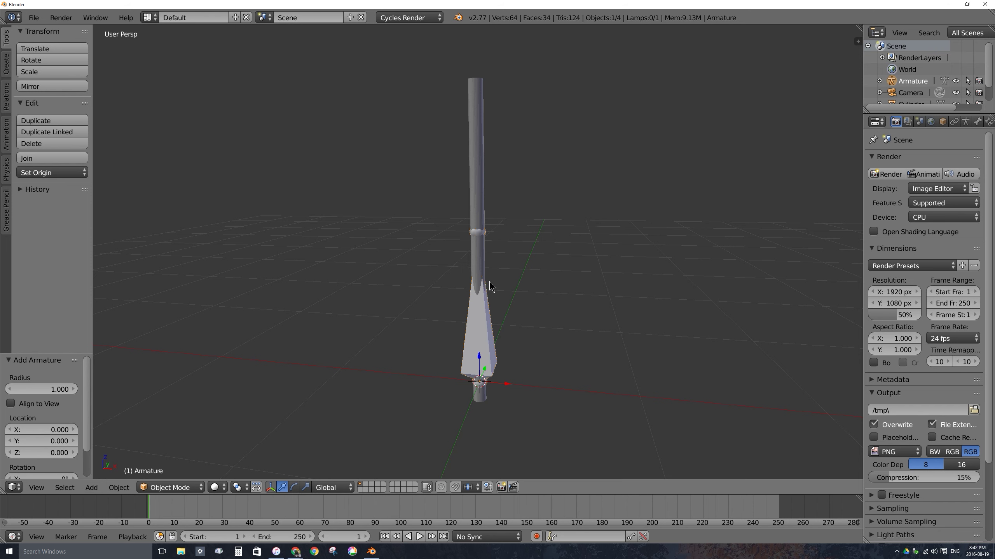
- Widen the properties editor, turn on X-Ray for the armature and set its bone display to B-Bone
{"action": "left_click_drag", "start_coordinate": [863, 121], "coordinate": [748, 119]}
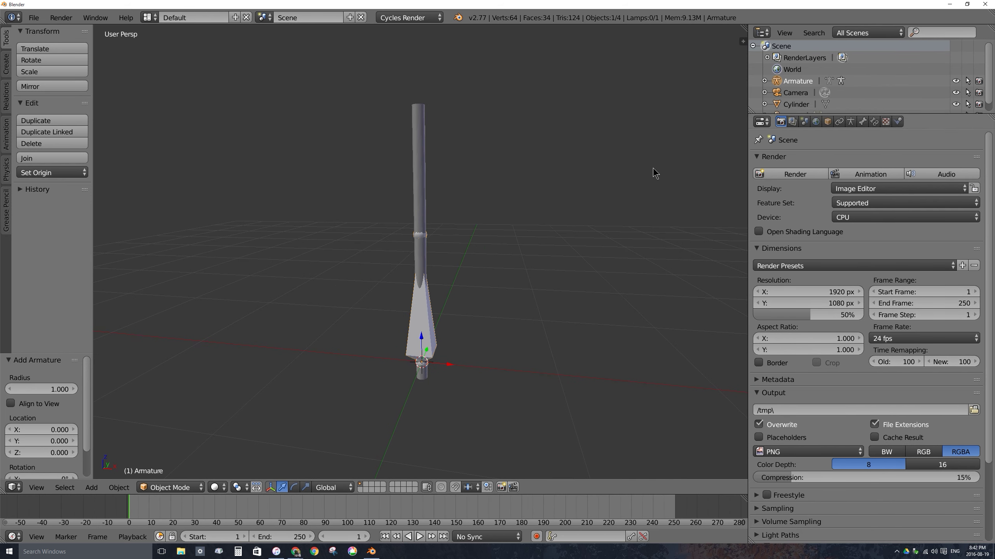
{"action": "left_click", "coordinate": [851, 121]}
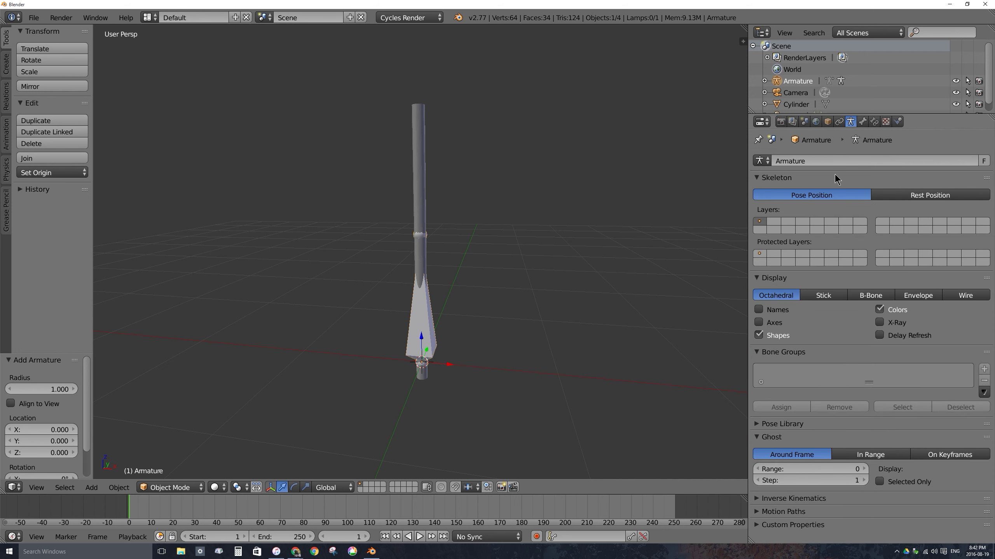
{"action": "left_click", "coordinate": [882, 322]}
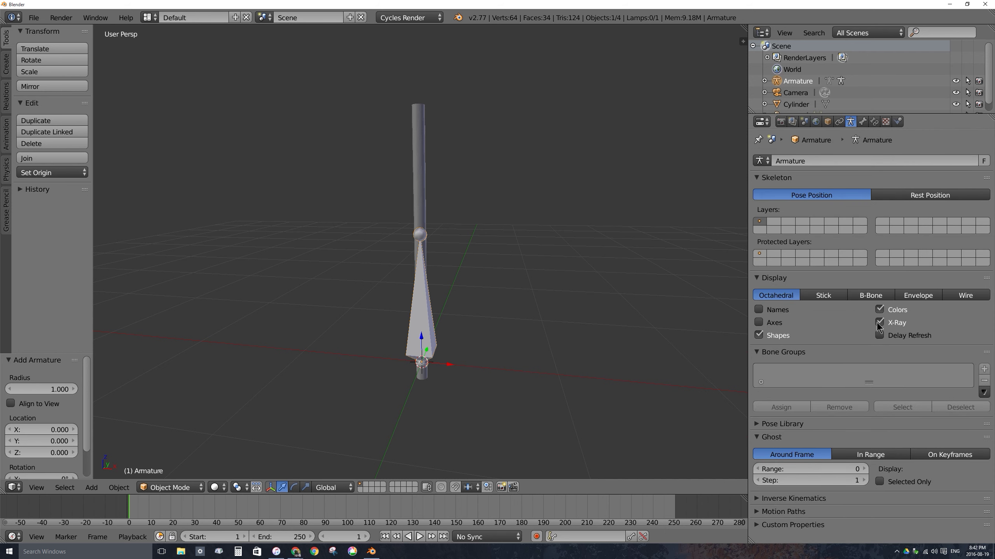
{"action": "left_click", "coordinate": [870, 296]}
- Enter Edit Mode on the armature and, in front view, raise the bone's tip along Z close to the cylinder's top
{"action": "middle_click_drag", "start_coordinate": [409, 262], "coordinate": [423, 235]}
{"action": "key", "text": "KP_1"}
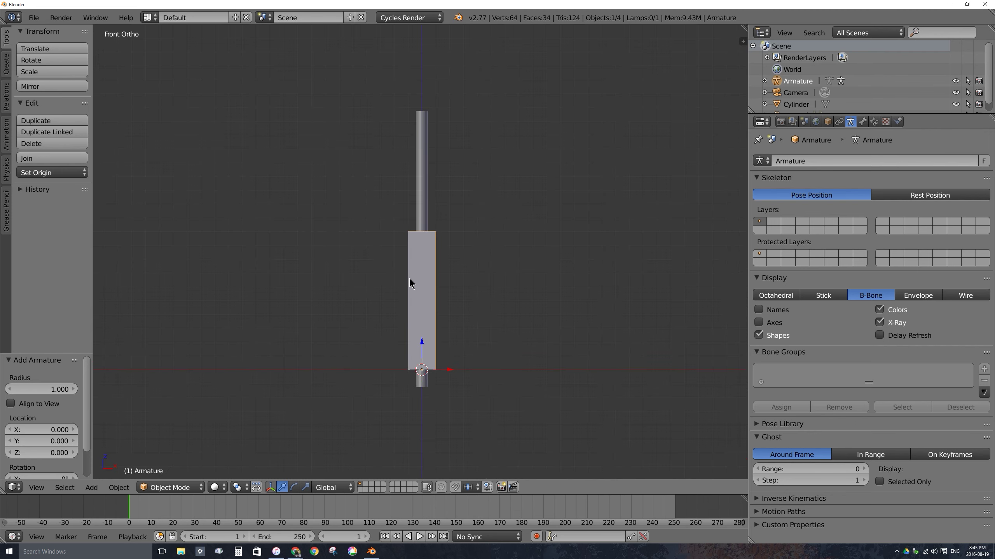
{"action": "key", "text": "KP_3"}
{"action": "key", "text": "KP_1"}
{"action": "middle_click_drag", "start_coordinate": [434, 223], "coordinate": [469, 274]}
{"action": "key", "text": "KP_1"}
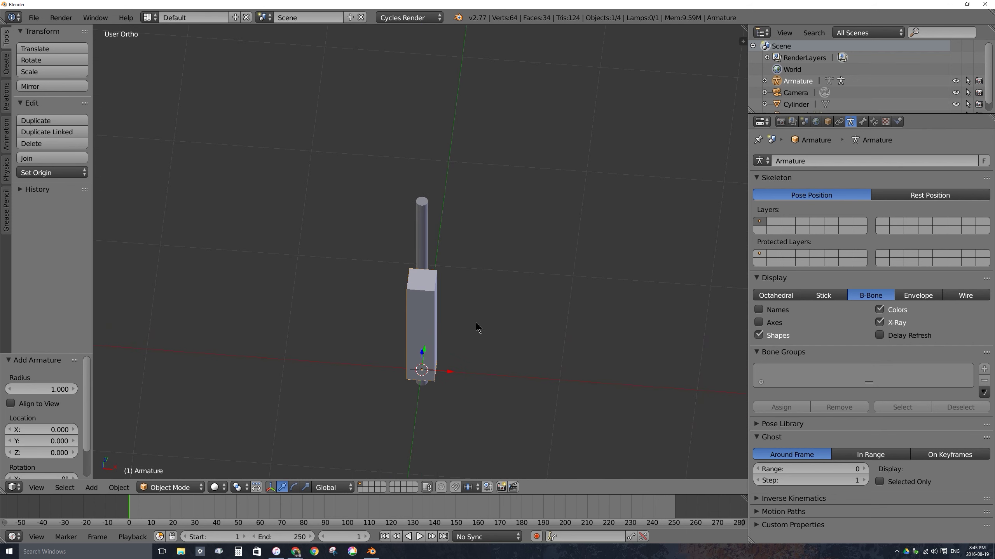
{"action": "key", "text": "Tab"}
{"action": "middle_click_drag", "start_coordinate": [510, 282], "coordinate": [461, 242]}
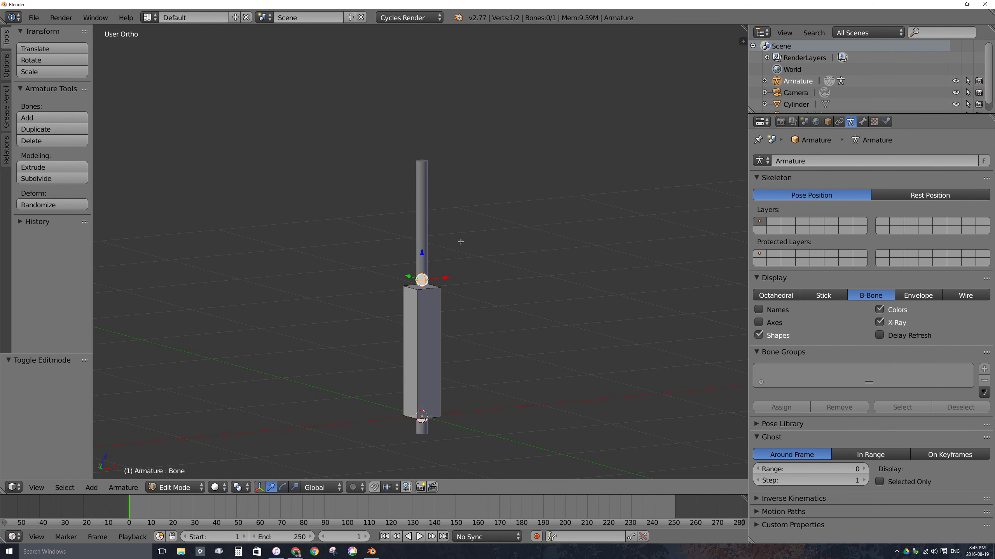
{"action": "key", "text": "KP_1"}
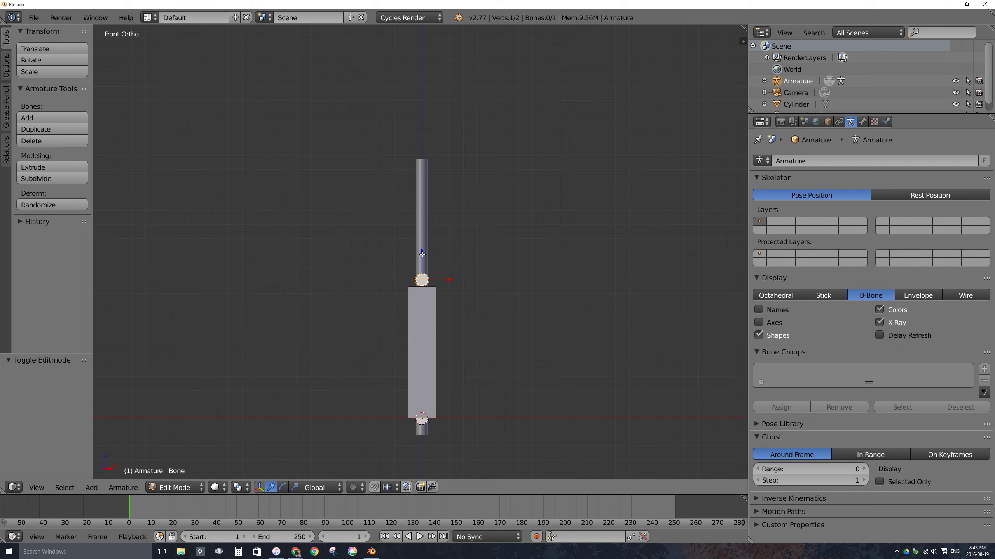
{"action": "left_click_drag", "start_coordinate": [421, 252], "coordinate": [425, 143]}
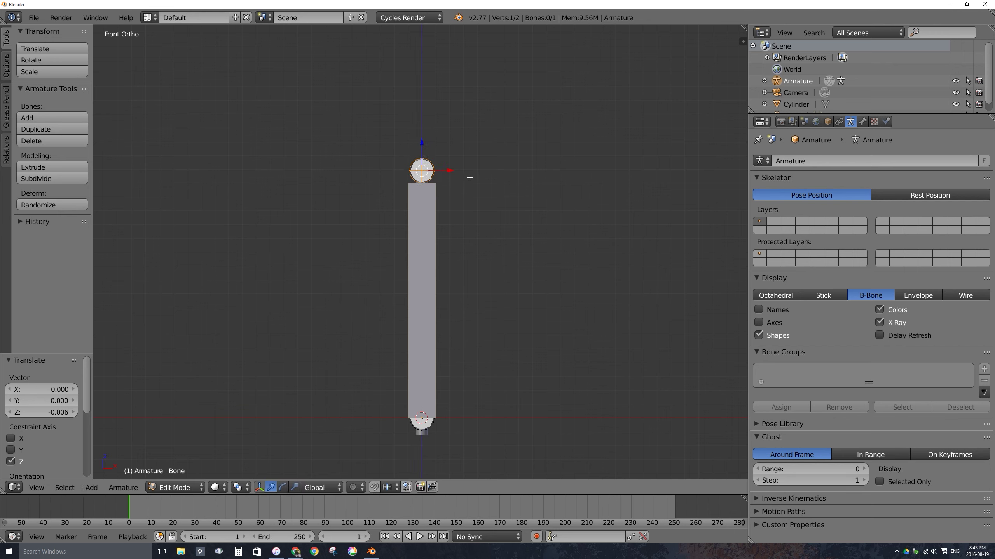
- Switch to wireframe shading and raise the bone's tip about 0.084 along Z to align with the cylinder's top end
{"action": "key", "text": "z"}
{"action": "middle_click_drag", "start_coordinate": [444, 157], "coordinate": [443, 212], "text": "shift"}
{"action": "scroll", "coordinate": [443, 213], "scroll_direction": "up", "scroll_amount": 5}
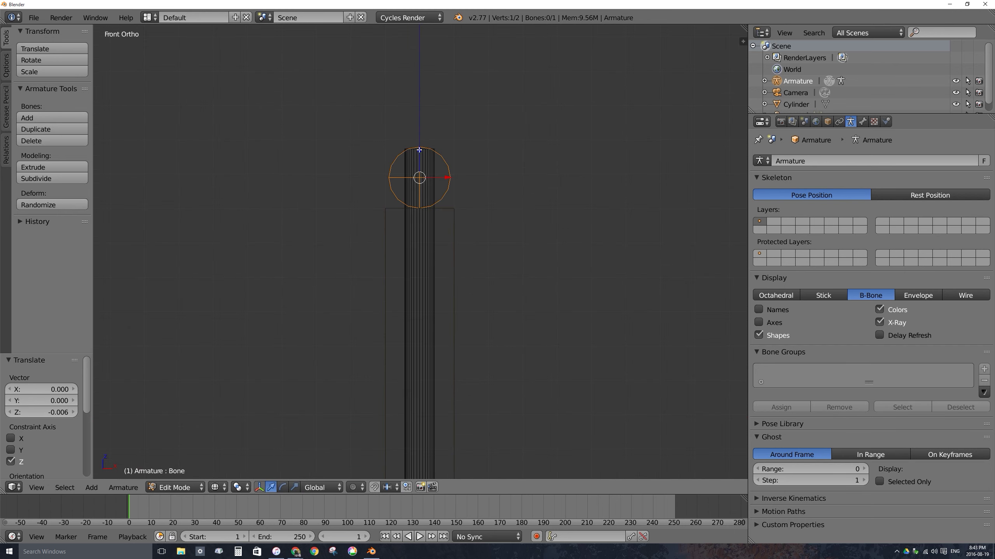
{"action": "key", "text": "g"}
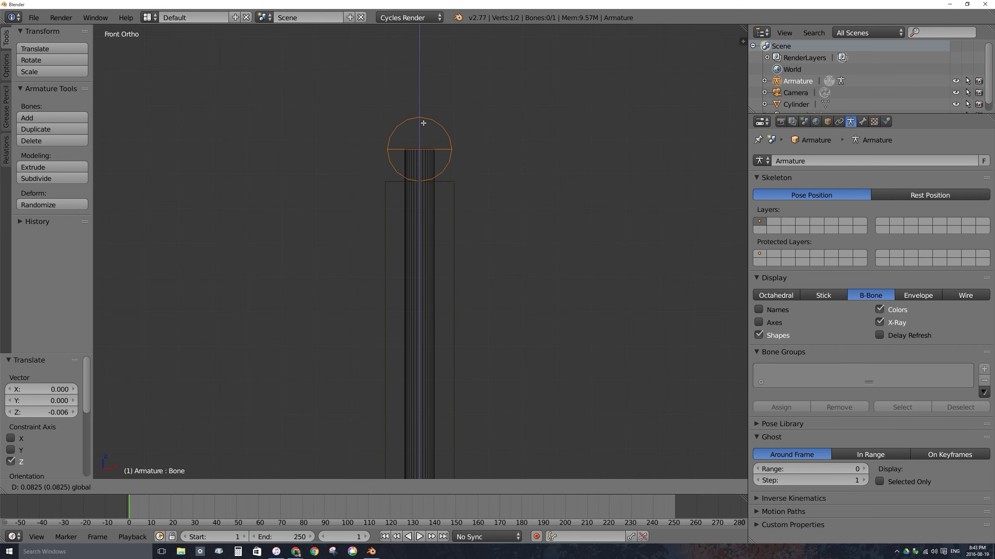
{"action": "left_click", "coordinate": [424, 123]}
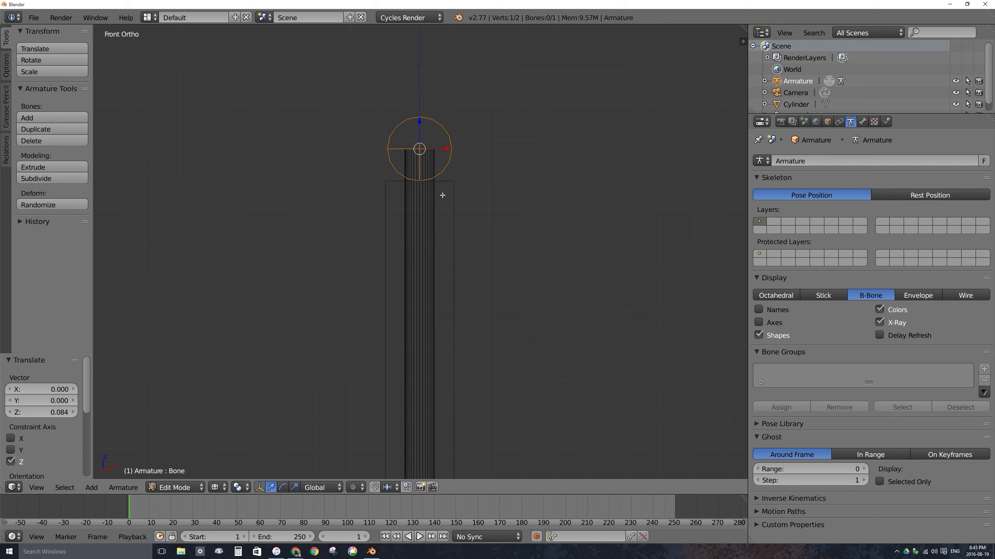
{"action": "key", "text": "Tab"}
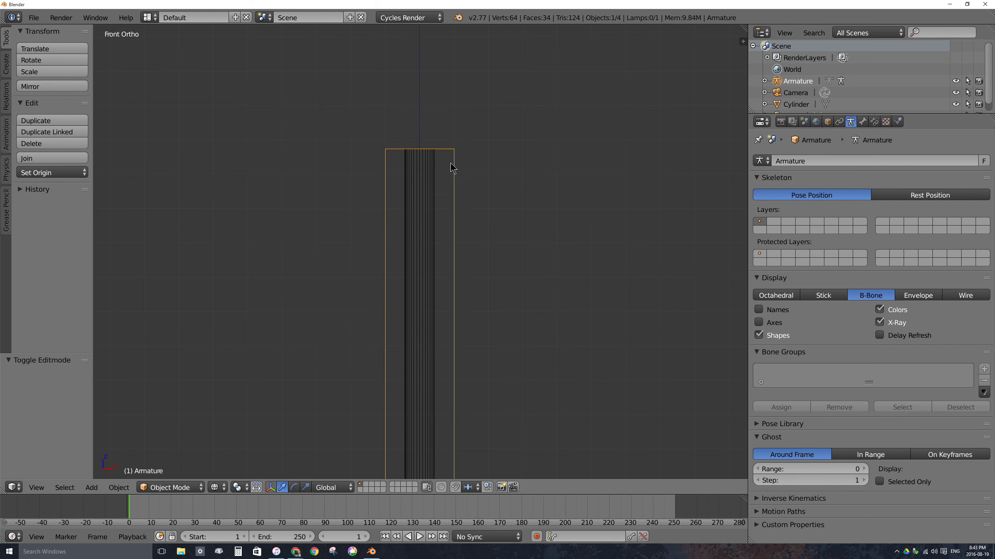
{"action": "key", "text": "Tab"}
{"action": "key", "text": "Tab"}
{"action": "right_click", "coordinate": [424, 218]}
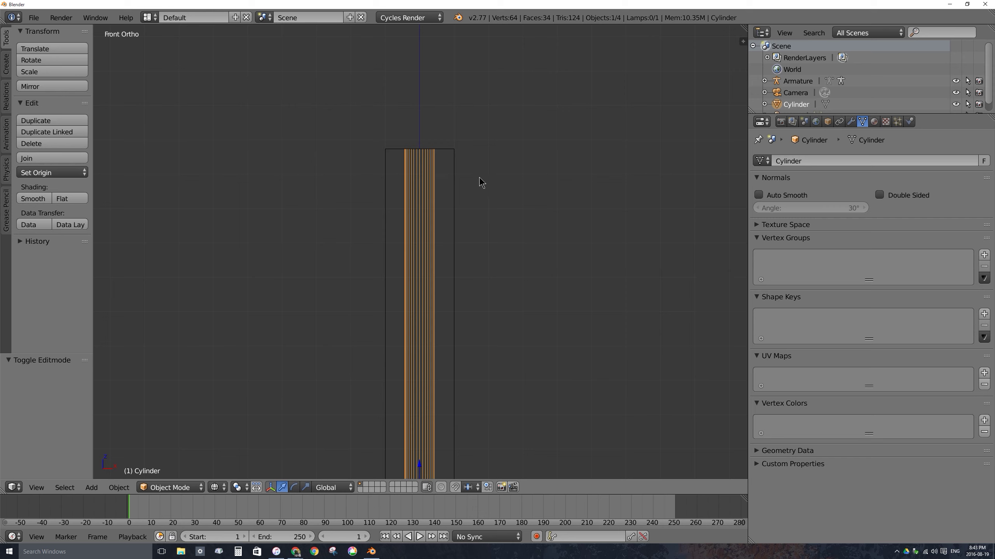
{"action": "right_click", "coordinate": [449, 150]}
{"action": "key", "text": "Tab"}
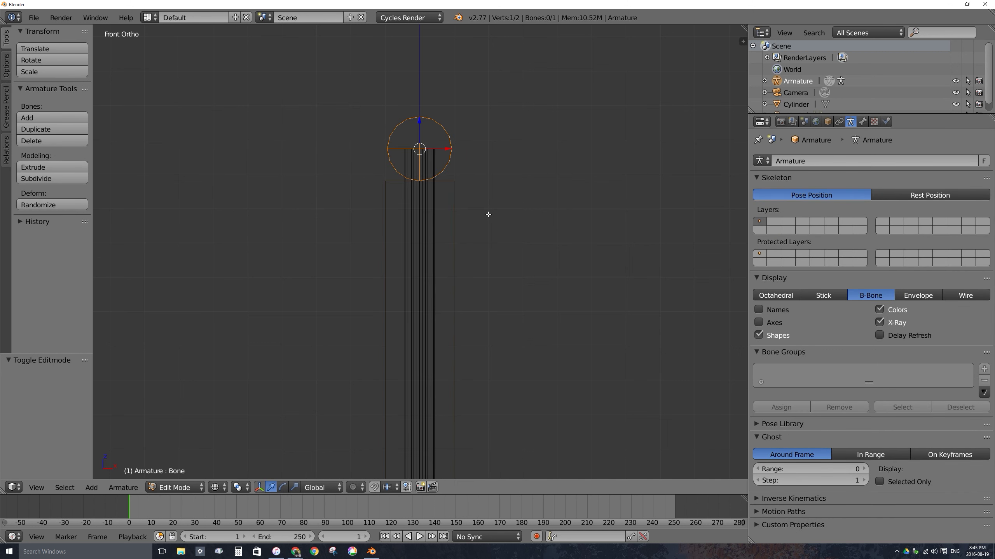
- Select the whole bone in the armature and subdivide it with one cut into two bones
{"action": "middle_click_drag", "start_coordinate": [488, 305], "coordinate": [507, 167], "text": "shift"}
{"action": "scroll", "coordinate": [503, 182], "scroll_direction": "down", "scroll_amount": 5}
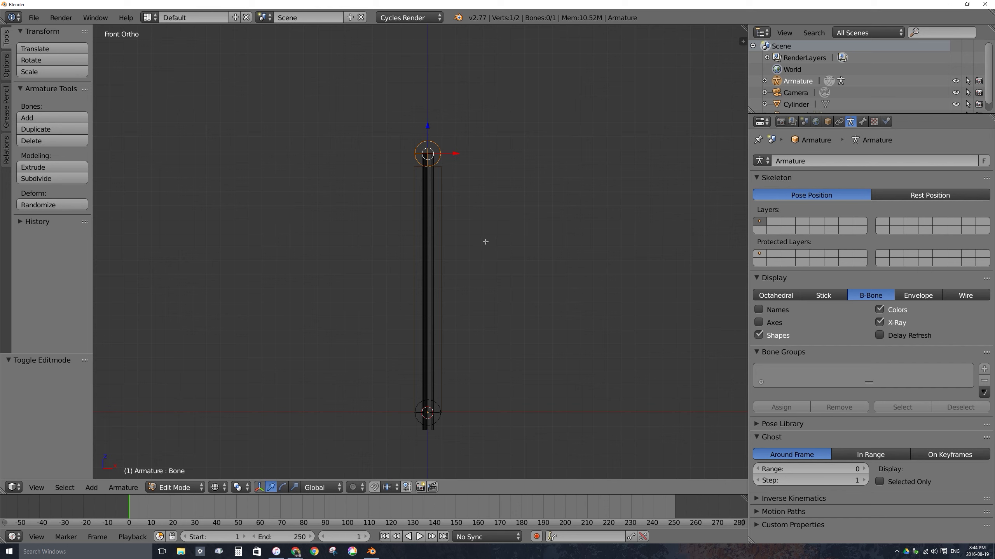
{"action": "right_click", "coordinate": [446, 189]}
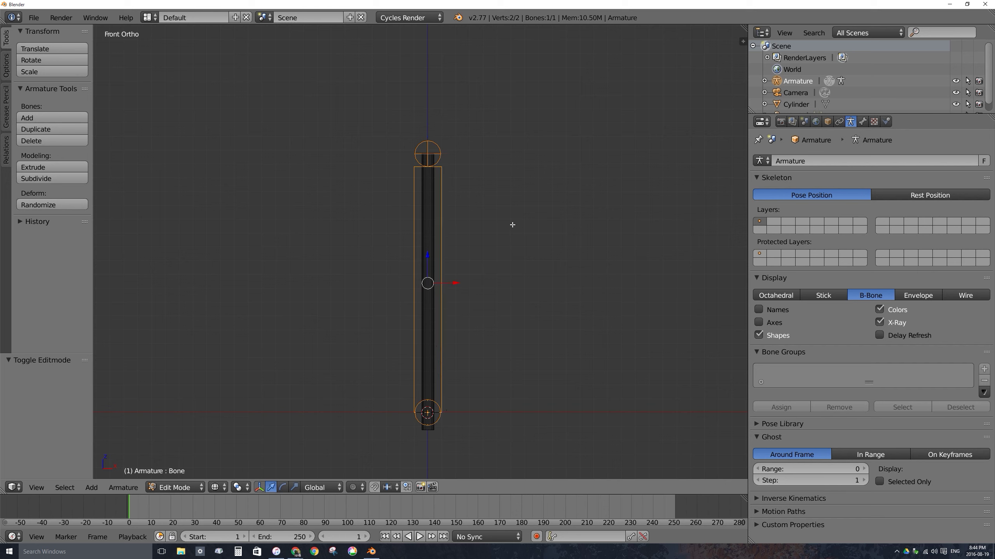
{"action": "key", "text": "w"}
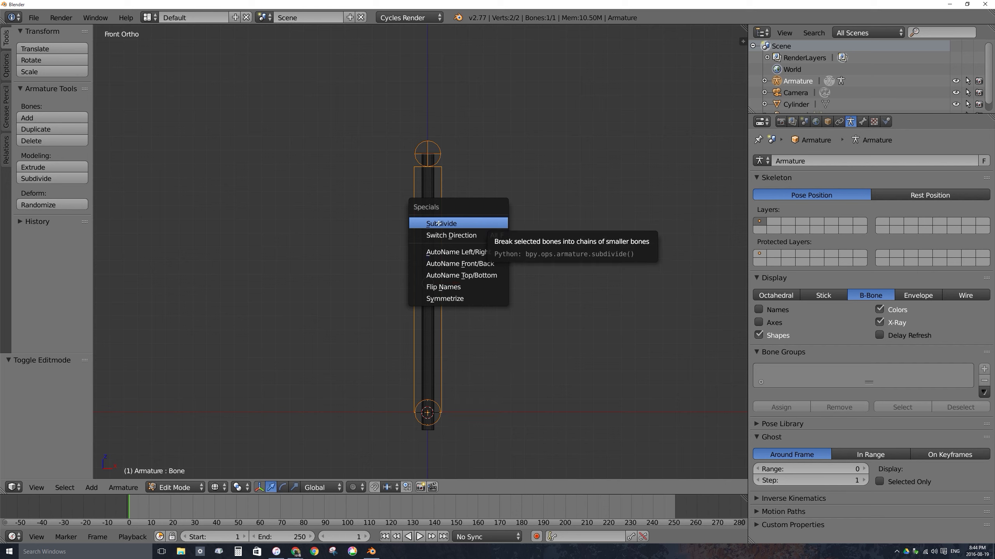
{"action": "key", "text": "Return"}
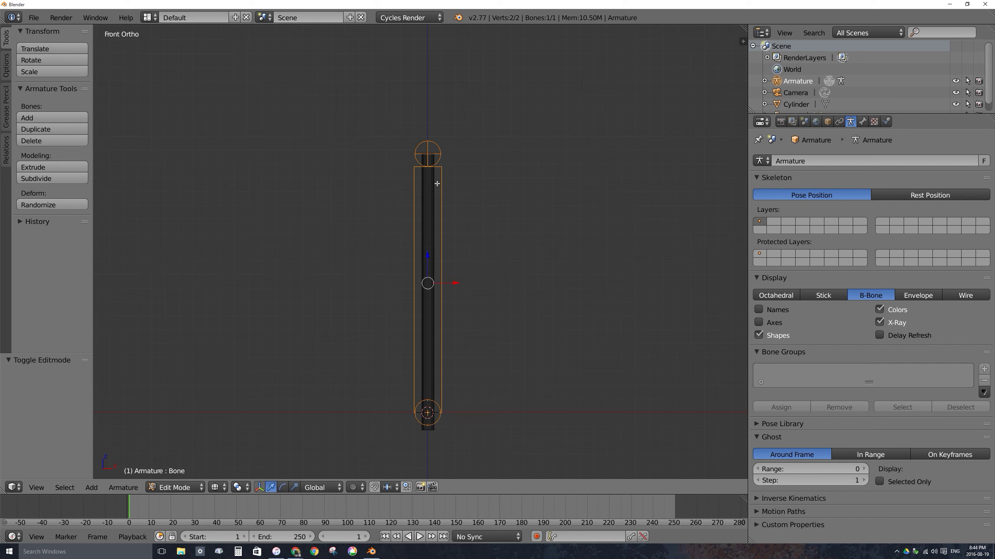
{"action": "key", "text": "w"}
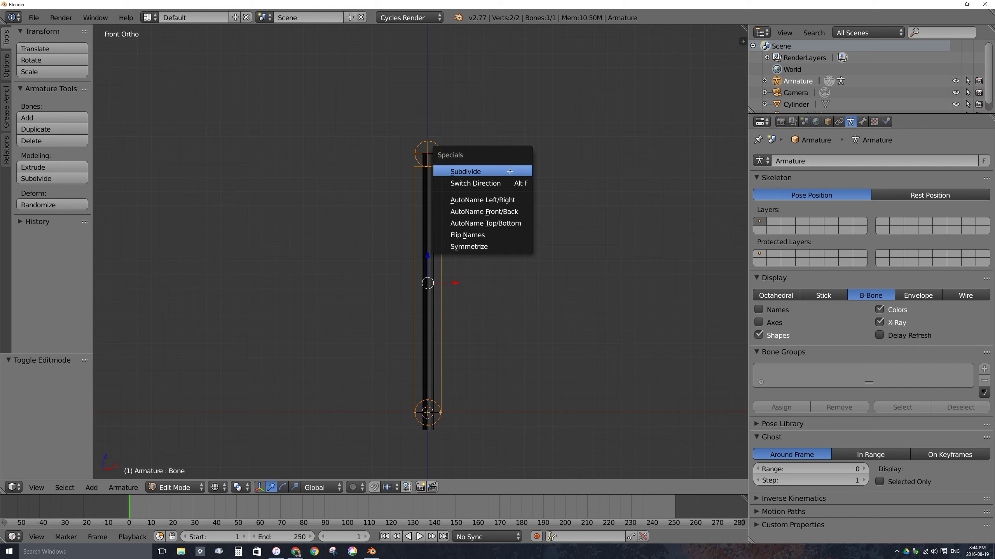
{"action": "left_click", "coordinate": [510, 171]}
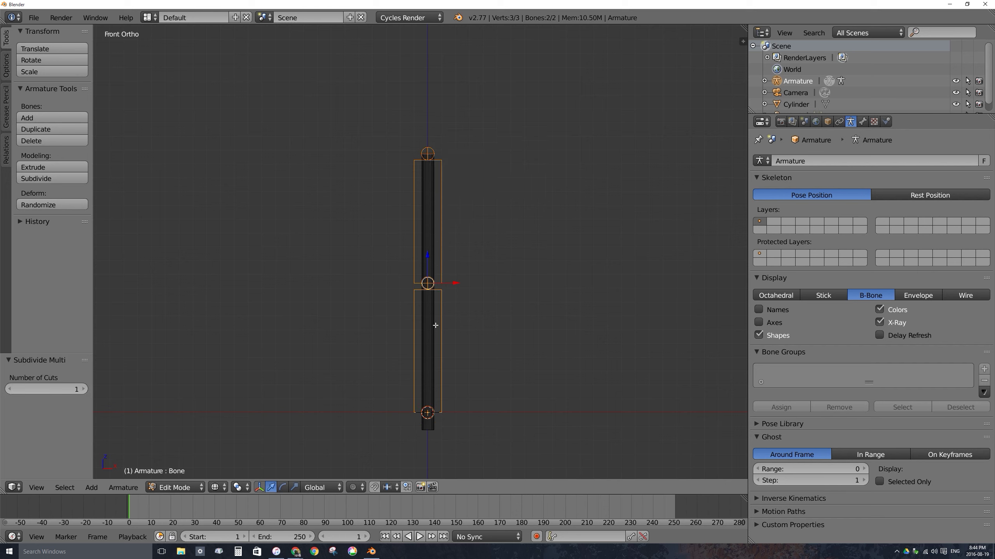
- Lower the joint between the two bones about 0.548 along Z, leaving a short lower bone and a long upper bone
{"action": "right_click", "coordinate": [428, 282]}
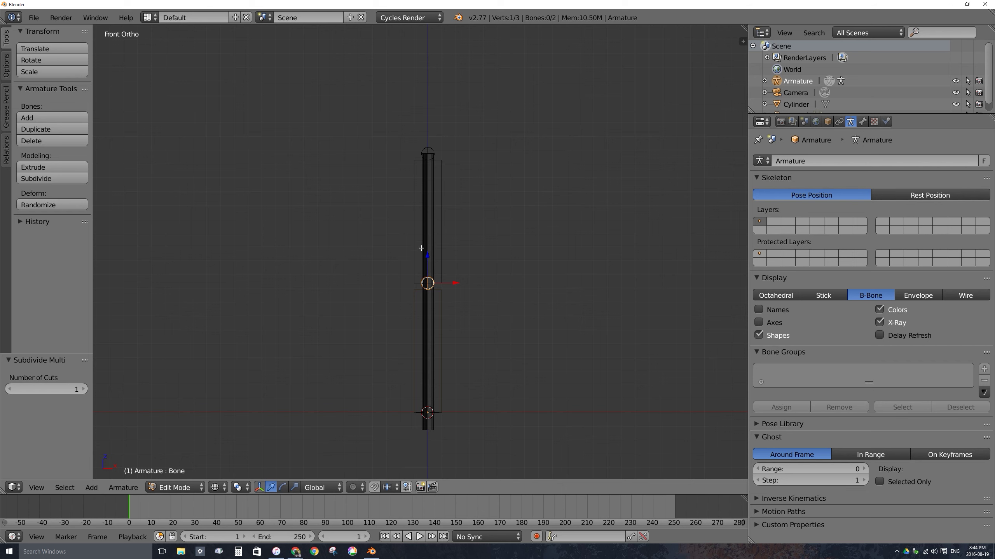
{"action": "key", "text": "g"}
{"action": "key", "text": "z"}
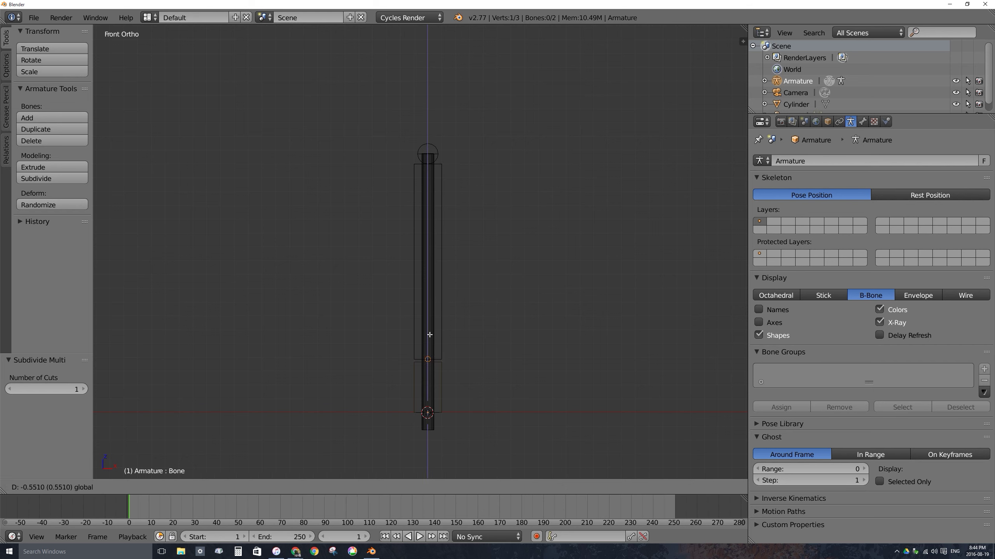
{"action": "left_click", "coordinate": [430, 335]}
{"action": "right_click", "coordinate": [443, 374]}
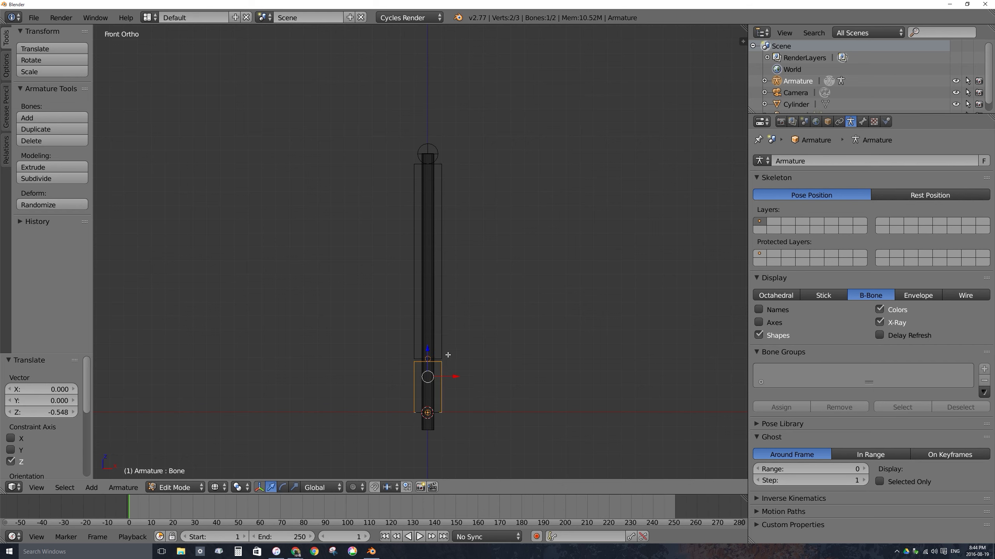
{"action": "right_click", "coordinate": [440, 269]}
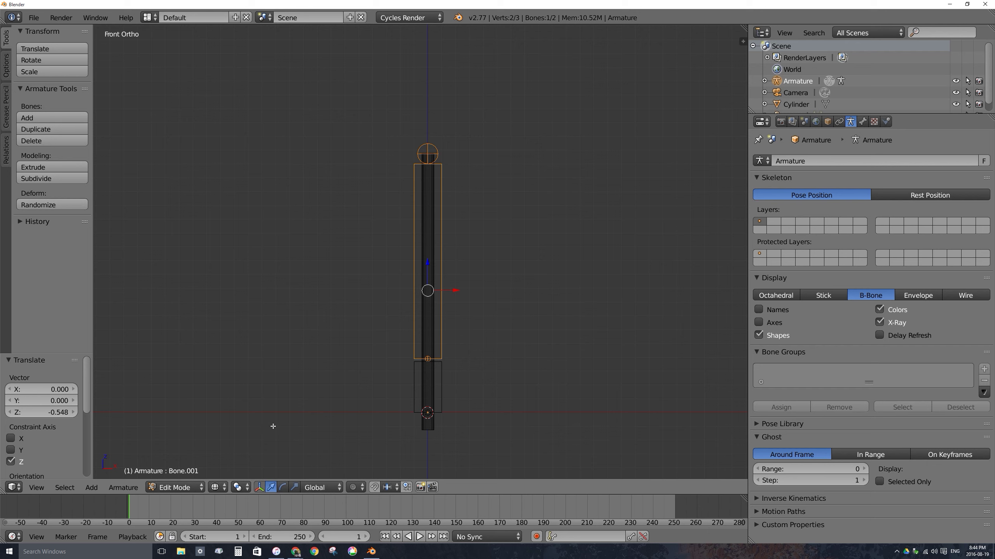
- Return to Object Mode and add an Arrows empty at the armature's base
{"action": "left_click", "coordinate": [177, 488]}
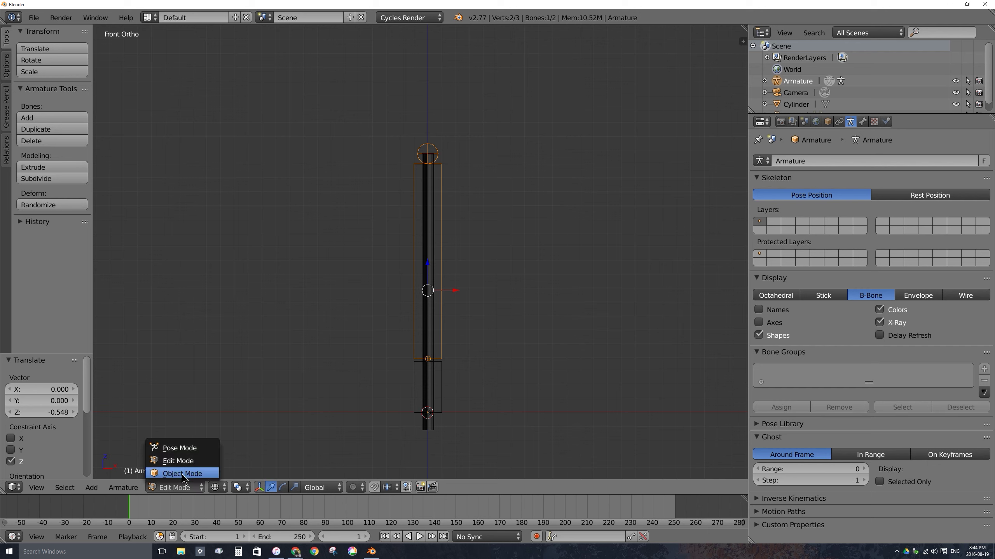
{"action": "left_click", "coordinate": [183, 474]}
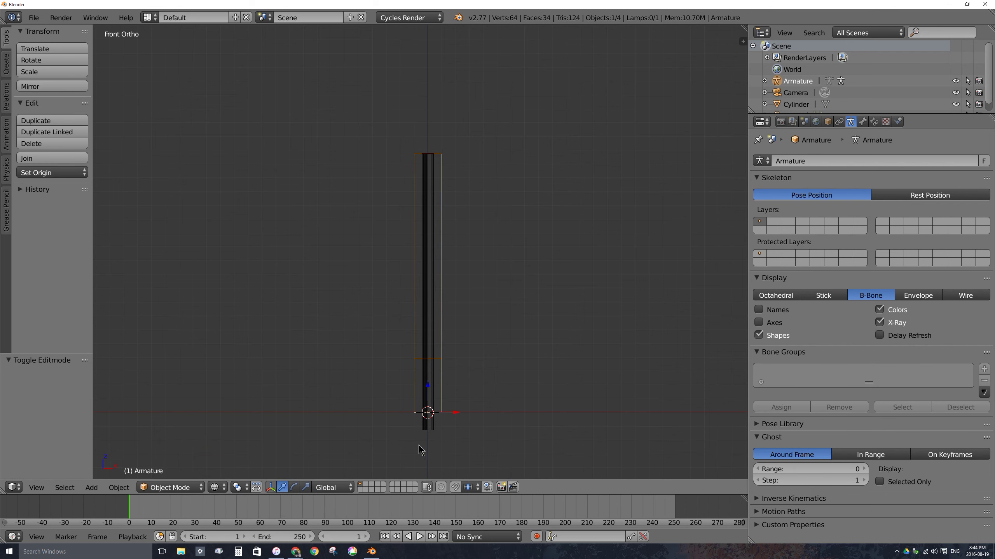
{"action": "left_click", "coordinate": [540, 354]}
{"action": "left_click", "coordinate": [509, 290]}
{"action": "left_click", "coordinate": [553, 360]}
{"action": "middle_click_drag", "start_coordinate": [525, 360], "coordinate": [417, 314]}
{"action": "key", "text": "shift+a"}
{"action": "mouse_move", "coordinate": [464, 311]}
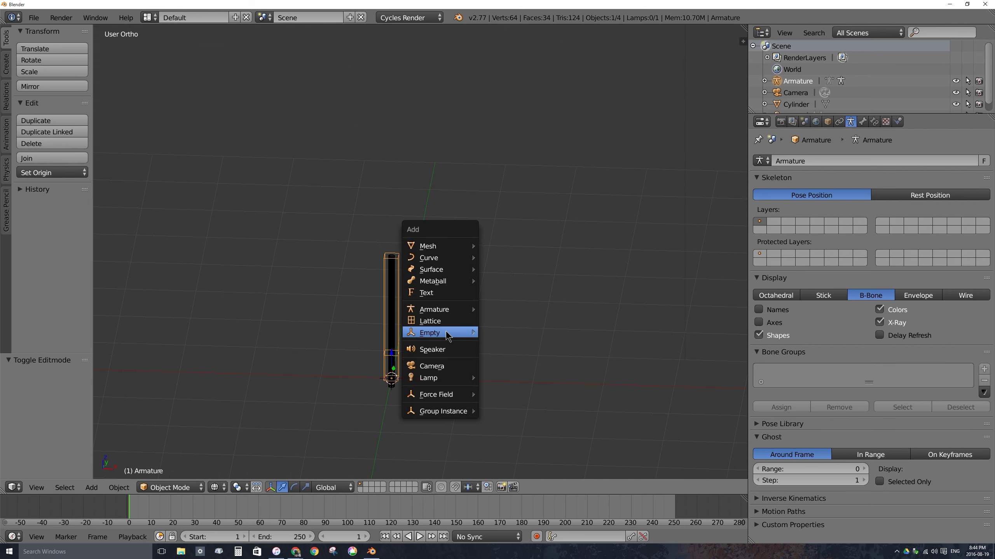
{"action": "mouse_move", "coordinate": [450, 334]}
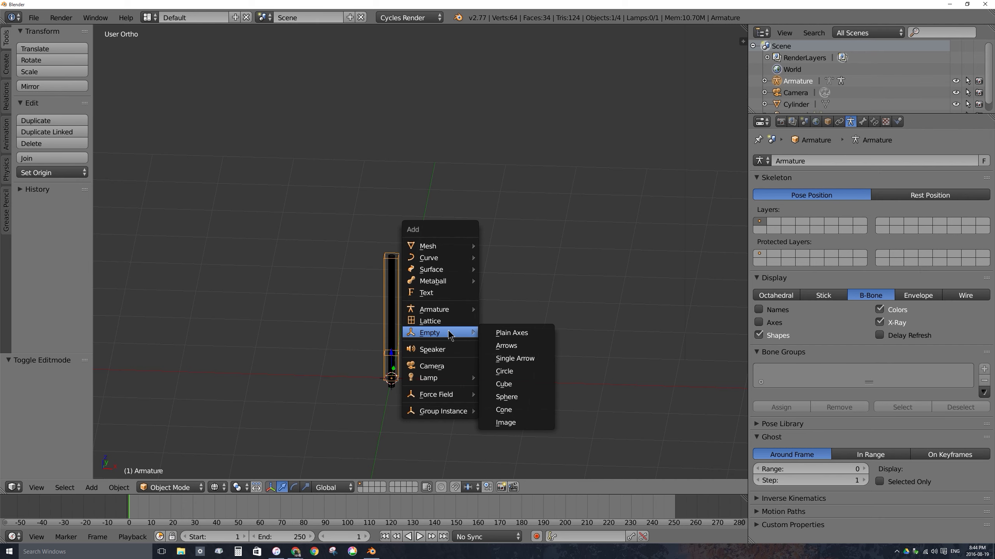
{"action": "left_click", "coordinate": [511, 350]}
- Scale the Arrows empty down uniformly to about 0.216
{"action": "scroll", "coordinate": [392, 389], "scroll_direction": "up", "scroll_amount": 4}
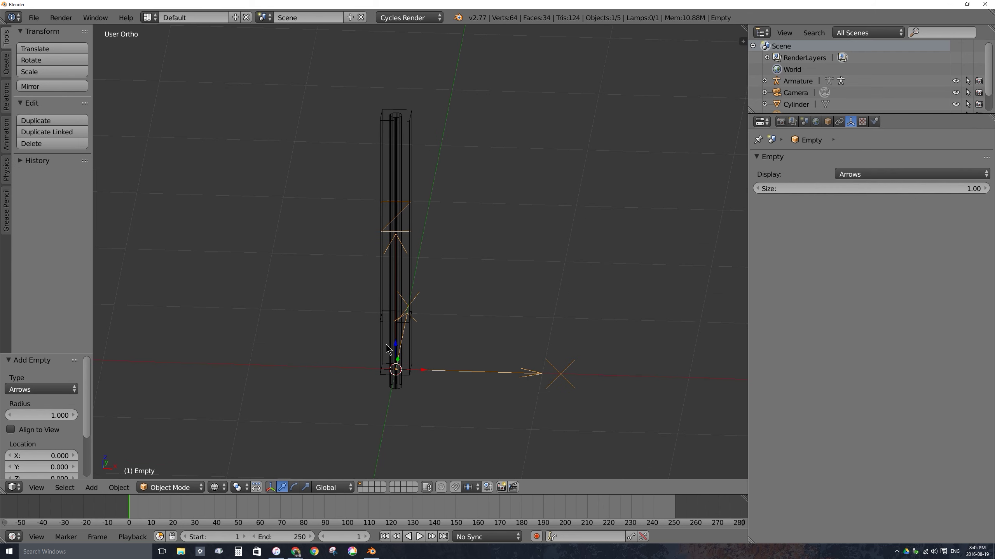
{"action": "middle_click_drag", "start_coordinate": [390, 350], "coordinate": [367, 355]}
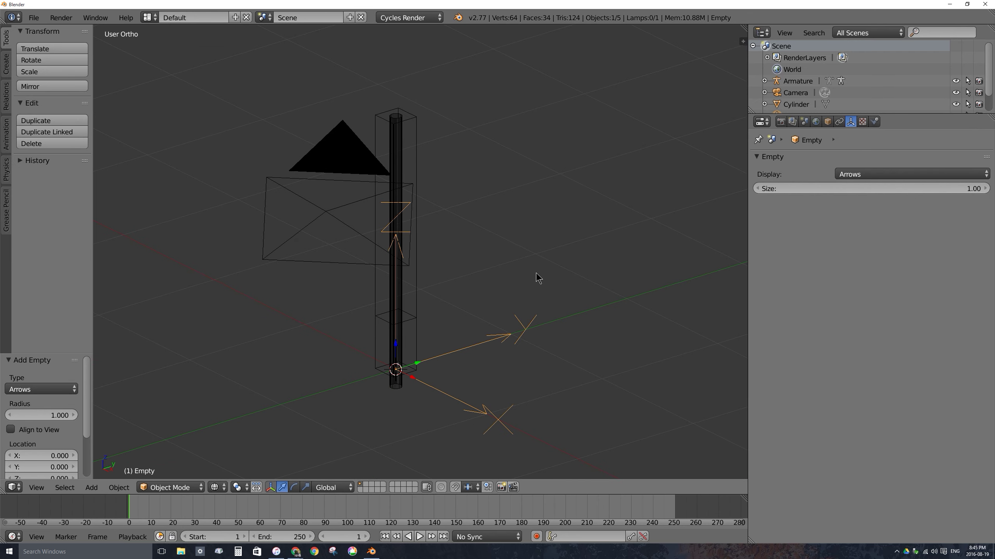
{"action": "key", "text": "s"}
{"action": "left_click", "coordinate": [425, 361]}
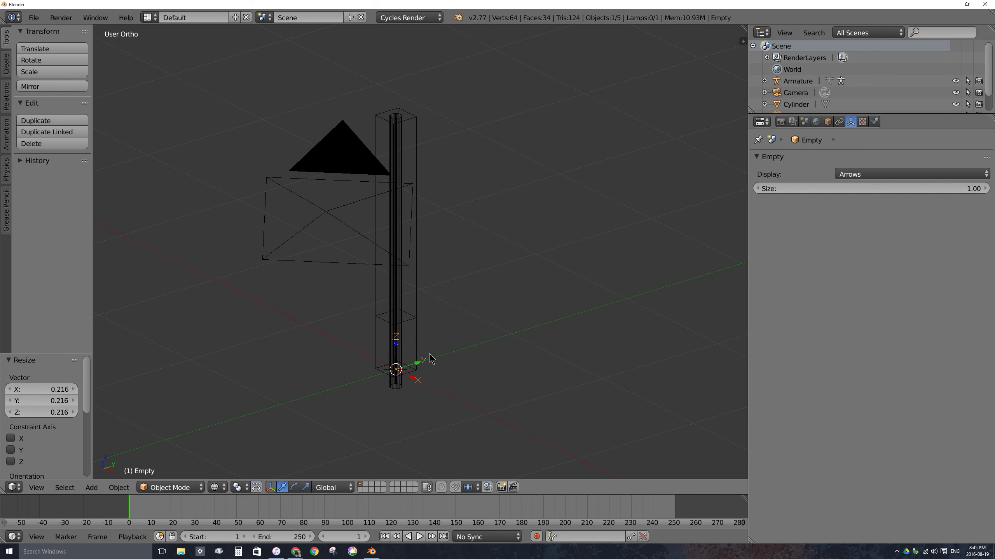
{"action": "middle_click_drag", "start_coordinate": [429, 382], "coordinate": [430, 358]}
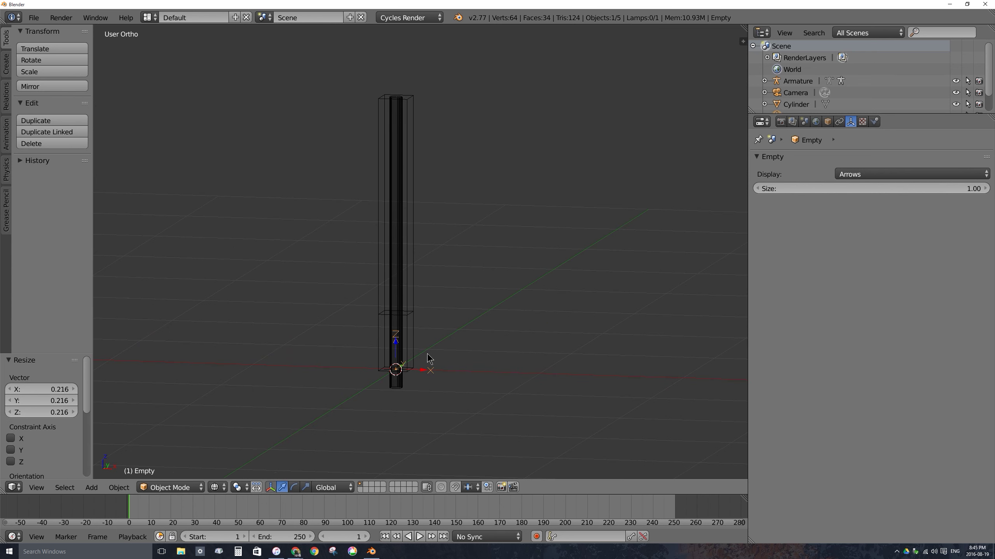
- Enter Edit Mode on the armature, select the joint between the two bones and snap the 3D cursor to it
{"action": "right_click", "coordinate": [412, 373]}
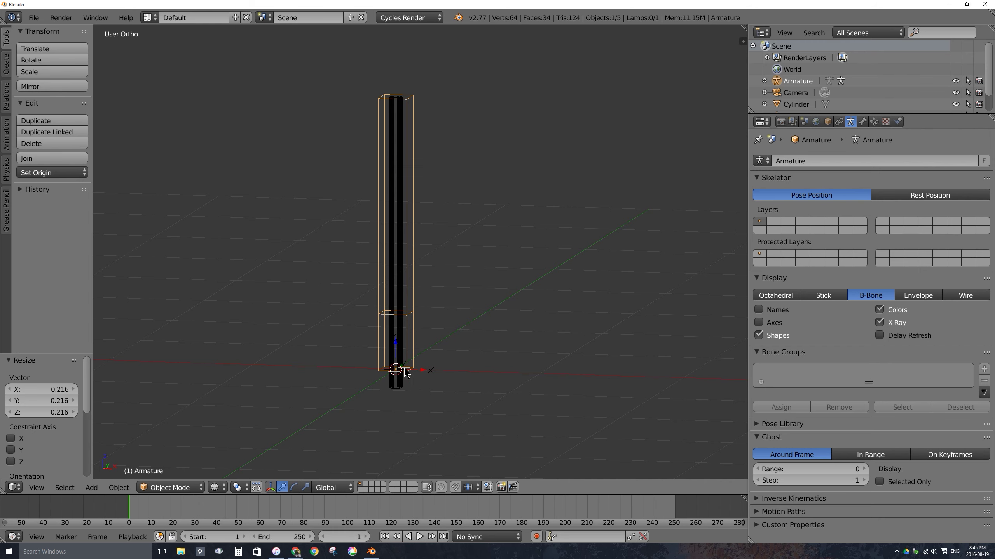
{"action": "right_click", "coordinate": [430, 372]}
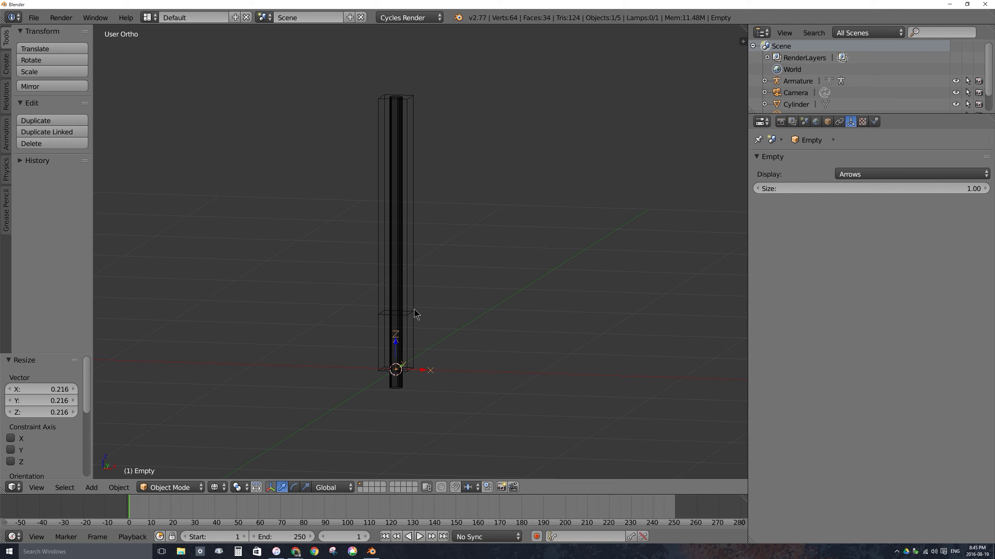
{"action": "right_click", "coordinate": [413, 268]}
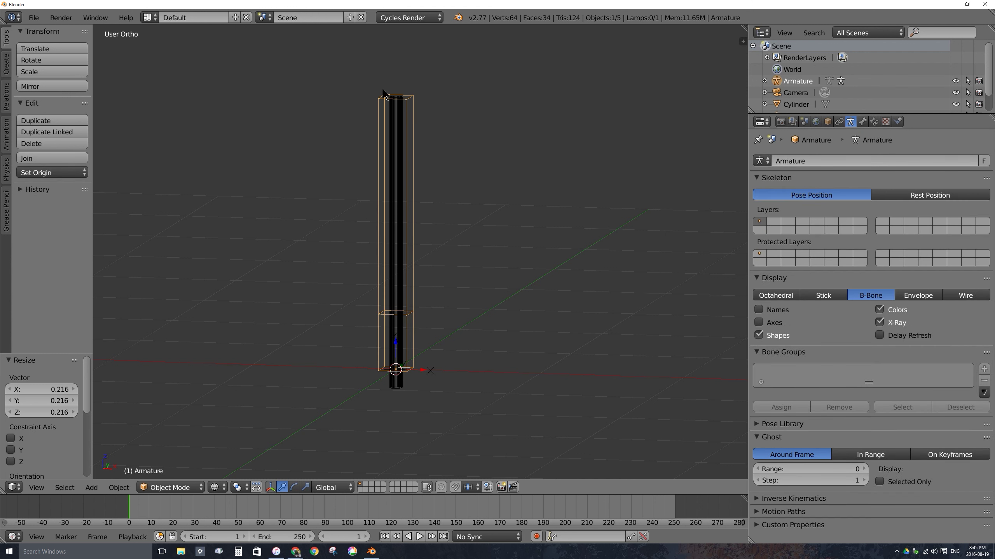
{"action": "key", "text": "Tab"}
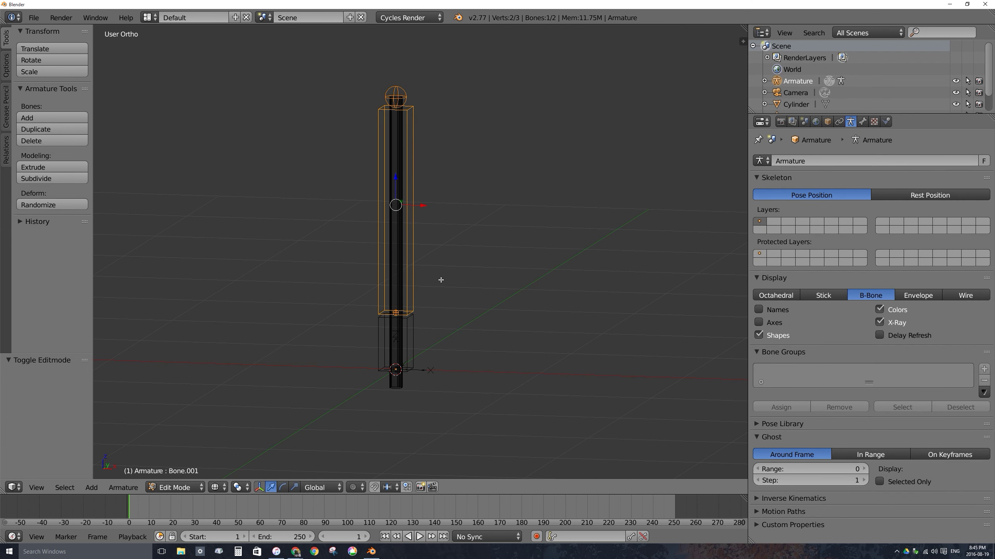
{"action": "right_click", "coordinate": [396, 313]}
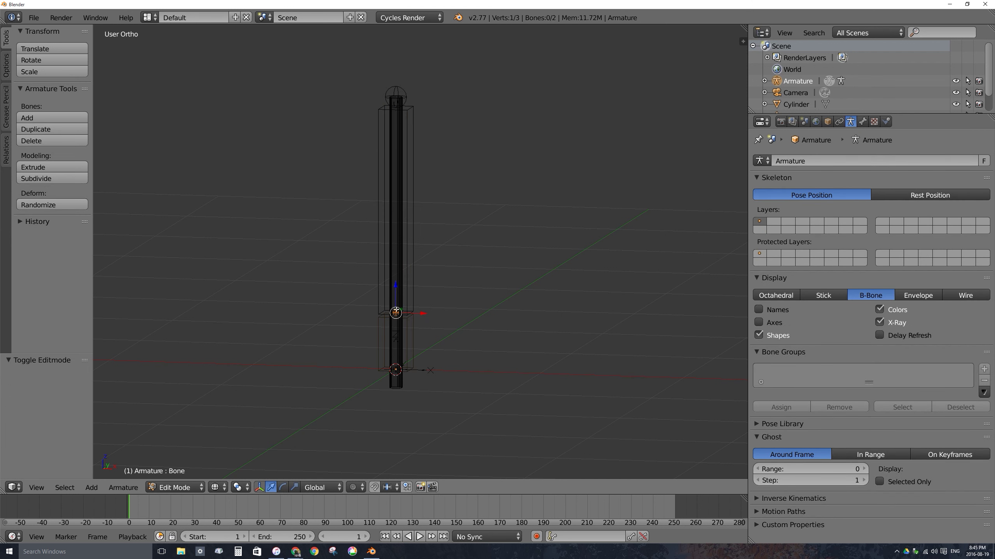
{"action": "middle_click_drag", "start_coordinate": [398, 316], "coordinate": [406, 312]}
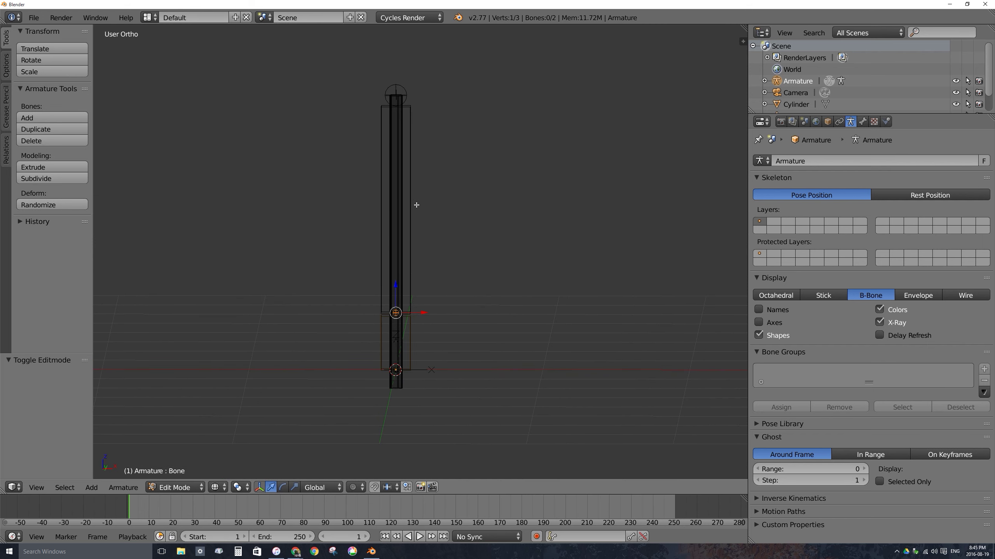
{"action": "scroll", "coordinate": [419, 309], "scroll_direction": "up", "scroll_amount": 2}
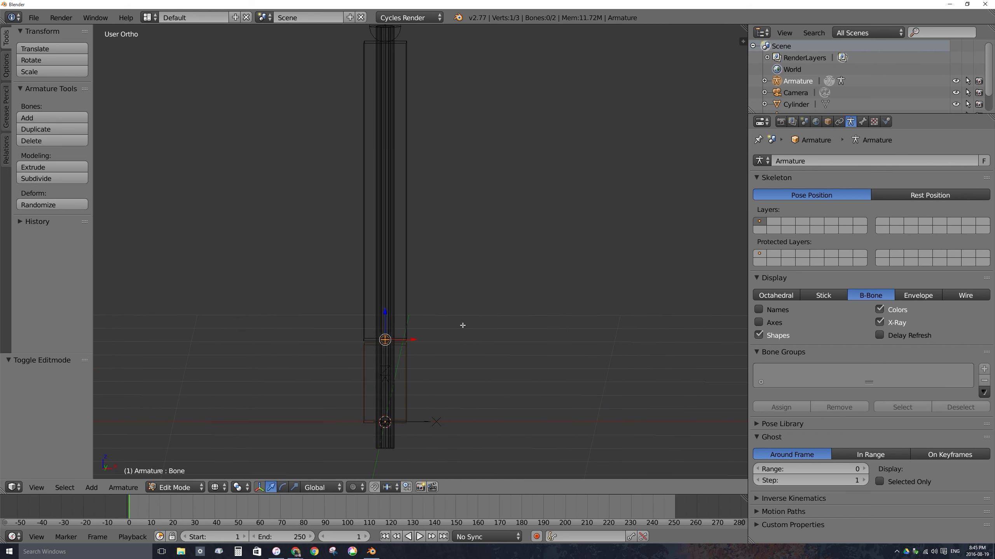
{"action": "key", "text": "shift+s"}
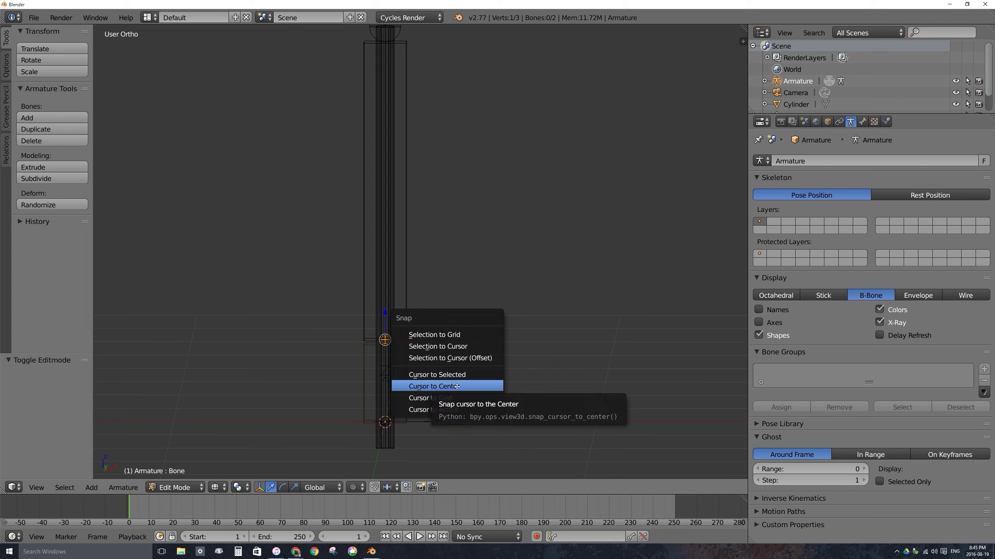
{"action": "left_click", "coordinate": [456, 387]}
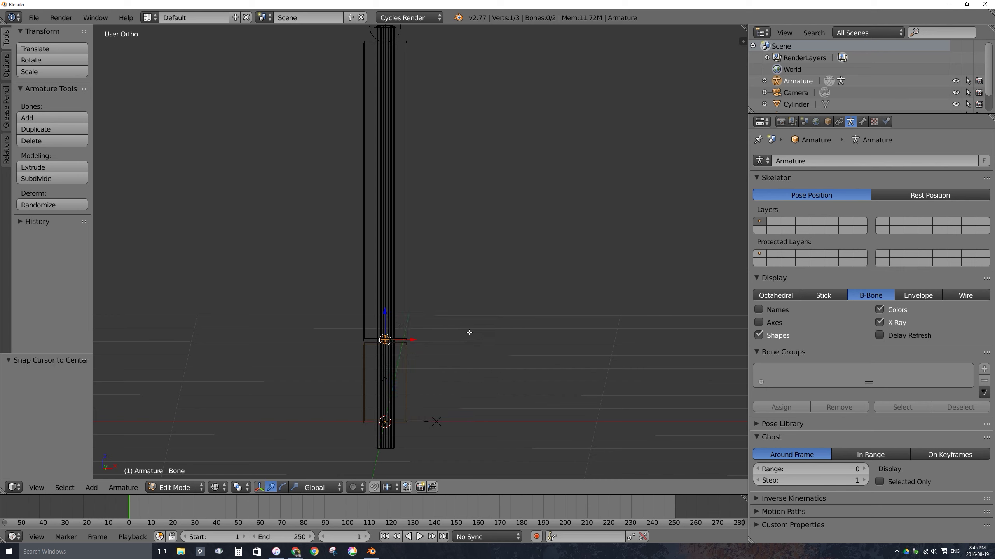
{"action": "key", "text": "shift+s"}
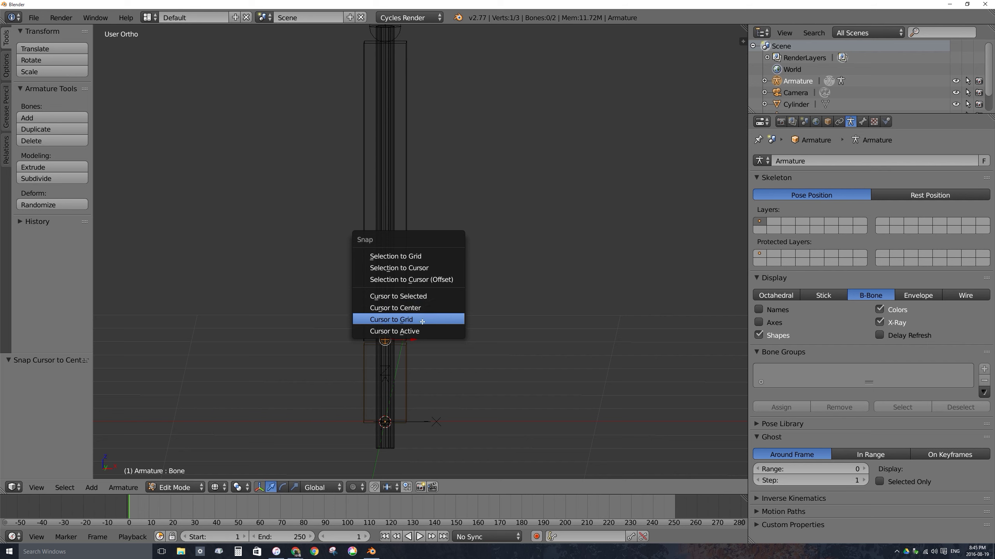
{"action": "left_click", "coordinate": [423, 296]}
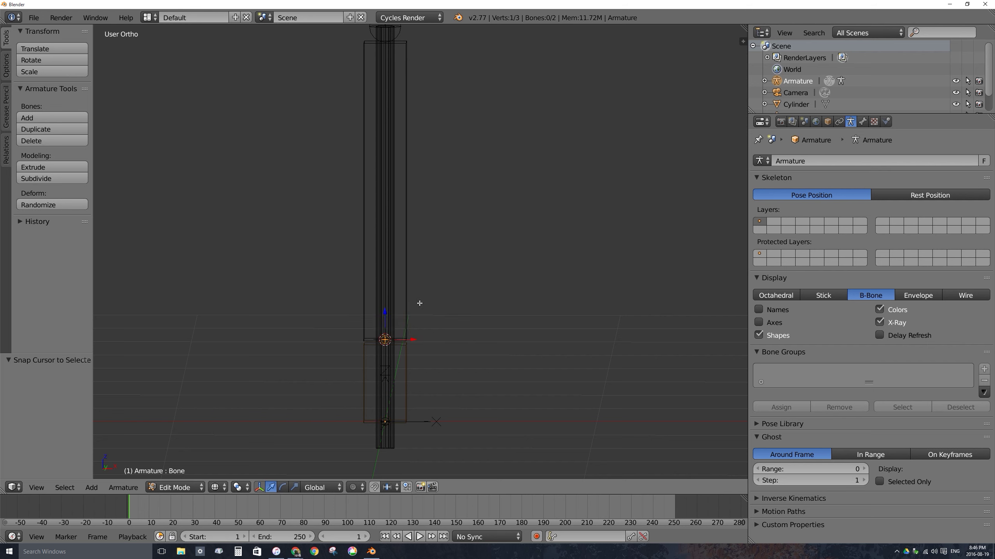
- Back in Object Mode, add an Arrows empty at the joint between the bones and scale it uniformly to about 0.158
{"action": "middle_click_drag", "start_coordinate": [386, 334], "coordinate": [429, 347]}
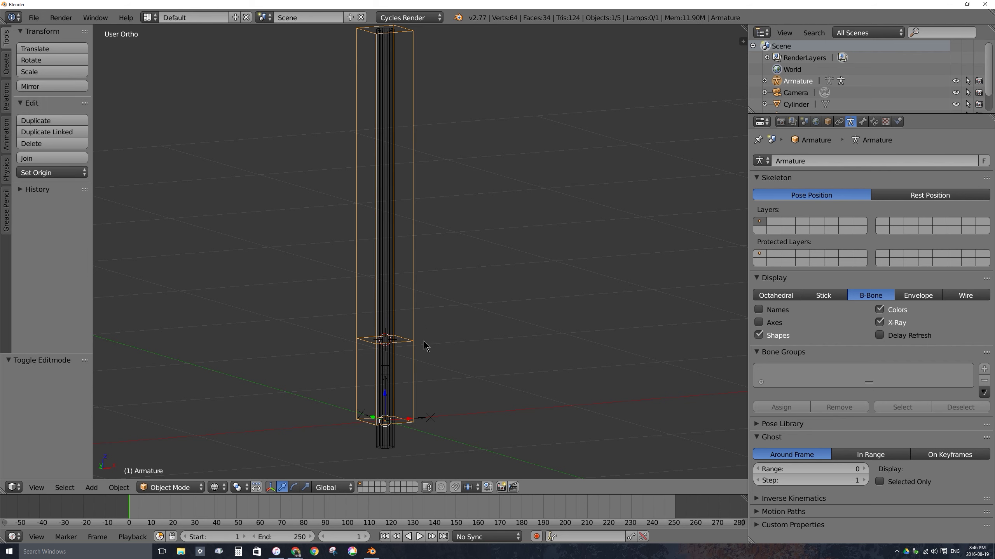
{"action": "right_click", "coordinate": [420, 421]}
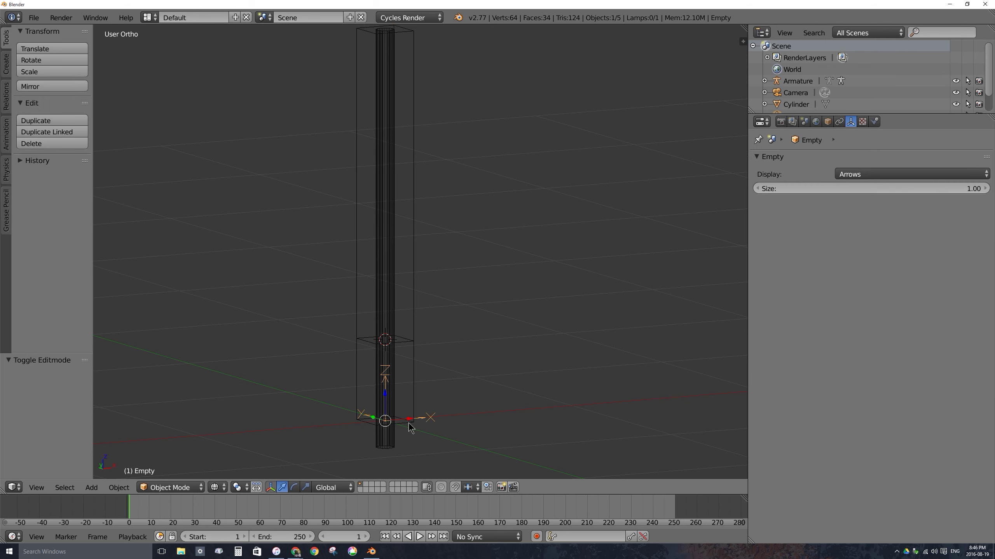
{"action": "key", "text": "shift+a"}
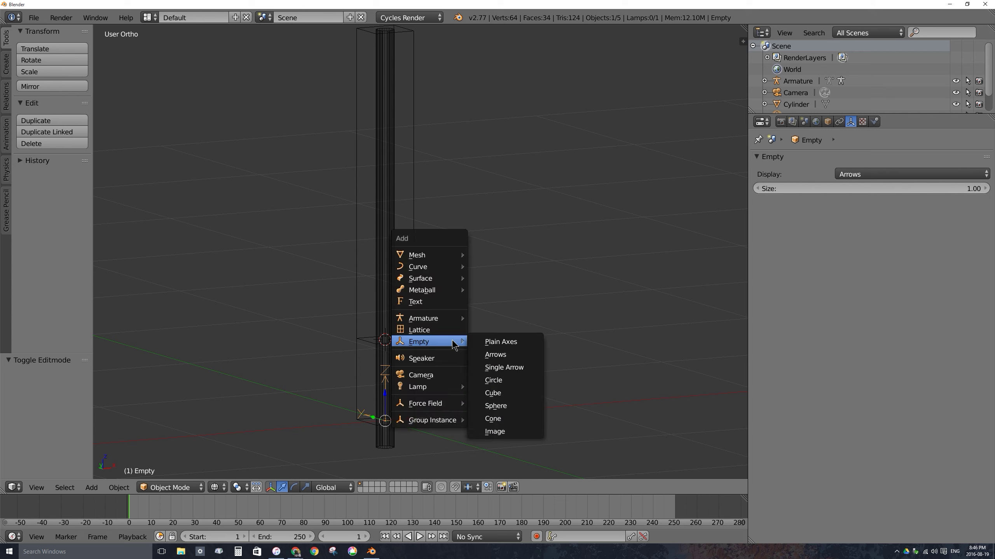
{"action": "mouse_move", "coordinate": [438, 343]}
{"action": "left_click", "coordinate": [494, 355]}
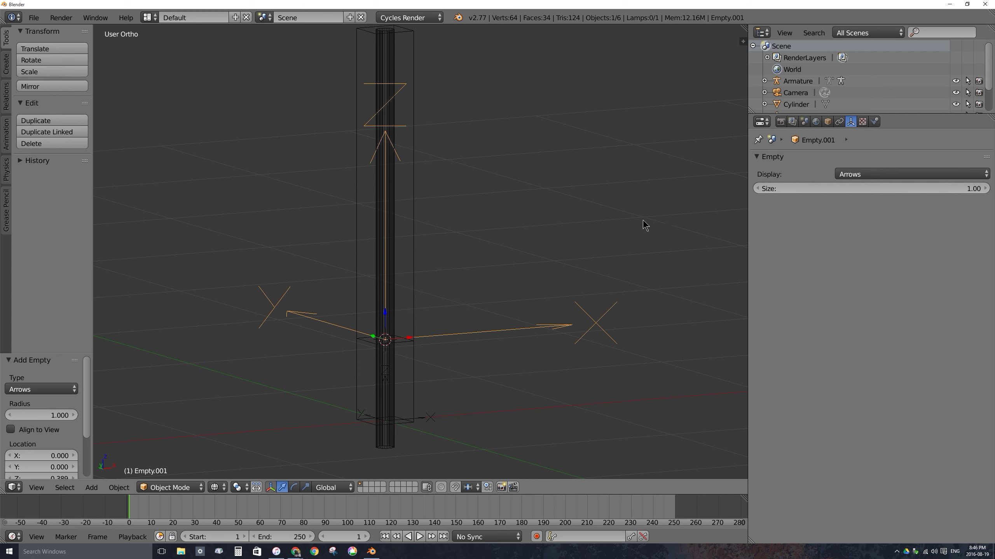
{"action": "key", "text": "s"}
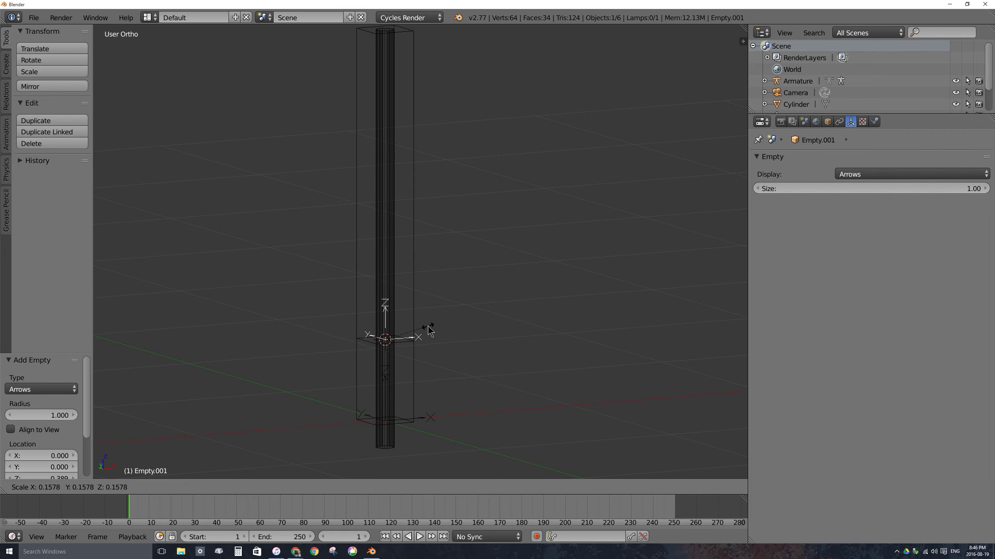
{"action": "left_click", "coordinate": [430, 331]}
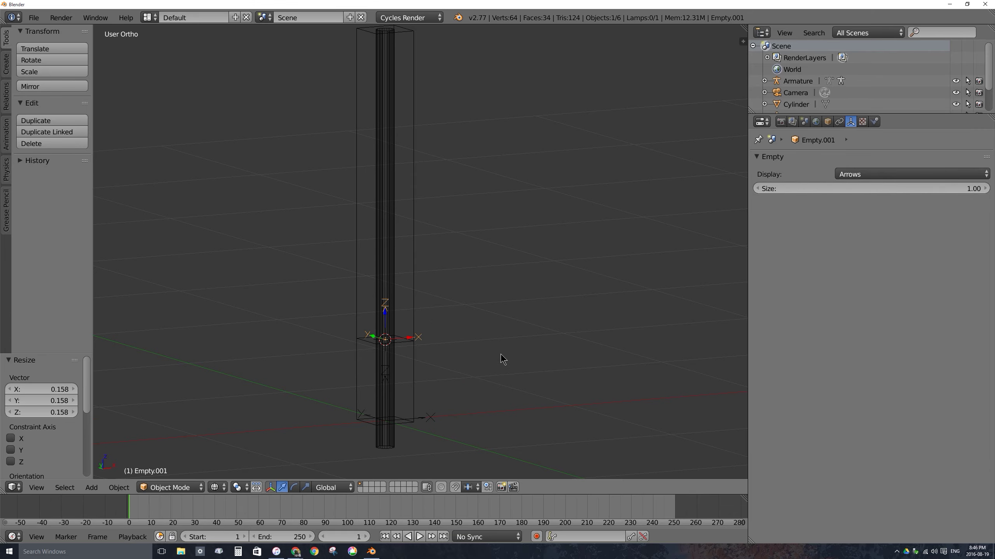
- Examine the LS-footage0116 frame in the LS-Footage folder in File Explorer, and return to Blender
{"action": "left_click", "coordinate": [949, 5]}
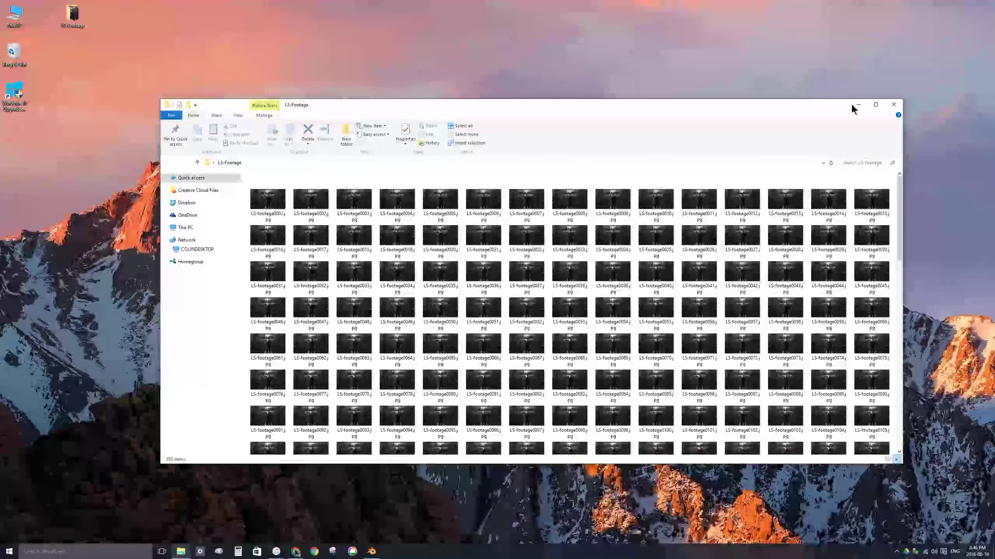
{"action": "left_click", "coordinate": [875, 105]}
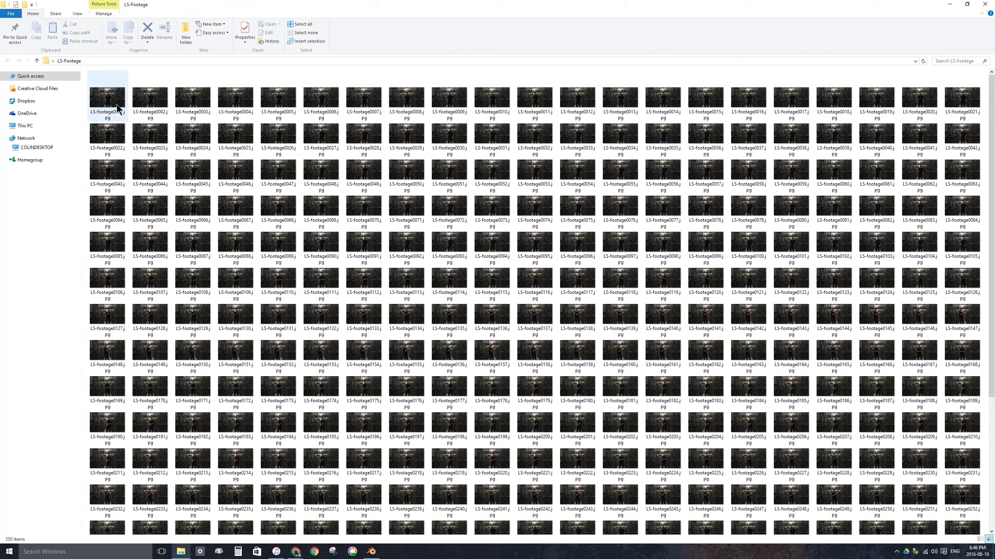
{"action": "double_click", "coordinate": [531, 277]}
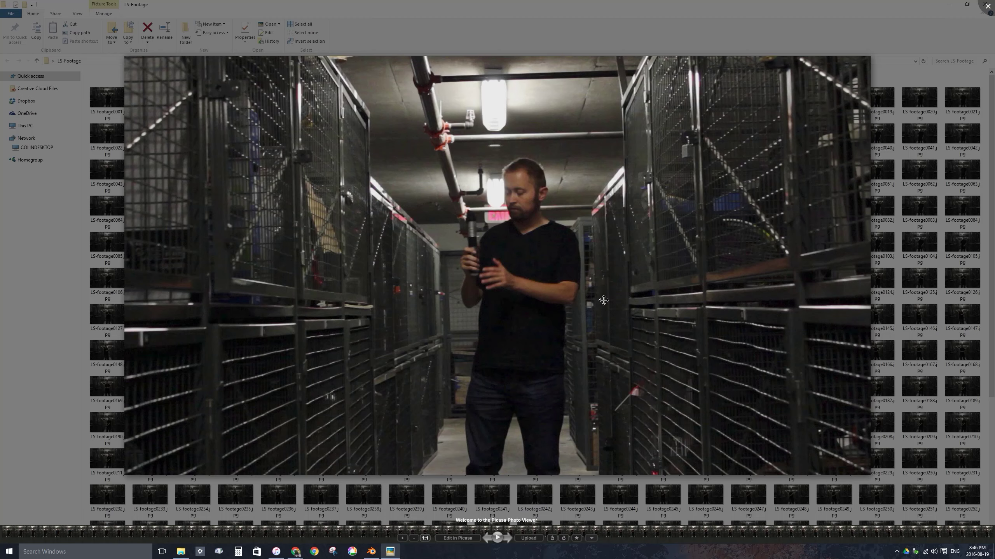
{"action": "key", "text": "Escape"}
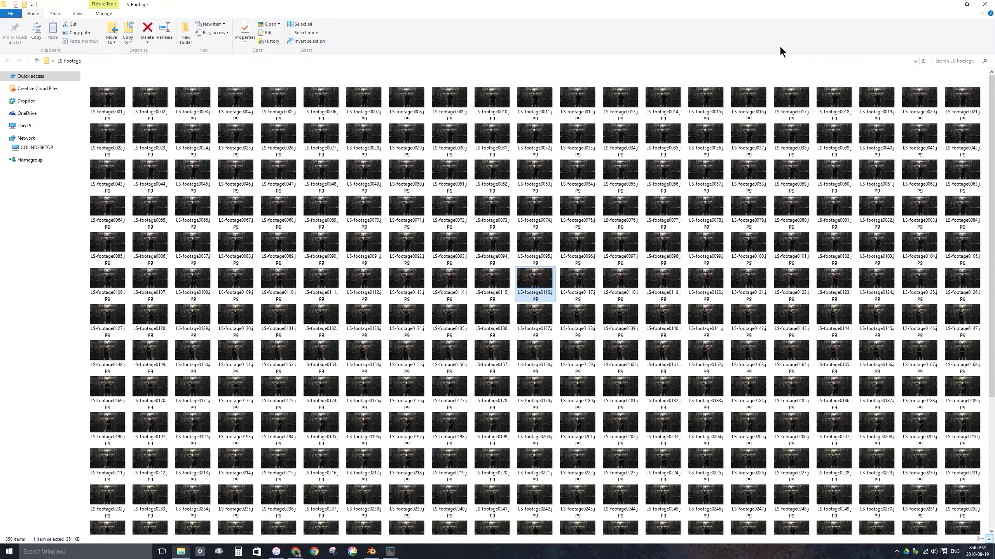
{"action": "left_click", "coordinate": [949, 4]}
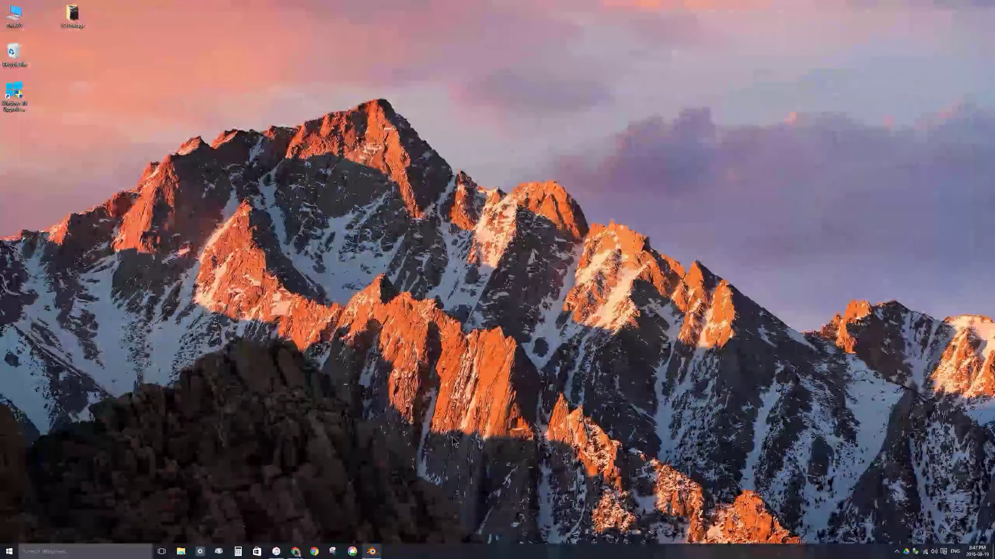
{"action": "left_click", "coordinate": [370, 553]}
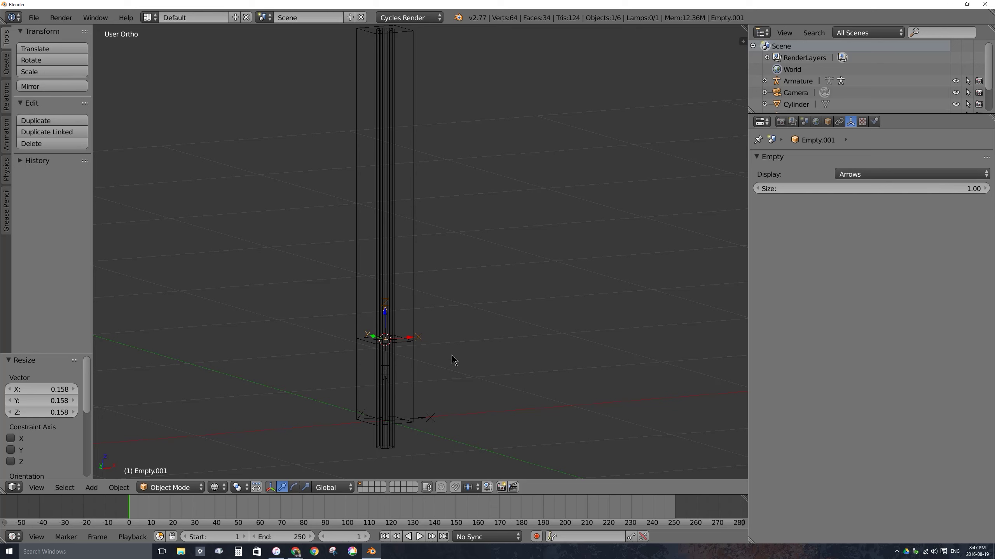
- Parent the armature to the Arrows empty at its base with the Object option, and test-move that empty
{"action": "right_click", "coordinate": [419, 413]}
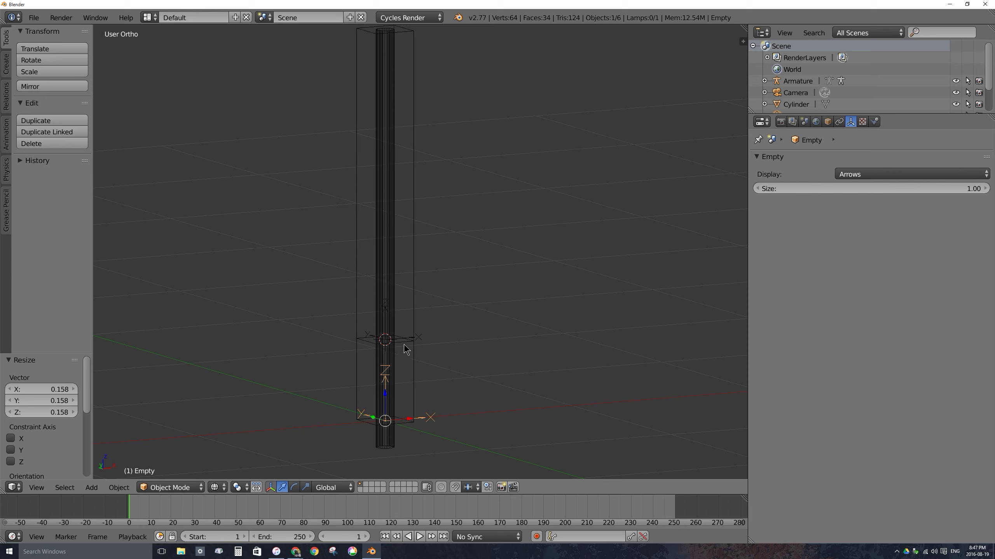
{"action": "right_click", "coordinate": [414, 383]}
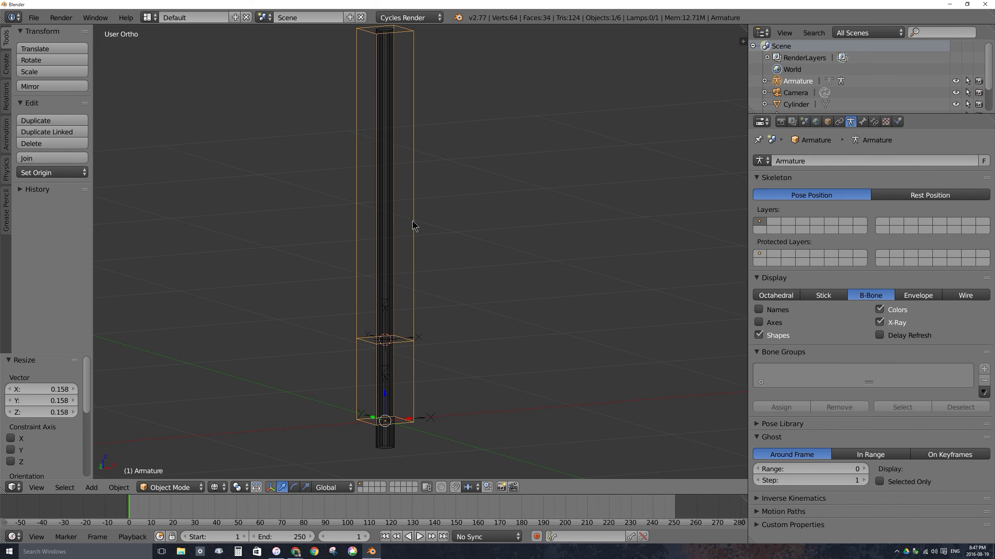
{"action": "right_click", "coordinate": [423, 428]}
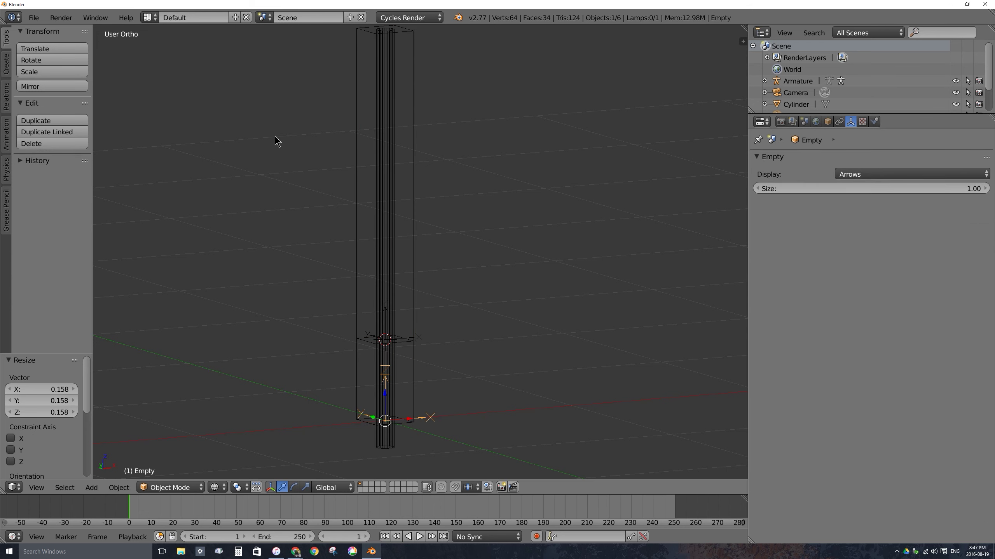
{"action": "right_click", "coordinate": [417, 370]}
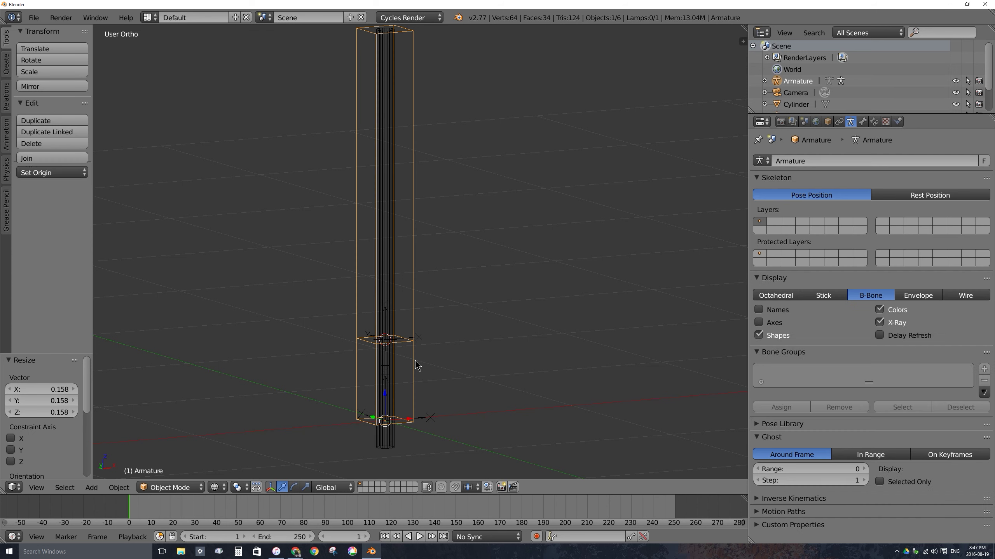
{"action": "right_click", "coordinate": [425, 421], "text": "shift"}
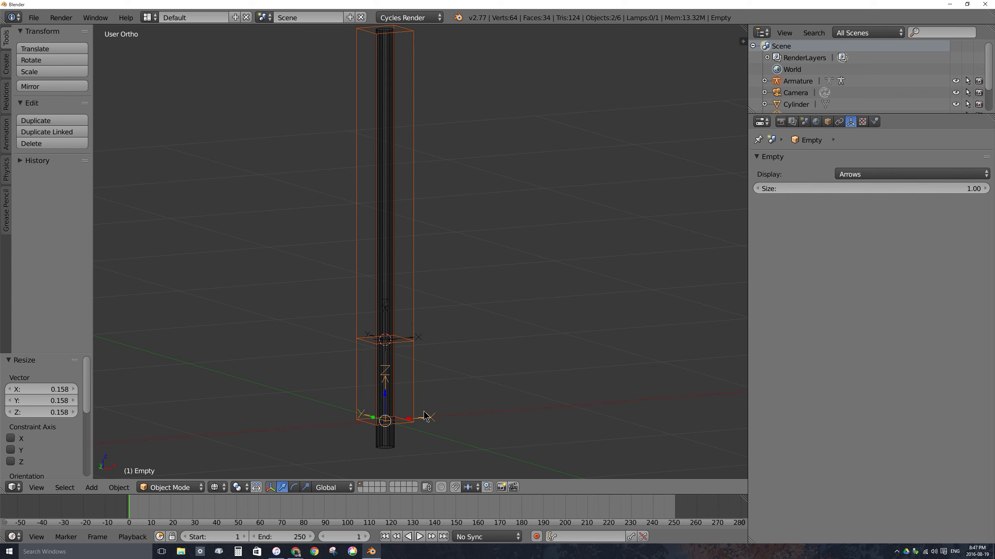
{"action": "key", "text": "ctrl+p"}
{"action": "key", "text": "ctrl+p"}
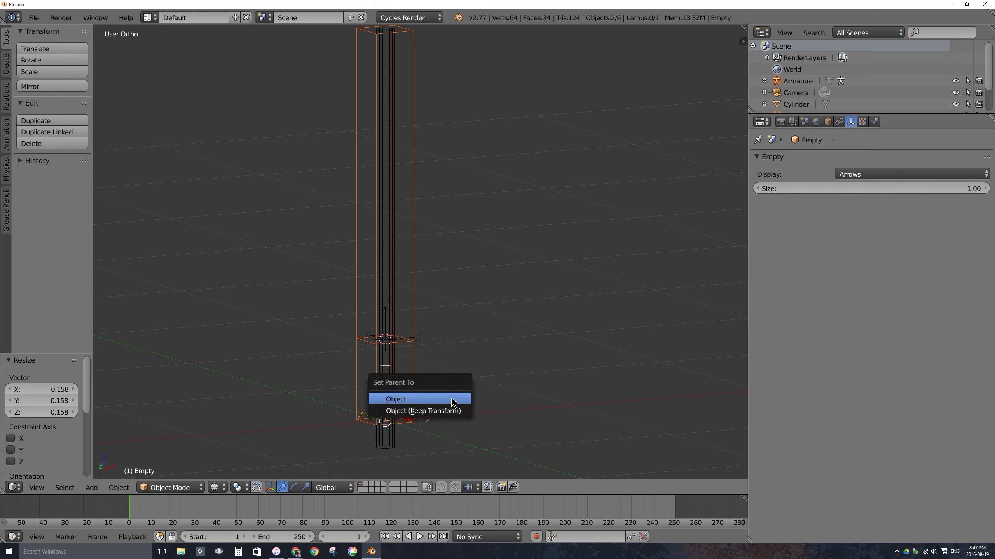
{"action": "left_click", "coordinate": [400, 399]}
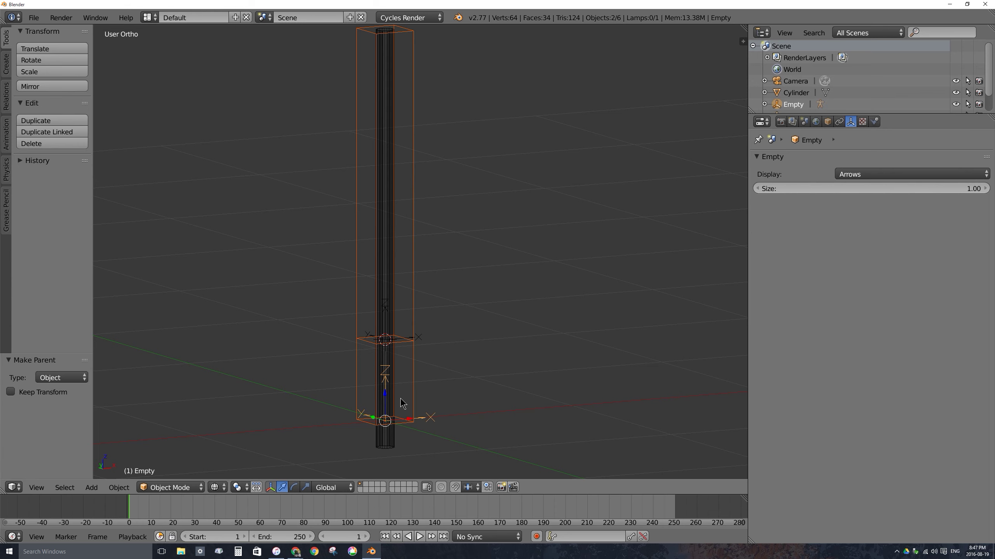
{"action": "right_click", "coordinate": [430, 420]}
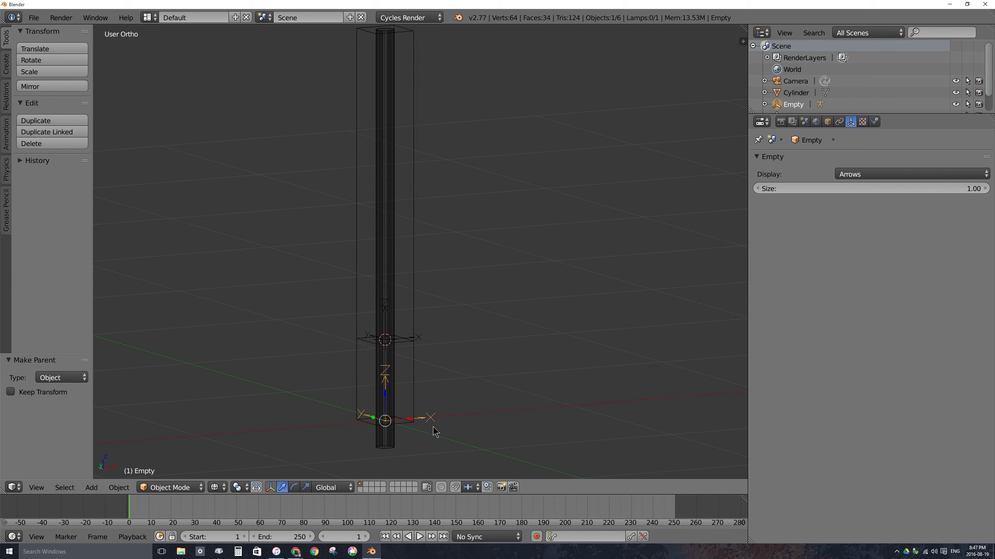
{"action": "key", "text": "g"}
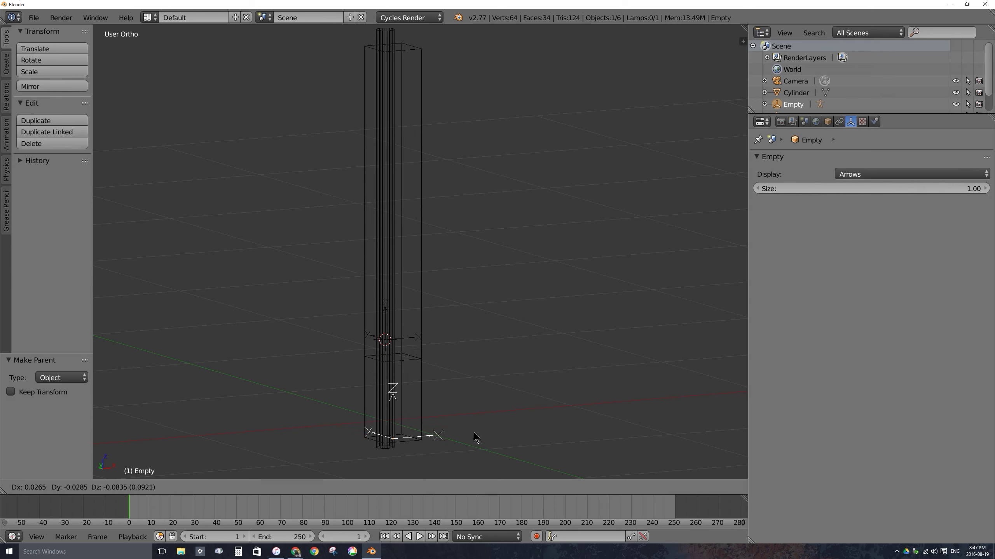
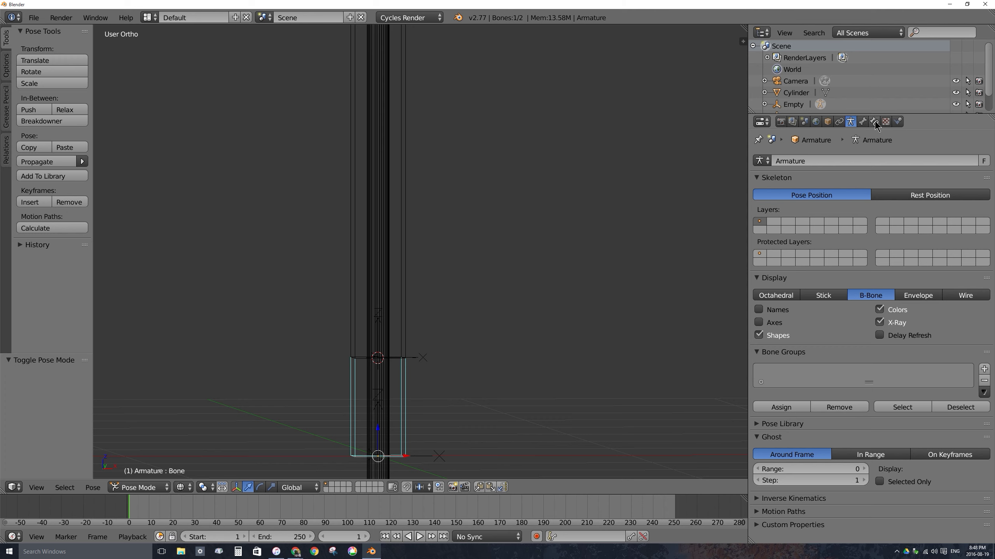
- Add a Stretch To constraint to the lower bone with Empty.001 as its target
{"action": "left_click", "coordinate": [875, 123]}
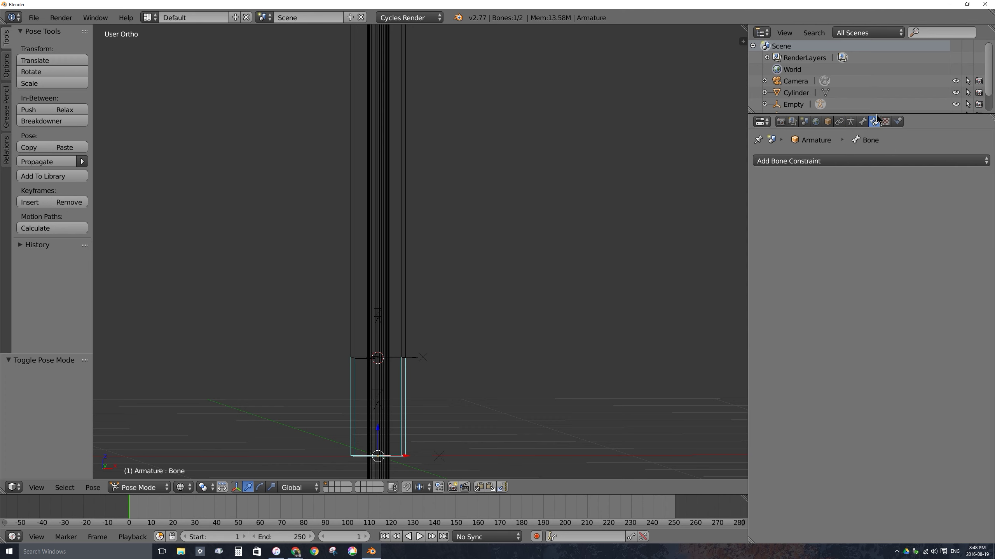
{"action": "left_click", "coordinate": [840, 160]}
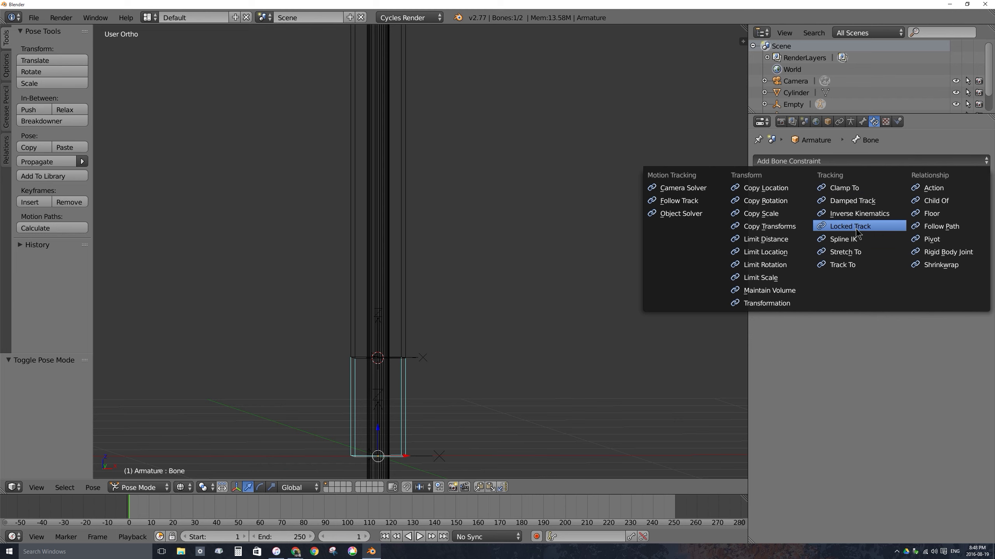
{"action": "left_click", "coordinate": [863, 252]}
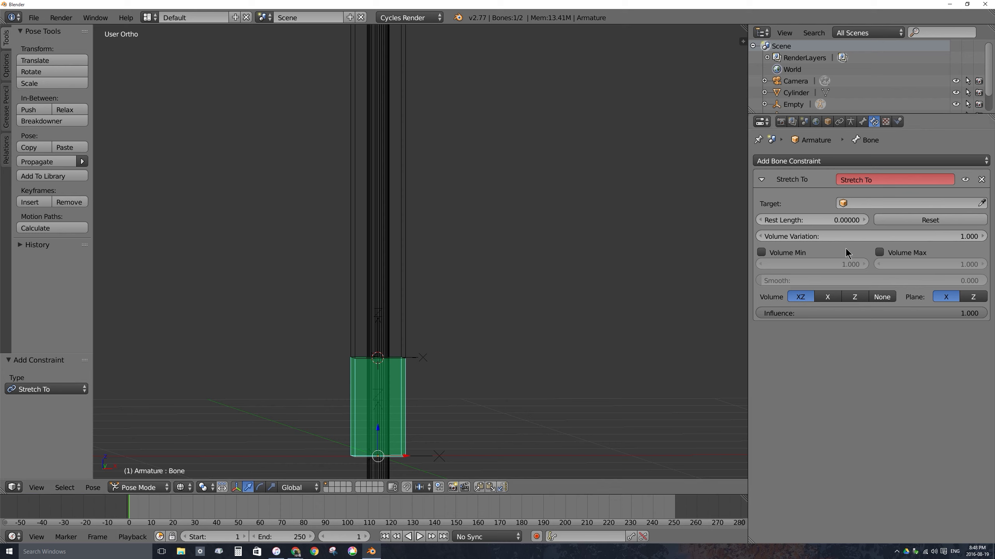
{"action": "left_click", "coordinate": [899, 205]}
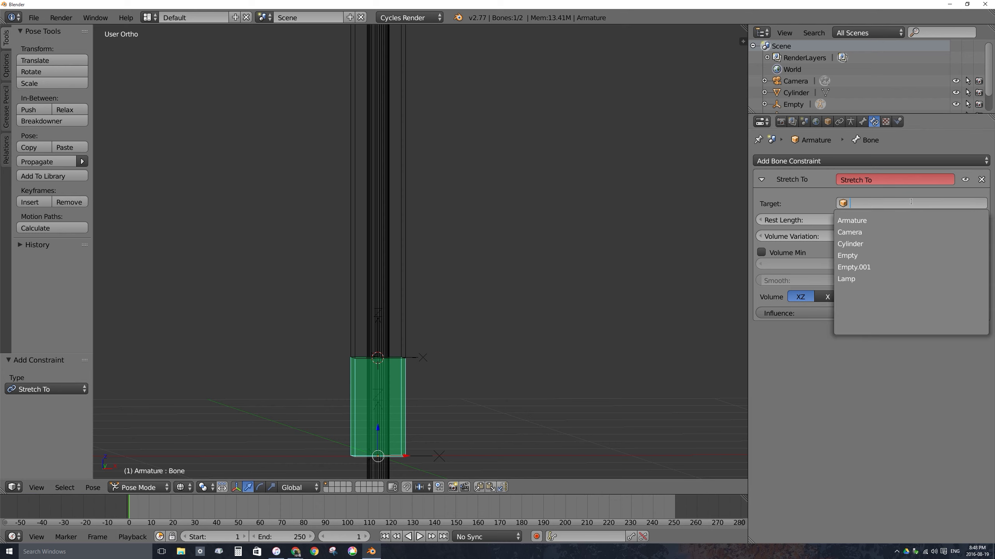
{"action": "left_click", "coordinate": [865, 267]}
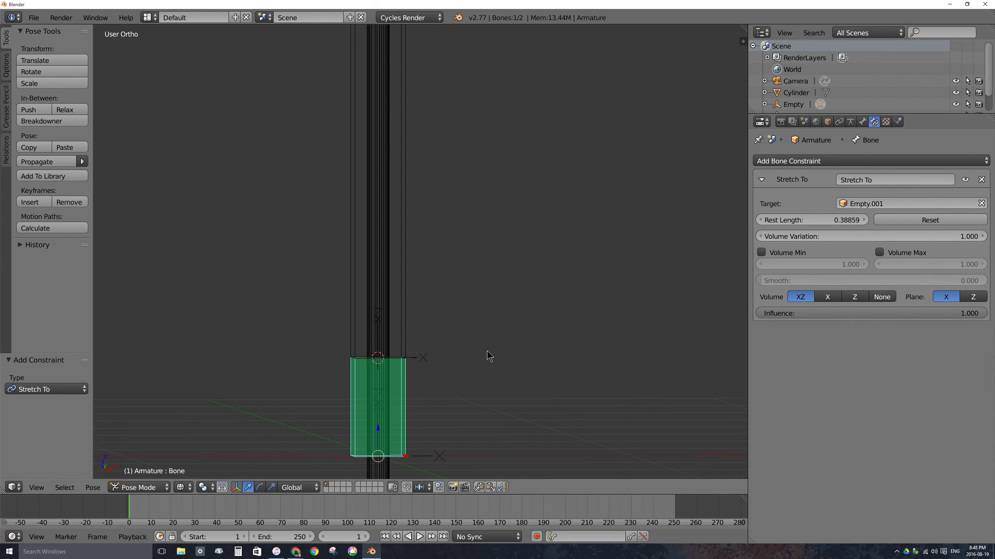
- Select the Arrows empty at the bone joint and switch the viewport to solid shading
{"action": "right_click", "coordinate": [414, 359]}
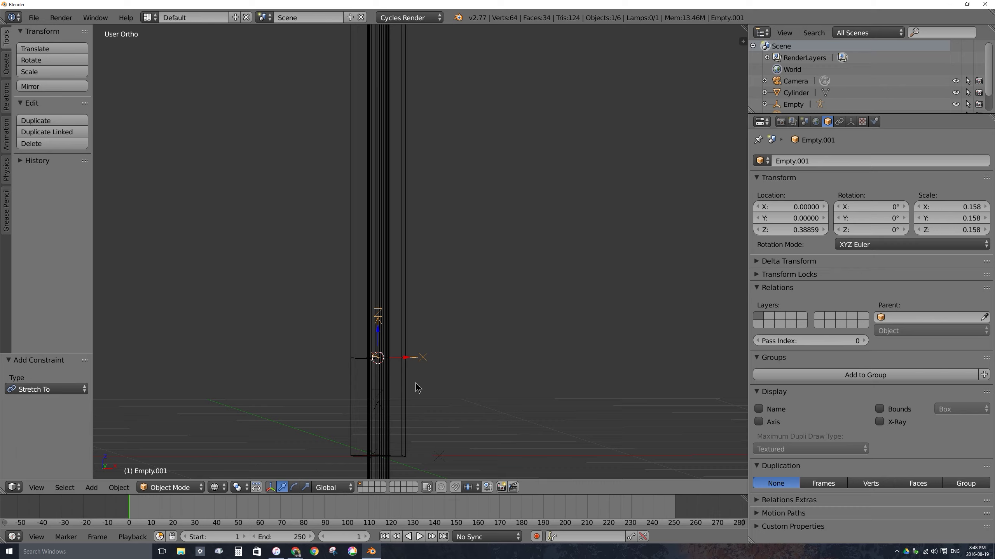
{"action": "key", "text": "g"}
{"action": "key", "text": "Escape"}
{"action": "key", "text": "z"}
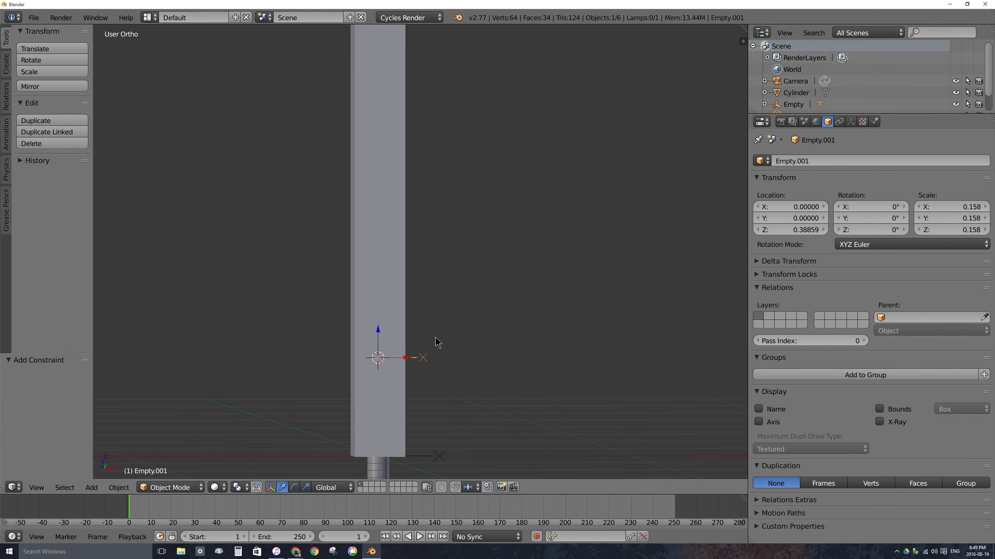
- Test the lower bone's stretch by moving the joint empty around, and undo the final move
{"action": "key", "text": "g"}
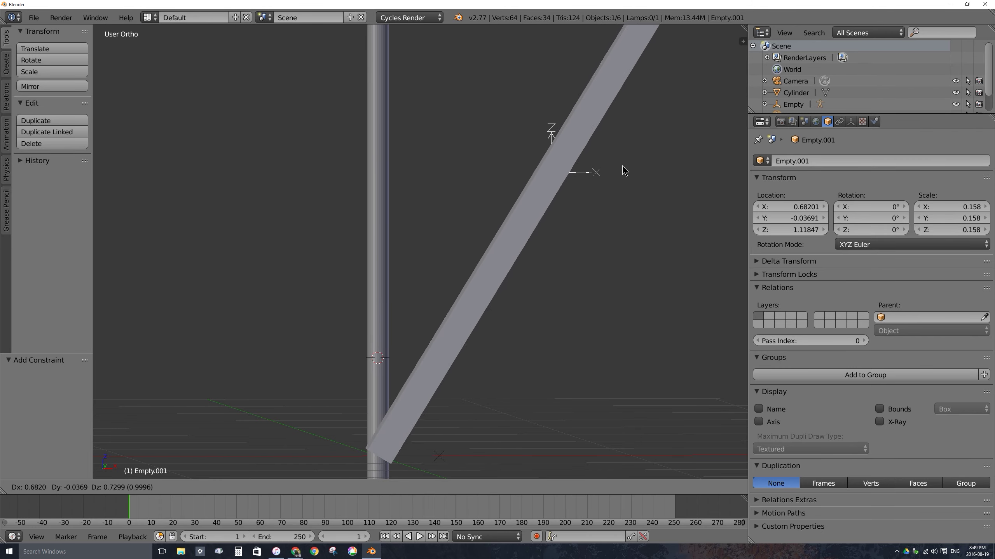
{"action": "key", "text": "Escape"}
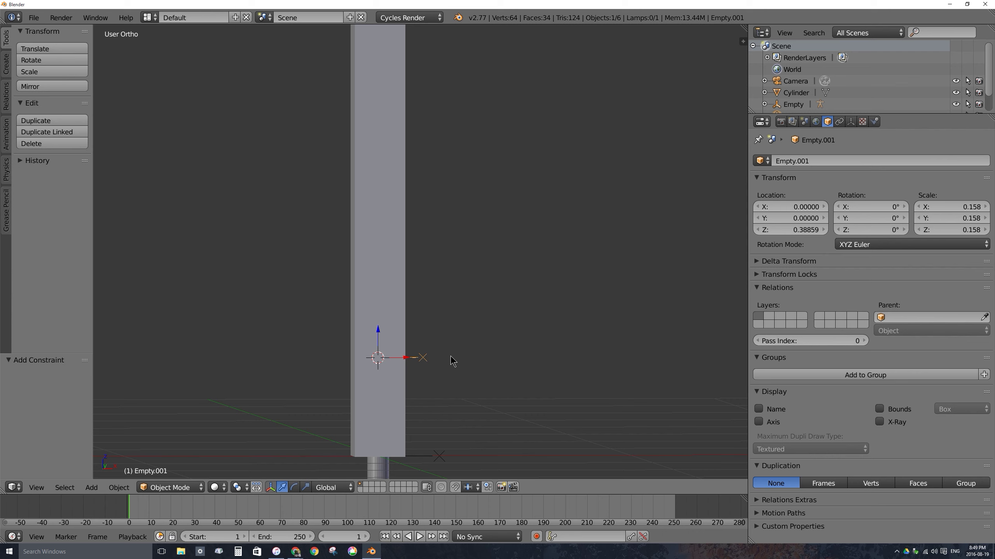
{"action": "key", "text": "g"}
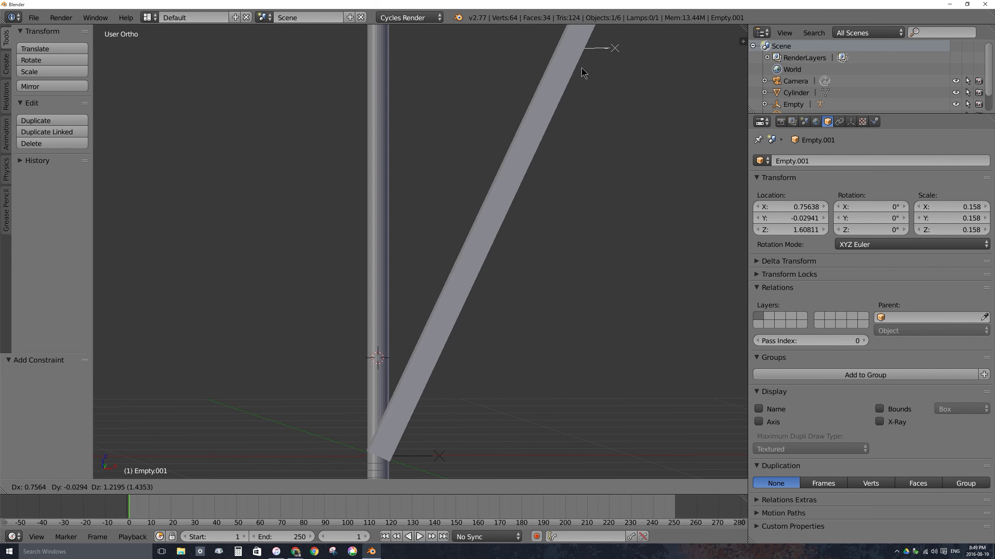
{"action": "key", "text": "Escape"}
{"action": "scroll", "coordinate": [561, 157], "scroll_direction": "down", "scroll_amount": 5}
{"action": "key", "text": "g"}
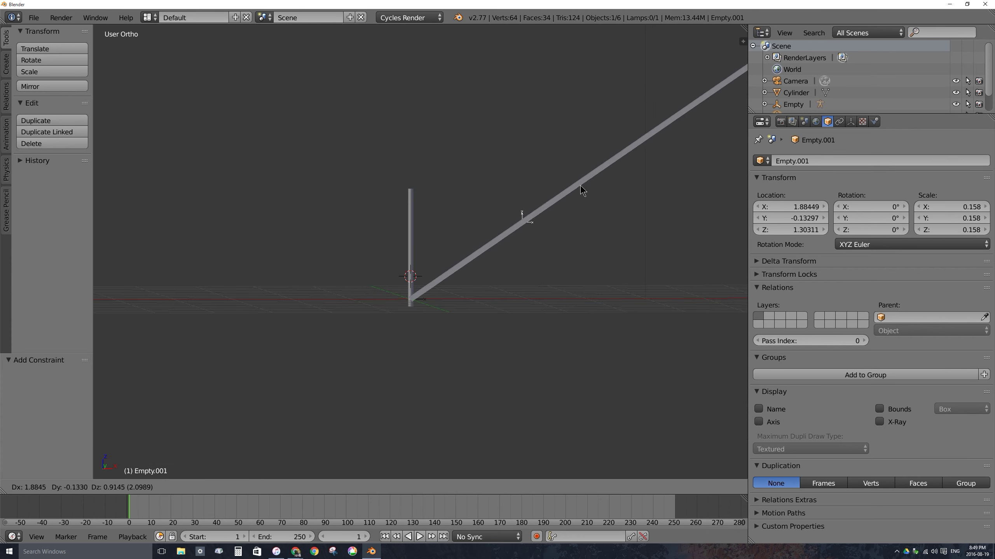
{"action": "left_click", "coordinate": [501, 234]}
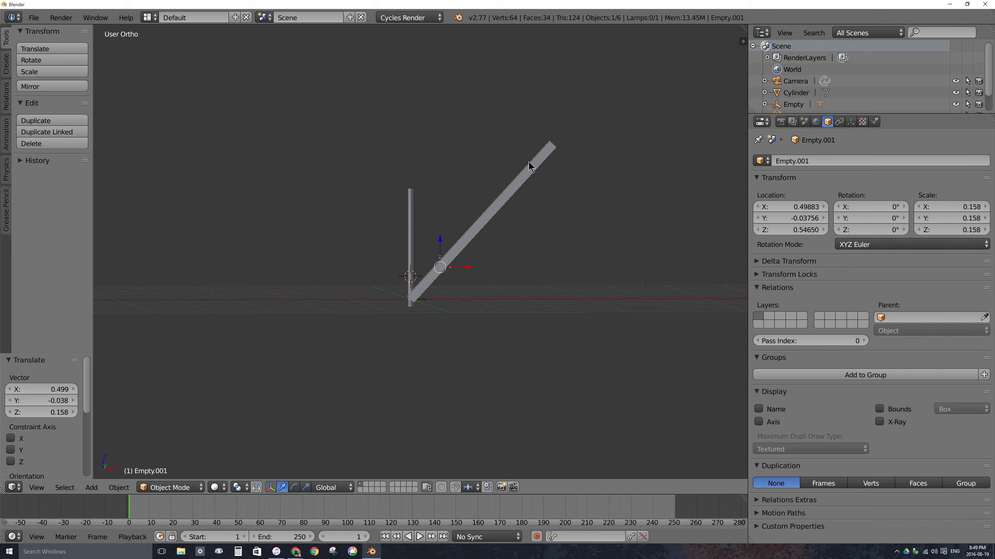
{"action": "key", "text": "ctrl+z"}
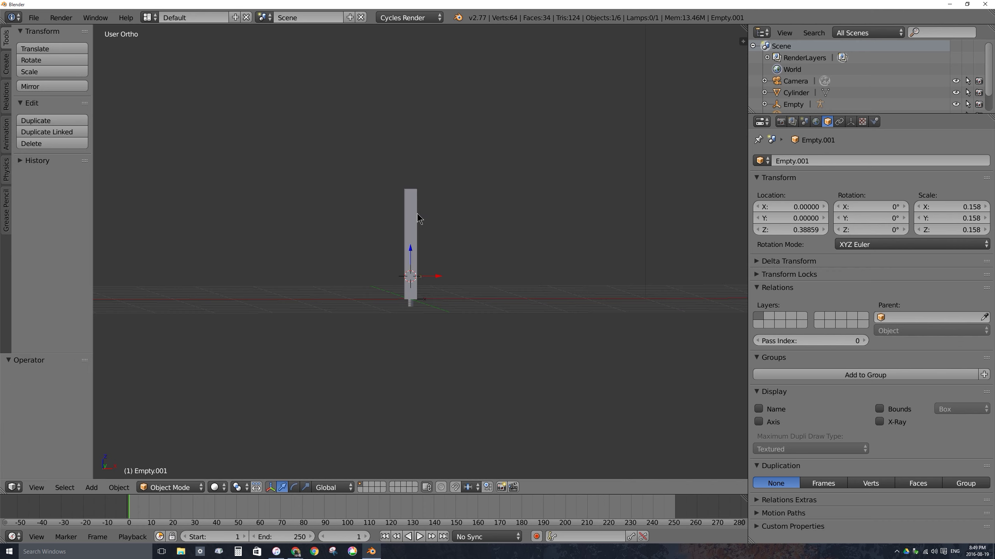
- Set the Volume Variation of the lower bone's Stretch To constraint to 0
{"action": "key", "text": "ctrl+z"}
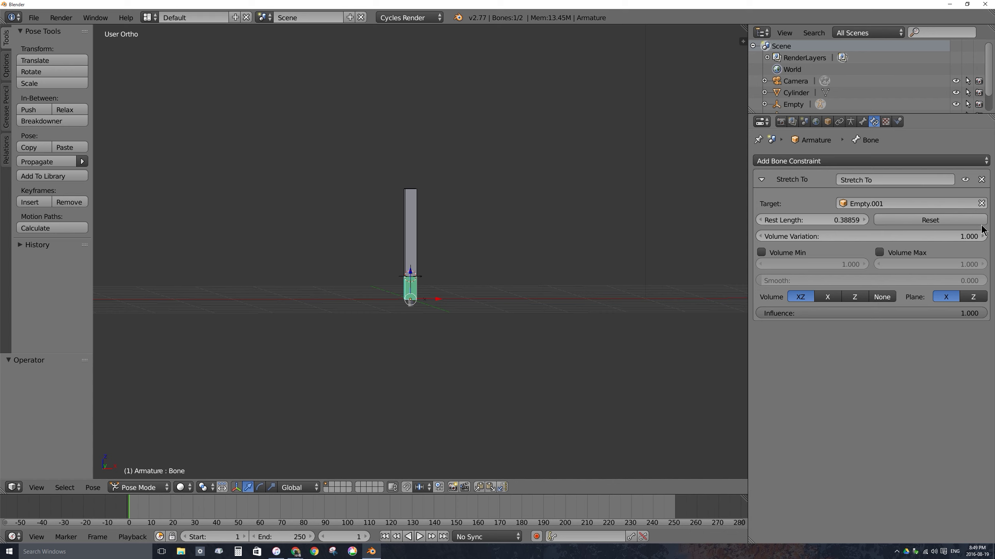
{"action": "left_click", "coordinate": [969, 237]}
{"action": "type", "text": "0"}
{"action": "key", "text": "Return"}
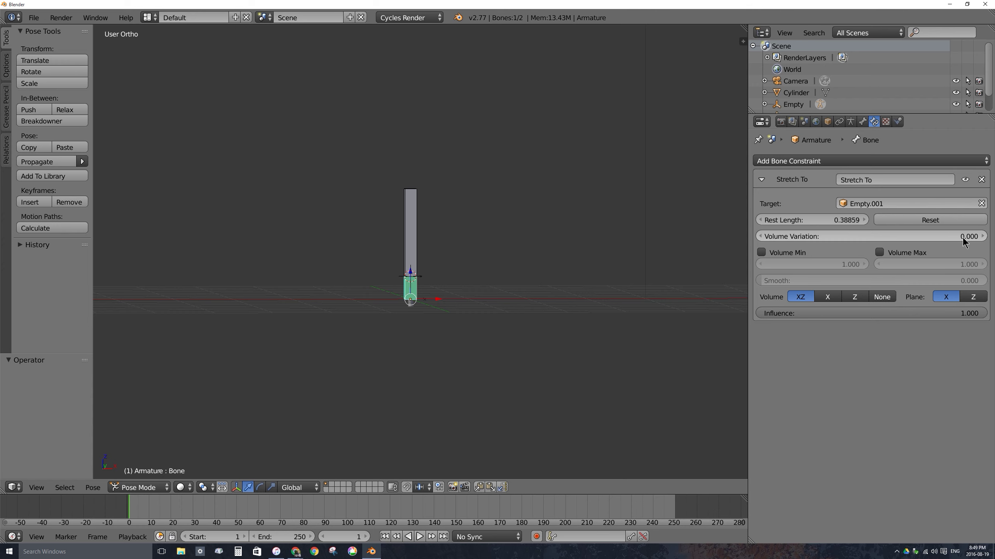
- Test the lower bone's stretch by moving the joint empty and then the base empty
{"action": "right_click", "coordinate": [420, 281]}
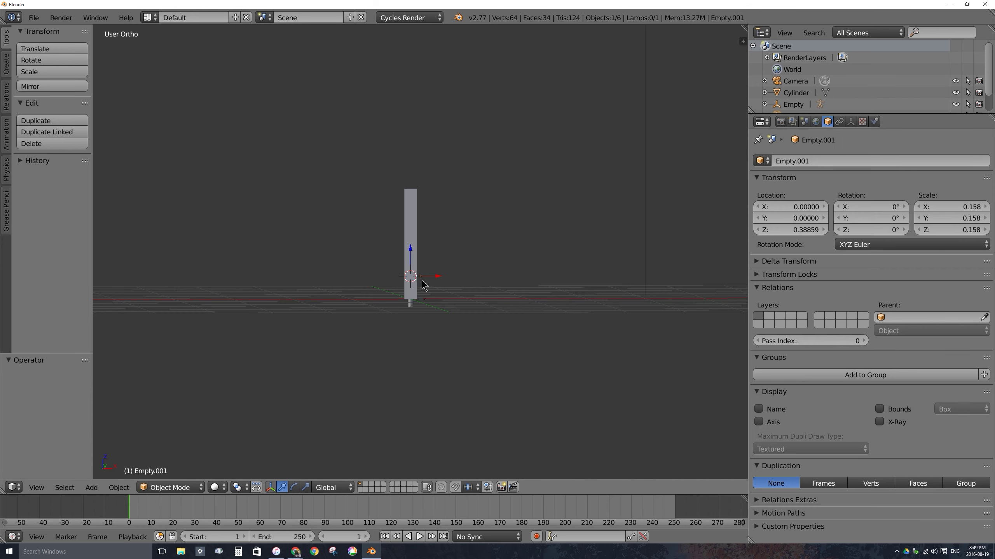
{"action": "key", "text": "g"}
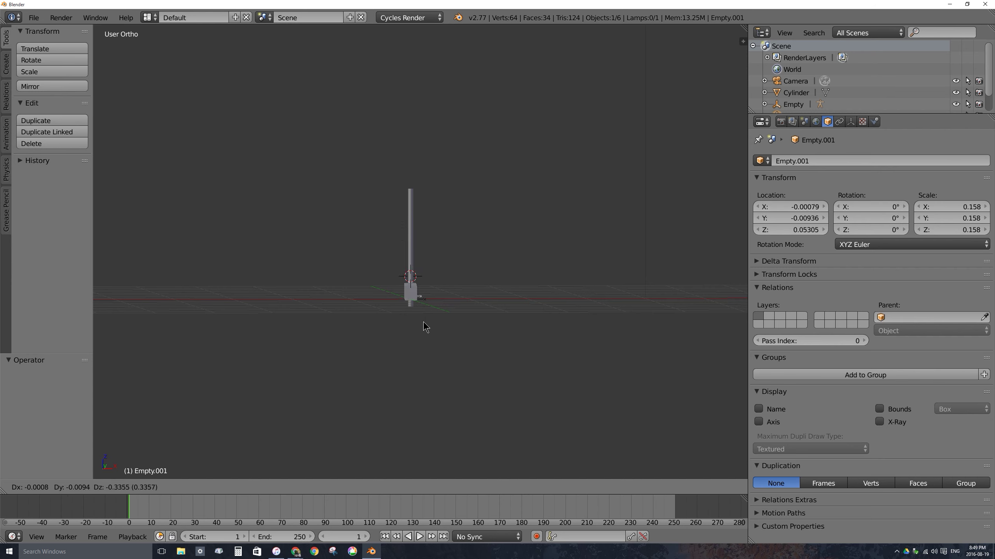
{"action": "right_click", "coordinate": [435, 283]}
{"action": "right_click", "coordinate": [426, 302]}
{"action": "key", "text": "g"}
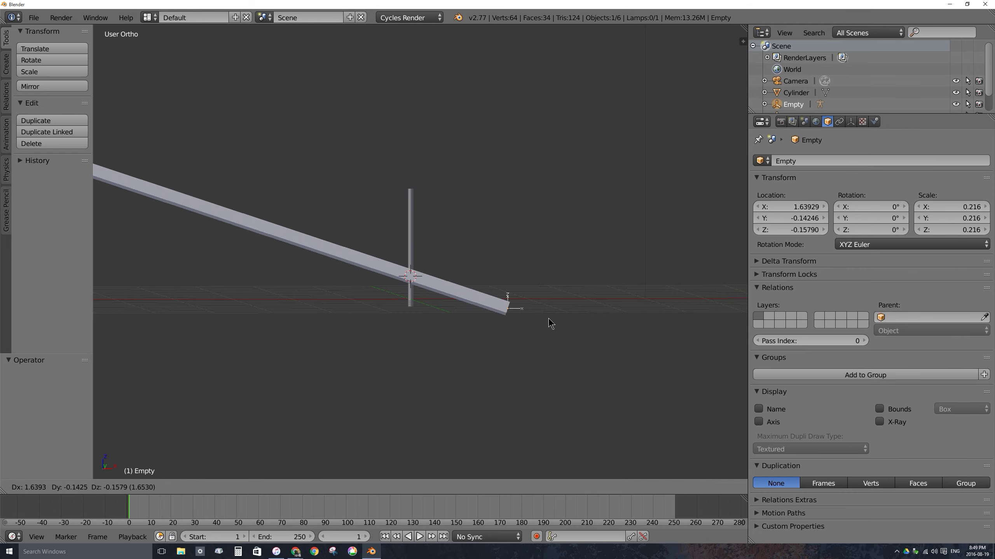
{"action": "left_click", "coordinate": [607, 316]}
- Test-move the joint empty with the armature in wireframe, and undo the test moves of the empties
{"action": "right_click", "coordinate": [406, 278]}
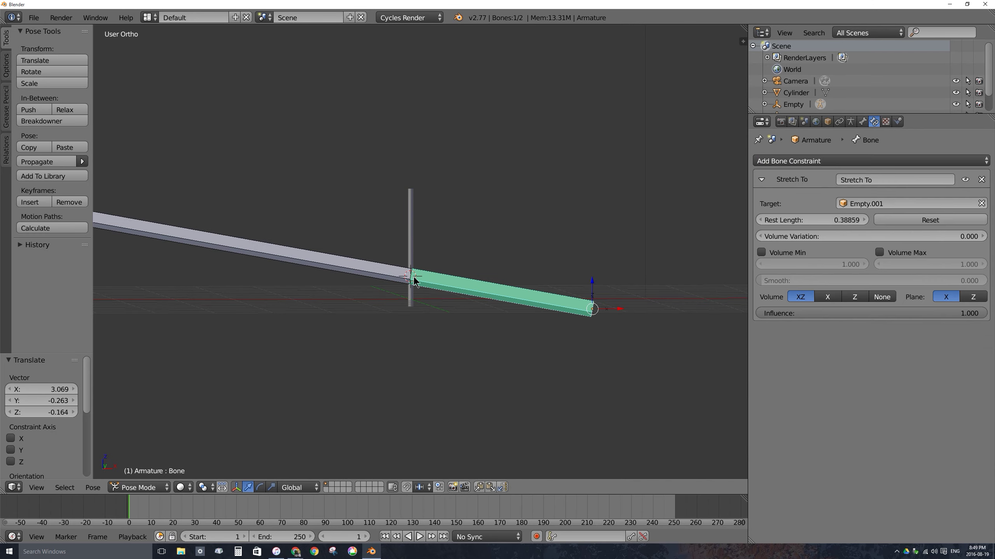
{"action": "right_click", "coordinate": [410, 277]}
{"action": "right_click", "coordinate": [413, 262]}
{"action": "middle_click_drag", "start_coordinate": [440, 249], "coordinate": [348, 260]}
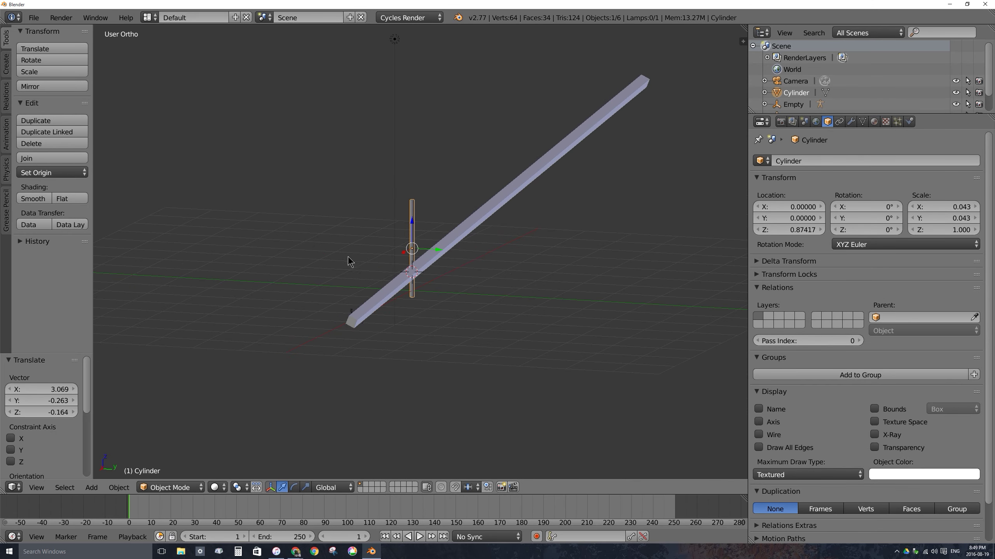
{"action": "key", "text": "KP_Decimal"}
{"action": "right_click", "coordinate": [411, 338]}
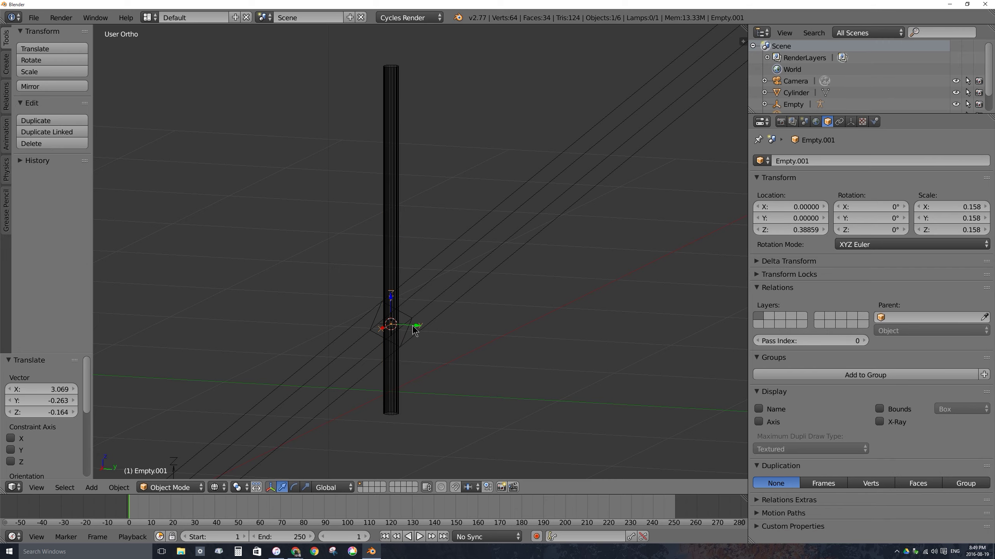
{"action": "scroll", "coordinate": [412, 337], "scroll_direction": "down", "scroll_amount": 6}
{"action": "key", "text": "g"}
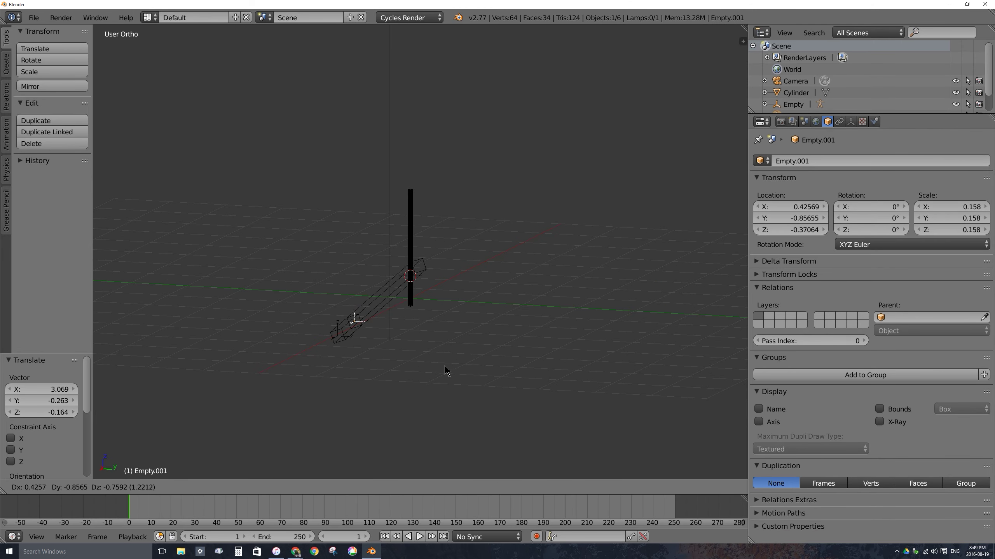
{"action": "left_click", "coordinate": [473, 271]}
{"action": "right_click", "coordinate": [460, 314]}
{"action": "key", "text": "ctrl+z"}
{"action": "key", "text": "ctrl+z"}
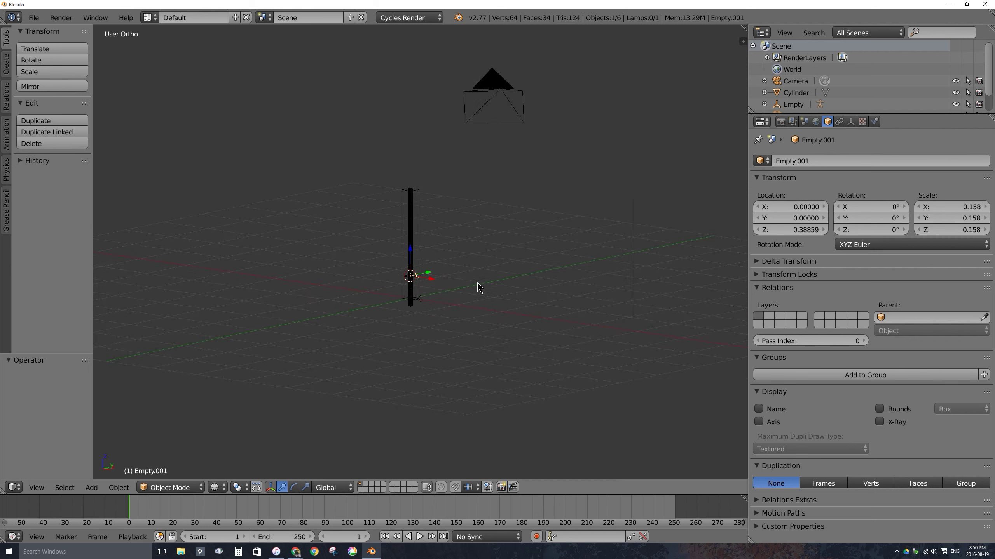
- In solid shading, scale the B-Bone thickness of both bones by about 0.218 and select the upper bone
{"action": "middle_click_drag", "start_coordinate": [478, 289], "coordinate": [421, 271]}
{"action": "scroll", "coordinate": [421, 270], "scroll_direction": "up", "scroll_amount": 4}
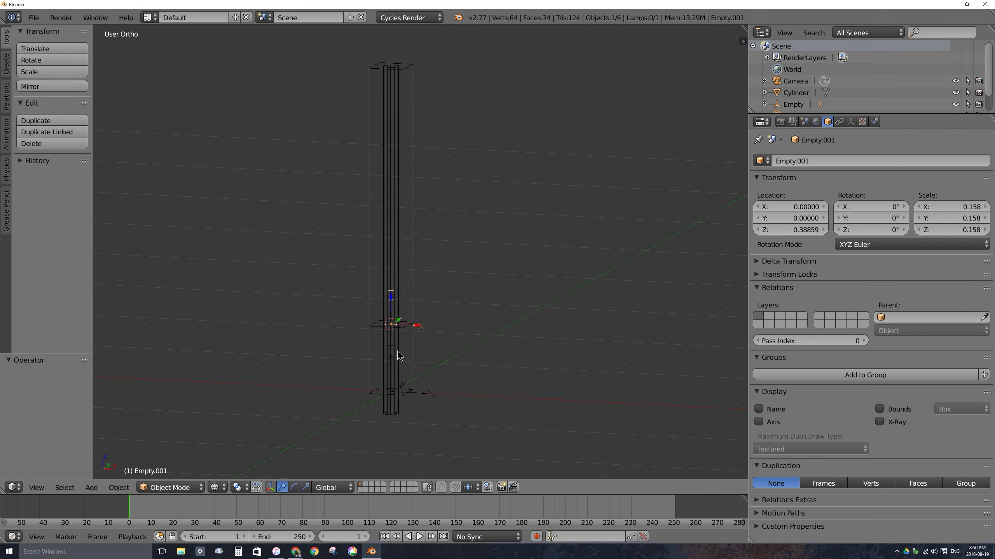
{"action": "right_click", "coordinate": [395, 215]}
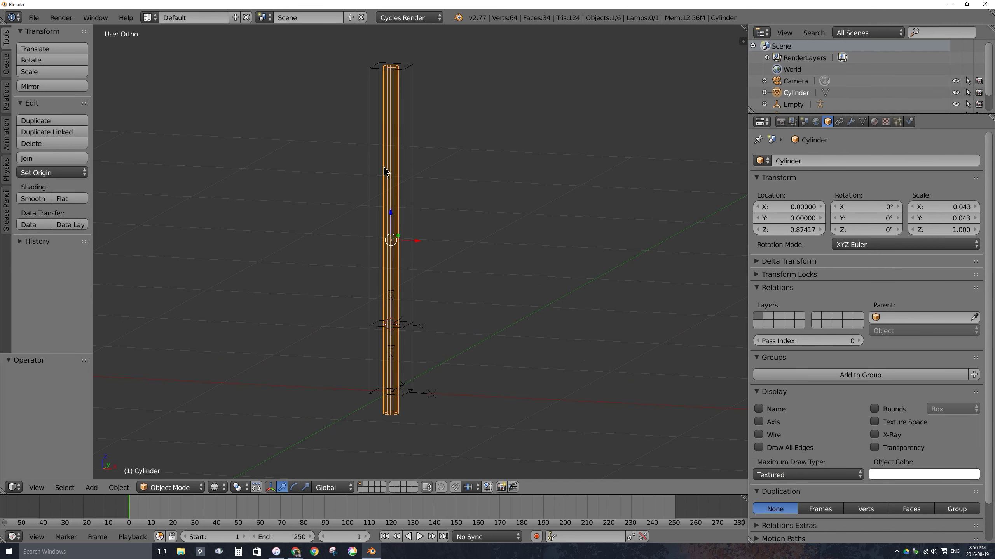
{"action": "key", "text": "ctrl+z"}
{"action": "key", "text": "z"}
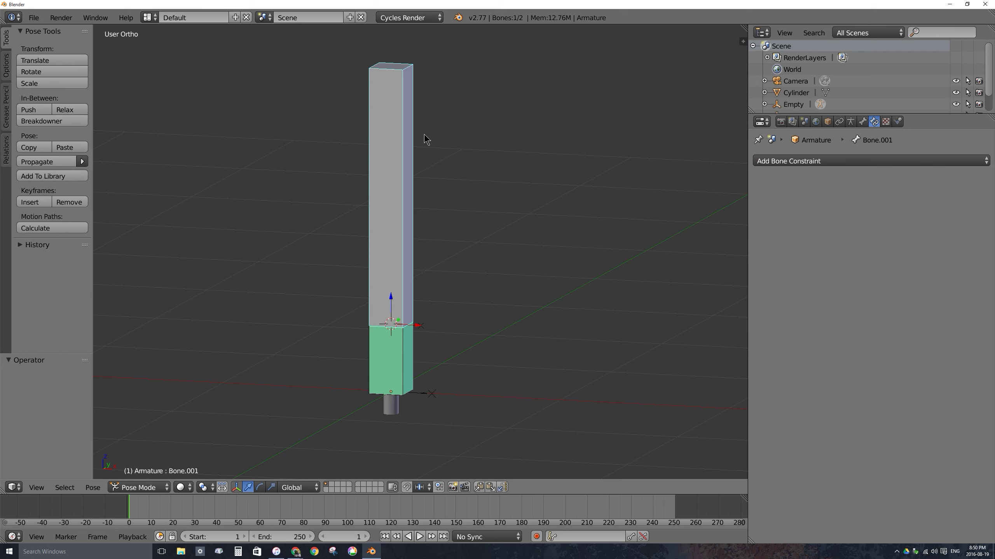
{"action": "right_click", "coordinate": [404, 345], "text": "shift"}
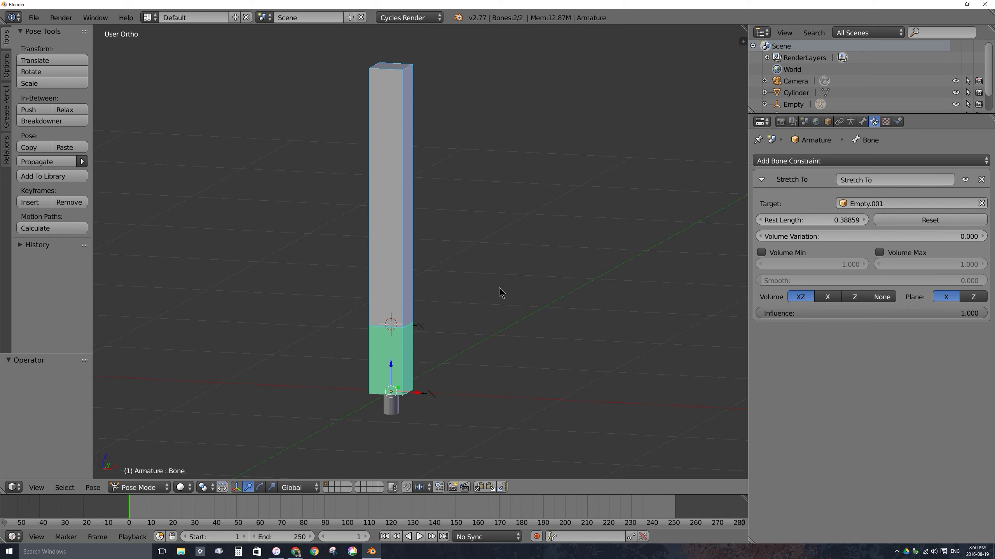
{"action": "key", "text": "s"}
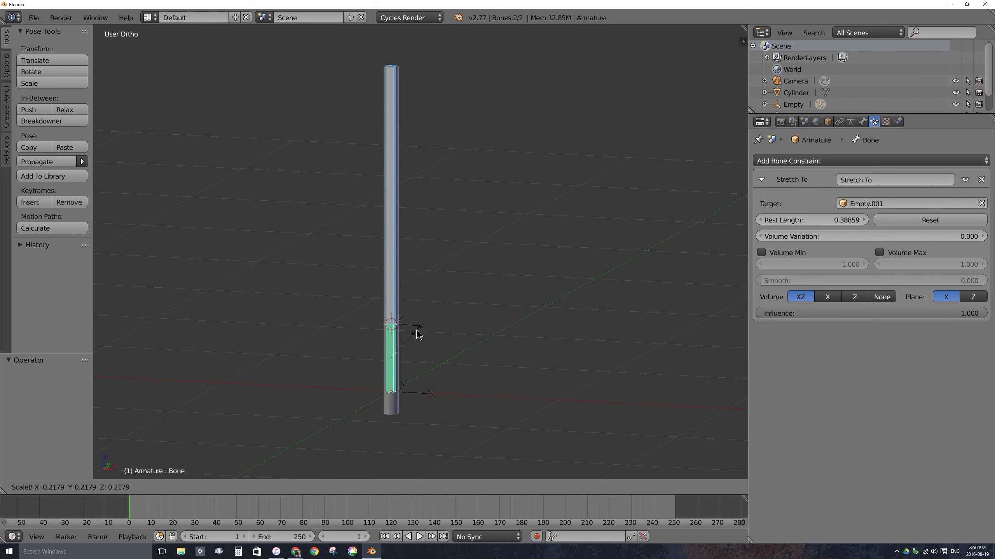
{"action": "left_click", "coordinate": [417, 334]}
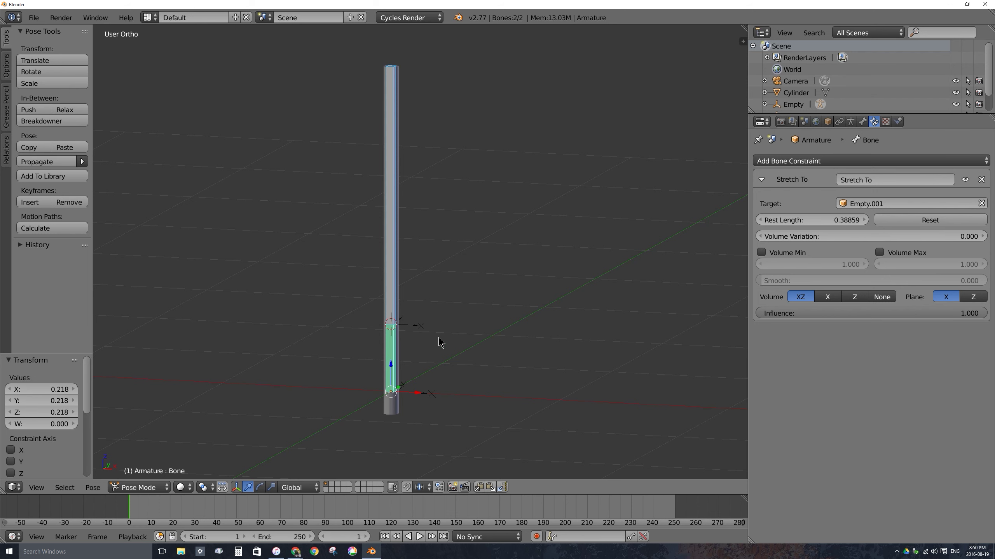
{"action": "right_click", "coordinate": [401, 87]}
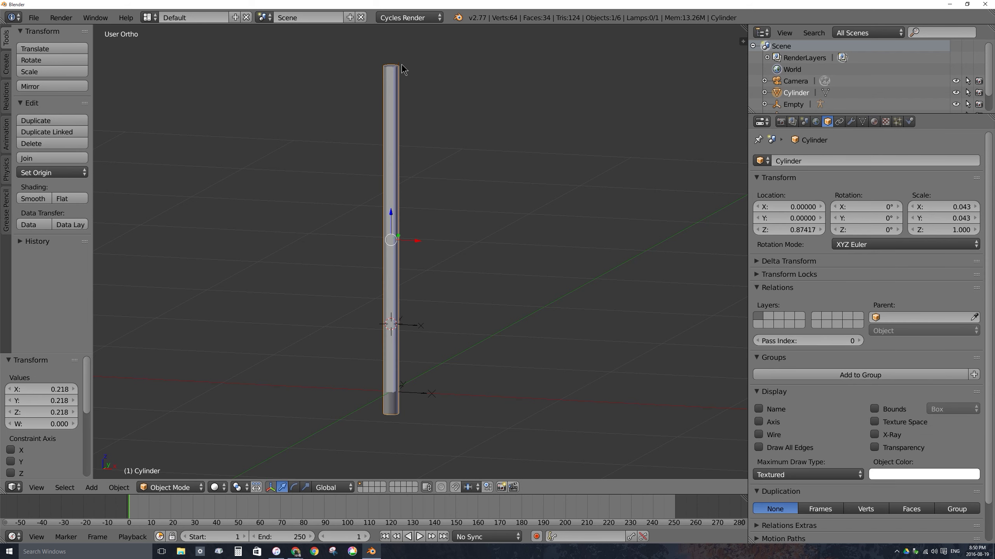
{"action": "right_click", "coordinate": [395, 105]}
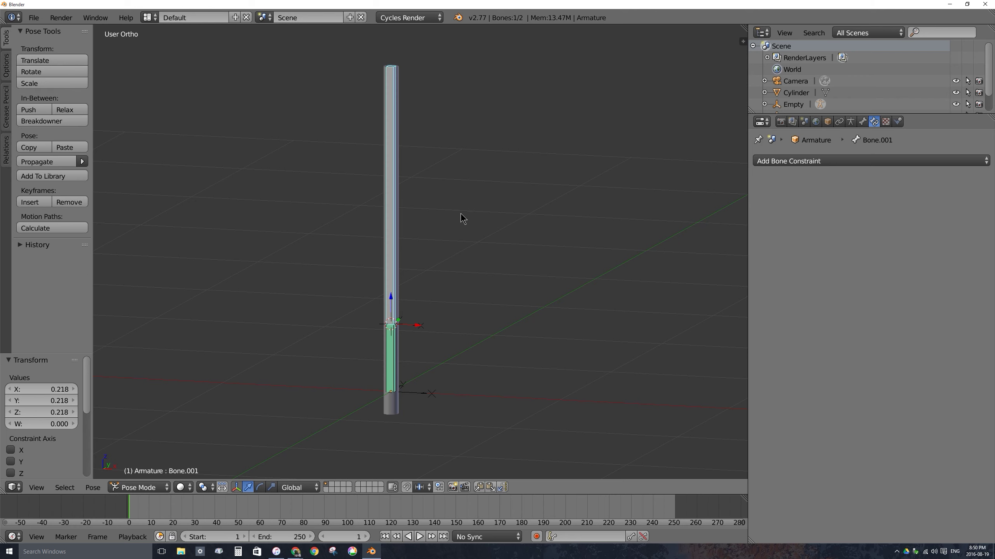
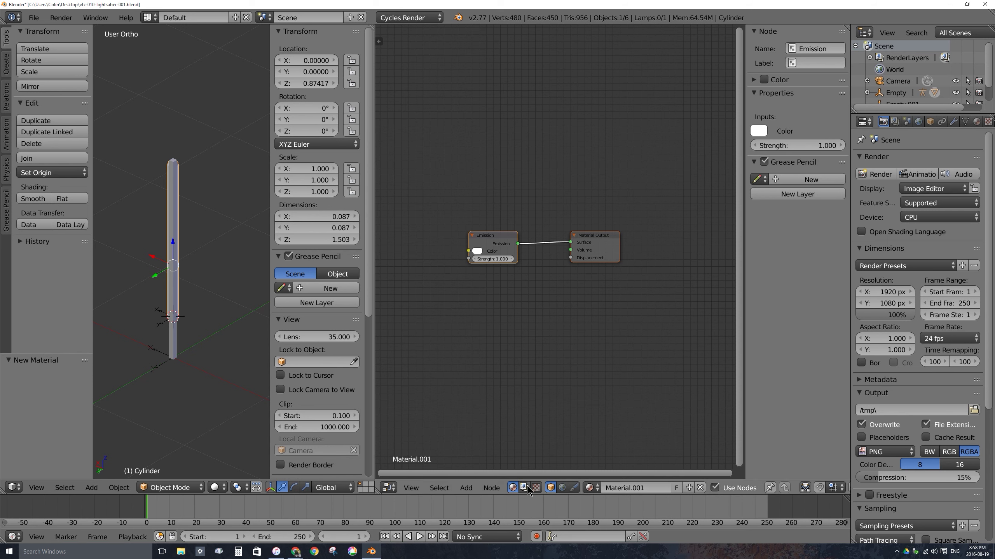
- Switch the node editor to the compositing nodes and enable Use Nodes and Backdrop
{"action": "left_click", "coordinate": [525, 488]}
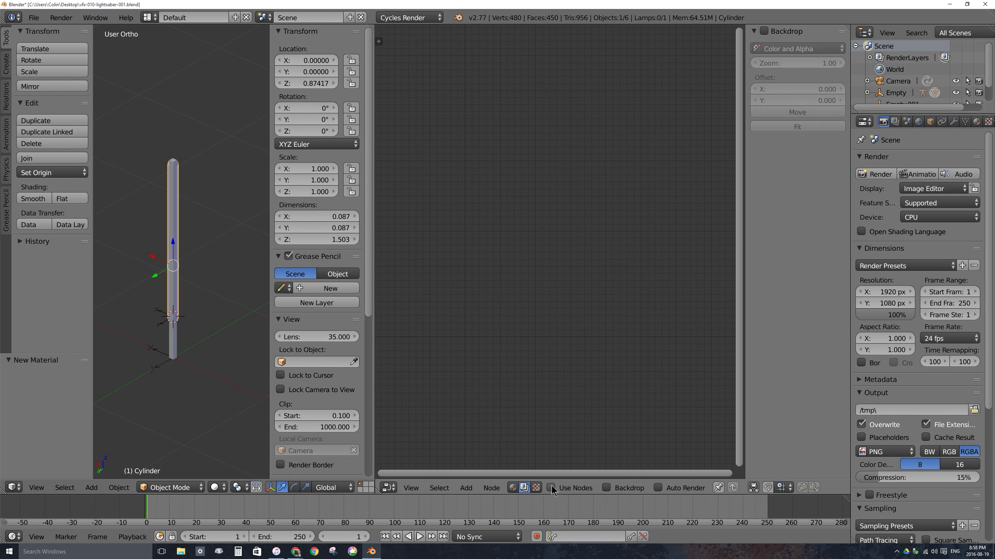
{"action": "left_click", "coordinate": [551, 488]}
{"action": "left_click", "coordinate": [606, 488]}
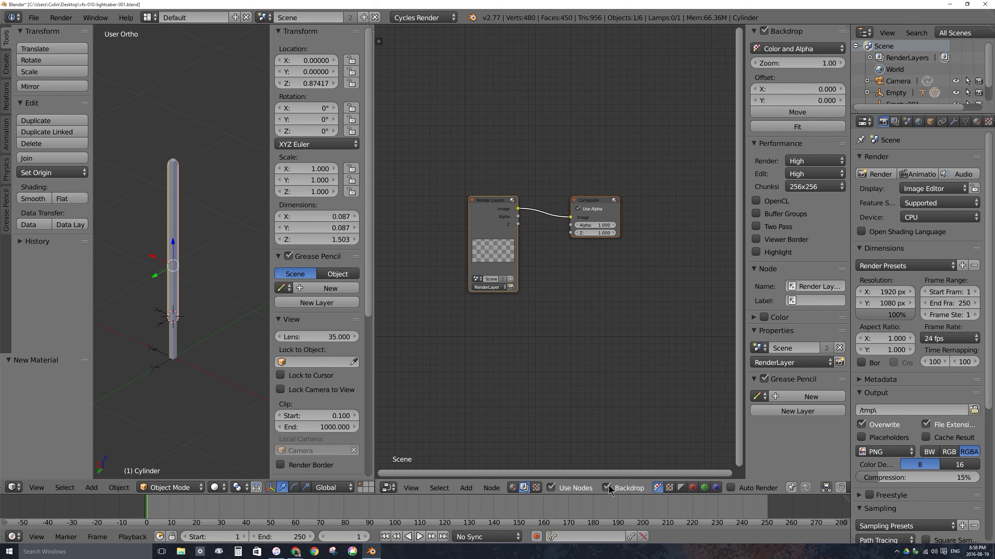
- Spread the Render Layers and Composite nodes apart and add a Movie Clip input node below Render Layers
{"action": "left_click_drag", "start_coordinate": [437, 168], "coordinate": [446, 106]}
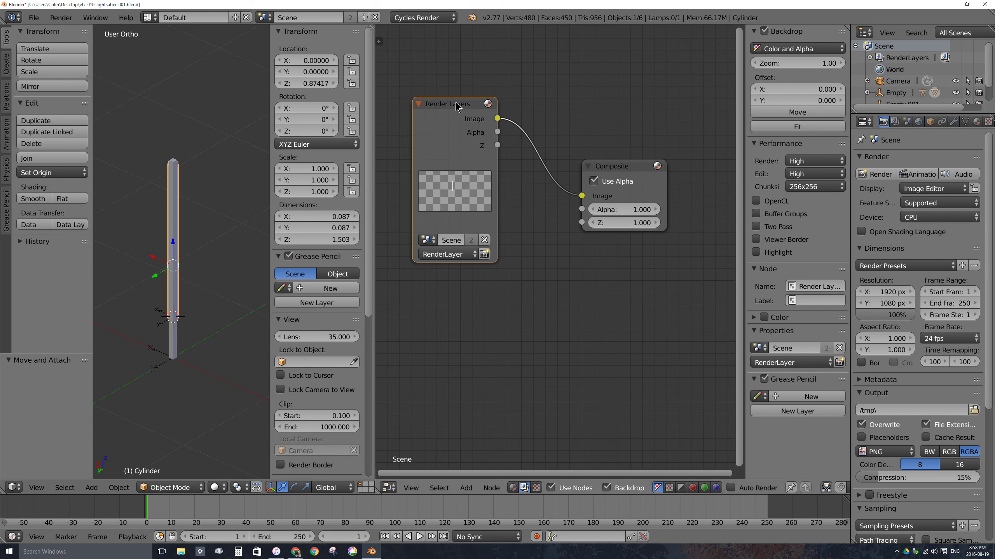
{"action": "left_click_drag", "start_coordinate": [459, 103], "coordinate": [470, 87]}
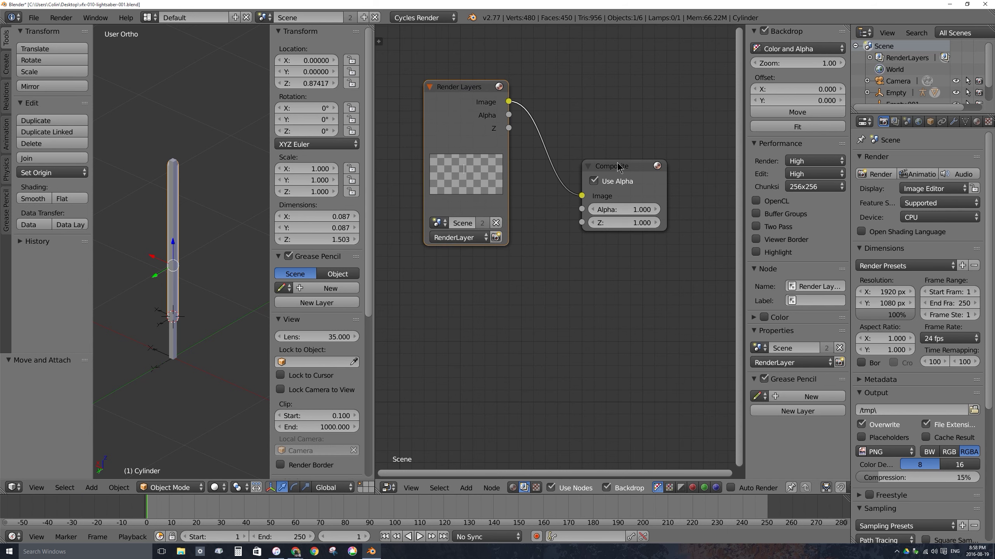
{"action": "left_click_drag", "start_coordinate": [609, 167], "coordinate": [658, 167]}
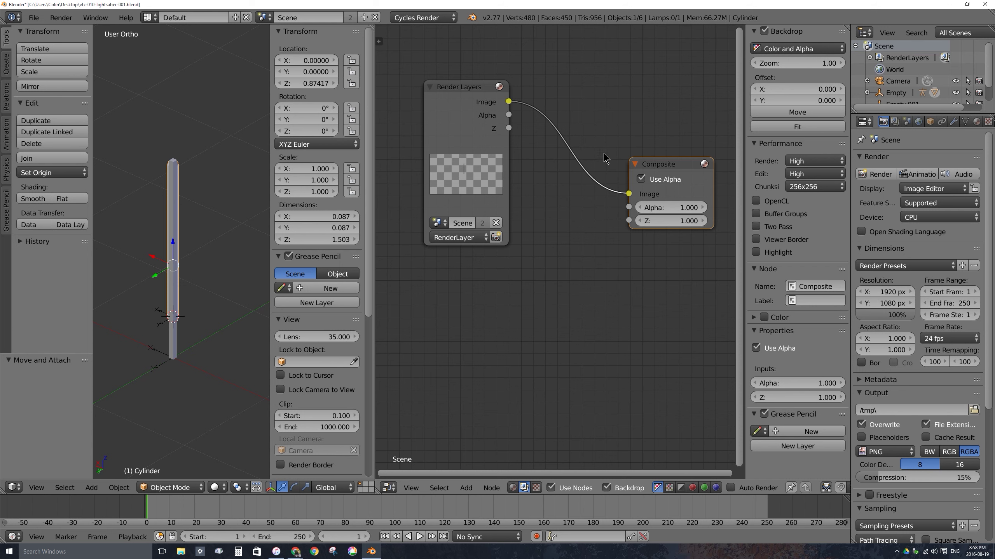
{"action": "key", "text": "shift+a"}
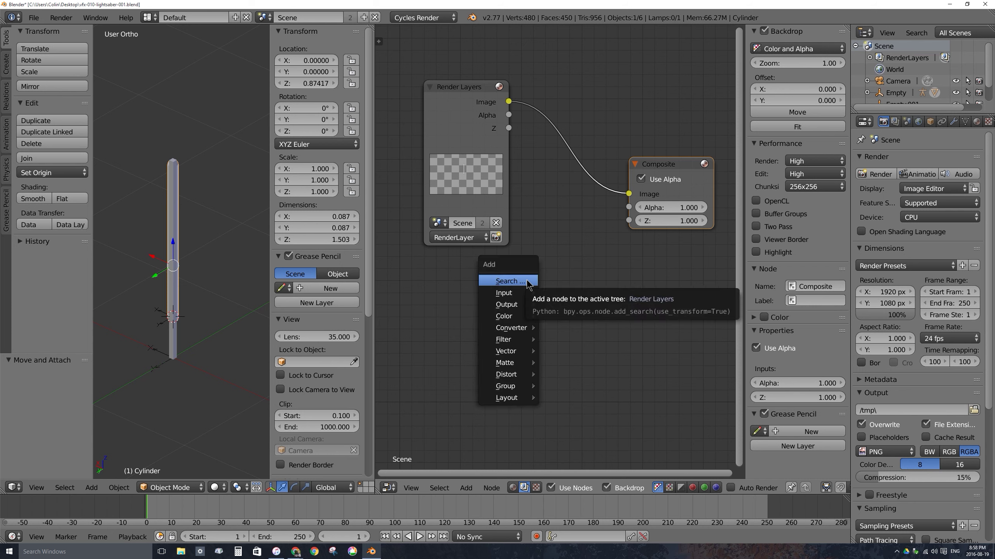
{"action": "mouse_move", "coordinate": [527, 293]}
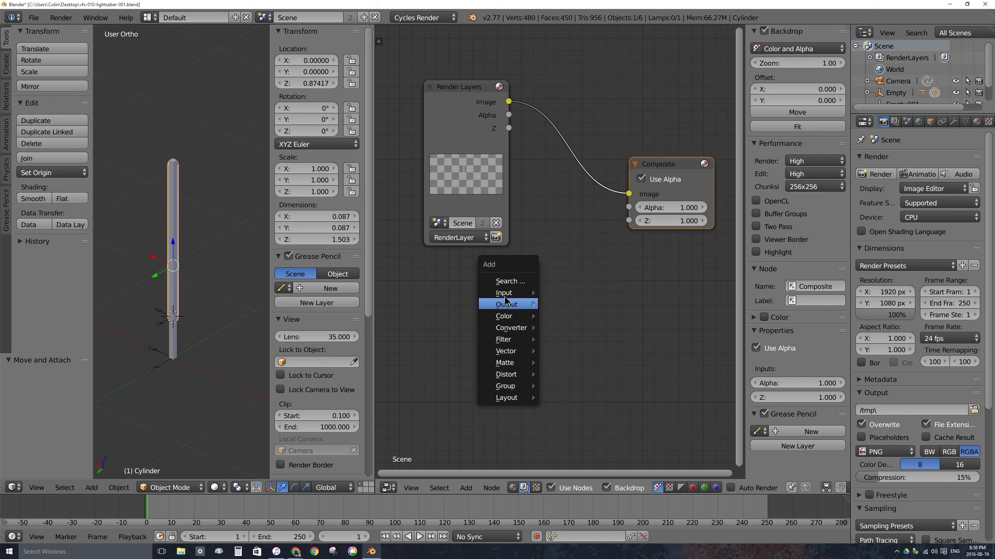
{"action": "left_click", "coordinate": [583, 323]}
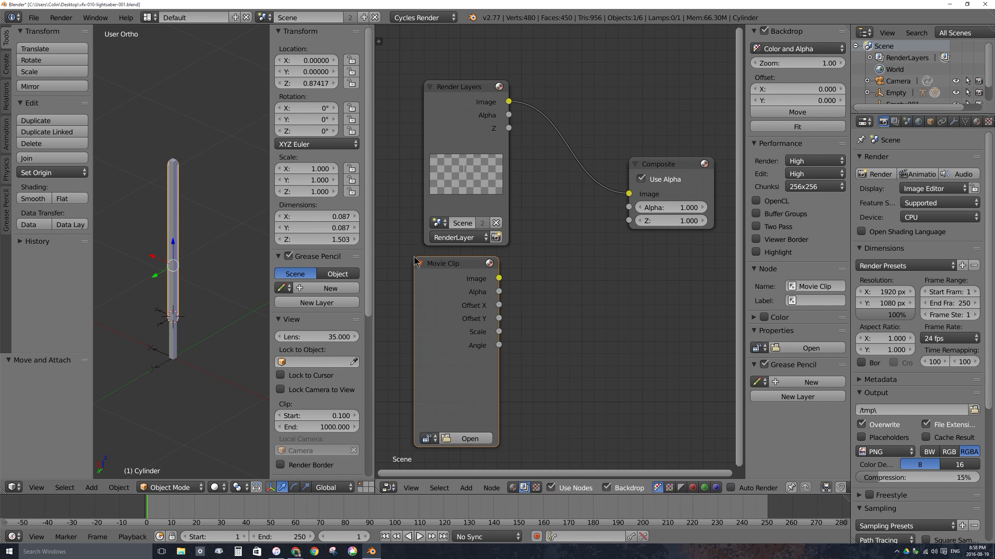
{"action": "left_click", "coordinate": [459, 276]}
- Move the Composite node further away and insert an Alpha Over node on the link between Render Layers and Composite
{"action": "left_click_drag", "start_coordinate": [640, 171], "coordinate": [682, 172]}
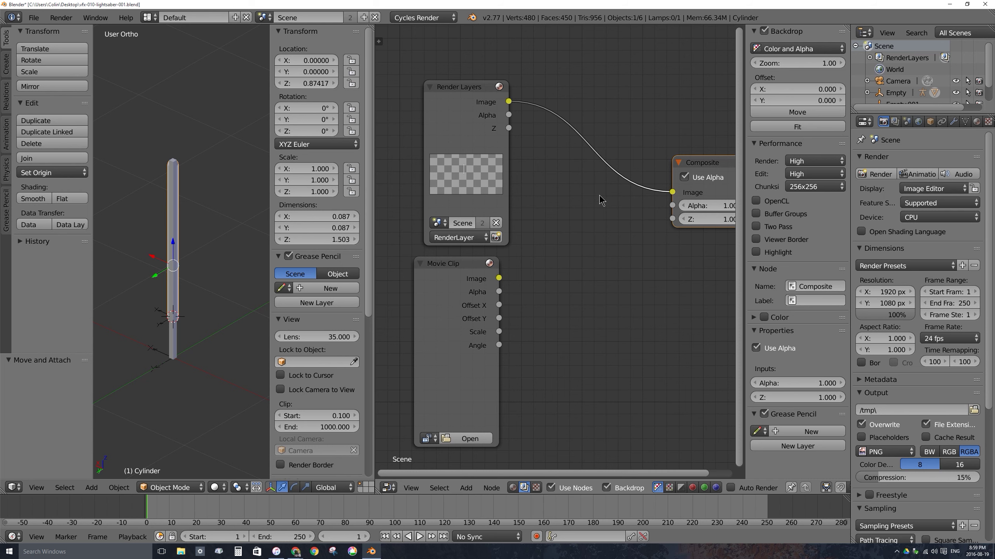
{"action": "key", "text": "shift+a"}
{"action": "mouse_move", "coordinate": [602, 222]}
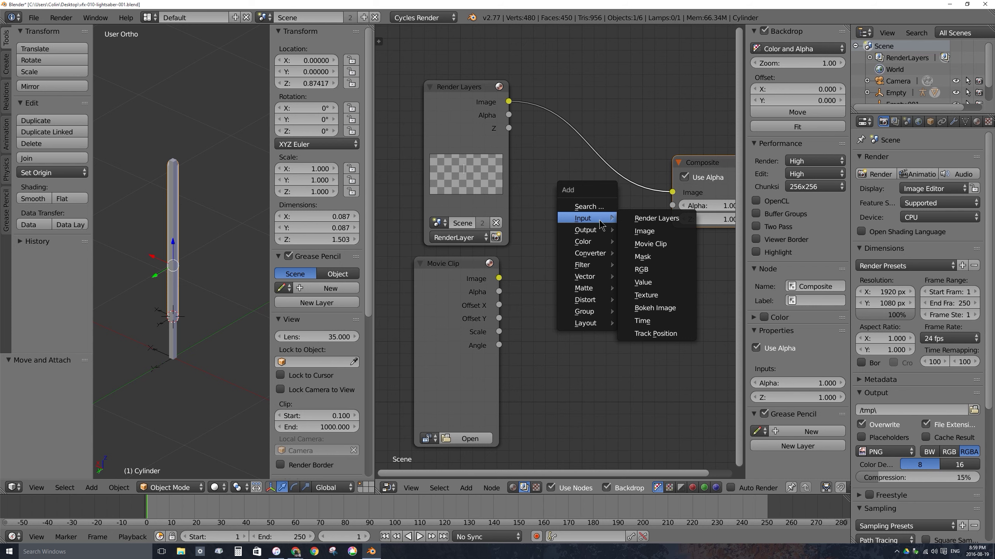
{"action": "mouse_move", "coordinate": [595, 241]}
{"action": "left_click", "coordinate": [646, 251]}
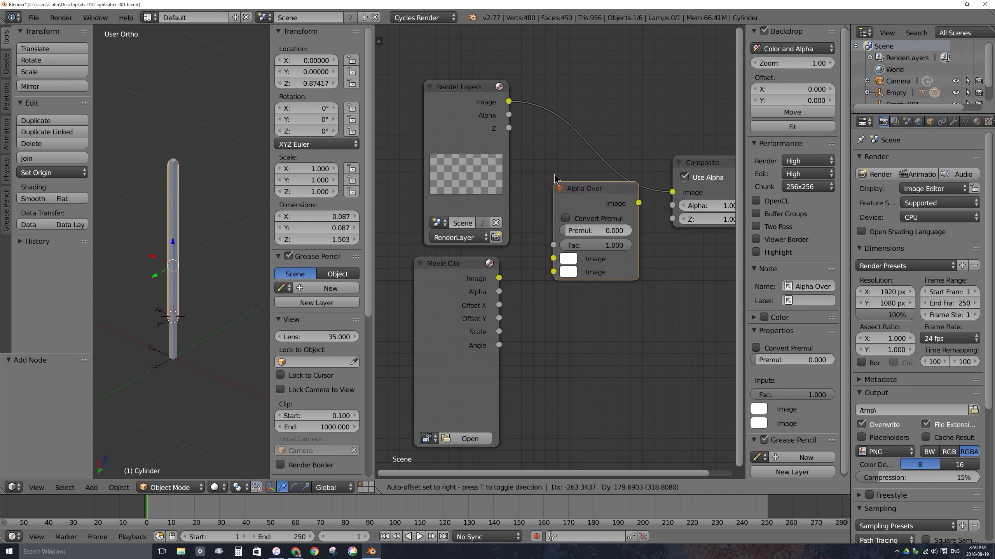
{"action": "left_click", "coordinate": [567, 151]}
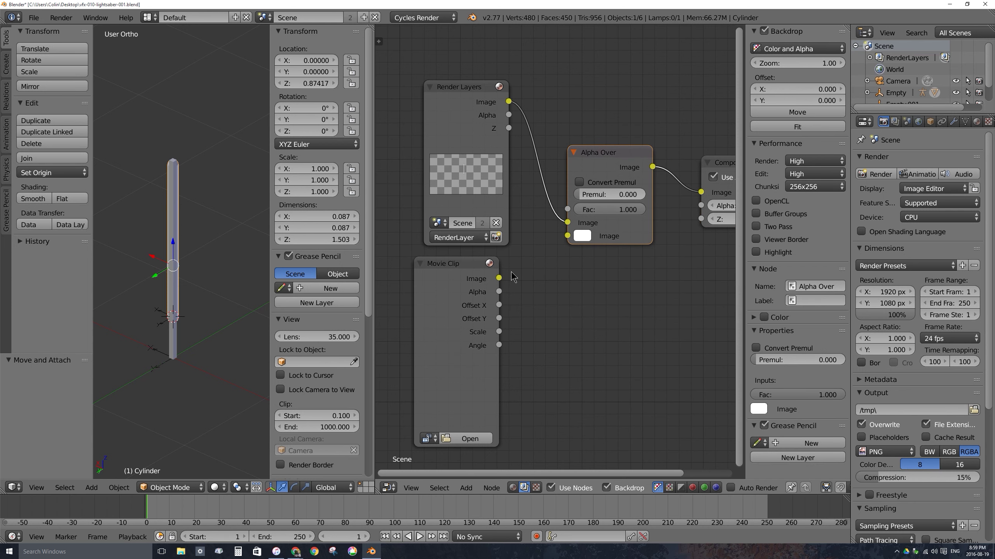
- Link the Movie Clip image to Alpha Over's first Image input and the Render Layers image to its second Image input
{"action": "left_click_drag", "start_coordinate": [499, 278], "coordinate": [570, 244]}
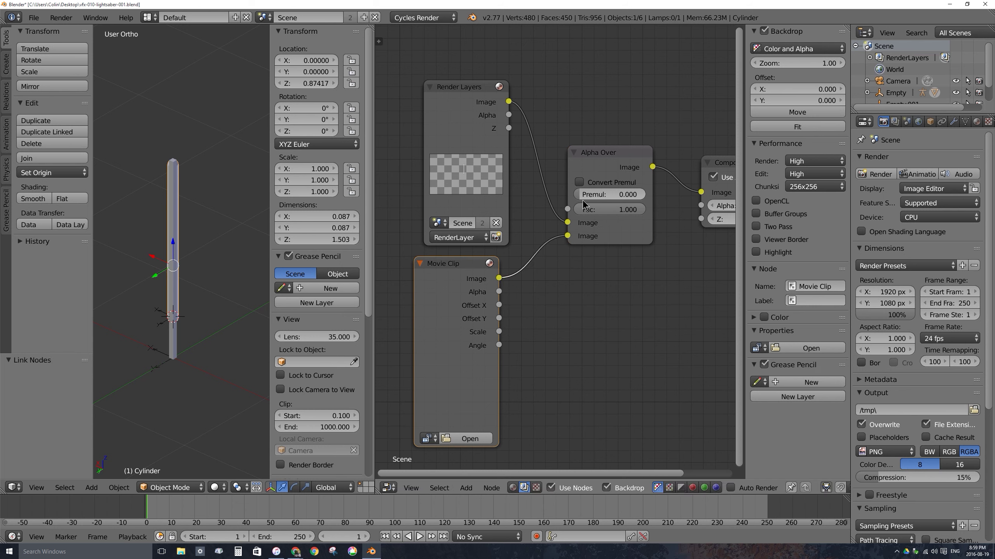
{"action": "left_click_drag", "start_coordinate": [593, 151], "coordinate": [596, 140]}
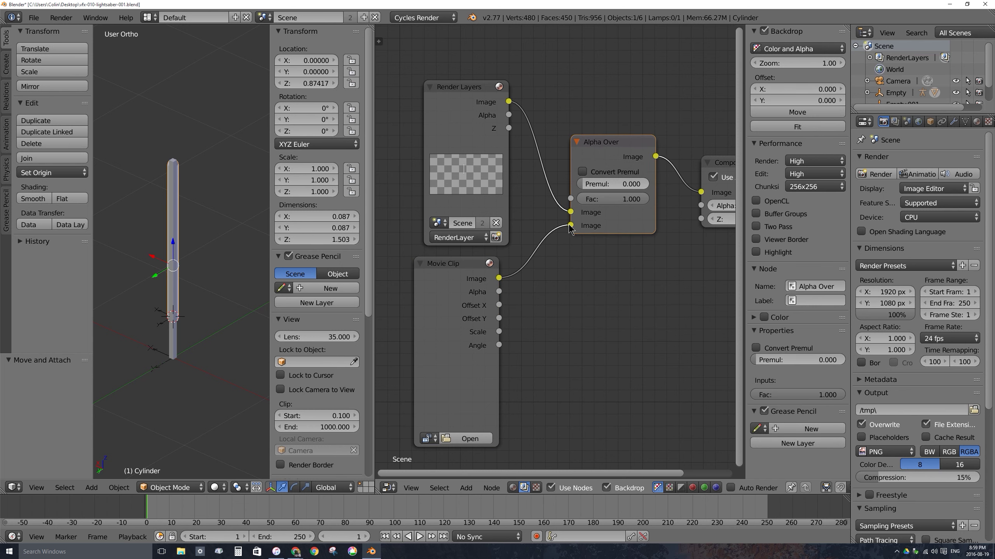
{"action": "mouse_move", "coordinate": [454, 92]}
{"action": "left_mouse_down"}
{"action": "mouse_move", "coordinate": [464, 89]}
{"action": "mouse_move", "coordinate": [456, 84]}
{"action": "left_mouse_up"}
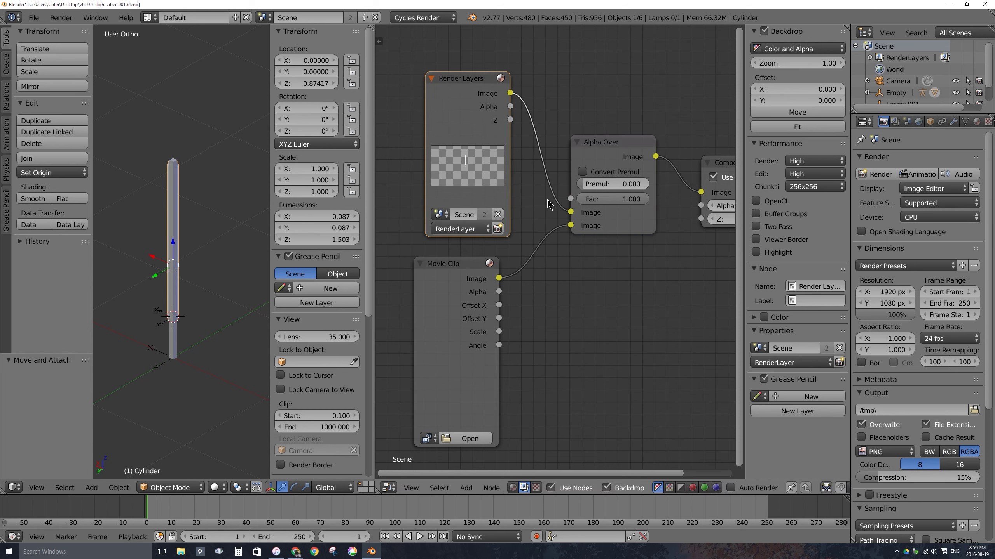
{"action": "left_click_drag", "start_coordinate": [571, 212], "coordinate": [570, 225]}
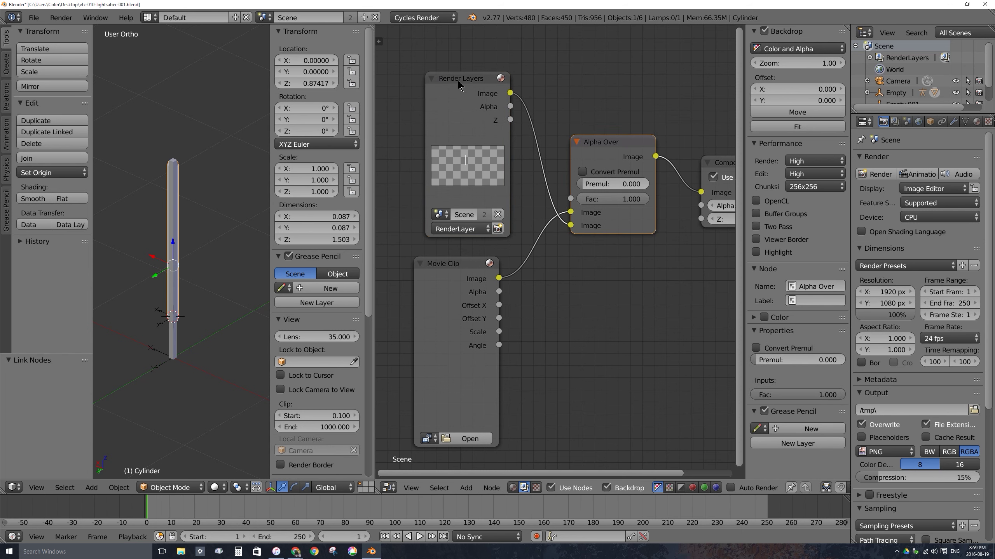
- Swap the two source nodes so that Movie Clip sits above Render Layers
{"action": "left_click_drag", "start_coordinate": [462, 80], "coordinate": [535, 344]}
{"action": "left_click_drag", "start_coordinate": [447, 273], "coordinate": [430, 60]}
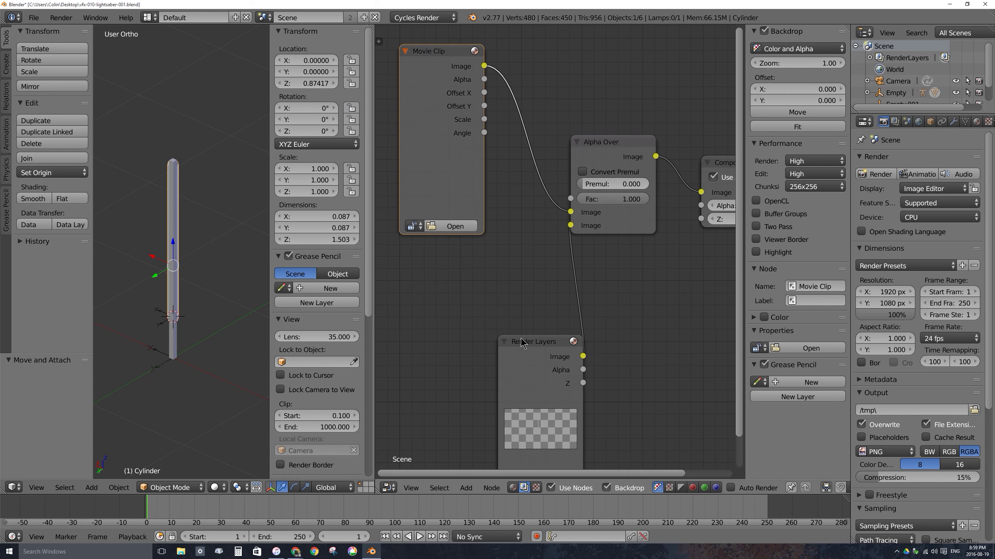
{"action": "left_click_drag", "start_coordinate": [525, 345], "coordinate": [419, 263]}
- Move the Composite node further from Alpha Over and add a reroute point on the link between them
{"action": "middle_click_drag", "start_coordinate": [650, 161], "coordinate": [573, 162]}
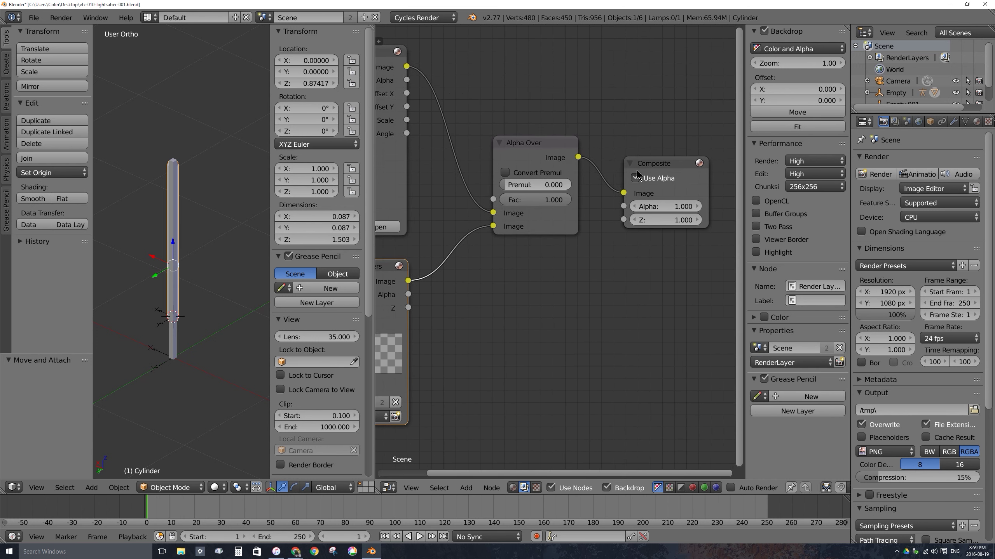
{"action": "left_click_drag", "start_coordinate": [634, 164], "coordinate": [673, 164]}
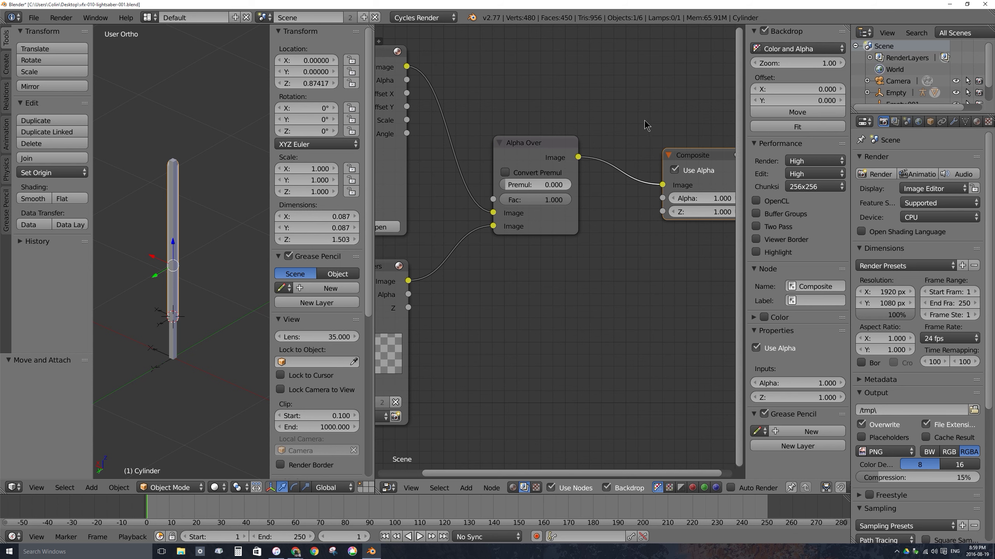
{"action": "right_click_drag", "start_coordinate": [634, 90], "coordinate": [625, 129], "text": "ctrl"}
{"action": "right_click_drag", "start_coordinate": [617, 167], "coordinate": [603, 251], "text": "ctrl"}
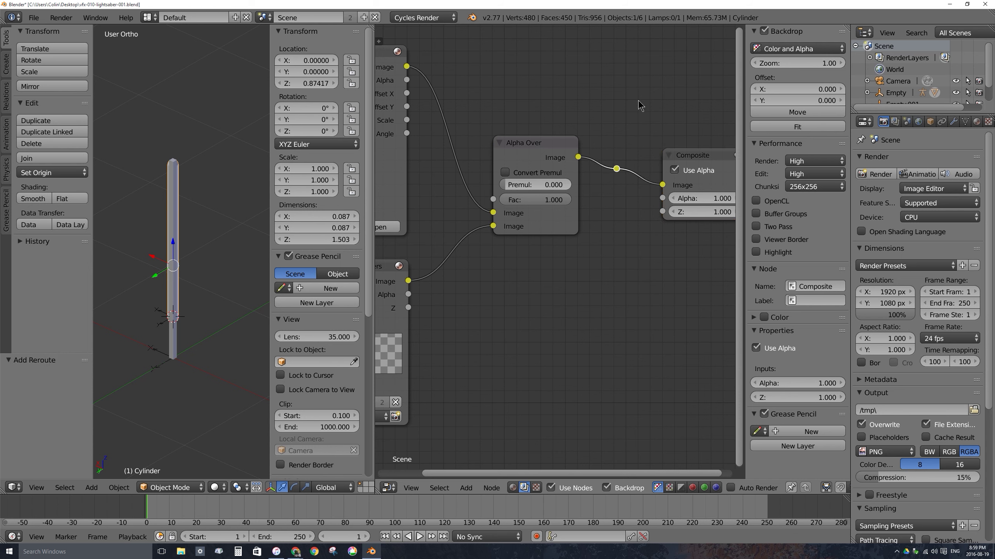
{"action": "left_click_drag", "start_coordinate": [617, 175], "coordinate": [620, 185]}
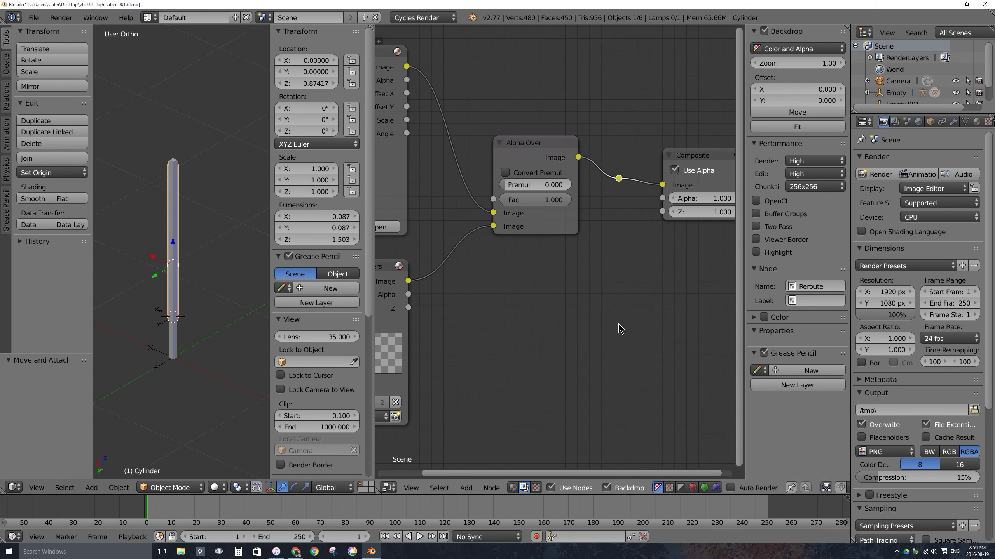
- Add a Viewer node below Composite and link the reroute point to its Image input
{"action": "key", "text": "shift+a"}
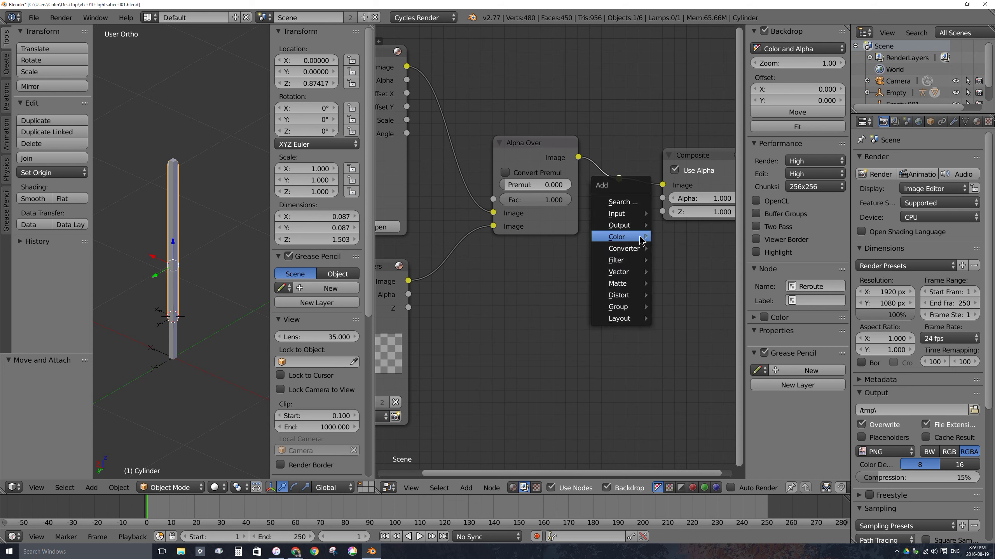
{"action": "mouse_move", "coordinate": [640, 240]}
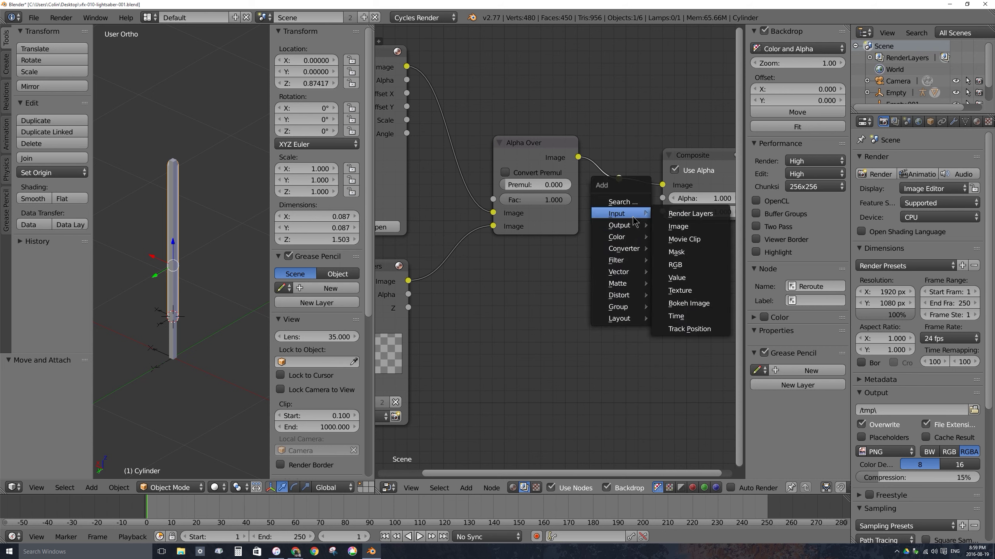
{"action": "left_click", "coordinate": [689, 238]}
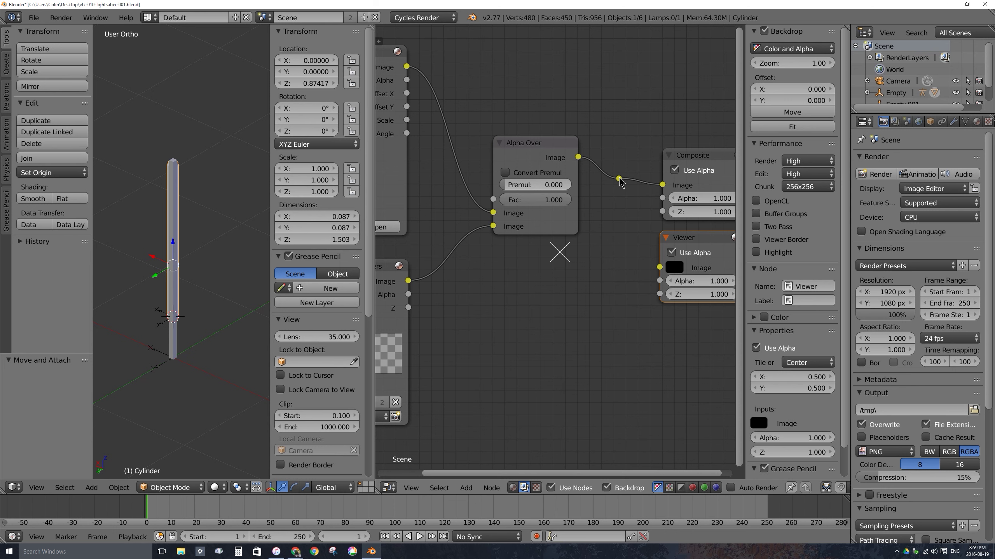
{"action": "left_click_drag", "start_coordinate": [619, 179], "coordinate": [660, 267]}
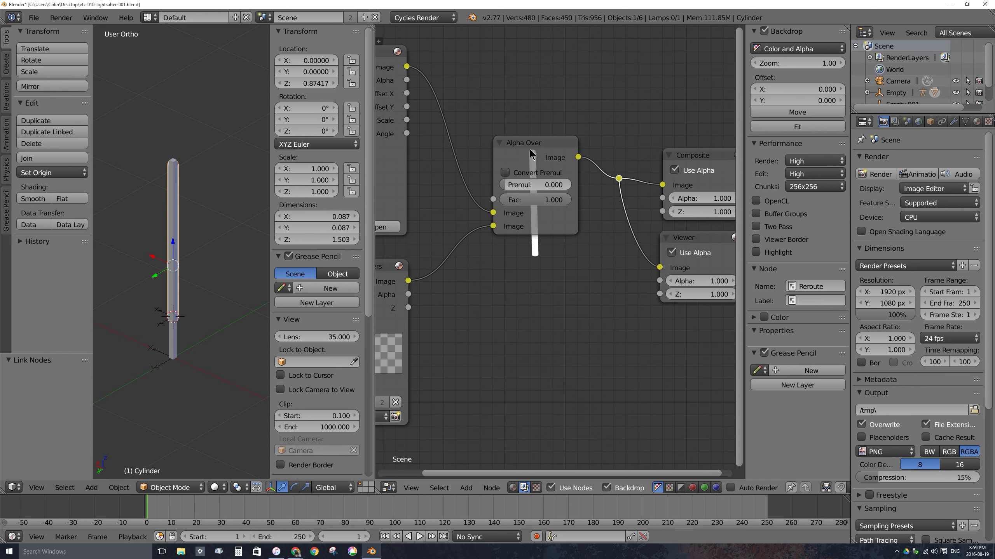
- Load all the images of the LS-Footage folder on the Desktop into the Movie Clip node
{"action": "mouse_move", "coordinate": [622, 189]}
{"action": "middle_mouse_down"}
{"action": "mouse_move", "coordinate": [552, 181]}
{"action": "mouse_move", "coordinate": [634, 192]}
{"action": "middle_mouse_up"}
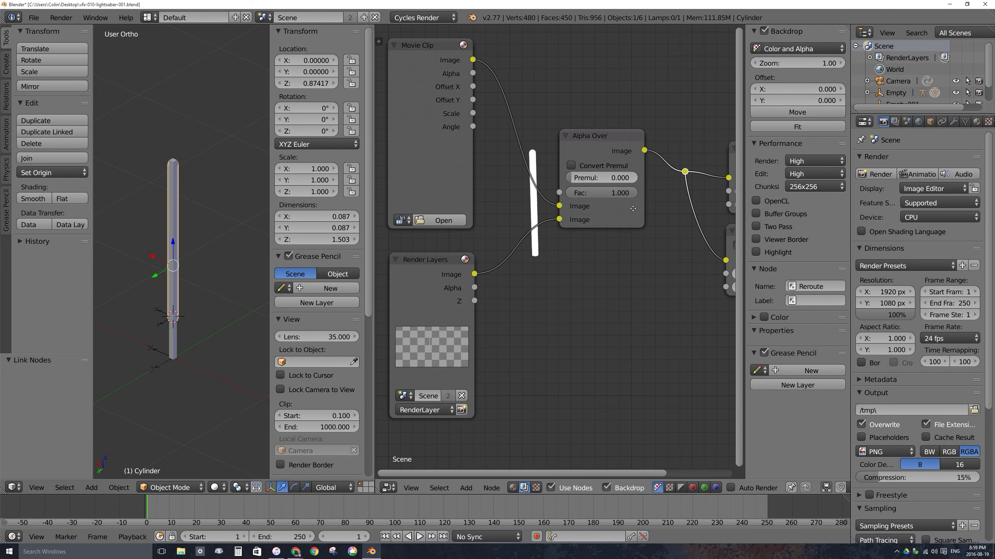
{"action": "middle_click_drag", "start_coordinate": [507, 225], "coordinate": [519, 281]}
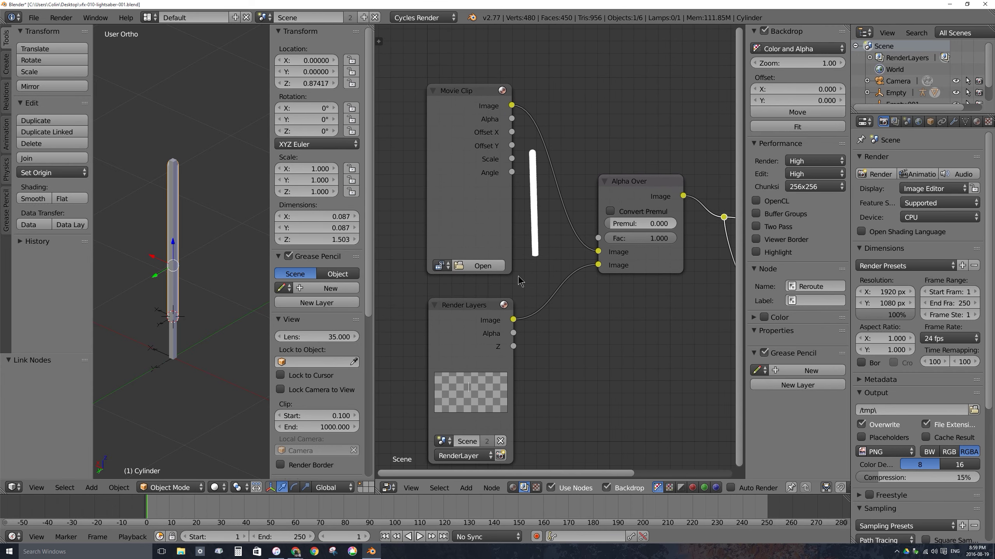
{"action": "left_click", "coordinate": [486, 270]}
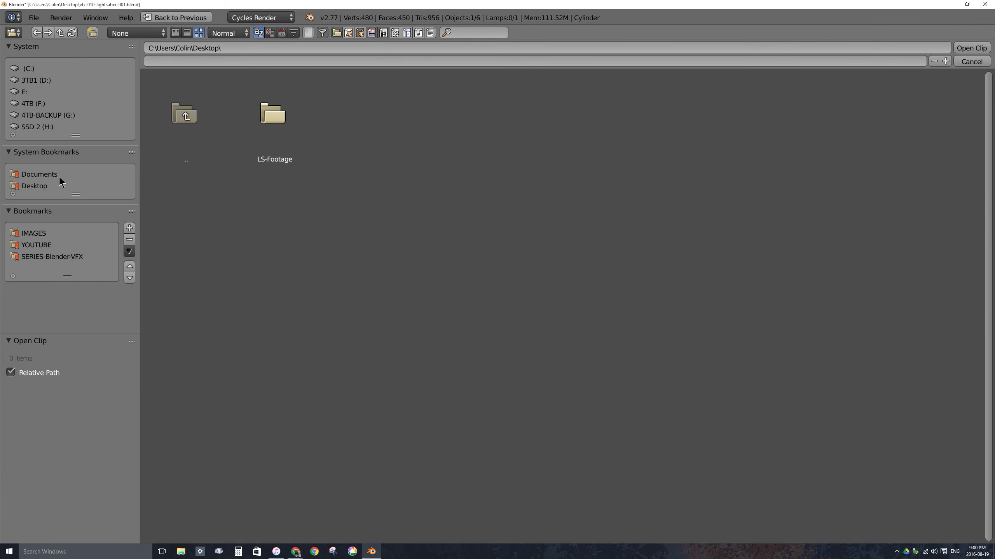
{"action": "left_click", "coordinate": [239, 114]}
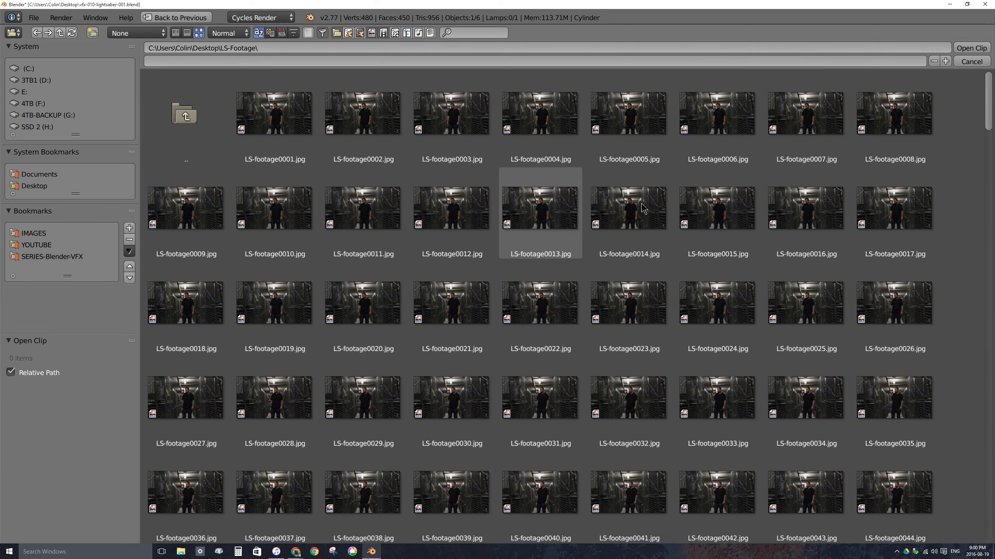
{"action": "key", "text": "a"}
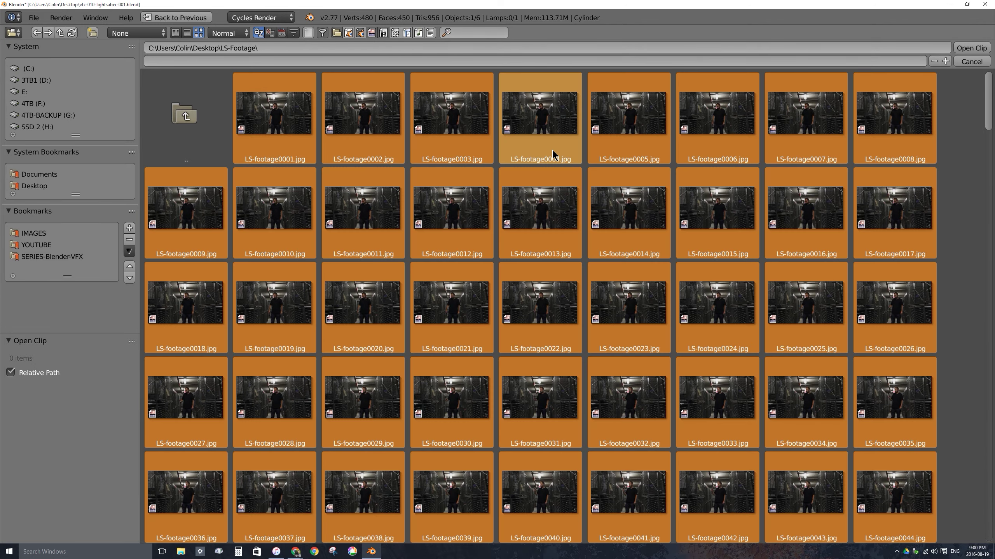
{"action": "left_click", "coordinate": [972, 47]}
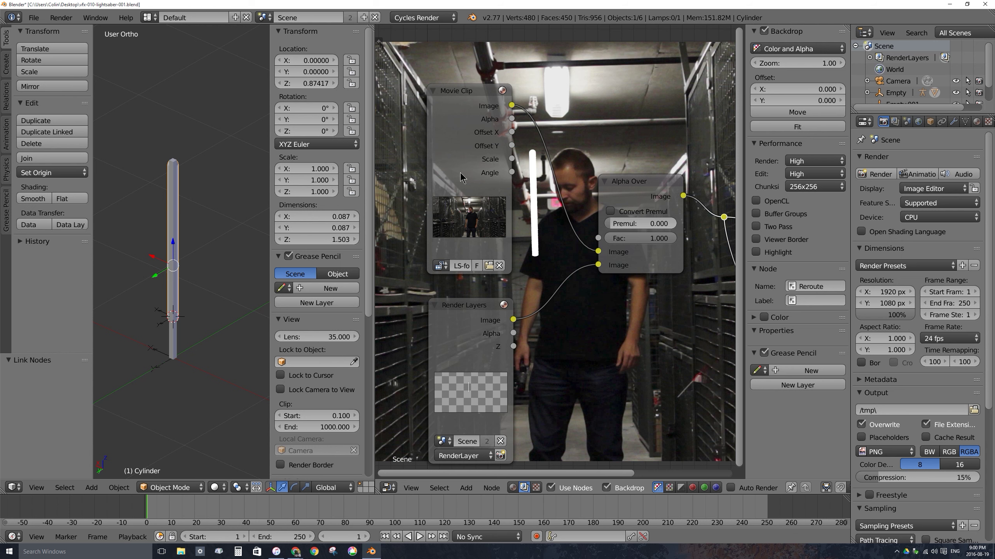
- Maximize the node editor and move Render Layers well away from Alpha Over to make room for more nodes
{"action": "left_click_drag", "start_coordinate": [479, 305], "coordinate": [441, 308]}
{"action": "scroll", "coordinate": [486, 310], "scroll_direction": "down", "scroll_amount": 2}
{"action": "middle_click_drag", "start_coordinate": [485, 311], "coordinate": [466, 286]}
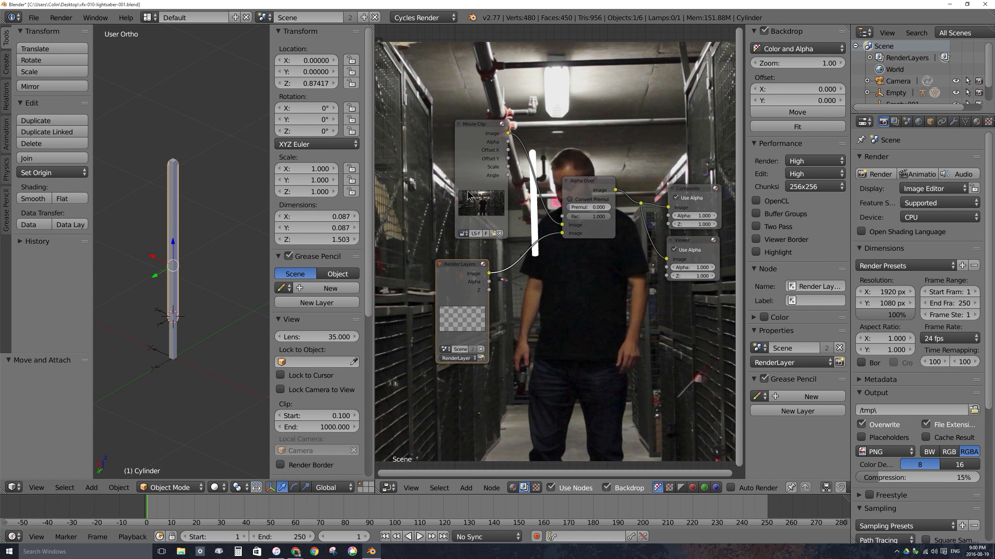
{"action": "key", "text": "ctrl+Up"}
{"action": "key", "text": "ctrl+Up"}
{"action": "scroll", "coordinate": [400, 324], "scroll_direction": "up", "scroll_amount": 2}
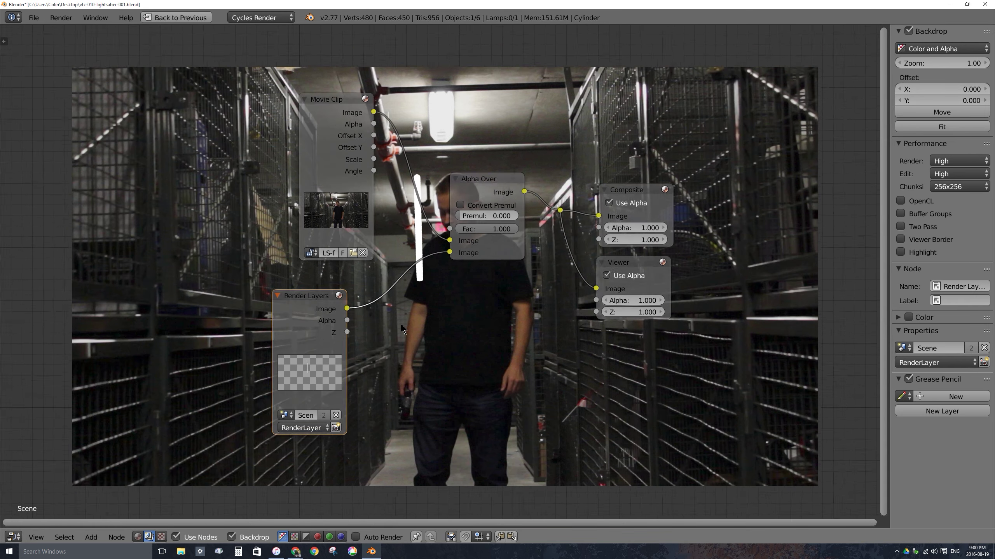
{"action": "middle_click_drag", "start_coordinate": [419, 328], "coordinate": [357, 313]}
{"action": "left_click_drag", "start_coordinate": [231, 282], "coordinate": [108, 339]}
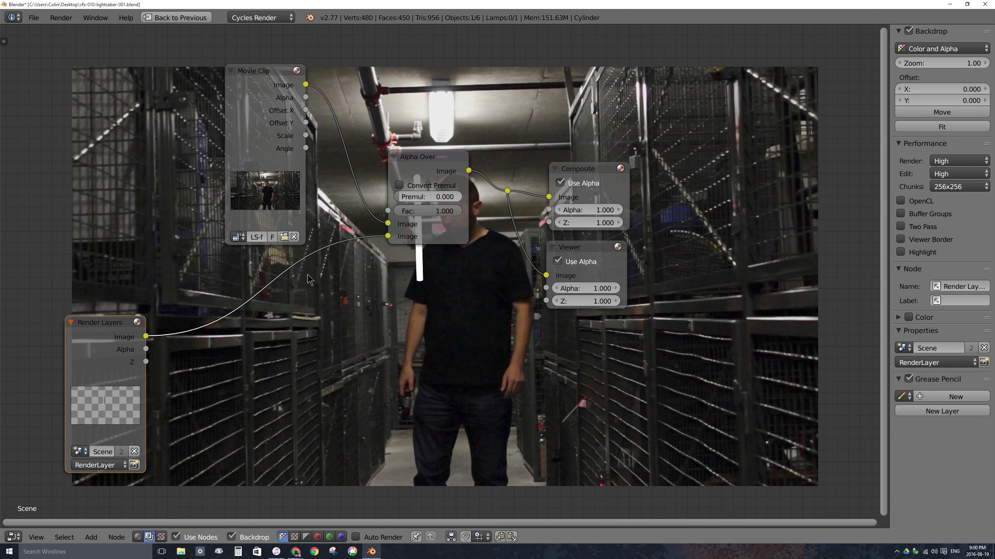
- Insert a second Alpha Over on the Render Layers link and connect the Render Layers image to its second Image input as well
{"action": "left_click", "coordinate": [403, 172]}
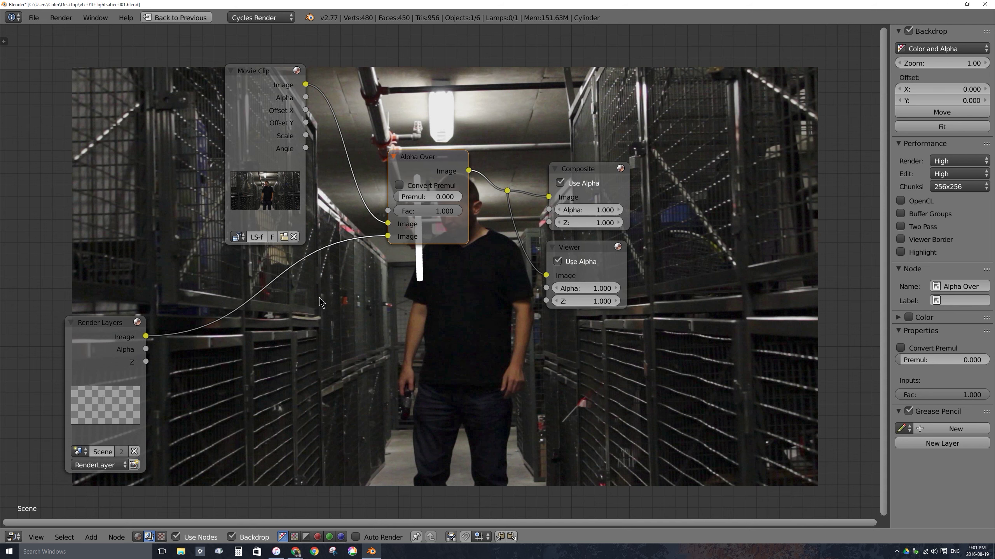
{"action": "key", "text": "shift+a"}
{"action": "mouse_move", "coordinate": [310, 310]}
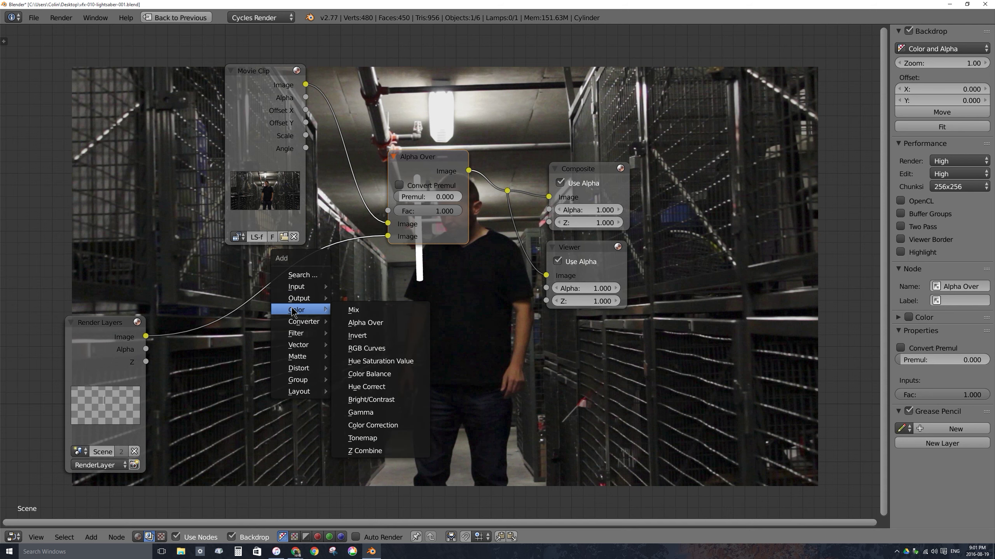
{"action": "left_click", "coordinate": [366, 325]}
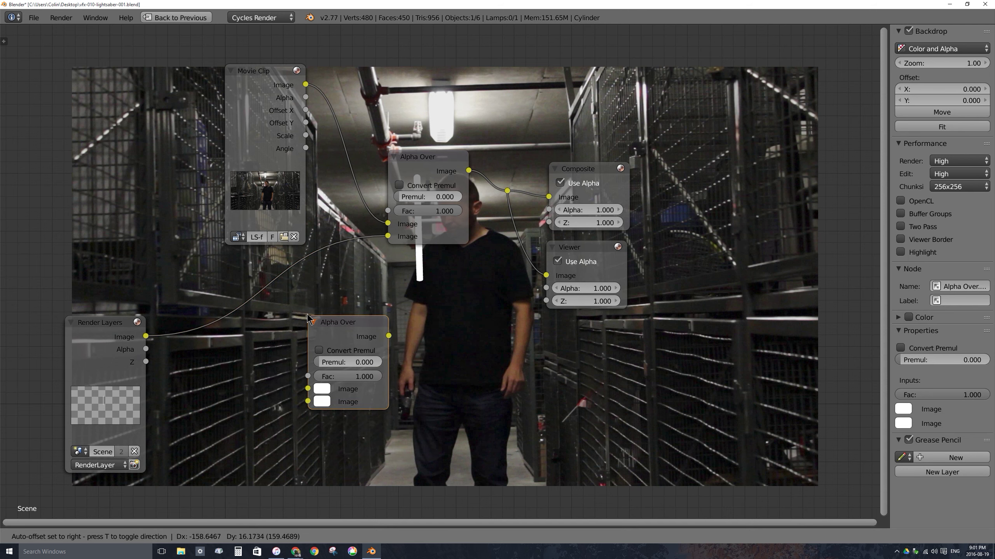
{"action": "left_click", "coordinate": [260, 260]}
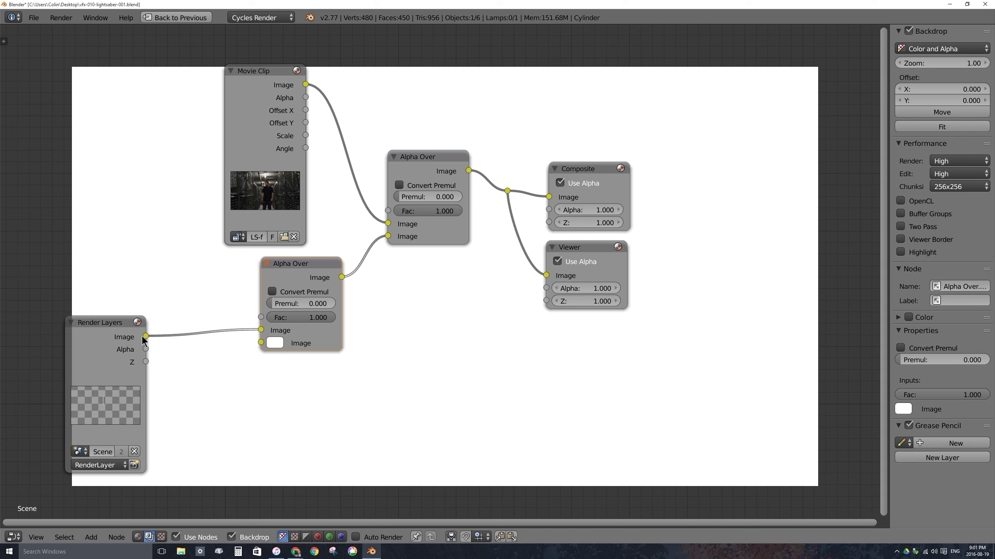
{"action": "left_click_drag", "start_coordinate": [115, 329], "coordinate": [97, 331]}
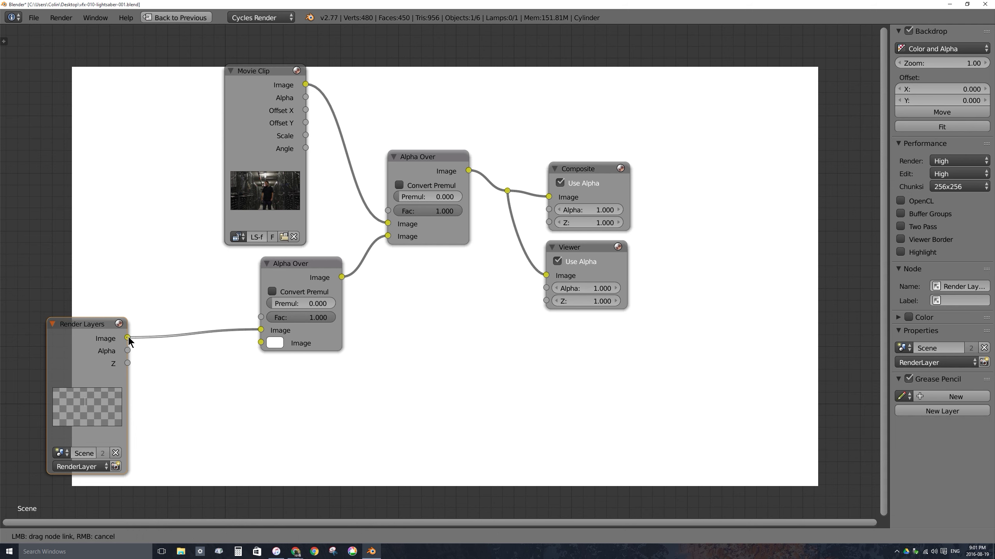
{"action": "left_click_drag", "start_coordinate": [127, 338], "coordinate": [261, 343]}
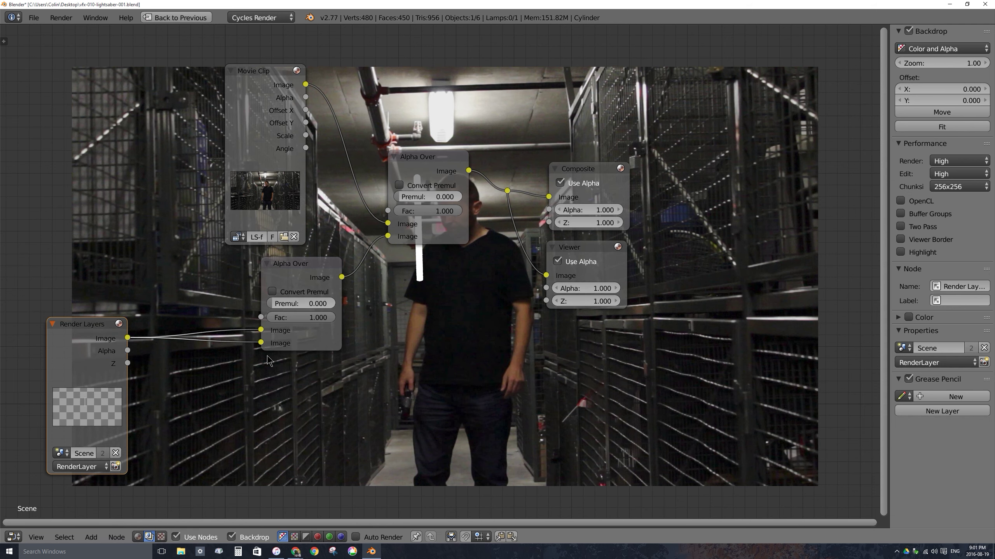
- Shift the backdrop image clear of the source nodes and widen the gap between Render Layers and the second Alpha Over
{"action": "left_click_drag", "start_coordinate": [291, 278], "coordinate": [280, 277]}
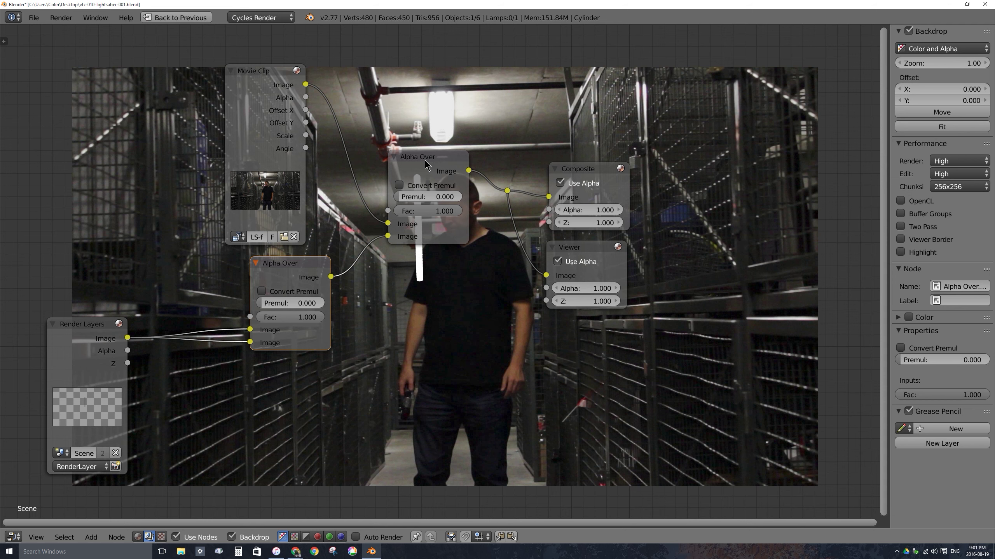
{"action": "middle_click_drag", "start_coordinate": [432, 273], "coordinate": [728, 298], "text": "alt"}
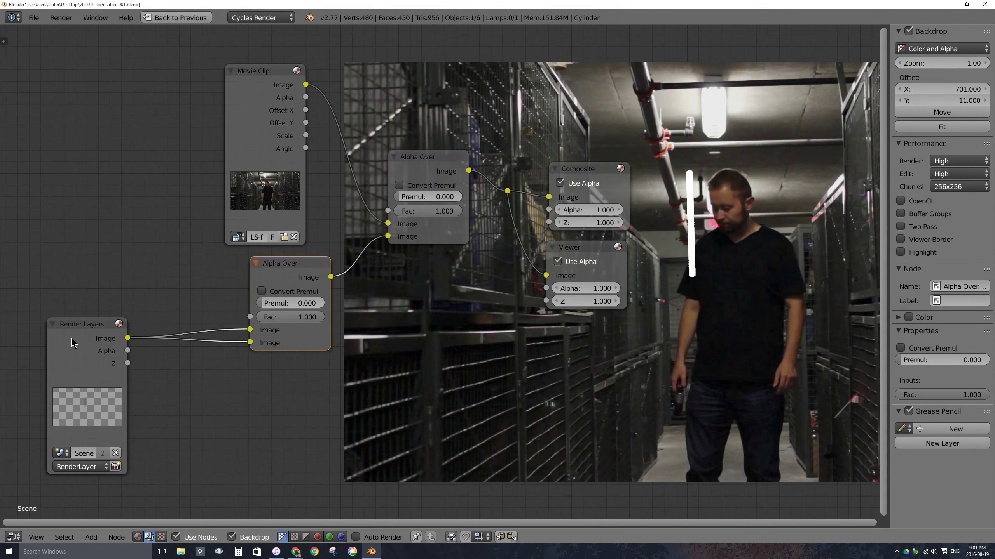
{"action": "left_click_drag", "start_coordinate": [77, 326], "coordinate": [46, 312]}
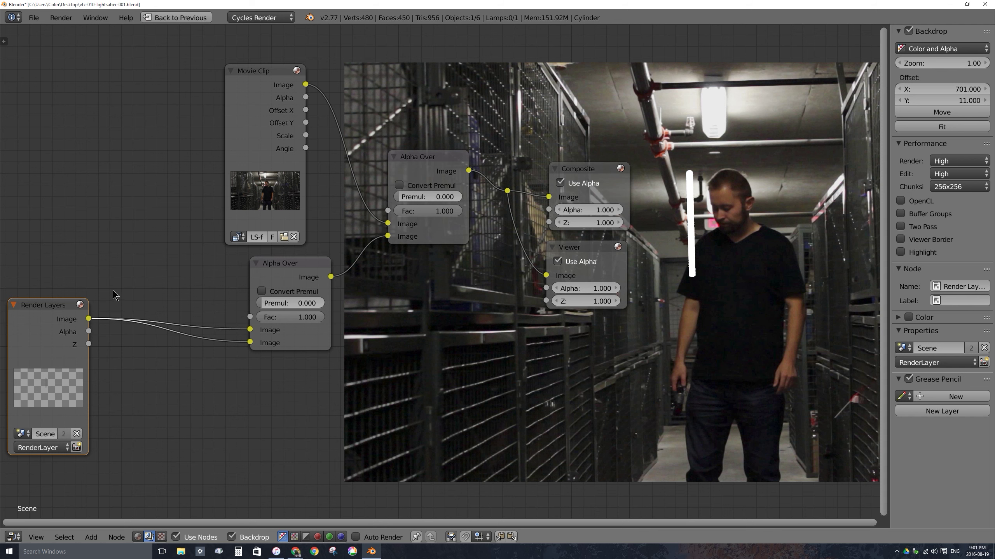
- Insert a Blur filter node on the link from Render Layers to the new Alpha Over's second Image input
{"action": "key", "text": "shift+a"}
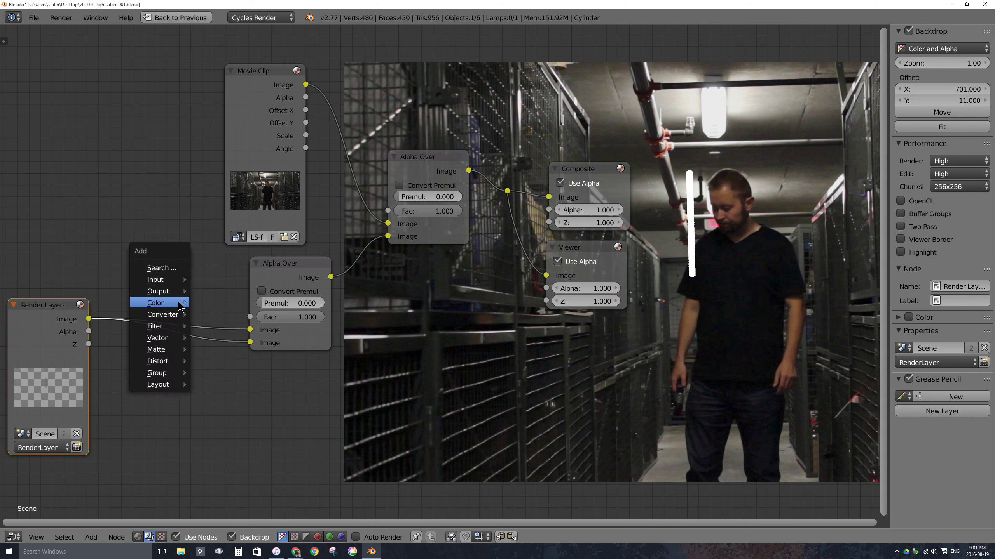
{"action": "mouse_move", "coordinate": [180, 305]}
{"action": "mouse_move", "coordinate": [170, 328]}
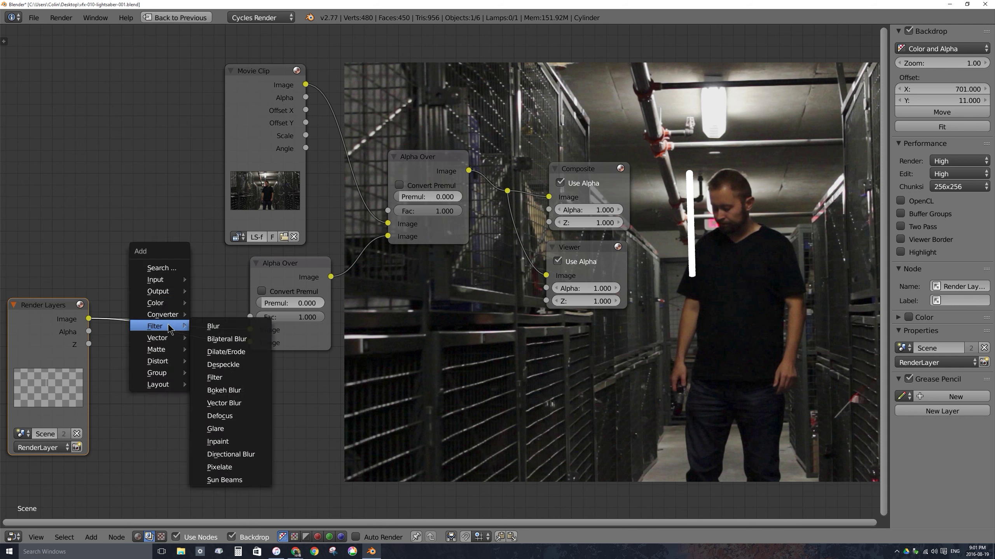
{"action": "left_click", "coordinate": [232, 327]}
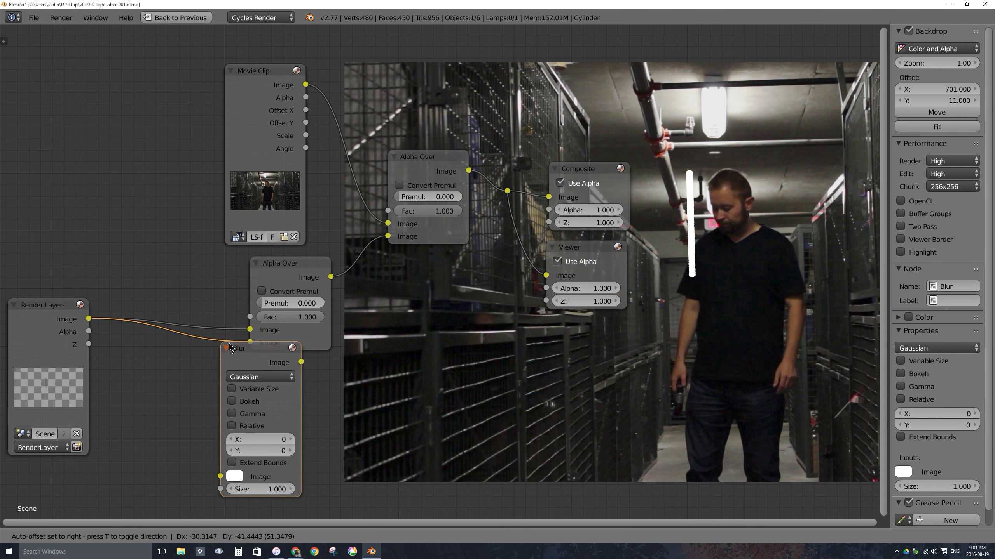
{"action": "left_click", "coordinate": [173, 336]}
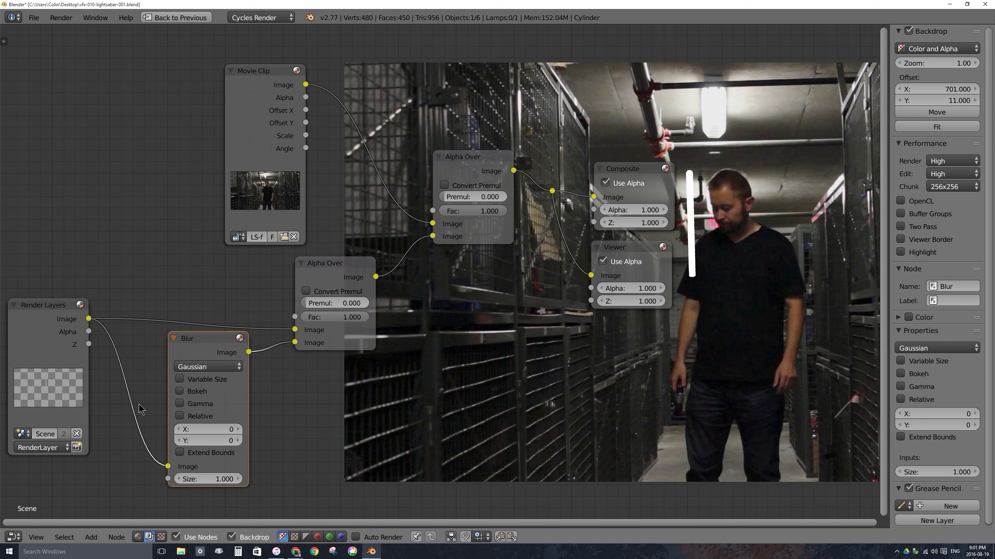
- Set the Blur node's X and Y to 5 and its filter type to Fast Gaussian
{"action": "left_click", "coordinate": [195, 429]}
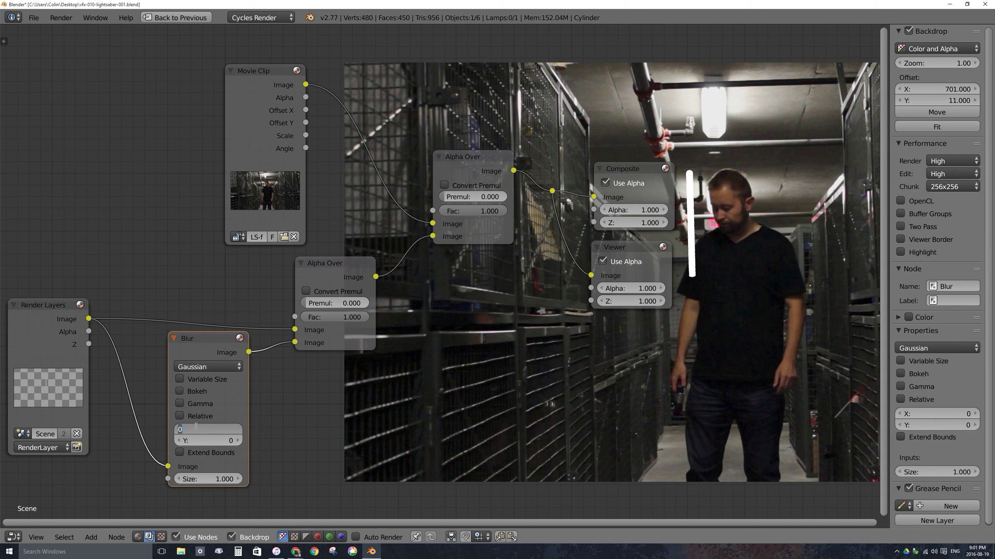
{"action": "type", "text": "5"}
{"action": "key", "text": "Tab"}
{"action": "type", "text": "5"}
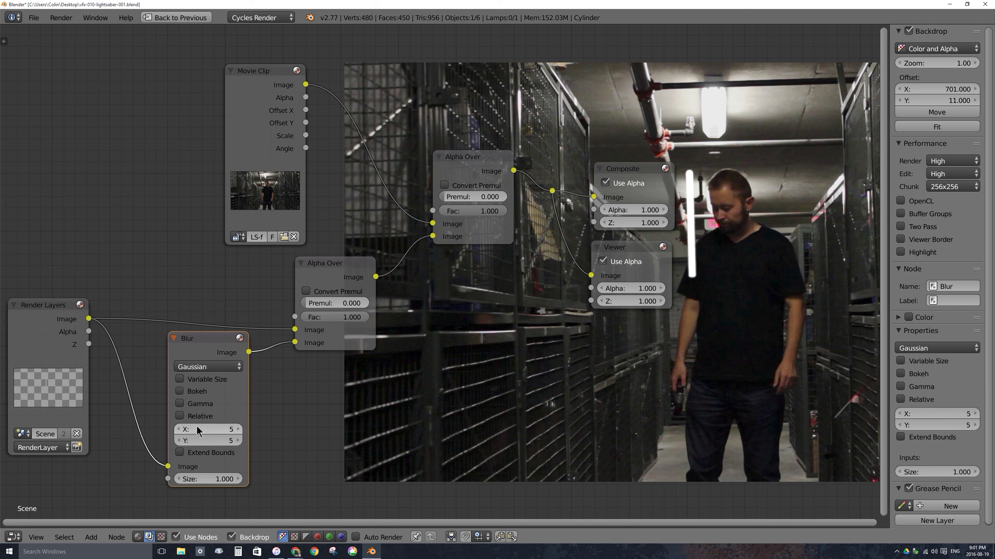
{"action": "key", "text": "Return"}
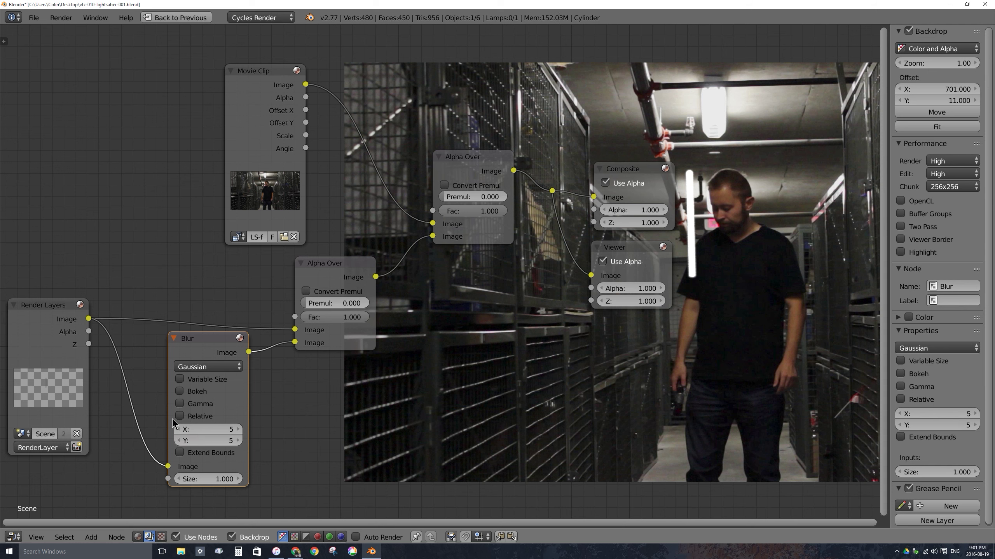
{"action": "left_click", "coordinate": [195, 369]}
{"action": "left_click", "coordinate": [225, 354]}
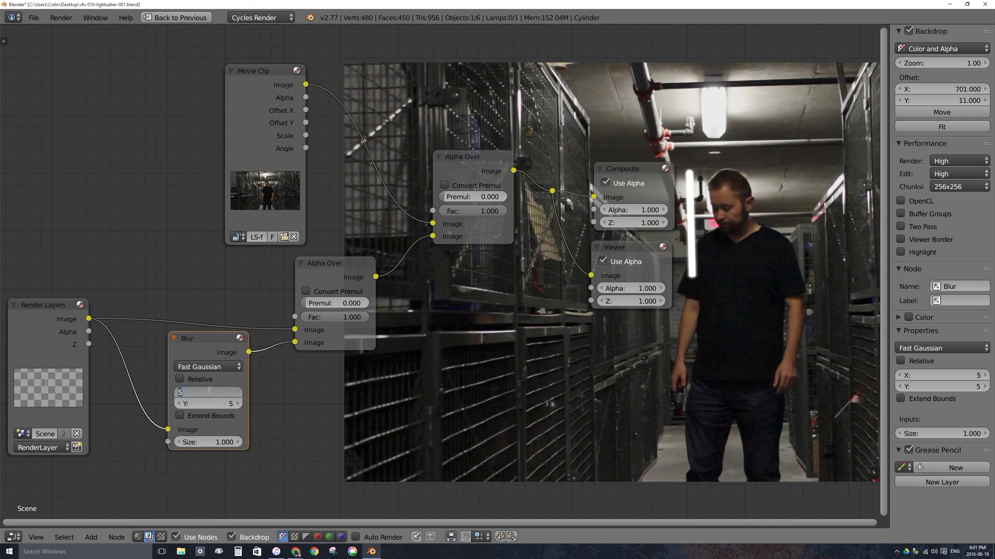
- Set the Blur node's X and Y to 10
{"action": "type", "text": "0"}
{"action": "key", "text": "Tab"}
{"action": "type", "text": "10"}
{"action": "key", "text": "Return"}
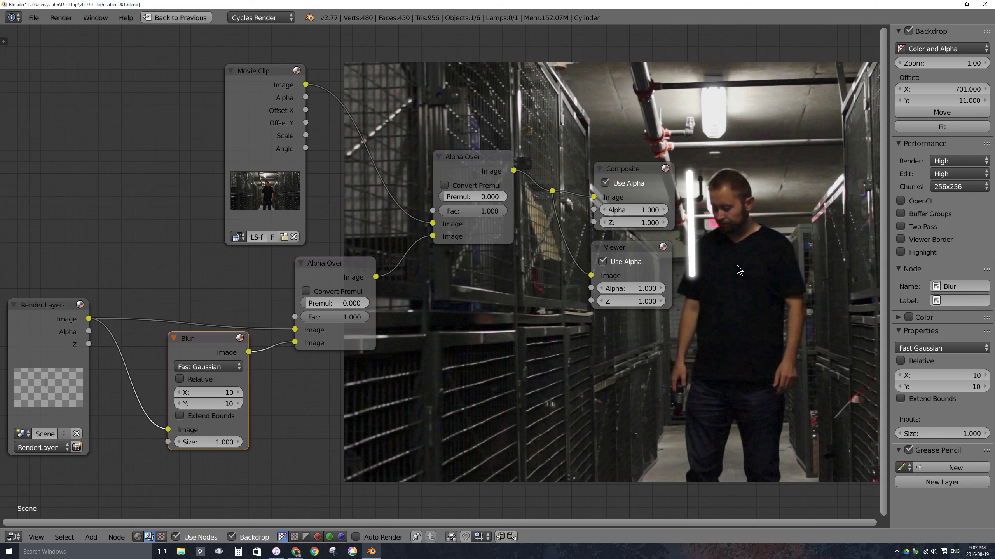
- Insert a Glare filter node on the link between Blur and the Alpha Over, and shift the backdrop image clear of the nodes
{"action": "left_click_drag", "start_coordinate": [184, 344], "coordinate": [143, 348]}
{"action": "key", "text": "shift+a"}
{"action": "mouse_move", "coordinate": [258, 332]}
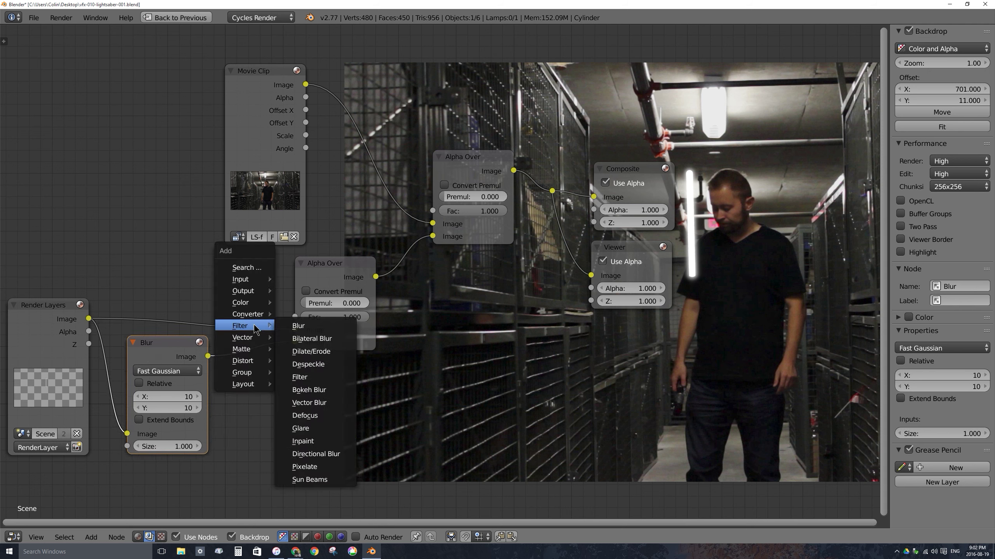
{"action": "left_click", "coordinate": [318, 429]}
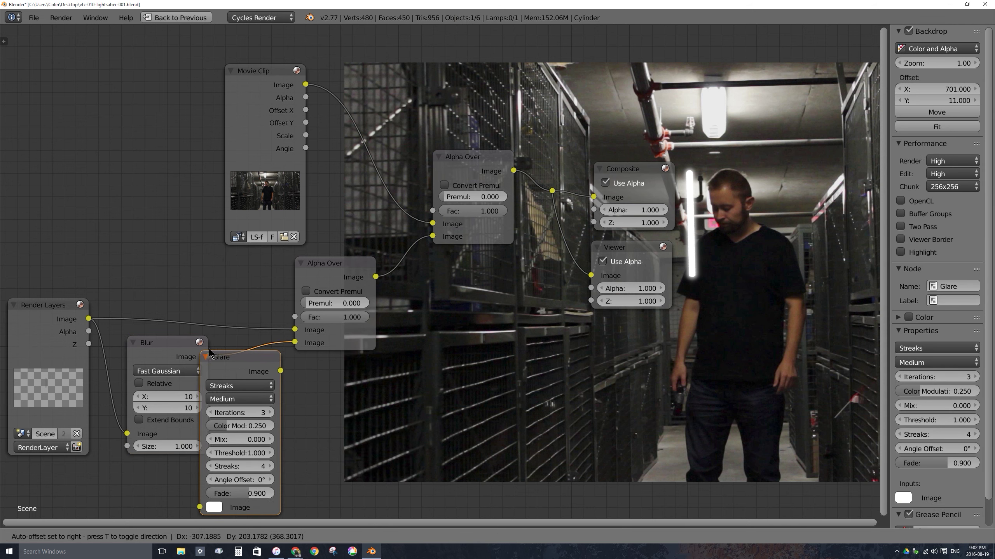
{"action": "left_click", "coordinate": [262, 343]}
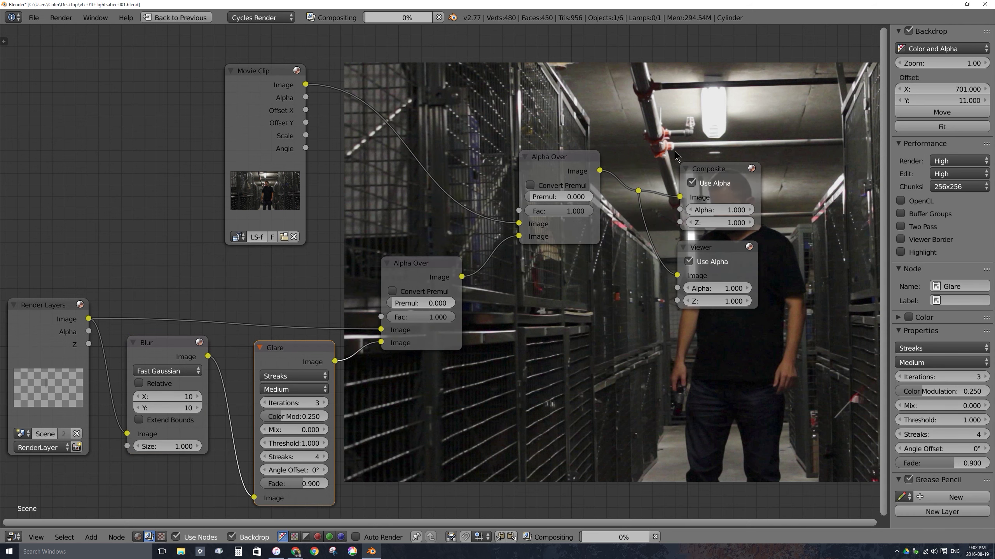
{"action": "middle_click_drag", "start_coordinate": [622, 260], "coordinate": [732, 251], "text": "alt"}
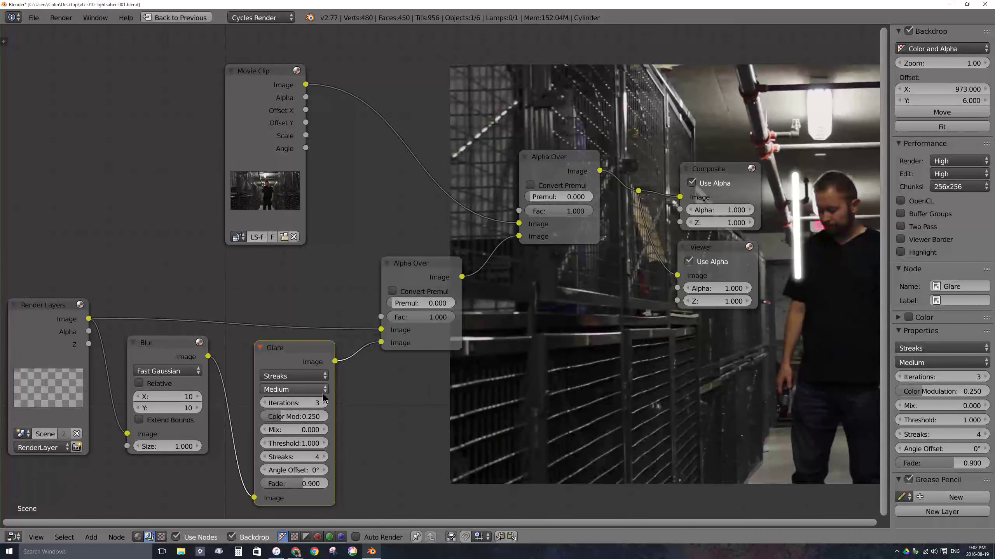
- Set the Glare node's type to Fog Glow and its threshold to 0
{"action": "mouse_move", "coordinate": [291, 359]}
{"action": "left_mouse_down"}
{"action": "mouse_move", "coordinate": [297, 340]}
{"action": "mouse_move", "coordinate": [296, 357]}
{"action": "left_mouse_up"}
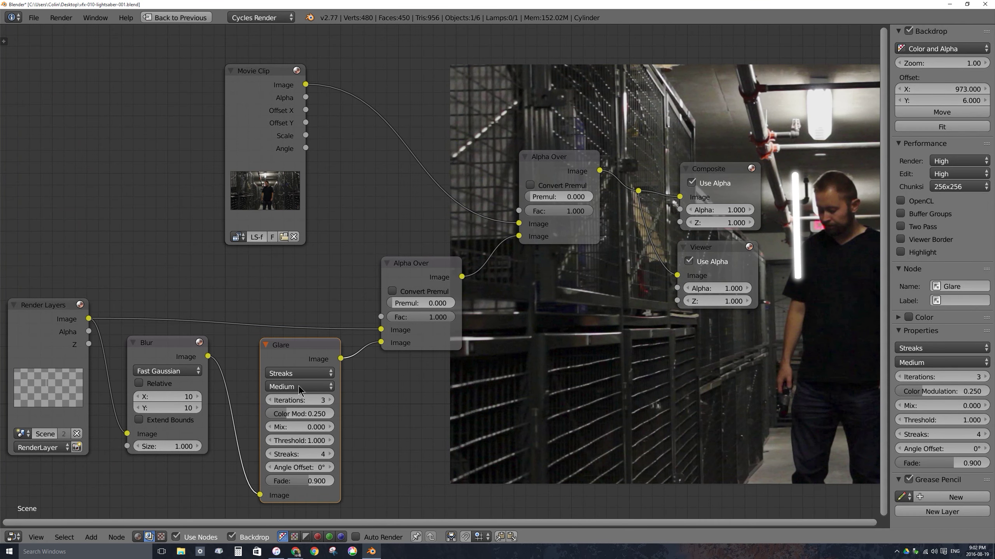
{"action": "left_click", "coordinate": [285, 374]}
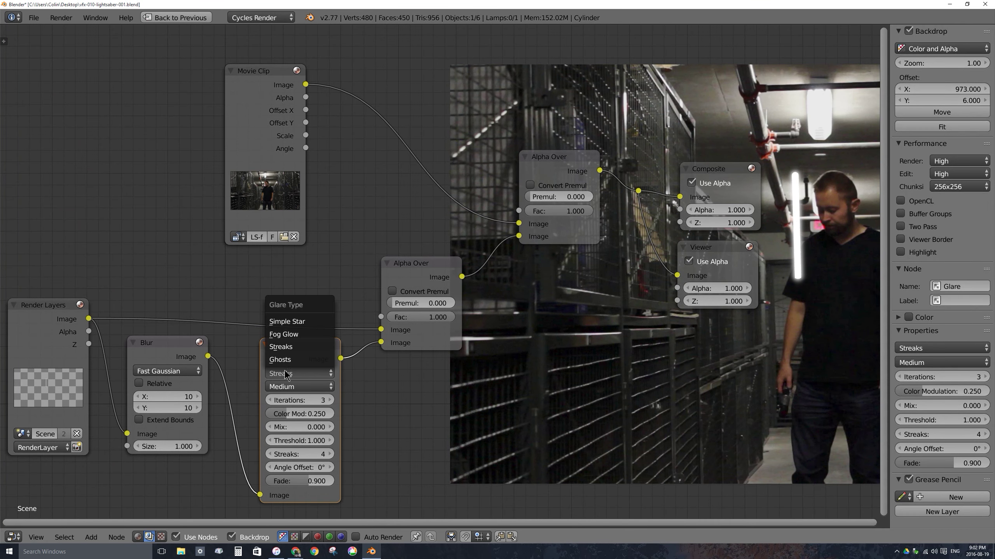
{"action": "left_click", "coordinate": [298, 334]}
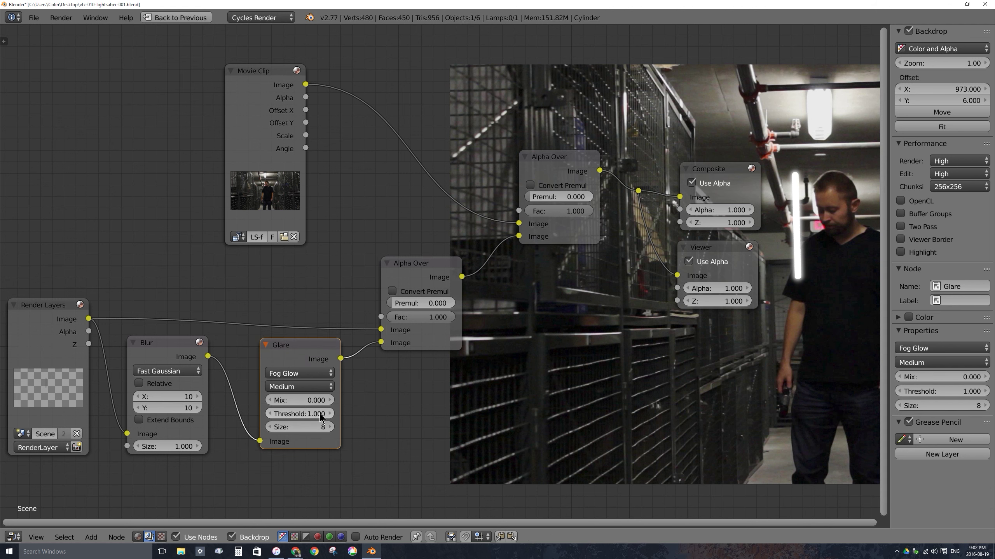
{"action": "left_click_drag", "start_coordinate": [323, 412], "coordinate": [308, 414]}
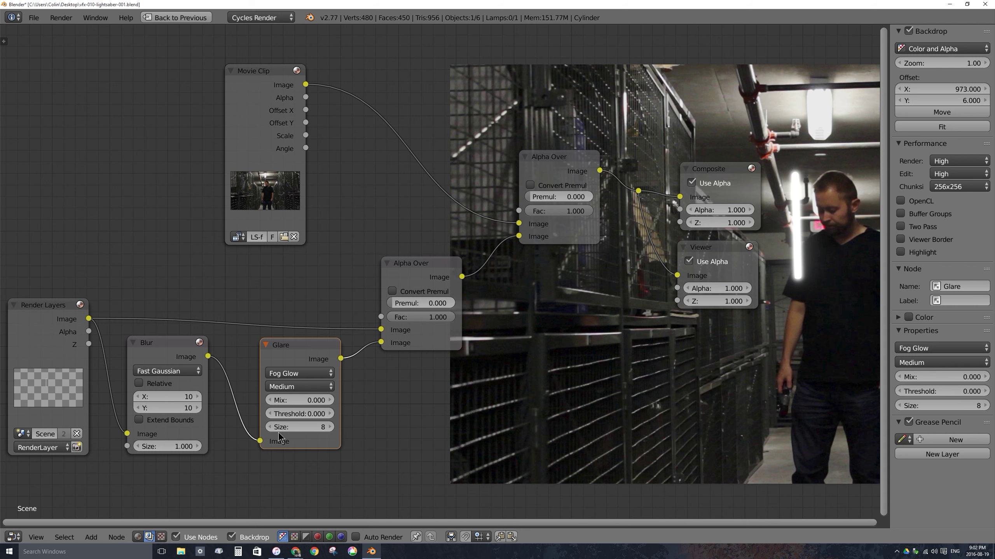
- Try a size of 6 on the Glare node and restore it to 8
{"action": "left_click_drag", "start_coordinate": [312, 430], "coordinate": [304, 431]}
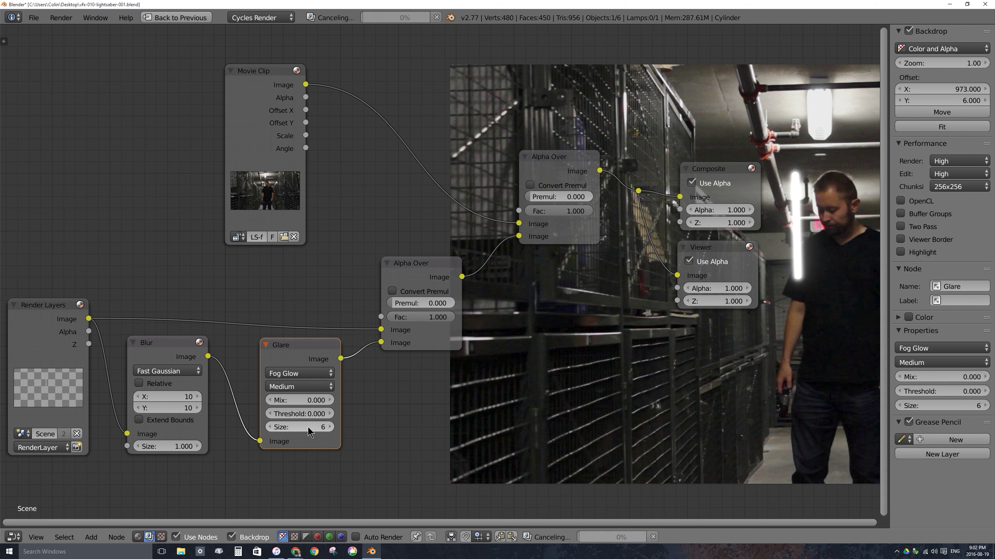
{"action": "scroll", "coordinate": [308, 427], "scroll_direction": "down", "scroll_amount": 1, "text": "ctrl"}
{"action": "scroll", "coordinate": [310, 430], "scroll_direction": "up", "scroll_amount": 3, "text": "ctrl"}
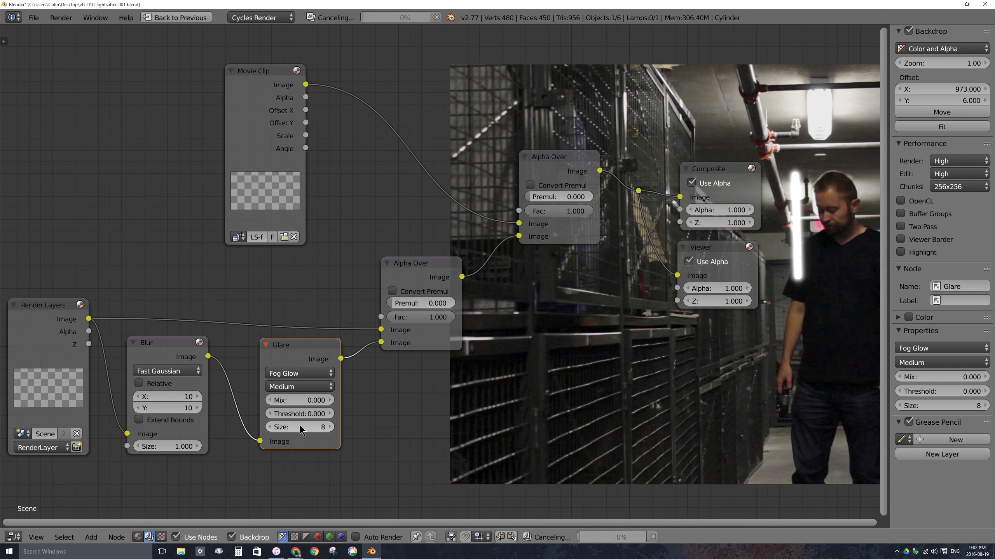
{"action": "type", "text": "8"}
{"action": "key", "text": "Return"}
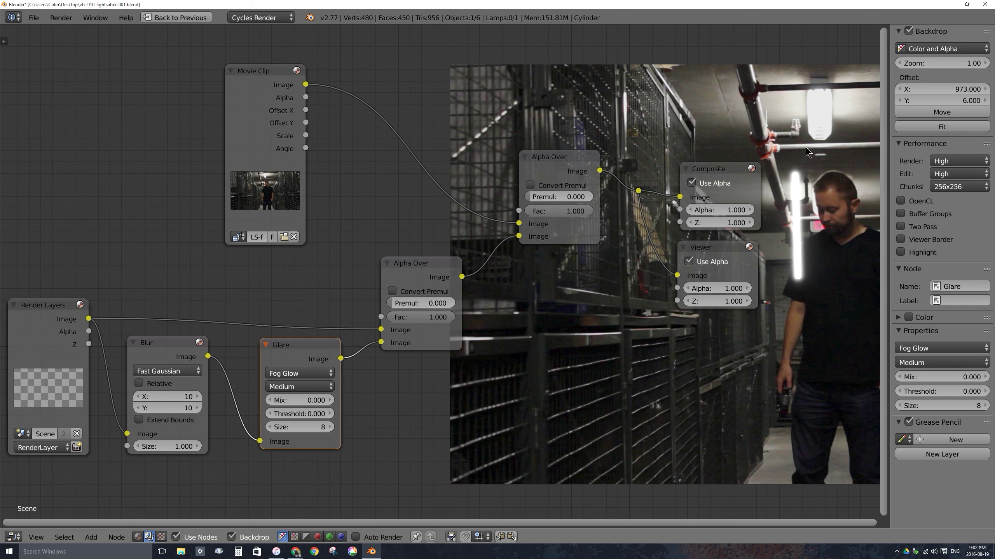
- Duplicate the Blur and Glare nodes together and place the copies above the originals
{"action": "left_click", "coordinate": [171, 348]}
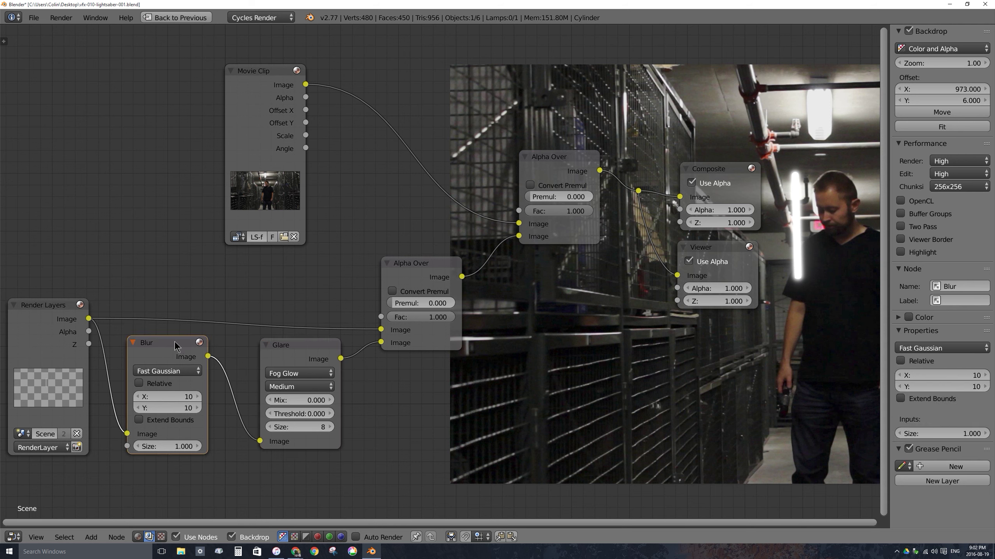
{"action": "left_click", "coordinate": [270, 421], "text": "shift"}
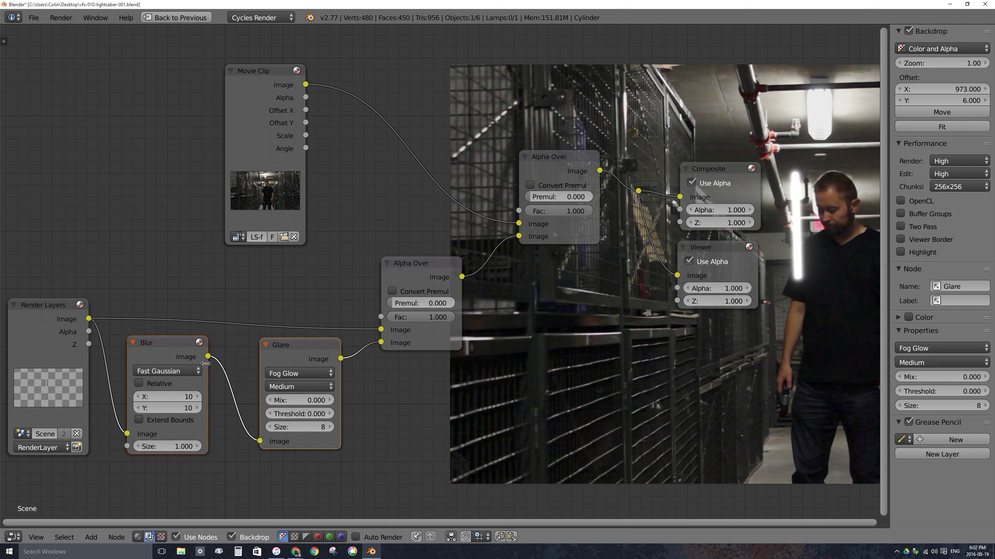
{"action": "key", "text": "shift+d"}
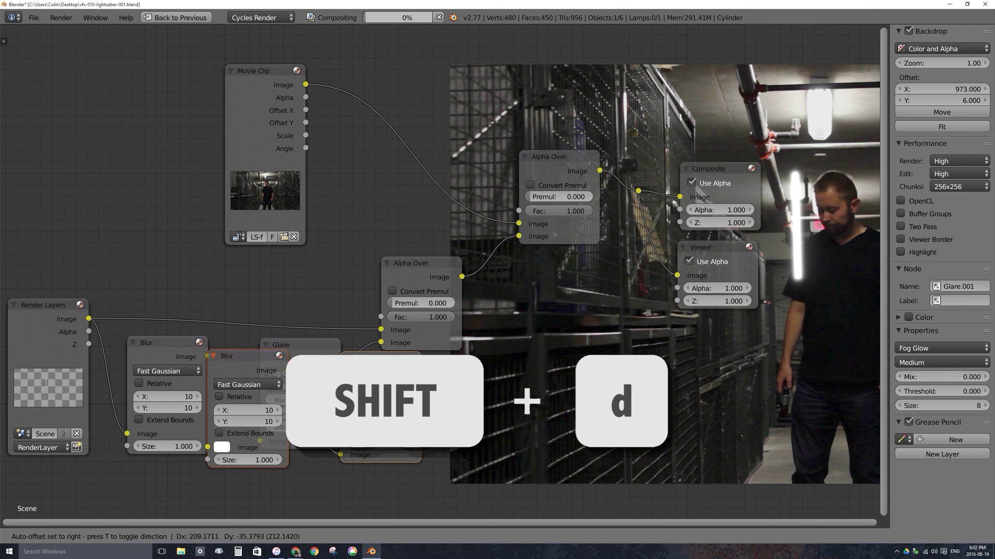
{"action": "left_click", "coordinate": [237, 330]}
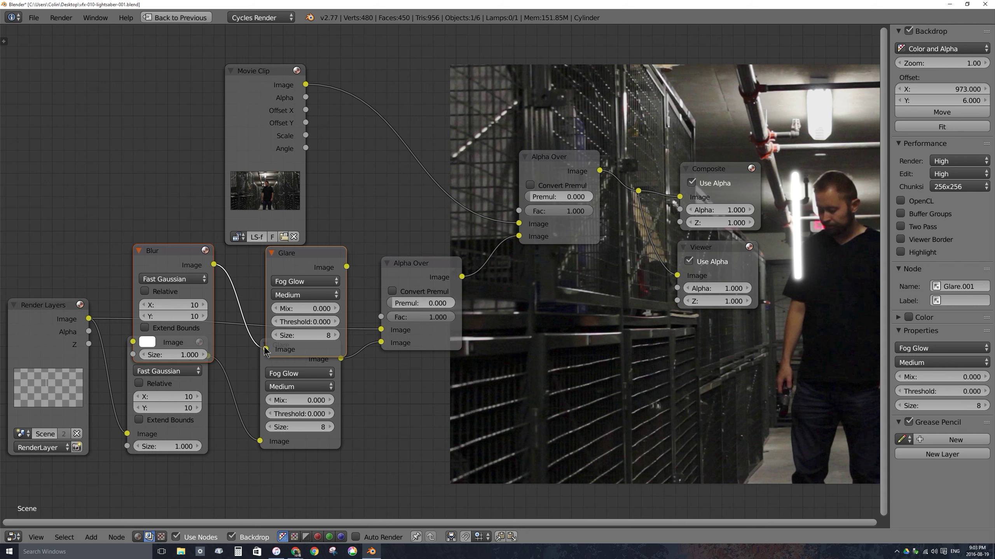
- Route the Render Layers image through the duplicated Blur and Glare into the lower Alpha Over's first Image input, separating them from the originals
{"action": "left_click_drag", "start_coordinate": [266, 350], "coordinate": [275, 392]}
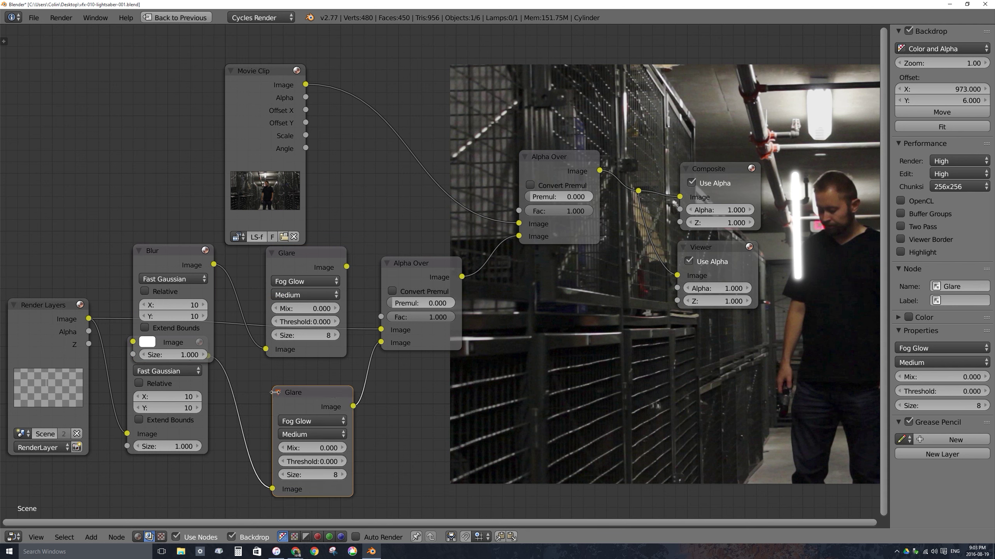
{"action": "left_click_drag", "start_coordinate": [265, 349], "coordinate": [238, 310]}
{"action": "left_click_drag", "start_coordinate": [163, 258], "coordinate": [185, 298]}
{"action": "left_click_drag", "start_coordinate": [291, 257], "coordinate": [306, 297]}
{"action": "left_click_drag", "start_coordinate": [185, 289], "coordinate": [163, 213]}
{"action": "left_click", "coordinate": [302, 308]}
{"action": "left_click_drag", "start_coordinate": [302, 308], "coordinate": [299, 231]}
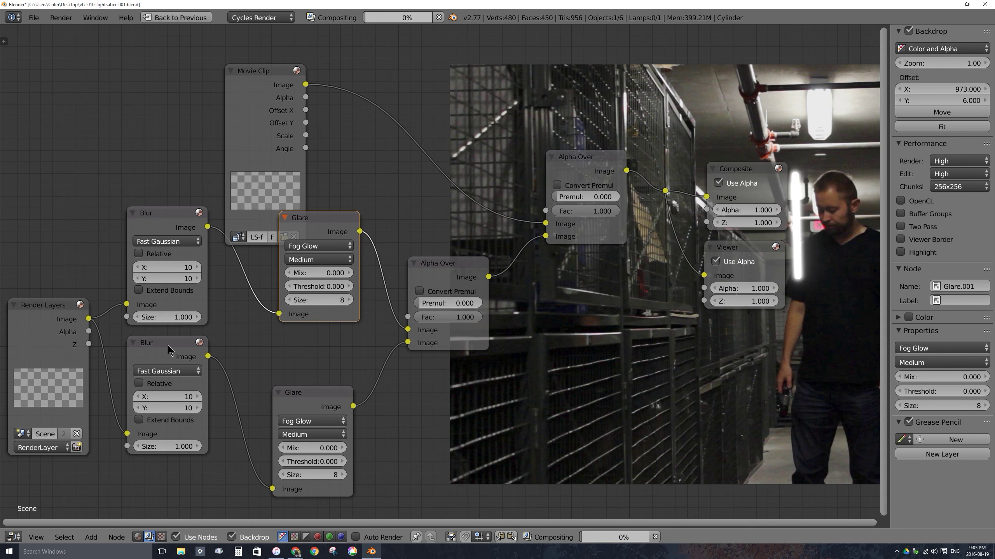
- Space out the lower Blur, Movie Clip and upper Blur nodes to tidy the node tree
{"action": "left_click_drag", "start_coordinate": [169, 350], "coordinate": [175, 400]}
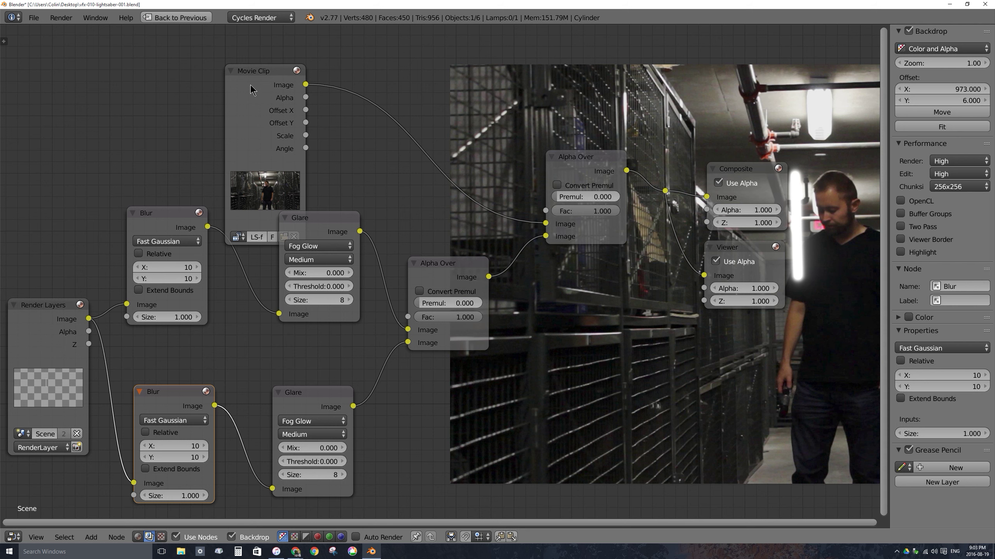
{"action": "left_click_drag", "start_coordinate": [240, 73], "coordinate": [238, 42]}
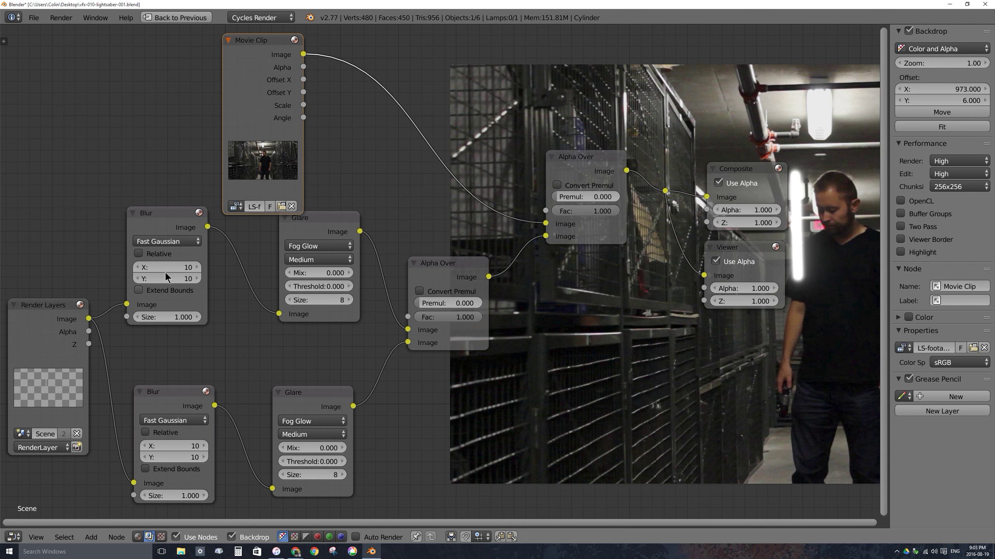
{"action": "mouse_move", "coordinate": [168, 215]}
{"action": "left_mouse_down"}
{"action": "mouse_move", "coordinate": [193, 215]}
{"action": "mouse_move", "coordinate": [183, 215]}
{"action": "left_mouse_up"}
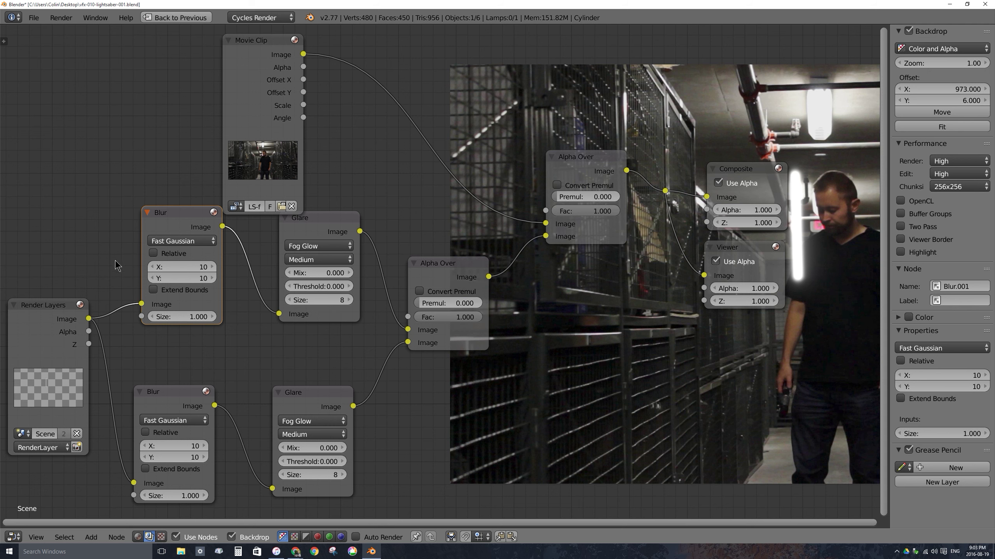
- Set the upper Blur node's X and Y to 20
{"action": "left_click", "coordinate": [184, 266]}
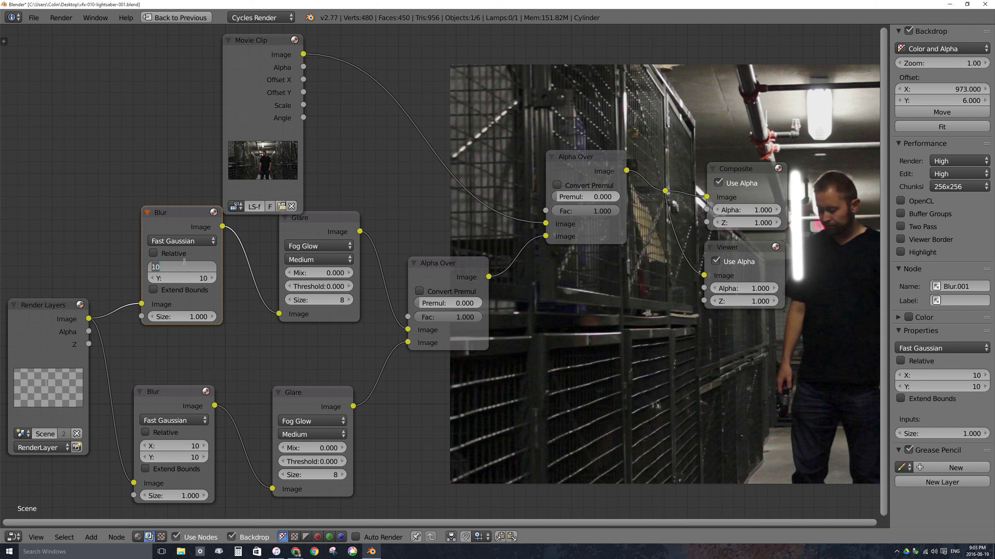
{"action": "type", "text": "20"}
{"action": "key", "text": "Tab"}
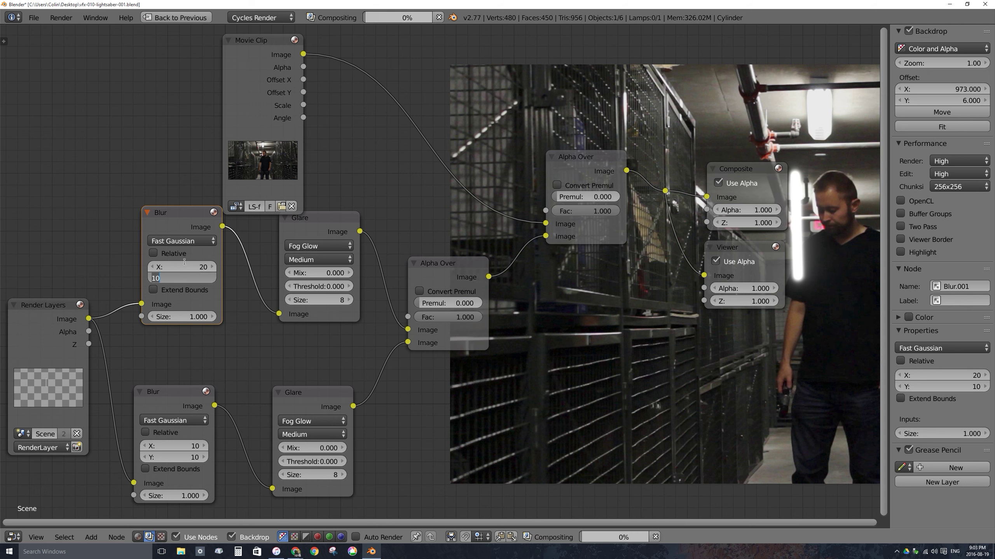
{"action": "type", "text": "20"}
{"action": "key", "text": "Return"}
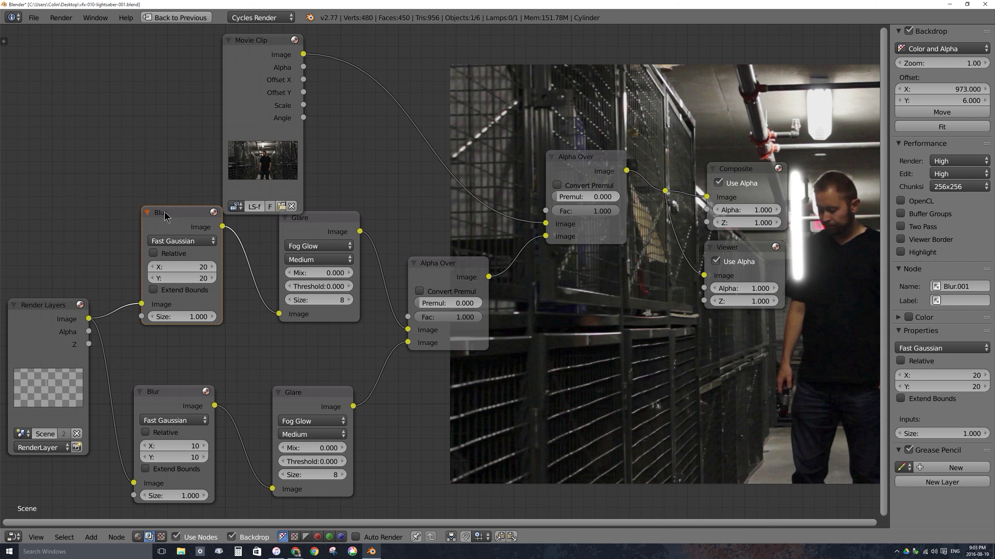
- Insert a Color Balance node between Render Layers and the upper Blur, and tint its Gain bright green
{"action": "left_click_drag", "start_coordinate": [164, 214], "coordinate": [179, 220]}
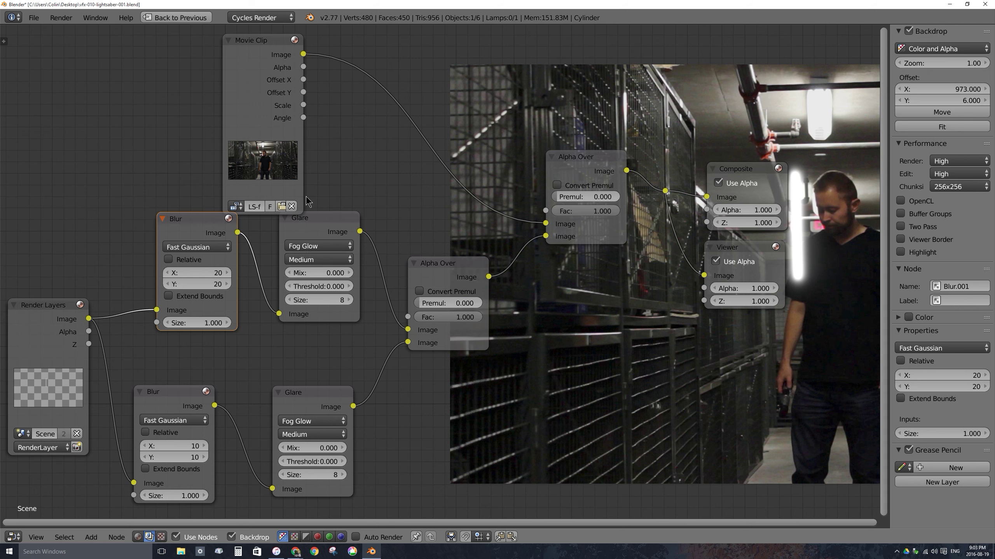
{"action": "key", "text": "shift+a"}
{"action": "key", "text": "shift+a"}
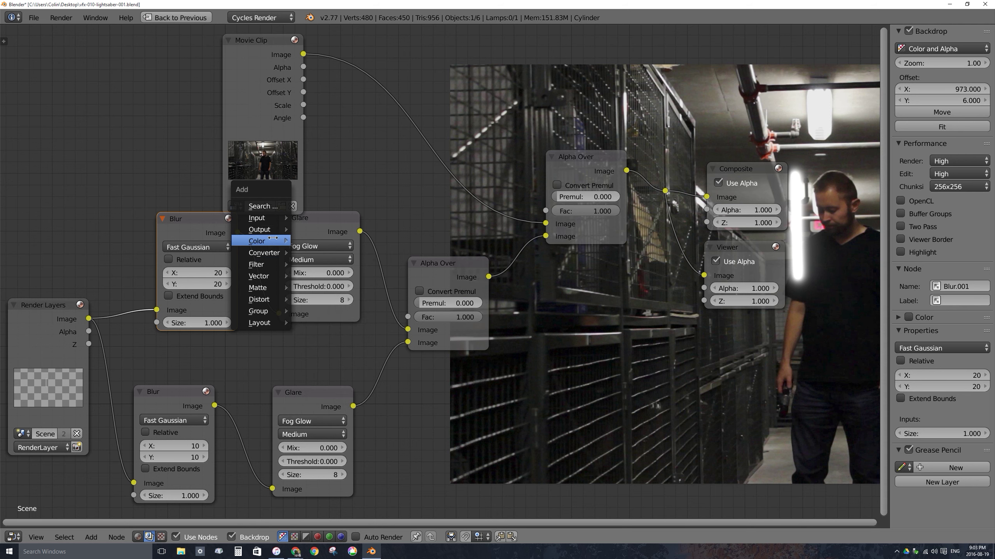
{"action": "mouse_move", "coordinate": [272, 239]}
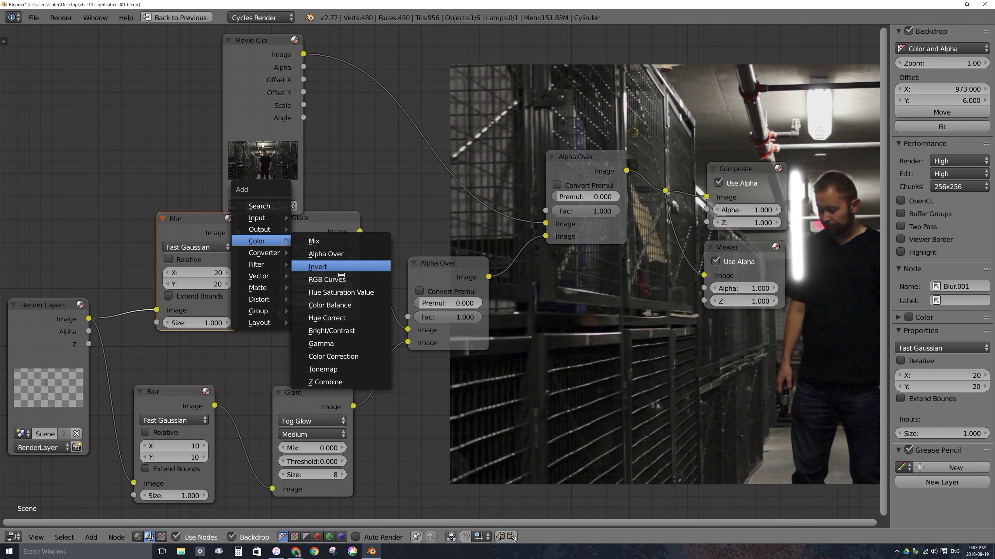
{"action": "left_click", "coordinate": [345, 305]}
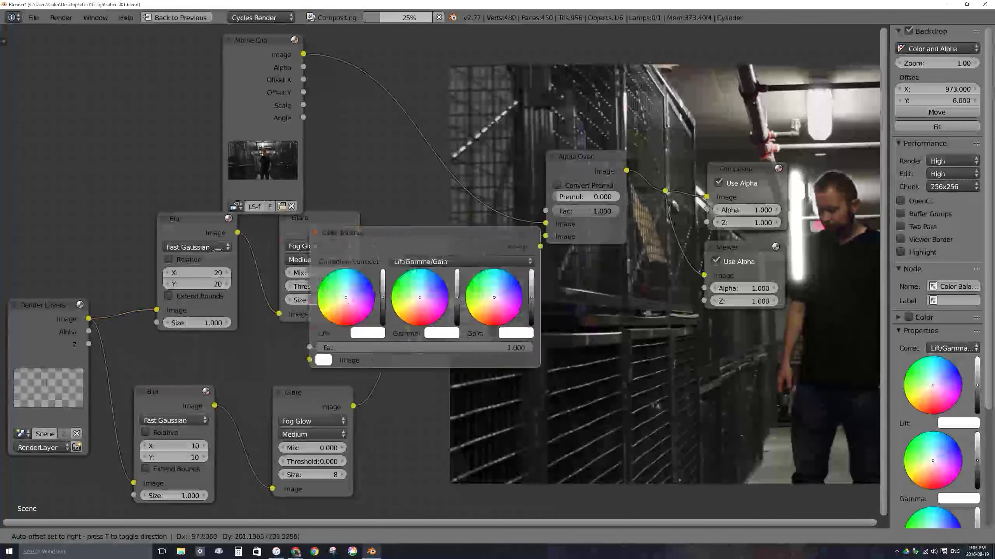
{"action": "left_click", "coordinate": [137, 275]}
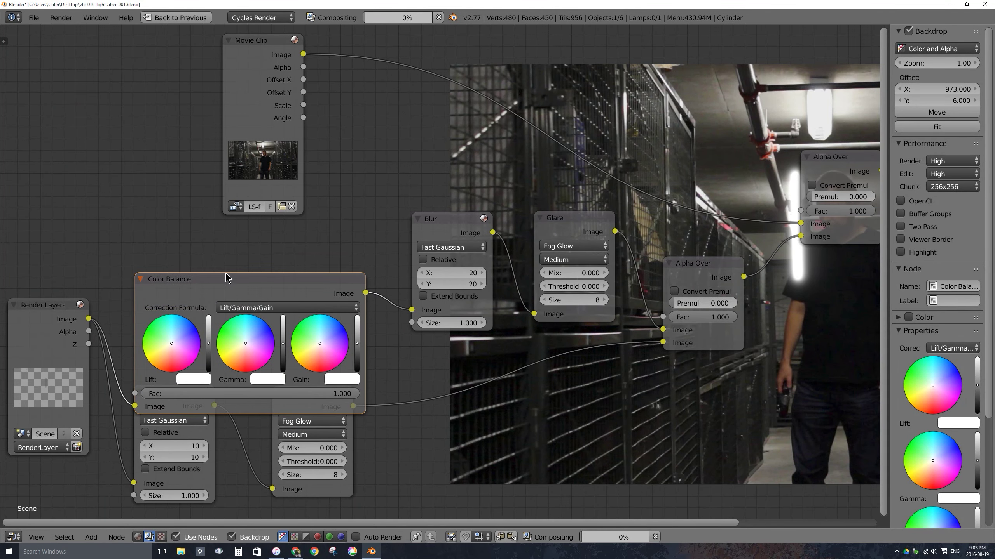
{"action": "left_click_drag", "start_coordinate": [228, 279], "coordinate": [205, 220]}
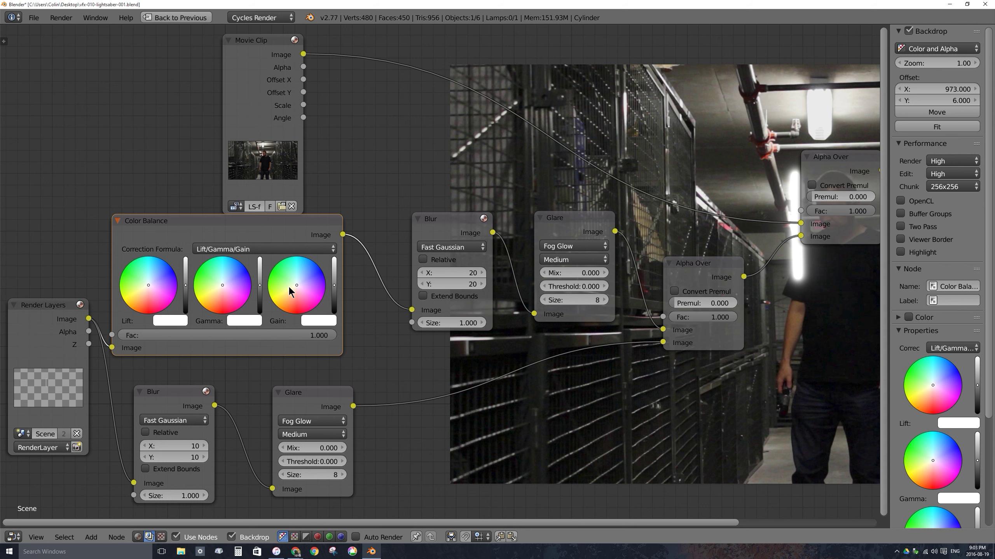
{"action": "left_click_drag", "start_coordinate": [297, 288], "coordinate": [268, 279]}
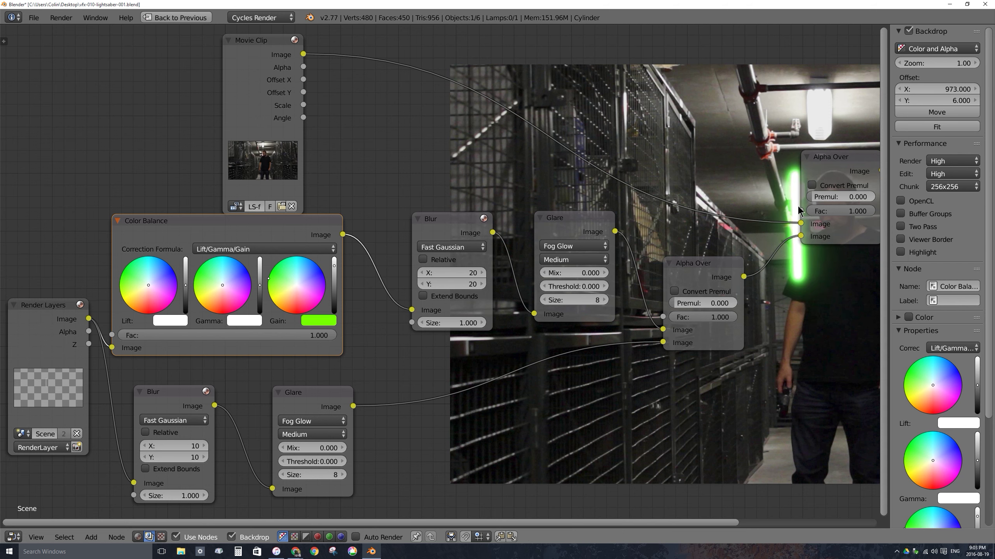
{"action": "middle_click_drag", "start_coordinate": [788, 208], "coordinate": [770, 106]}
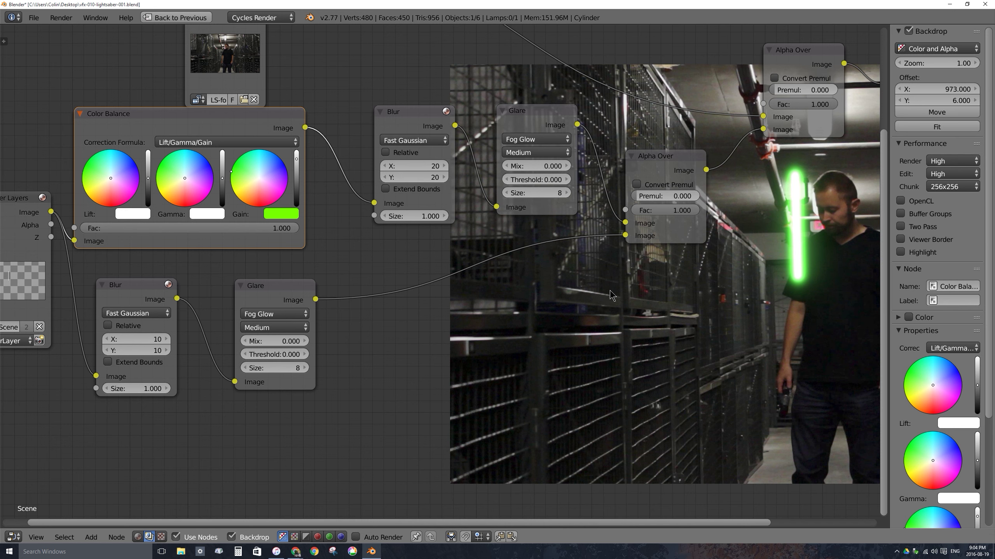
- Restore the node editor to the multi-editor layout and shrink the backdrop image to a zoom of 0.58
{"action": "key", "text": "ctrl+space"}
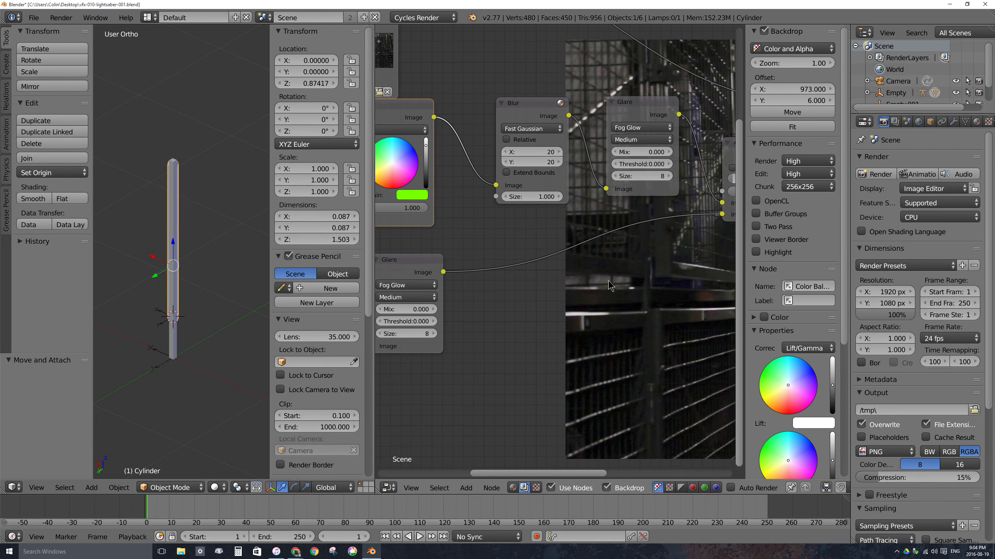
{"action": "scroll", "coordinate": [633, 317], "scroll_direction": "down", "scroll_amount": 2}
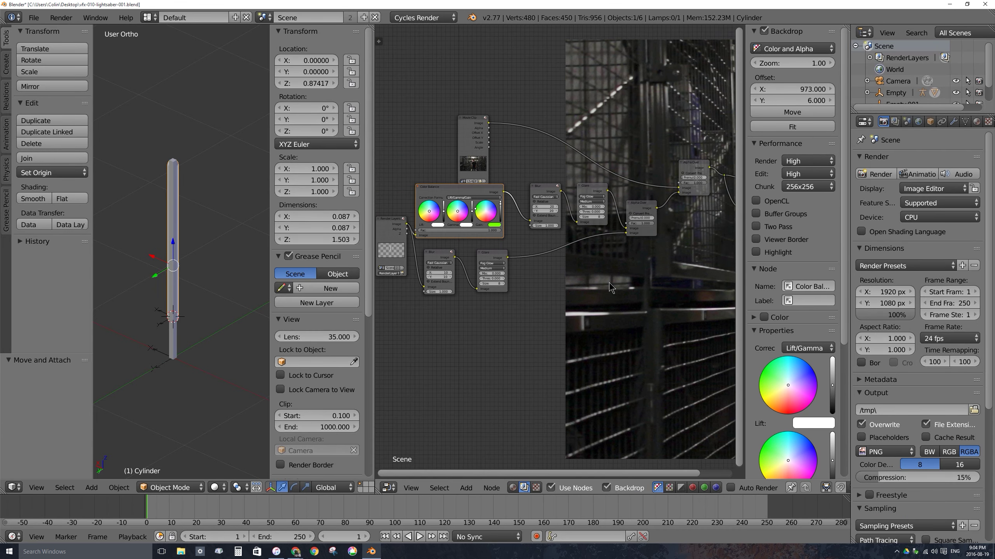
{"action": "key", "text": "v"}
{"action": "key", "text": "v"}
{"action": "key", "text": "v"}
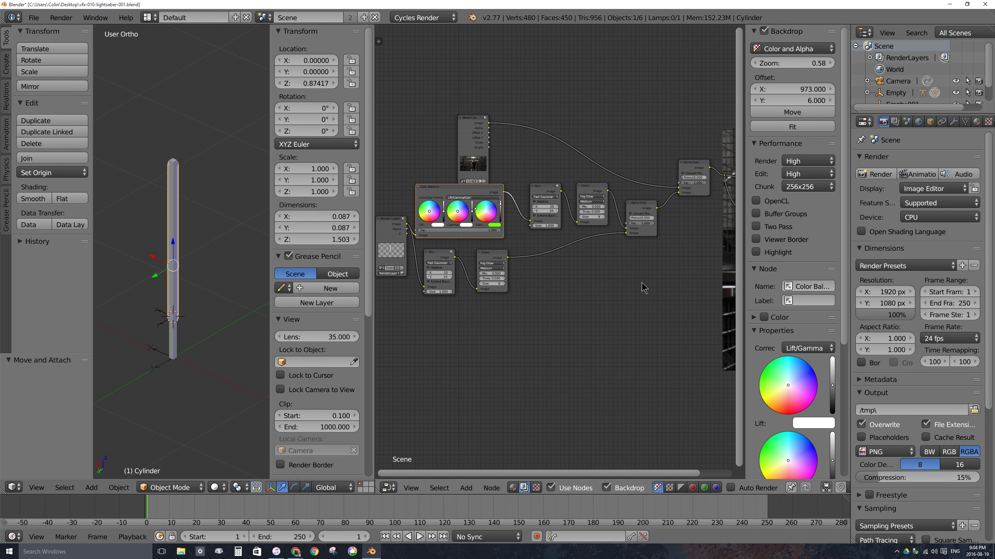
- Scale the blade cylinder's entire mesh to about 0.32 across its width, keeping its length along Z
{"action": "middle_click_drag", "start_coordinate": [642, 283], "coordinate": [357, 339], "text": "alt"}
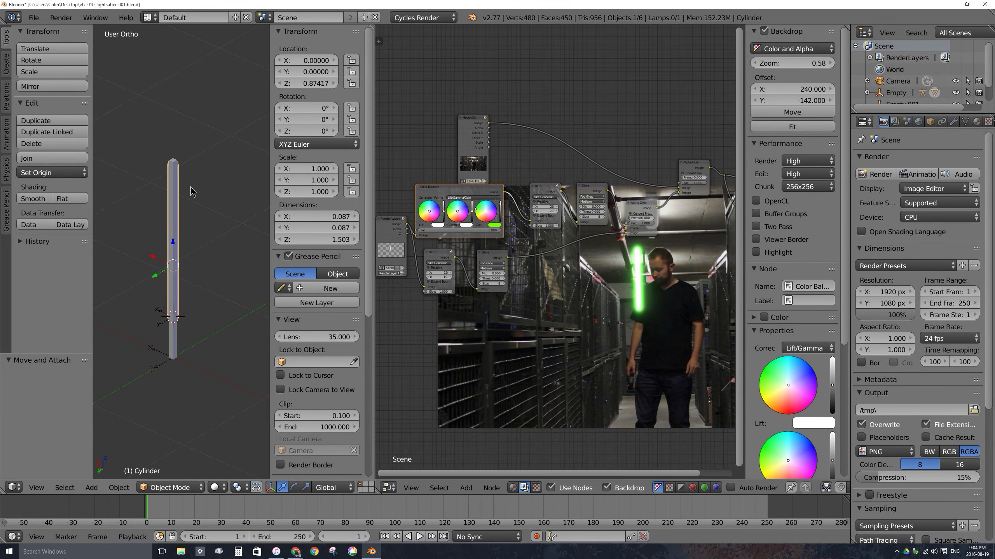
{"action": "middle_click_drag", "start_coordinate": [186, 282], "coordinate": [193, 278]}
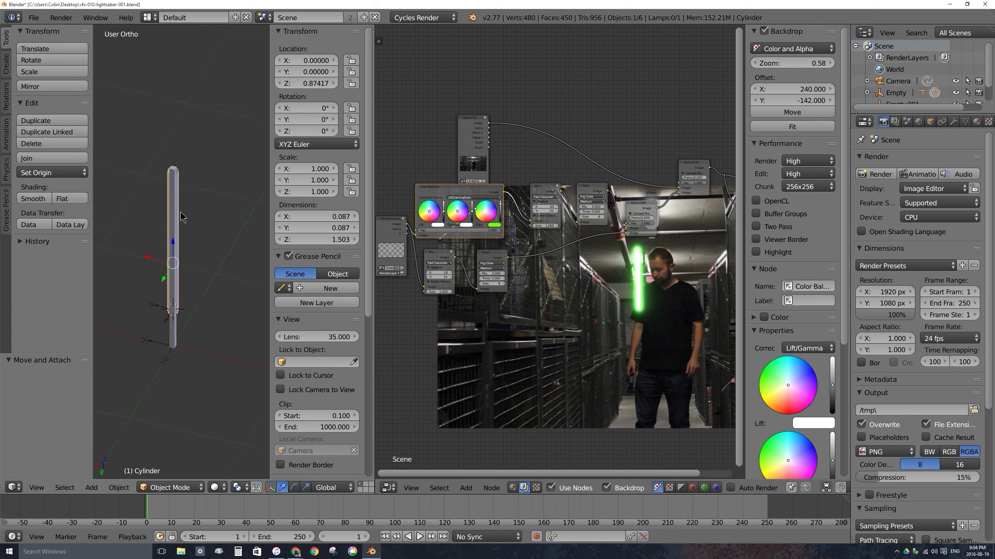
{"action": "key", "text": "Tab"}
{"action": "scroll", "coordinate": [210, 222], "scroll_direction": "up", "scroll_amount": 2}
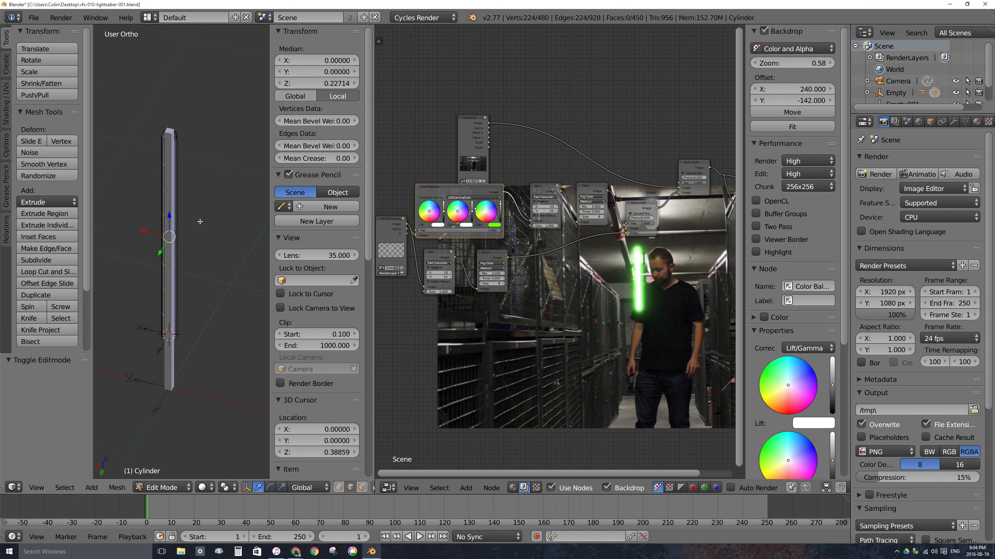
{"action": "key", "text": "z"}
{"action": "key", "text": "a"}
{"action": "key", "text": "a"}
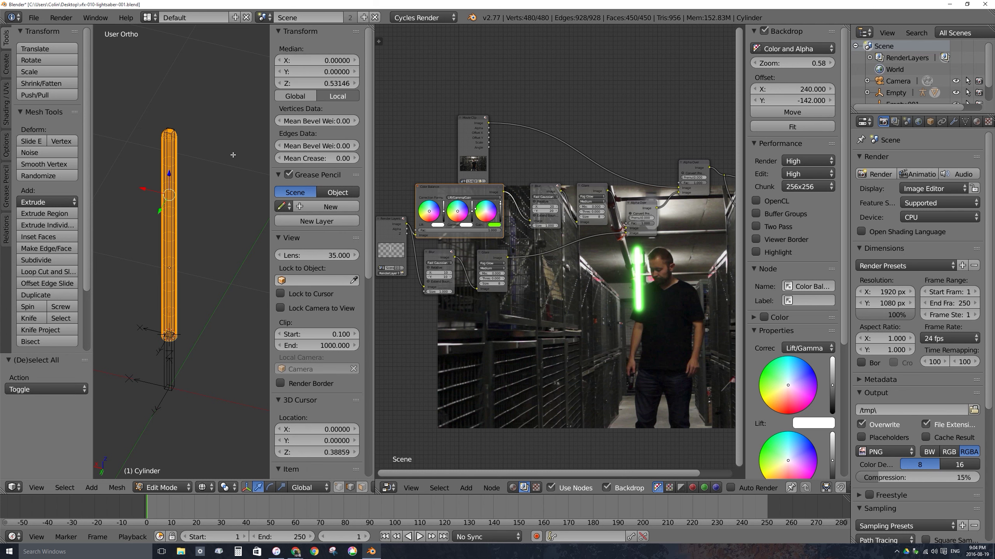
{"action": "key", "text": "s"}
{"action": "key", "text": "shift+z"}
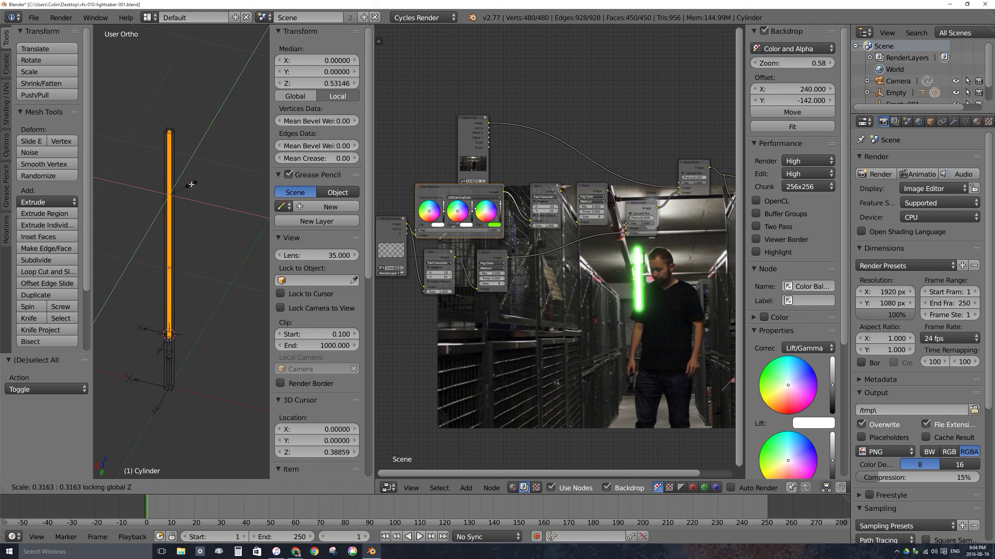
{"action": "left_click", "coordinate": [191, 186]}
{"action": "key", "text": "Tab"}
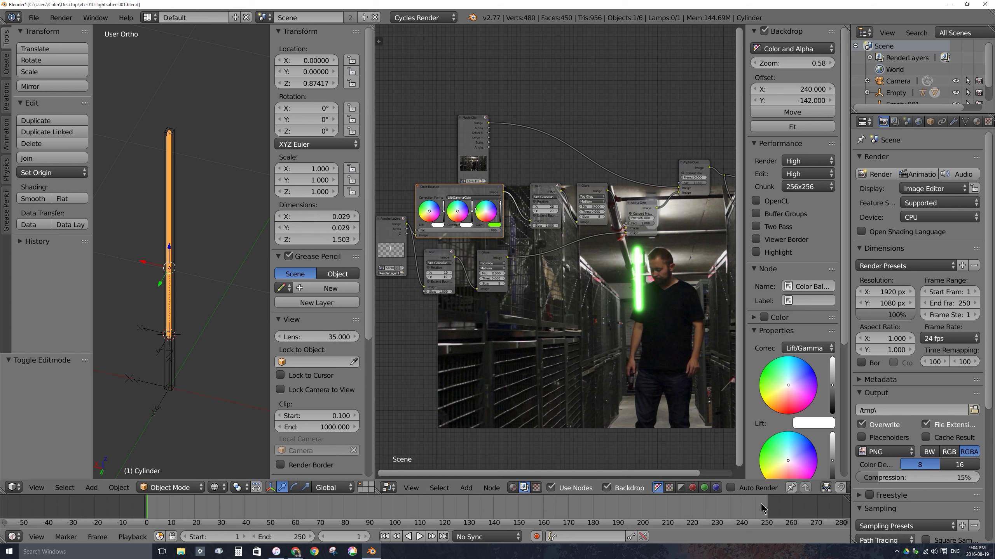
- Enable Auto Render for the compositor, re-render the frame with the thinner blade, and play the animation up to frame 110
{"action": "left_click", "coordinate": [731, 487]}
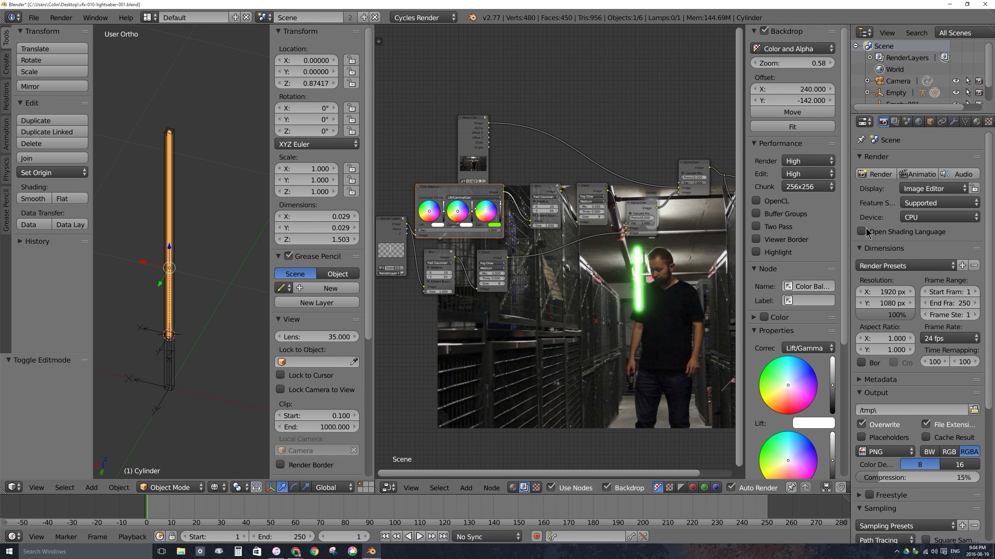
{"action": "left_click", "coordinate": [876, 176]}
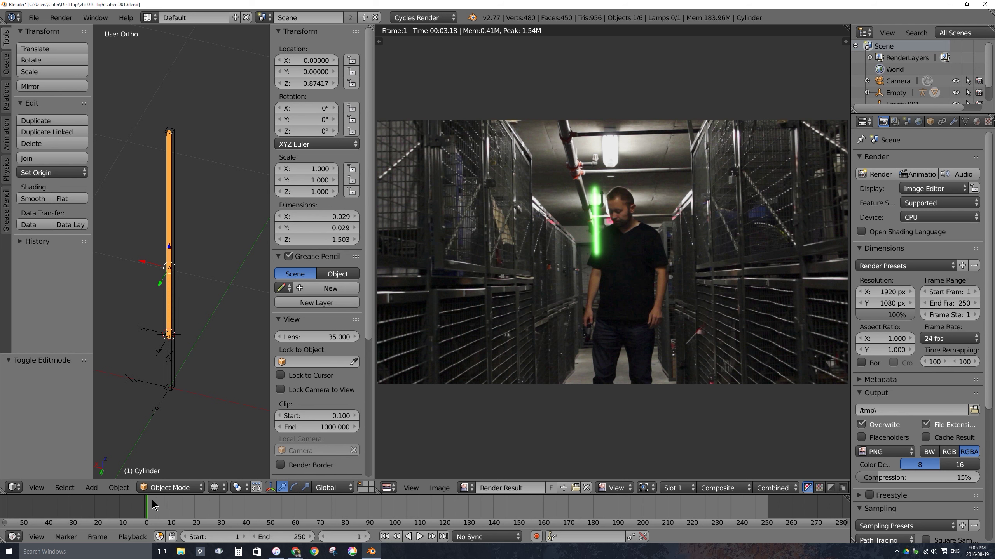
{"action": "key", "text": "alt+a"}
{"action": "key", "text": "alt+a"}
{"action": "key", "text": "shift+F3"}
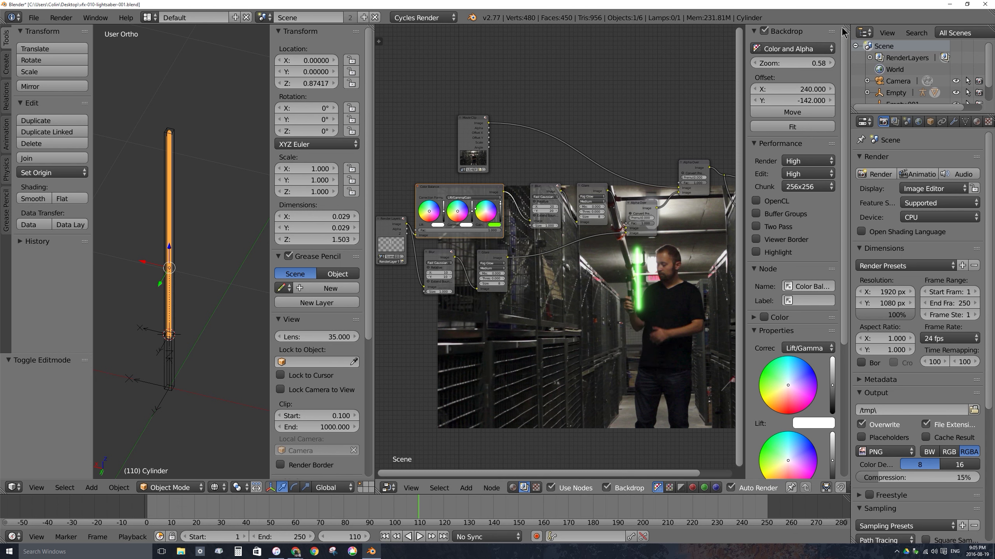
- Split the node editor area, turn the upper part into a Movie Clip Editor and load the LS-footage0001.jpg clip
{"action": "left_click_drag", "start_coordinate": [846, 25], "coordinate": [830, 354]}
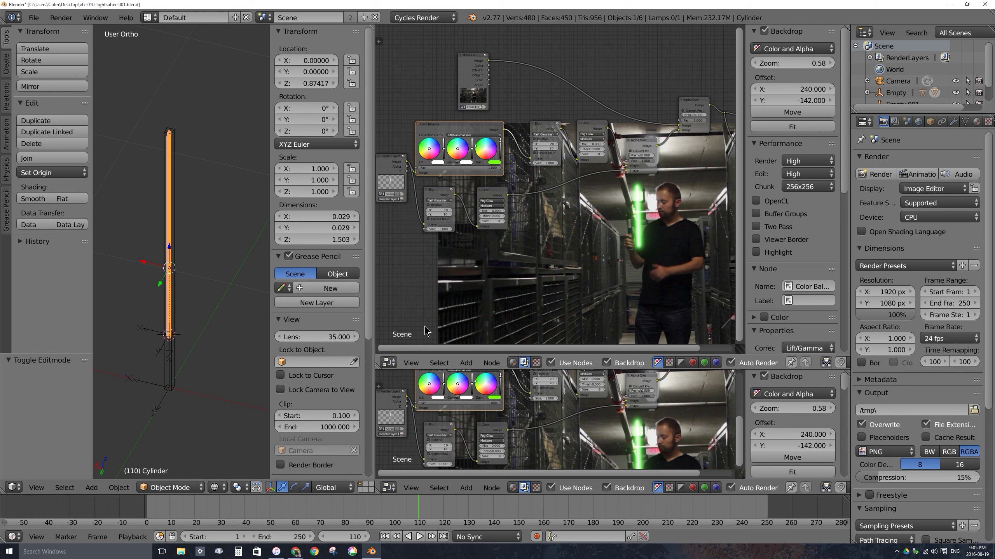
{"action": "left_click", "coordinate": [390, 363]}
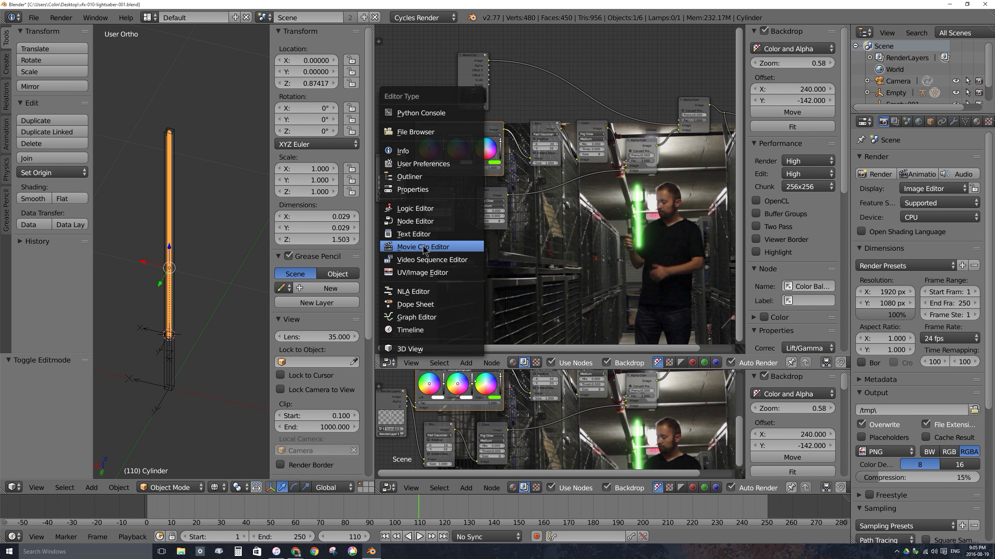
{"action": "left_click", "coordinate": [441, 247]}
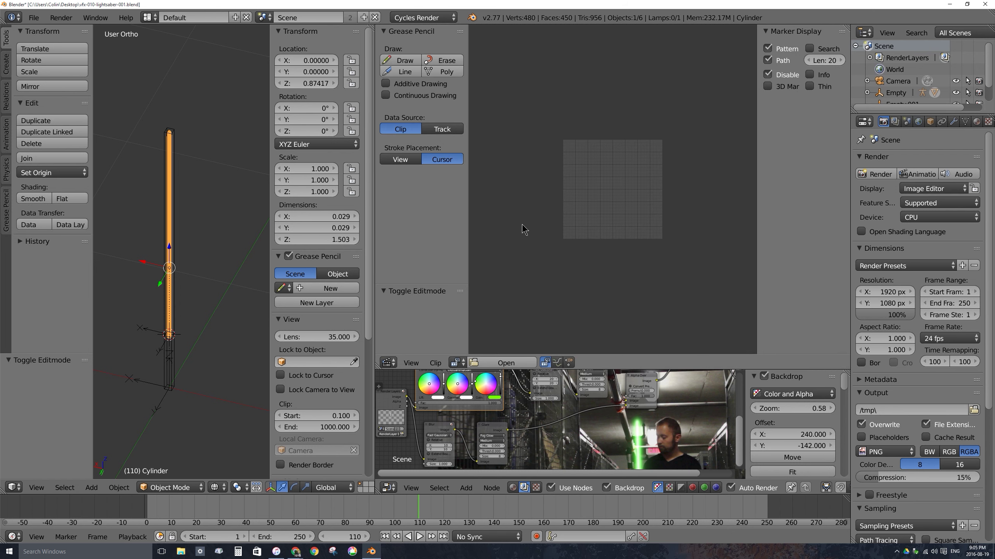
{"action": "left_click", "coordinate": [388, 363]}
{"action": "left_click", "coordinate": [459, 362]}
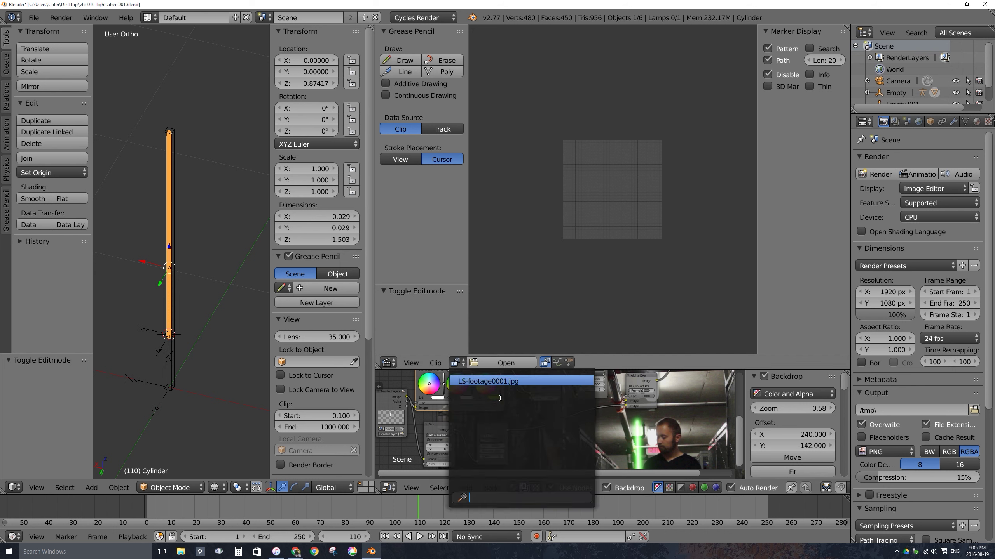
{"action": "left_click", "coordinate": [463, 363]}
{"action": "left_click", "coordinate": [506, 381]}
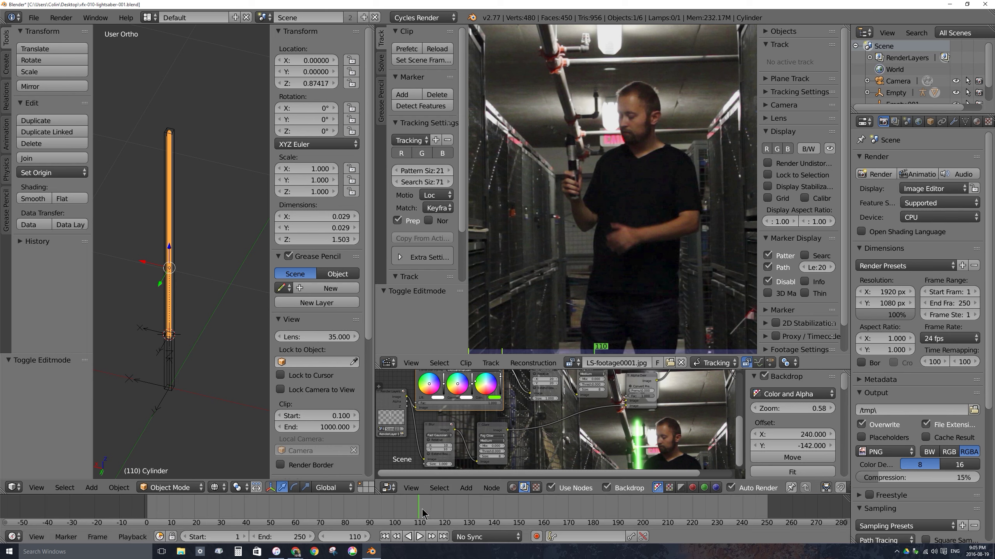
- Play and scrub through the clip to find the footage's last frame, and set the scene's End frame to 350
{"action": "key", "text": "alt+a"}
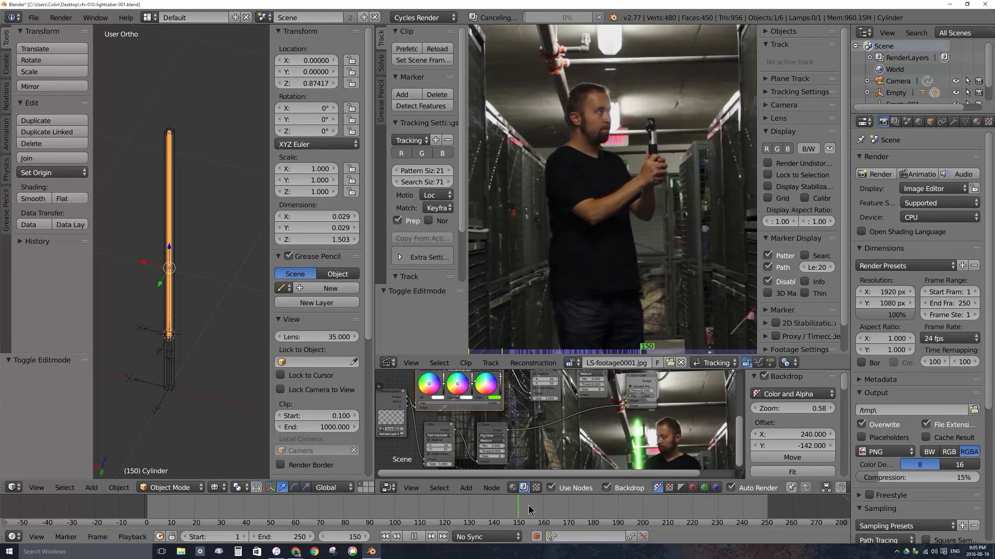
{"action": "left_click", "coordinate": [74, 516]}
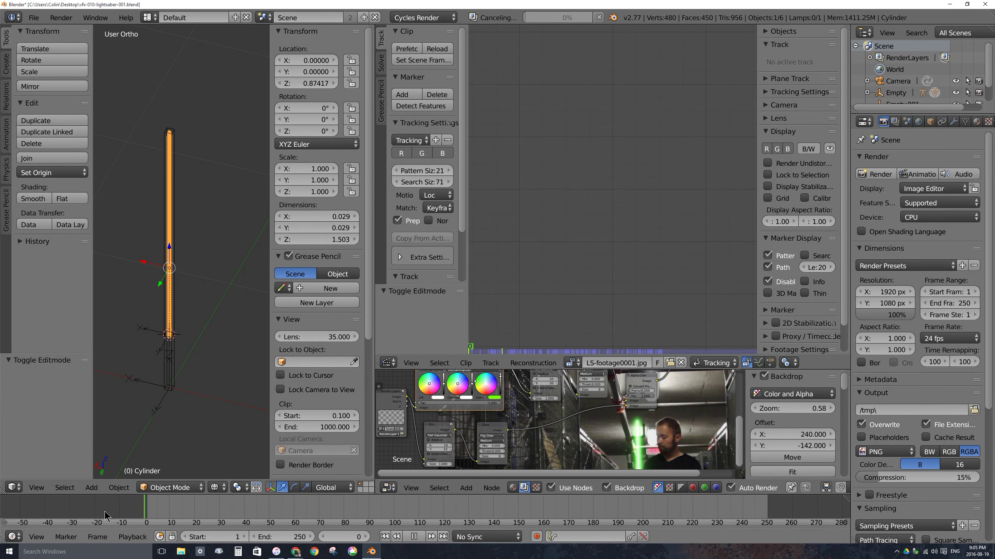
{"action": "left_click_drag", "start_coordinate": [151, 515], "coordinate": [355, 513]}
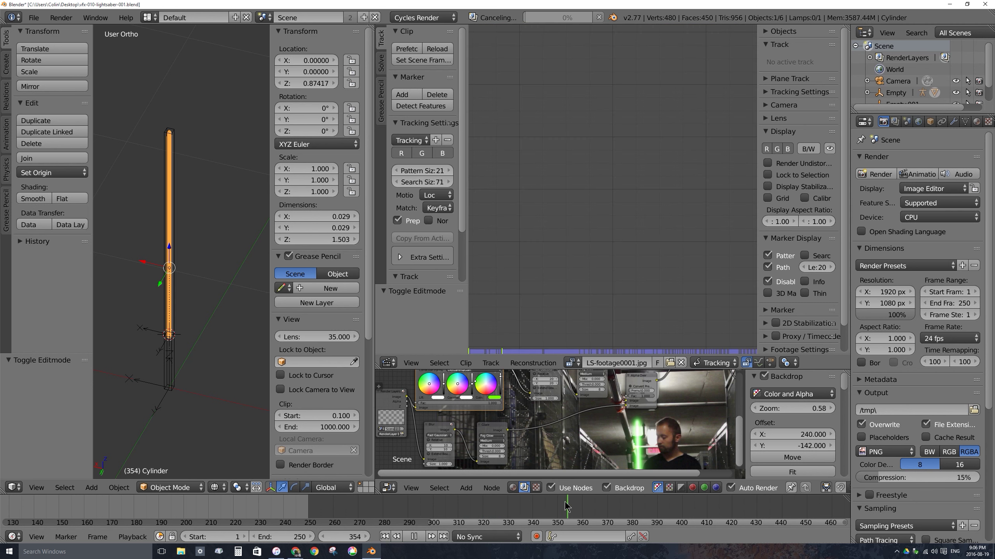
{"action": "key", "text": "alt+a"}
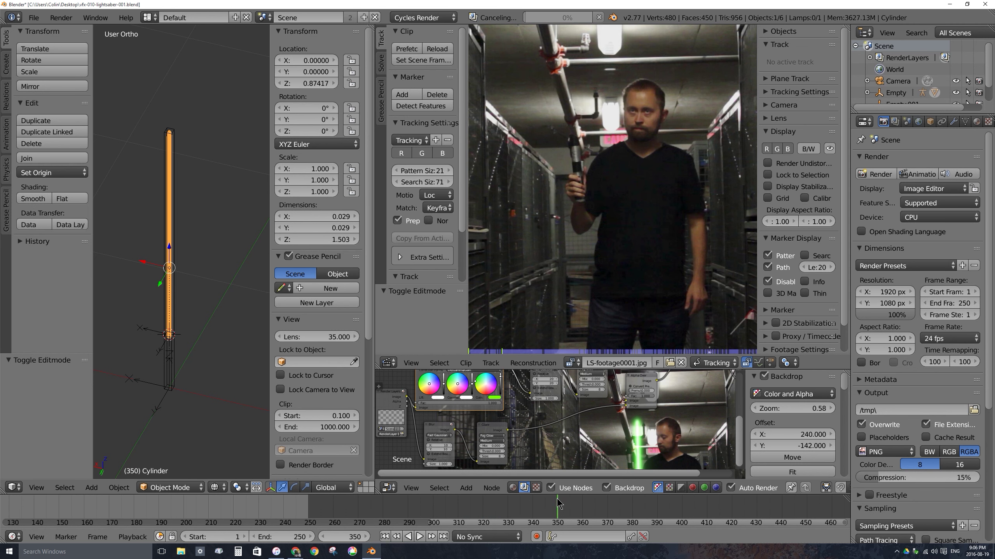
{"action": "left_click", "coordinate": [280, 536]}
{"action": "type", "text": "3"}
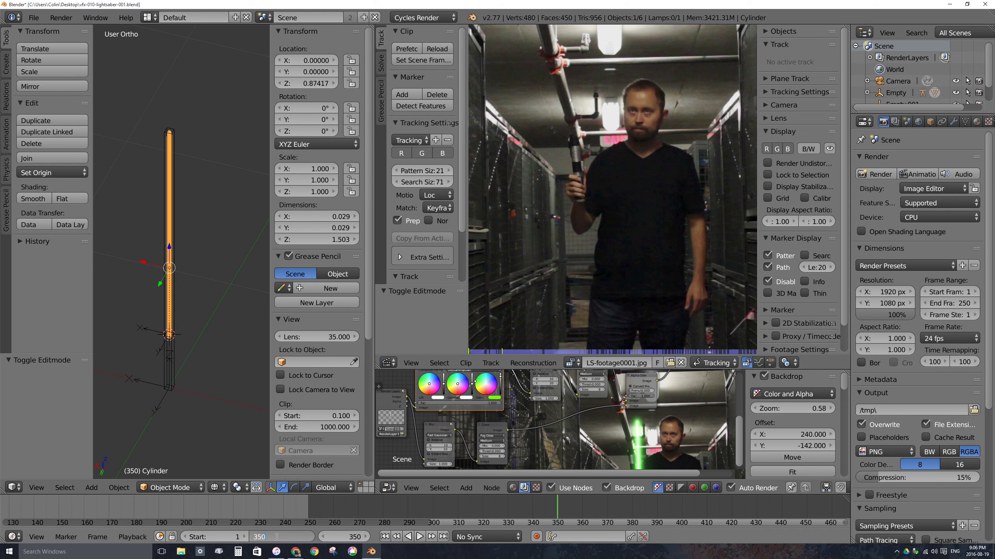
{"action": "key", "text": "Return"}
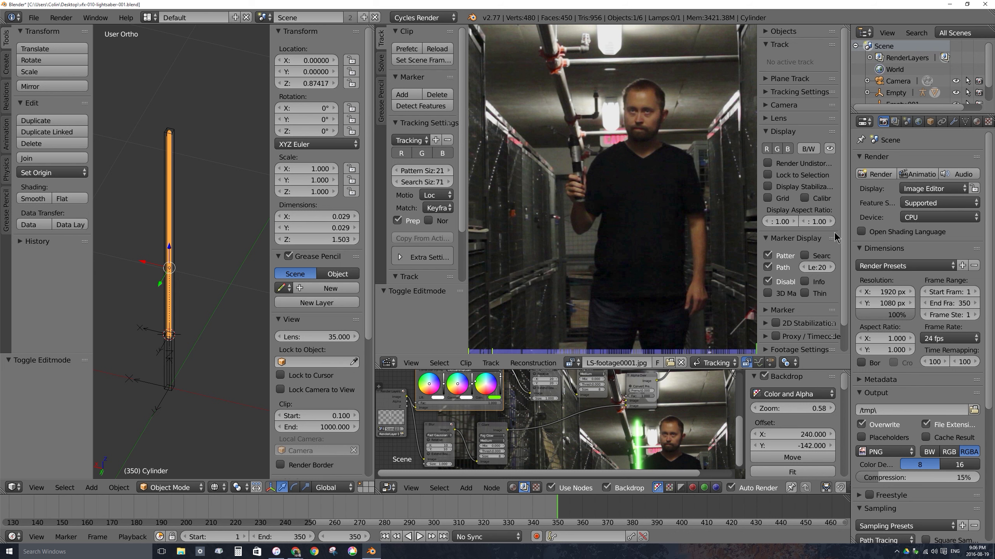
- Examine the hilt in the footage alongside the lower empty, the upper empty and the blade cylinder in the 3D view
{"action": "scroll", "coordinate": [623, 176], "scroll_direction": "up", "scroll_amount": 6}
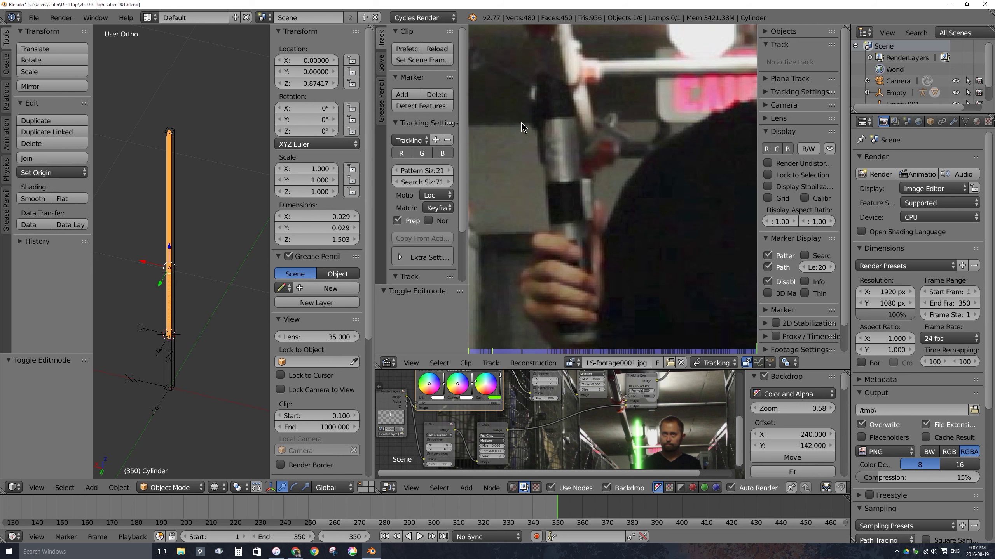
{"action": "middle_click_drag", "start_coordinate": [162, 329], "coordinate": [151, 363]}
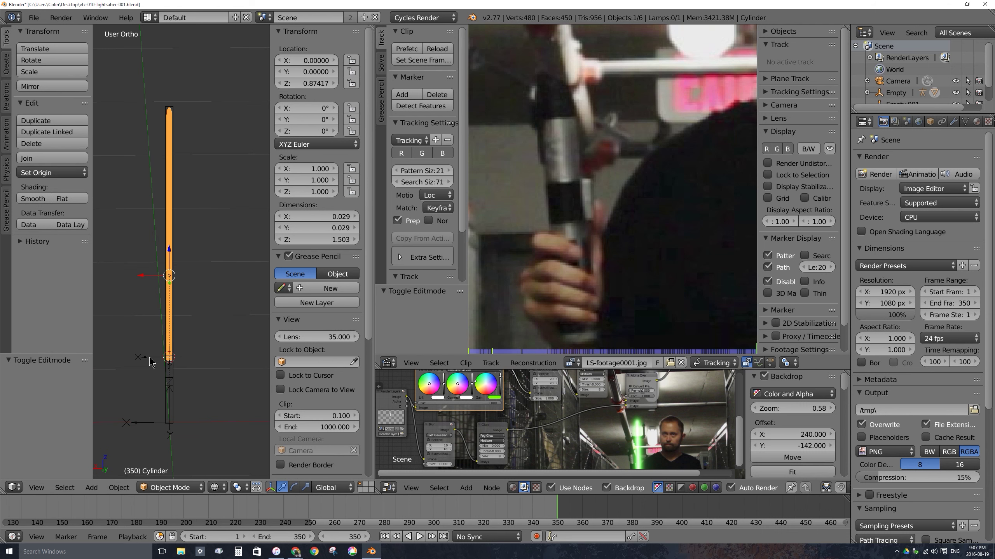
{"action": "right_click", "coordinate": [151, 363]}
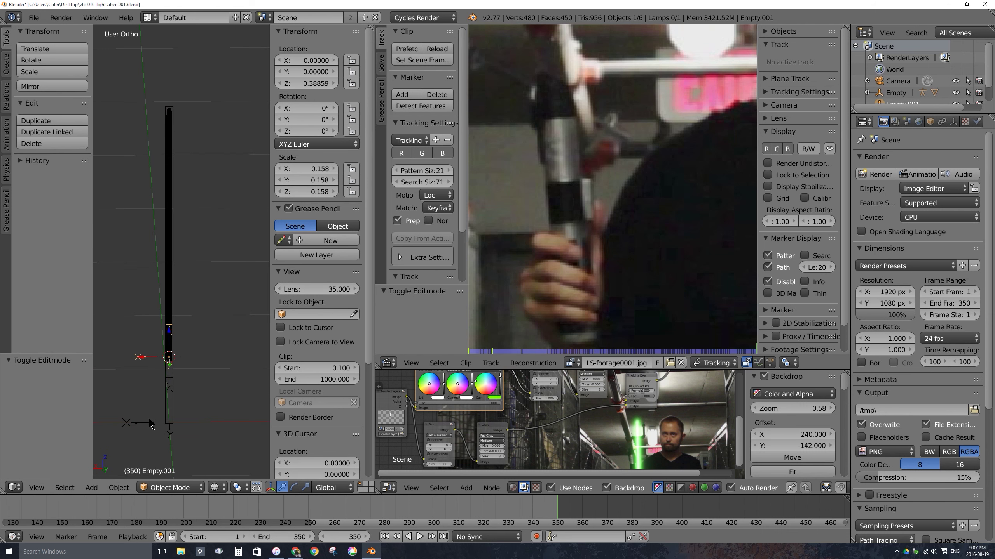
{"action": "right_click", "coordinate": [149, 419]}
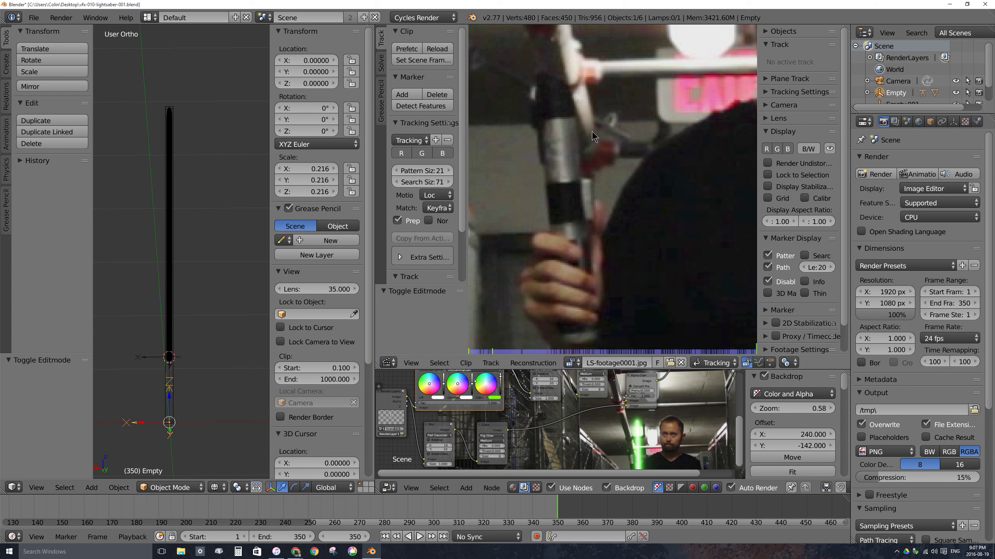
{"action": "right_click", "coordinate": [162, 385]}
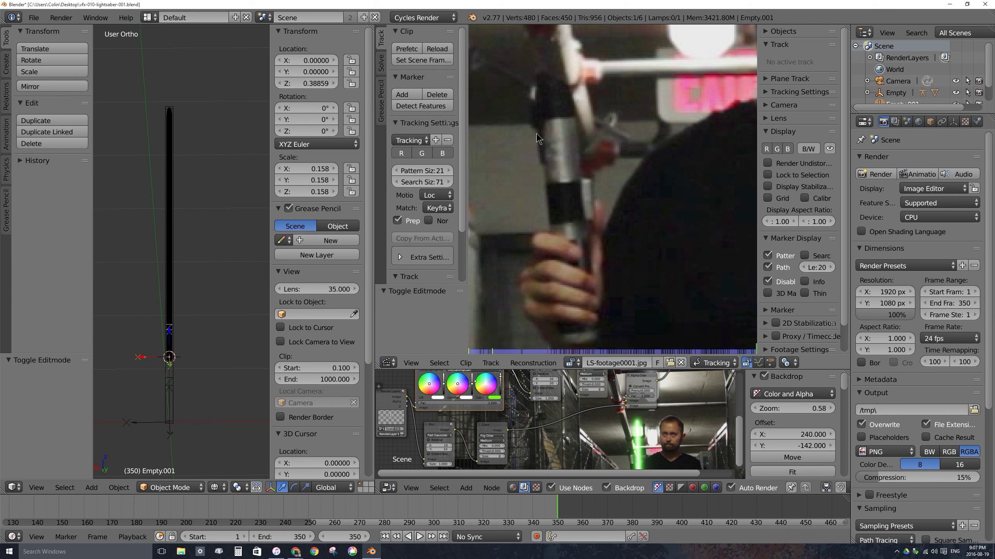
{"action": "right_click", "coordinate": [172, 298]}
{"action": "right_click", "coordinate": [172, 297]}
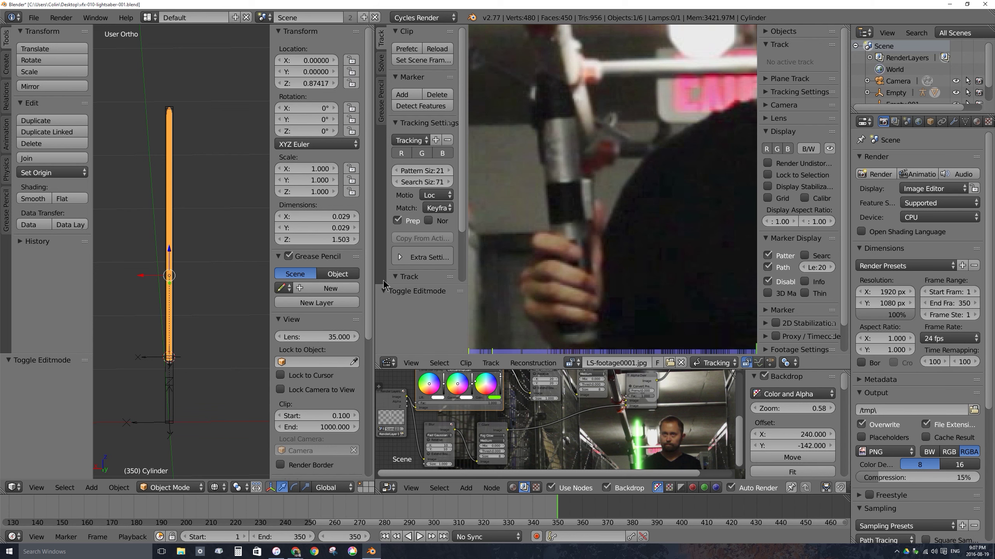
- Enlarge the Movie Clip Editor over the 3D view and node editor areas, and return the clip to frame 1
{"action": "left_click_drag", "start_coordinate": [375, 241], "coordinate": [78, 227]}
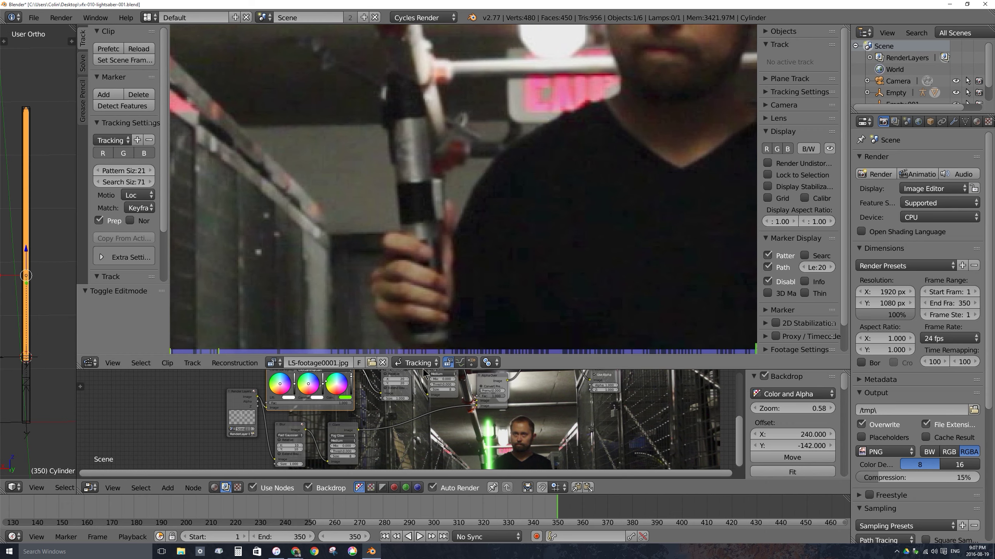
{"action": "left_click_drag", "start_coordinate": [423, 370], "coordinate": [413, 444]}
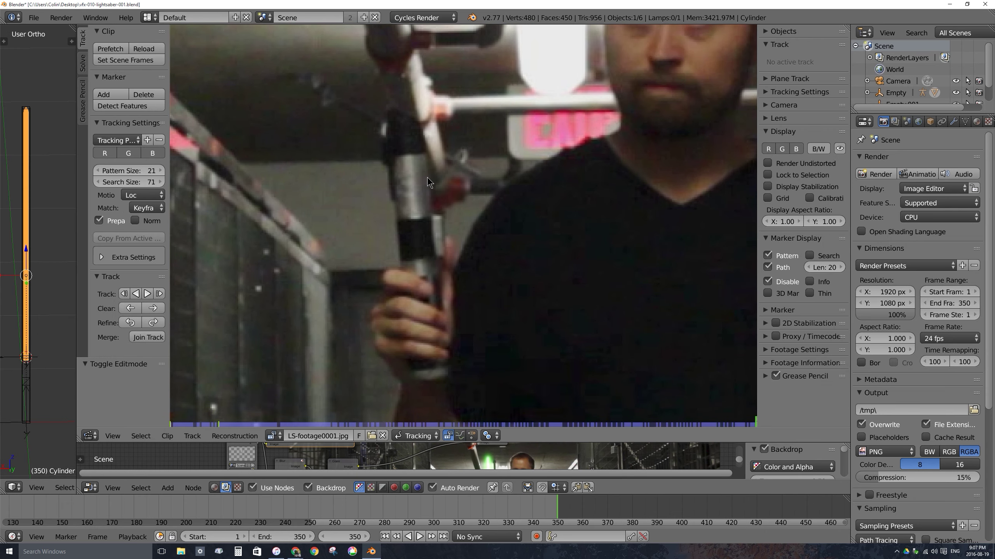
{"action": "scroll", "coordinate": [486, 508], "scroll_direction": "left", "scroll_amount": 10, "text": "ctrl"}
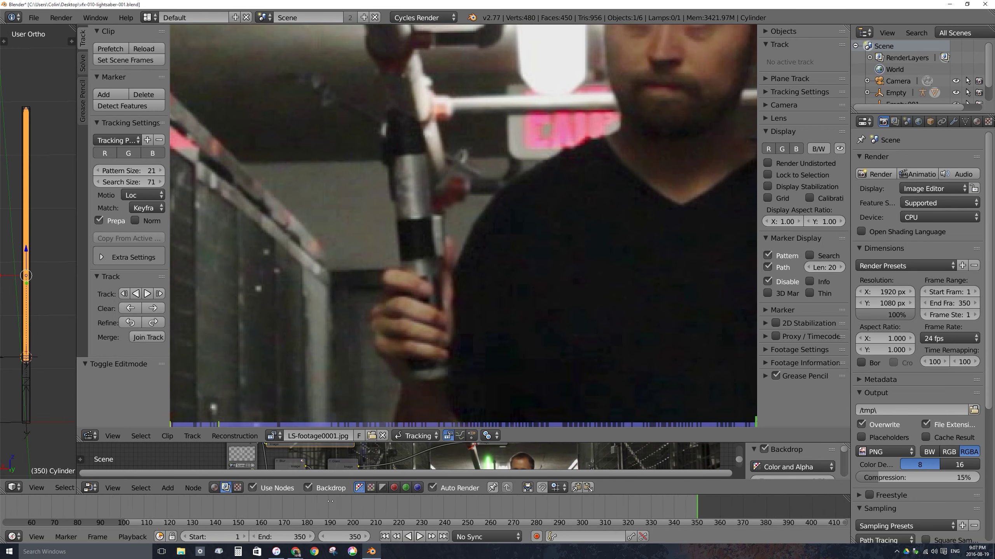
{"action": "left_click", "coordinate": [97, 508]}
{"action": "key", "text": "alt+a"}
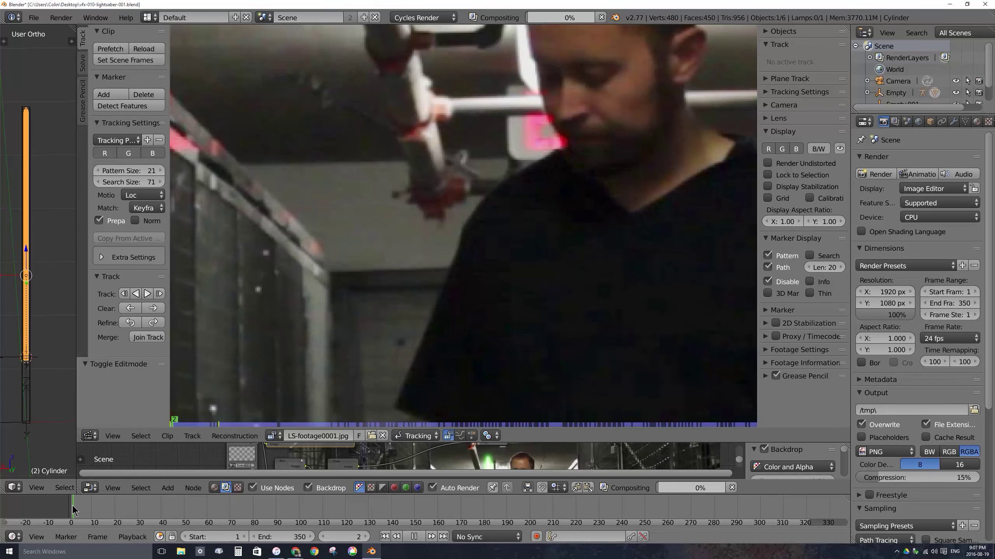
{"action": "key", "text": "Escape"}
- Add a tracking marker on the hilt just below the hand at frame 1, centre it and scale it up by about 1.65
{"action": "middle_click_drag", "start_coordinate": [325, 382], "coordinate": [414, 232]}
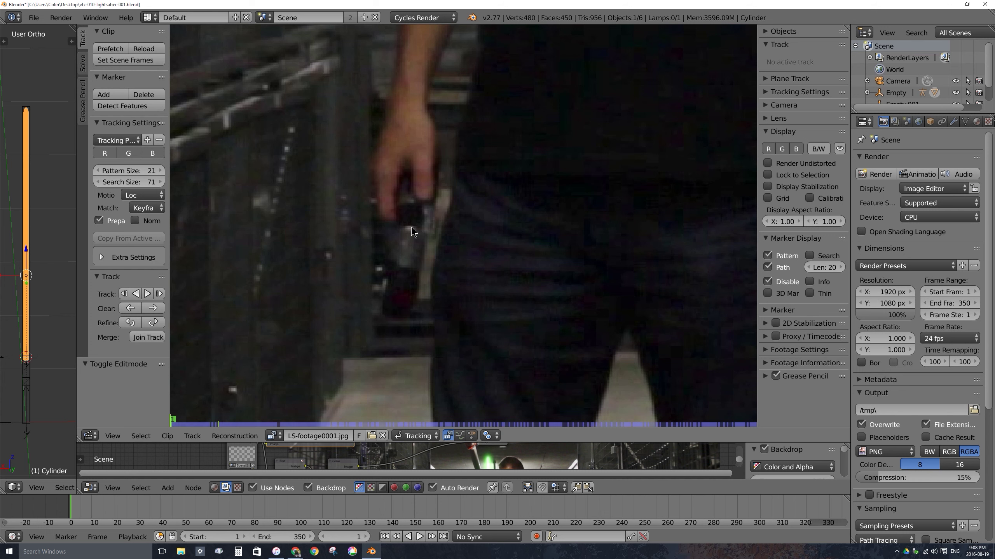
{"action": "left_click_drag", "start_coordinate": [413, 229], "coordinate": [424, 231], "text": "ctrl"}
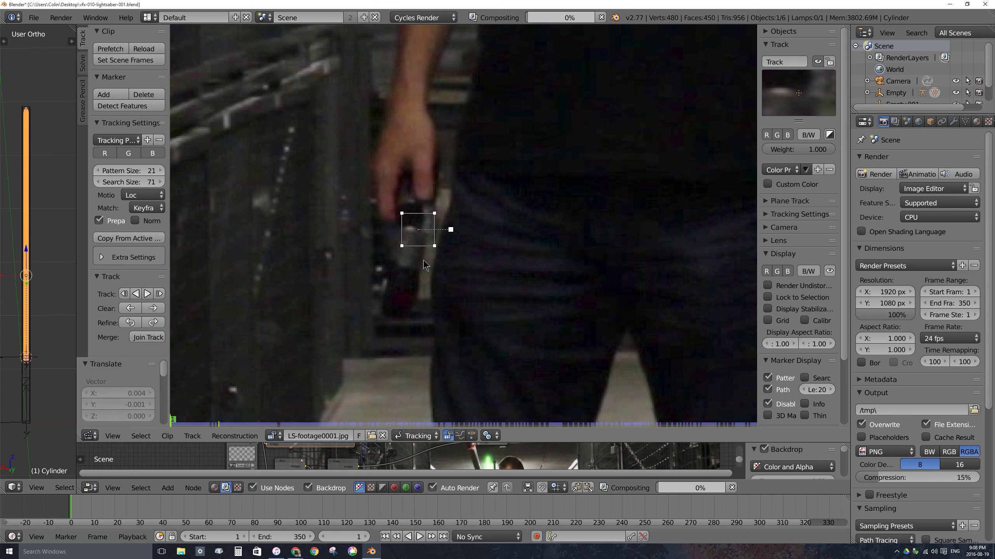
{"action": "key", "text": "g"}
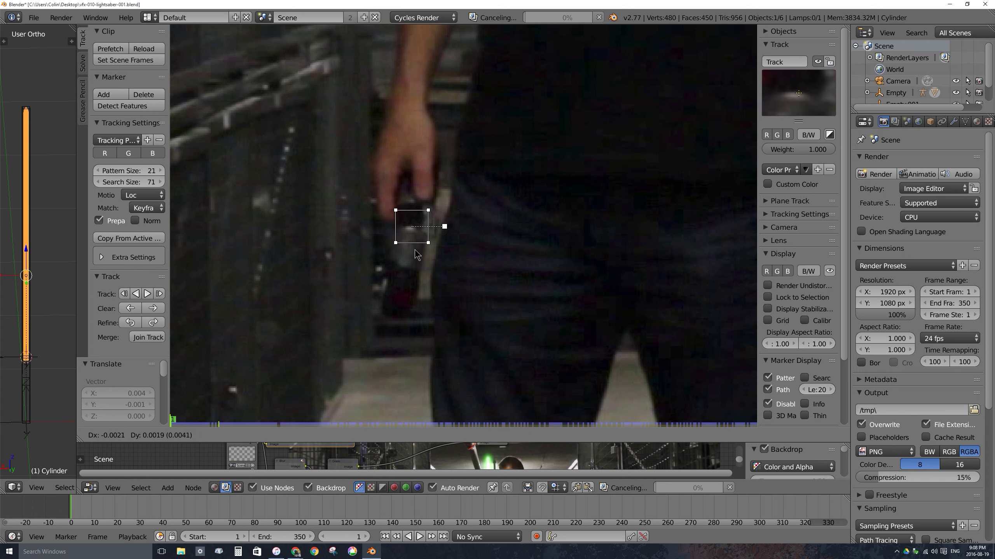
{"action": "left_click", "coordinate": [415, 250]}
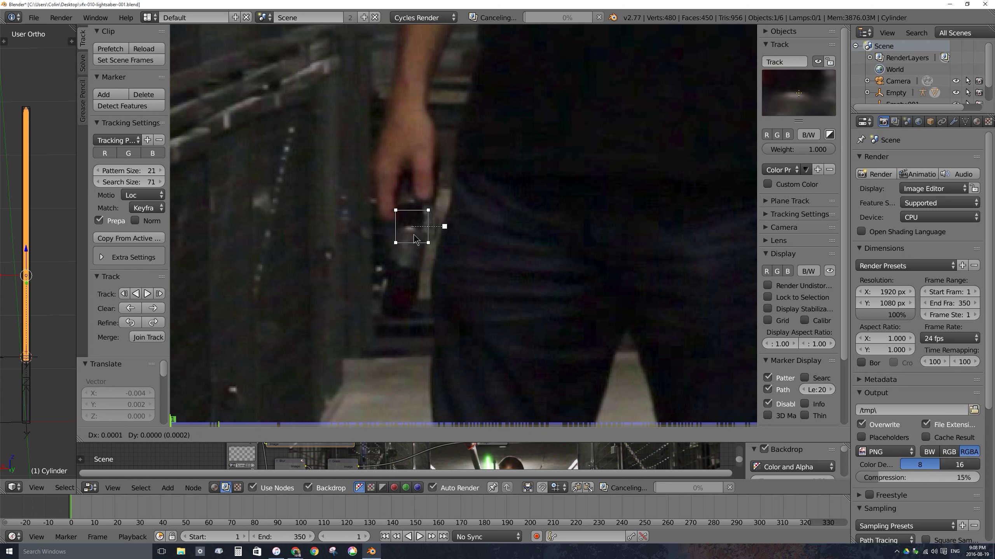
{"action": "key", "text": "s"}
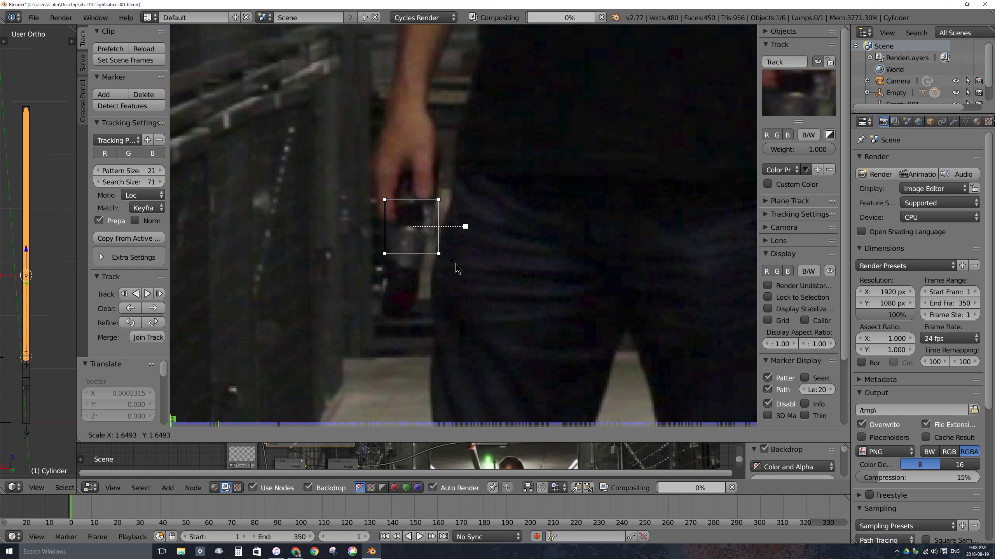
{"action": "left_click", "coordinate": [456, 263]}
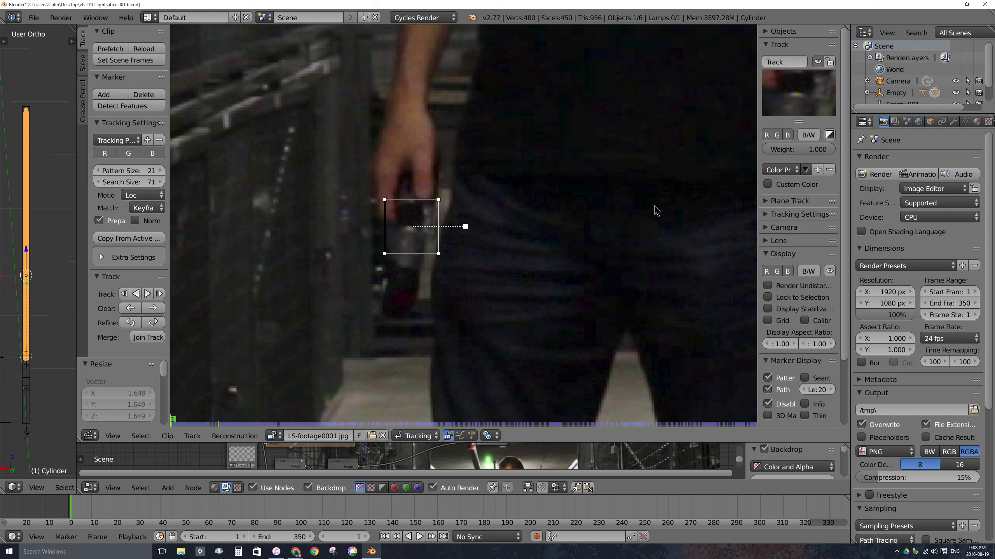
- Set the track's pattern match to Previous frame with Normalize enabled, and prefetch the clip
{"action": "left_click", "coordinate": [767, 214]}
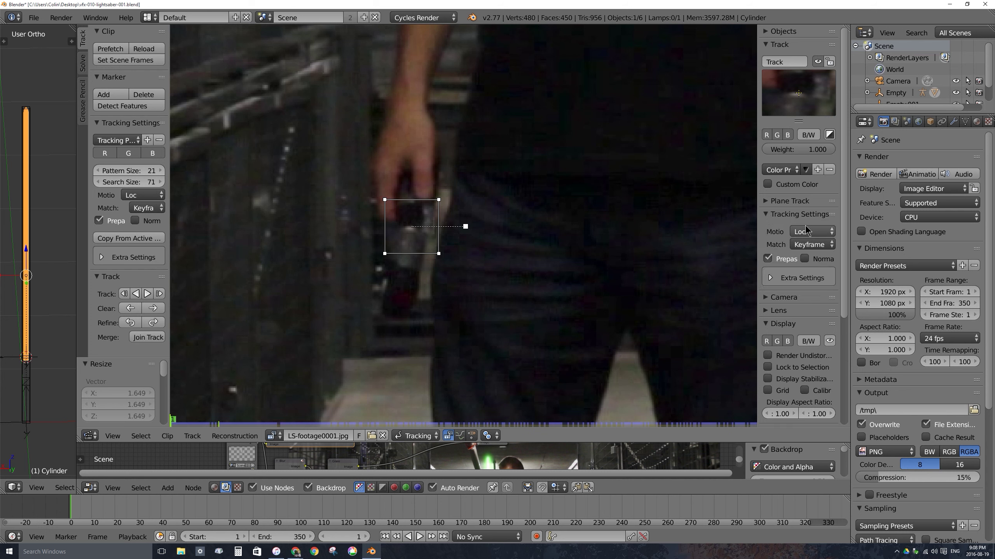
{"action": "left_click_drag", "start_coordinate": [755, 219], "coordinate": [684, 219]}
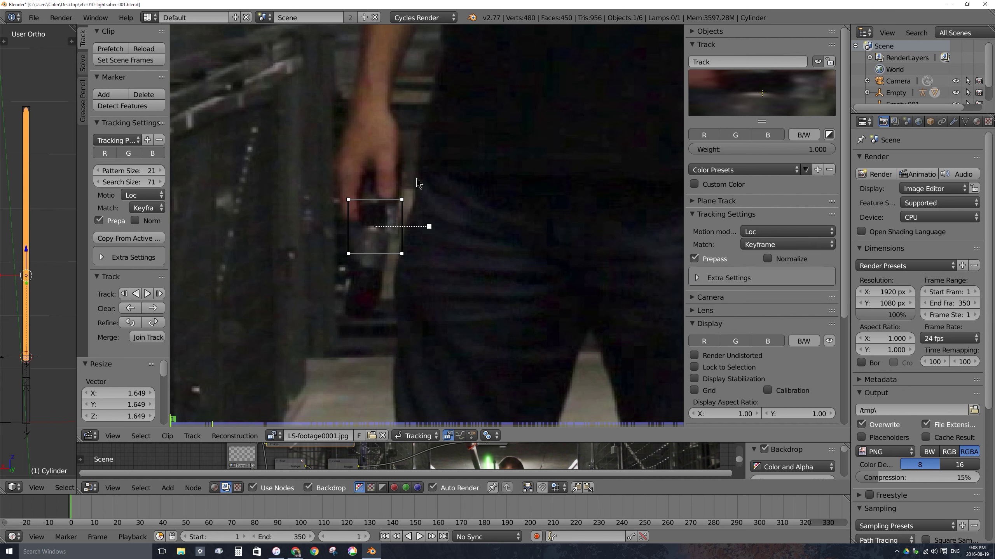
{"action": "left_click", "coordinate": [800, 244]}
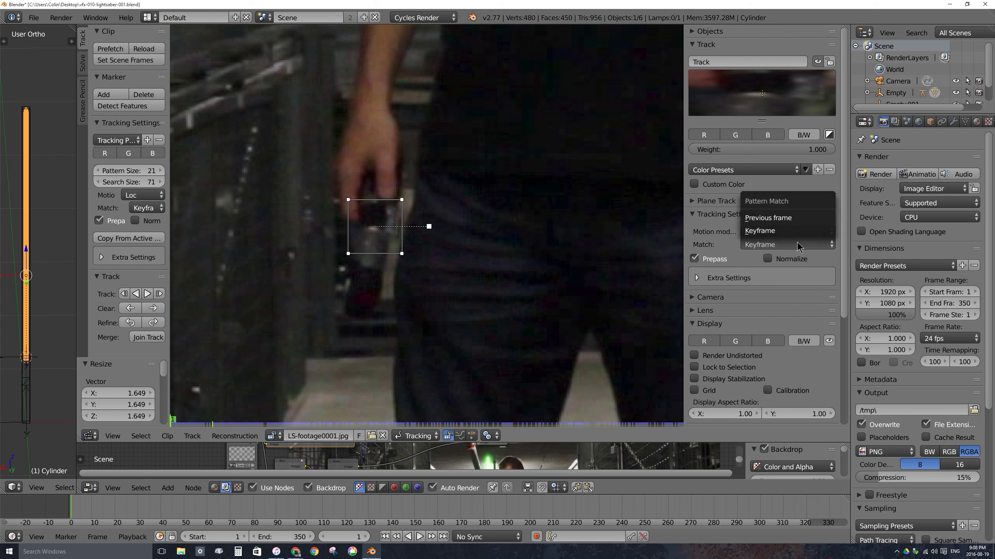
{"action": "left_click", "coordinate": [796, 219]}
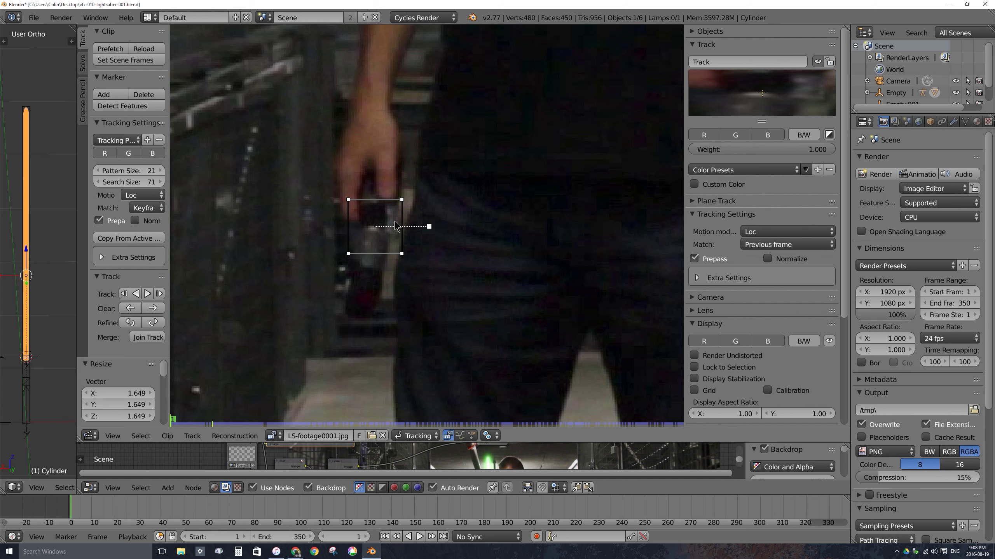
{"action": "left_click", "coordinate": [768, 259]}
{"action": "left_click", "coordinate": [120, 49]}
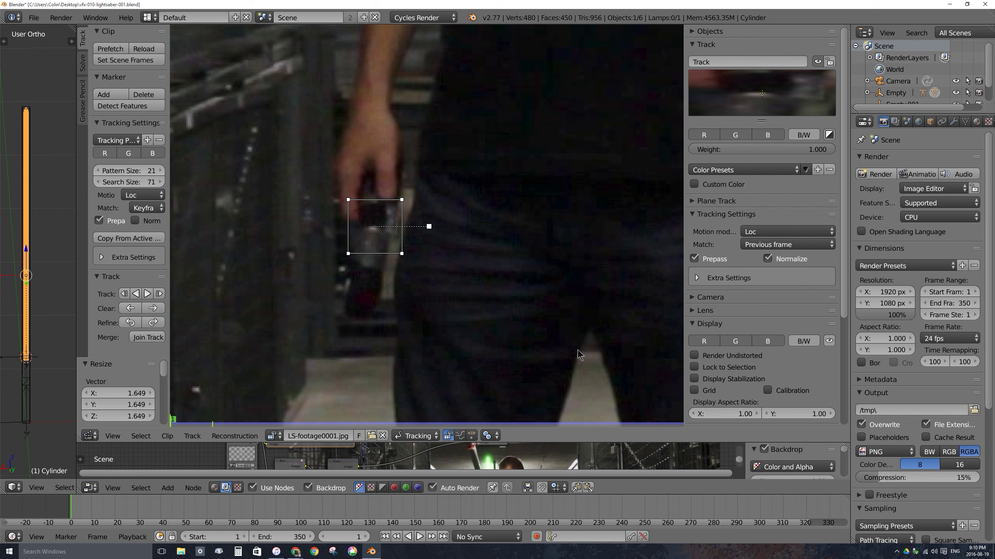
- Track the hilt marker forward frame by frame to frame 9, correct its position there, and retrack the two preceding frames
{"action": "left_click", "coordinate": [159, 294]}
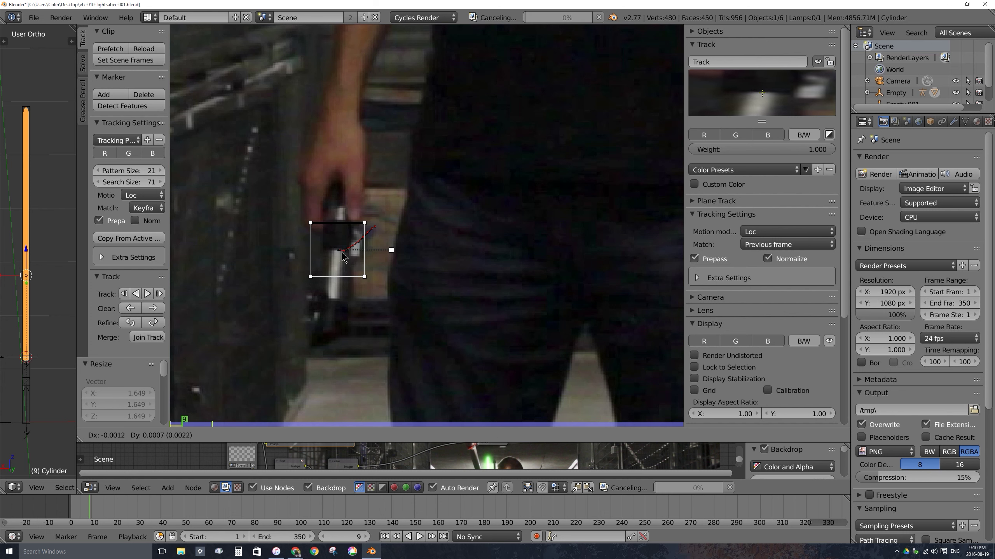
{"action": "left_click_drag", "start_coordinate": [346, 259], "coordinate": [343, 257]}
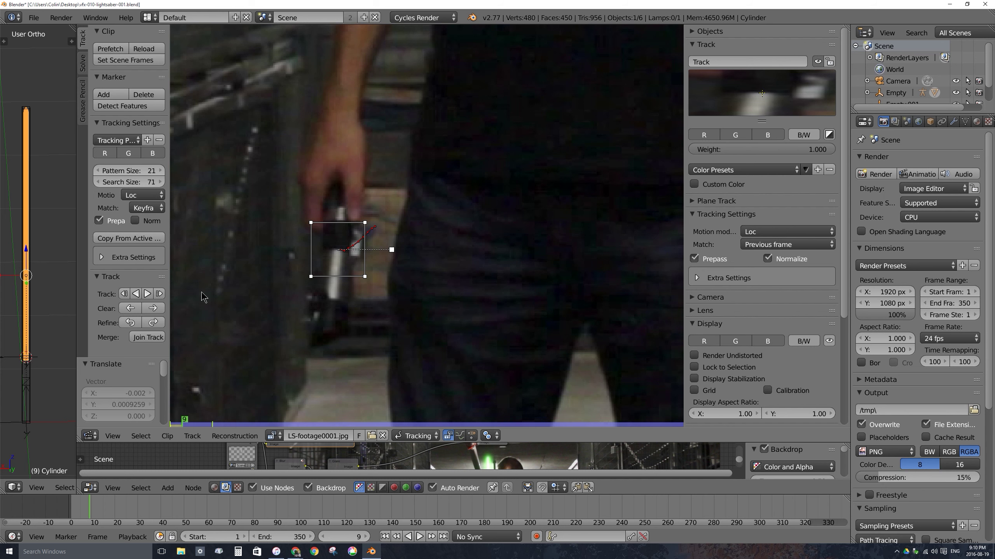
{"action": "left_click", "coordinate": [125, 294]}
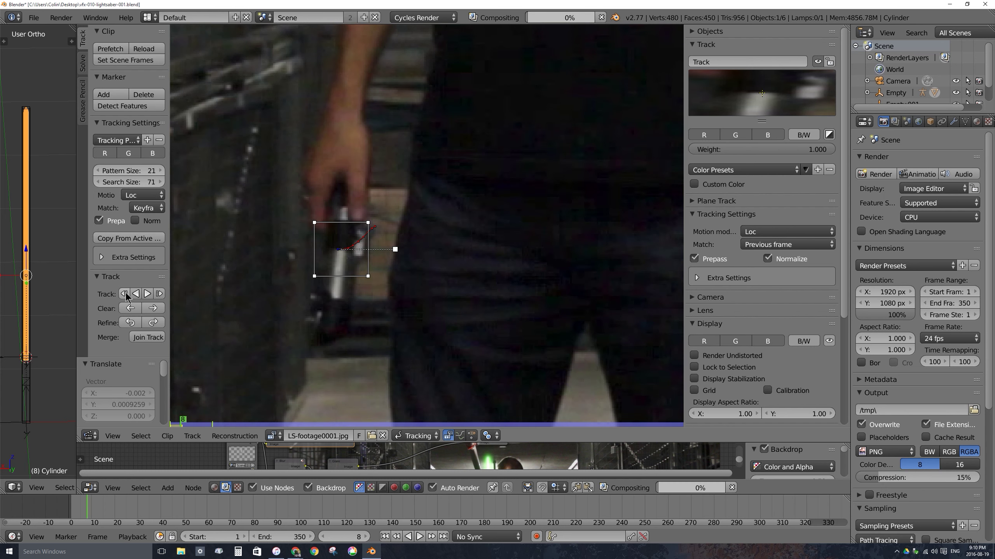
{"action": "left_click", "coordinate": [125, 294]}
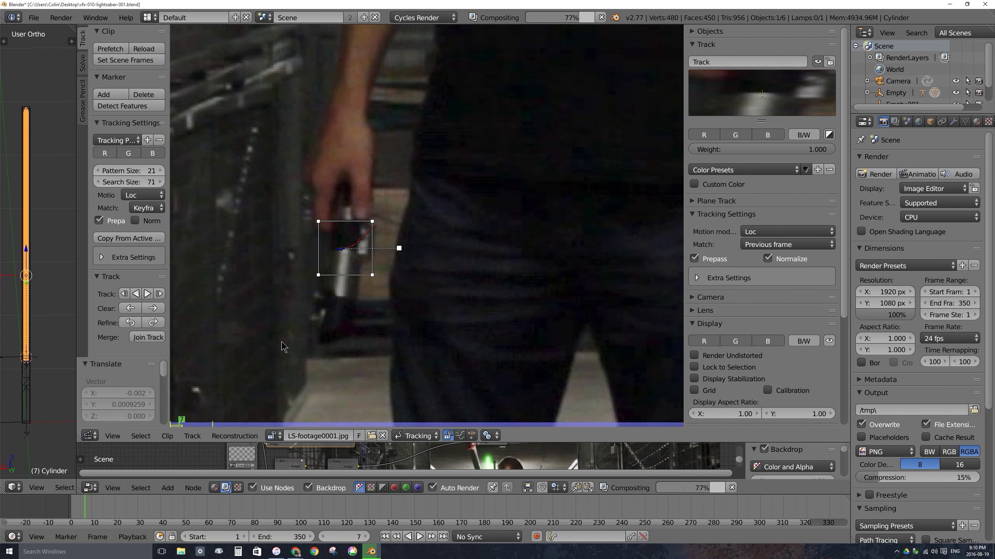
{"action": "key", "text": "Right"}
{"action": "key", "text": "Right"}
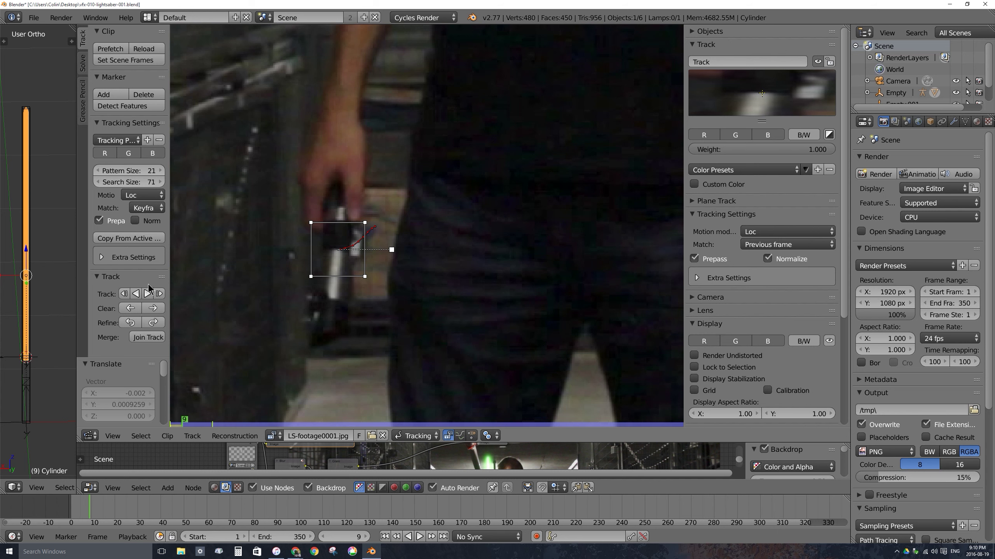
- Track the hilt marker forward frame by frame from frame 9 to frame 350, moving it back onto the hilt wherever it drifts
{"action": "left_click", "coordinate": [160, 294]}
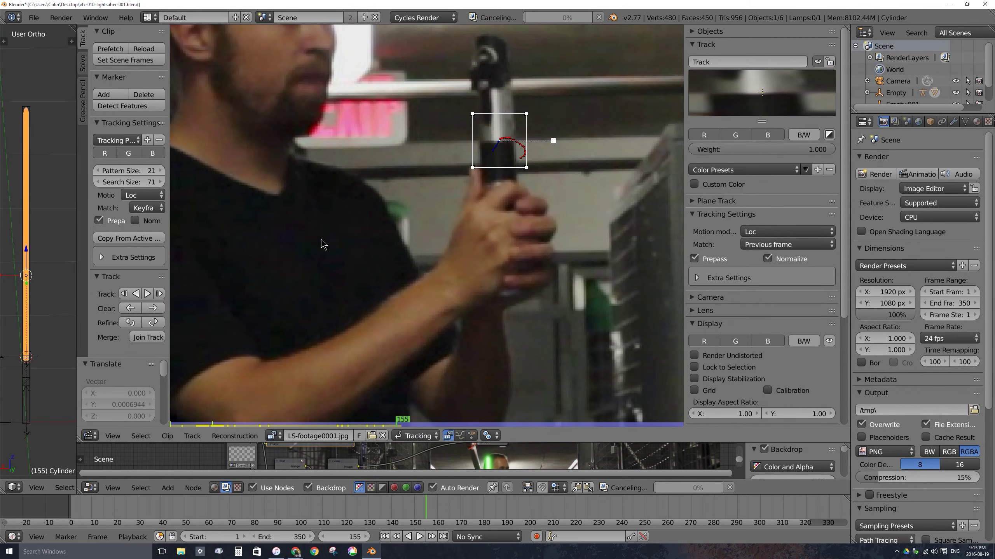
{"action": "key", "text": "g"}
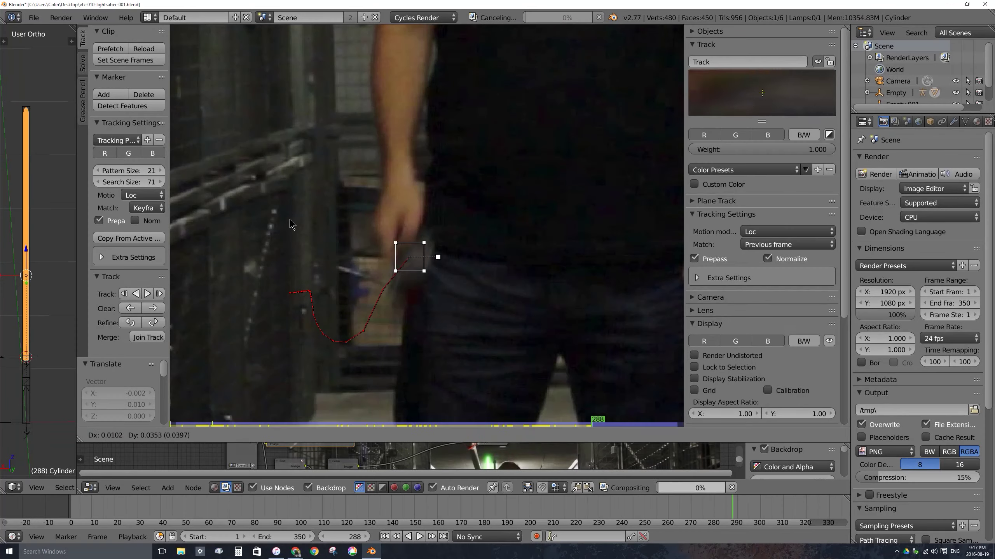
{"action": "key", "text": "g"}
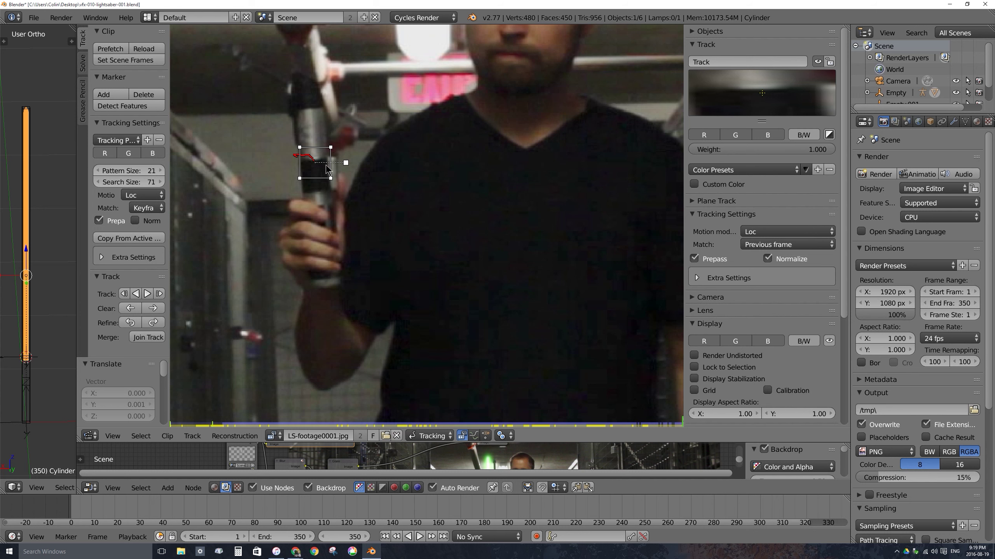
- Select the upper empty at the blade's base, and examine how the marker path follows the raised and lowered hilt during playback
{"action": "right_click", "coordinate": [11, 357]}
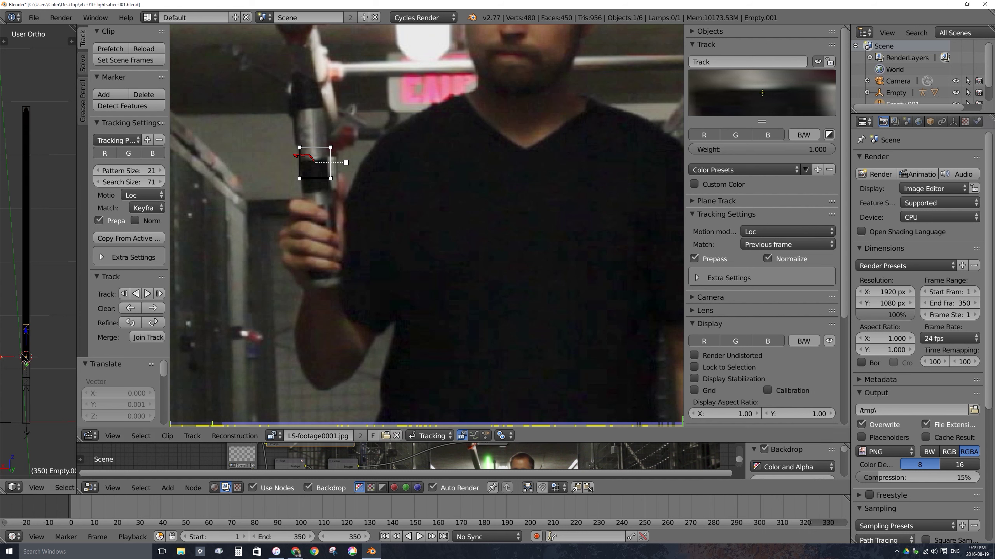
{"action": "middle_click_drag", "start_coordinate": [45, 328], "coordinate": [50, 345]}
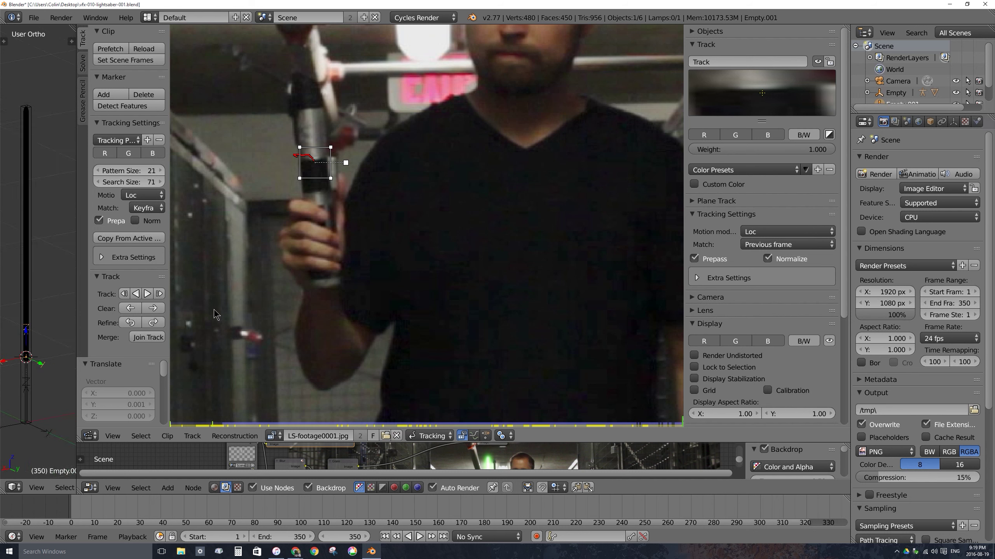
{"action": "key", "text": "alt+a"}
{"action": "left_click", "coordinate": [218, 520]}
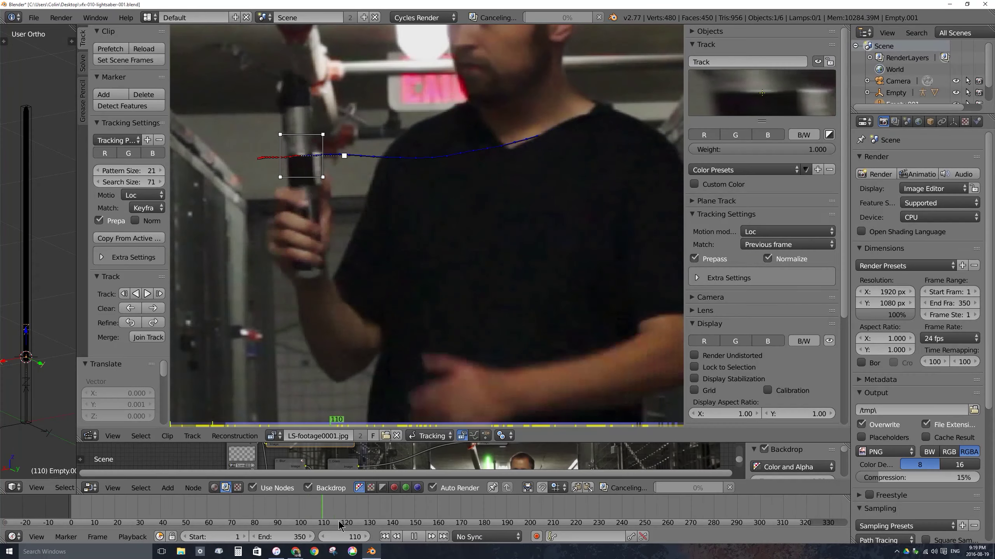
{"action": "left_click", "coordinate": [406, 523]}
{"action": "key", "text": "alt+a"}
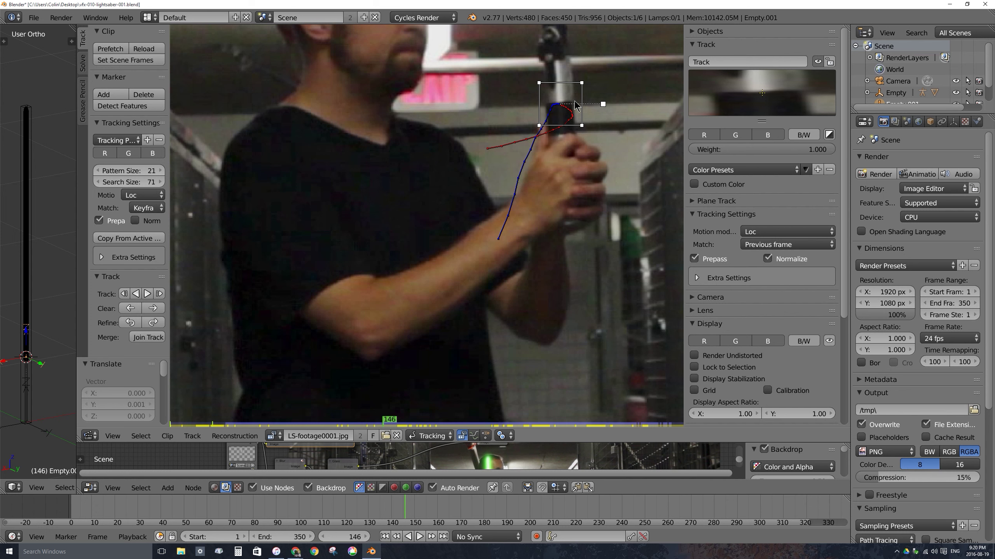
{"action": "scroll", "coordinate": [572, 115], "scroll_direction": "down", "scroll_amount": 2}
{"action": "middle_click_drag", "start_coordinate": [573, 115], "coordinate": [507, 196]}
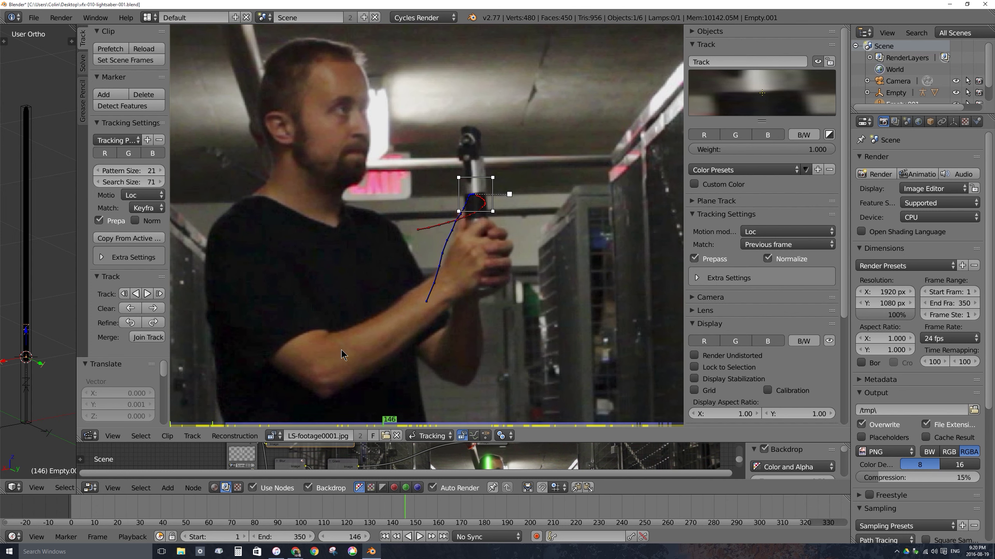
{"action": "left_click", "coordinate": [181, 513]}
{"action": "key", "text": "alt+a"}
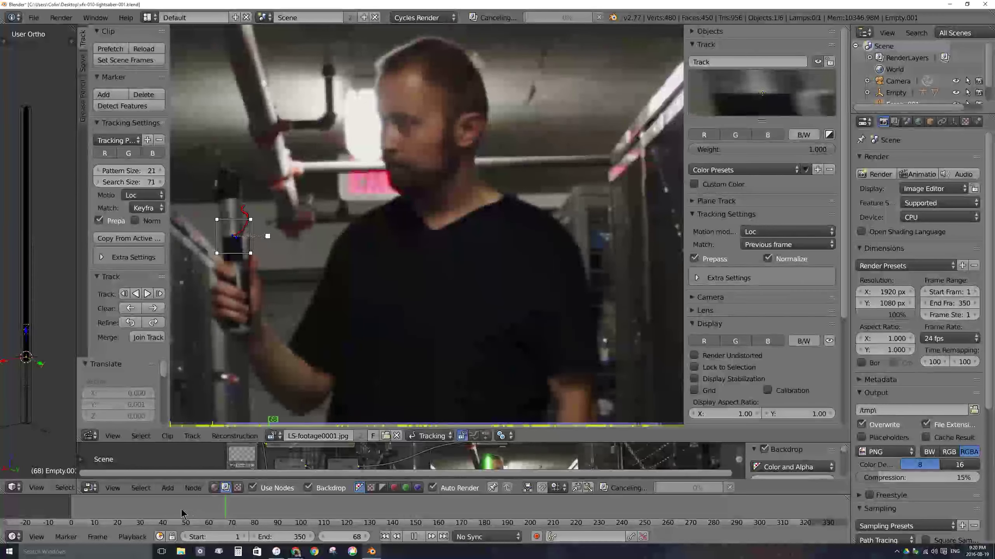
{"action": "key", "text": "alt+a"}
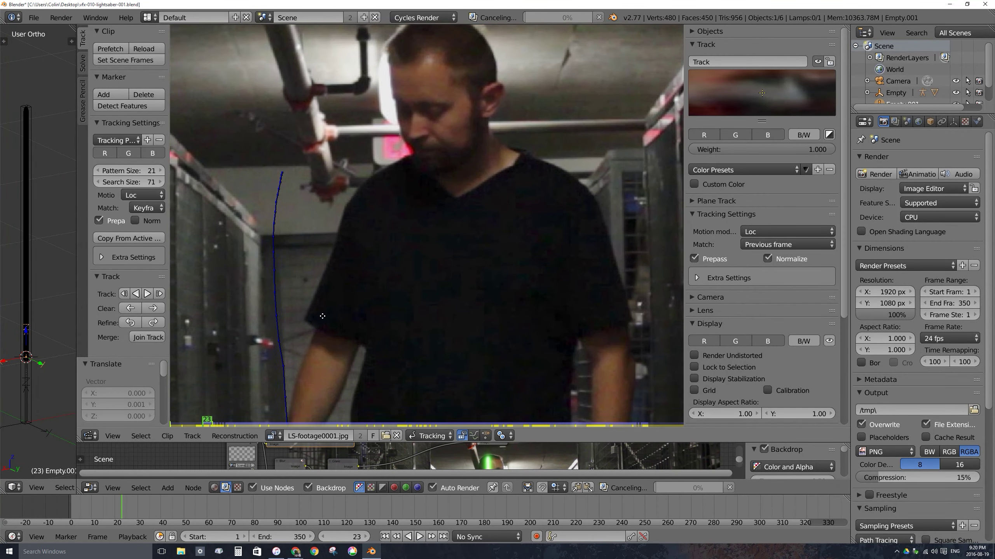
{"action": "scroll", "coordinate": [415, 155], "scroll_direction": "up", "scroll_amount": 3}
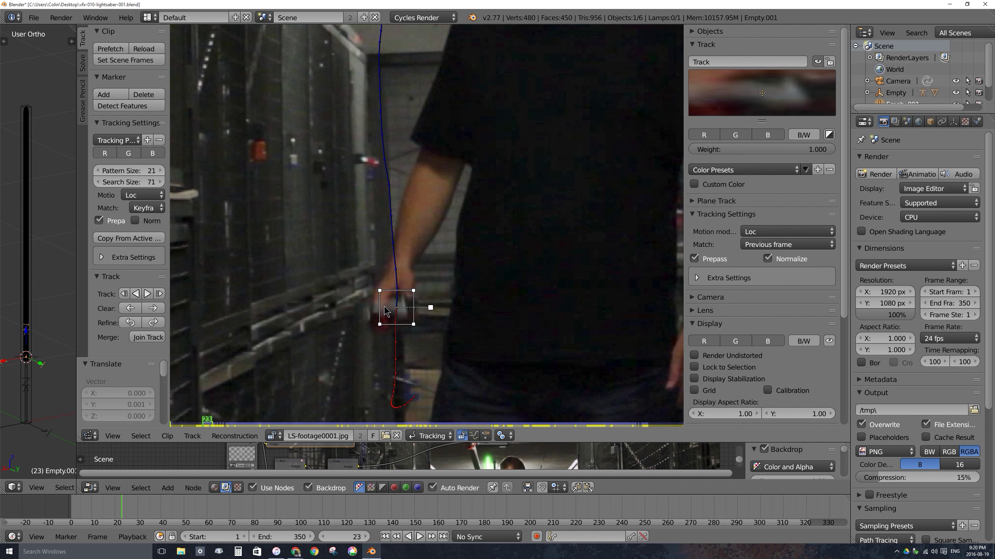
- Play and scrub the clip around frames 168 to 194 to examine the marker's fit during the two-handed hilt movement
{"action": "key", "text": "alt+a"}
{"action": "left_click", "coordinate": [397, 524]}
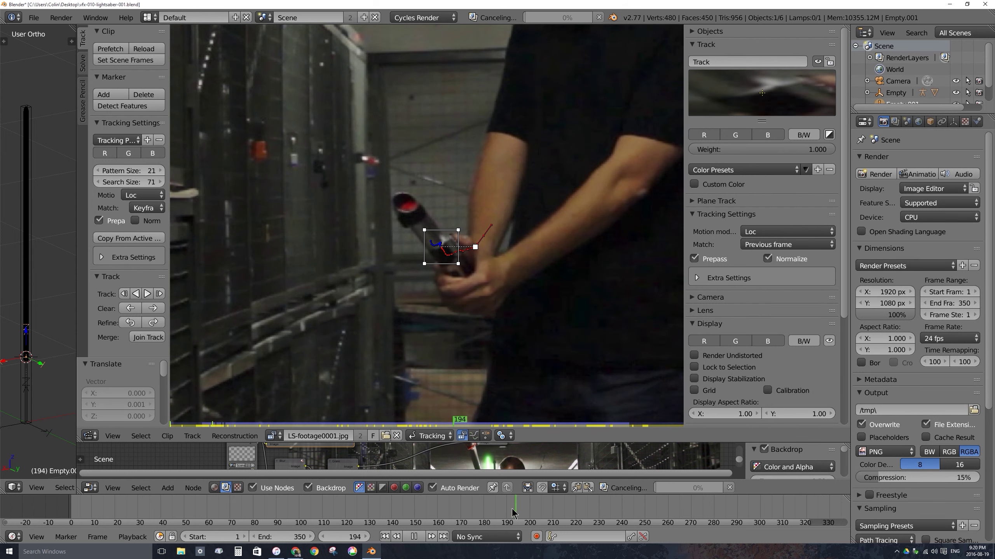
{"action": "left_click", "coordinate": [474, 514]}
{"action": "left_click", "coordinate": [474, 511]}
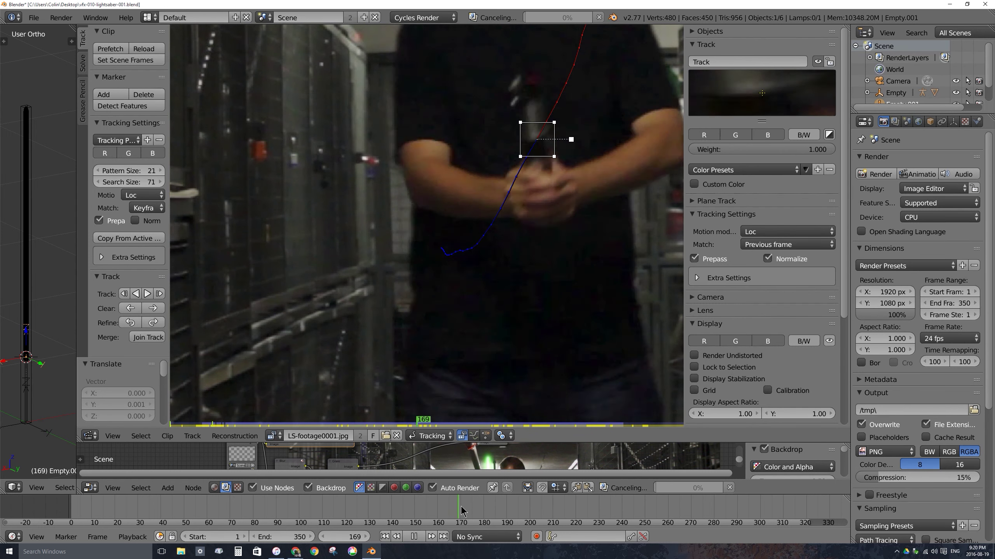
{"action": "left_click", "coordinate": [471, 510]}
{"action": "key", "text": "alt+a"}
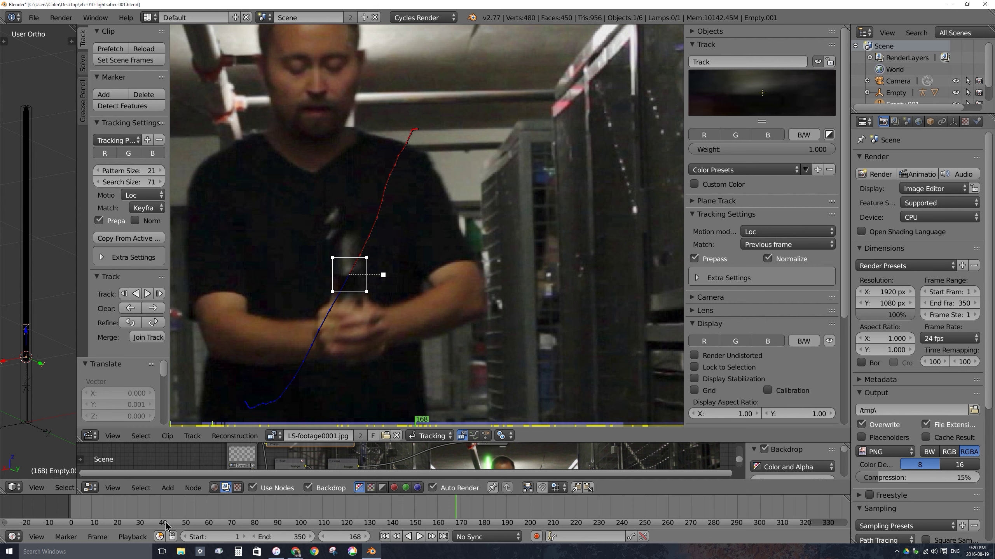
- Return to frame 1, deselect the existing marker, and add a second tracking marker on the hilt just below it
{"action": "left_click", "coordinate": [83, 508]}
{"action": "key", "text": "alt+a"}
{"action": "left_click", "coordinate": [74, 510]}
{"action": "key", "text": "alt+a"}
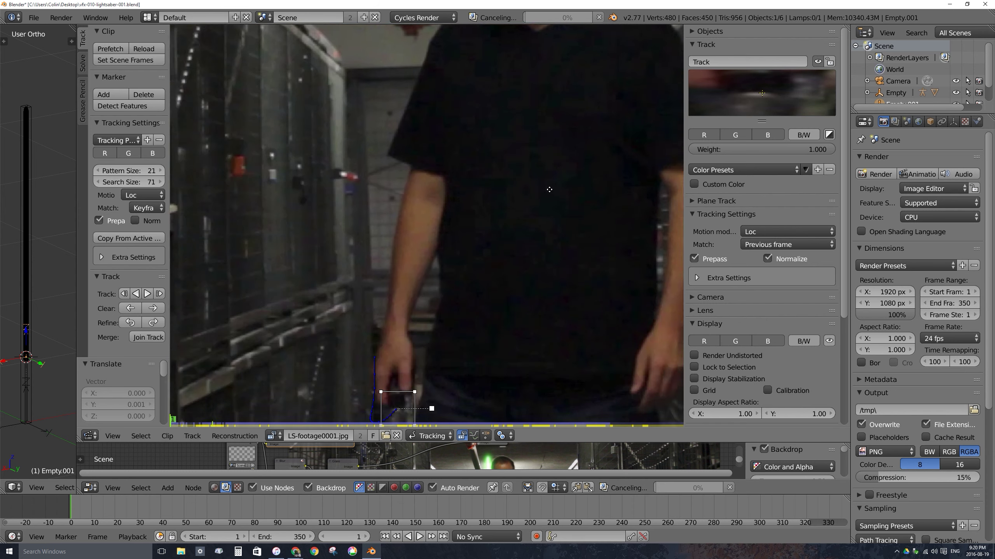
{"action": "middle_click_drag", "start_coordinate": [423, 284], "coordinate": [369, 141]}
{"action": "key", "text": "a"}
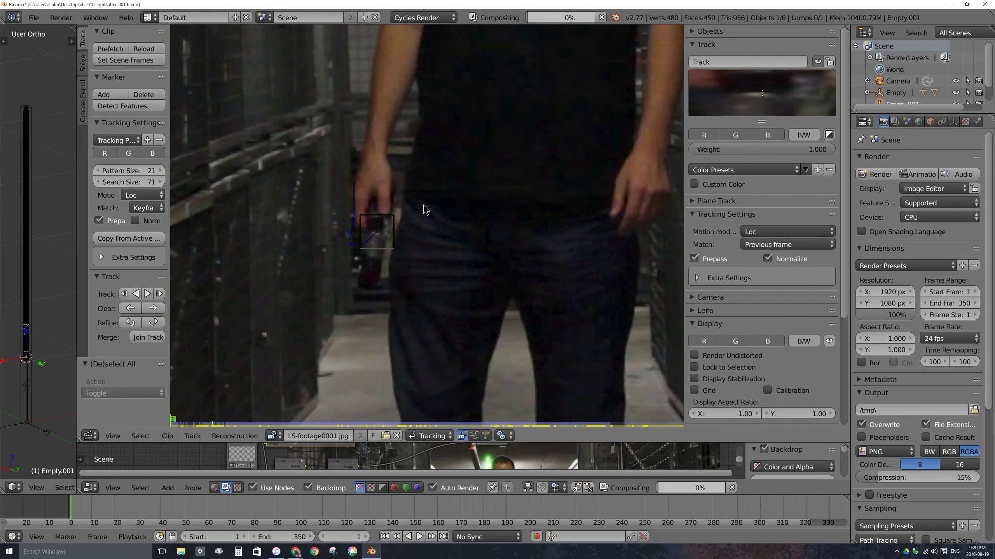
{"action": "left_click", "coordinate": [372, 258], "text": "ctrl"}
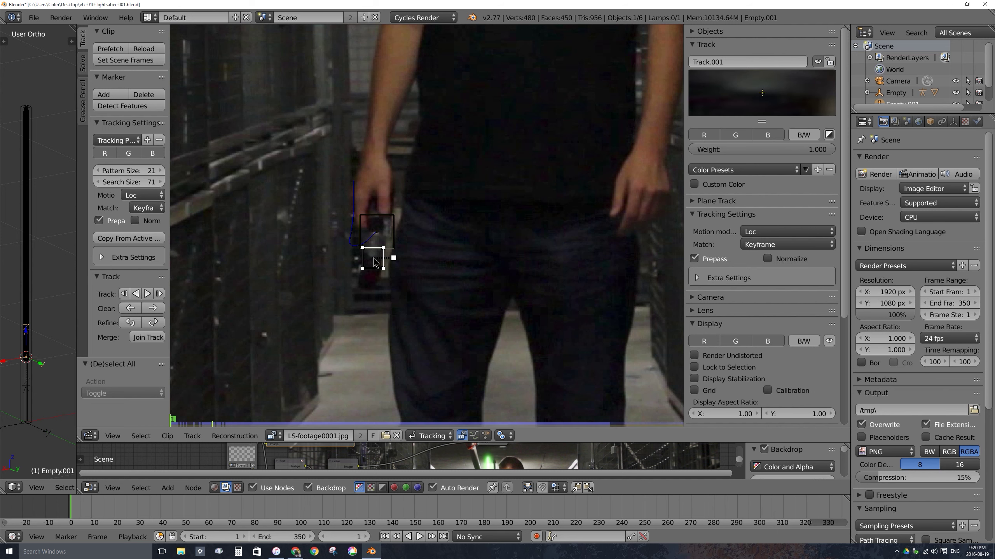
- Fine-tune the new marker's size and position on the lower part of the hilt at frame 1
{"action": "scroll", "coordinate": [376, 273], "scroll_direction": "up", "scroll_amount": 4}
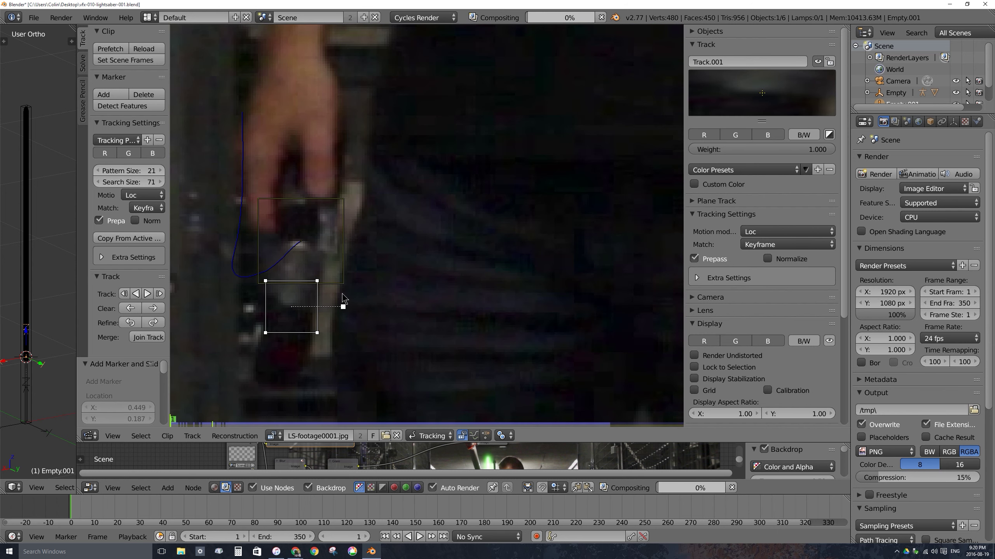
{"action": "key", "text": "s"}
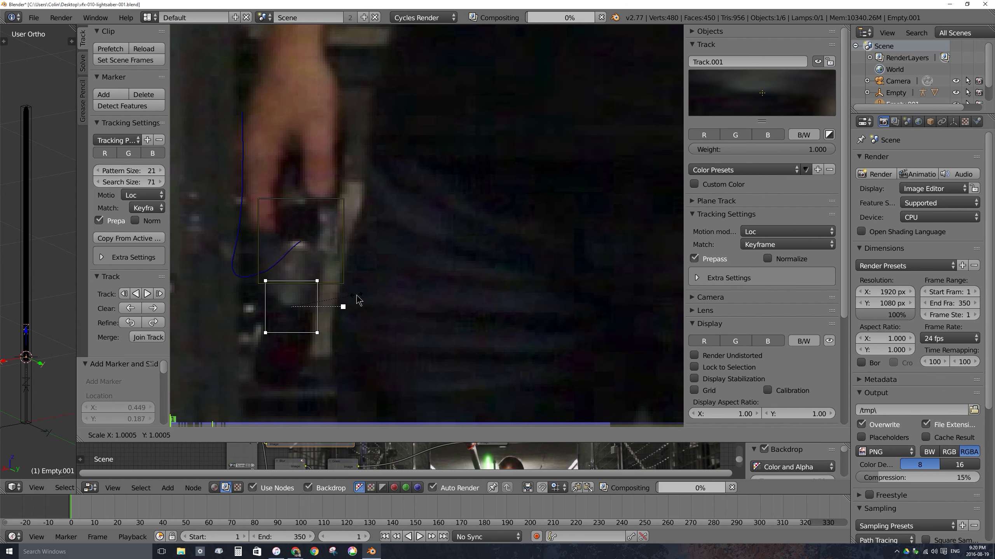
{"action": "left_click", "coordinate": [340, 307]}
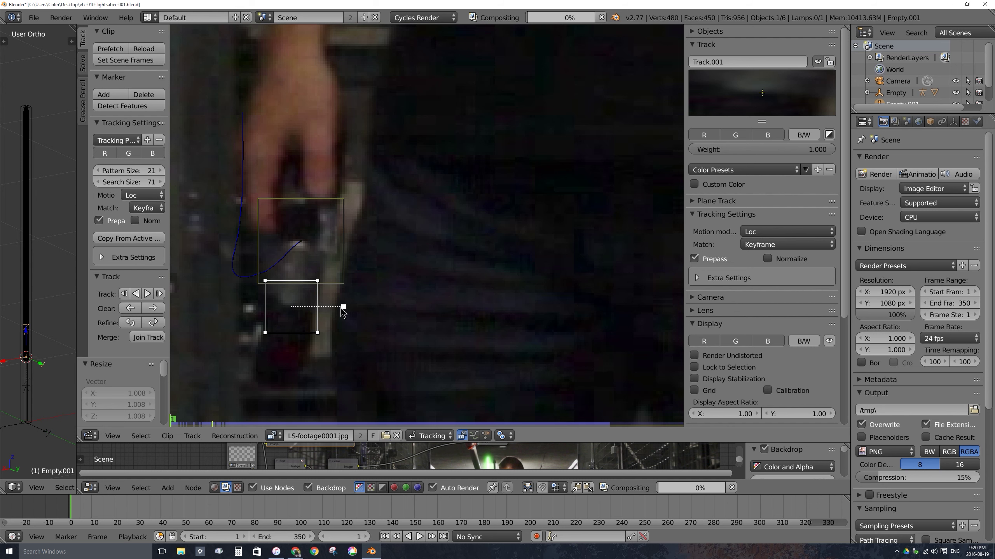
{"action": "key", "text": "g"}
{"action": "left_click", "coordinate": [340, 311]}
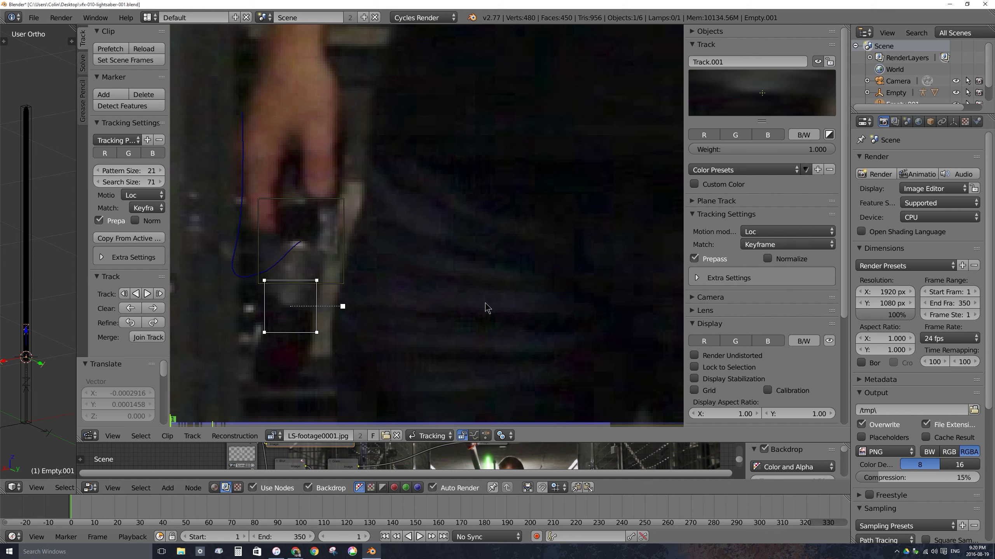
- Advance to frame 3 and move the second marker back onto its spot on the hilt
{"action": "key", "text": "Right"}
{"action": "key", "text": "Right"}
{"action": "left_click_drag", "start_coordinate": [272, 304], "coordinate": [260, 317]}
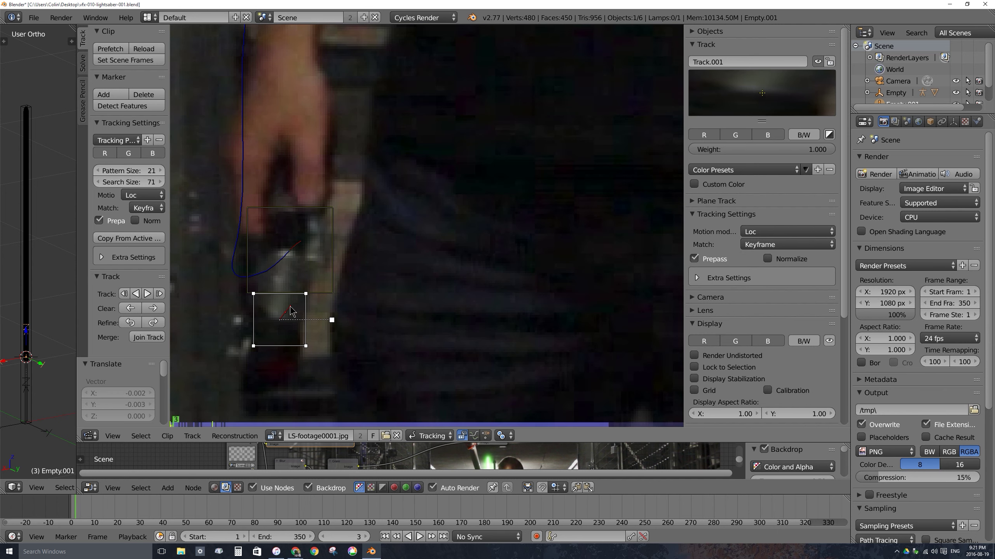
- Set the second marker's pattern match to Previous frame and enable Normalize
{"action": "left_click", "coordinate": [797, 242]}
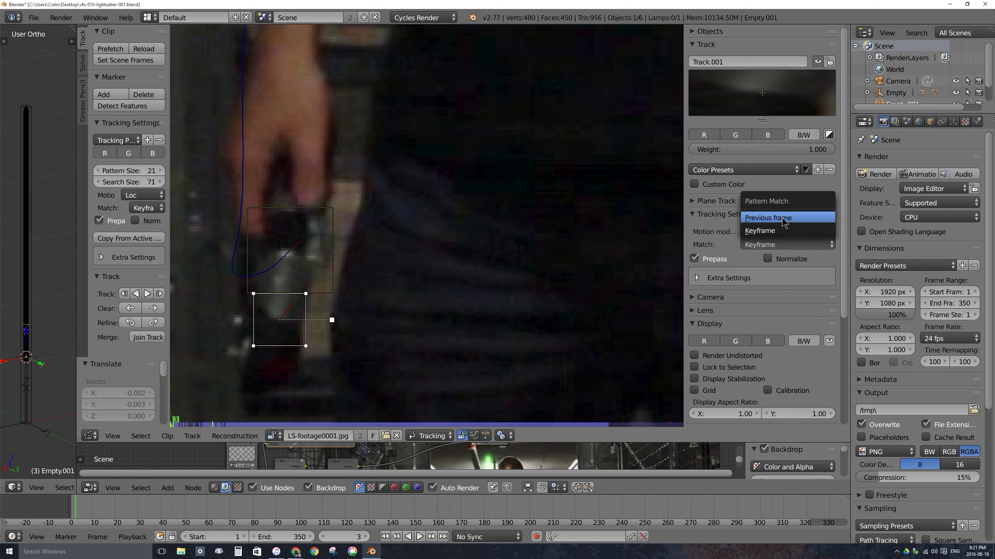
{"action": "left_click", "coordinate": [783, 218]}
{"action": "left_click", "coordinate": [767, 259]}
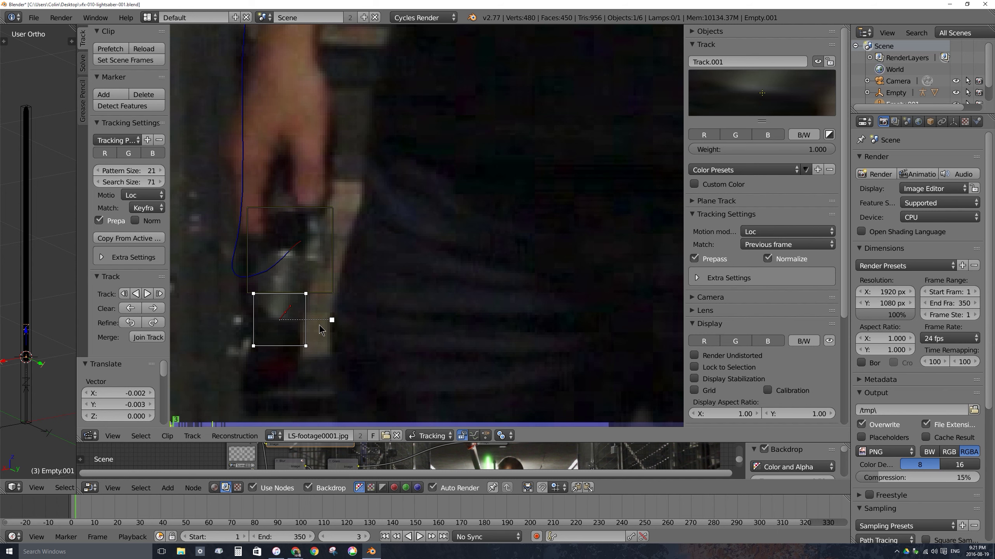
- Nudge the second marker at frame 3, and track it forward to frame 350, moving it back onto the hilt wherever it drifts
{"action": "key", "text": "g"}
{"action": "mouse_move", "coordinate": [303, 319]}
{"action": "left_mouse_down"}
{"action": "mouse_move", "coordinate": [339, 317]}
{"action": "mouse_move", "coordinate": [333, 289]}
{"action": "mouse_move", "coordinate": [322, 337]}
{"action": "mouse_move", "coordinate": [319, 311]}
{"action": "mouse_move", "coordinate": [336, 319]}
{"action": "mouse_move", "coordinate": [318, 314]}
{"action": "left_mouse_up"}
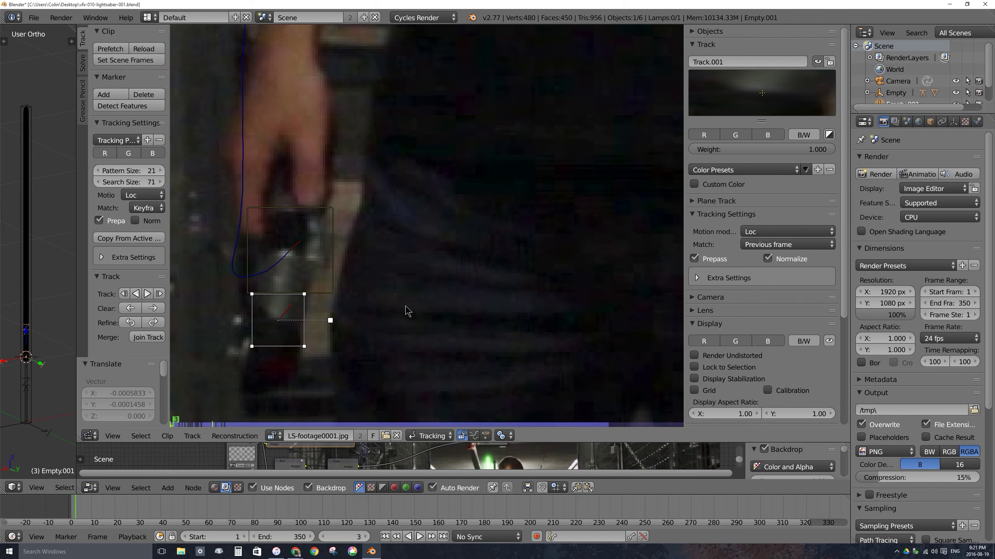
{"action": "key", "text": "ctrl+t"}
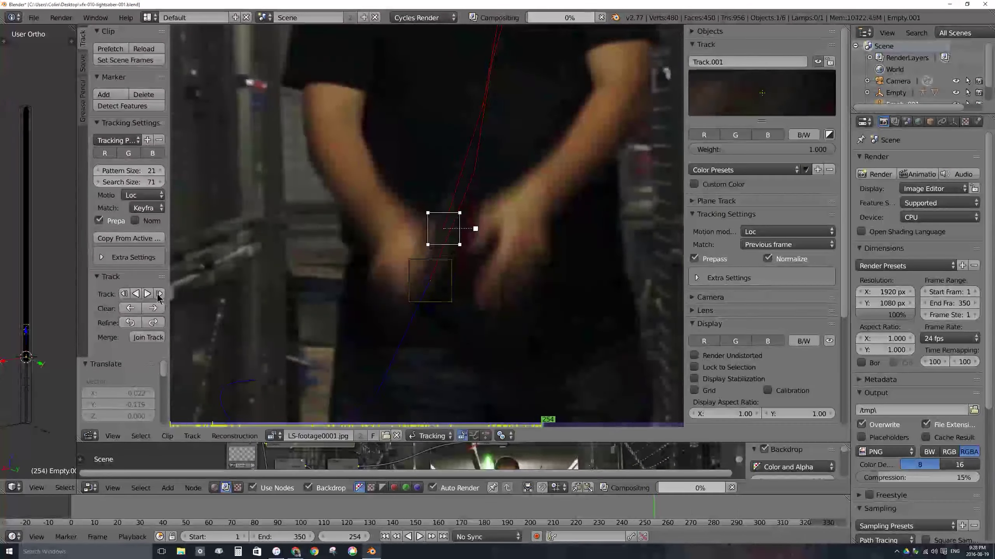
{"action": "mouse_move", "coordinate": [345, 363]}
{"action": "left_mouse_down"}
{"action": "mouse_move", "coordinate": [331, 391]}
{"action": "mouse_move", "coordinate": [289, 382]}
{"action": "mouse_move", "coordinate": [353, 301]}
{"action": "mouse_move", "coordinate": [462, 286]}
{"action": "mouse_move", "coordinate": [397, 214]}
{"action": "left_mouse_up"}
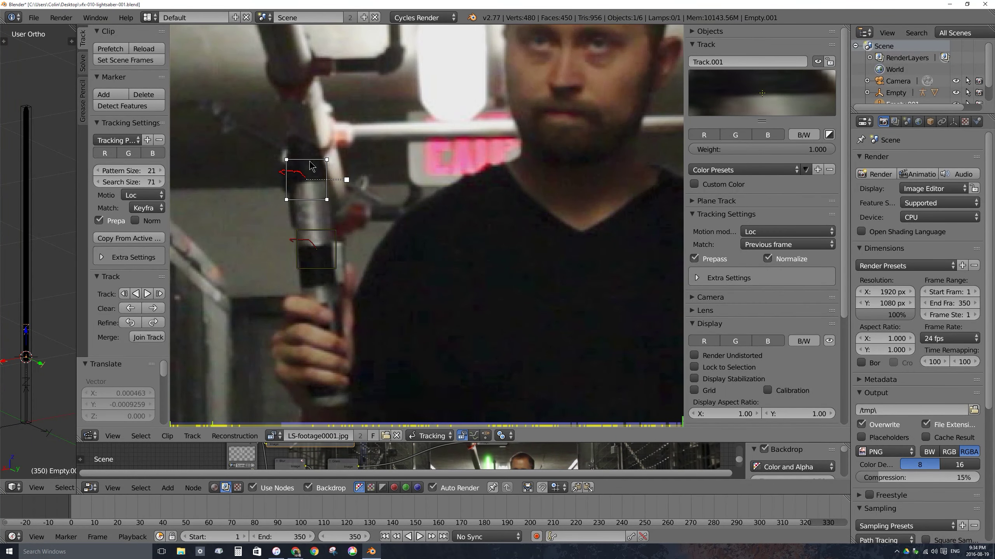
- Select both hilt markers and return to the start of the clip
{"action": "scroll", "coordinate": [407, 290], "scroll_direction": "down", "scroll_amount": 6}
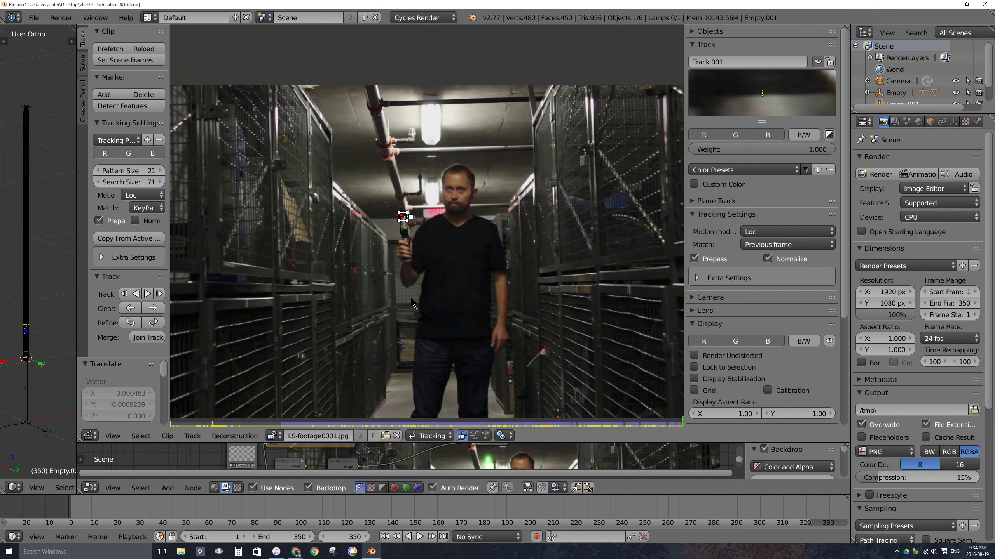
{"action": "scroll", "coordinate": [411, 297], "scroll_direction": "up", "scroll_amount": 2}
{"action": "key", "text": "a"}
{"action": "key", "text": "a"}
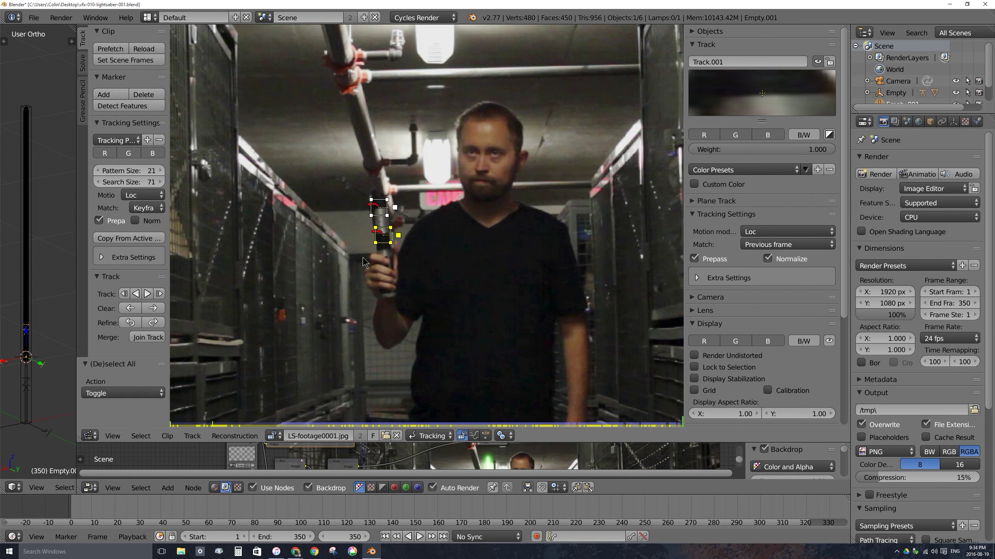
{"action": "left_click_drag", "start_coordinate": [200, 502], "coordinate": [74, 503]}
{"action": "scroll", "coordinate": [397, 259], "scroll_direction": "down", "scroll_amount": 2}
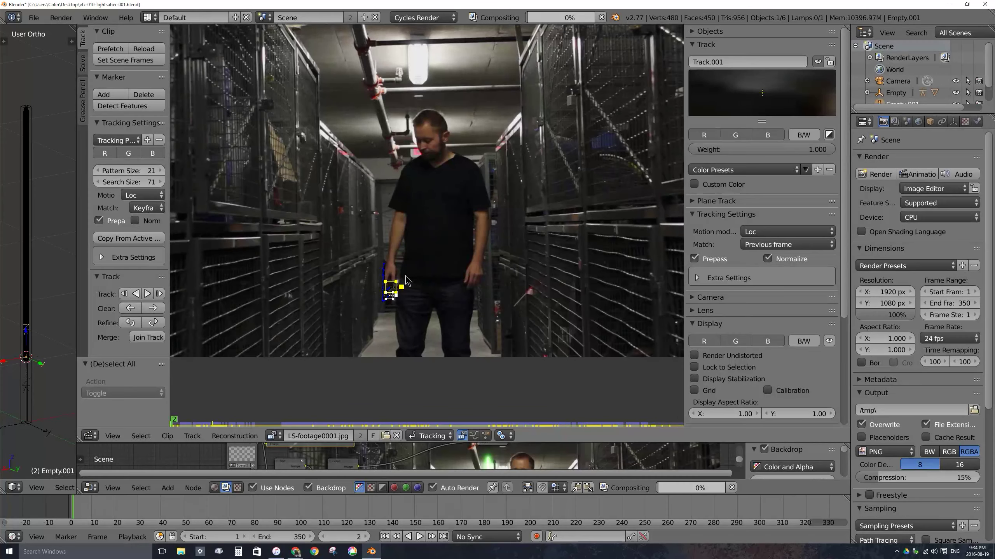
- Play and scrub the clip to examine how closely both markers follow the moving hilt
{"action": "key", "text": "alt+a"}
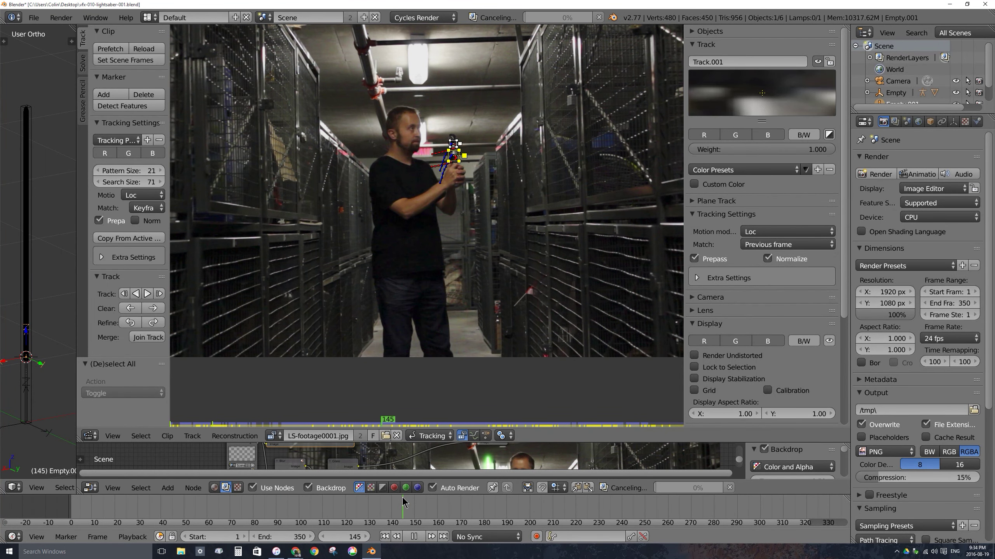
{"action": "left_click_drag", "start_coordinate": [485, 501], "coordinate": [419, 505]}
{"action": "key", "text": "alt+a"}
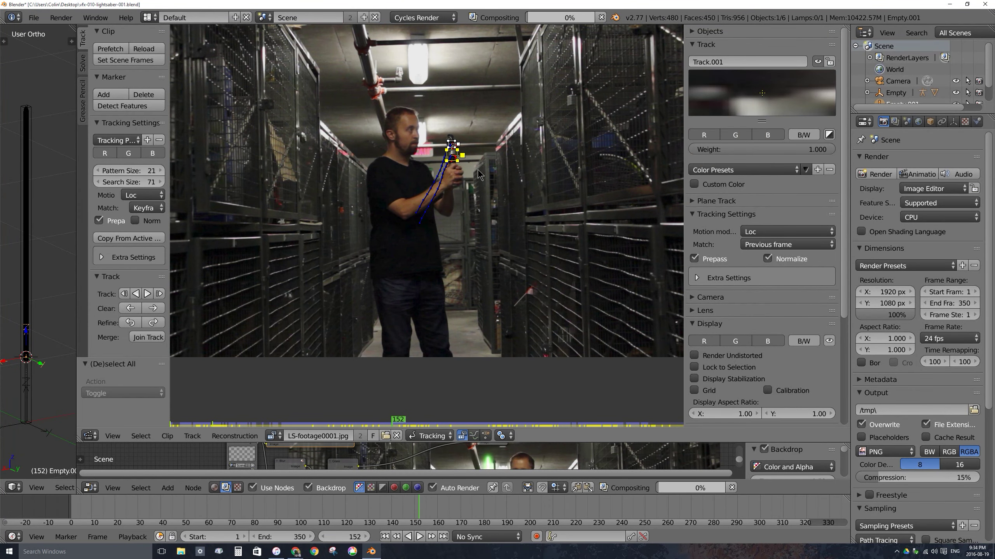
{"action": "left_click_drag", "start_coordinate": [391, 506], "coordinate": [122, 509]}
{"action": "key", "text": "alt+a"}
{"action": "key", "text": "alt+a"}
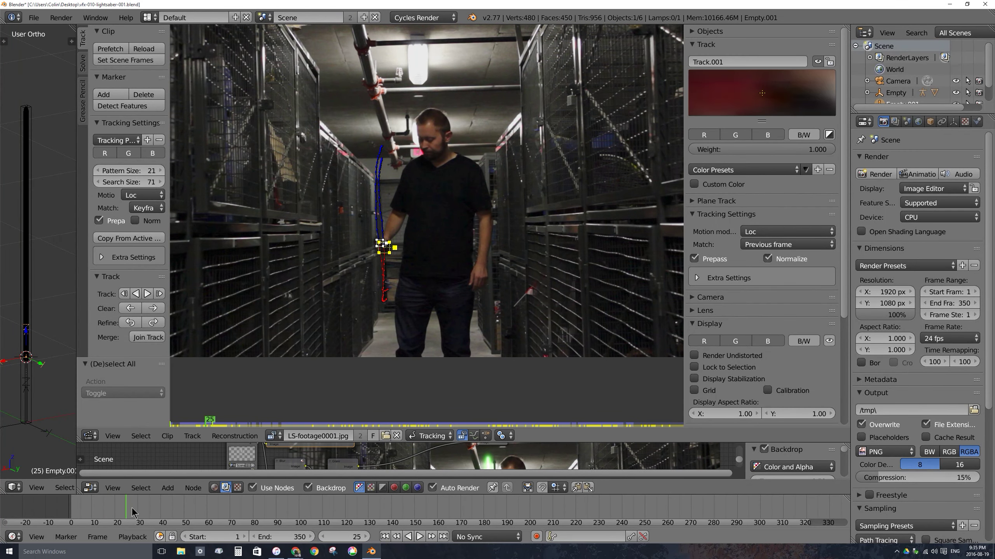
{"action": "key", "text": "alt+a"}
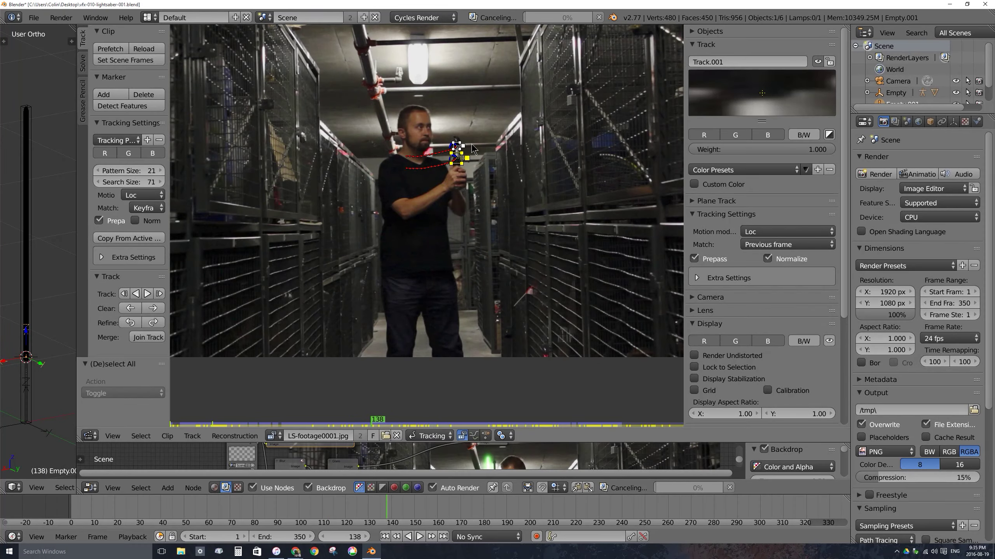
{"action": "key", "text": "alt+a"}
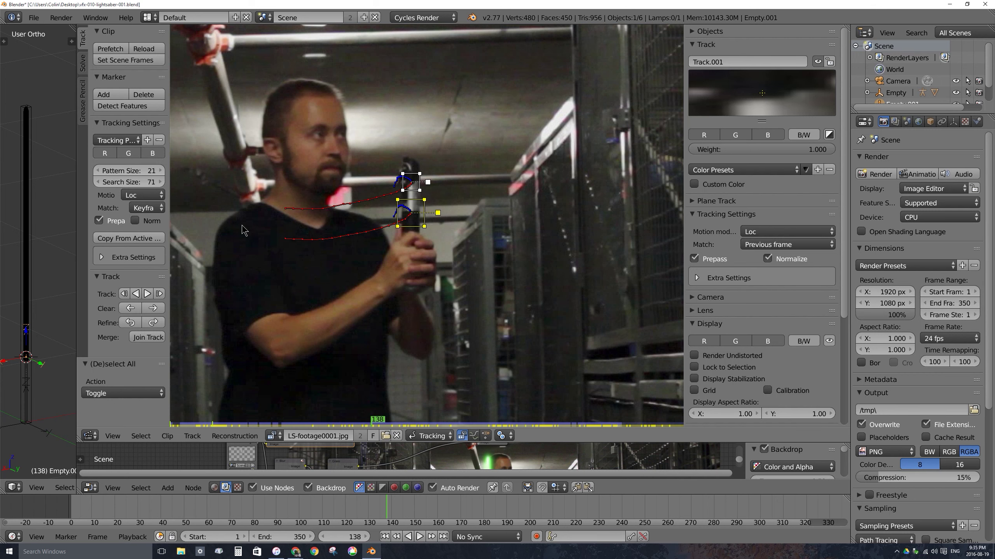
- Link an empty to each of the two selected hilt tracks
{"action": "key", "text": "t"}
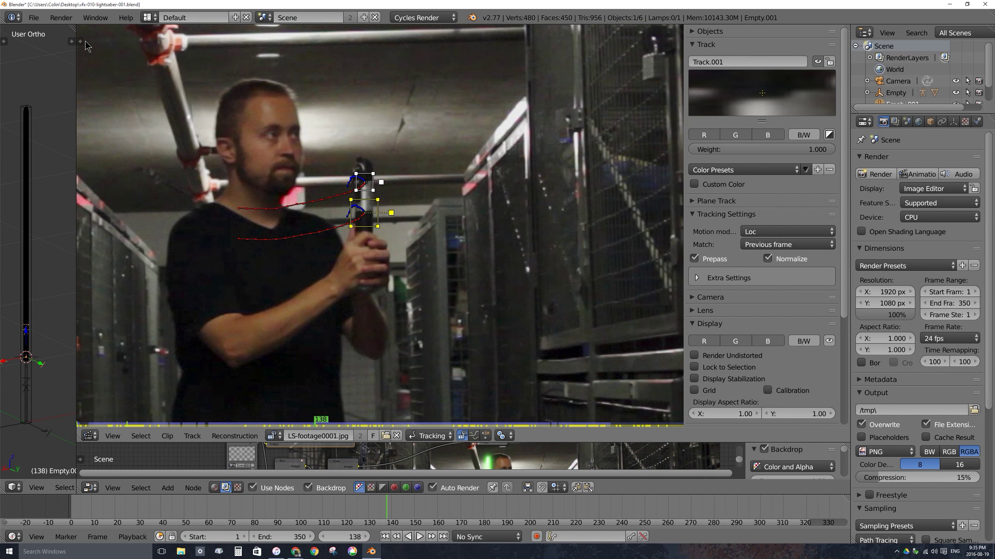
{"action": "key", "text": "t"}
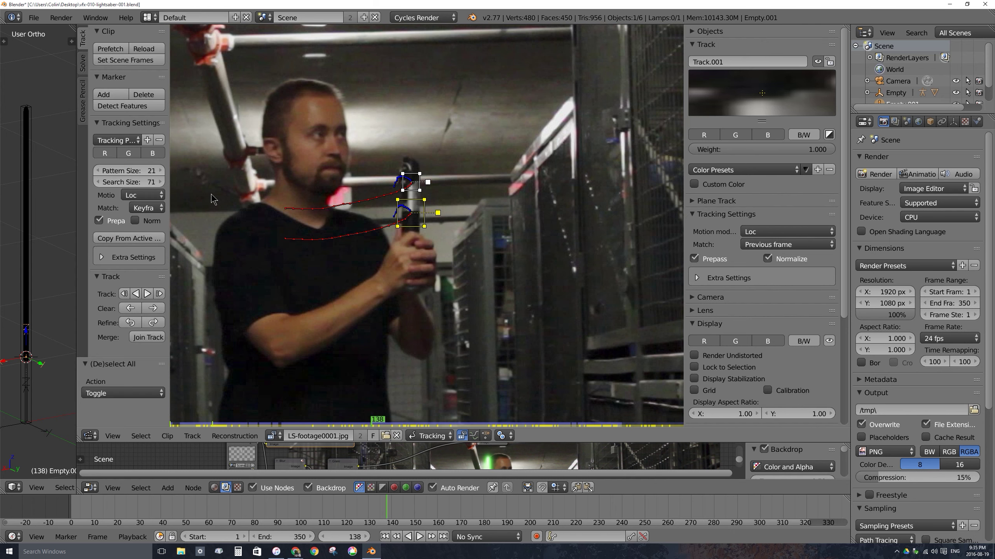
{"action": "left_click", "coordinate": [83, 64]}
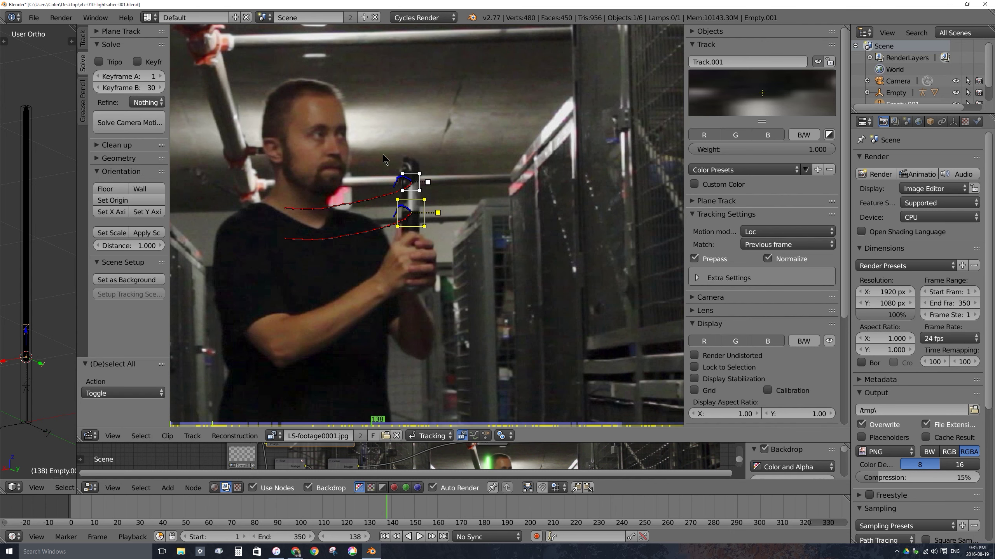
{"action": "left_click", "coordinate": [112, 158]}
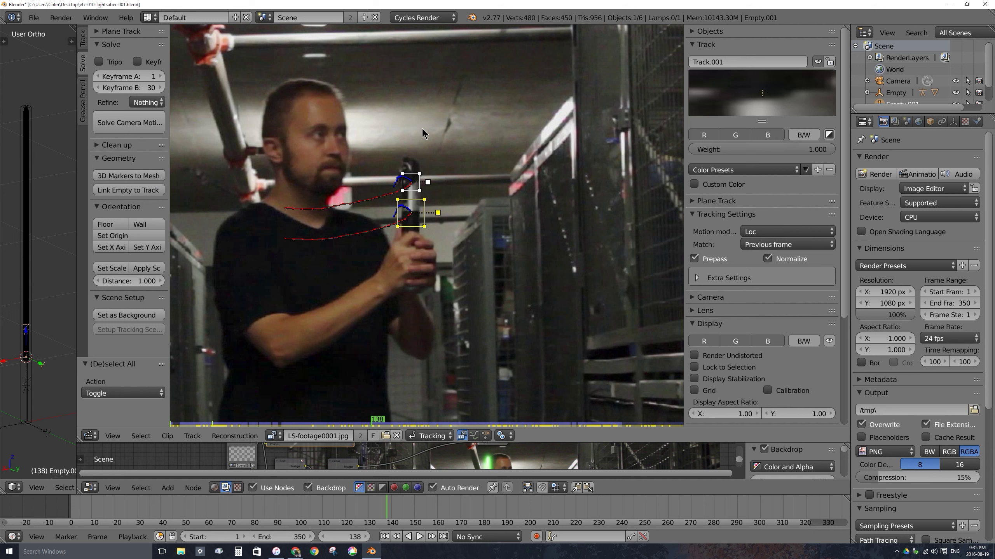
{"action": "left_click", "coordinate": [118, 191]}
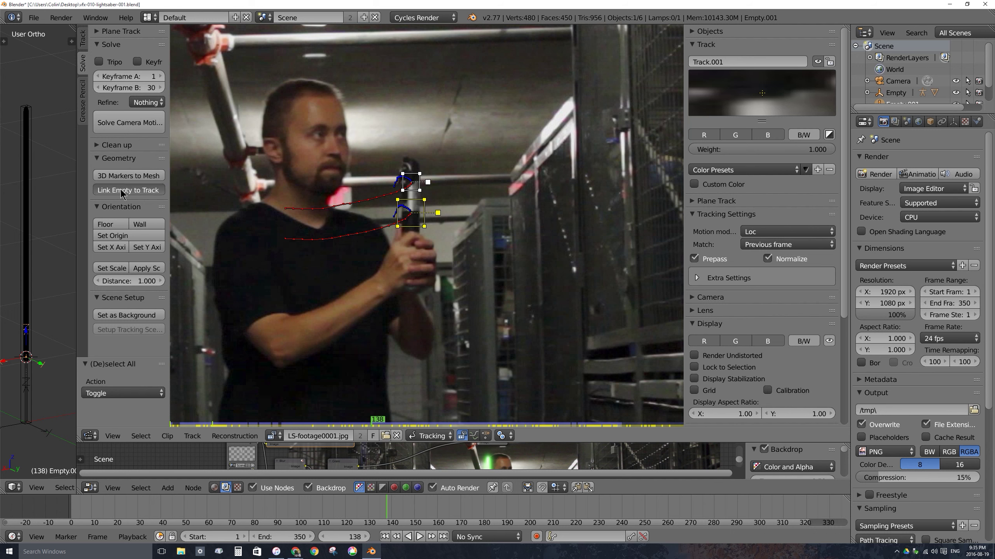
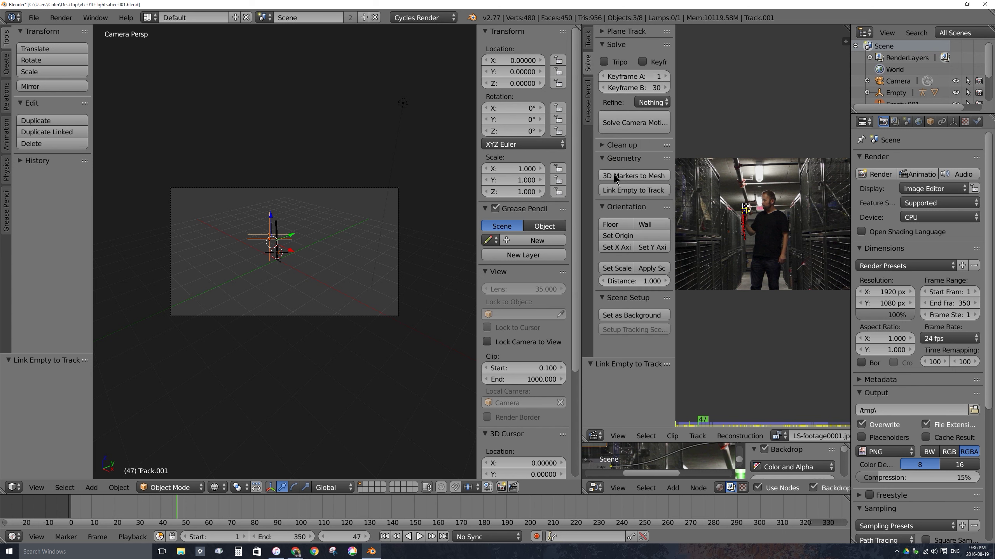
- Play the clip in camera view to examine how the two linked empties move with the tracked hilt
{"action": "key", "text": "t"}
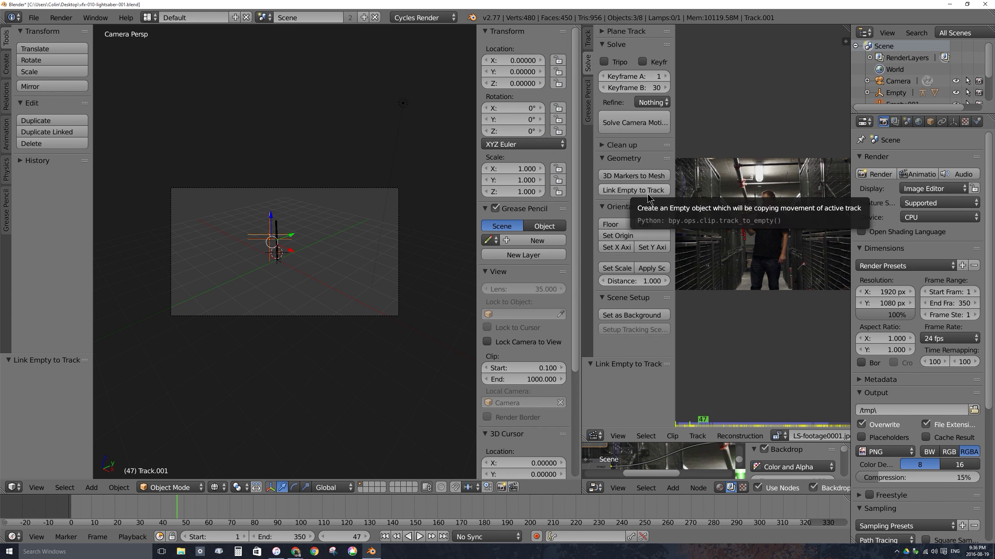
{"action": "left_click", "coordinate": [151, 509]}
{"action": "key", "text": "alt+a"}
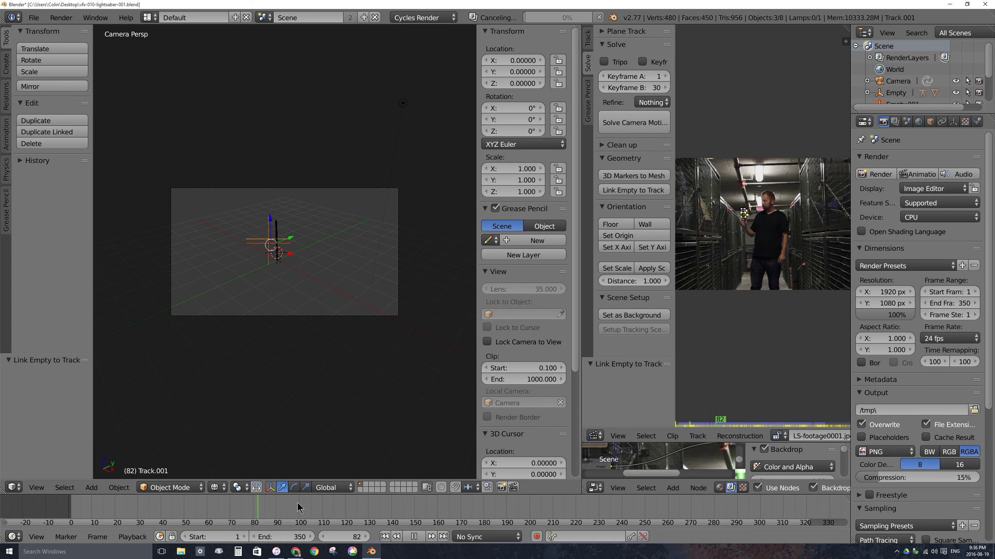
{"action": "key", "text": "alt+a"}
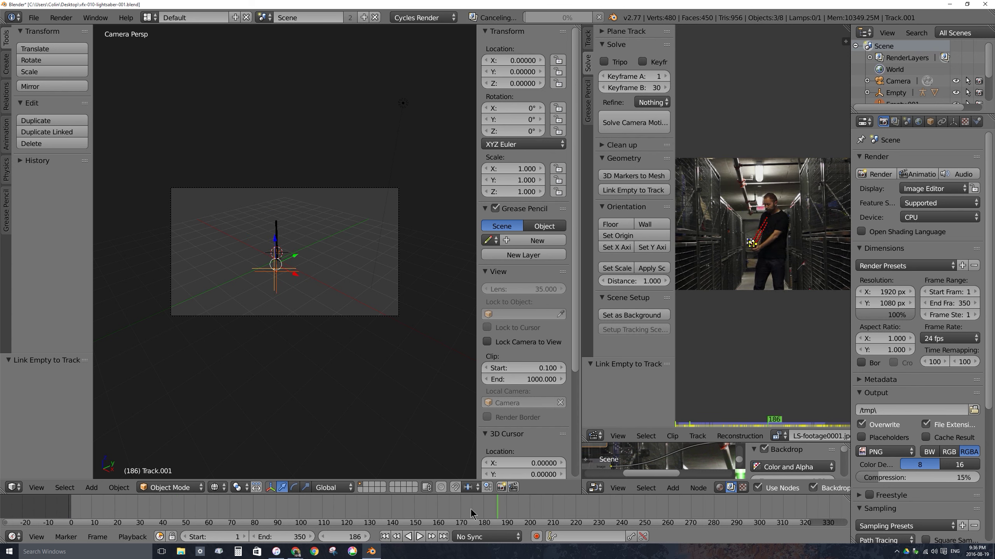
- Select the blade's two empties and a linked track empty in turn, and compare them with the hilt markers in the footage
{"action": "right_click", "coordinate": [287, 255]}
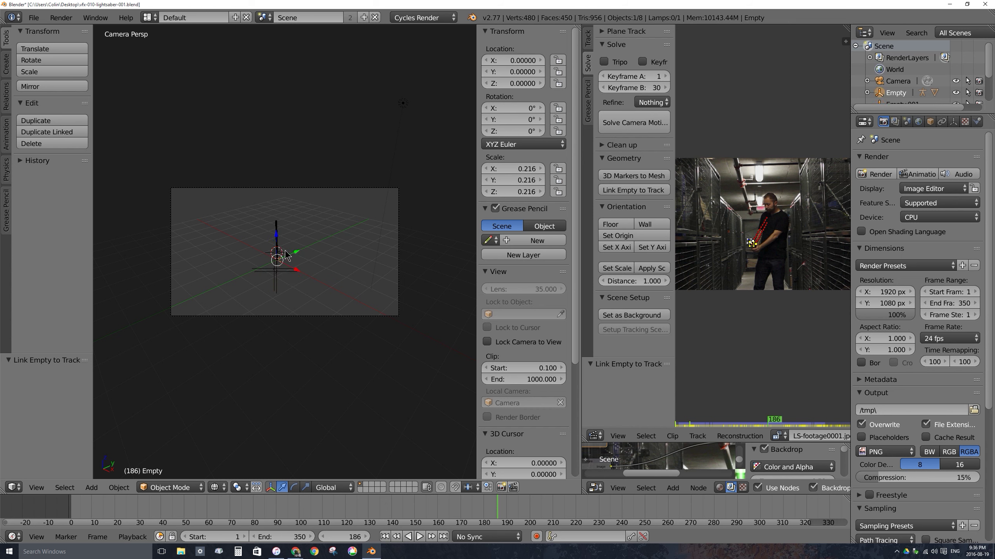
{"action": "right_click", "coordinate": [287, 257]}
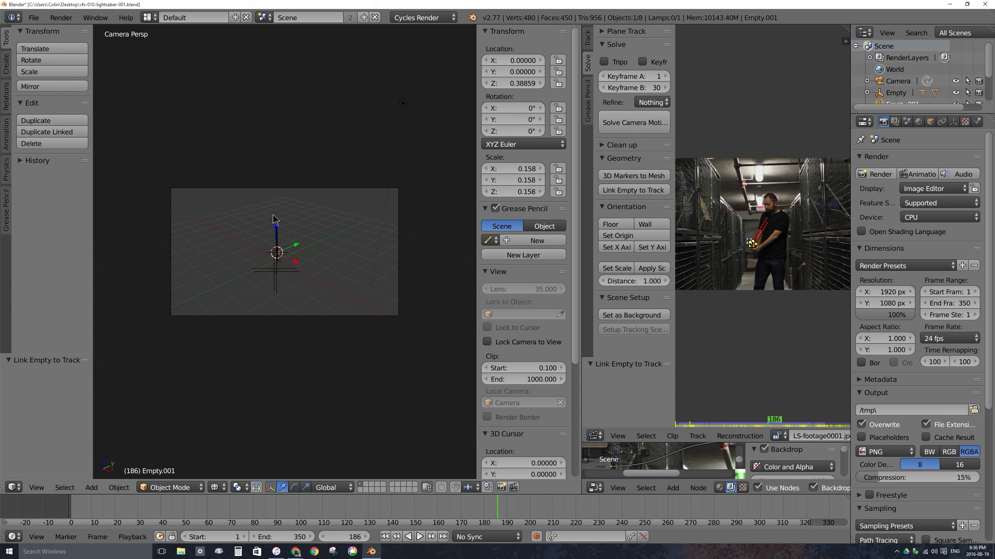
{"action": "right_click", "coordinate": [284, 272]}
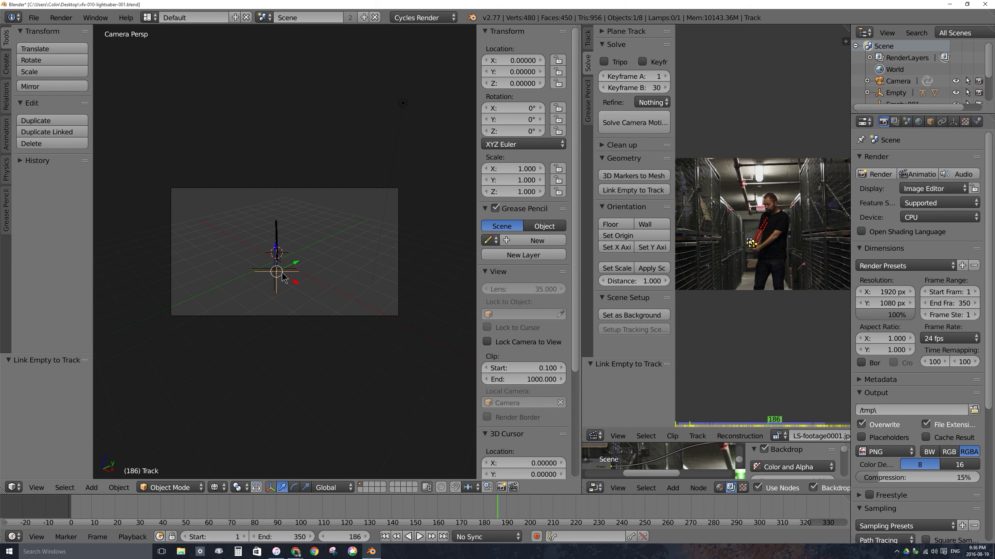
{"action": "middle_click_drag", "start_coordinate": [283, 277], "coordinate": [337, 296]}
{"action": "key", "text": "KP_0"}
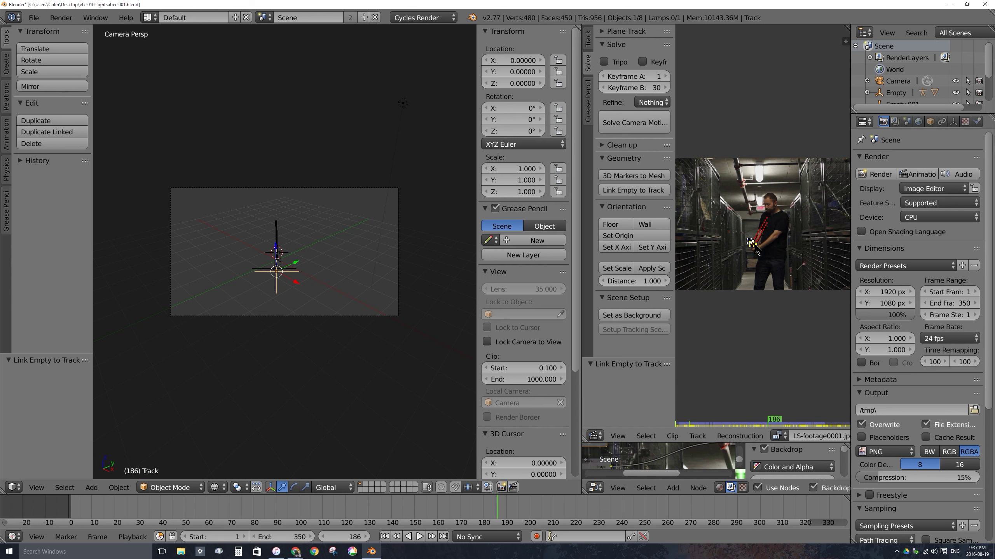
{"action": "scroll", "coordinate": [756, 251], "scroll_direction": "up", "scroll_amount": 4}
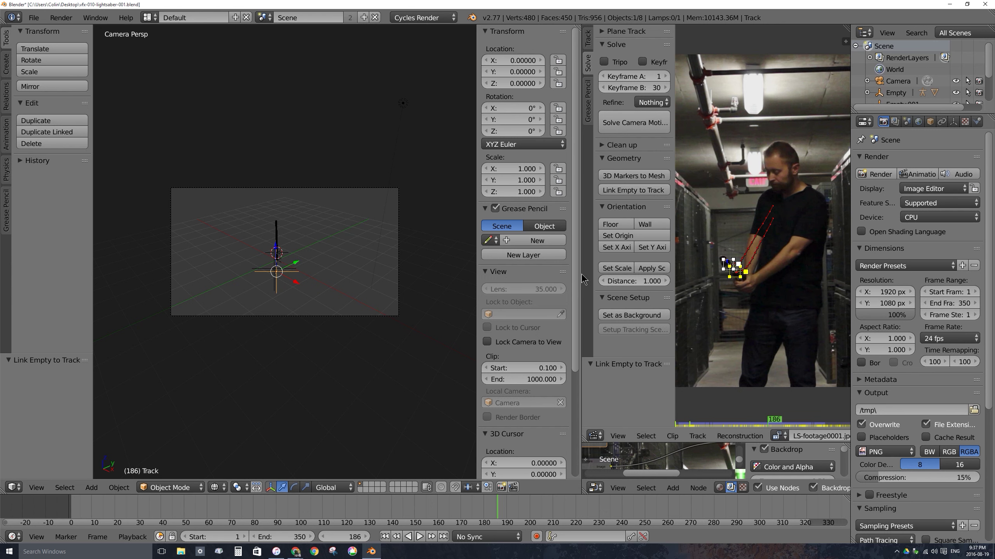
- Snap the 3D cursor to the Track empty linked to the lower hilt track
{"action": "middle_click_drag", "start_coordinate": [262, 267], "coordinate": [341, 315]}
{"action": "scroll", "coordinate": [342, 316], "scroll_direction": "up", "scroll_amount": 3}
{"action": "middle_click_drag", "start_coordinate": [378, 371], "coordinate": [280, 304], "text": "shift"}
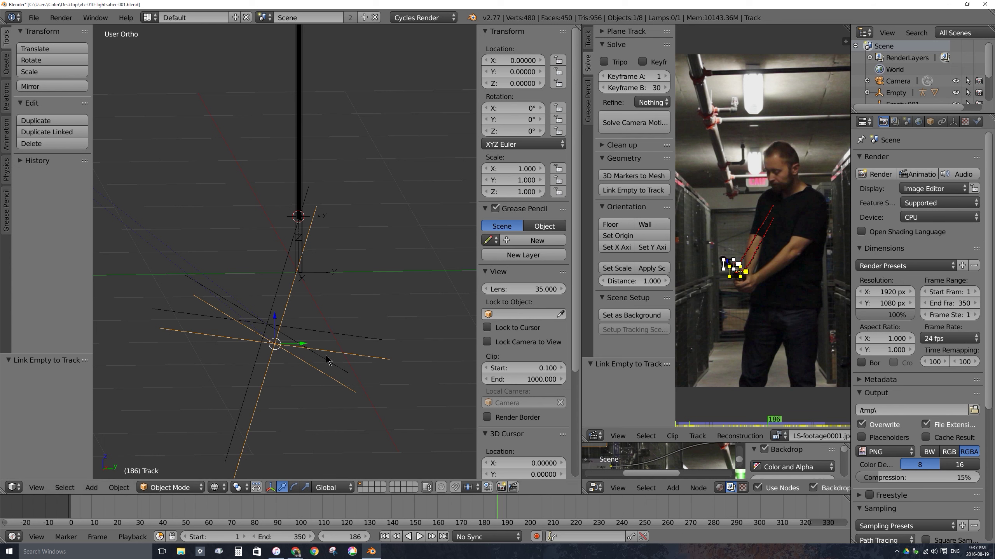
{"action": "key", "text": "shift+s"}
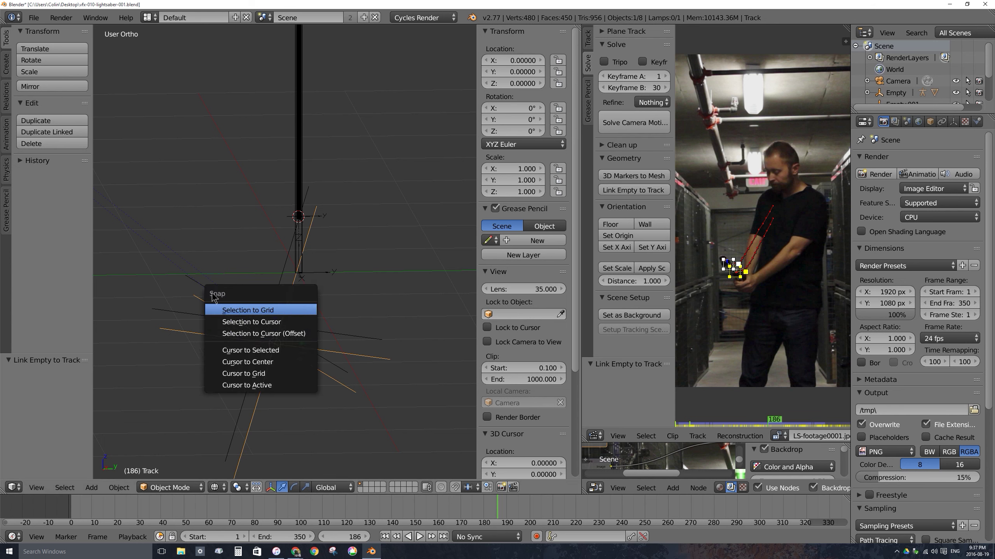
{"action": "left_click", "coordinate": [246, 351]}
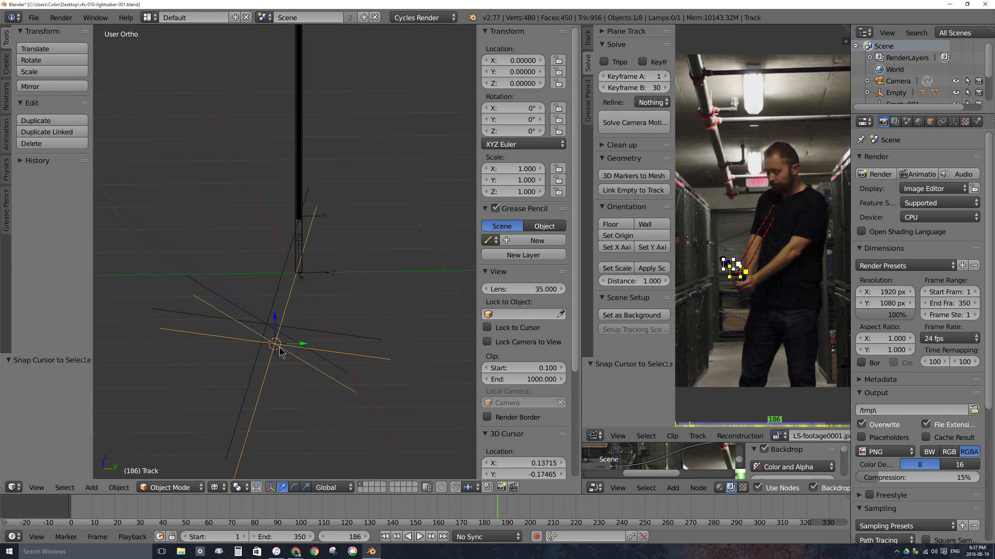
- Snap the empty at the blade's base to the 3D cursor on the Track empty, and check the blade in solid shading
{"action": "right_click", "coordinate": [319, 276]}
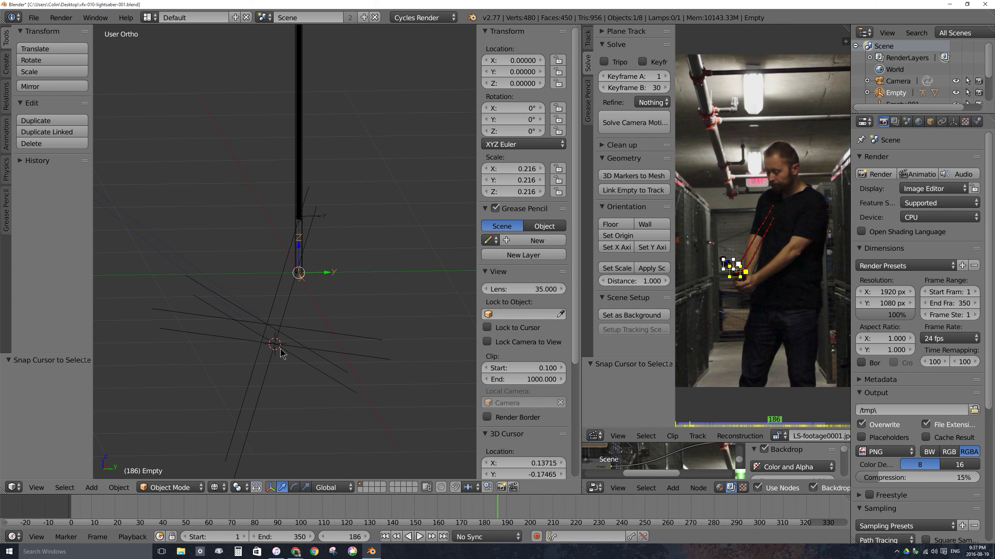
{"action": "right_click", "coordinate": [324, 356]}
{"action": "right_click", "coordinate": [324, 279]}
{"action": "key", "text": "shift+s"}
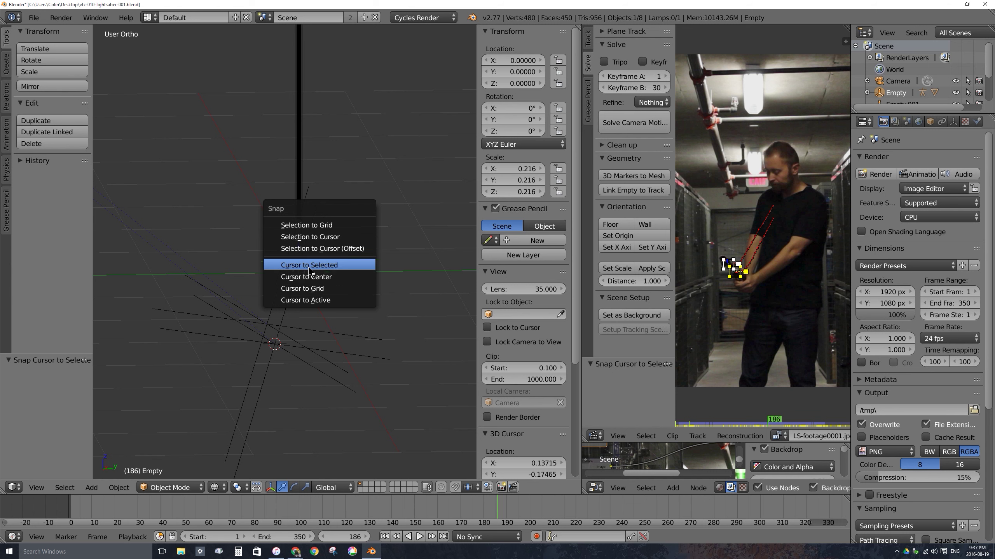
{"action": "left_click", "coordinate": [330, 238]}
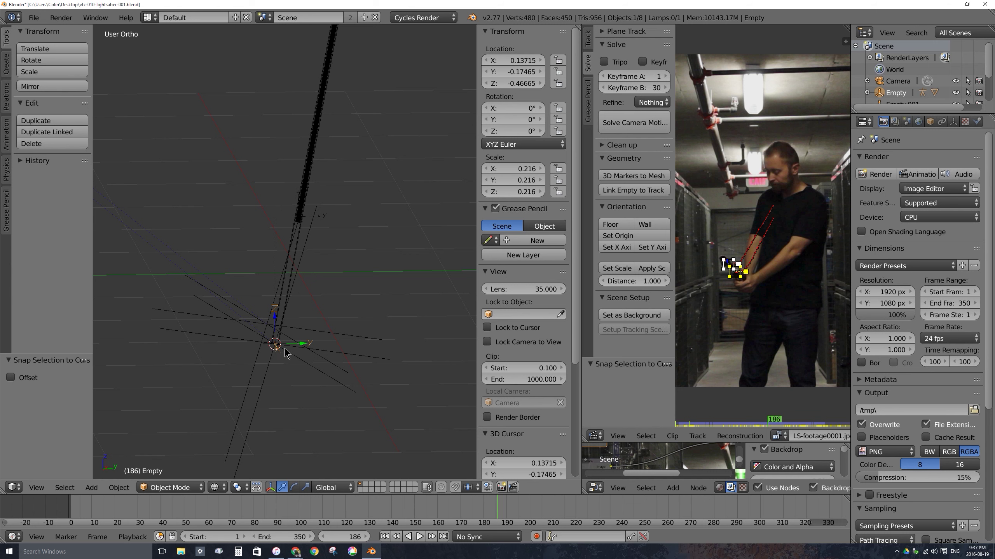
{"action": "key", "text": "z"}
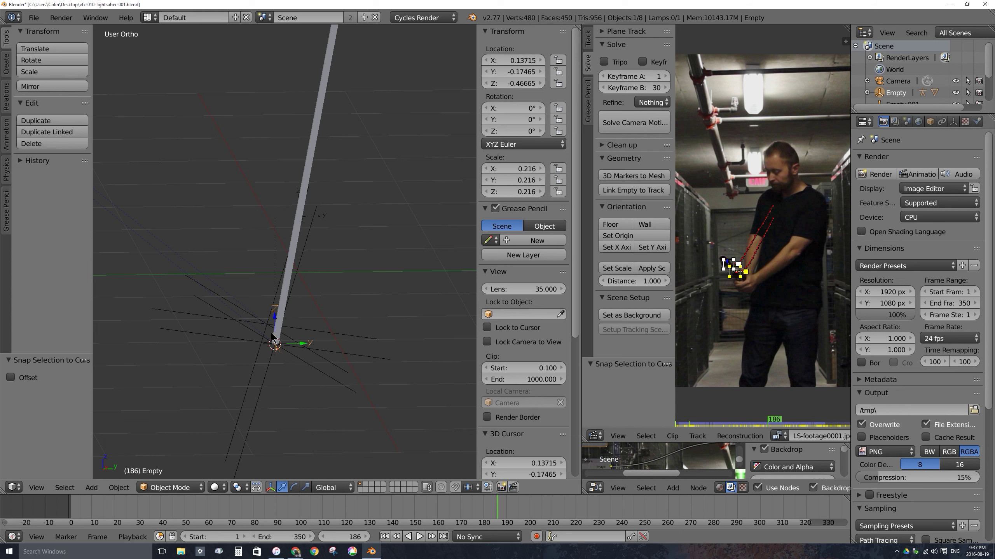
{"action": "key", "text": "z"}
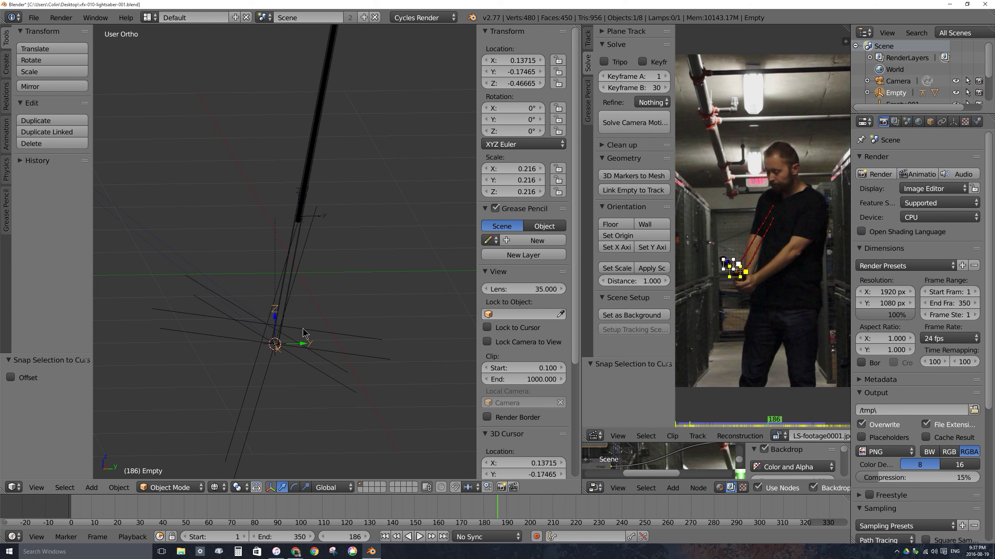
- Snap the 3D cursor to the Track.001 empty, and snap the blade's upper empty, Empty.001, onto it
{"action": "right_click", "coordinate": [310, 333]}
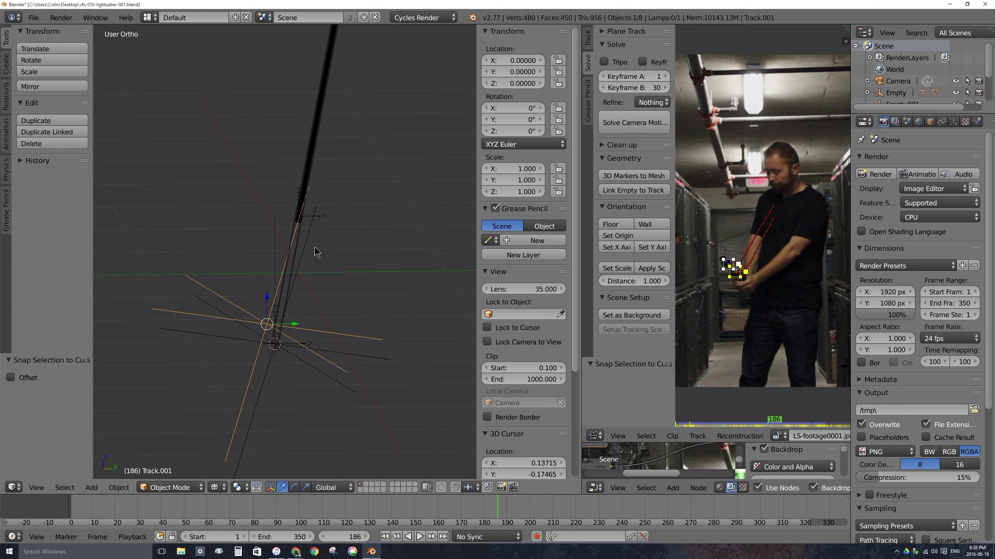
{"action": "key", "text": "shift+s"}
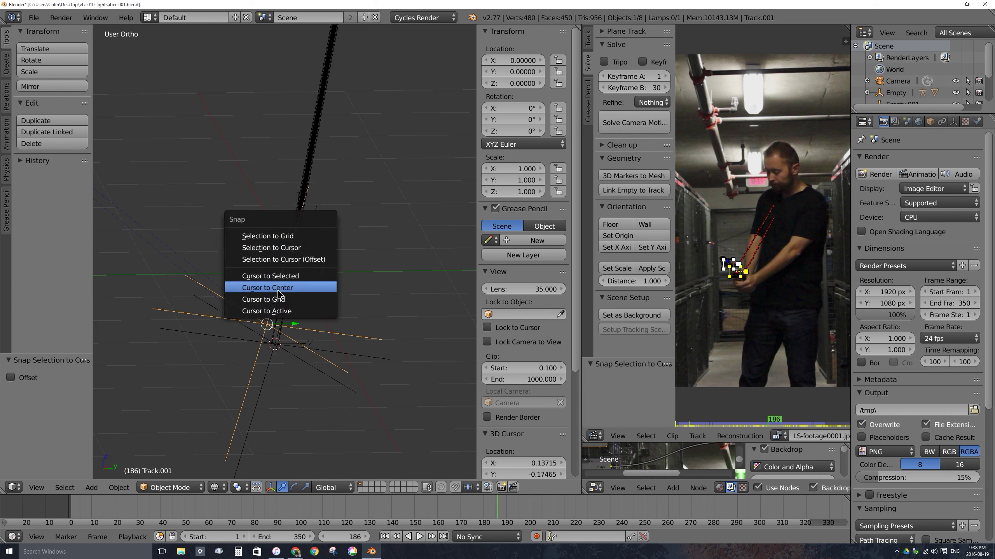
{"action": "left_click", "coordinate": [310, 277]}
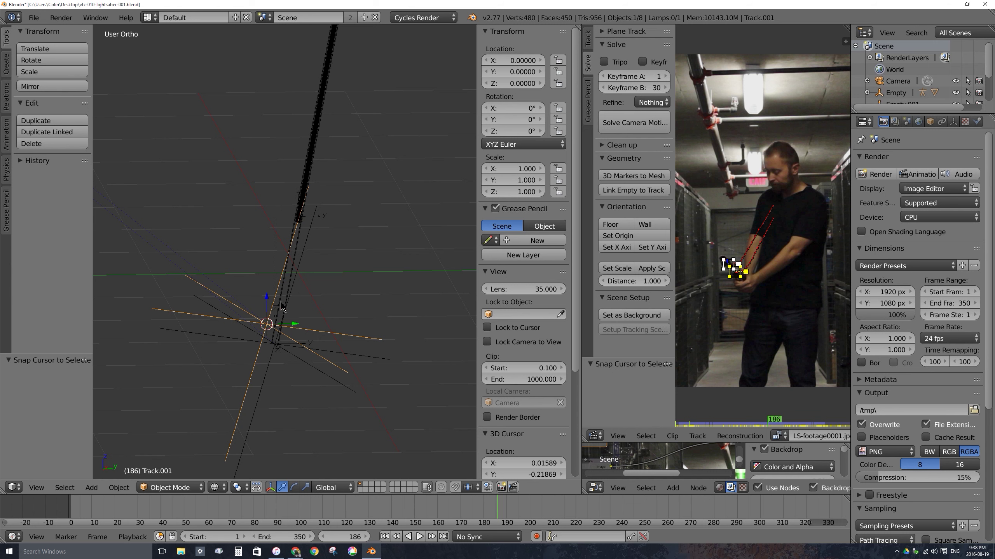
{"action": "right_click", "coordinate": [304, 233]}
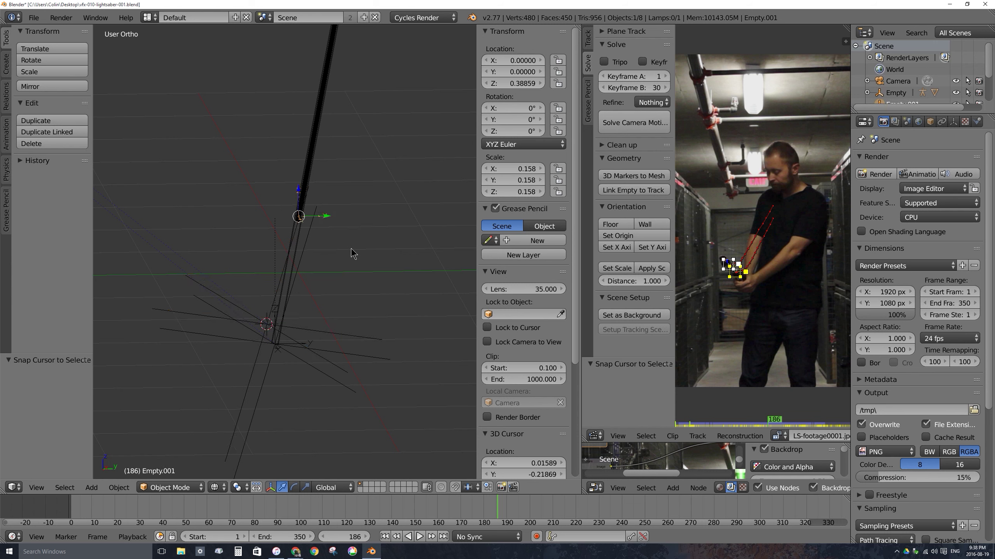
{"action": "key", "text": "shift+s"}
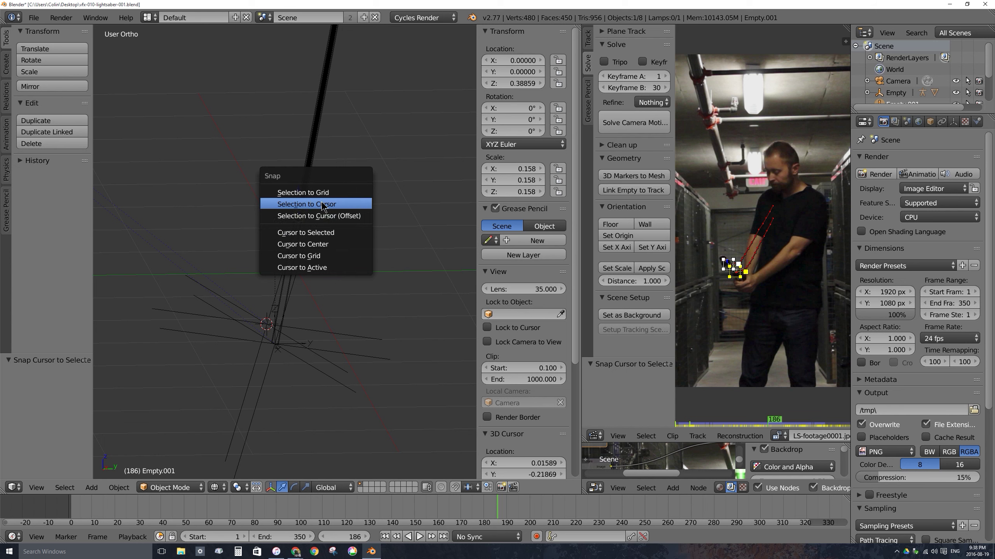
{"action": "left_click", "coordinate": [356, 205]}
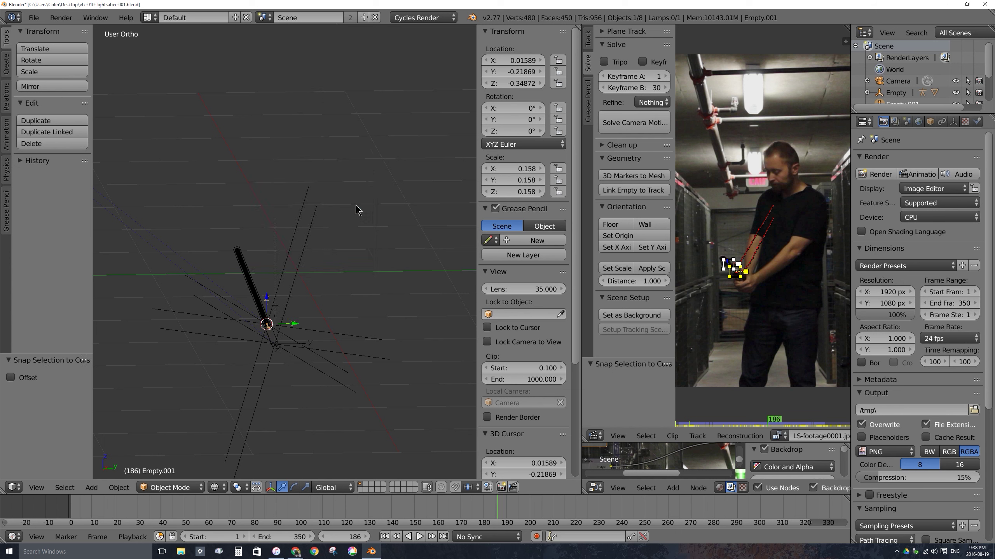
- Select the blade's two empties and the two track empties in turn, and examine up close how each pair lines up
{"action": "right_click", "coordinate": [266, 325]}
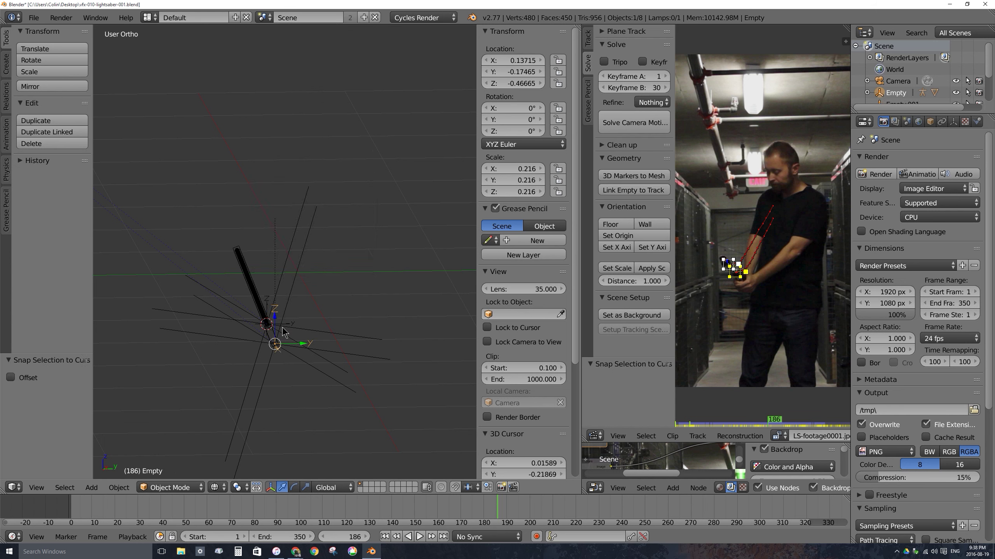
{"action": "right_click", "coordinate": [267, 308]}
{"action": "middle_click_drag", "start_coordinate": [317, 271], "coordinate": [316, 295]}
{"action": "scroll", "coordinate": [288, 290], "scroll_direction": "up", "scroll_amount": 4}
{"action": "middle_click_drag", "start_coordinate": [295, 341], "coordinate": [323, 279]}
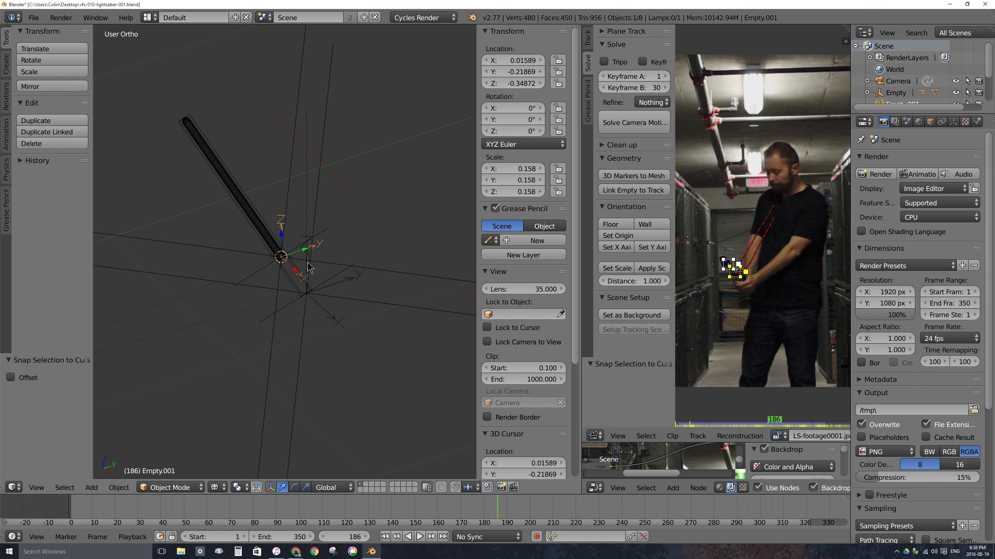
{"action": "scroll", "coordinate": [308, 260], "scroll_direction": "up", "scroll_amount": 2}
{"action": "right_click", "coordinate": [338, 226]}
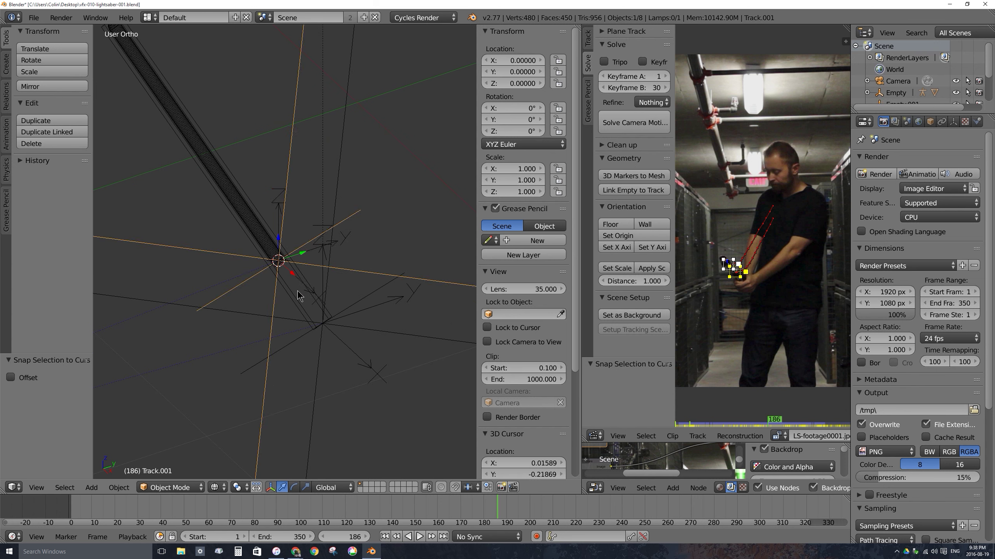
{"action": "right_click", "coordinate": [287, 259]}
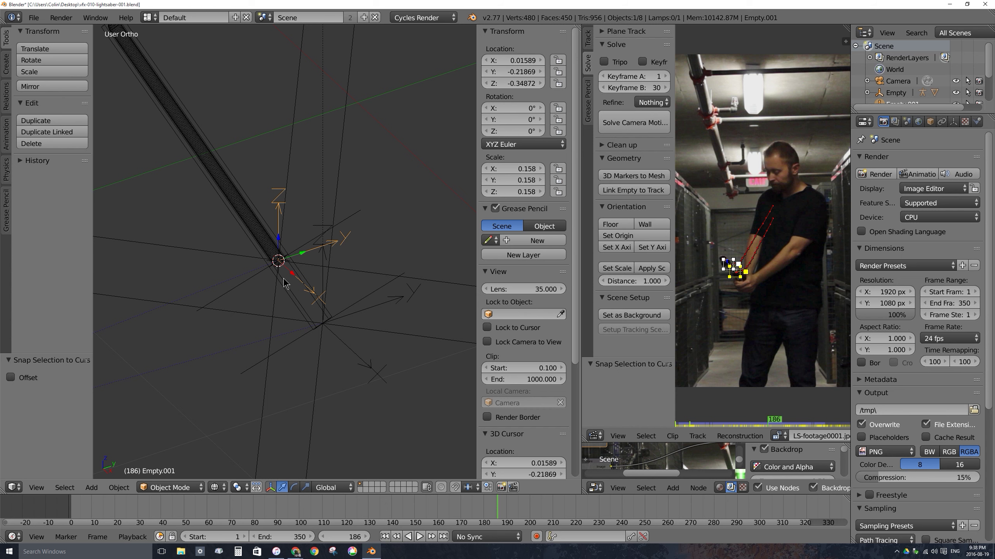
{"action": "right_click", "coordinate": [371, 314]}
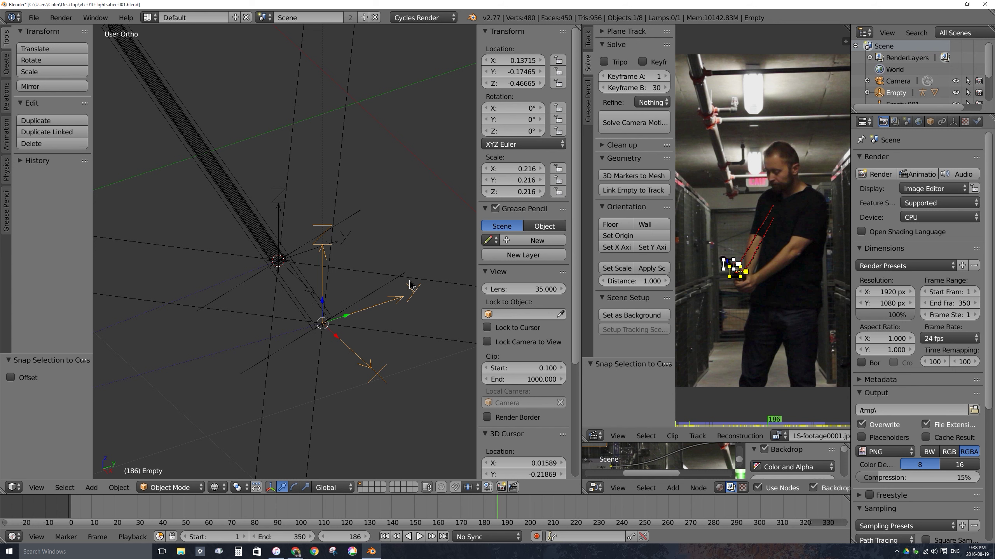
{"action": "right_click", "coordinate": [408, 337]}
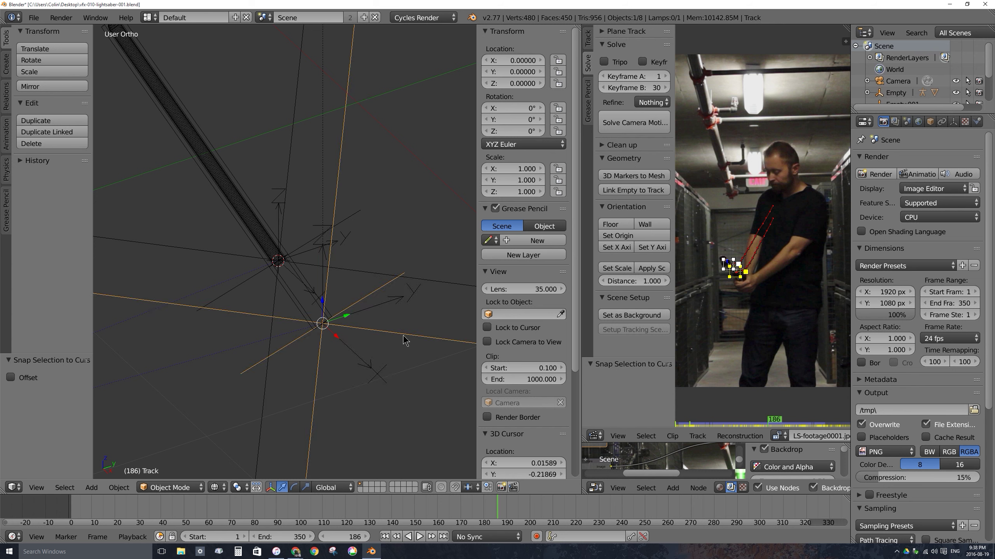
{"action": "right_click", "coordinate": [284, 207]}
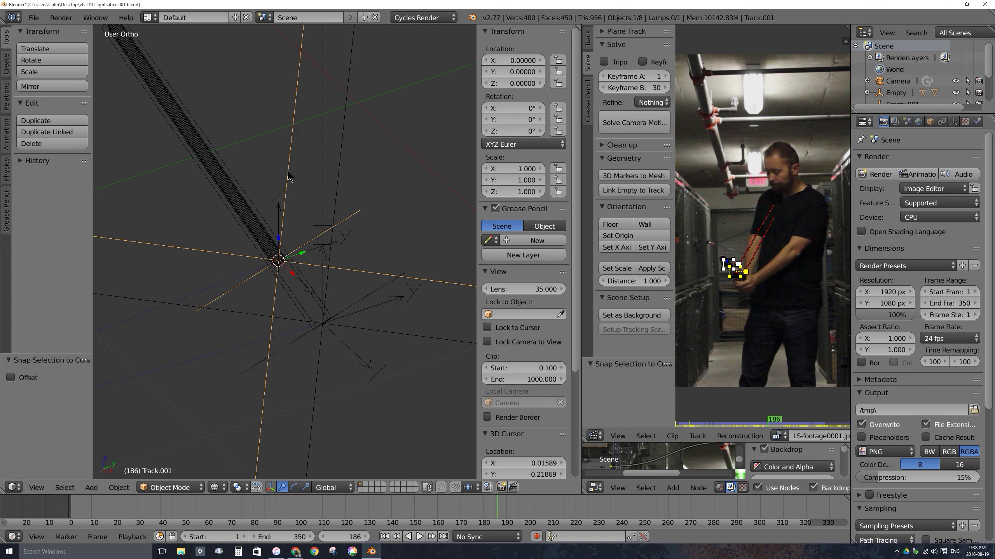
- Parent the blade's base empty to the Track empty with the Object option
{"action": "right_click", "coordinate": [396, 300]}
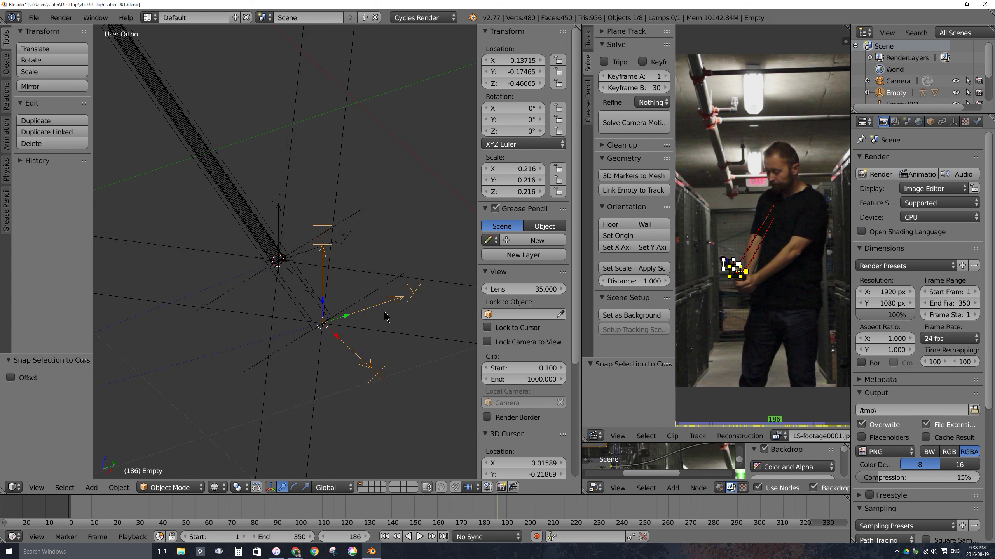
{"action": "right_click", "coordinate": [361, 300], "text": "shift"}
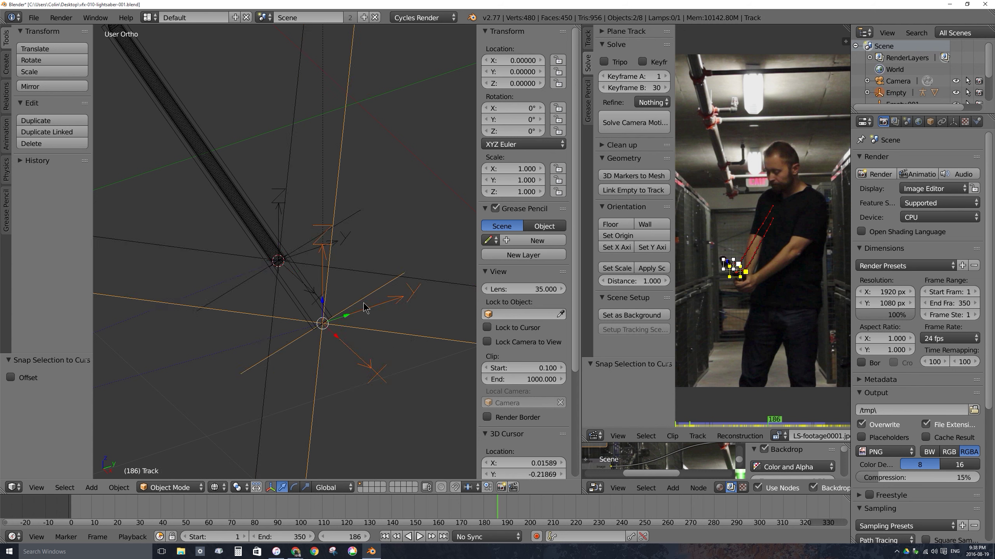
{"action": "key", "text": "ctrl+p"}
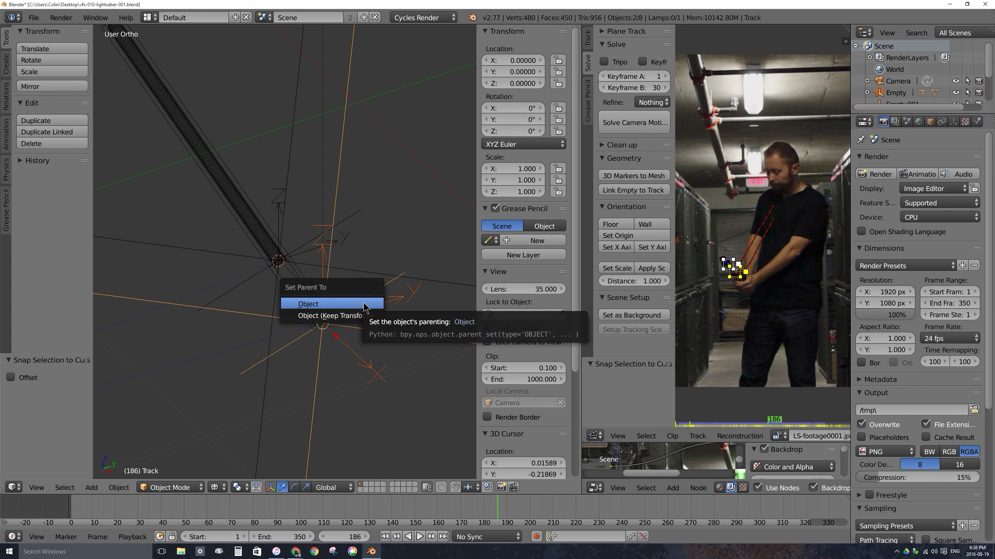
{"action": "left_click", "coordinate": [315, 305]}
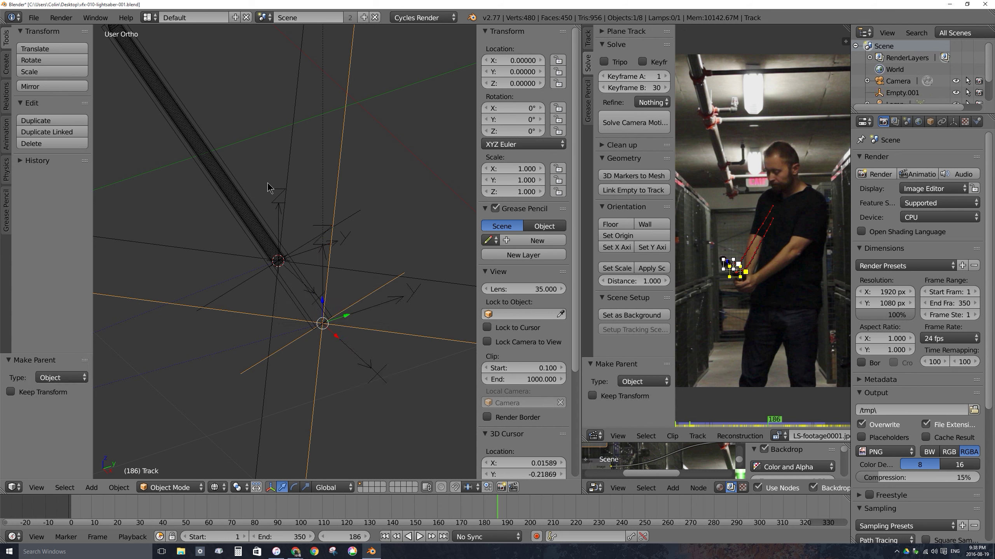
- Parent the blade's upper empty, Empty.001, to the Track.001 empty with the Object option
{"action": "right_click", "coordinate": [281, 197]}
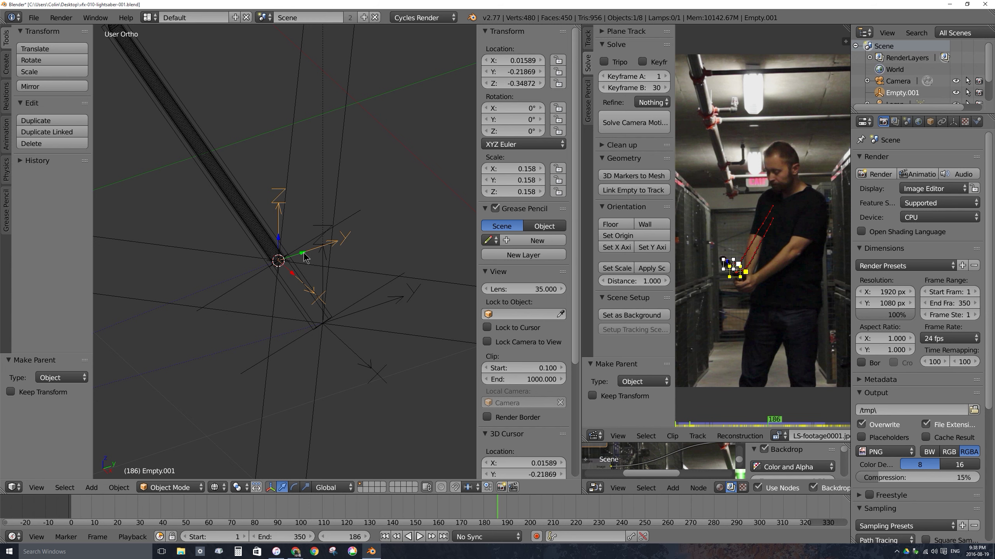
{"action": "key", "text": "r"}
{"action": "left_click", "coordinate": [306, 193]}
{"action": "key", "text": "F12"}
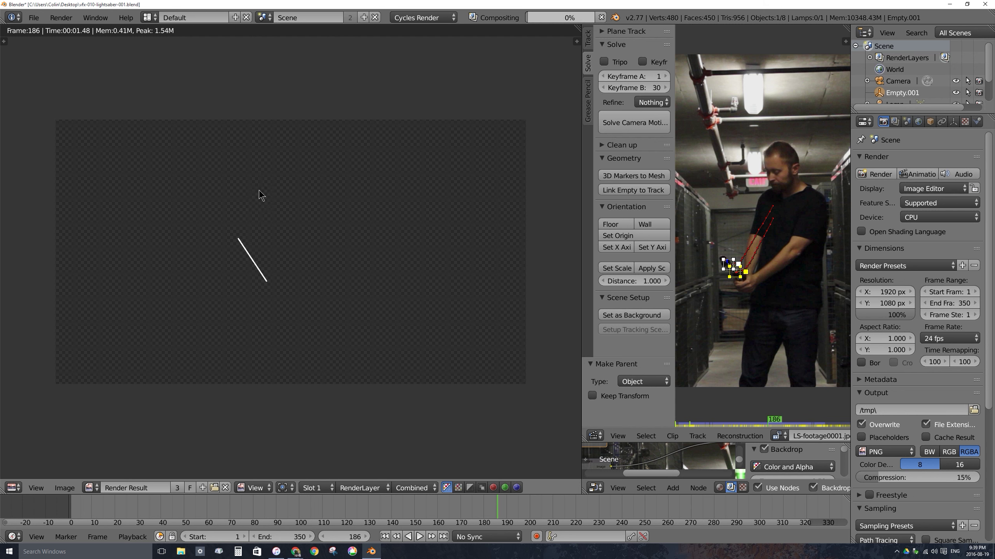
{"action": "key", "text": "Escape"}
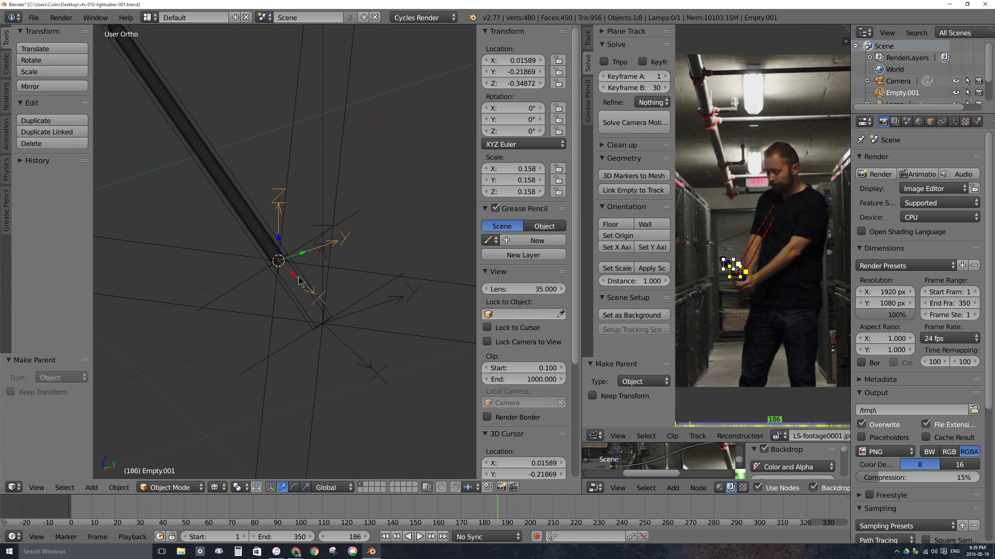
{"action": "right_click", "coordinate": [340, 269], "text": "shift"}
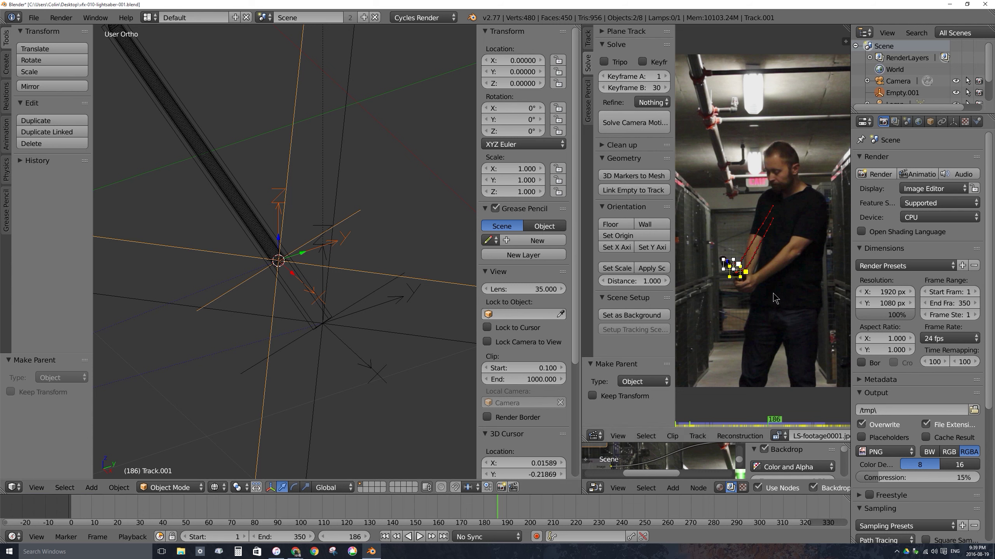
{"action": "key", "text": "ctrl+p"}
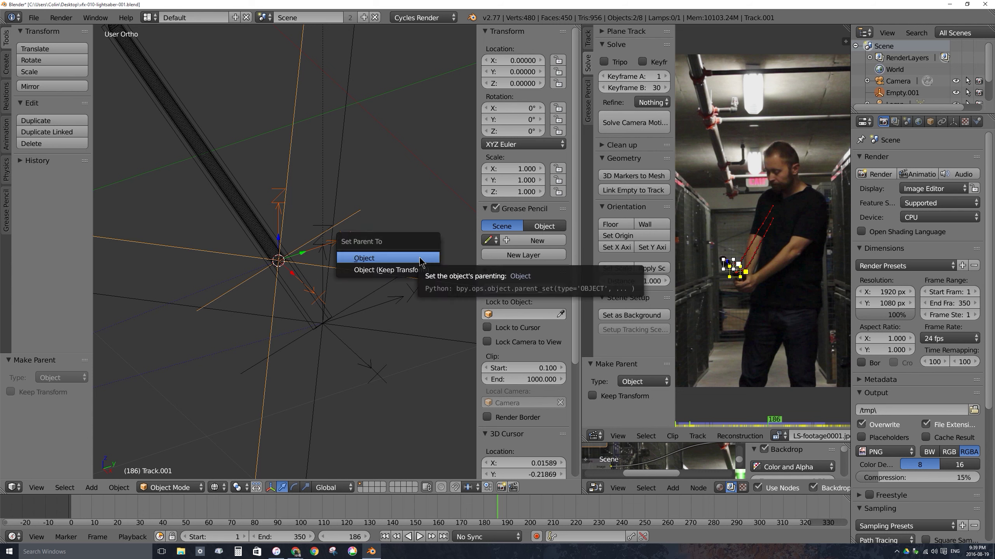
{"action": "left_click", "coordinate": [386, 259]}
- Scrub to frame 45 and play the animation in solid shading to examine how the blade follows the track empties
{"action": "scroll", "coordinate": [294, 288], "scroll_direction": "down", "scroll_amount": 2}
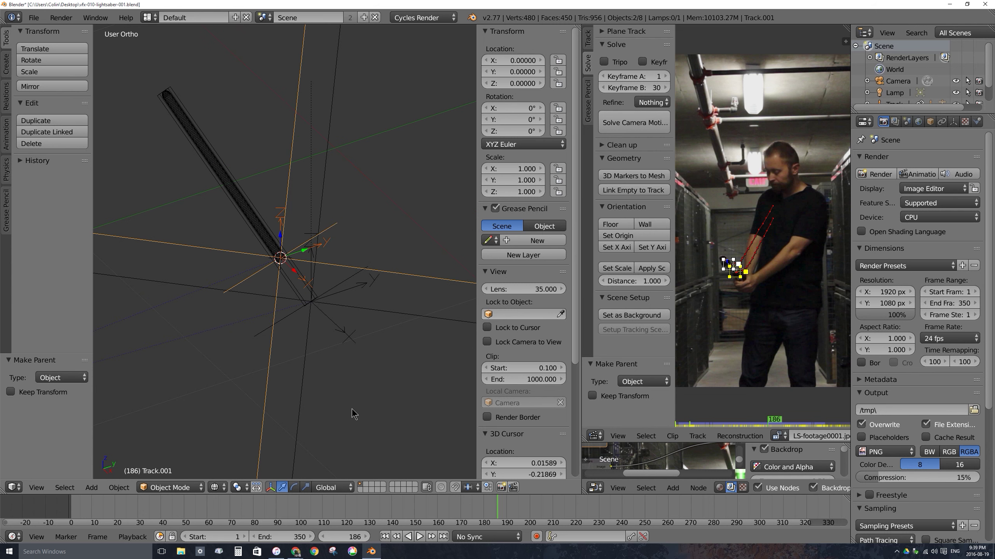
{"action": "middle_click_drag", "start_coordinate": [352, 349], "coordinate": [327, 274]}
{"action": "key", "text": "z"}
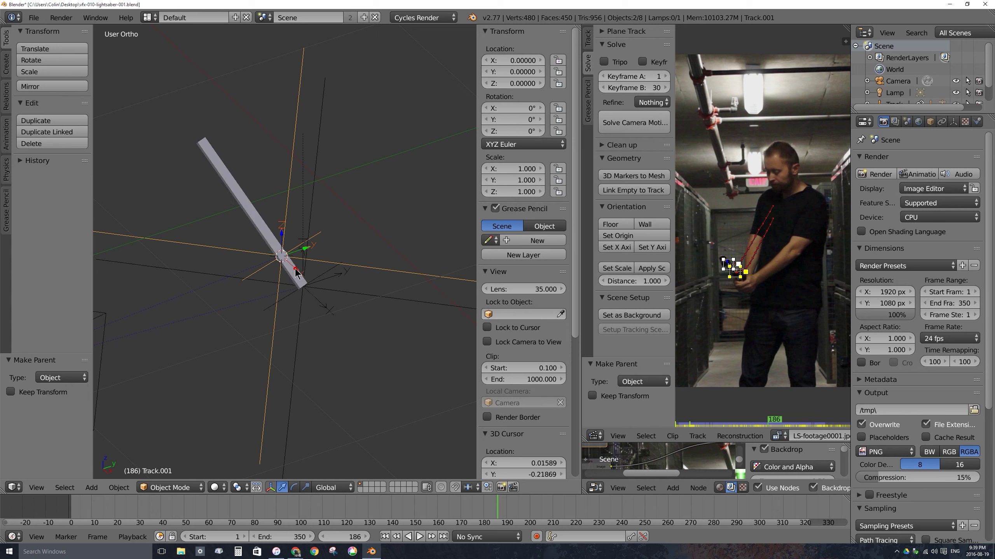
{"action": "left_click_drag", "start_coordinate": [211, 505], "coordinate": [172, 505]}
{"action": "scroll", "coordinate": [289, 310], "scroll_direction": "down", "scroll_amount": 5}
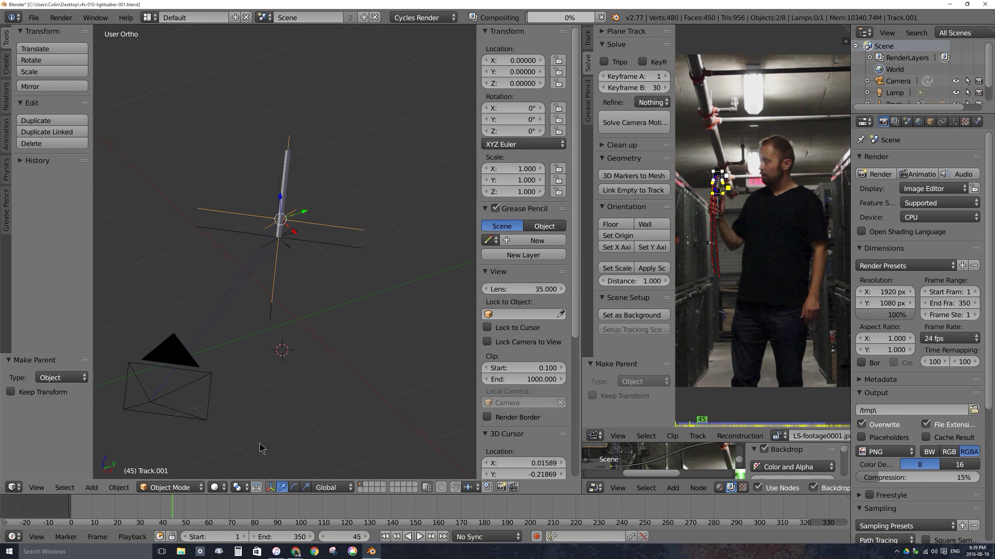
{"action": "key", "text": "shift+alt+a"}
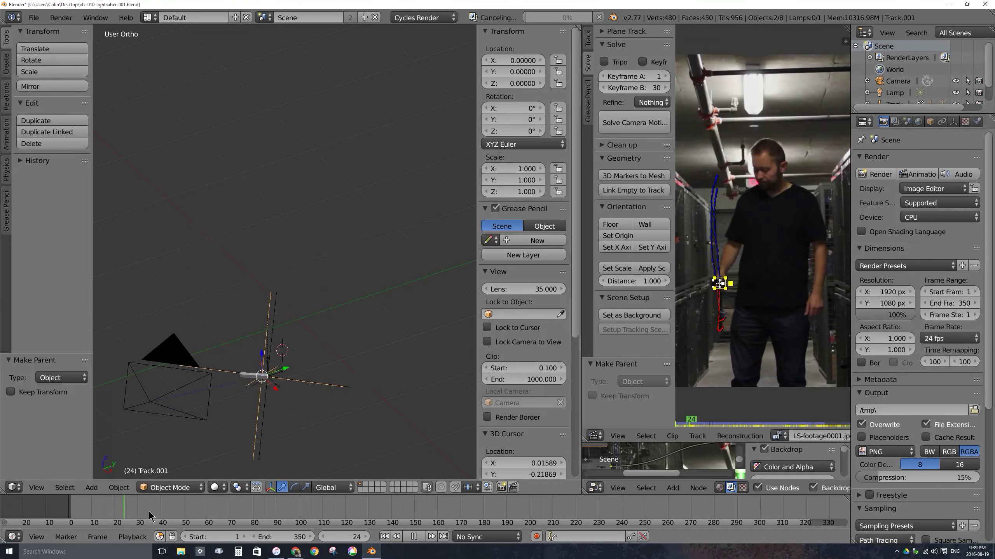
- Stop playback, view the scene through the camera, and collapse the Transform, Grease Pencil, View, 3D Cursor, Item and Shading sections
{"action": "key", "text": "alt+a"}
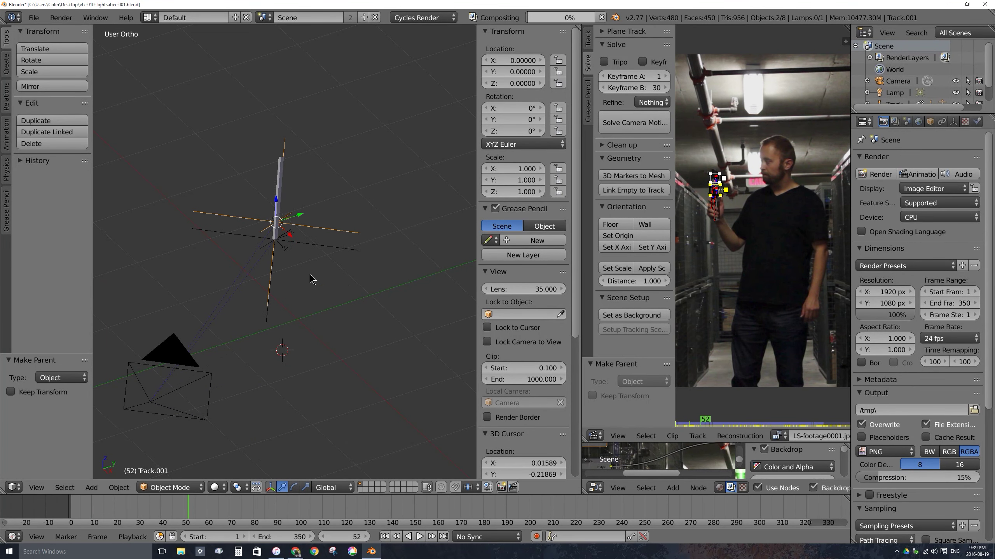
{"action": "key", "text": "KP_0"}
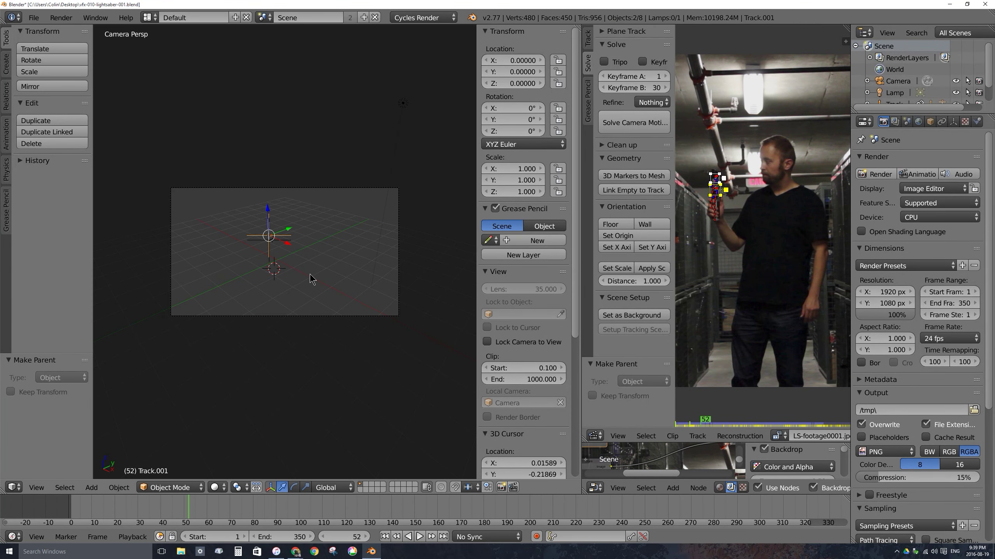
{"action": "scroll", "coordinate": [558, 435], "scroll_direction": "down", "scroll_amount": 10}
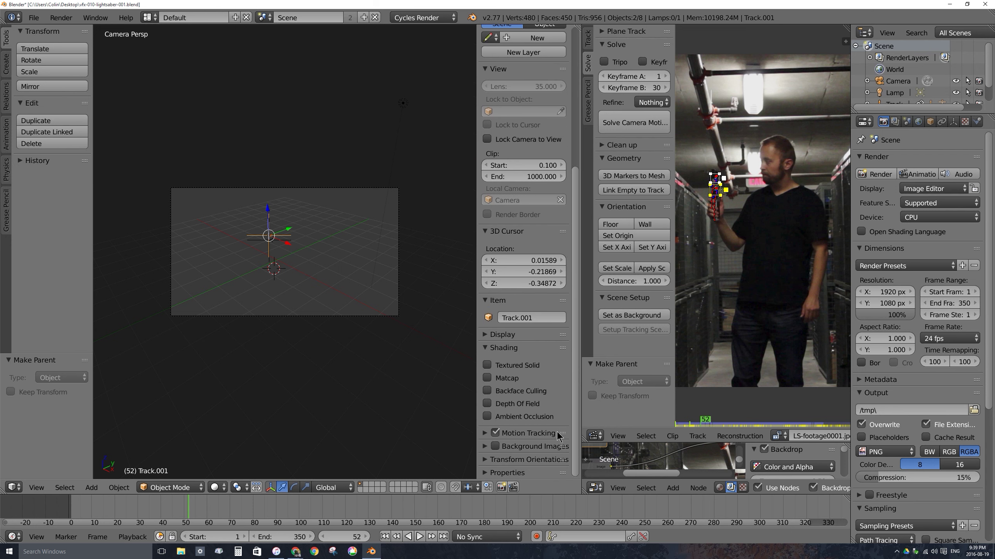
{"action": "left_click", "coordinate": [487, 69]}
{"action": "scroll", "coordinate": [508, 137], "scroll_direction": "up", "scroll_amount": 10}
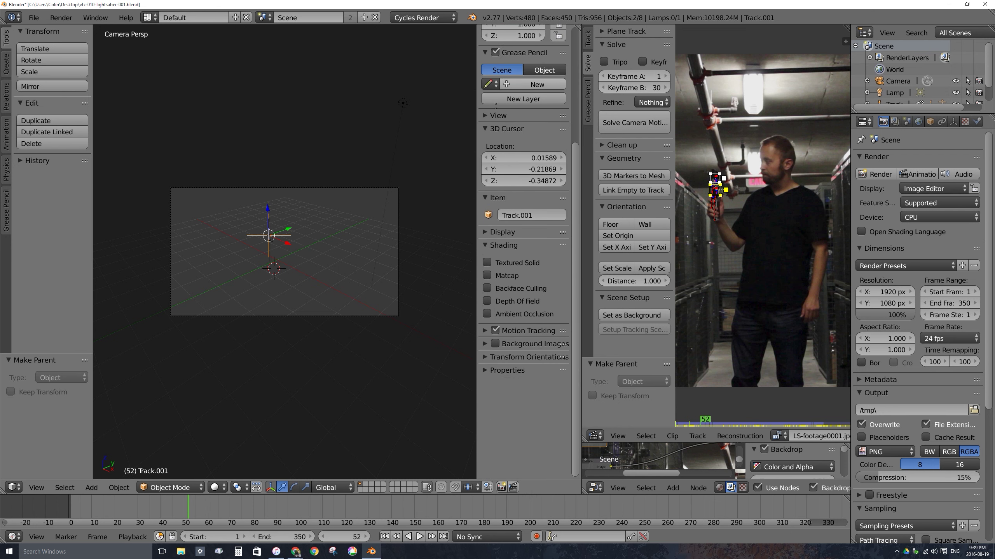
{"action": "left_click", "coordinate": [485, 29]}
{"action": "left_click", "coordinate": [486, 41]}
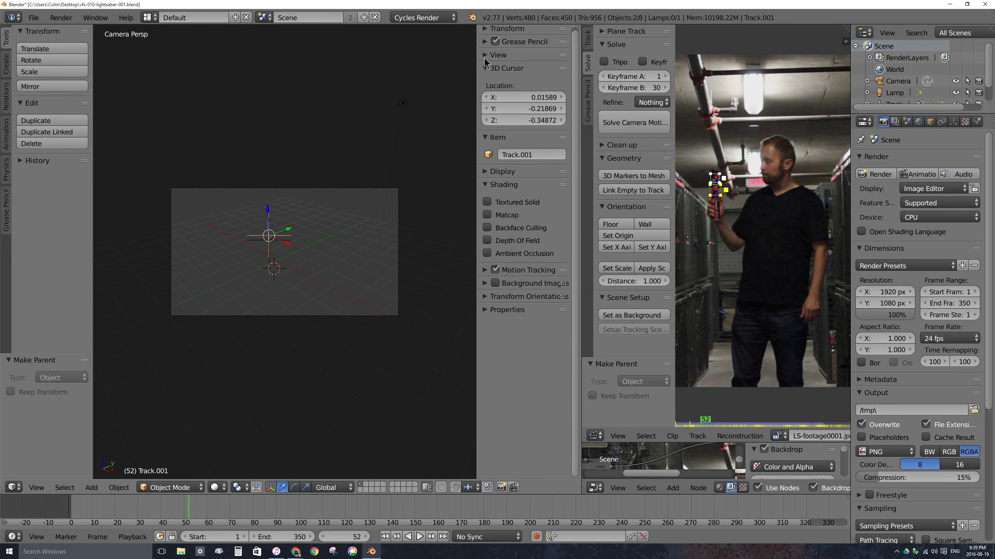
{"action": "left_click", "coordinate": [486, 67]}
{"action": "left_click", "coordinate": [487, 81]}
{"action": "left_click", "coordinate": [489, 107]}
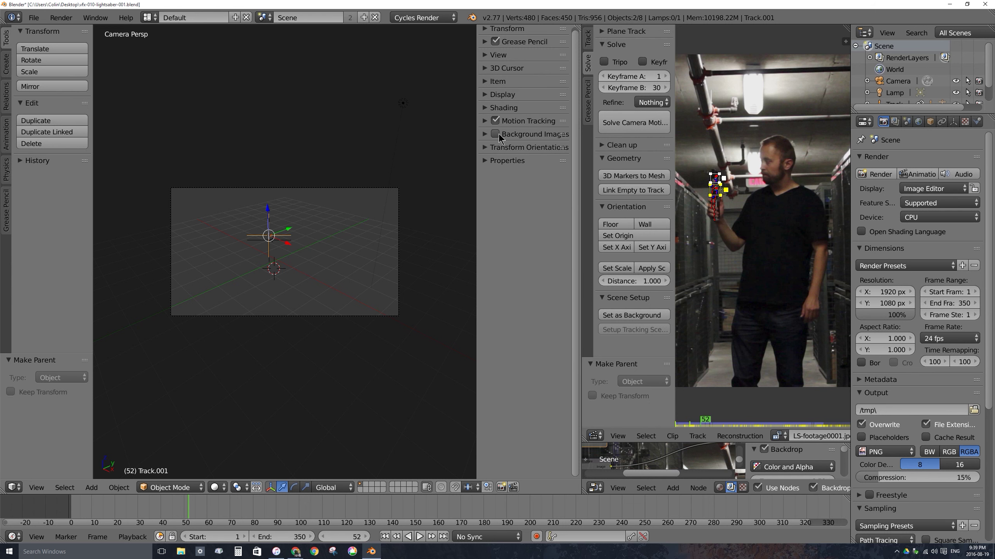
{"action": "key", "text": "n"}
{"action": "key", "text": "n"}
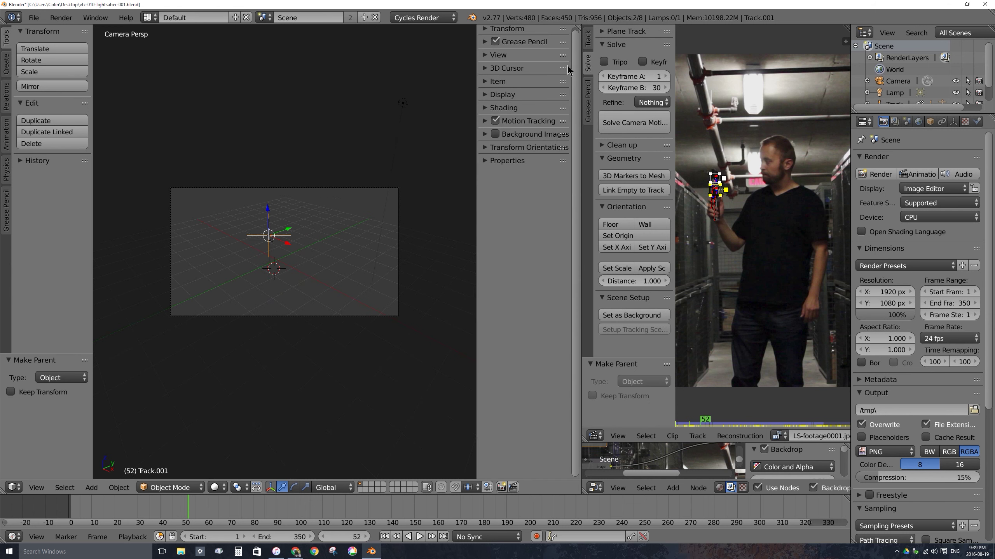
{"action": "key", "text": "n"}
{"action": "key", "text": "n"}
- Enable background images and add the LS-footage0001.jpg movie clip as background with the Camera Clip option off
{"action": "left_click", "coordinate": [485, 134]}
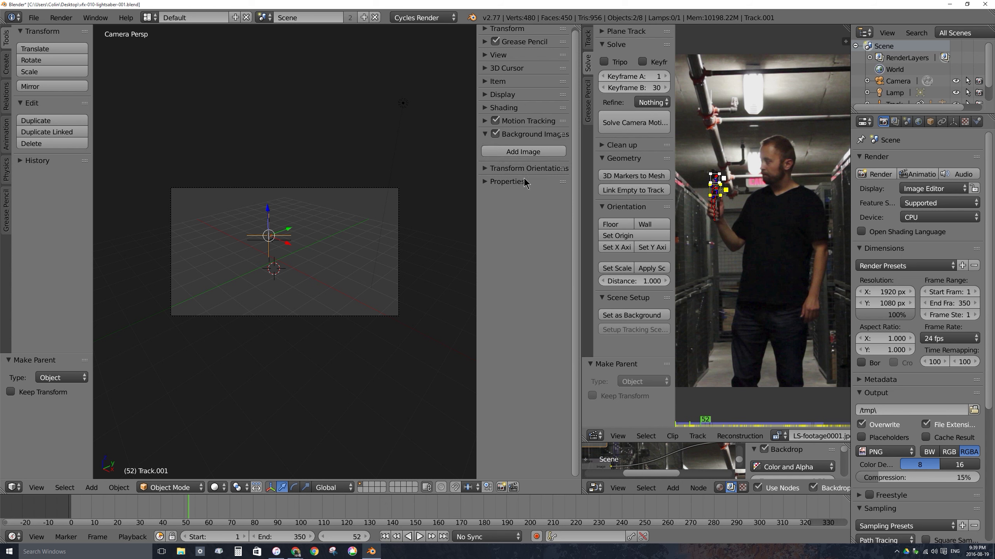
{"action": "left_click", "coordinate": [518, 150]}
{"action": "left_click", "coordinate": [543, 202]}
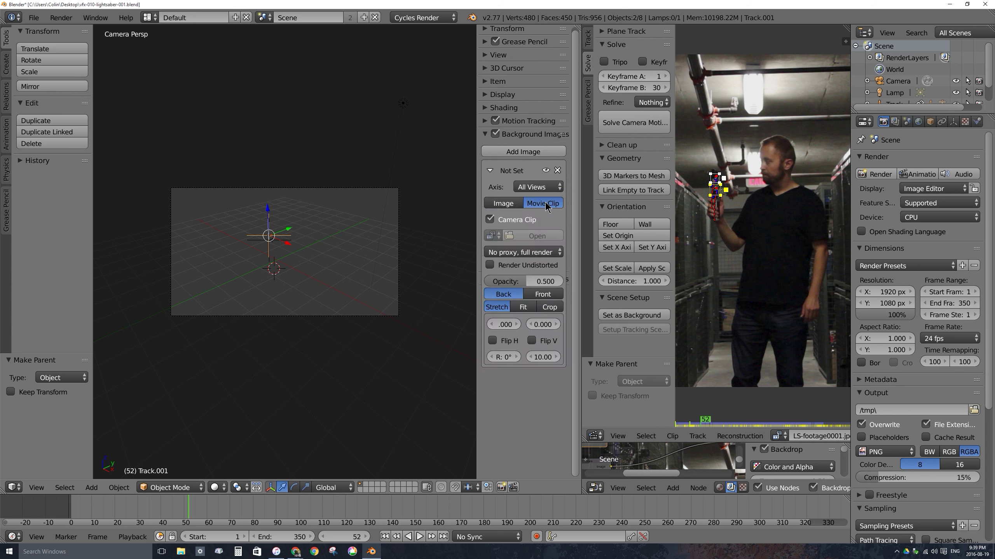
{"action": "left_click", "coordinate": [490, 219]}
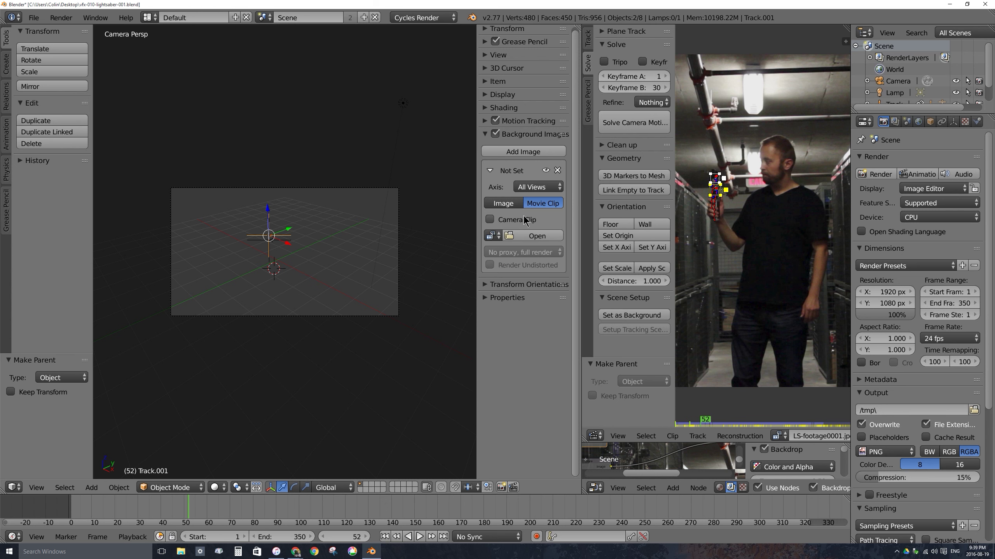
{"action": "left_click", "coordinate": [492, 237]}
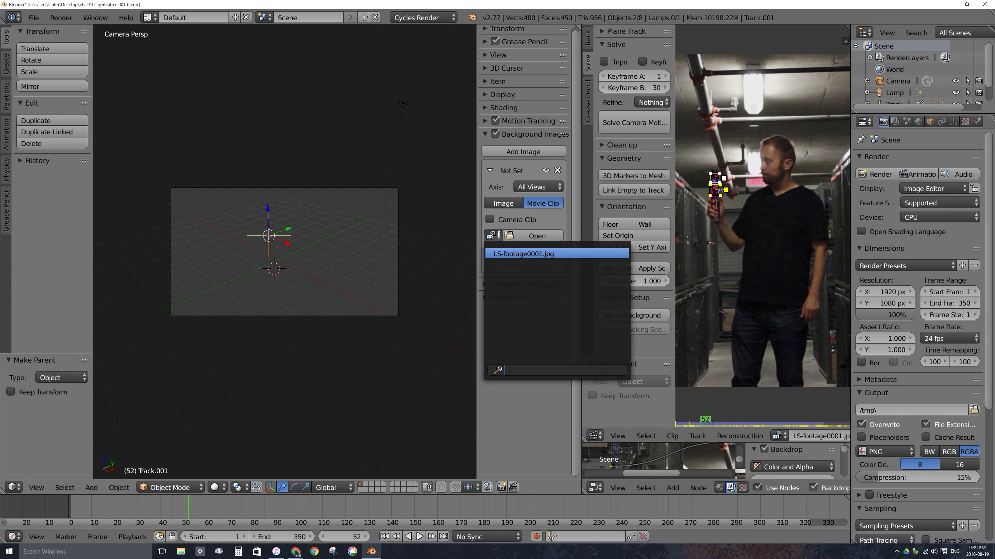
{"action": "left_click", "coordinate": [517, 253]}
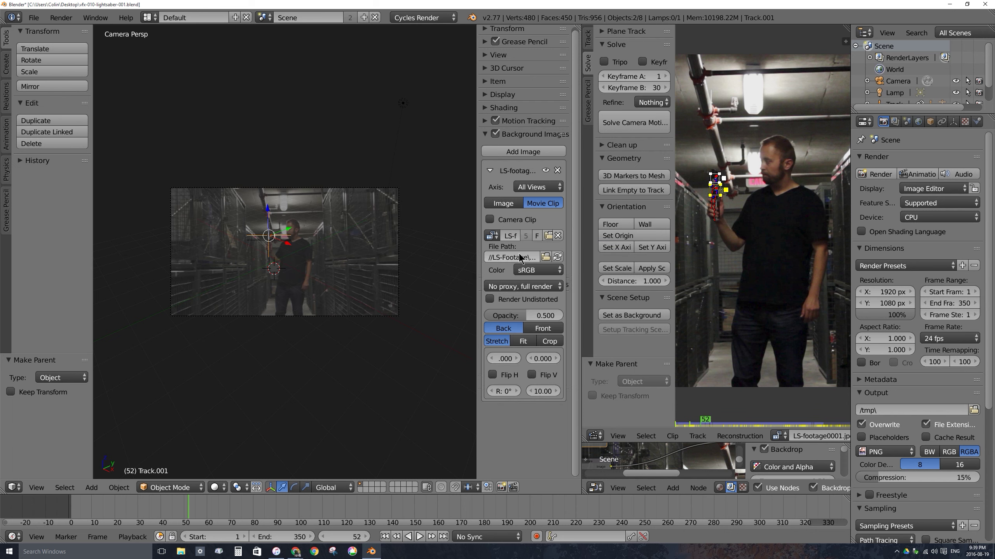
- Set the background movie clip's opacity to 1.000
{"action": "left_click_drag", "start_coordinate": [532, 316], "coordinate": [564, 316]}
{"action": "scroll", "coordinate": [320, 210], "scroll_direction": "up", "scroll_amount": 2}
{"action": "scroll", "coordinate": [319, 210], "scroll_direction": "up", "scroll_amount": 4}
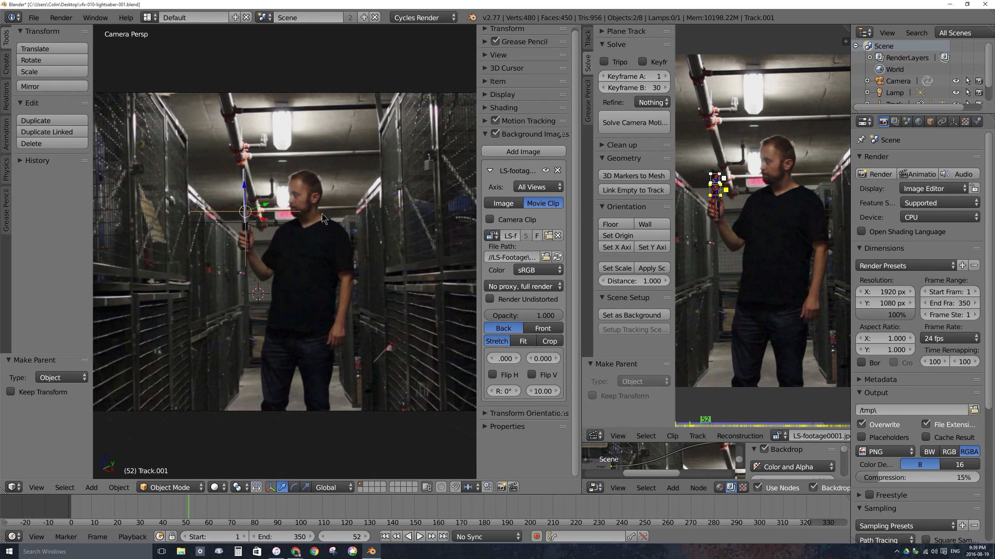
{"action": "scroll", "coordinate": [314, 223], "scroll_direction": "down", "scroll_amount": 2}
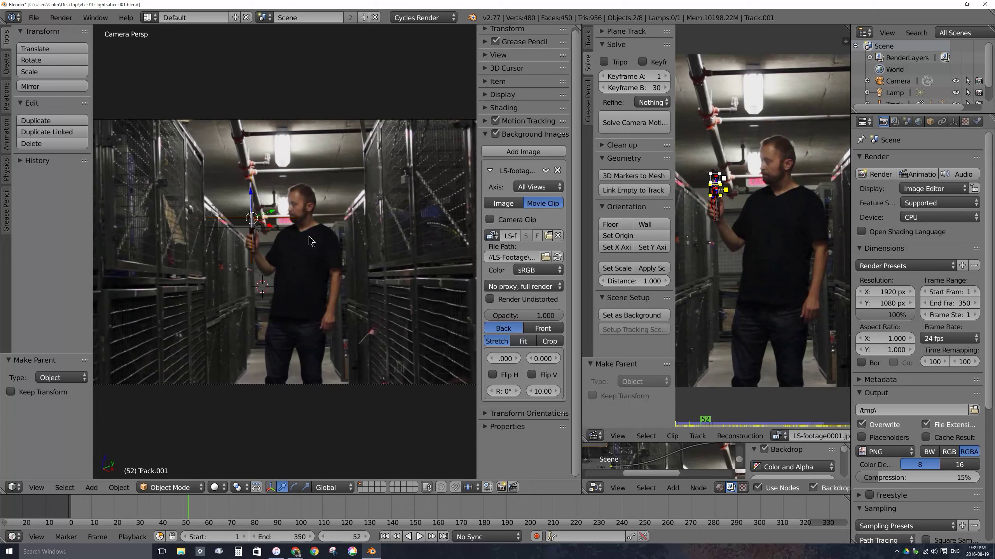
{"action": "scroll", "coordinate": [298, 231], "scroll_direction": "down", "scroll_amount": 1}
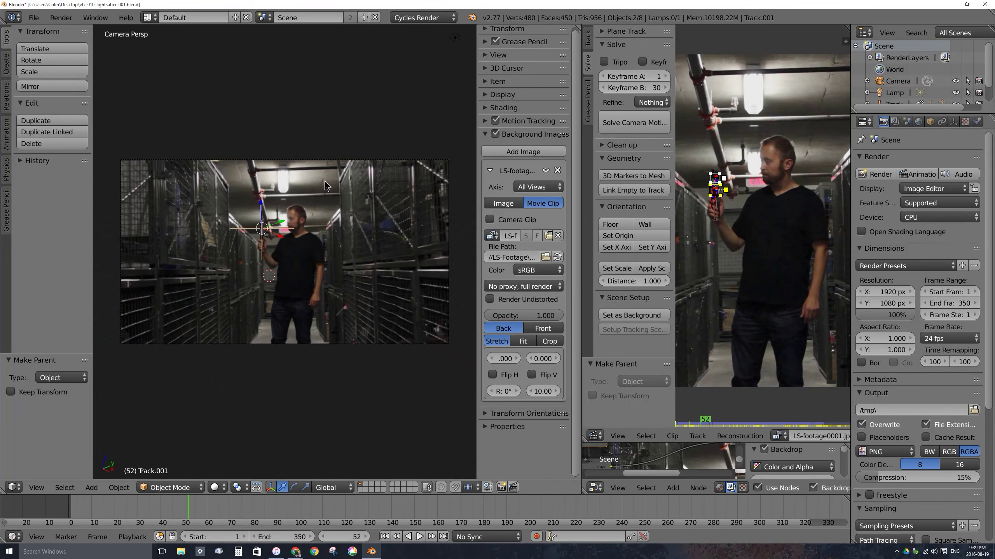
{"action": "scroll", "coordinate": [271, 205], "scroll_direction": "up", "scroll_amount": 3}
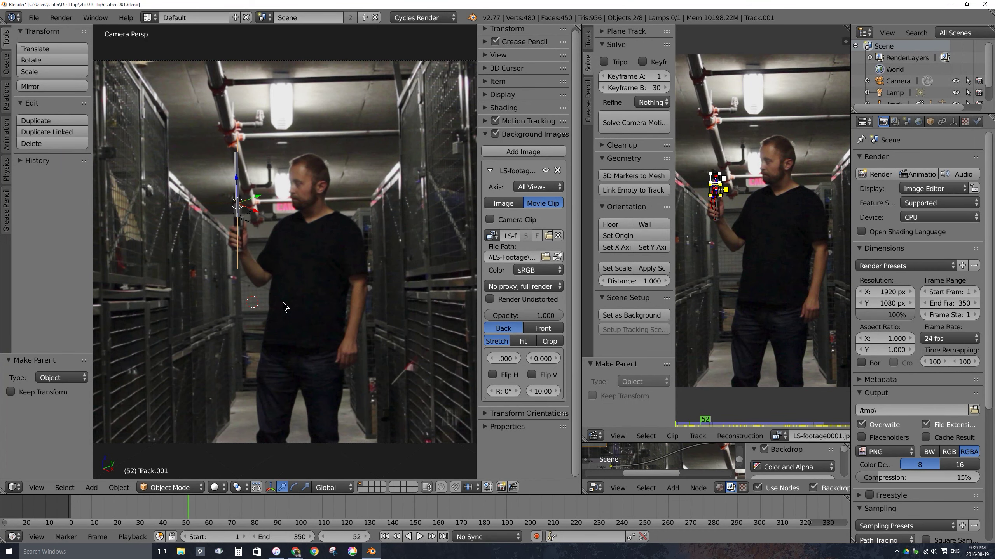
- Play the animation from several points on the timeline to check the tracked blade against the footage, stopping at frame 241
{"action": "key", "text": "alt+a"}
{"action": "left_click", "coordinate": [146, 508]}
{"action": "left_click", "coordinate": [97, 505]}
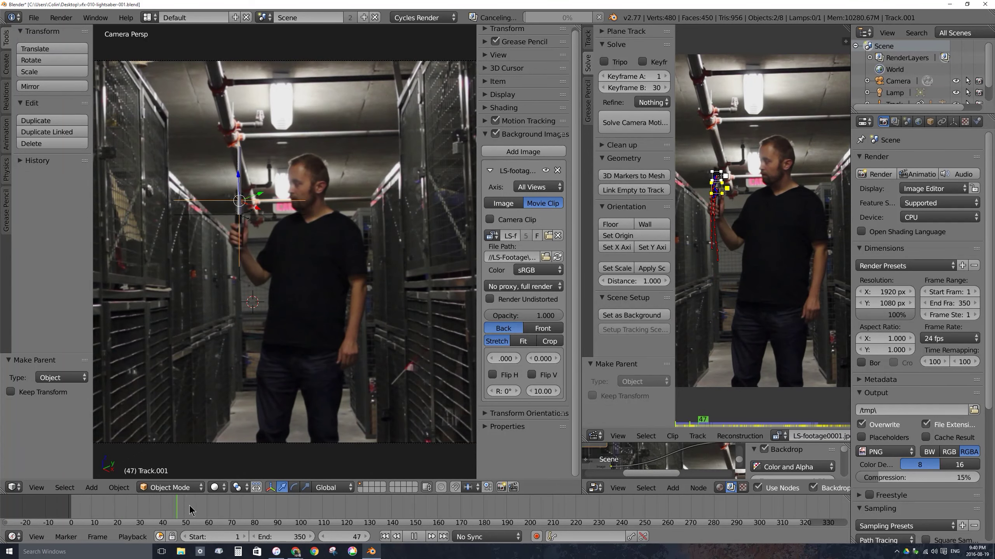
{"action": "left_click", "coordinate": [410, 510]}
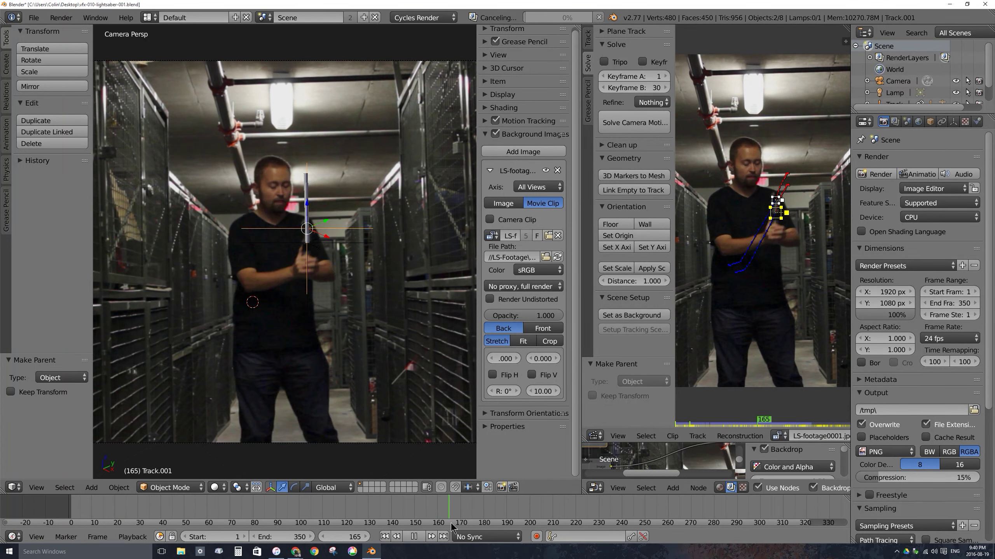
{"action": "left_click", "coordinate": [560, 507]}
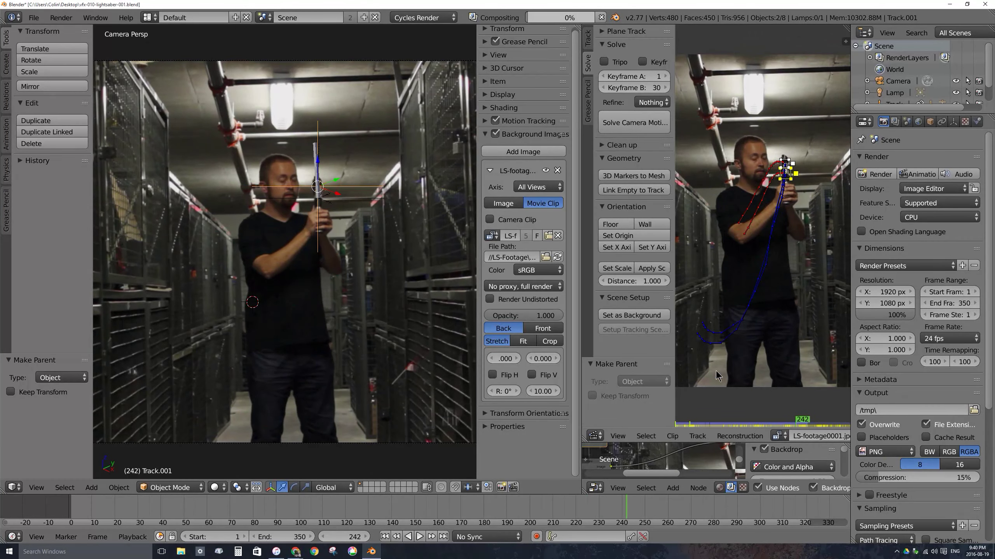
{"action": "key", "text": "alt+a"}
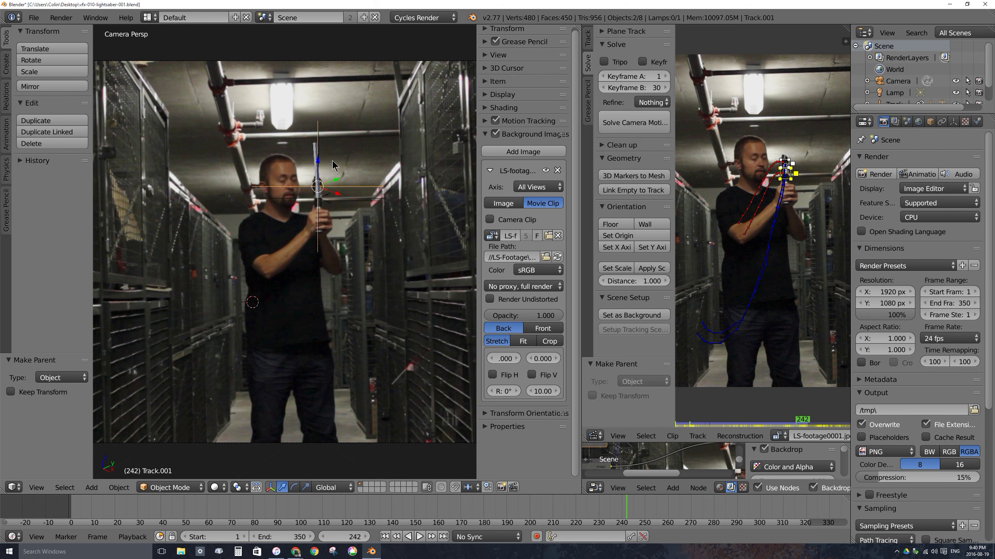
{"action": "key", "text": "shift+alt+a"}
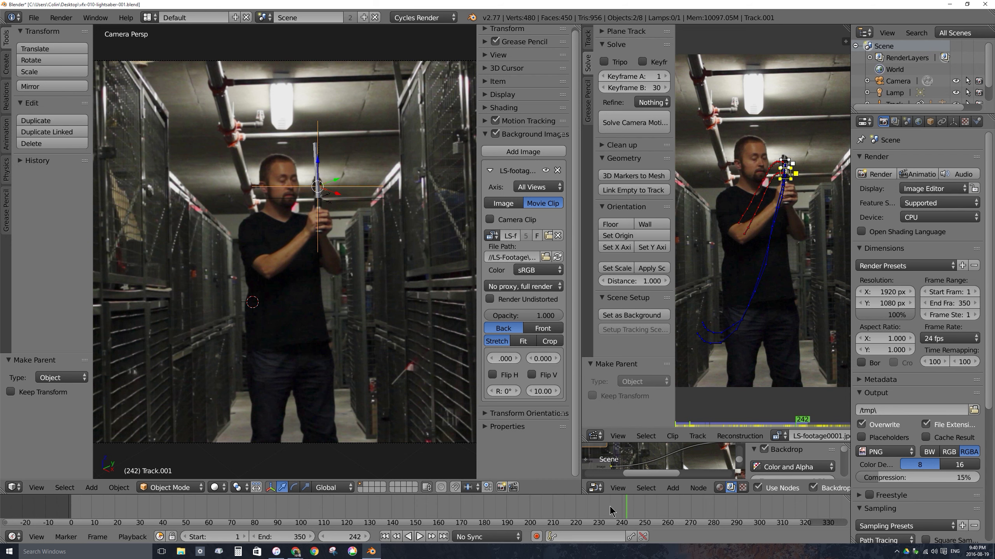
{"action": "key", "text": "Escape"}
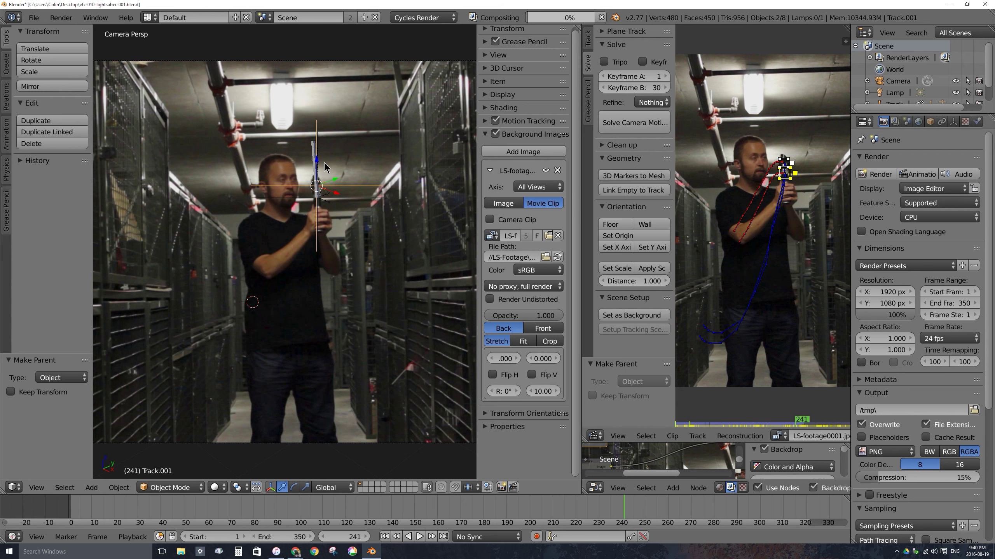
- Scale the lightsaber's blade bone up by a factor of 2.624 in Pose Mode and render frame 241
{"action": "right_click", "coordinate": [319, 167]}
{"action": "key", "text": "ctrl+Tab"}
{"action": "key", "text": "s"}
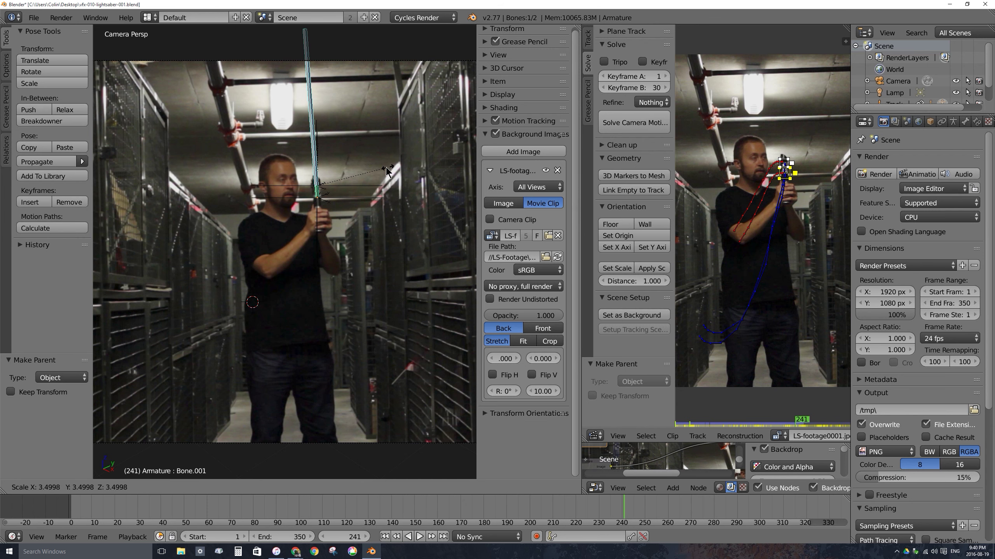
{"action": "left_click", "coordinate": [370, 175]}
{"action": "key", "text": "F12"}
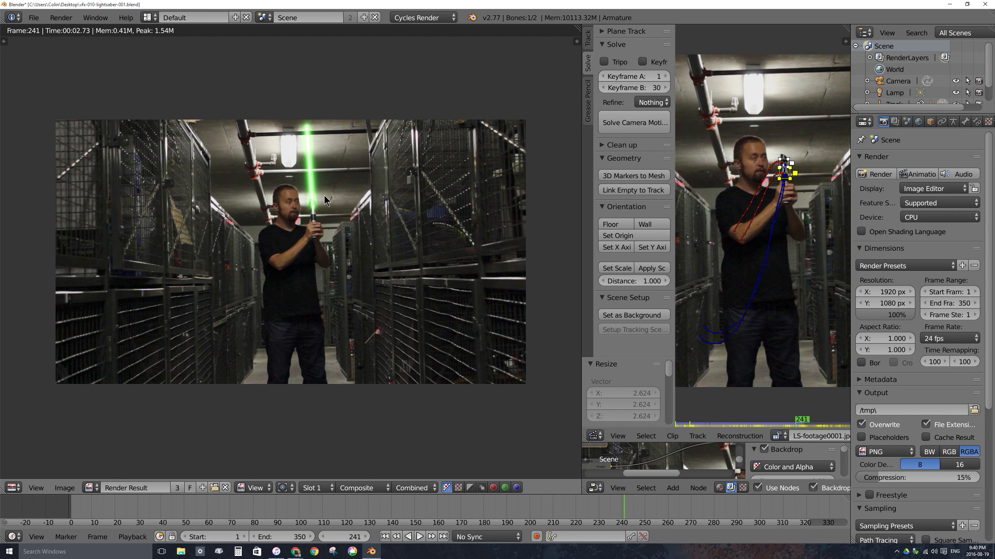
- Return to the 3D view, go to frame 112, and enlarge the compositing node editor area
{"action": "key", "text": "shift+F5"}
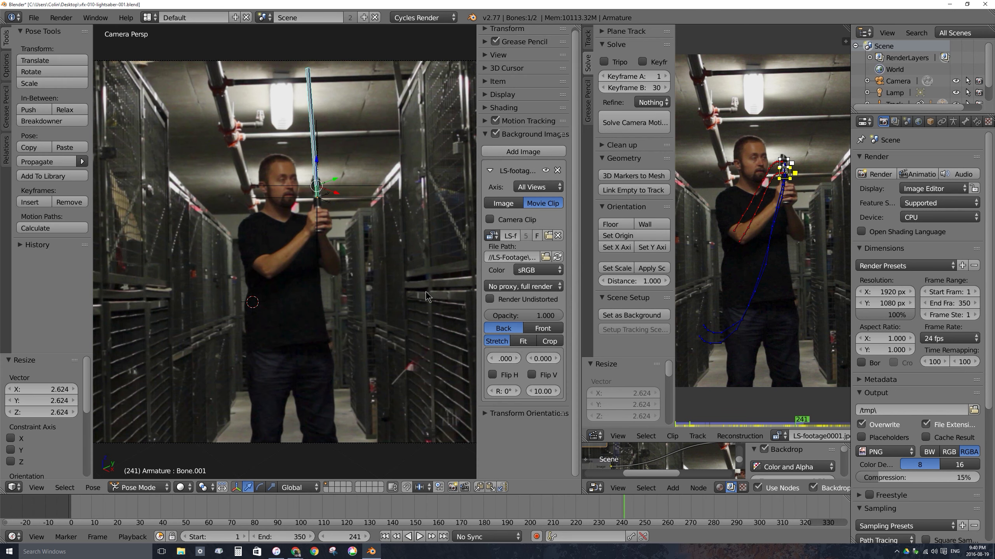
{"action": "left_click_drag", "start_coordinate": [598, 506], "coordinate": [344, 507]}
{"action": "key", "text": "alt+a"}
{"action": "key", "text": "Escape"}
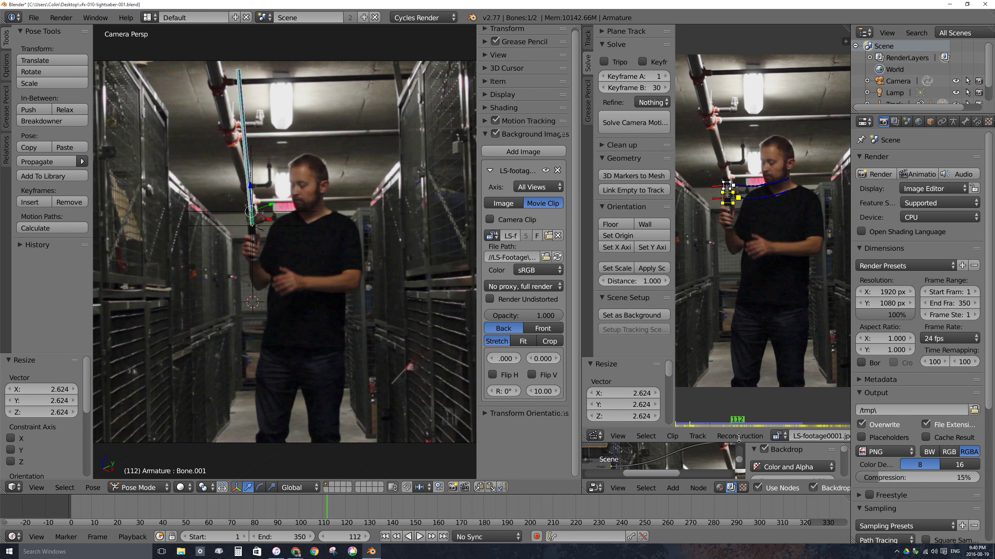
{"action": "left_click_drag", "start_coordinate": [737, 442], "coordinate": [744, 201]}
{"action": "scroll", "coordinate": [656, 491], "scroll_direction": "down", "scroll_amount": 5}
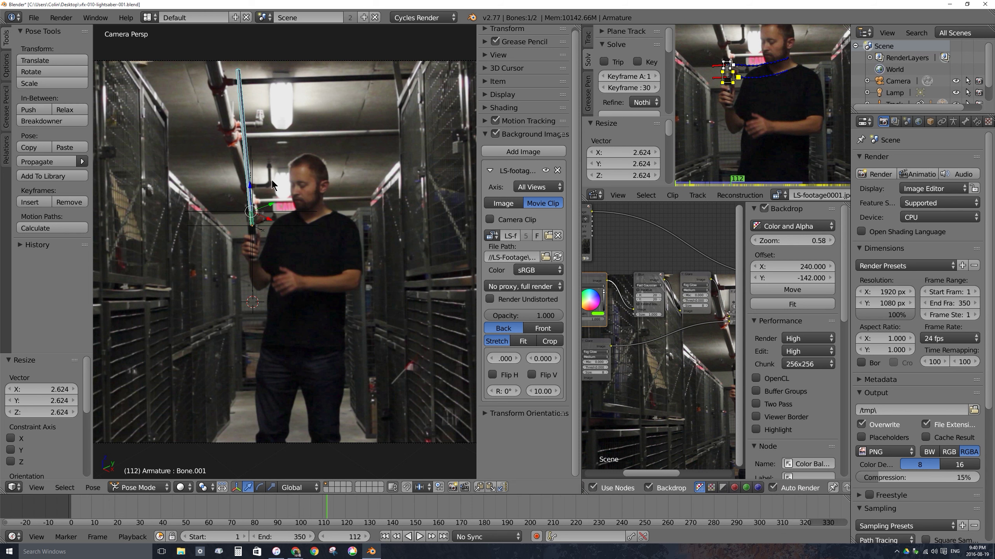
- Scale the blade bone down by a factor of 0.789 and render frame 112
{"action": "key", "text": "s"}
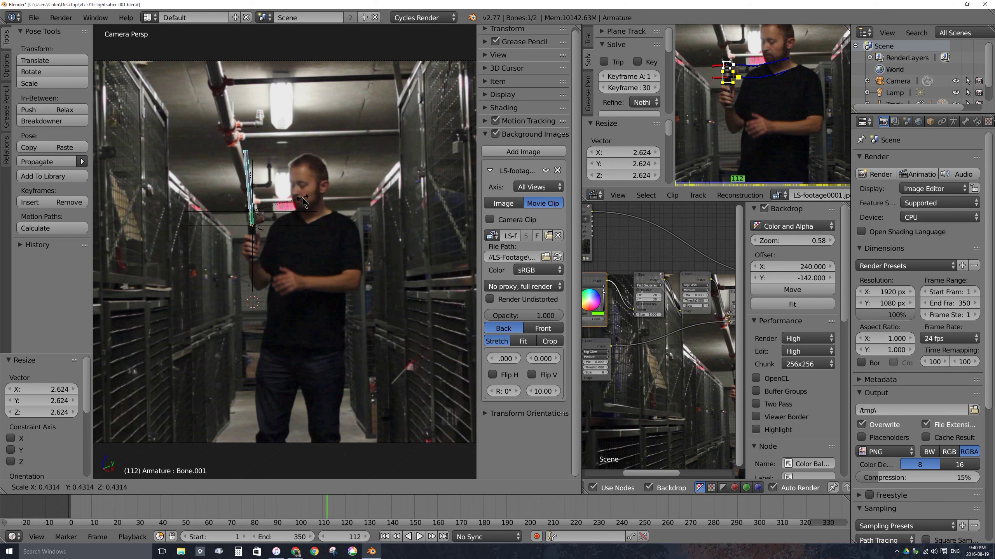
{"action": "left_click", "coordinate": [345, 189]}
{"action": "key", "text": "F12"}
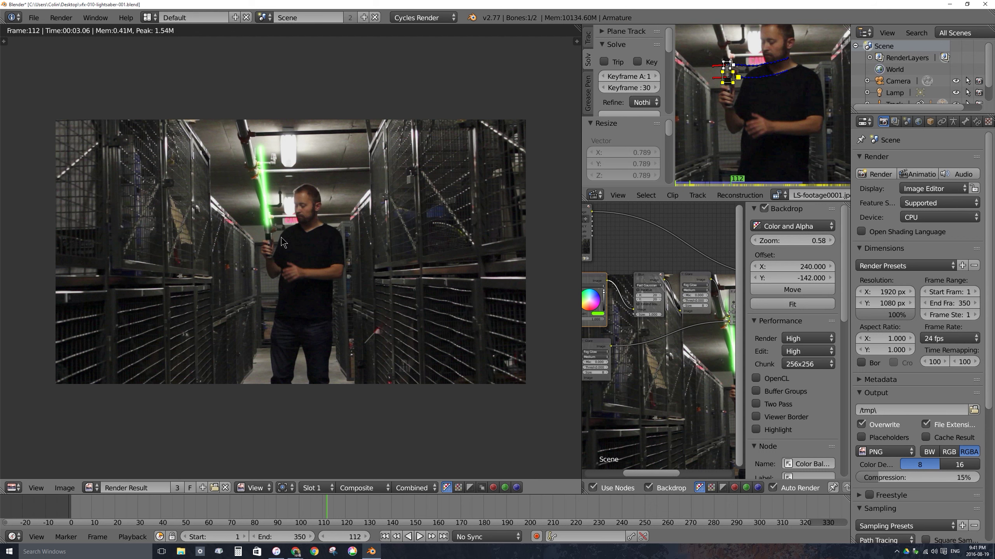
- Scale the blade bone by 1.201 at frame 78, render it, and inspect the blade up close before returning to the 3D view
{"action": "left_click", "coordinate": [249, 512]}
{"action": "key", "text": "Escape"}
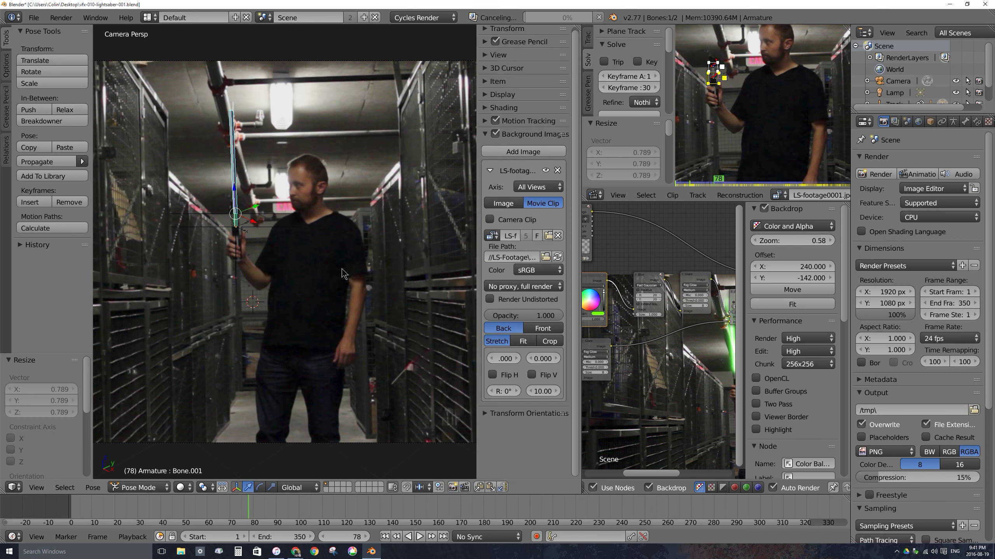
{"action": "key", "text": "s"}
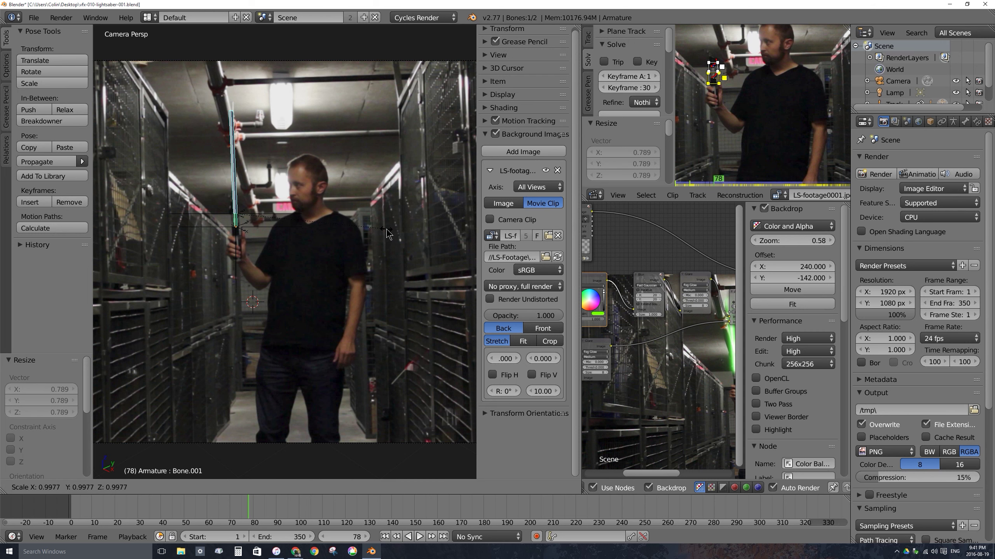
{"action": "left_click", "coordinate": [417, 224]}
{"action": "key", "text": "F12"}
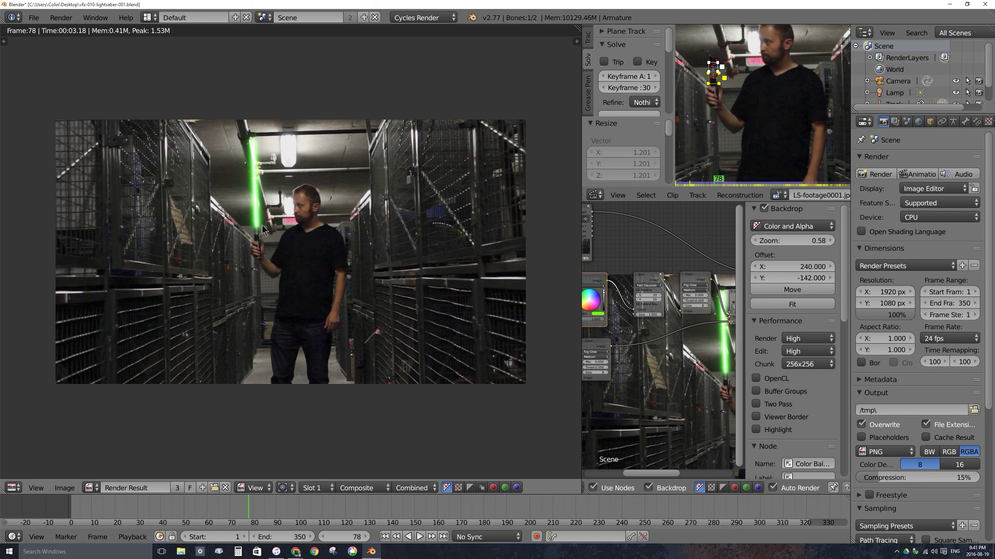
{"action": "scroll", "coordinate": [261, 227], "scroll_direction": "up", "scroll_amount": 5}
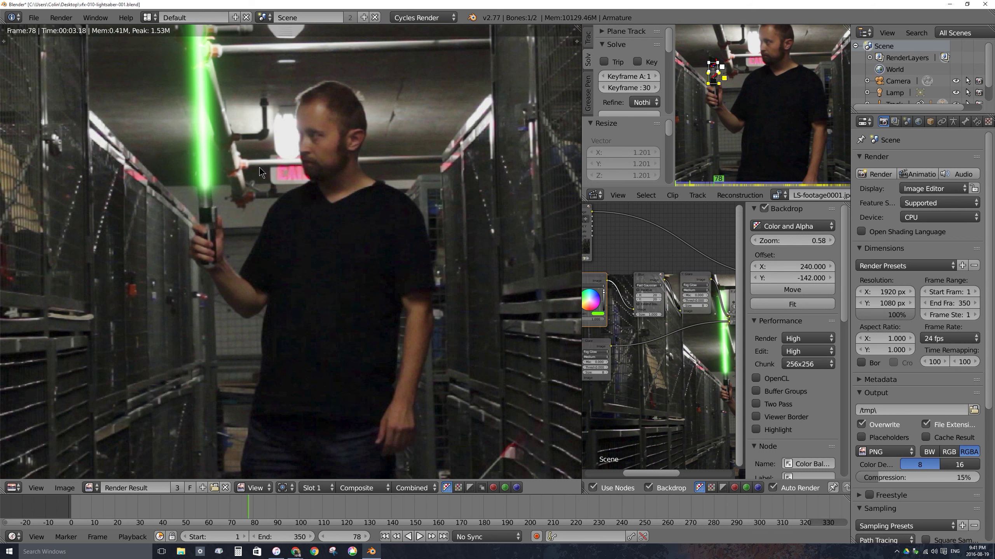
{"action": "key", "text": "F11"}
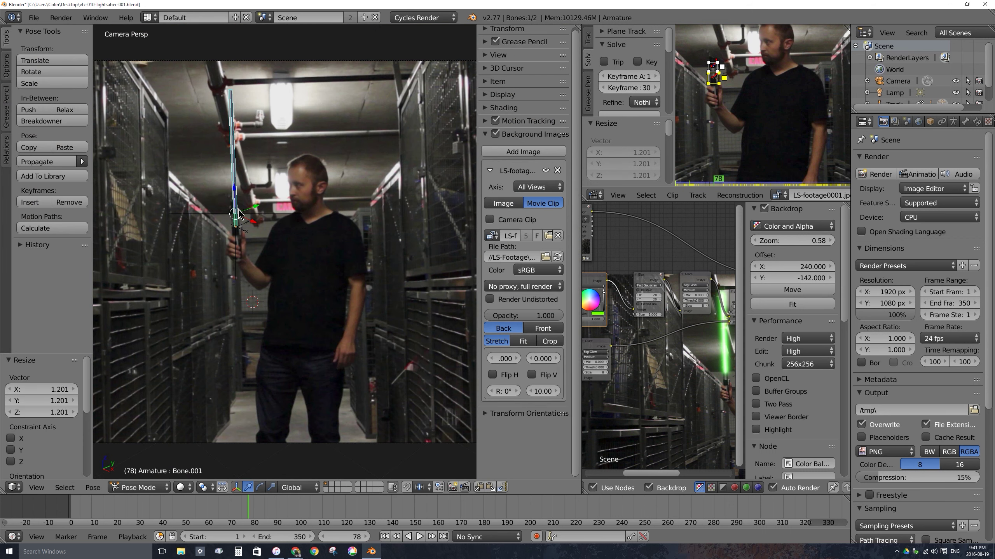
{"action": "scroll", "coordinate": [250, 220], "scroll_direction": "up", "scroll_amount": 4}
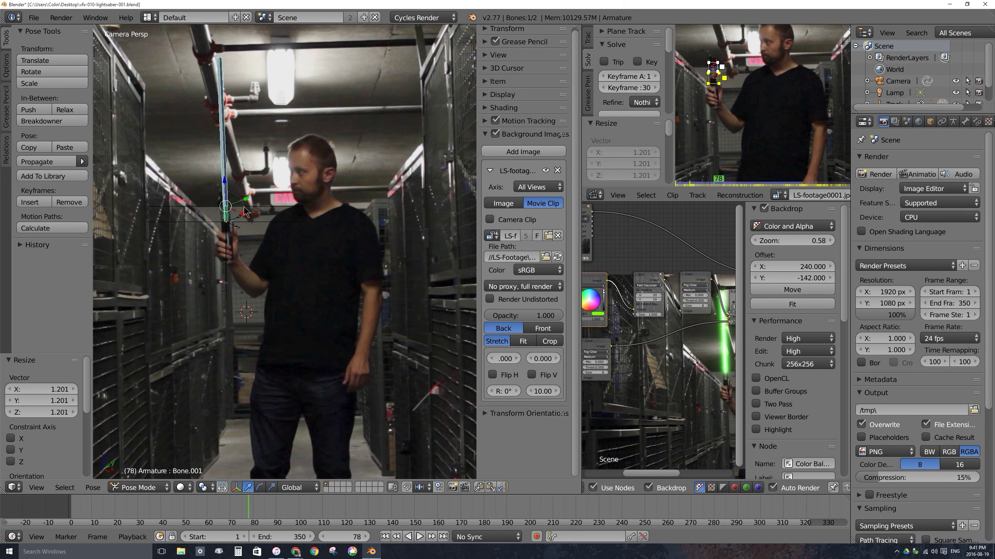
- Leave camera view, show the blade in wireframe, hide its bone, and select the blade cylinder
{"action": "key", "text": "KP_0"}
{"action": "middle_click_drag", "start_coordinate": [234, 201], "coordinate": [352, 302]}
{"action": "scroll", "coordinate": [277, 182], "scroll_direction": "up", "scroll_amount": 4}
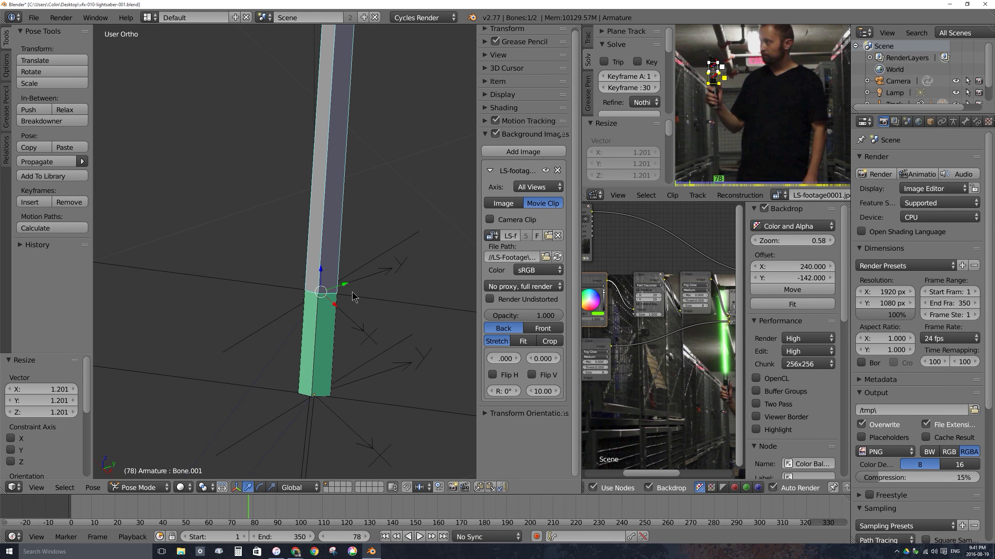
{"action": "key", "text": "z"}
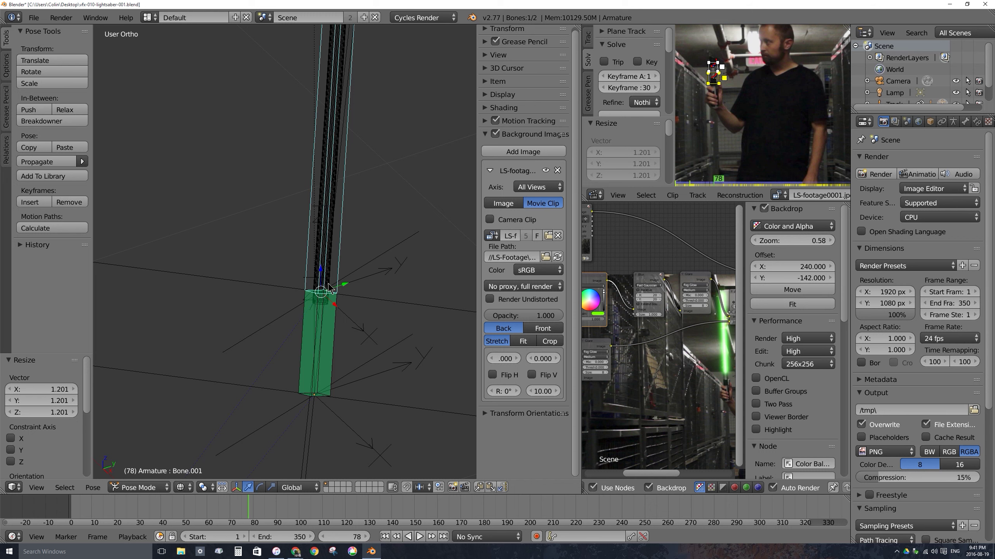
{"action": "key", "text": "h"}
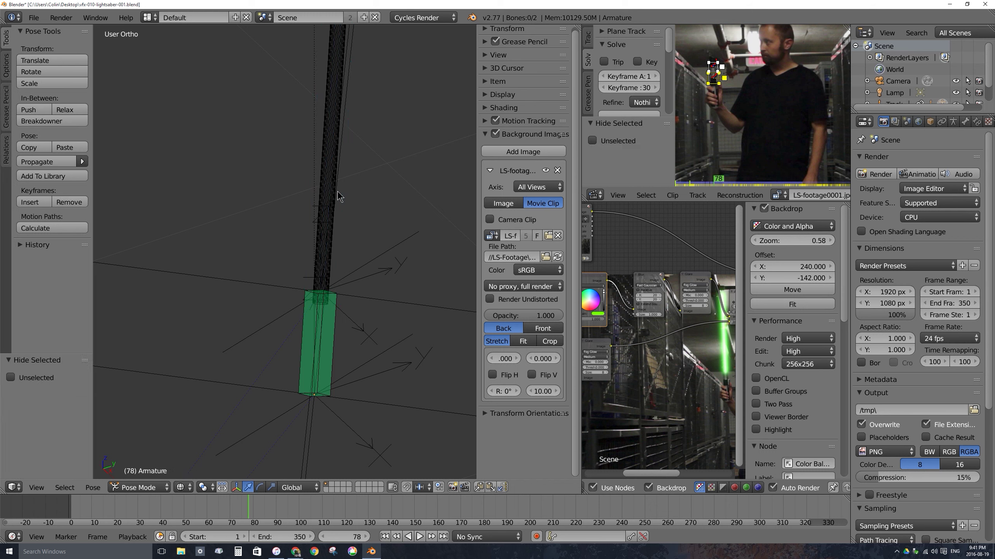
{"action": "right_click", "coordinate": [337, 191]}
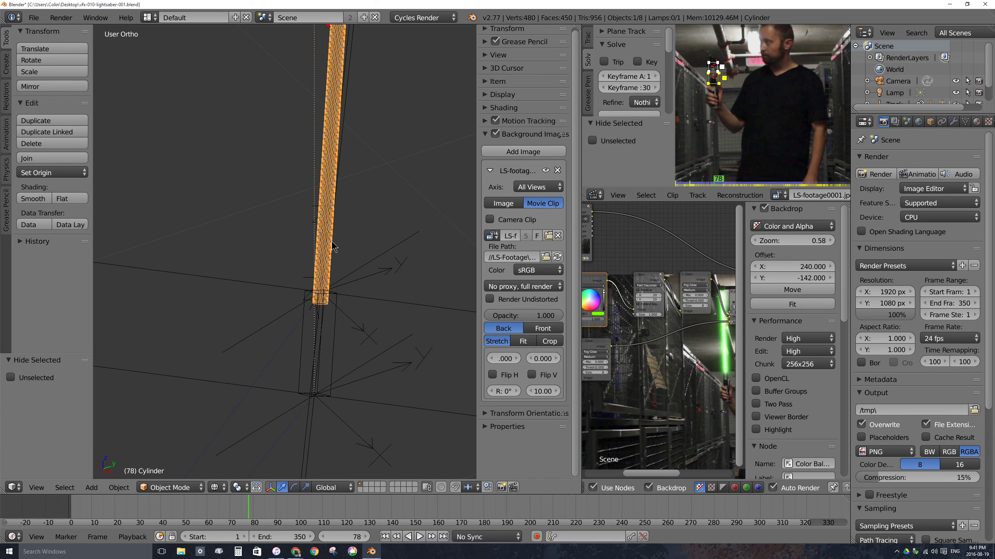
- Enter Edit Mode on the blade cylinder, restore solid shading, and select its bottom end face
{"action": "scroll", "coordinate": [356, 258], "scroll_direction": "down", "scroll_amount": 4}
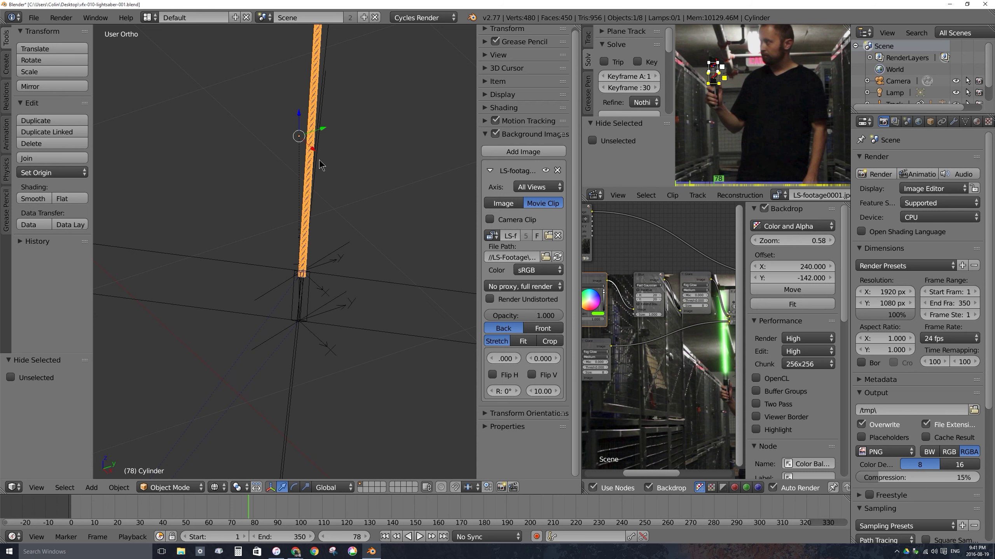
{"action": "key", "text": "Tab"}
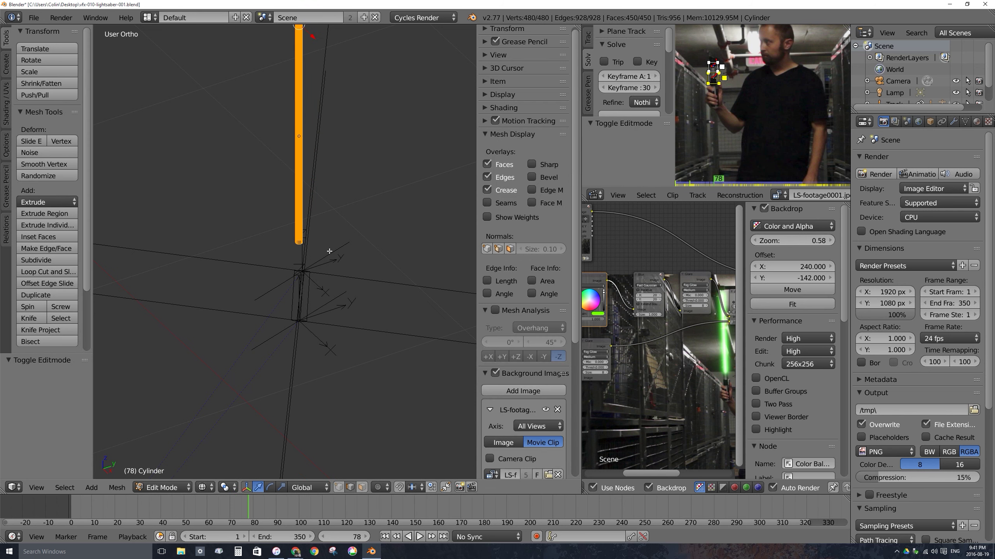
{"action": "middle_click_drag", "start_coordinate": [314, 239], "coordinate": [327, 229]}
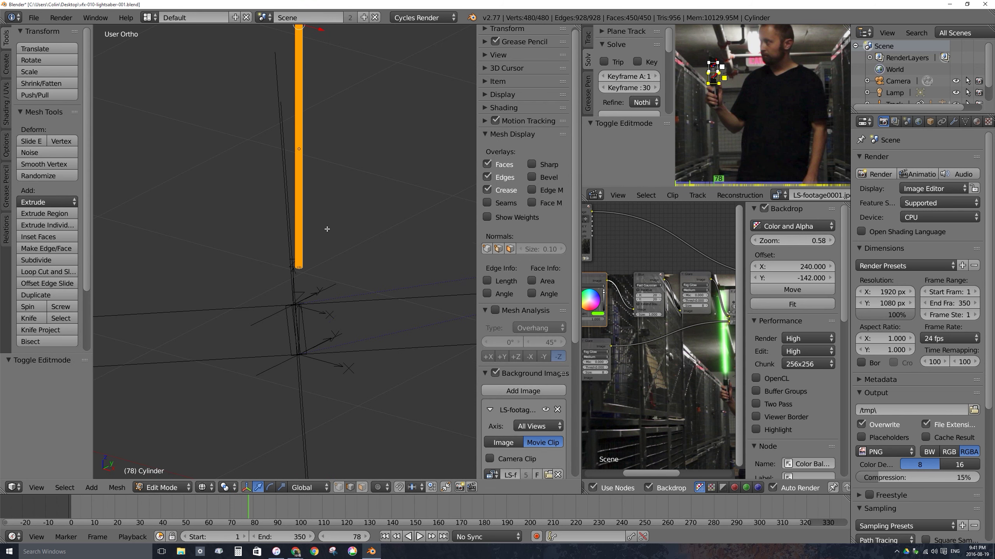
{"action": "scroll", "coordinate": [304, 258], "scroll_direction": "up", "scroll_amount": 6}
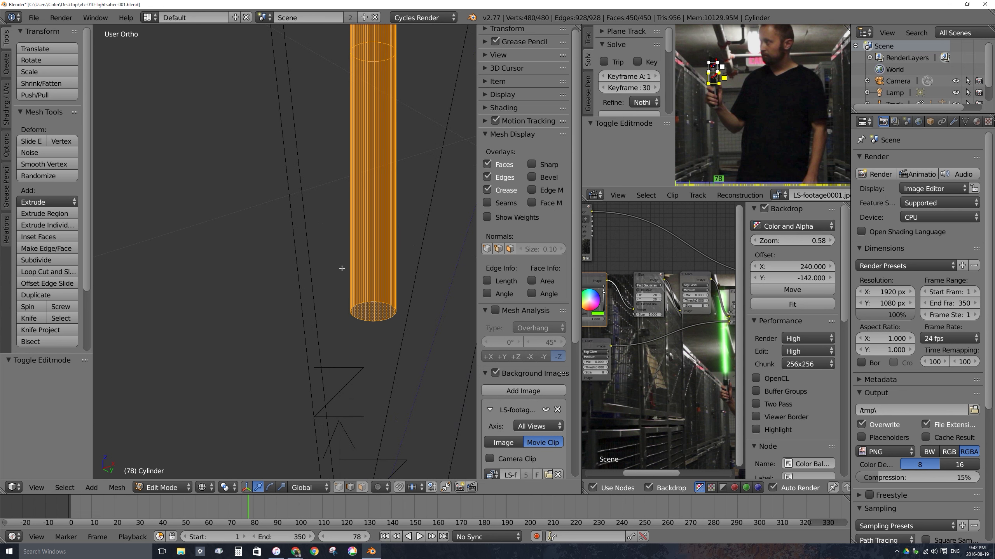
{"action": "key", "text": "z"}
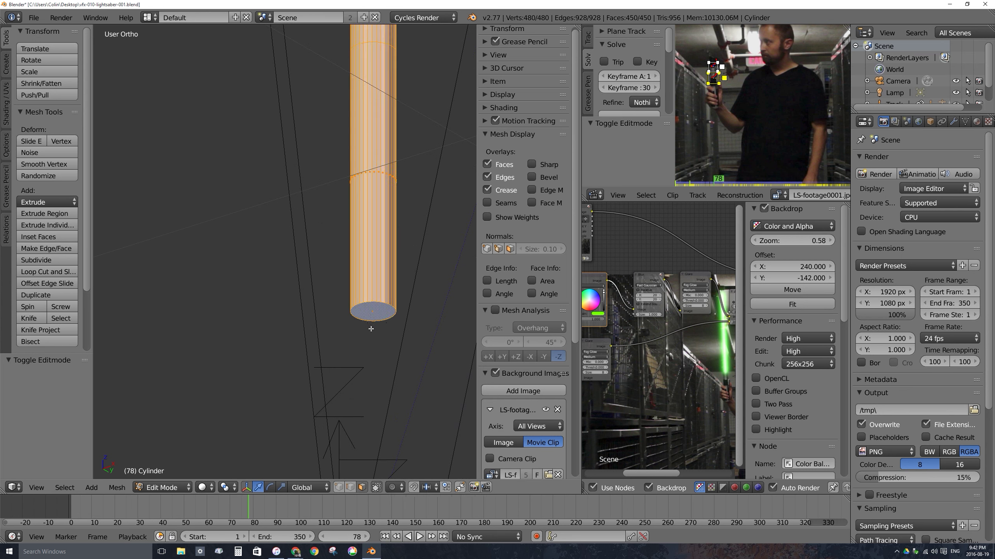
{"action": "right_click", "coordinate": [374, 315]}
{"action": "scroll", "coordinate": [358, 224], "scroll_direction": "down", "scroll_amount": 6}
{"action": "scroll", "coordinate": [360, 238], "scroll_direction": "up", "scroll_amount": 5}
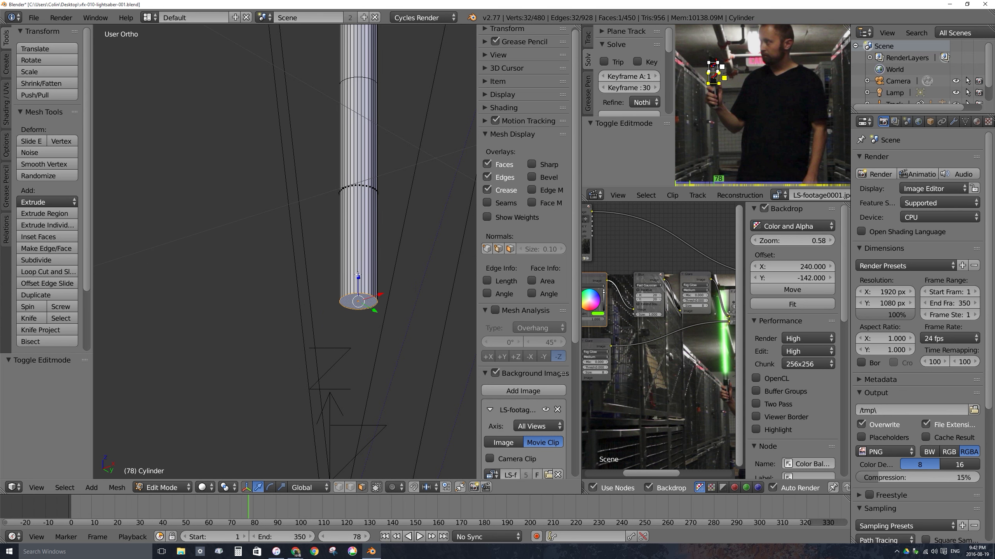
{"action": "scroll", "coordinate": [365, 226], "scroll_direction": "down", "scroll_amount": 6}
{"action": "scroll", "coordinate": [350, 281], "scroll_direction": "up", "scroll_amount": 1}
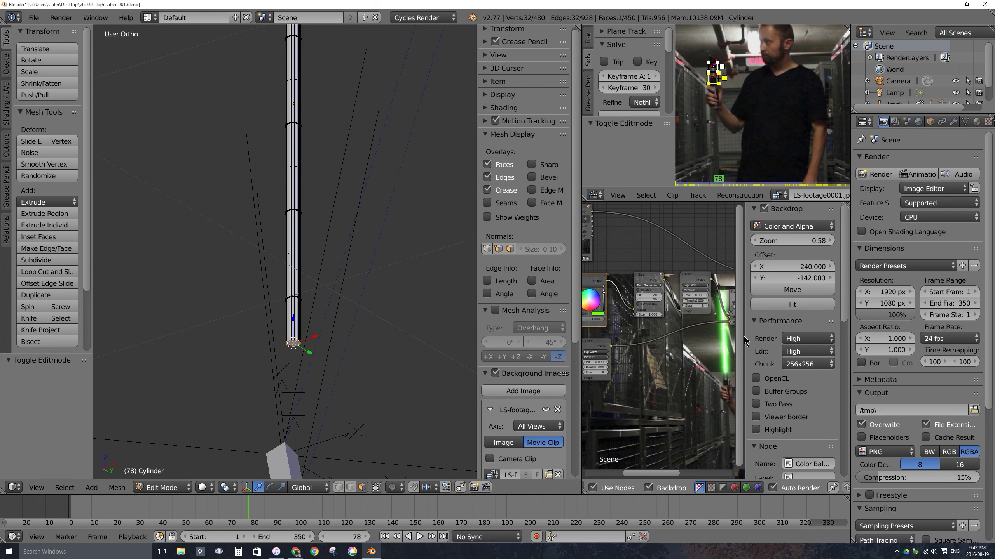
- Move the blade's bottom face up 0.065 along Z and test-render frame 78
{"action": "middle_click_drag", "start_coordinate": [303, 322], "coordinate": [297, 324]}
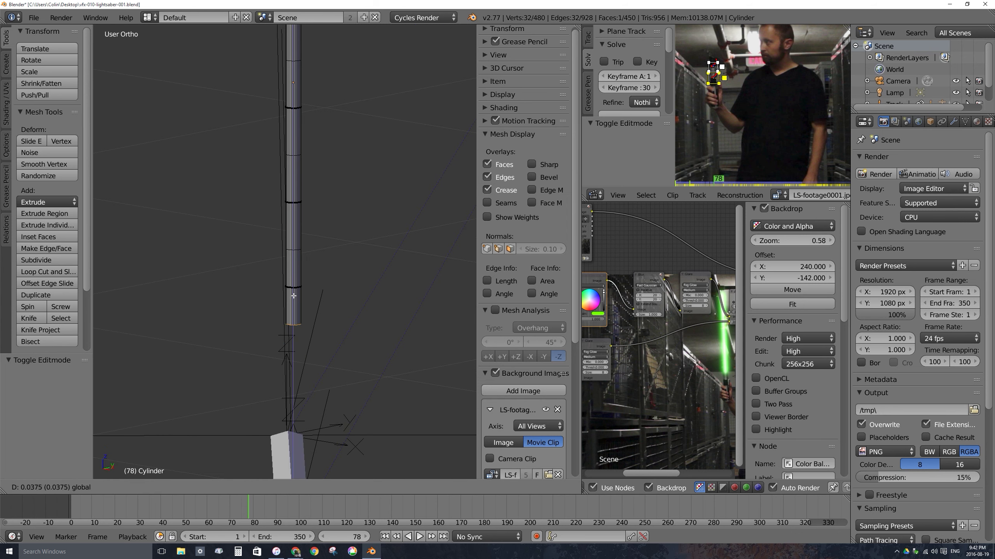
{"action": "key", "text": "F12"}
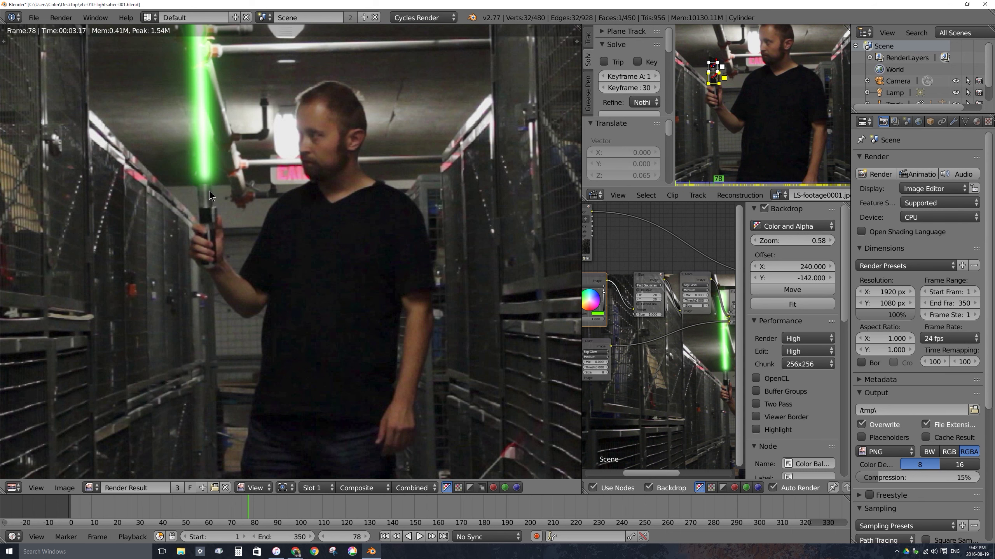
{"action": "key", "text": "Escape"}
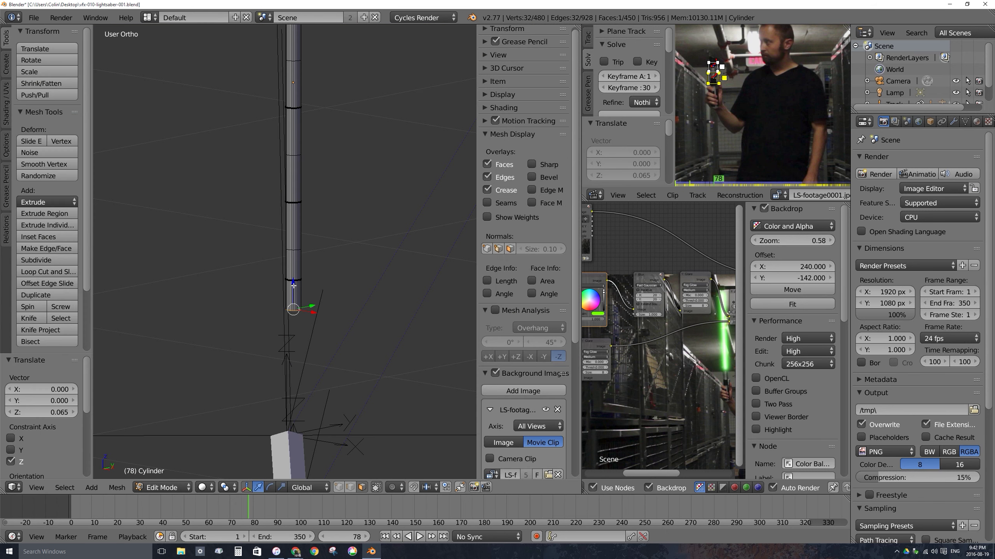
- Raise the blade's bottom face another 0.026 along Z and start a test render of frame 78
{"action": "key", "text": "g"}
{"action": "key", "text": "z"}
{"action": "left_click", "coordinate": [285, 310]}
{"action": "key", "text": "F12"}
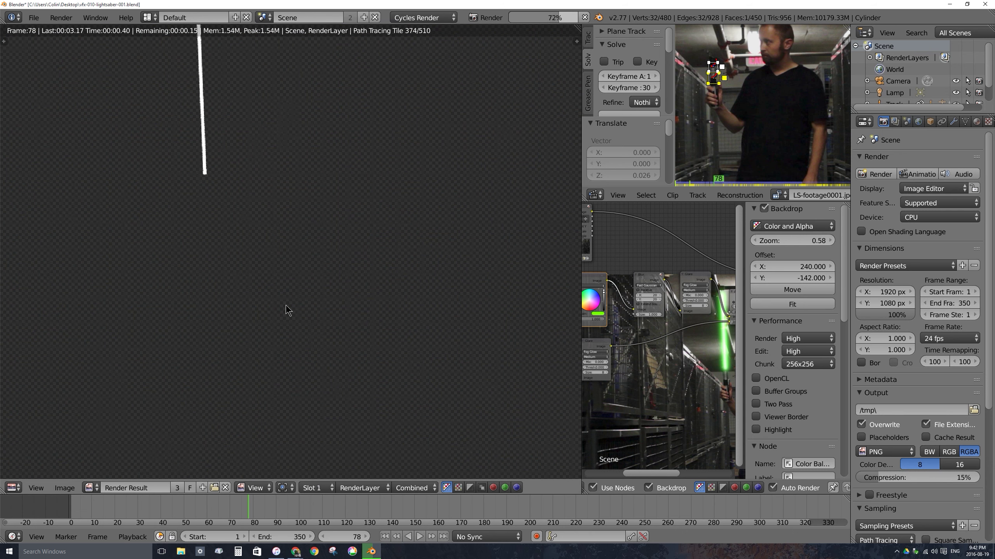
{"action": "key", "text": "Escape"}
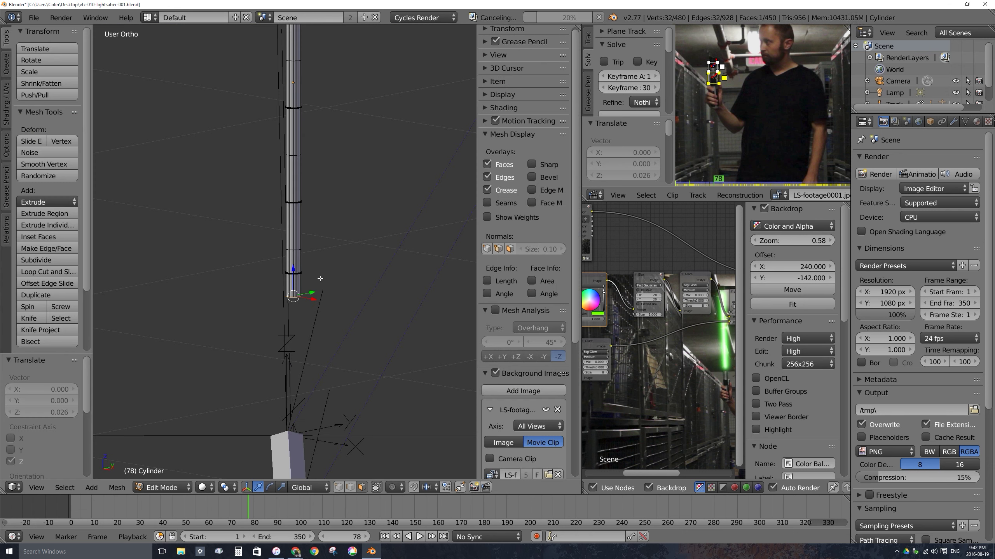
- Raise the blade's bottom face a further 0.078 along Z and render frame 78 again
{"action": "key", "text": "g"}
{"action": "key", "text": "z"}
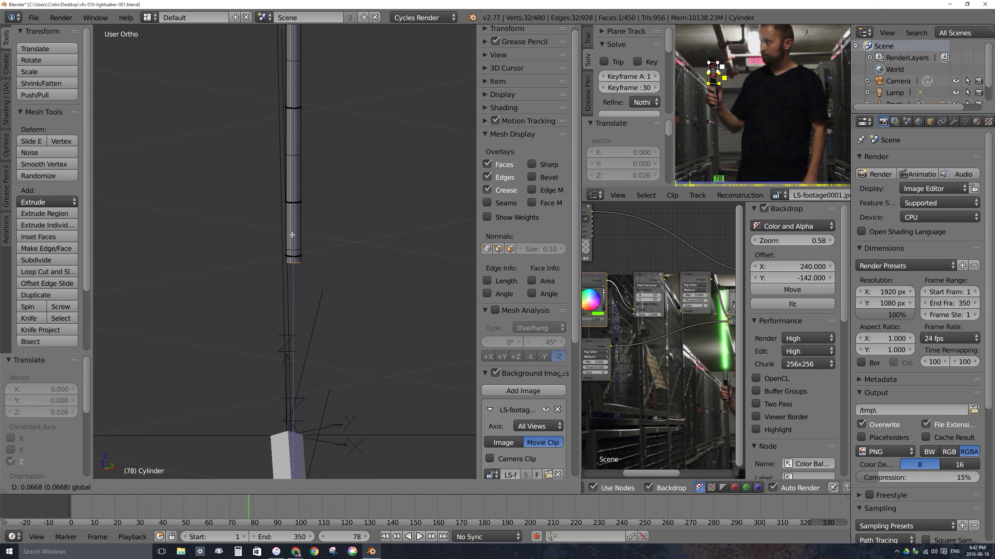
{"action": "left_click", "coordinate": [296, 165]}
{"action": "key", "text": "F12"}
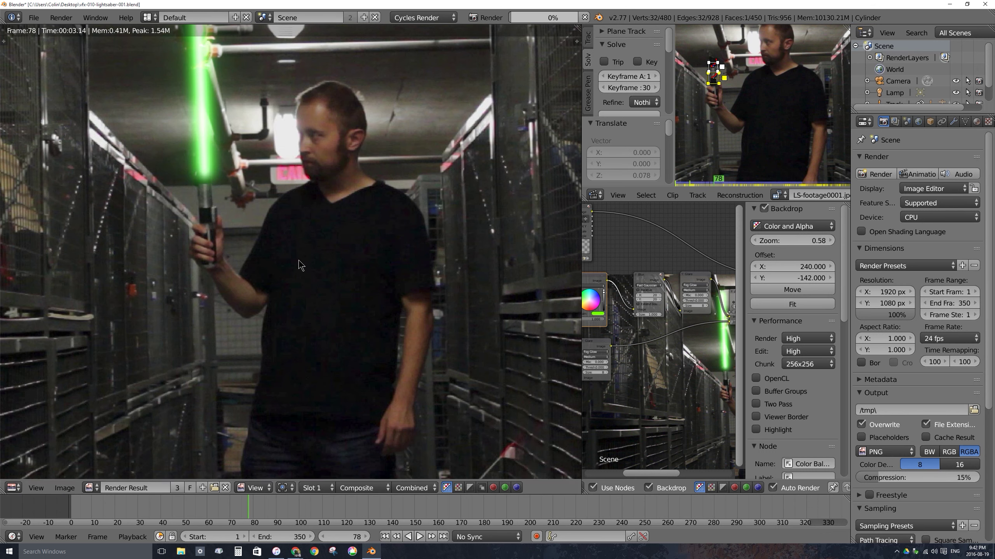
{"action": "key", "text": "Escape"}
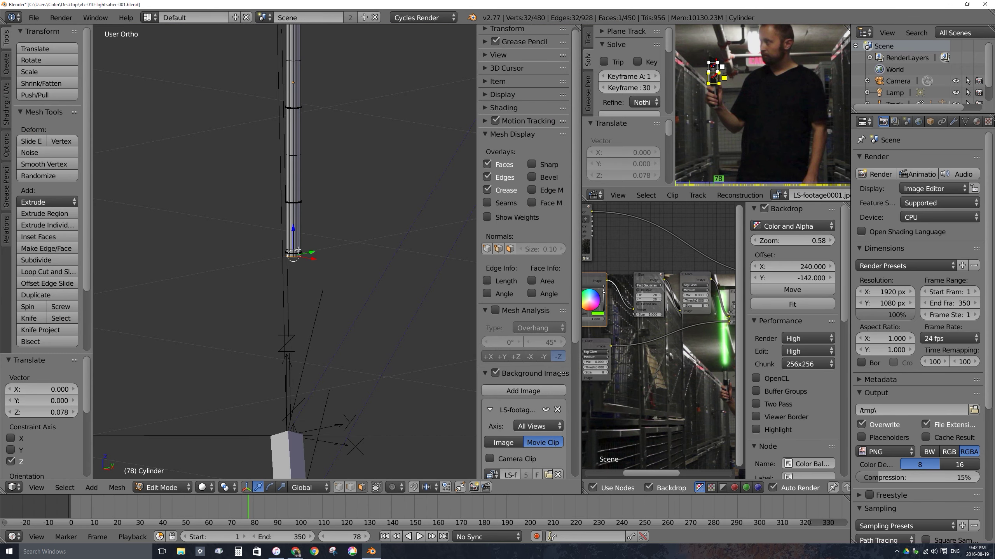
- Grow the selection to the blade's bottom ring of faces, move it up 0.065 along Z, and render frame 78
{"action": "middle_click_drag", "start_coordinate": [298, 250], "coordinate": [303, 243]}
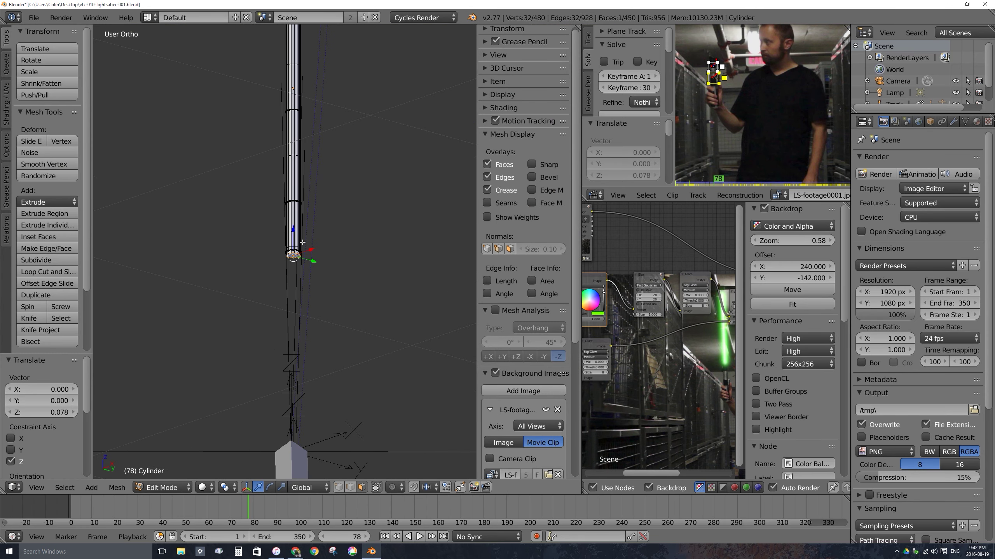
{"action": "key", "text": "ctrl+KP_Add"}
{"action": "scroll", "coordinate": [292, 242], "scroll_direction": "up", "scroll_amount": 5}
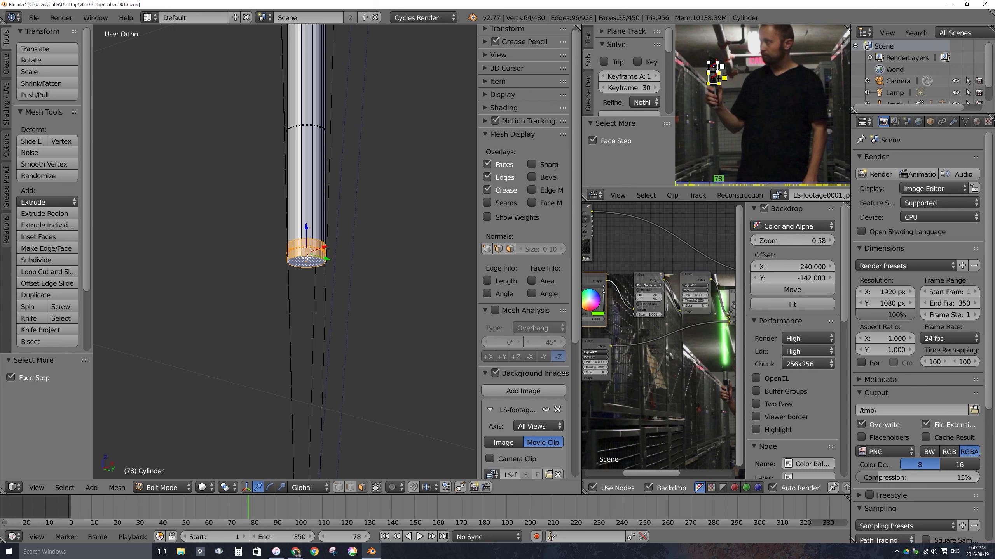
{"action": "left_click_drag", "start_coordinate": [306, 228], "coordinate": [306, 166]}
{"action": "key", "text": "F12"}
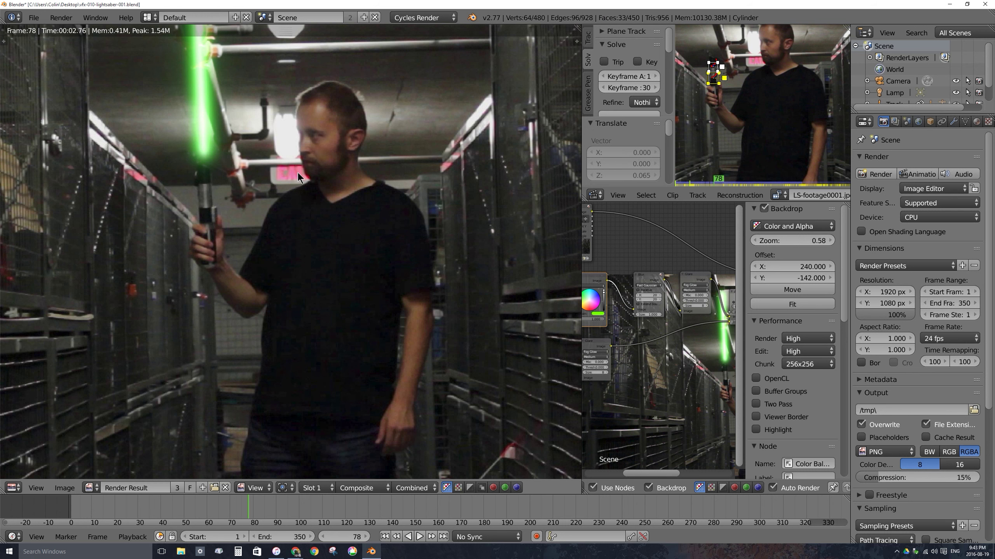
{"action": "key", "text": "Escape"}
- Move the blade's bottom ring of faces down 0.022 along Z and re-render frame 78
{"action": "left_click_drag", "start_coordinate": [307, 147], "coordinate": [308, 174]}
{"action": "key", "text": "F12"}
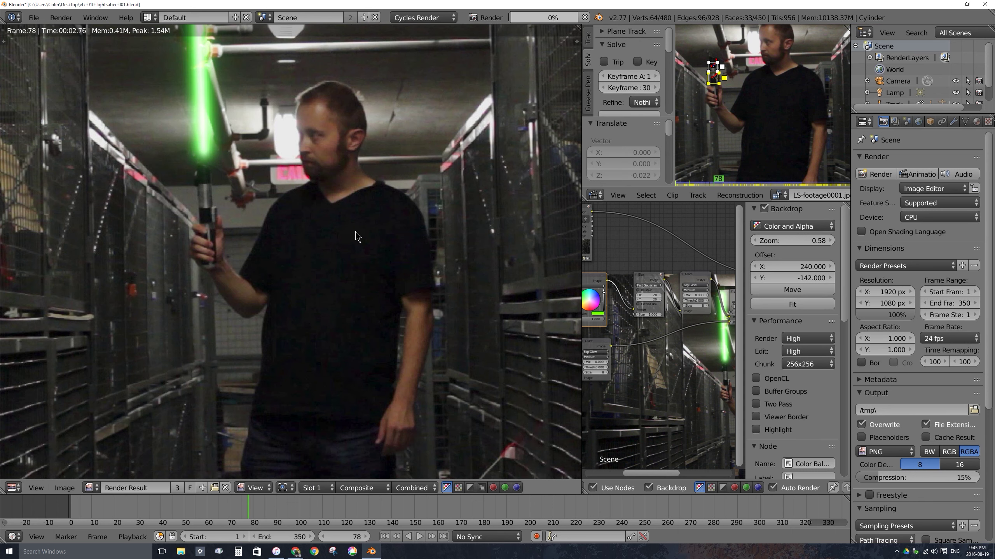
{"action": "key", "text": "Escape"}
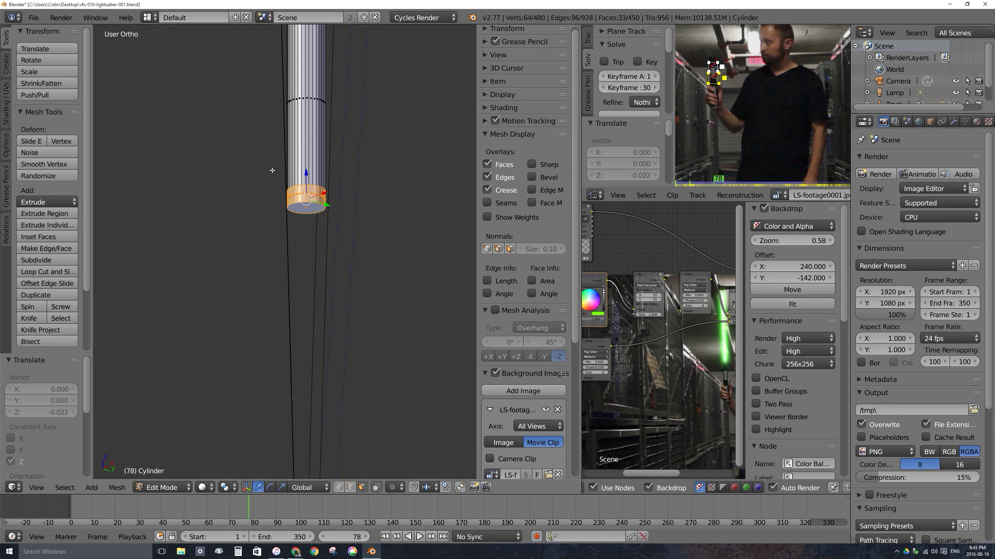
- Lower the blade's bottom ring further along Z, ending with a move of -0.024, and re-render frame 78 to check it
{"action": "left_click_drag", "start_coordinate": [306, 173], "coordinate": [305, 274]}
{"action": "key", "text": "F12"}
{"action": "key", "text": "Escape"}
{"action": "key", "text": "F12"}
{"action": "key", "text": "Escape"}
{"action": "key", "text": "F12"}
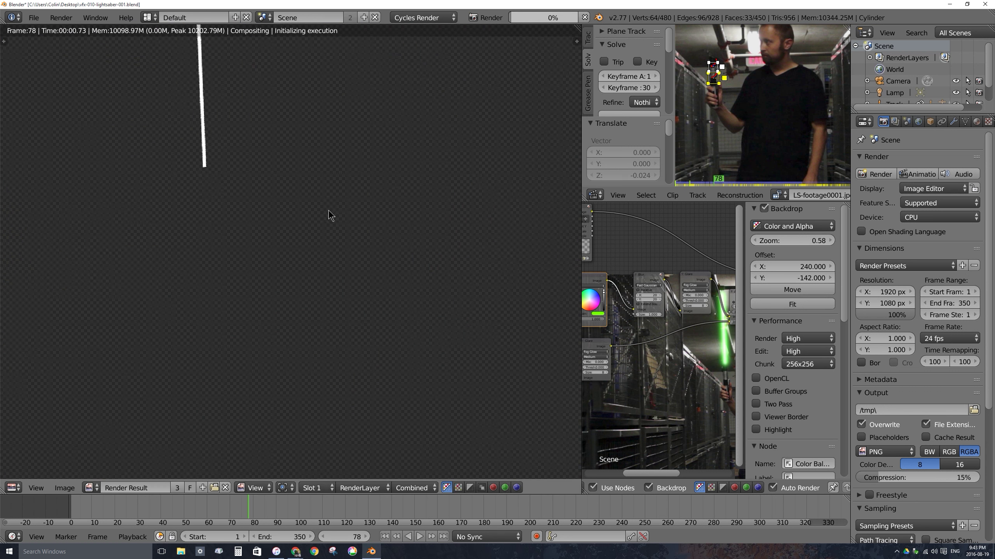
{"action": "key", "text": "Escape"}
- Scale the blade's bottom ring up by 1.304, render frame 78, and reposition the compositor backdrop to check the glow
{"action": "key", "text": "s"}
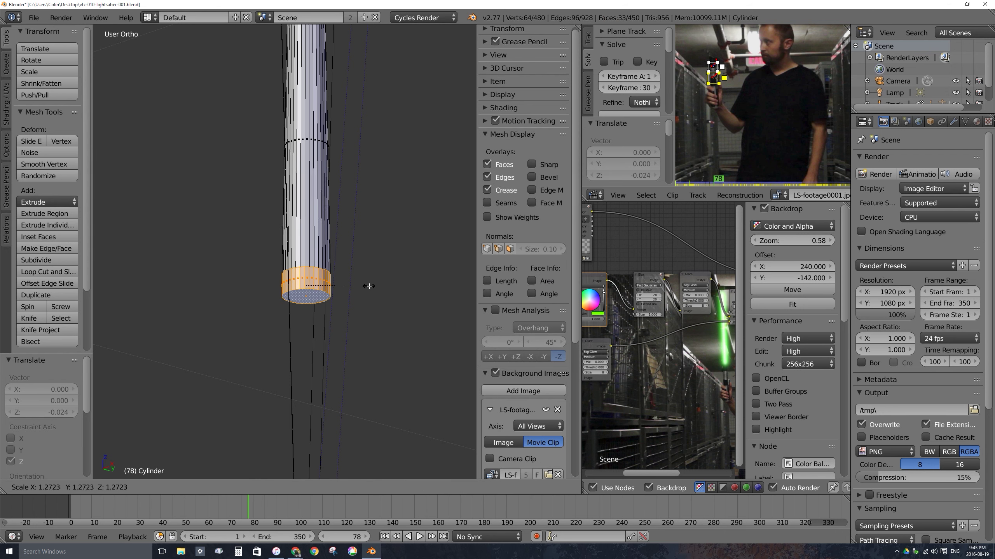
{"action": "left_click", "coordinate": [370, 286]}
{"action": "key", "text": "F12"}
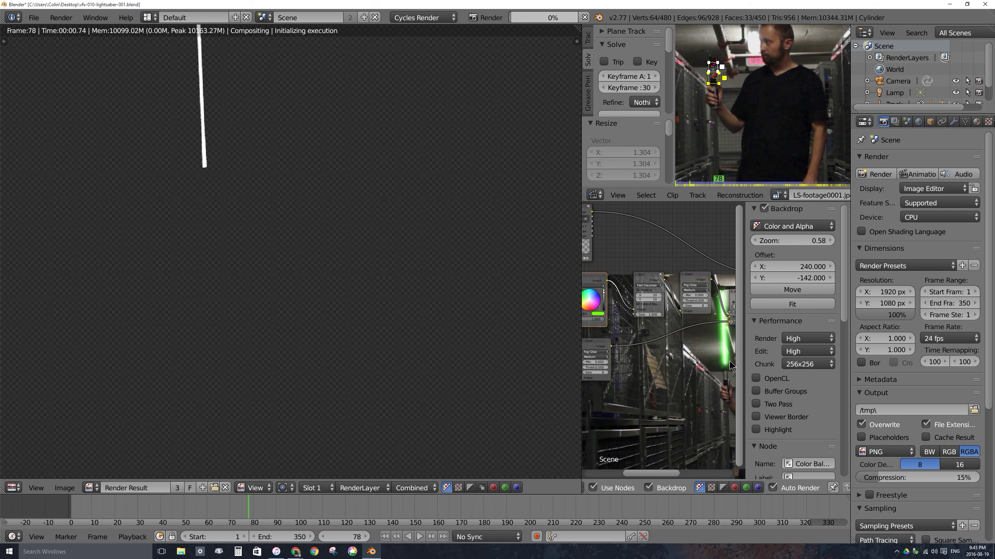
{"action": "middle_click_drag", "start_coordinate": [726, 367], "coordinate": [647, 342], "text": "alt"}
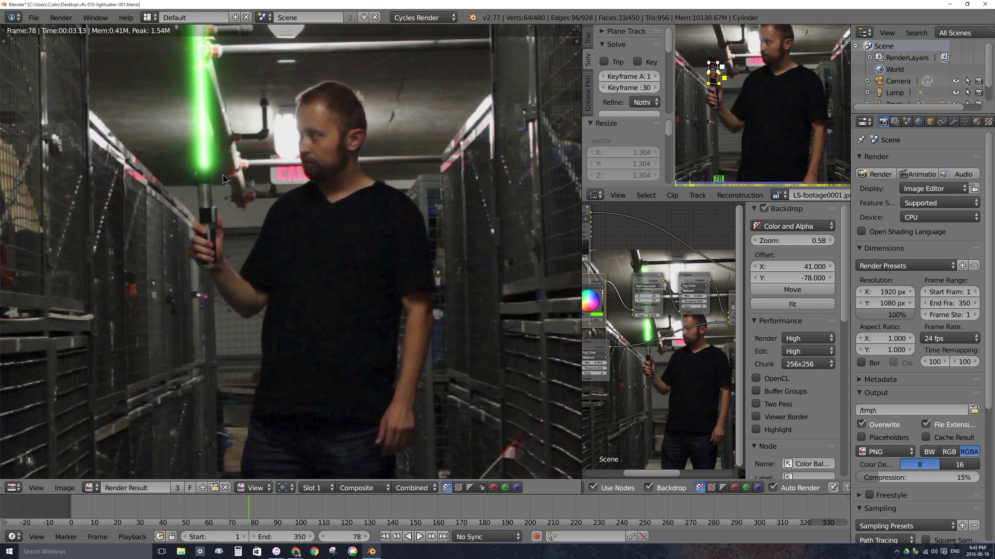
{"action": "key", "text": "Escape"}
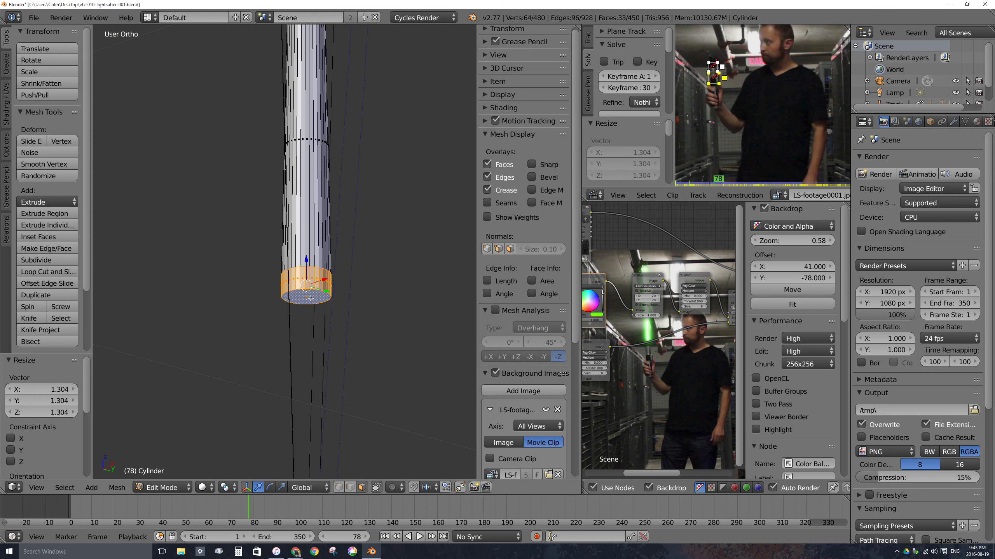
- Move only the blade's bottom end face down 0.012 along Z, scale it by 1.199, and inspect a render of frame 78
{"action": "right_click", "coordinate": [310, 298]}
{"action": "key", "text": "g"}
{"action": "key", "text": "z"}
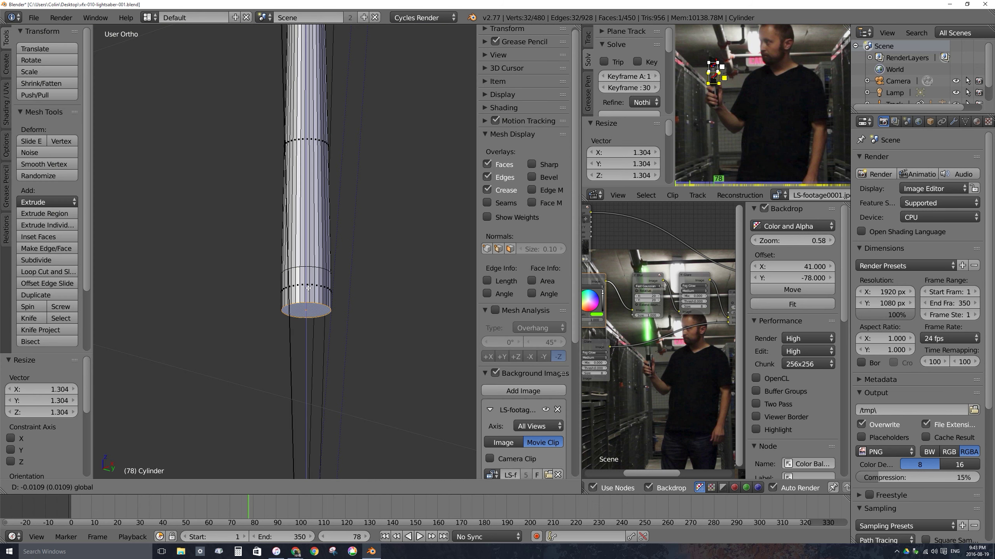
{"action": "left_click", "coordinate": [308, 288]}
{"action": "key", "text": "s"}
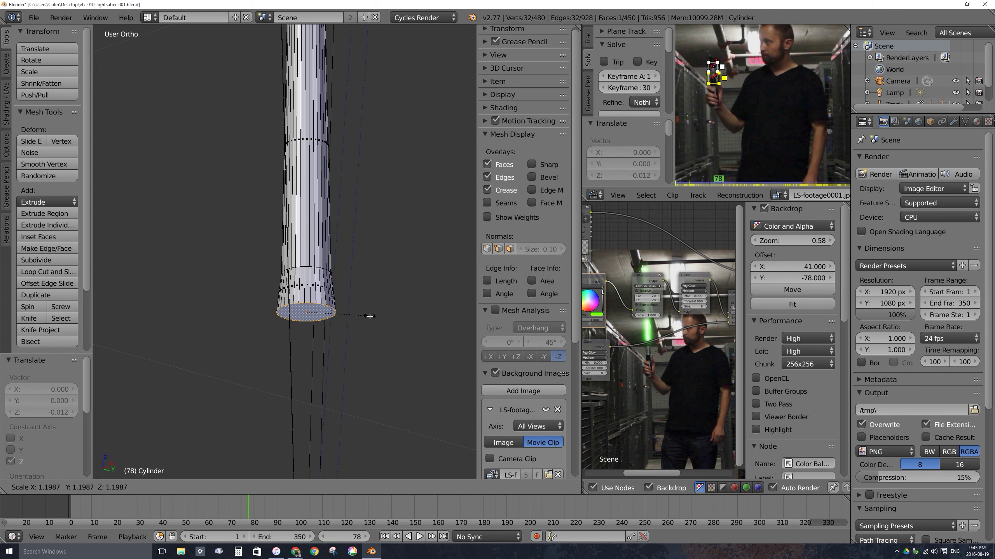
{"action": "left_click", "coordinate": [369, 316]}
{"action": "key", "text": "F12"}
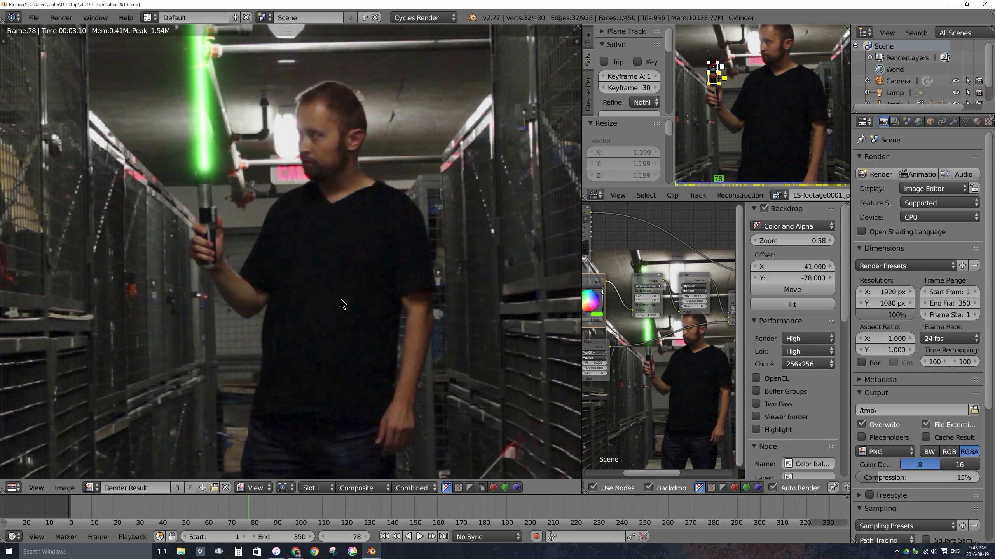
{"action": "scroll", "coordinate": [217, 203], "scroll_direction": "up", "scroll_amount": 2}
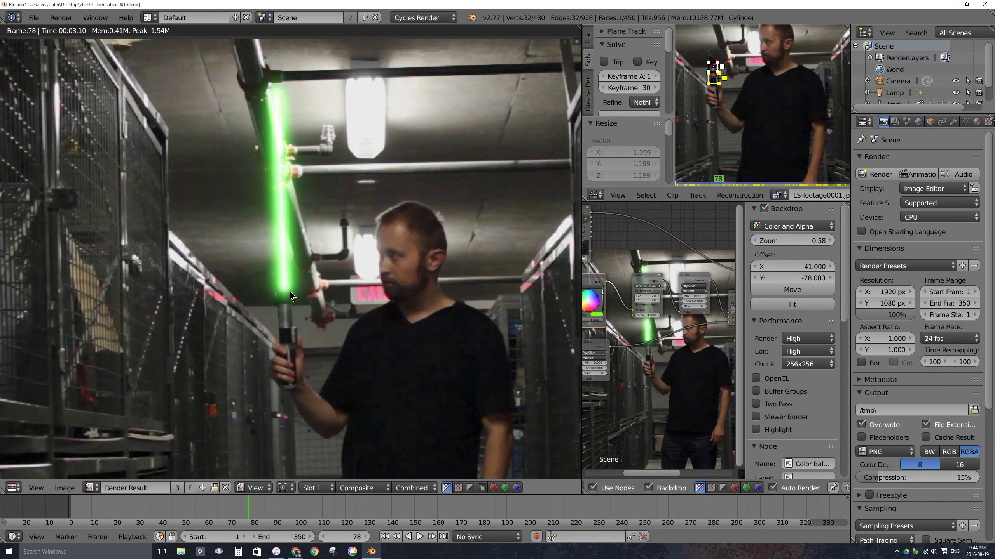
- Play the animation back to frame 33 and return from the render to the 3D view
{"action": "key", "text": "shift+alt+a"}
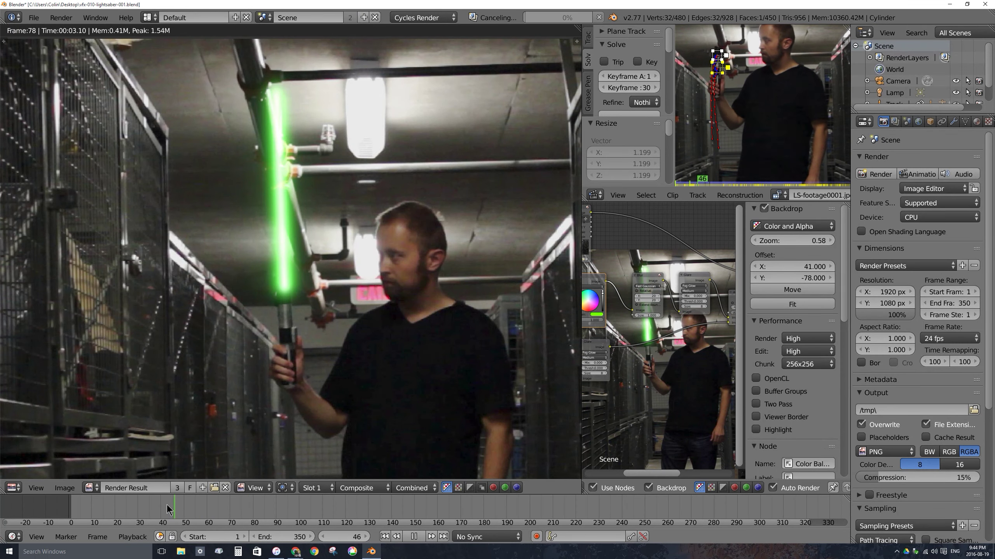
{"action": "key", "text": "alt+a"}
{"action": "key", "text": "Escape"}
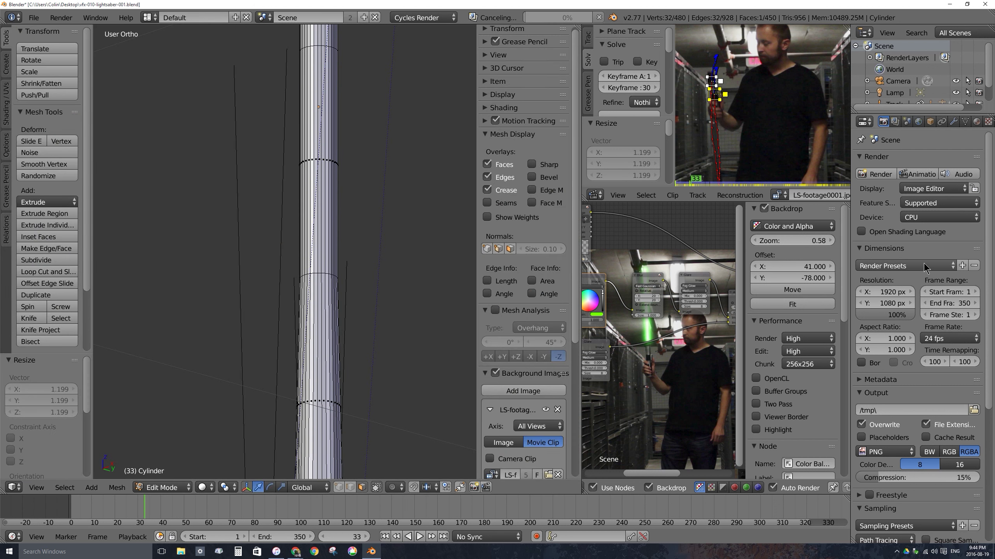
- Render frame 33, lower the blade's bottom end face by 0.025 along Z, and re-render the frame to check the base
{"action": "left_click", "coordinate": [877, 174]}
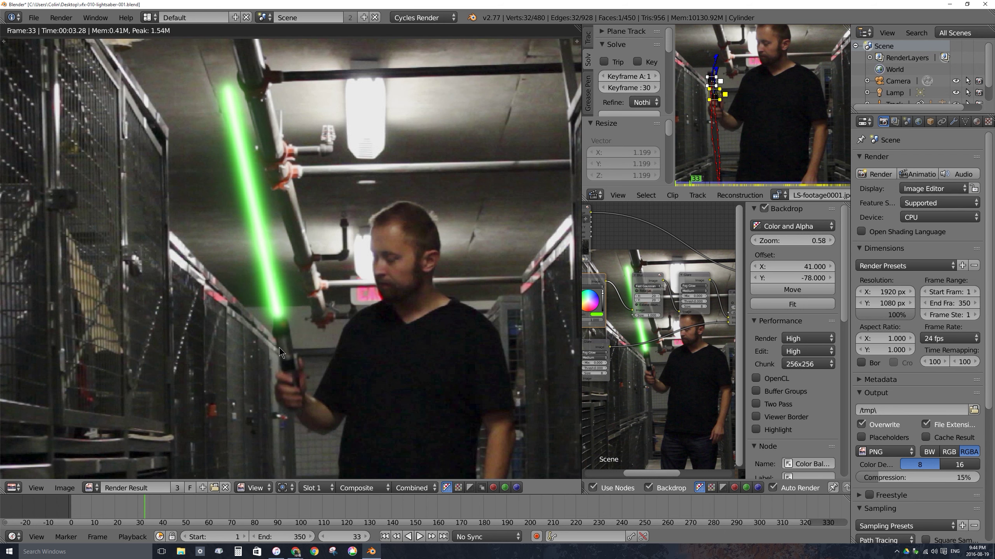
{"action": "key", "text": "Escape"}
{"action": "scroll", "coordinate": [318, 203], "scroll_direction": "down", "scroll_amount": 5}
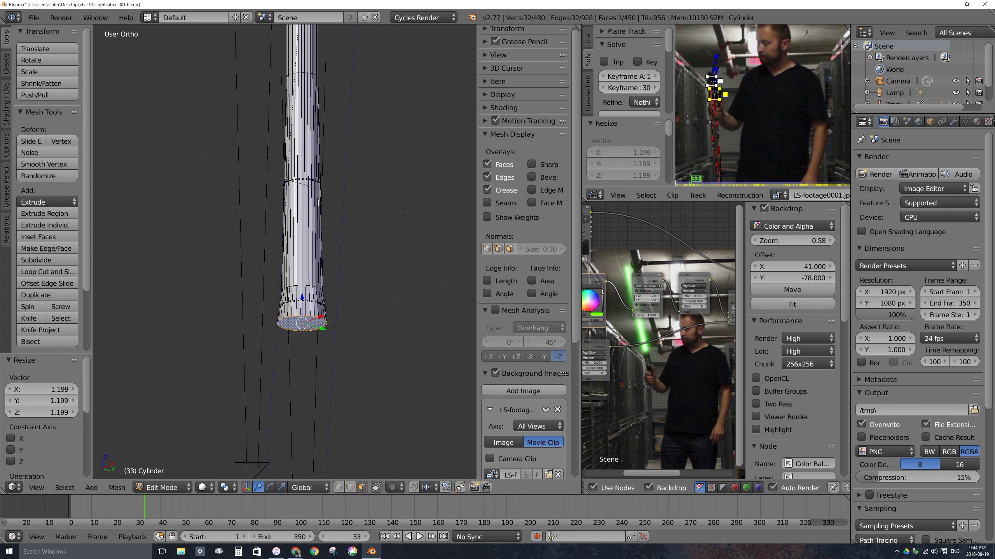
{"action": "middle_click_drag", "start_coordinate": [316, 333], "coordinate": [317, 328], "text": "shift"}
{"action": "left_click_drag", "start_coordinate": [306, 294], "coordinate": [306, 325]}
{"action": "key", "text": "F12"}
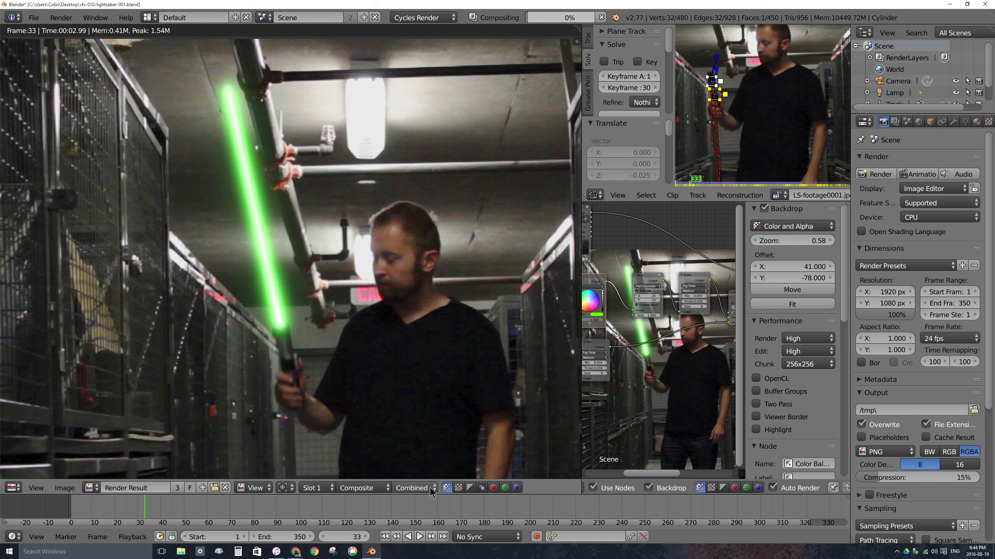
- Render frame 230, inspect where the blade meets the handle, and return to the 3D view
{"action": "left_click_drag", "start_coordinate": [576, 506], "coordinate": [598, 506]}
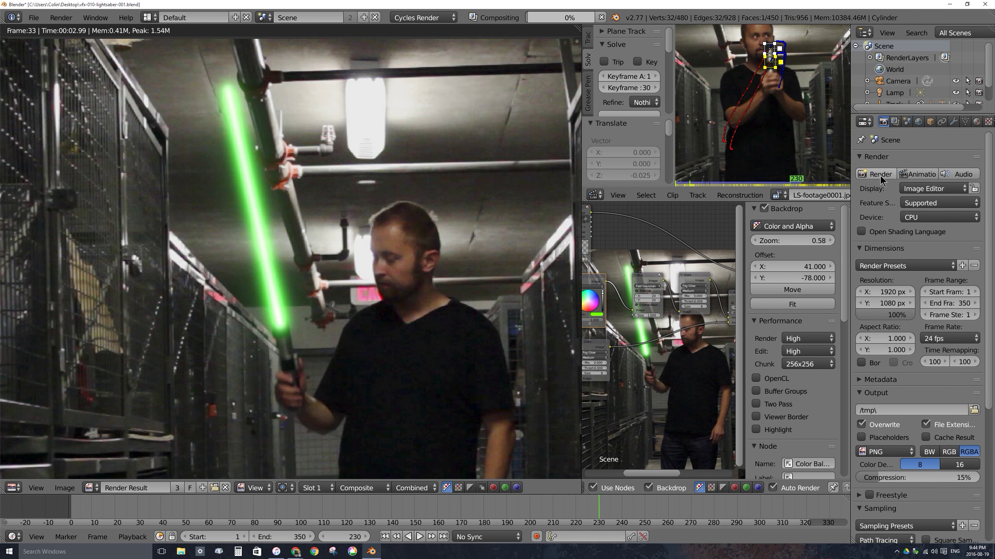
{"action": "scroll", "coordinate": [498, 218], "scroll_direction": "down", "scroll_amount": 2}
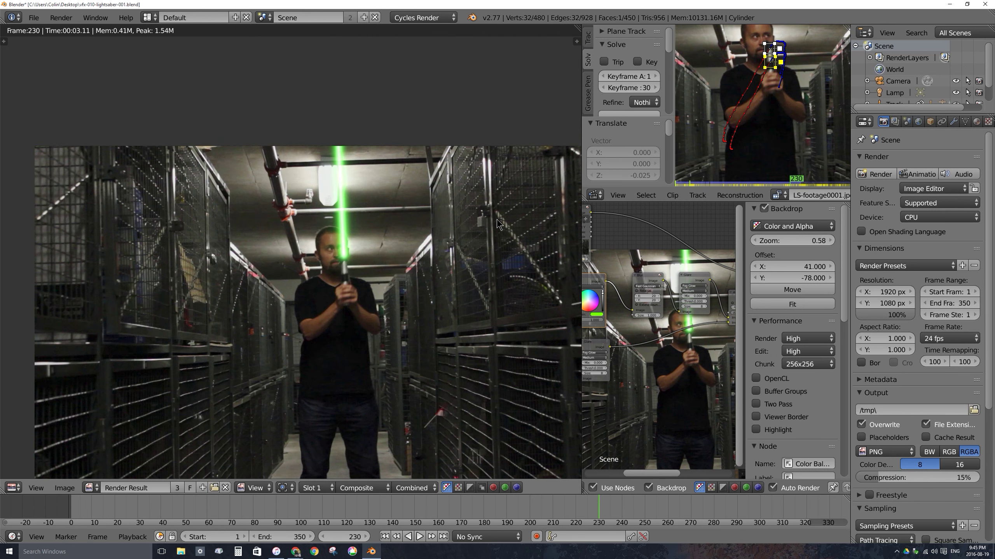
{"action": "scroll", "coordinate": [494, 216], "scroll_direction": "up", "scroll_amount": 2}
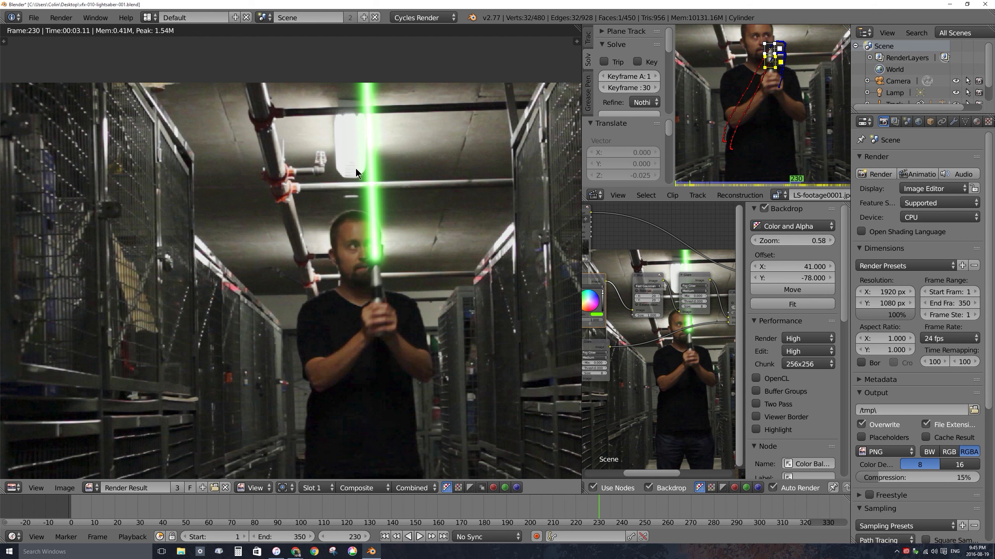
{"action": "key", "text": "shift+F5"}
- Save over the existing vfx-010-lightsaber-001.blend file and return the blade mesh to Object Mode
{"action": "scroll", "coordinate": [376, 227], "scroll_direction": "down", "scroll_amount": 6}
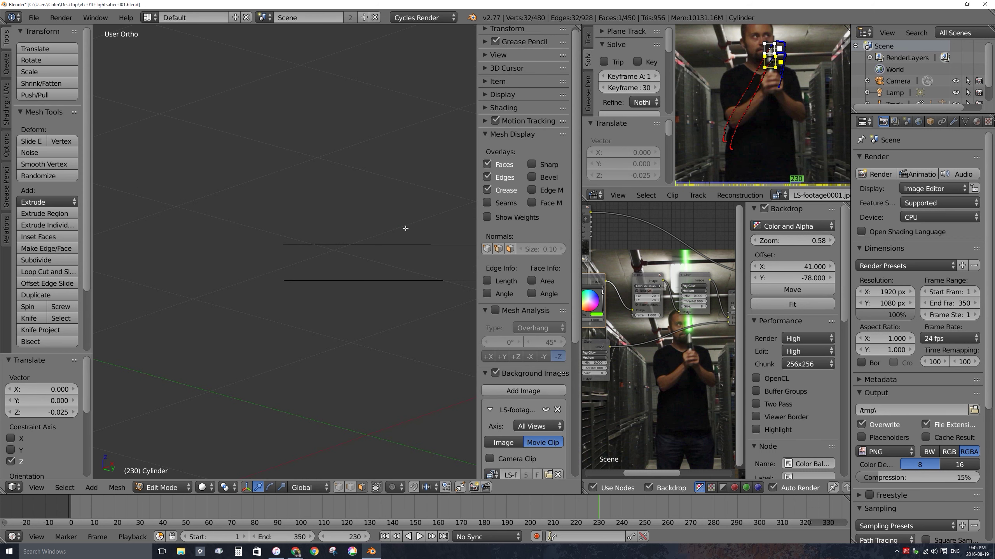
{"action": "key", "text": "ctrl+s"}
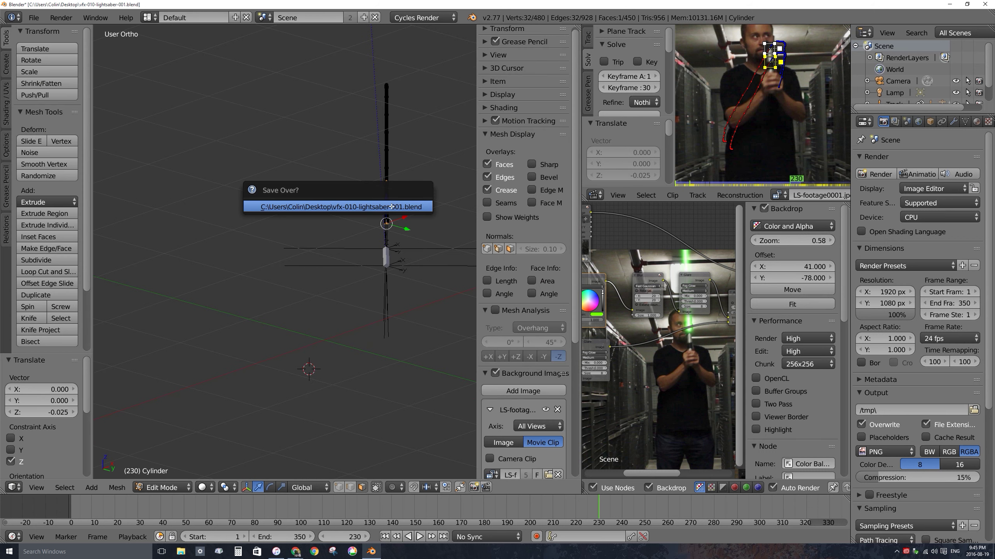
{"action": "left_click", "coordinate": [392, 207]}
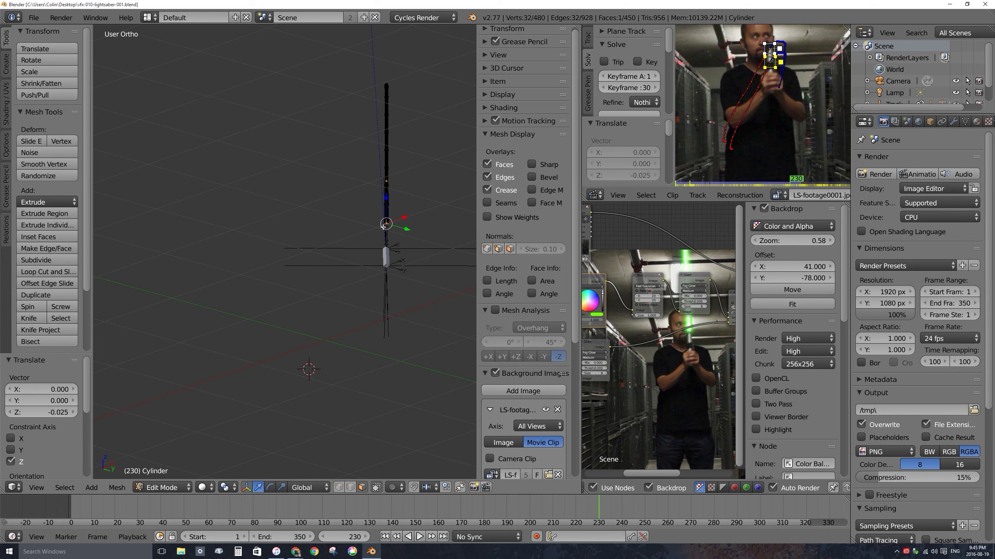
{"action": "middle_click_drag", "start_coordinate": [384, 227], "coordinate": [319, 269]}
{"action": "scroll", "coordinate": [347, 200], "scroll_direction": "up", "scroll_amount": 5}
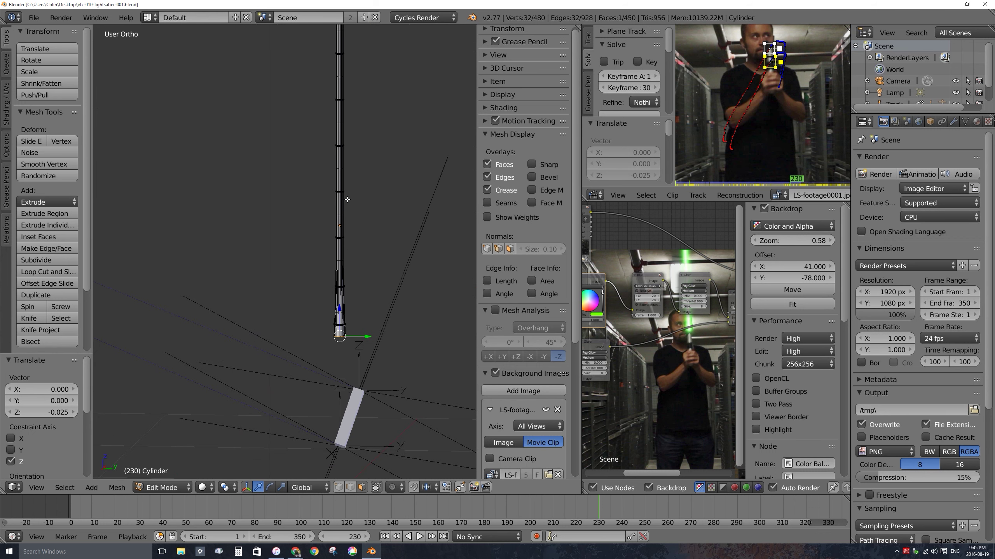
{"action": "key", "text": "Tab"}
{"action": "middle_click_drag", "start_coordinate": [366, 315], "coordinate": [309, 300]}
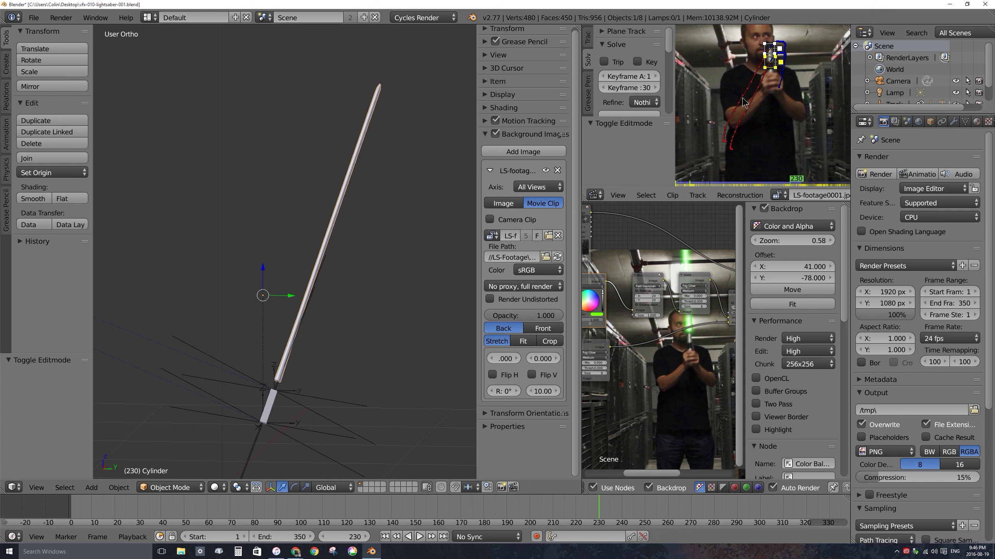
- Enlarge the movie clip editor over the node editor, keeping room for the 3D view beside it
{"action": "left_click_drag", "start_coordinate": [582, 73], "coordinate": [230, 81]}
{"action": "left_click_drag", "start_coordinate": [470, 188], "coordinate": [485, 426]}
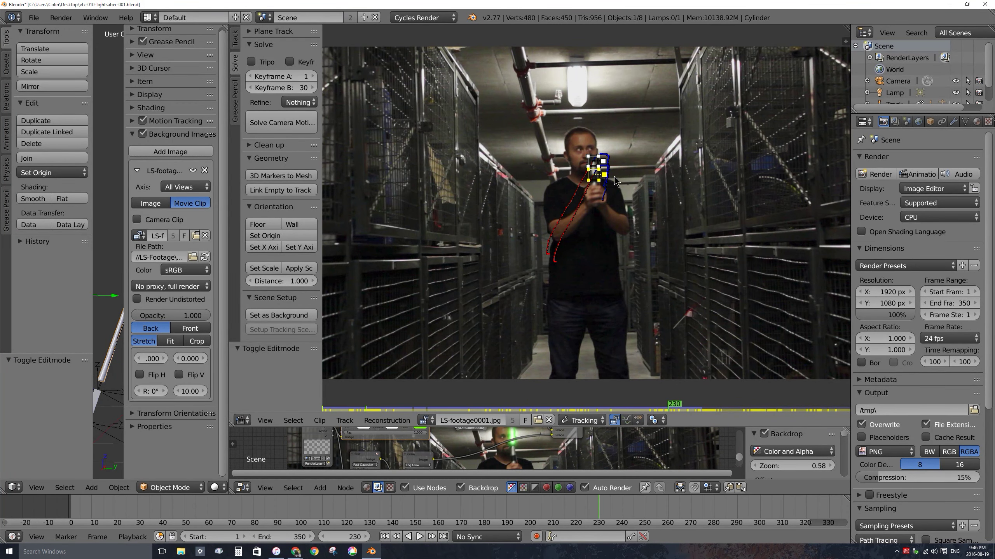
{"action": "middle_click_drag", "start_coordinate": [616, 181], "coordinate": [604, 197]}
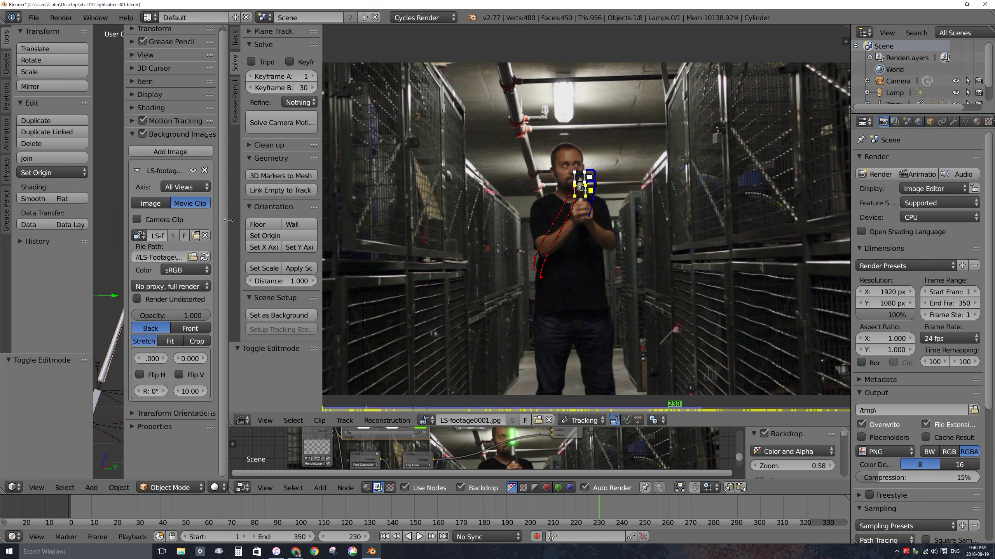
{"action": "left_click_drag", "start_coordinate": [229, 220], "coordinate": [439, 221]}
- Put the lightsaber armature into Pose Mode and reveal its hidden blade bone
{"action": "right_click", "coordinate": [199, 408]}
{"action": "key", "text": "ctrl+Tab"}
{"action": "key", "text": "a"}
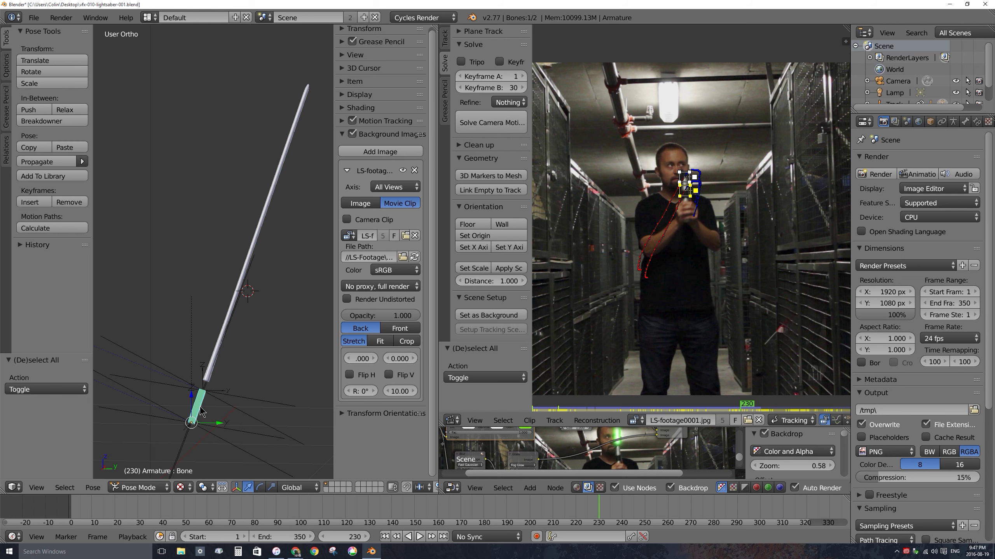
{"action": "key", "text": "alt+h"}
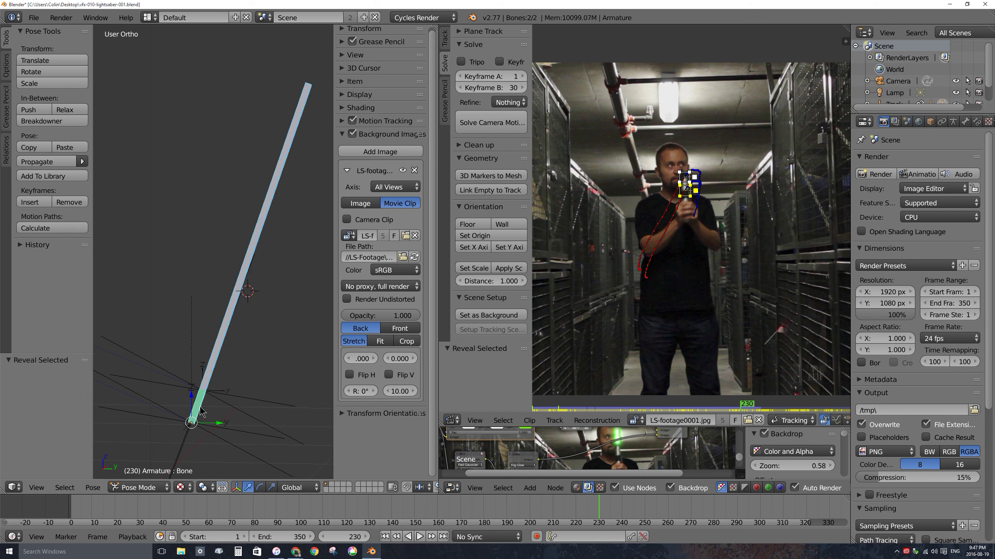
- Try scaling the blade bone down to 0.016, render frame 230 to check the retracted blade, and restore the bone's scale
{"action": "right_click", "coordinate": [265, 206]}
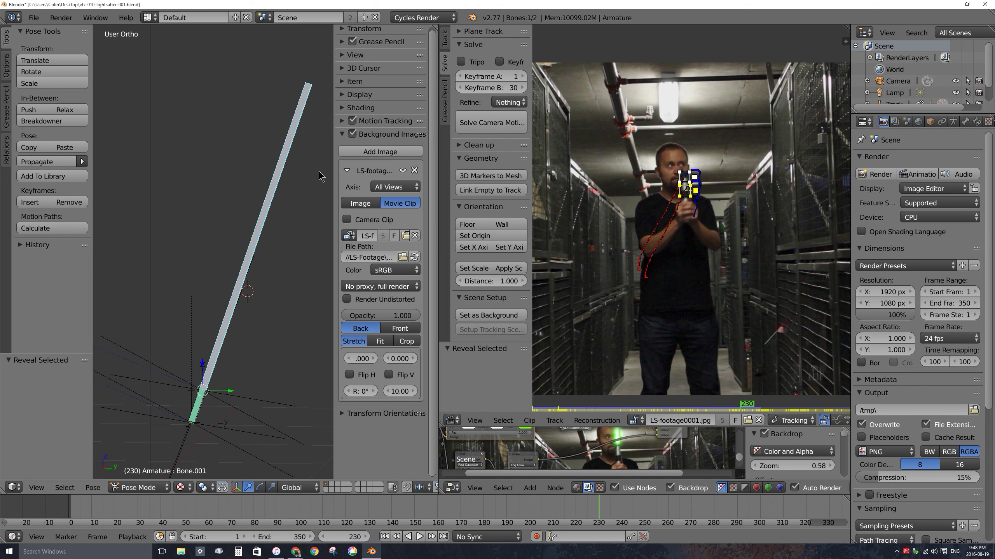
{"action": "key", "text": "s"}
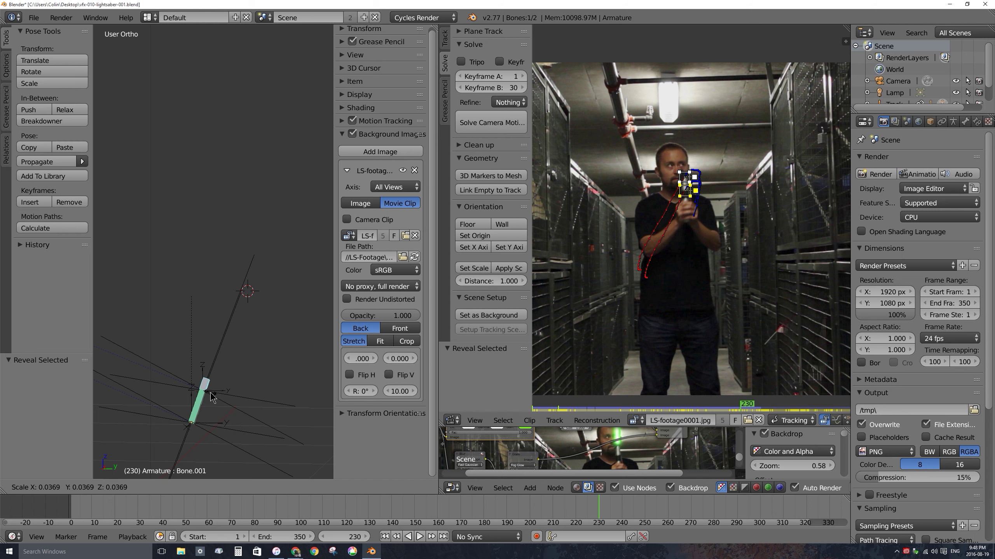
{"action": "left_click", "coordinate": [207, 394]}
{"action": "key", "text": "F12"}
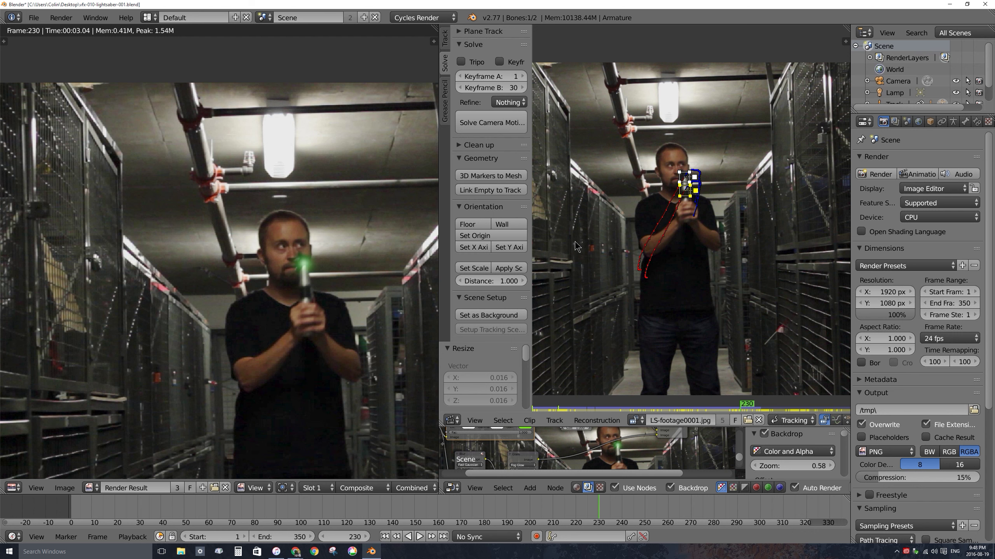
{"action": "key", "text": "shift+F5"}
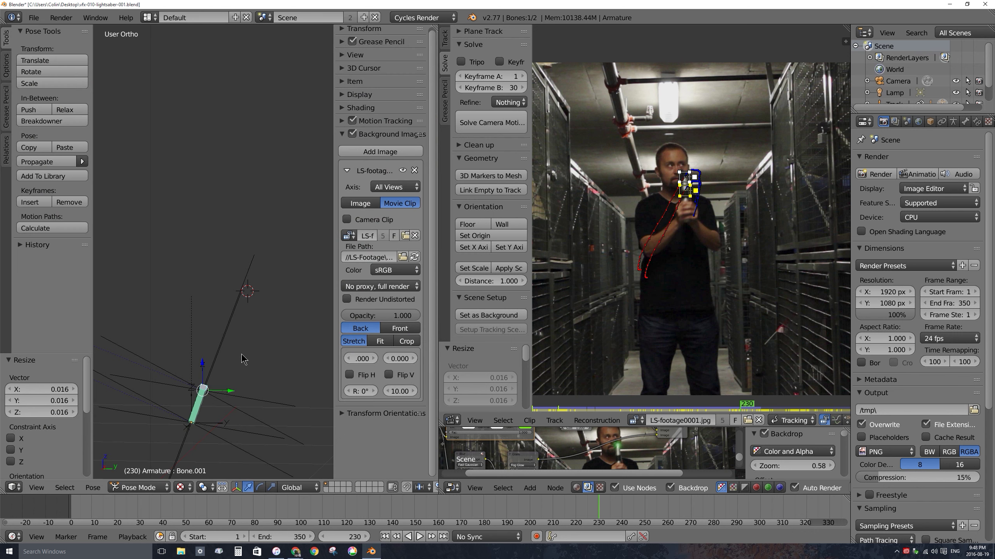
{"action": "right_click", "coordinate": [231, 376]}
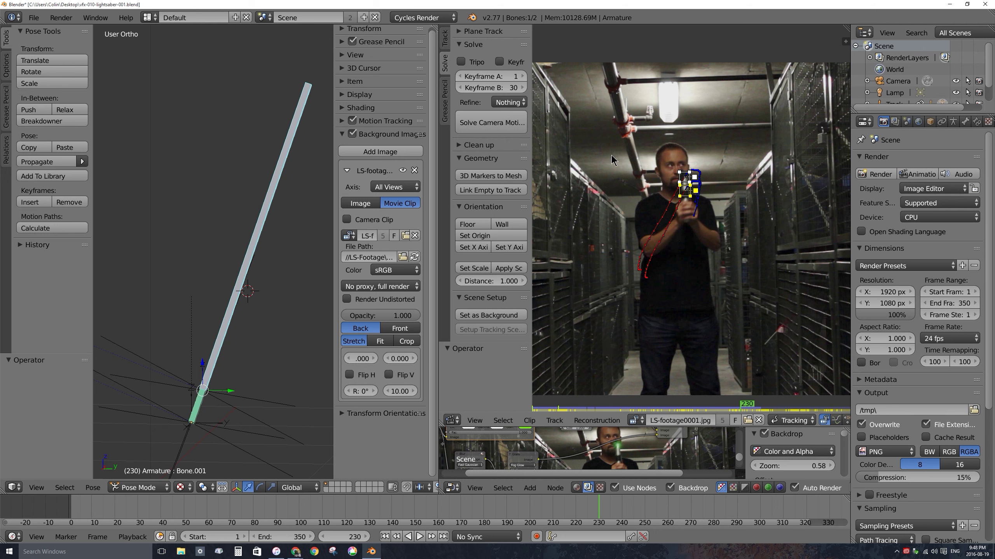
- Scrub back to frame 27 and play the tracked footage through to frame 70, examining the handle for an ignition point
{"action": "scroll", "coordinate": [674, 212], "scroll_direction": "up", "scroll_amount": 4}
{"action": "right_click", "coordinate": [673, 213], "text": "shift"}
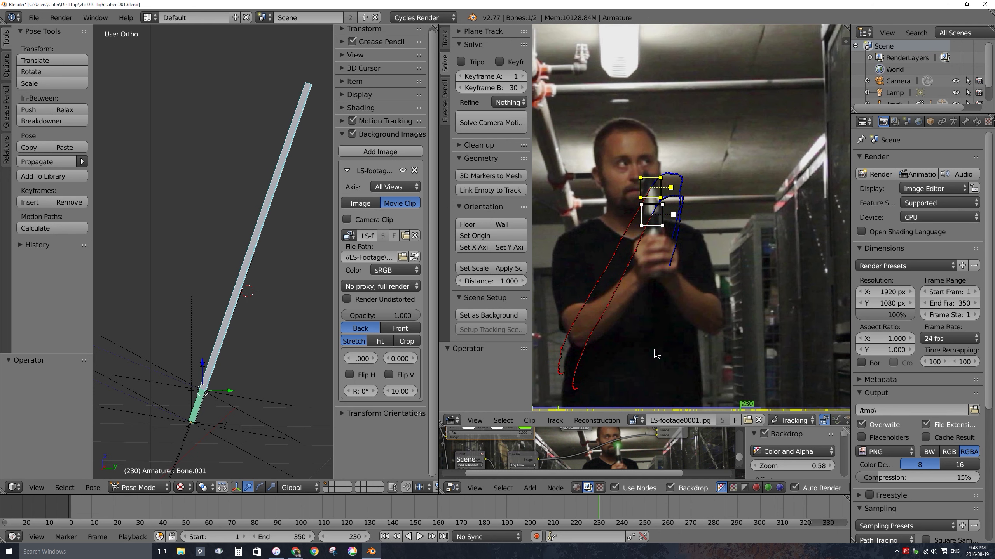
{"action": "left_click_drag", "start_coordinate": [568, 513], "coordinate": [131, 506]}
{"action": "key", "text": "alt+a"}
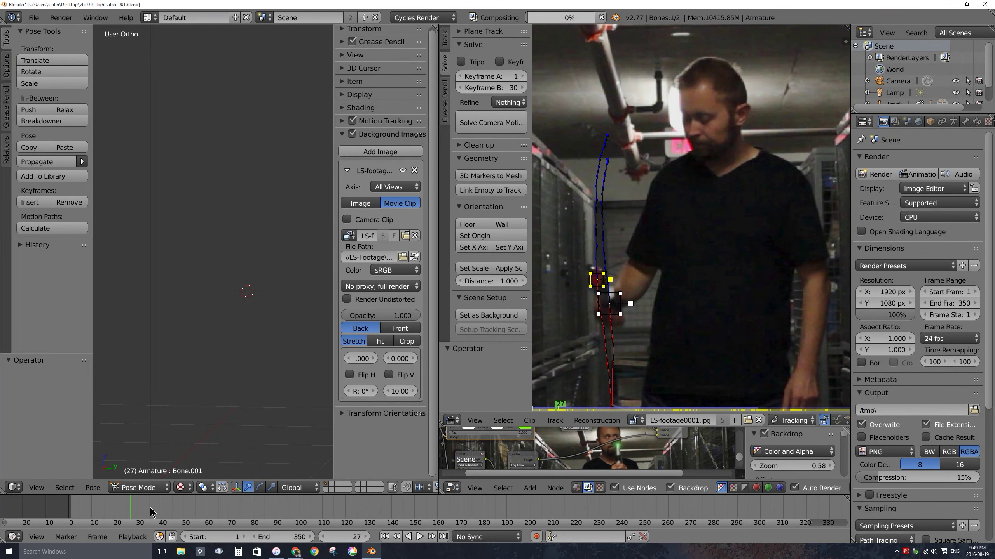
{"action": "left_click_drag", "start_coordinate": [140, 505], "coordinate": [194, 506]}
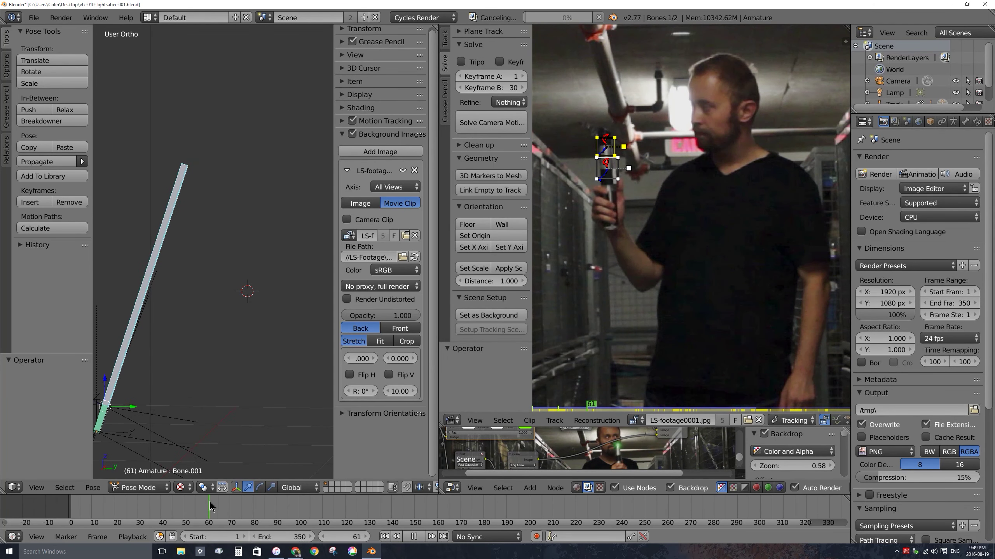
{"action": "key", "text": "alt+a"}
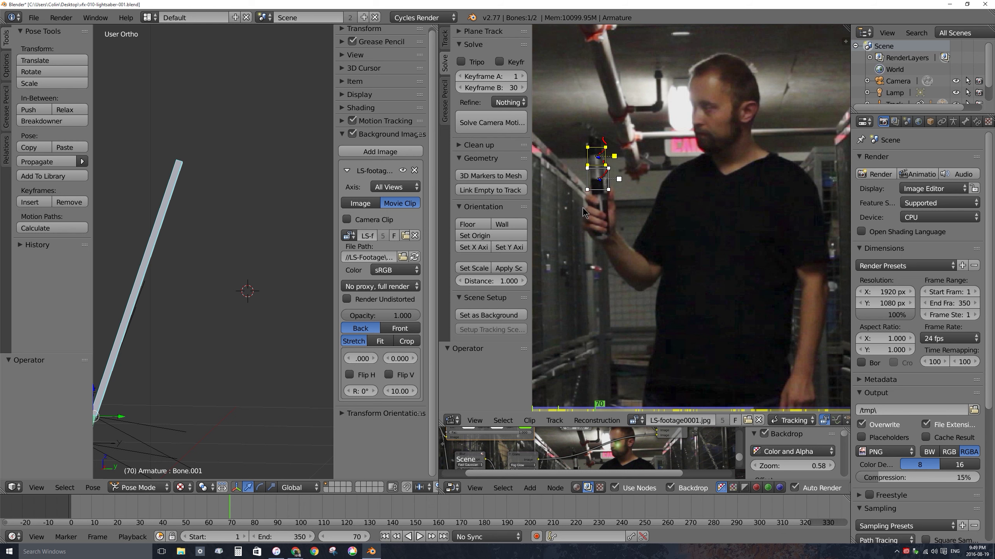
- Compare frames 69 and 70 in the footage and clear both handle markers' track paths up to frame 70
{"action": "key", "text": "Left"}
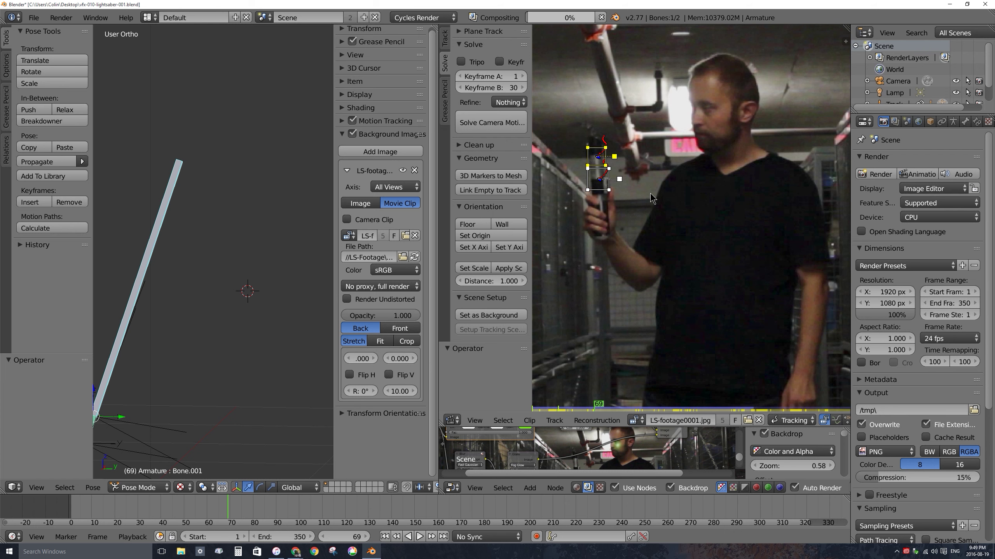
{"action": "scroll", "coordinate": [643, 164], "scroll_direction": "up", "scroll_amount": 1}
{"action": "key", "text": "f"}
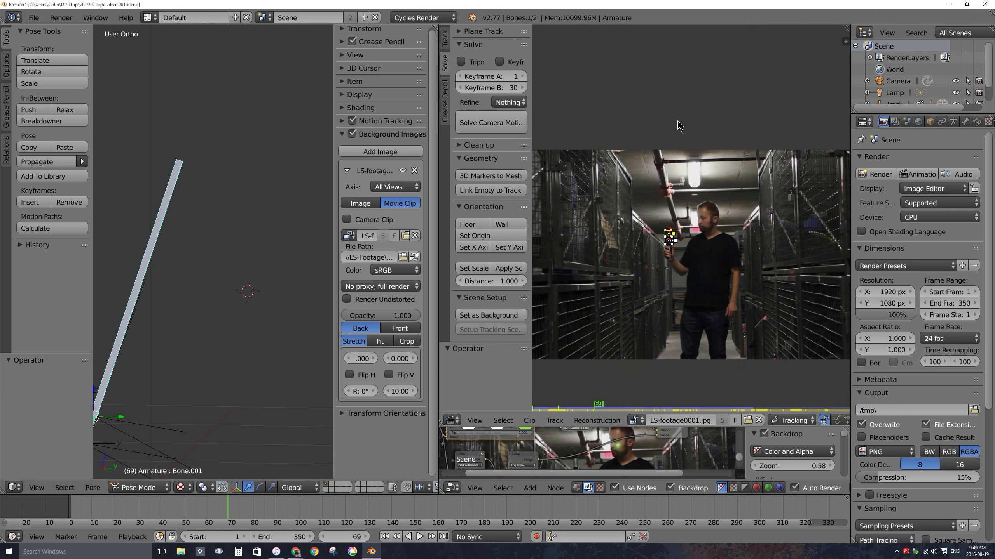
{"action": "scroll", "coordinate": [689, 220], "scroll_direction": "up", "scroll_amount": 5}
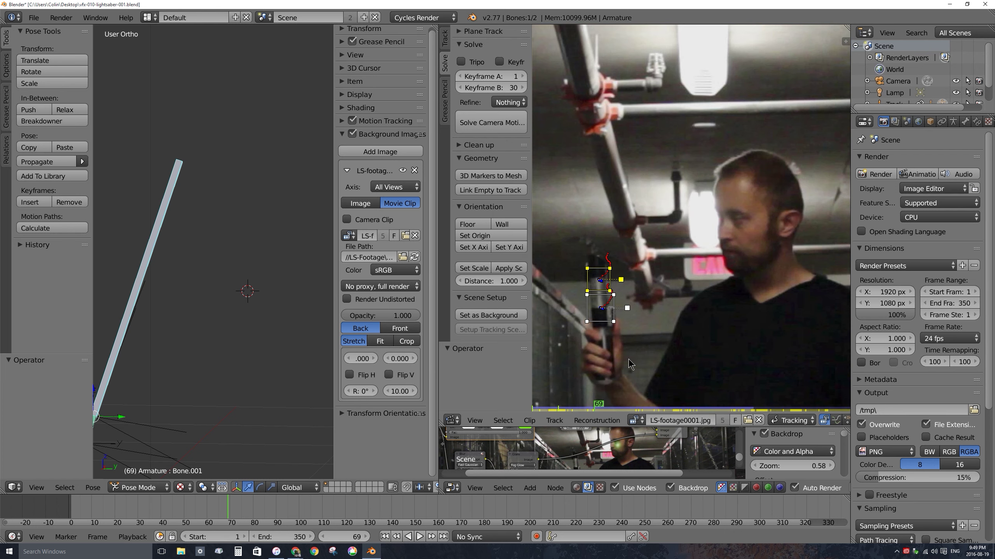
{"action": "key", "text": "Right"}
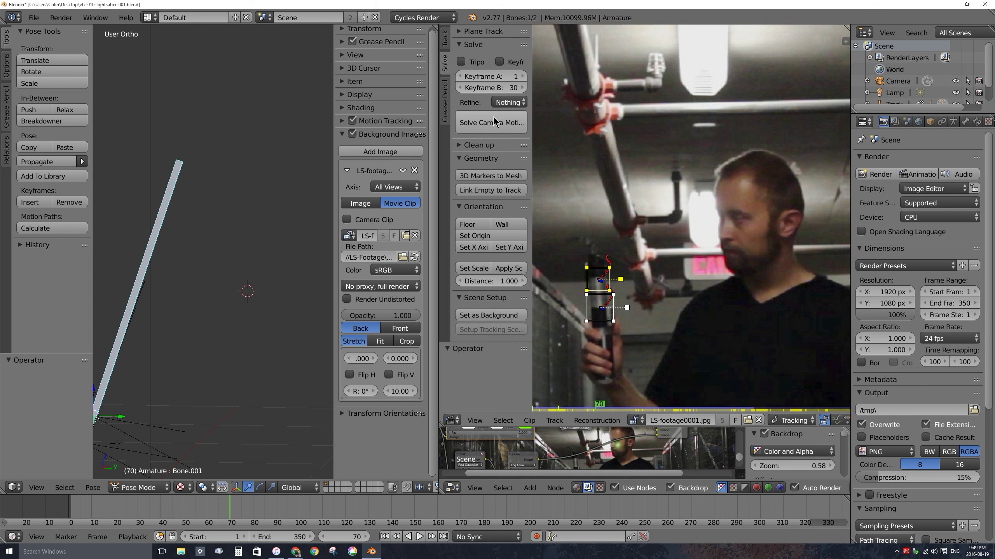
{"action": "left_click", "coordinate": [444, 39]}
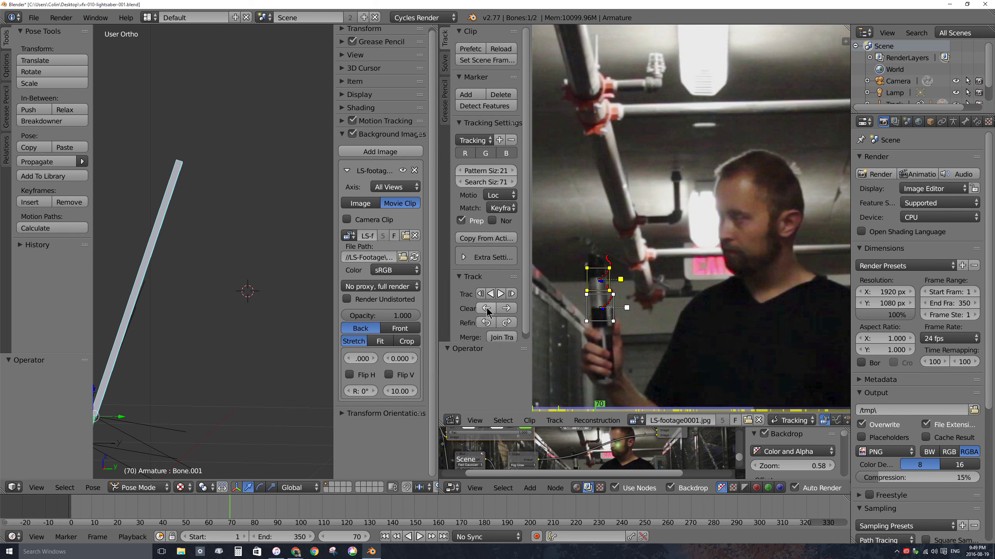
{"action": "left_click", "coordinate": [486, 308]}
{"action": "middle_click_drag", "start_coordinate": [606, 349], "coordinate": [609, 304]}
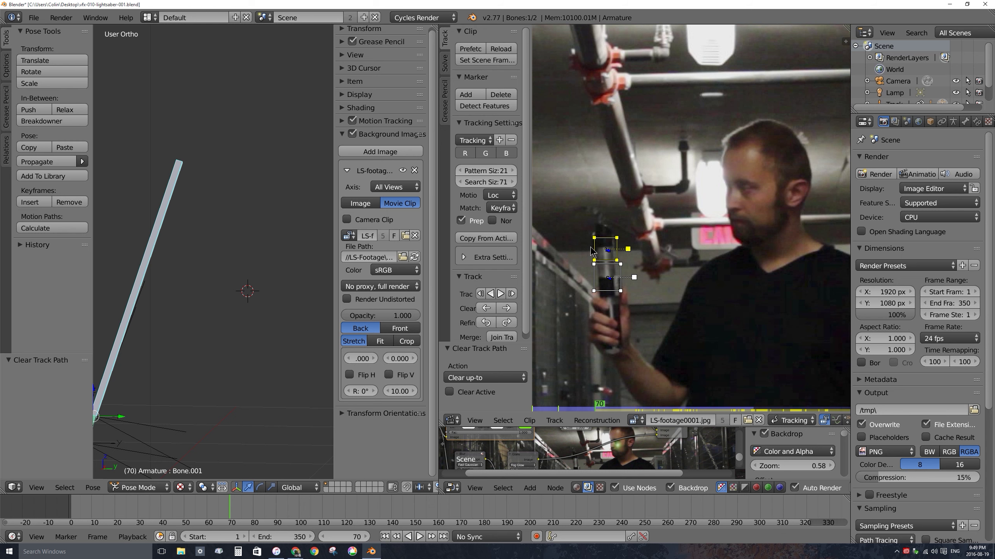
- At frame 69, move both handle markers off-screen above the footage, by about -0.082 in X and 0.794 in Y
{"action": "key", "text": "Left"}
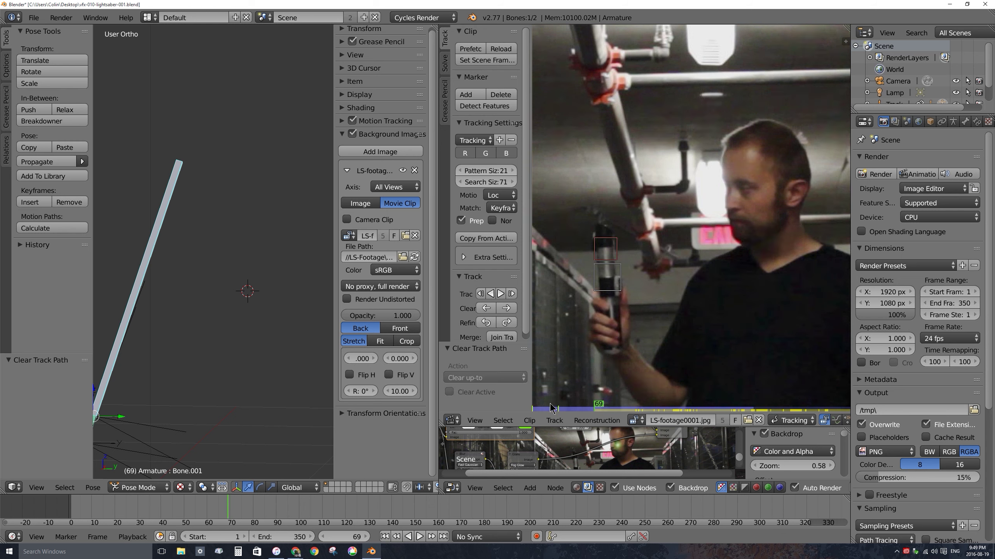
{"action": "key", "text": "alt+a"}
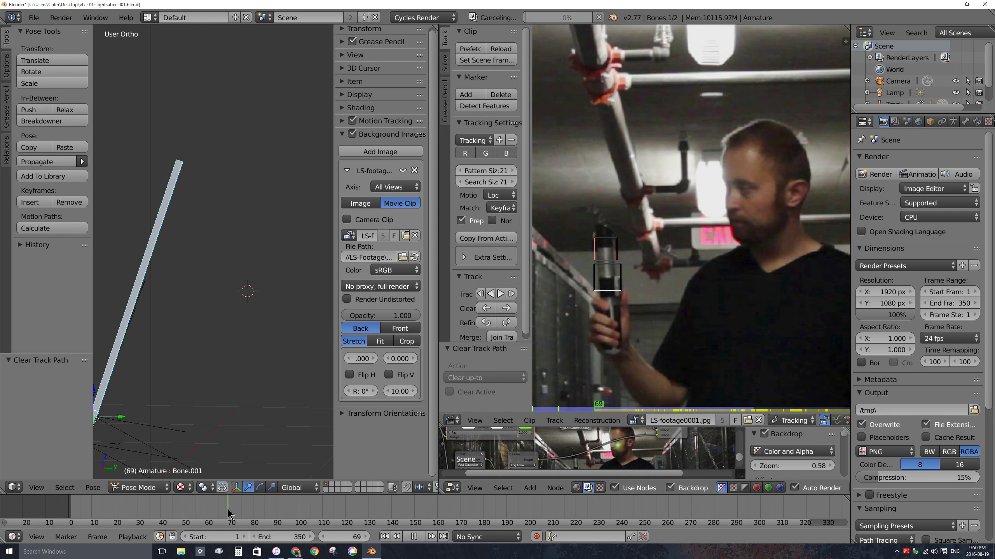
{"action": "key", "text": "Escape"}
{"action": "key", "text": "f"}
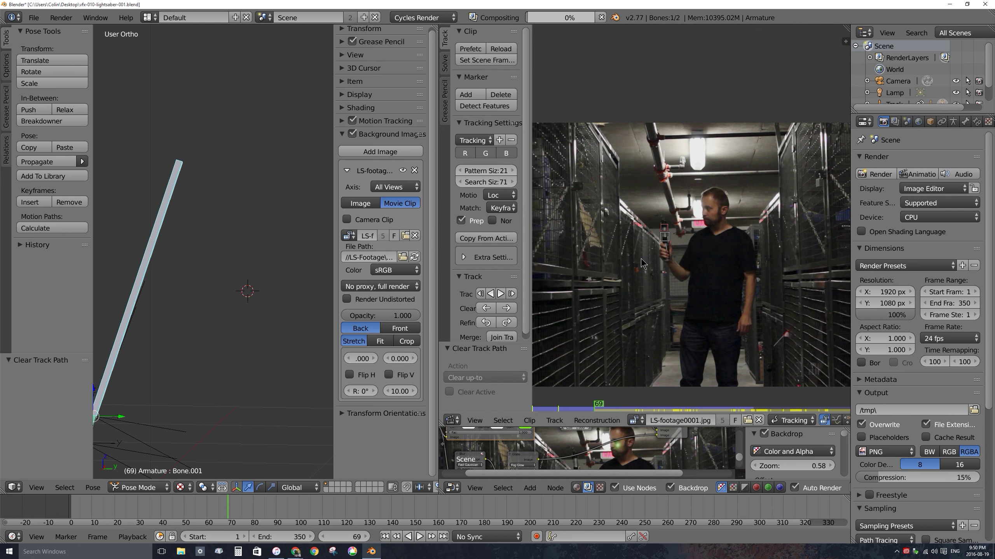
{"action": "key", "text": "a"}
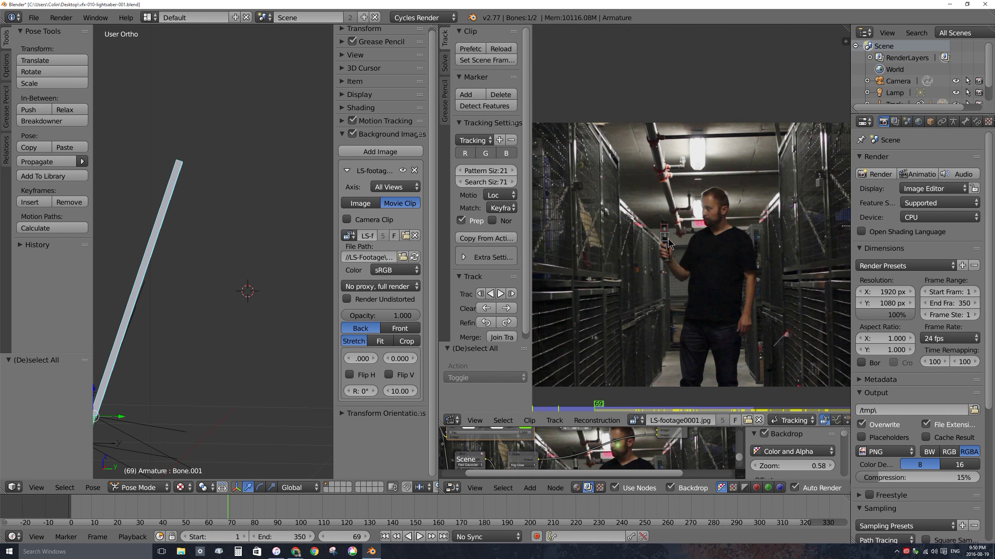
{"action": "key", "text": "g"}
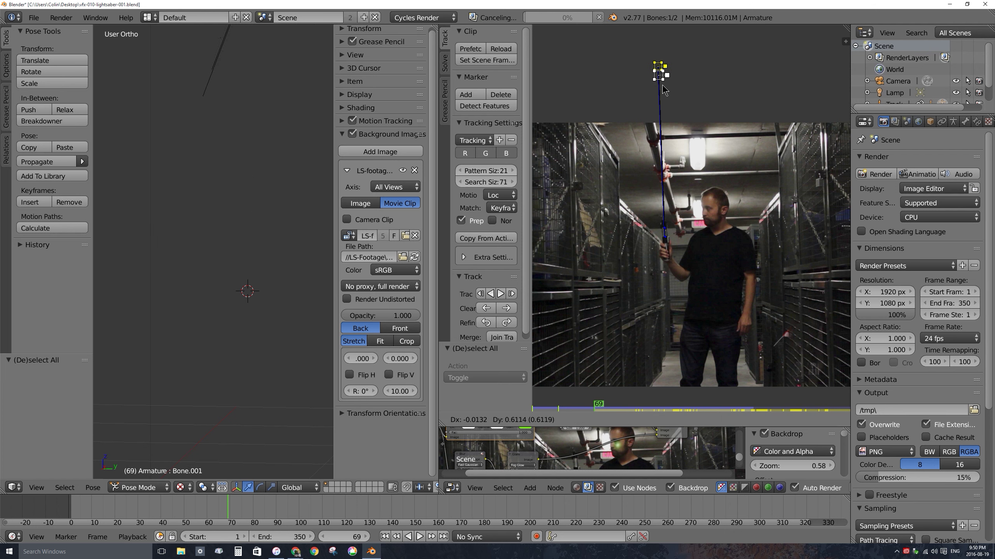
{"action": "left_click", "coordinate": [647, 275]}
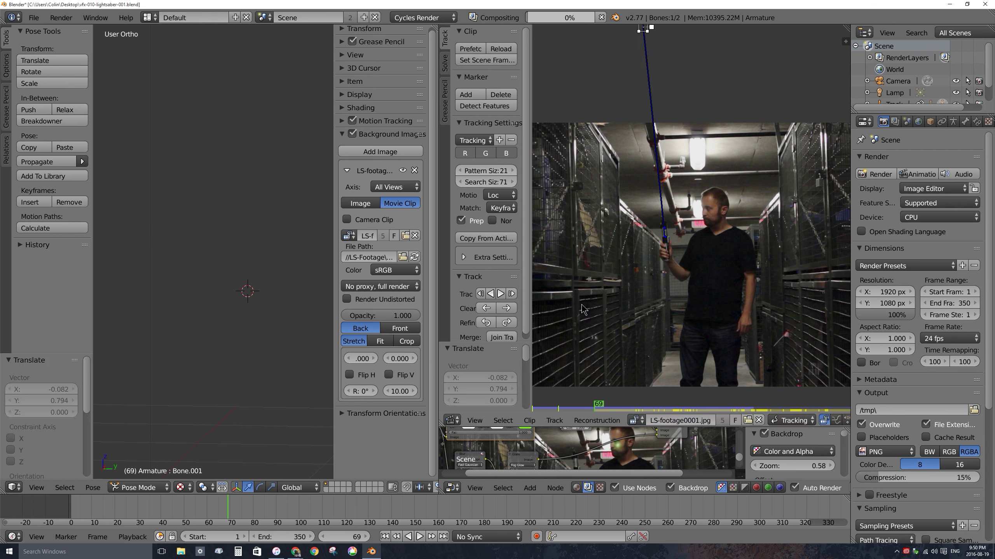
- Scrub through the frames around 70 to check how the blade enters the shot
{"action": "left_click", "coordinate": [162, 509]}
{"action": "key", "text": "alt+a"}
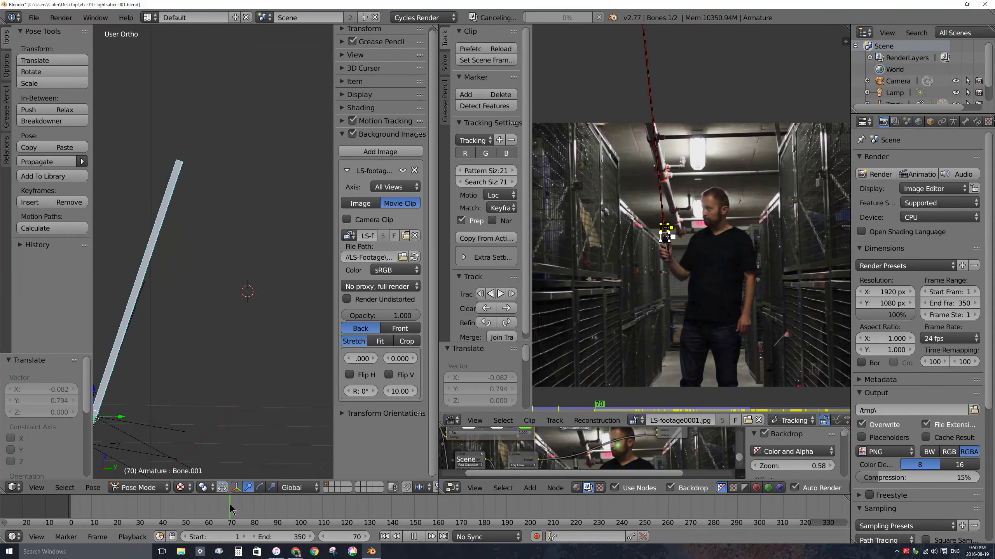
{"action": "key", "text": "alt+a"}
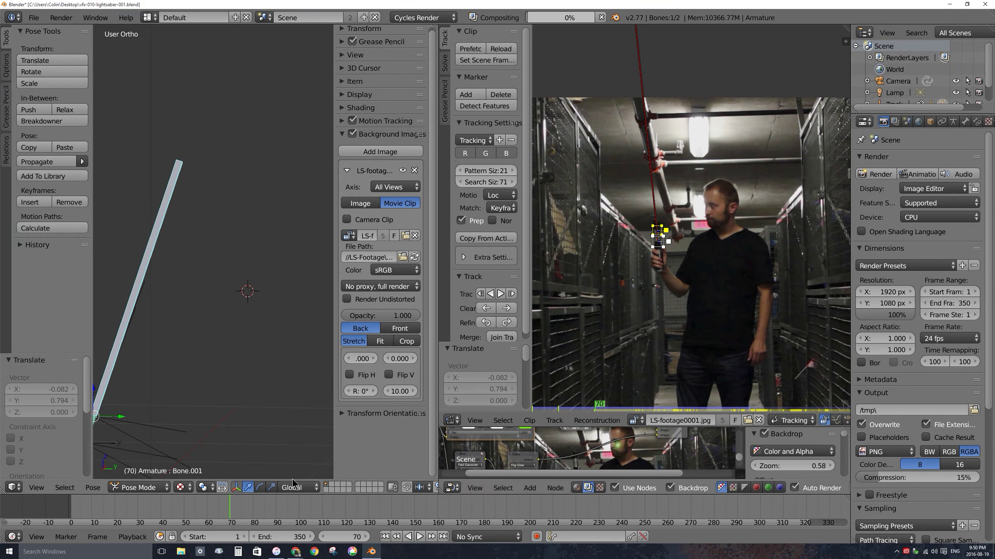
- Find the retraction point near the end of the clip and clear both handle markers' track paths after frame 335
{"action": "key", "text": "alt+a"}
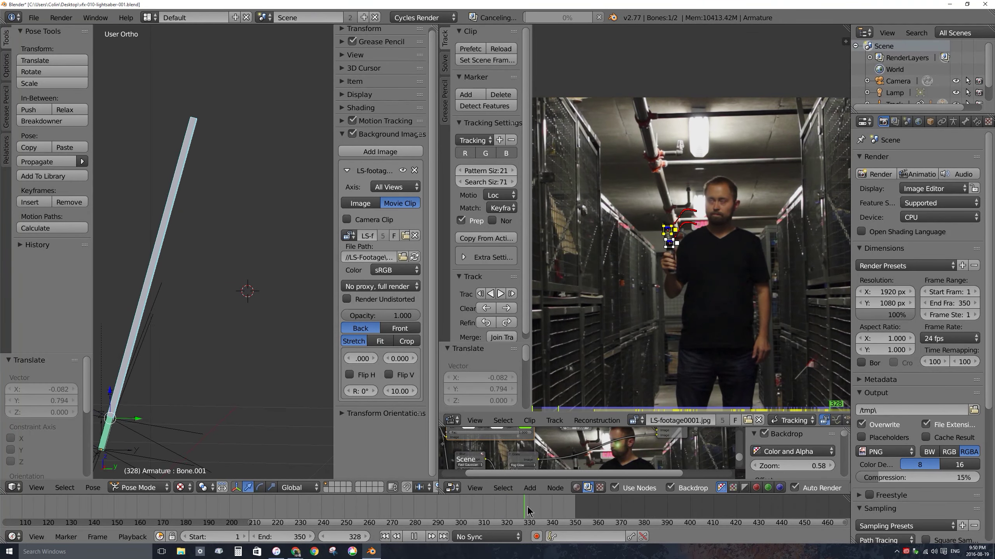
{"action": "left_click_drag", "start_coordinate": [550, 510], "coordinate": [519, 509]}
{"action": "scroll", "coordinate": [657, 231], "scroll_direction": "up", "scroll_amount": 4}
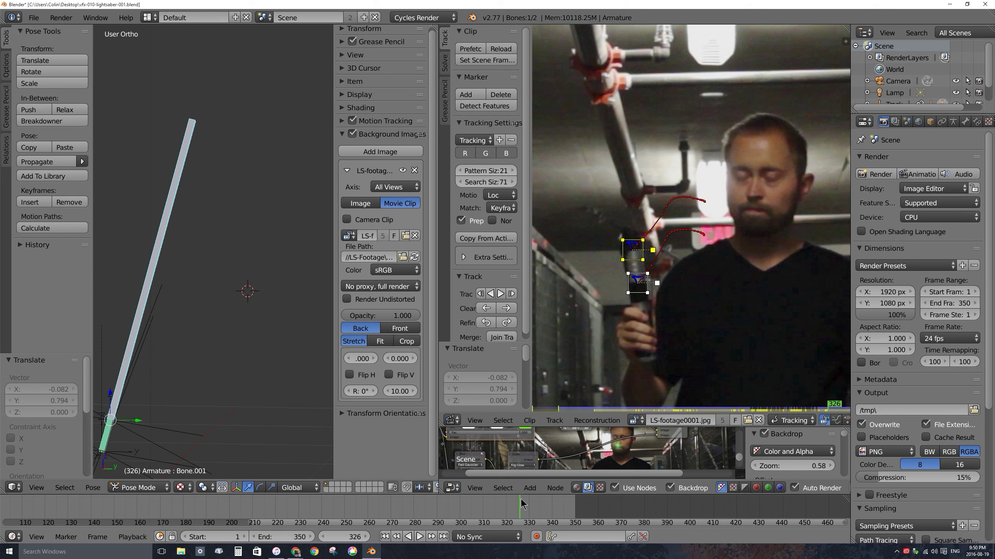
{"action": "left_click_drag", "start_coordinate": [520, 505], "coordinate": [542, 523]}
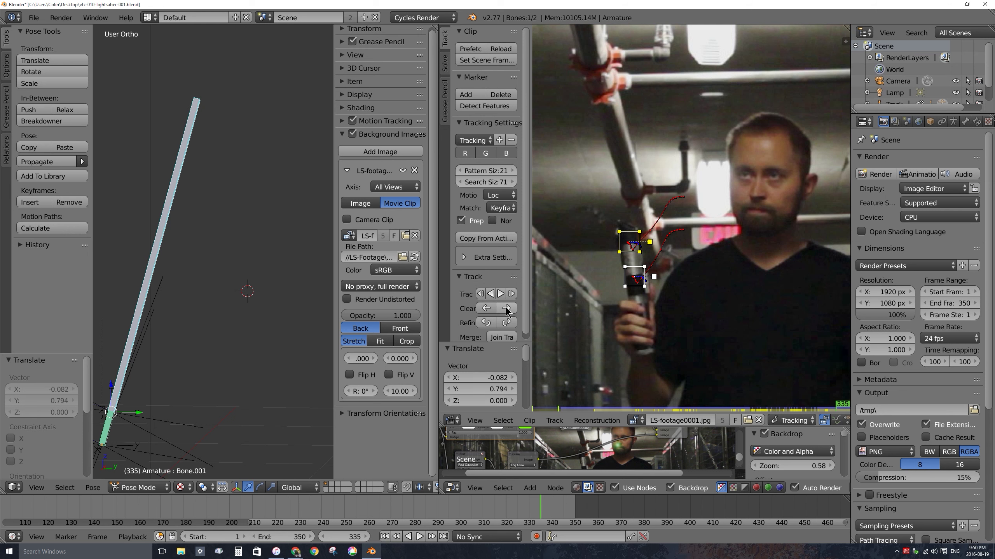
{"action": "left_click", "coordinate": [505, 309]}
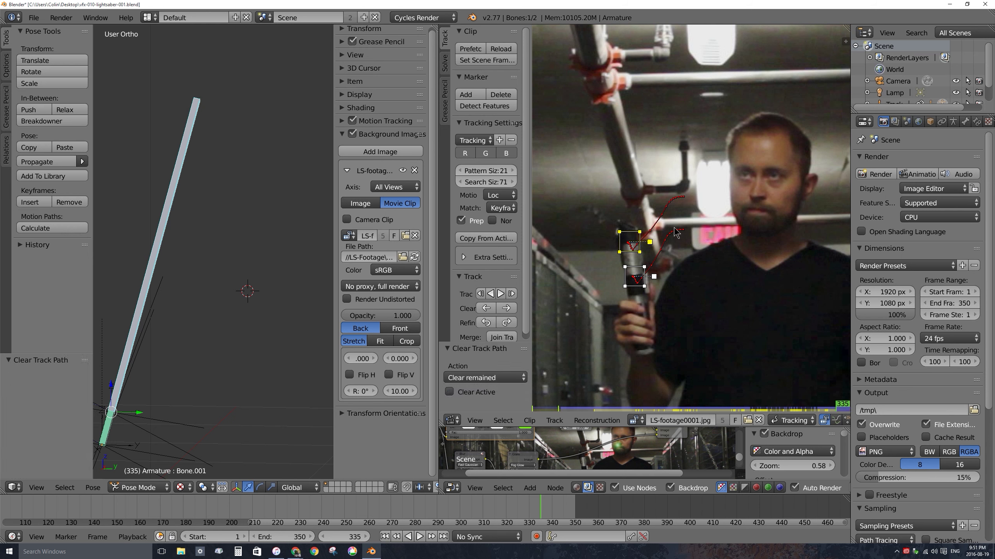
- At frame 336, move both handle markers off-screen above the footage, by about -0.048 in X and 0.731 in Y
{"action": "key", "text": "Right"}
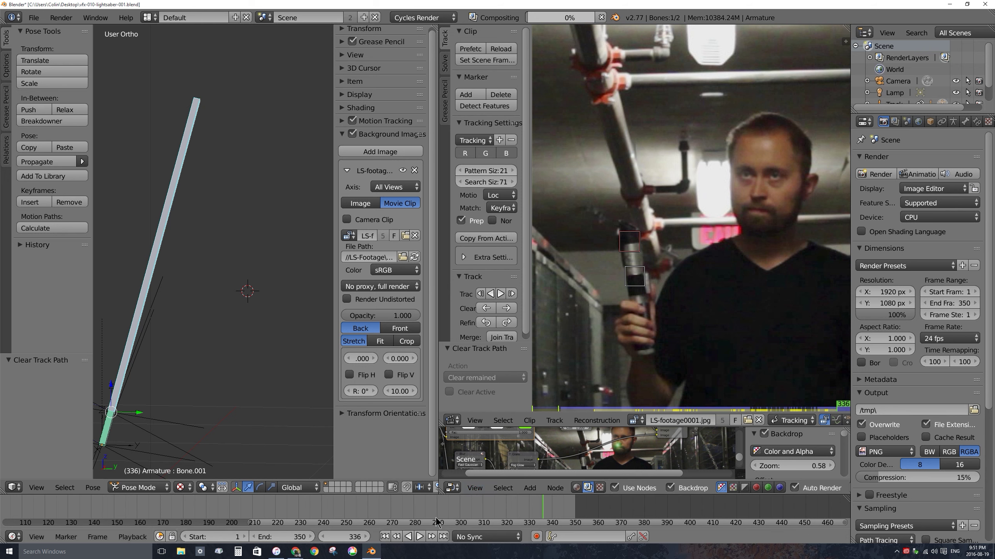
{"action": "key", "text": "f"}
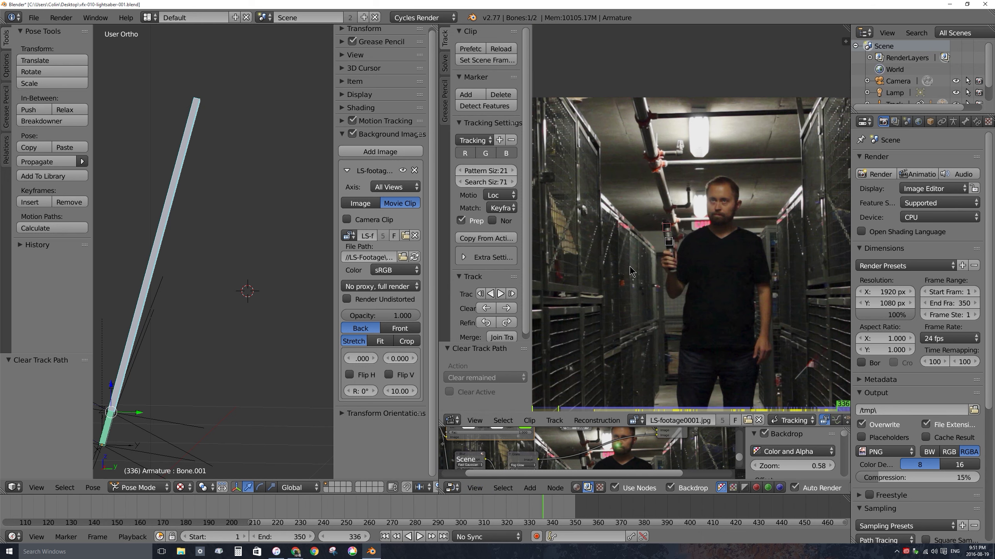
{"action": "middle_click_drag", "start_coordinate": [679, 214], "coordinate": [651, 289]}
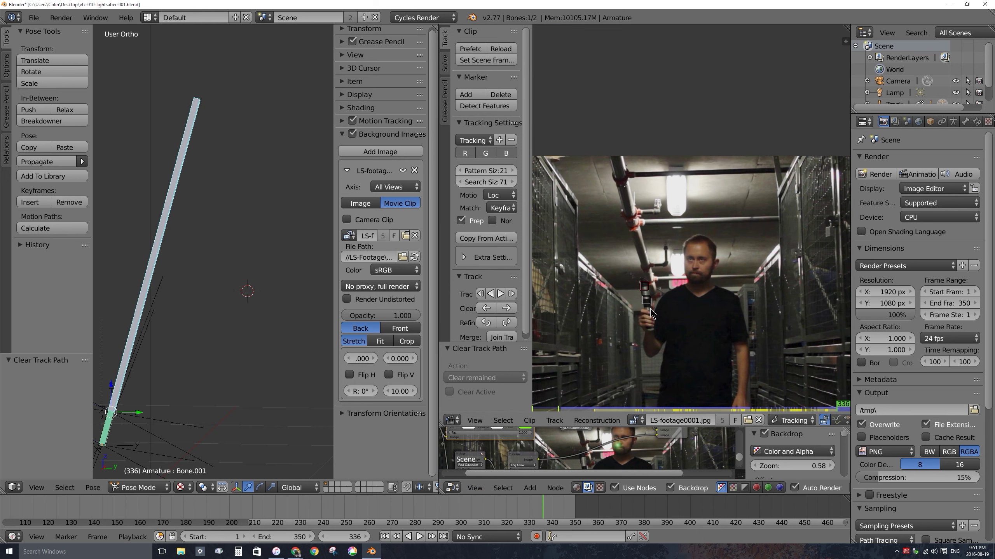
{"action": "key", "text": "g"}
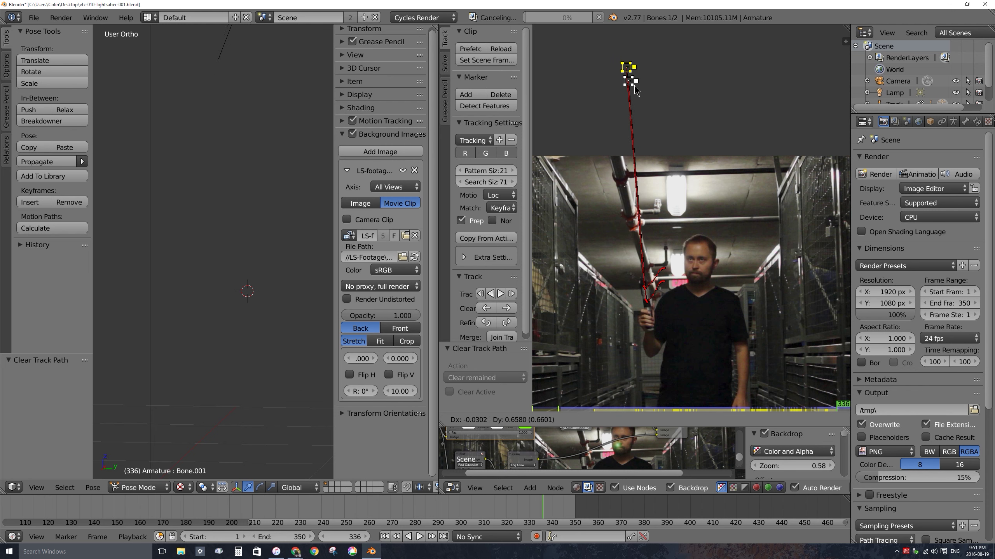
{"action": "left_click", "coordinate": [635, 90]}
- Scrub between frames 320 and 342 to check the blade's exit, and go back to frame 208
{"action": "key", "text": "alt+a"}
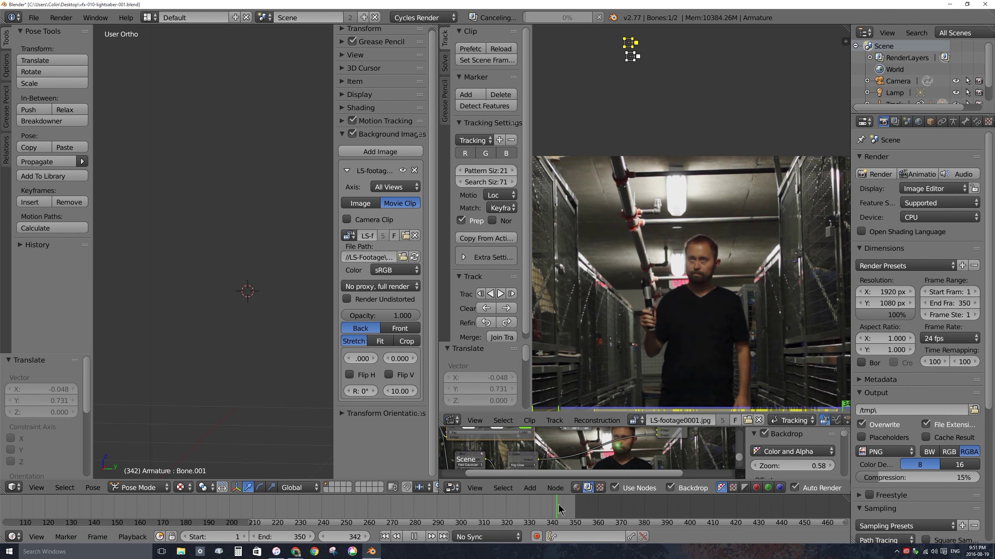
{"action": "left_click", "coordinate": [293, 505]}
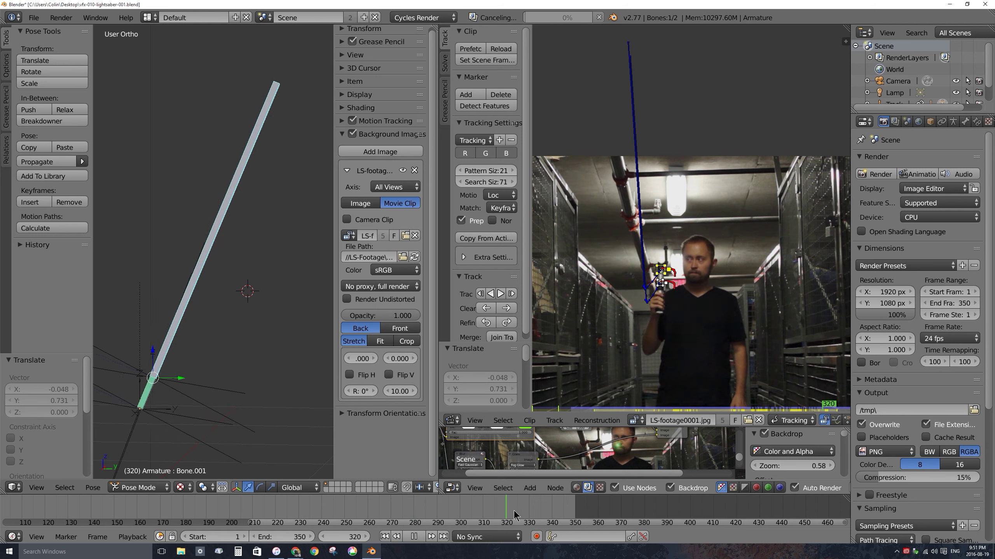
{"action": "key", "text": "alt+a"}
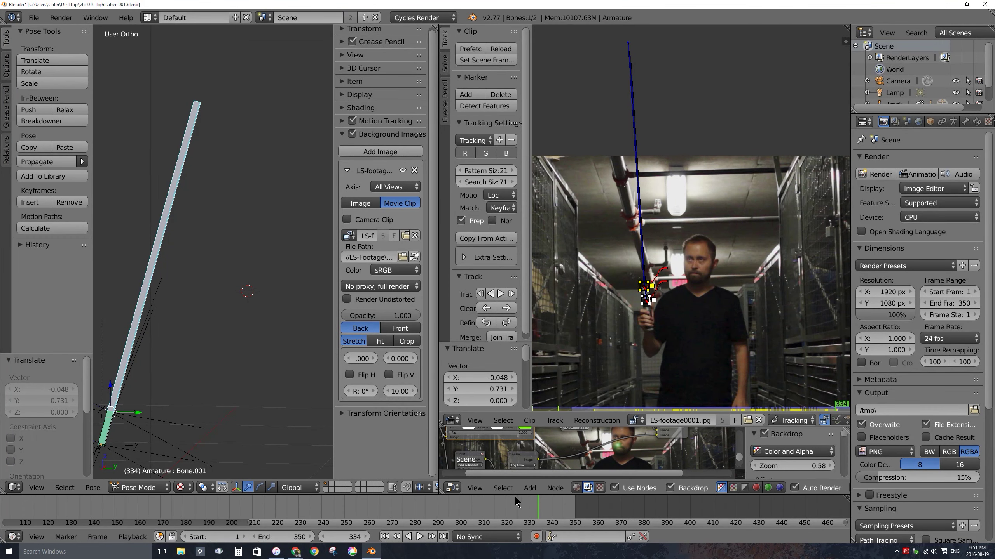
{"action": "key", "text": "alt+a"}
{"action": "left_click_drag", "start_coordinate": [555, 507], "coordinate": [247, 507]}
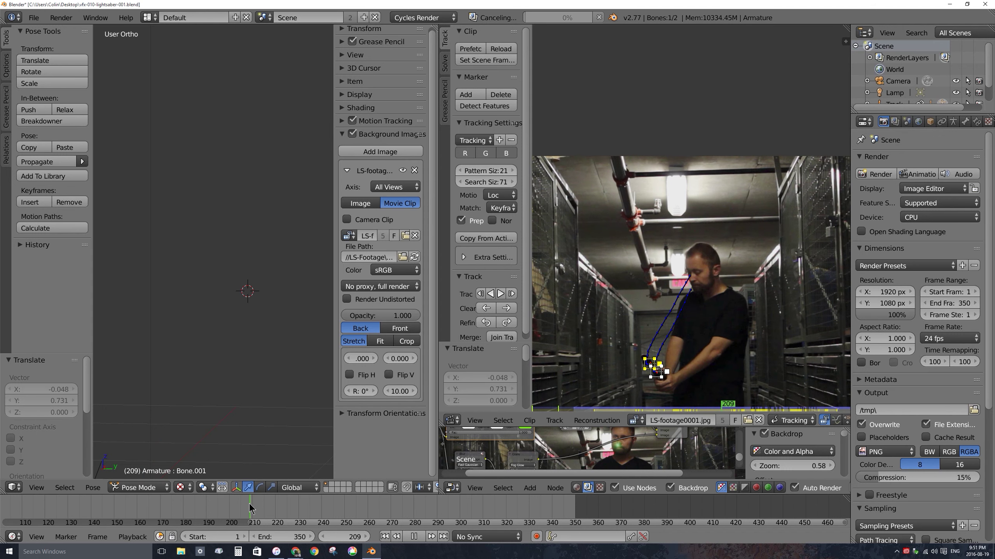
{"action": "key", "text": "alt+a"}
- Look through the scene camera and scrub back to frame 70, checking the blade against the footage
{"action": "middle_click_drag", "start_coordinate": [151, 409], "coordinate": [213, 365], "text": "shift"}
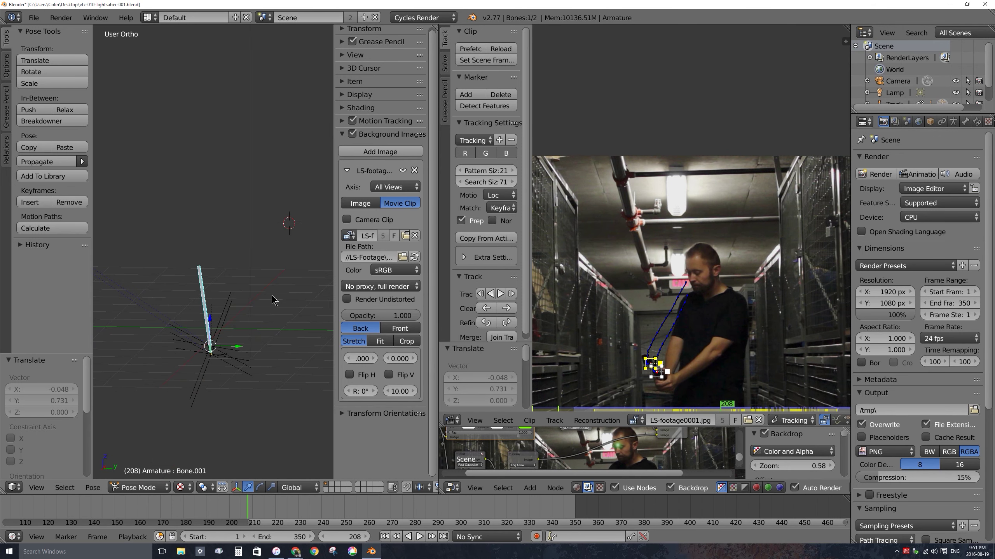
{"action": "key", "text": "KP_0"}
{"action": "key", "text": "Home"}
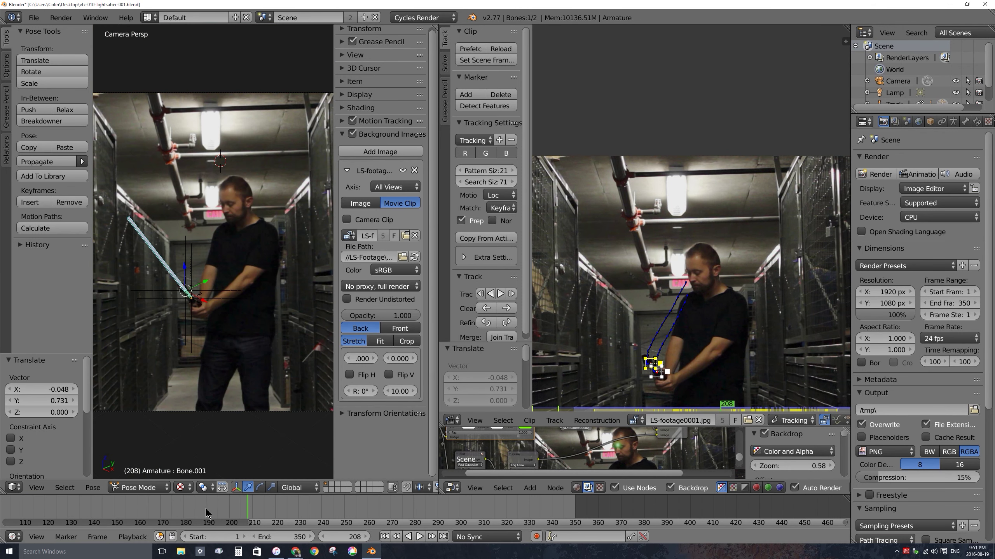
{"action": "key", "text": "shift+Left"}
{"action": "key", "text": "Home"}
{"action": "key", "text": "alt+a"}
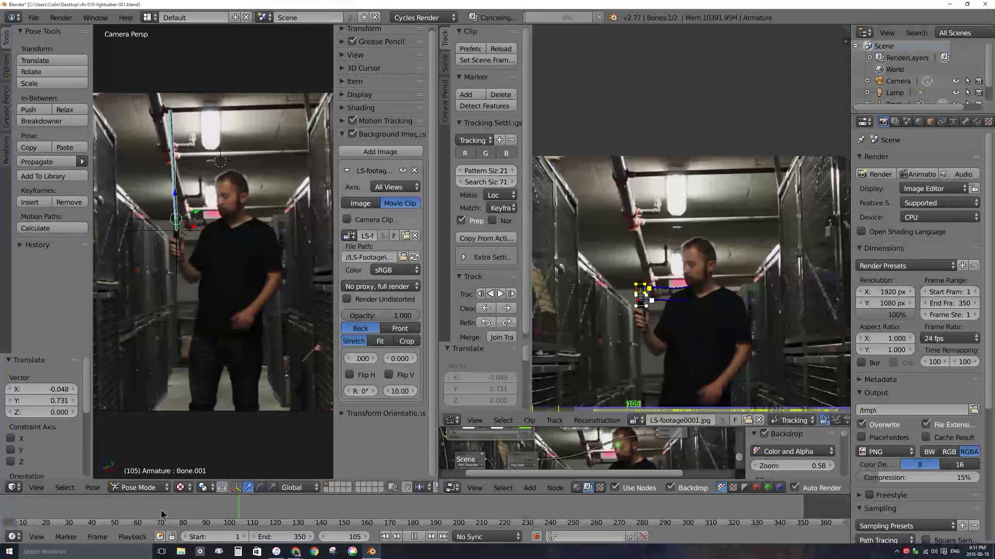
{"action": "key", "text": "alt+a"}
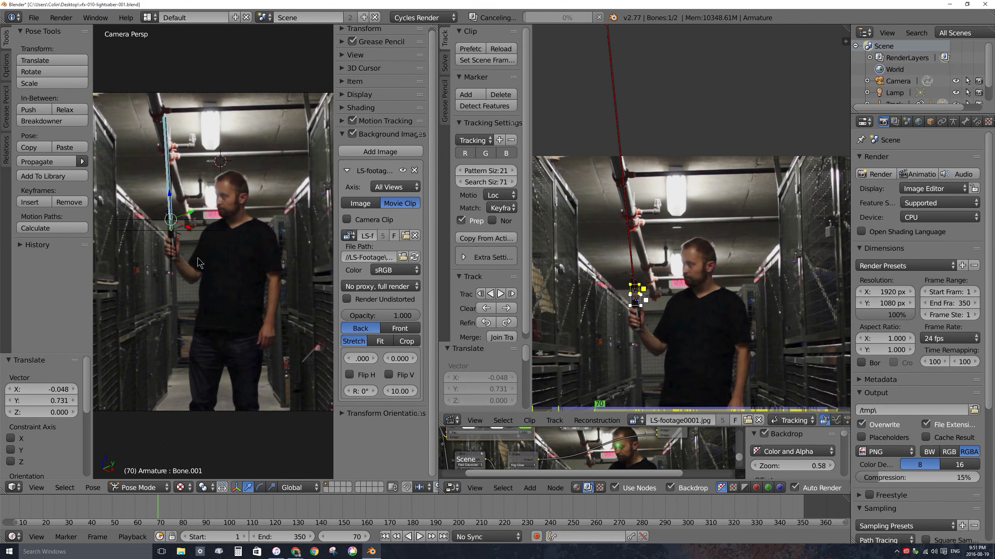
- Leave the camera view, go to frame 71, and scale the blade bone down to 0.022
{"action": "middle_click_drag", "start_coordinate": [210, 248], "coordinate": [147, 516]}
{"action": "left_click_drag", "start_coordinate": [147, 516], "coordinate": [183, 516]}
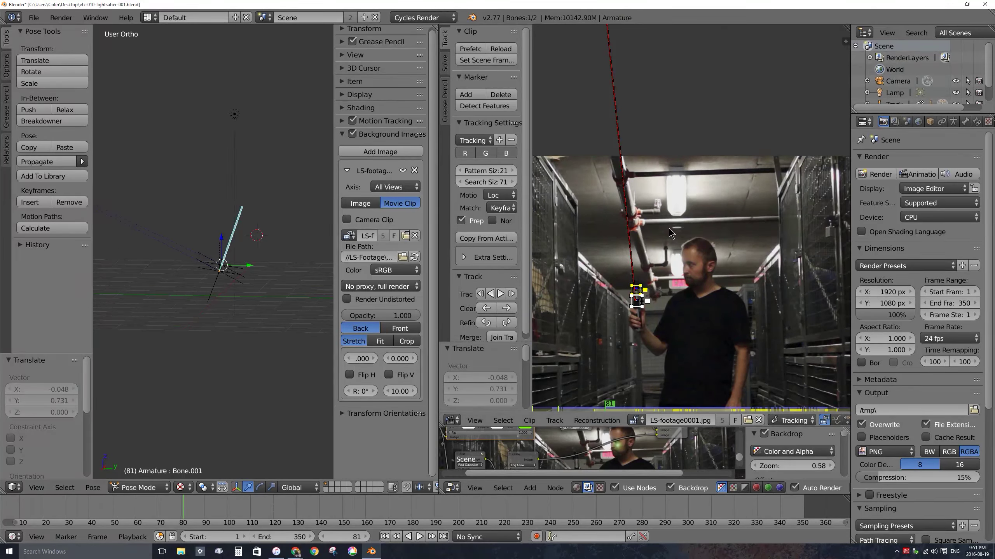
{"action": "left_click", "coordinate": [70, 513]}
{"action": "key", "text": "alt+a"}
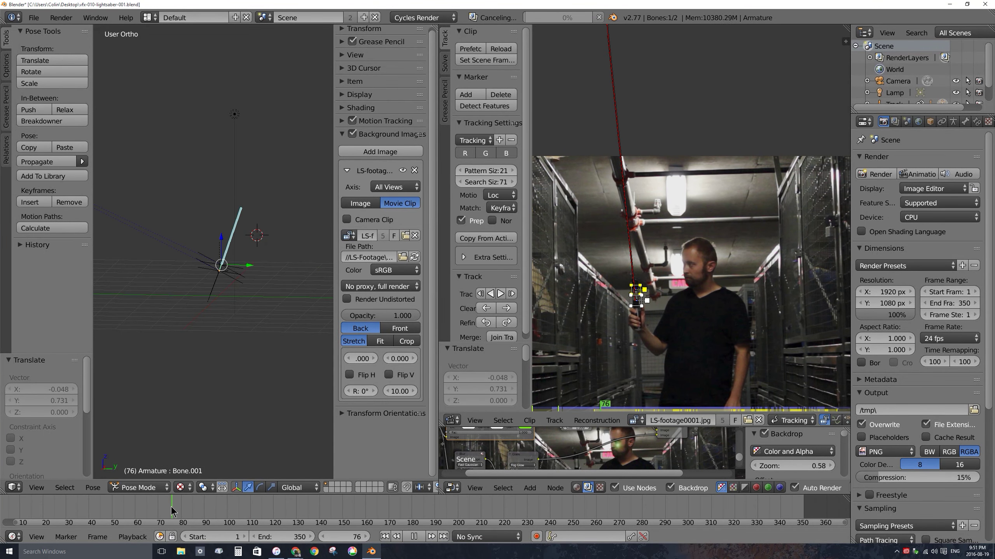
{"action": "key", "text": "alt+a"}
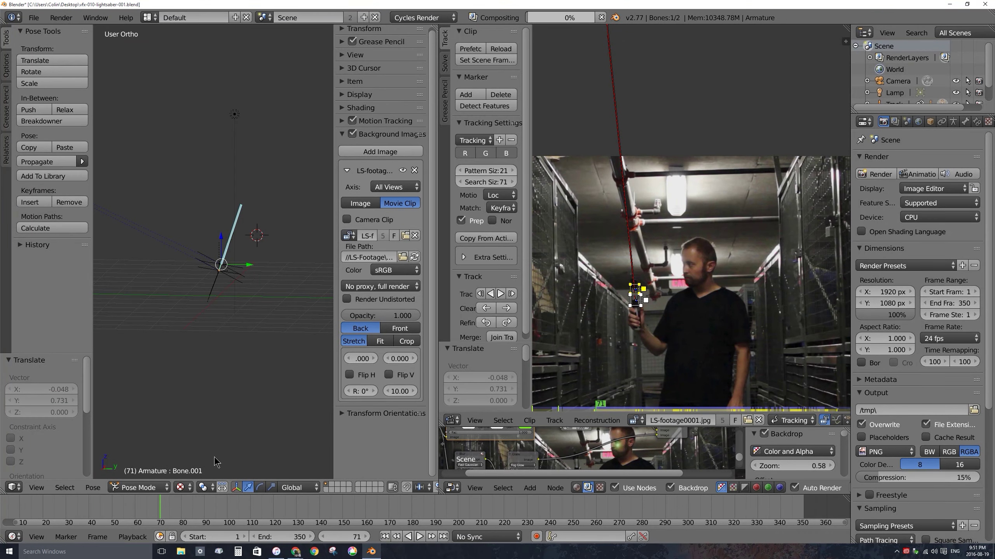
{"action": "middle_click_drag", "start_coordinate": [234, 228], "coordinate": [241, 242]}
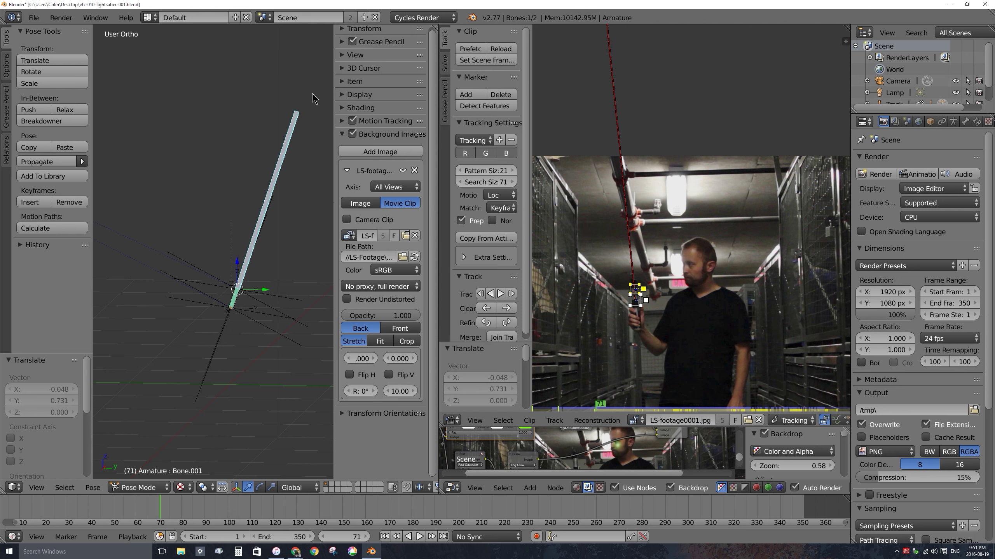
{"action": "middle_click_drag", "start_coordinate": [276, 184], "coordinate": [219, 224], "text": "shift"}
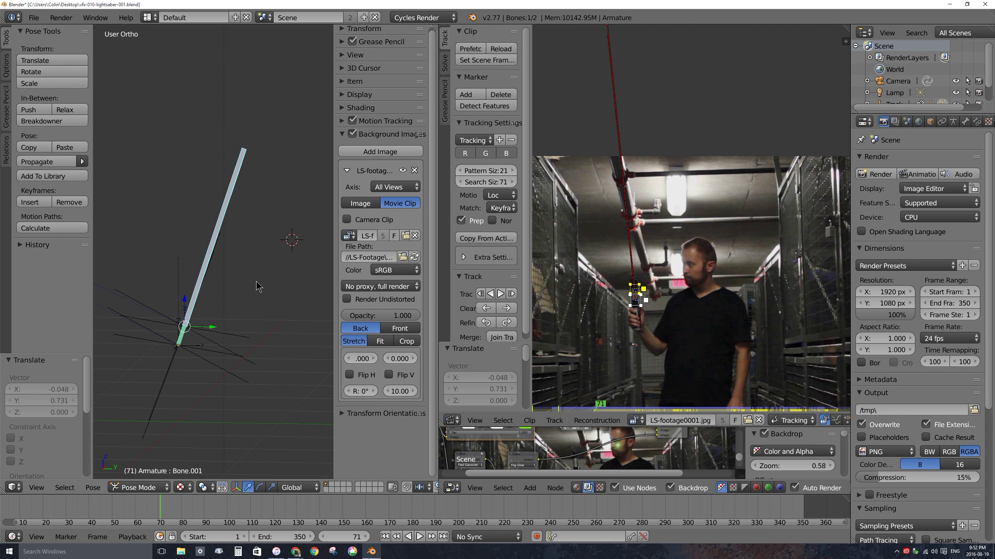
{"action": "key", "text": "s"}
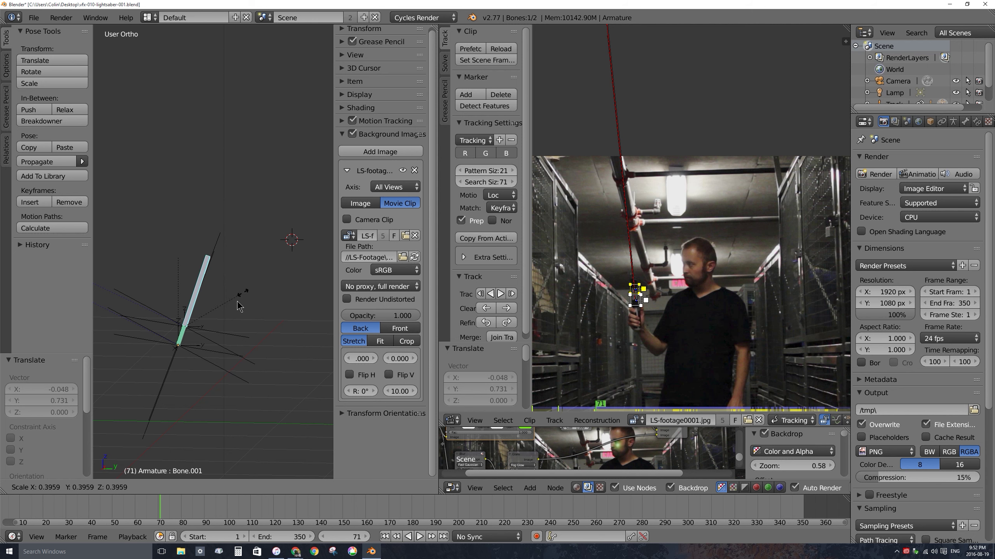
{"action": "left_click", "coordinate": [190, 332]}
{"action": "key", "text": "F12"}
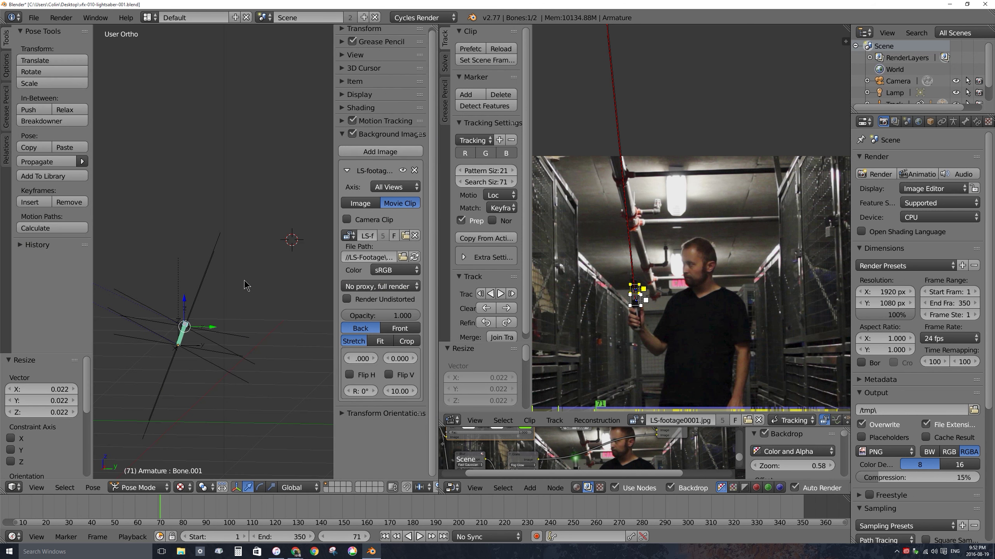
{"action": "key", "text": "Escape"}
- Show the blade bone's transform values and keyframe its retracted scale at frame 71
{"action": "scroll", "coordinate": [363, 51], "scroll_direction": "up", "scroll_amount": 1}
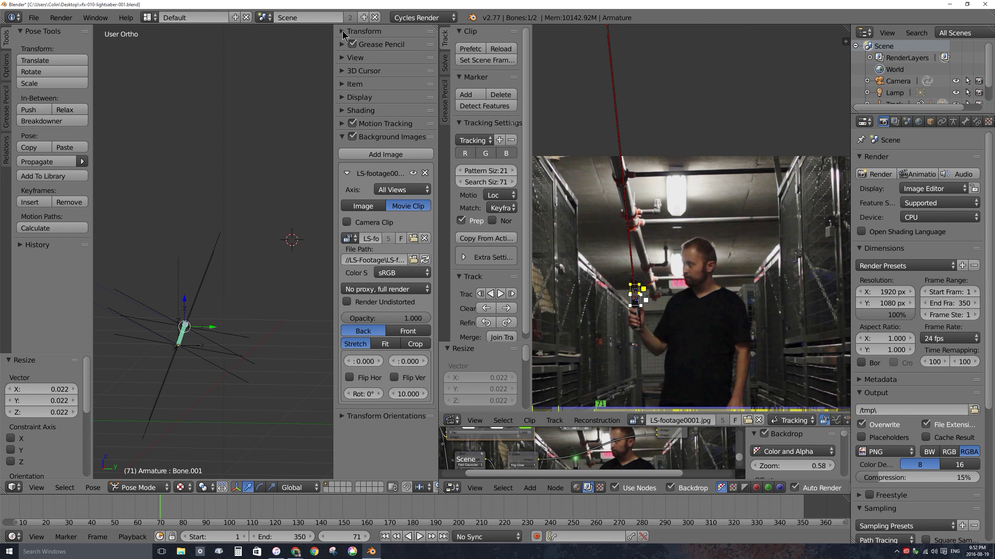
{"action": "left_click", "coordinate": [343, 33]}
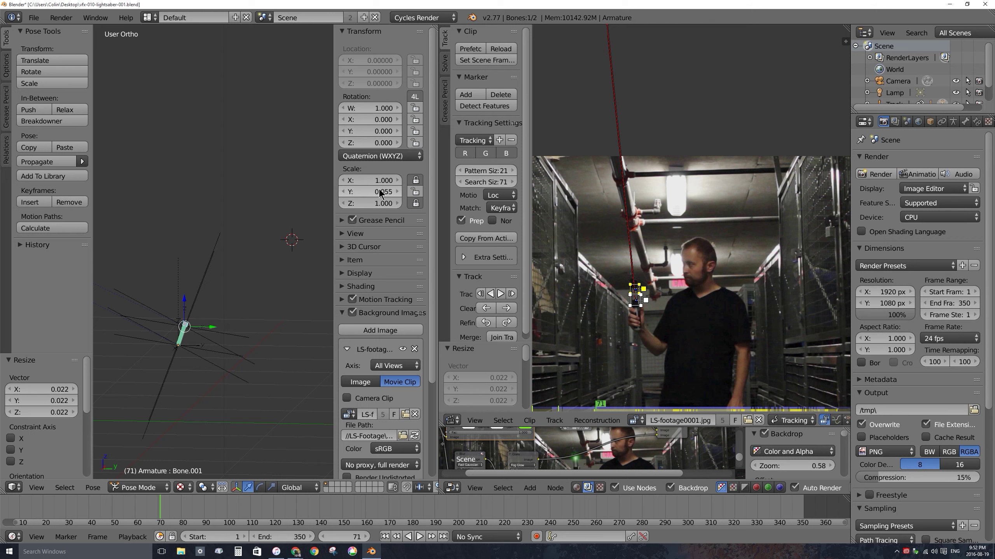
{"action": "key", "text": "i"}
{"action": "key", "text": "i"}
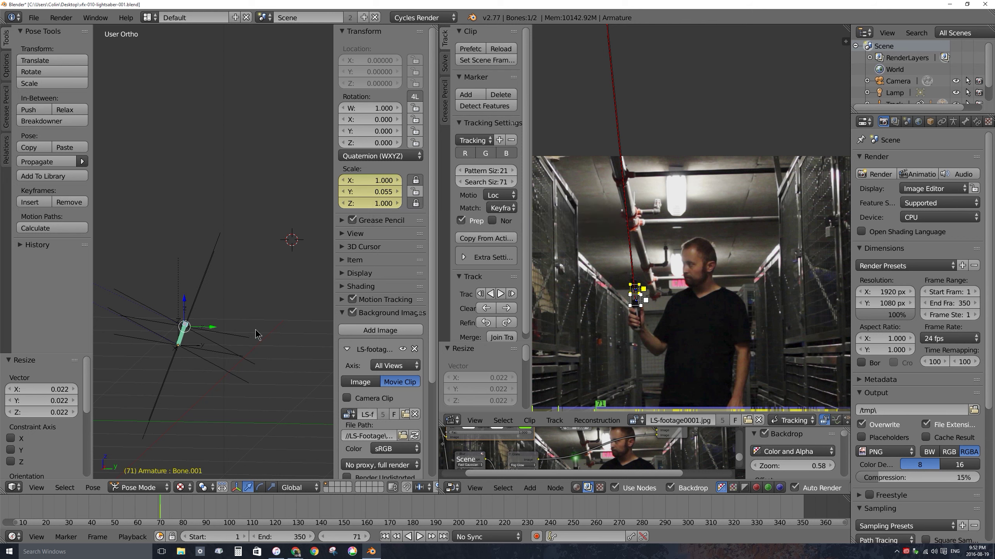
- Go to frame 82, scale the blade bone up by 30.653, and check its length in a test render
{"action": "key", "text": "alt+a"}
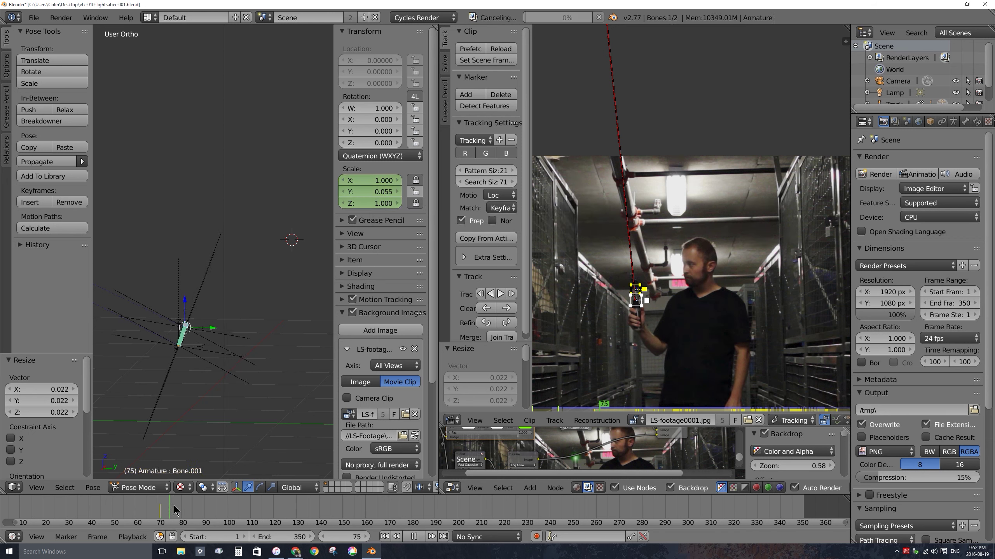
{"action": "key", "text": "alt+a"}
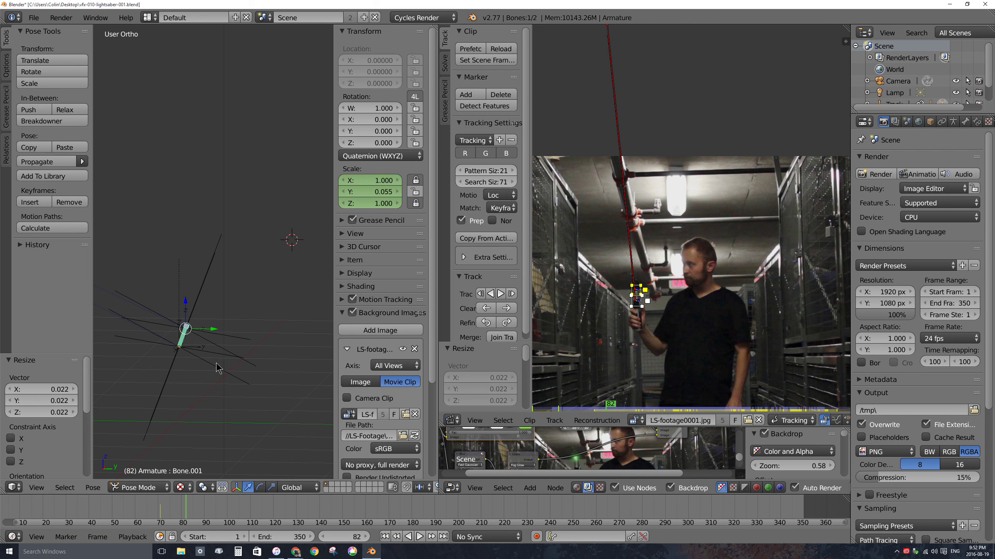
{"action": "key", "text": "s"}
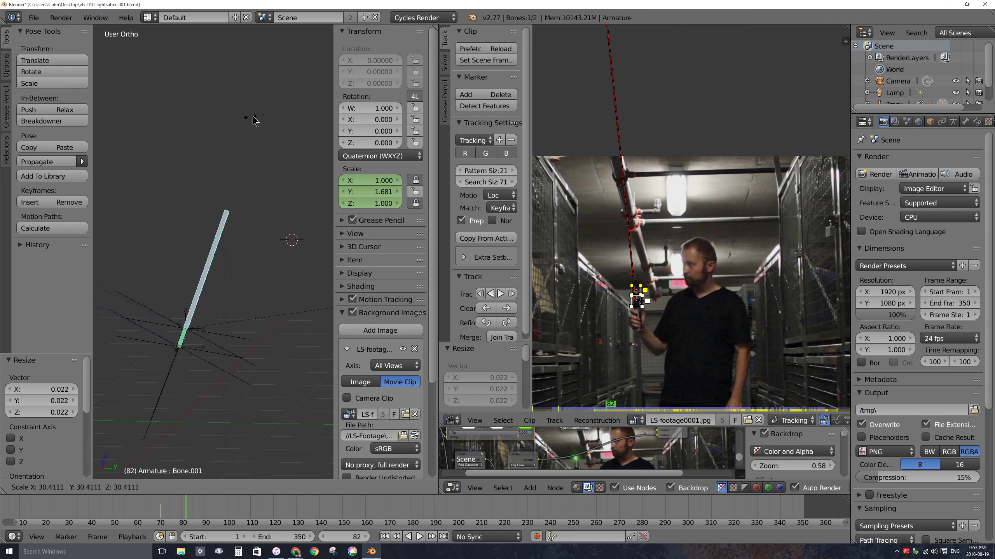
{"action": "left_click", "coordinate": [262, 117]}
{"action": "key", "text": "F12"}
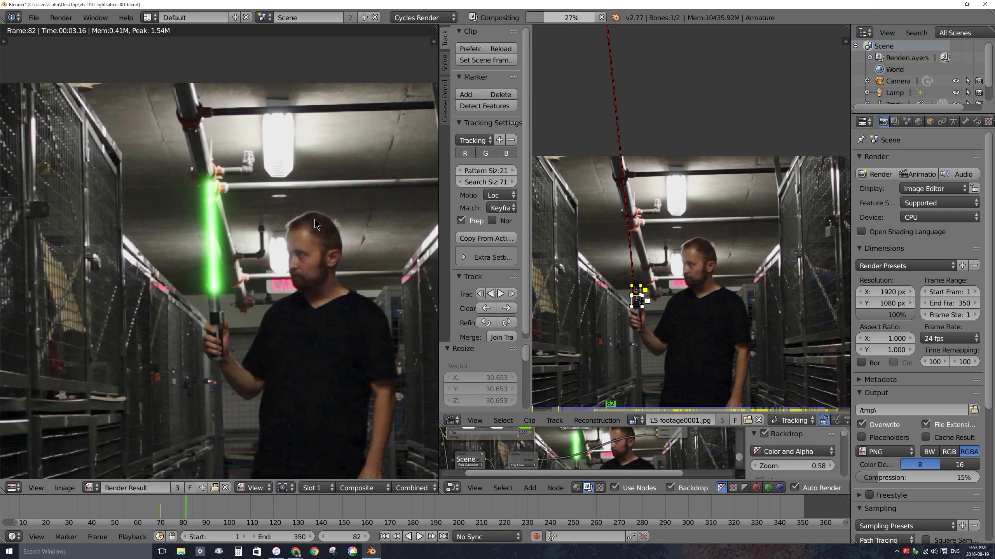
{"action": "key", "text": "Escape"}
- Lengthen the blade bone by a further factor of 1.501 and test-render frame 82
{"action": "key", "text": "s"}
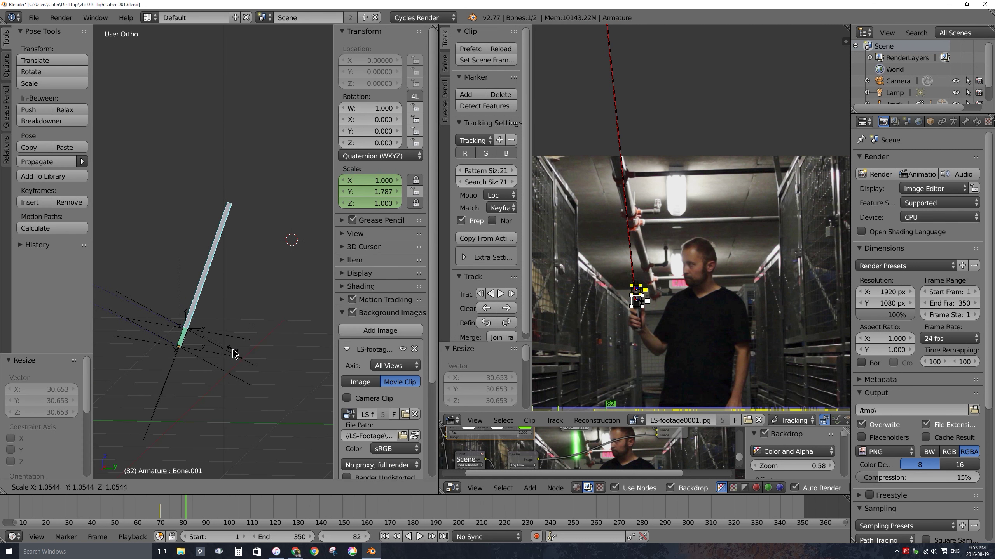
{"action": "left_click", "coordinate": [259, 335]}
{"action": "key", "text": "F12"}
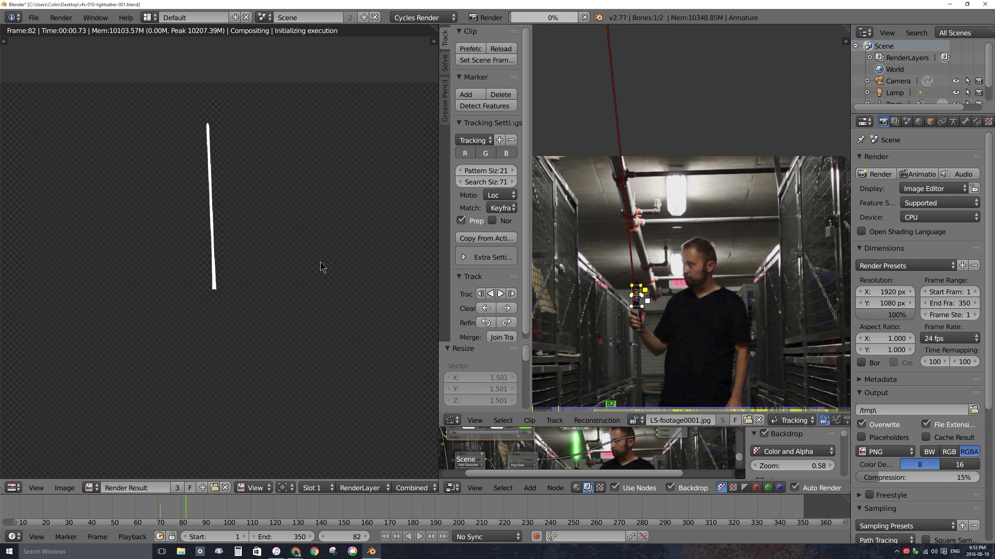
{"action": "key", "text": "Escape"}
- Scale the blade bone up by another 1.184, check it in a render, and keyframe its scale at frame 82
{"action": "key", "text": "s"}
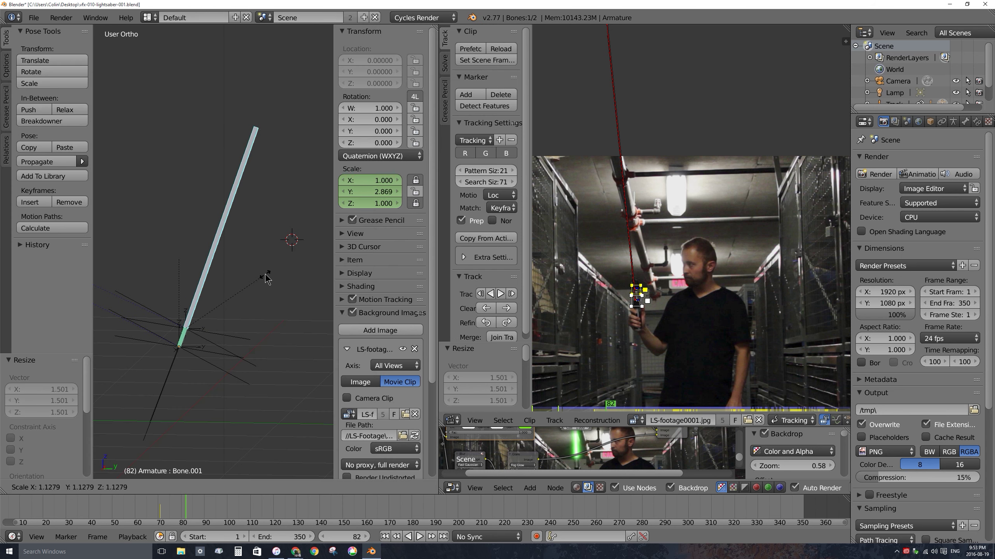
{"action": "left_click", "coordinate": [269, 276]}
{"action": "key", "text": "F12"}
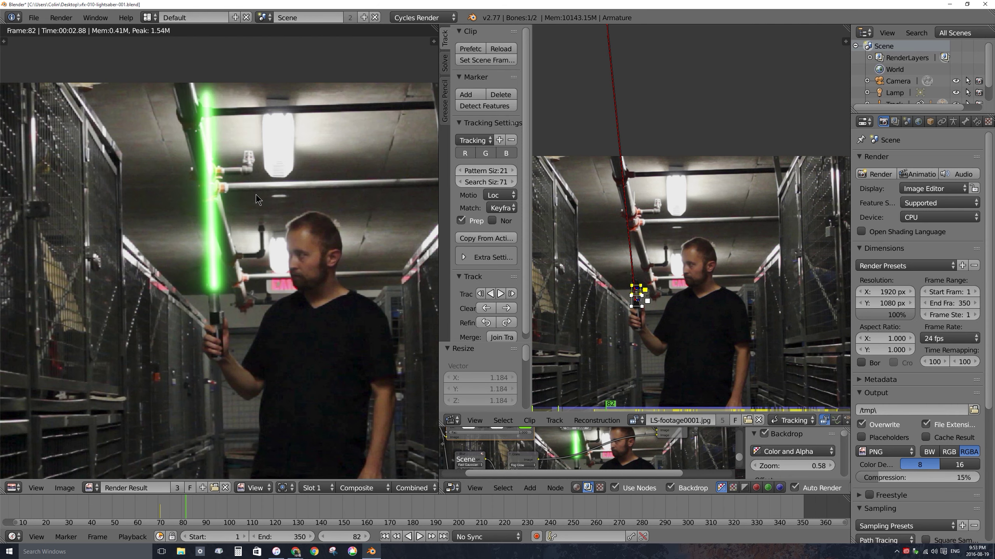
{"action": "key", "text": "Escape"}
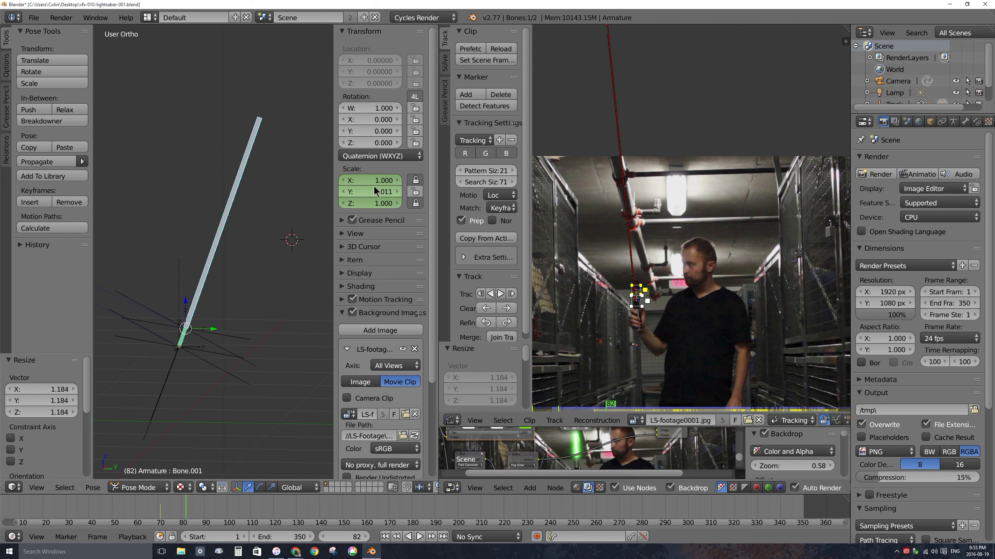
{"action": "key", "text": "i"}
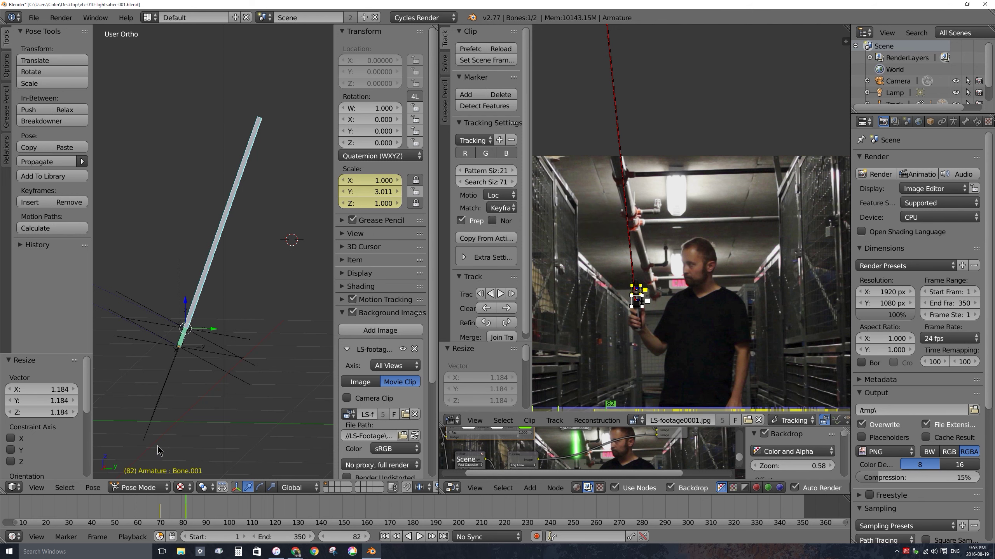
- Go back to frame 70 and render it to check the retracted blade's glow
{"action": "key", "text": "shift+alt+a"}
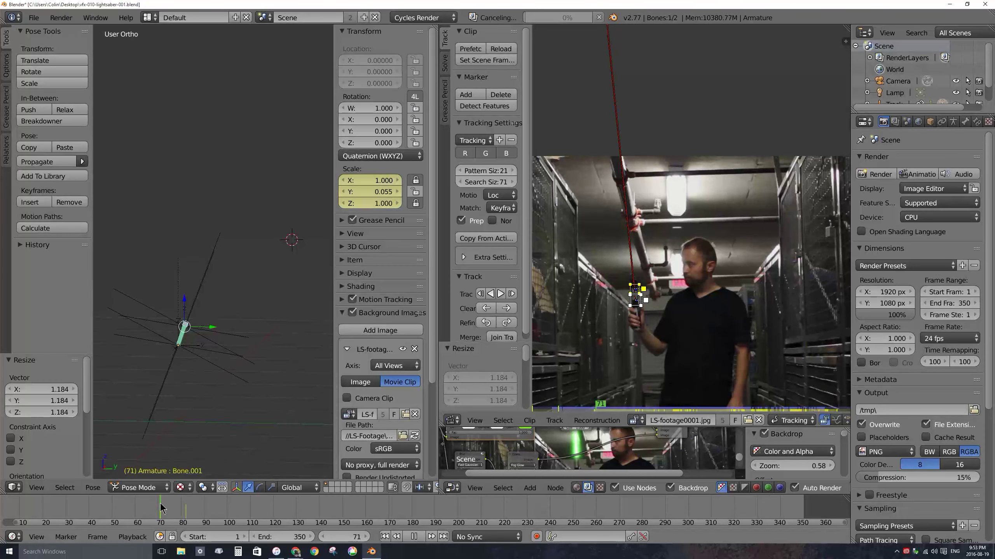
{"action": "mouse_move", "coordinate": [161, 509]}
{"action": "left_mouse_down"}
{"action": "mouse_move", "coordinate": [188, 508]}
{"action": "mouse_move", "coordinate": [159, 509]}
{"action": "left_mouse_up"}
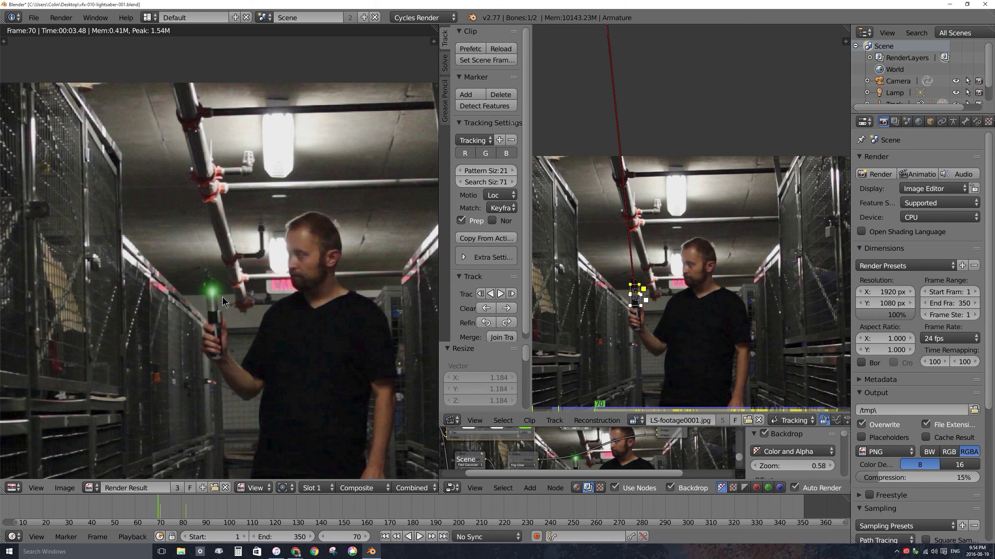
{"action": "key", "text": "Escape"}
- Step back and forth between frames 69 and 71 to compare the blade's first appearance with its first scale keyframe
{"action": "key", "text": "Right"}
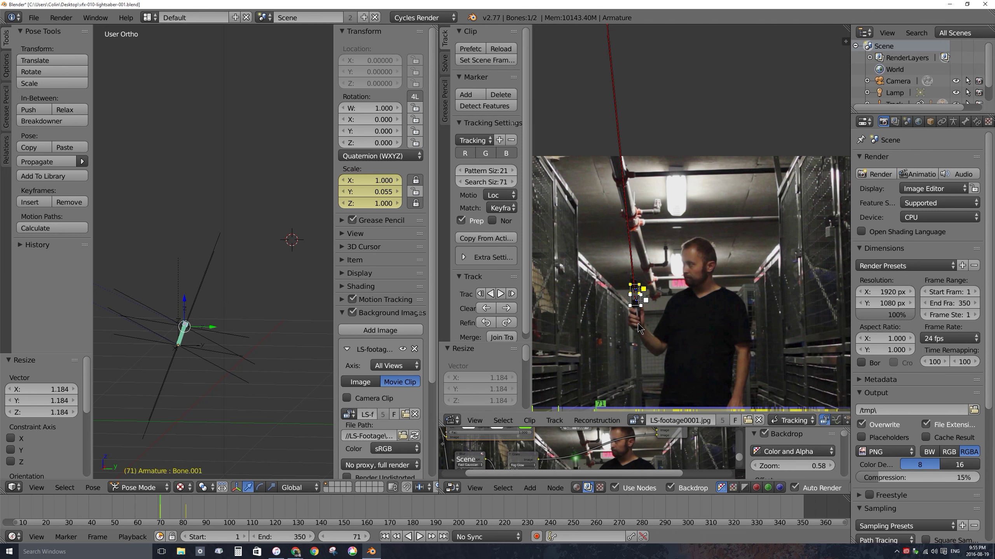
{"action": "key", "text": "Left"}
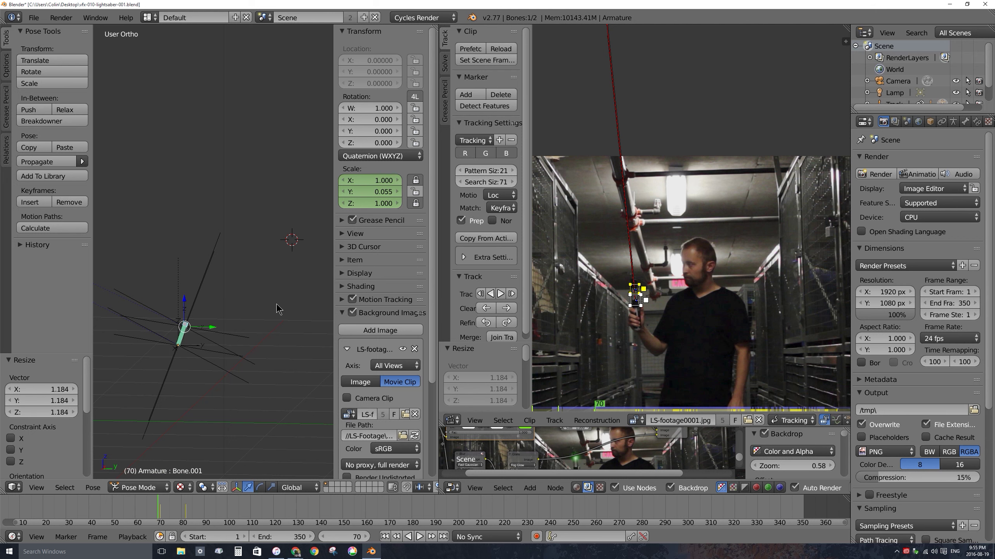
{"action": "key", "text": "Left"}
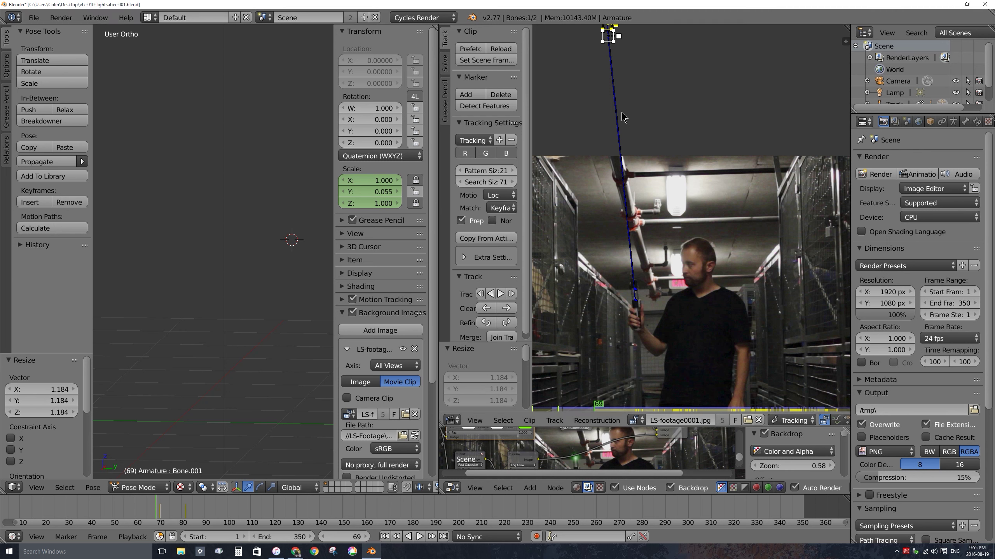
{"action": "key", "text": "Right"}
{"action": "key", "text": "Left"}
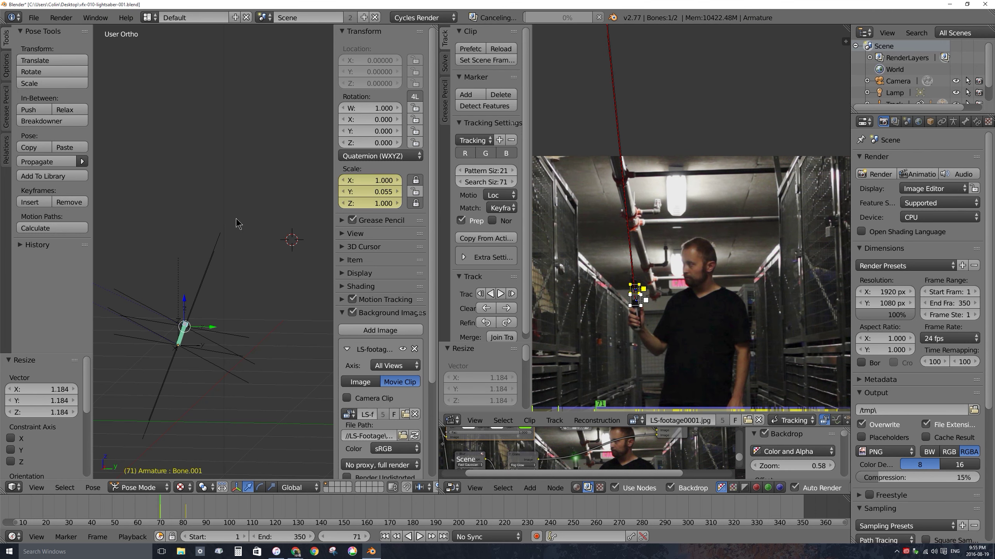
{"action": "key", "text": "Right"}
{"action": "key", "text": "Left"}
{"action": "key", "text": "Right"}
{"action": "key", "text": "Right"}
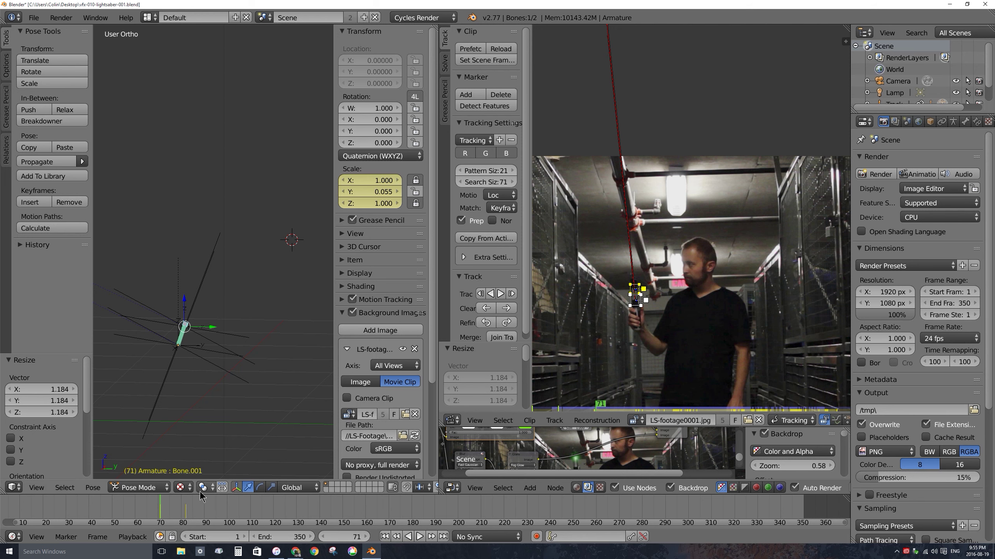
- Enlarge the timeline area upward by shrinking the 3D view, clip editor and node editor areas above it
{"action": "left_click", "coordinate": [199, 504]}
{"action": "left_click_drag", "start_coordinate": [199, 495], "coordinate": [212, 379]}
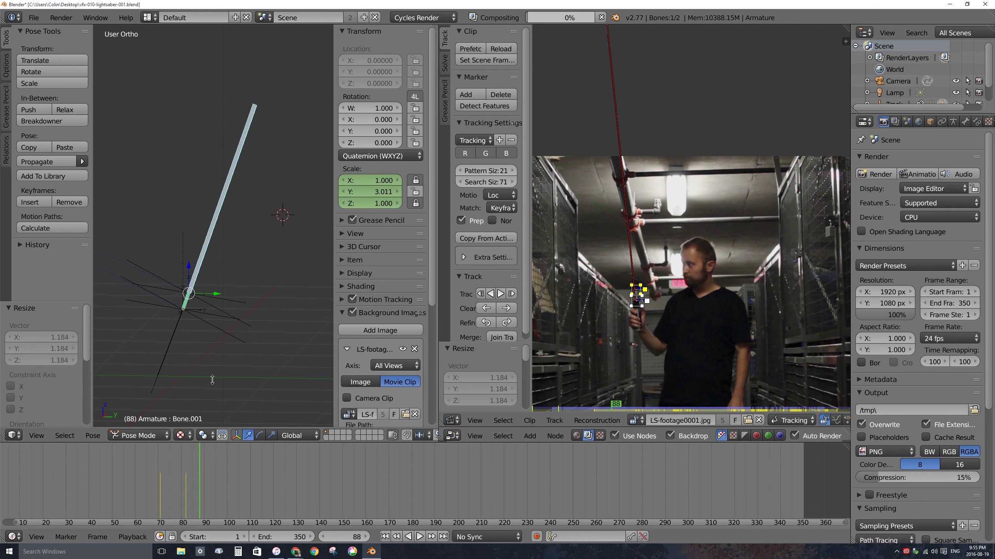
{"action": "left_click_drag", "start_coordinate": [212, 431], "coordinate": [213, 447]}
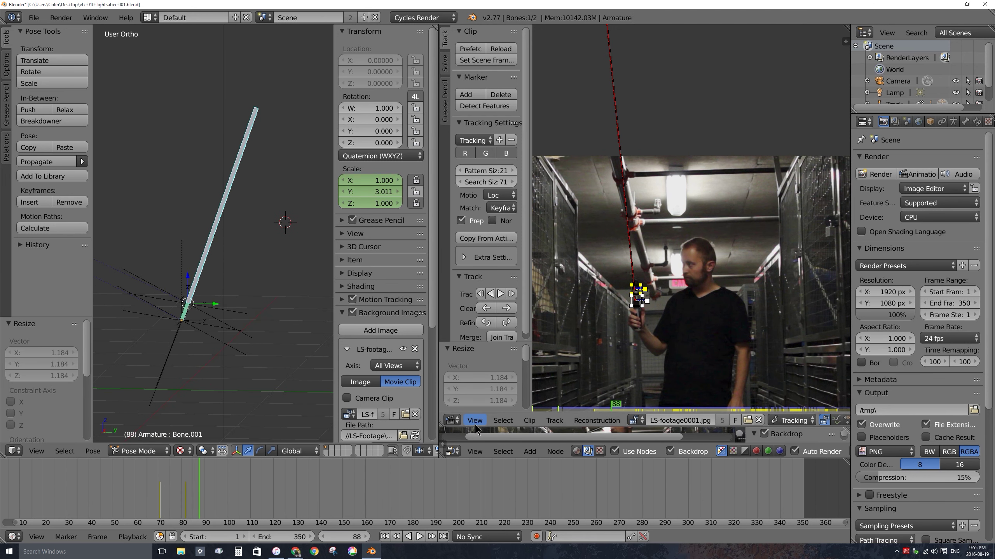
{"action": "left_click_drag", "start_coordinate": [476, 430], "coordinate": [476, 293]}
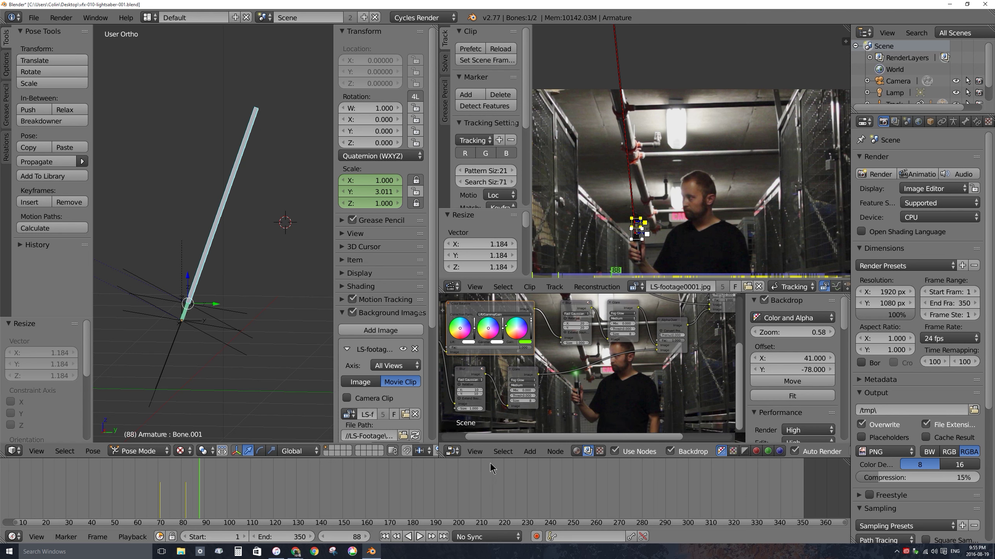
{"action": "left_click_drag", "start_coordinate": [492, 458], "coordinate": [493, 360]}
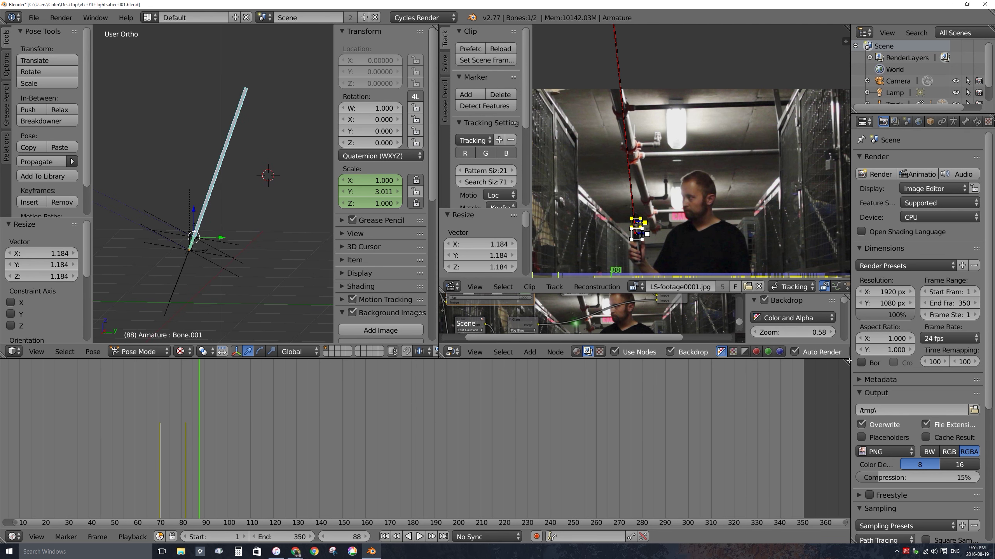
- Split the timeline area in two and switch the upper part to the Dope Sheet
{"action": "left_click_drag", "start_coordinate": [846, 360], "coordinate": [791, 437]}
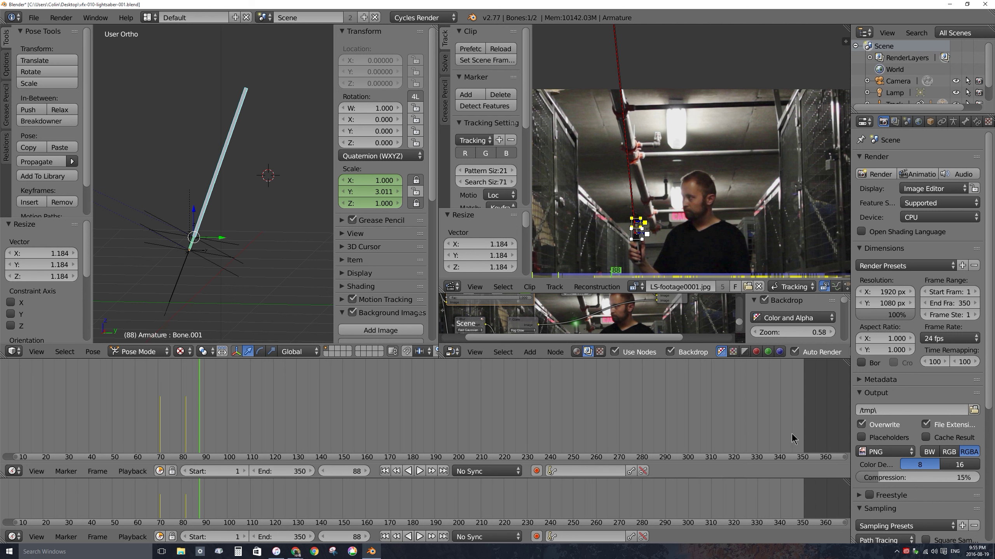
{"action": "left_click", "coordinate": [13, 471]}
{"action": "left_click", "coordinate": [54, 413]}
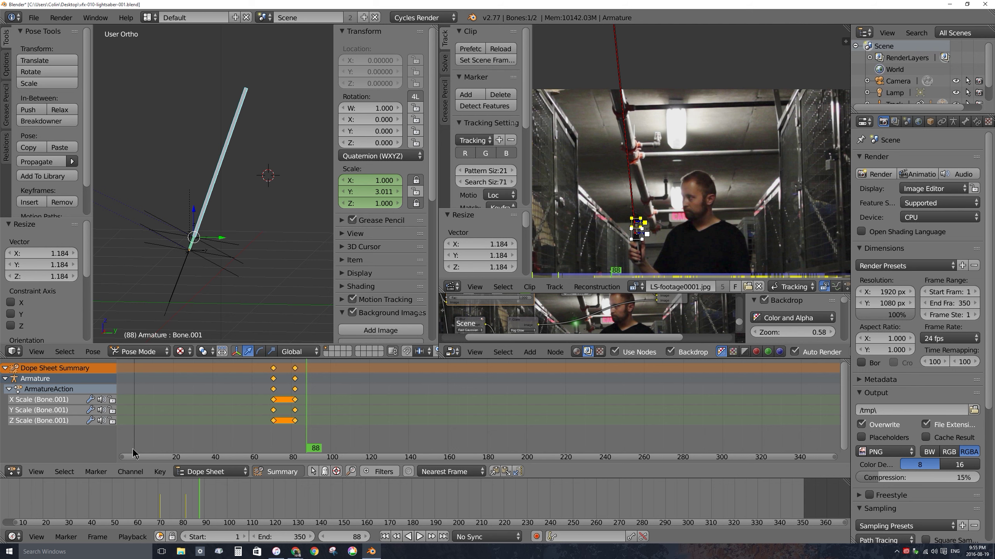
{"action": "left_click", "coordinate": [13, 472]}
- Select only the blade bone's first column of scale keyframes and move it from frame 71 to frame 70
{"action": "left_click", "coordinate": [293, 388]}
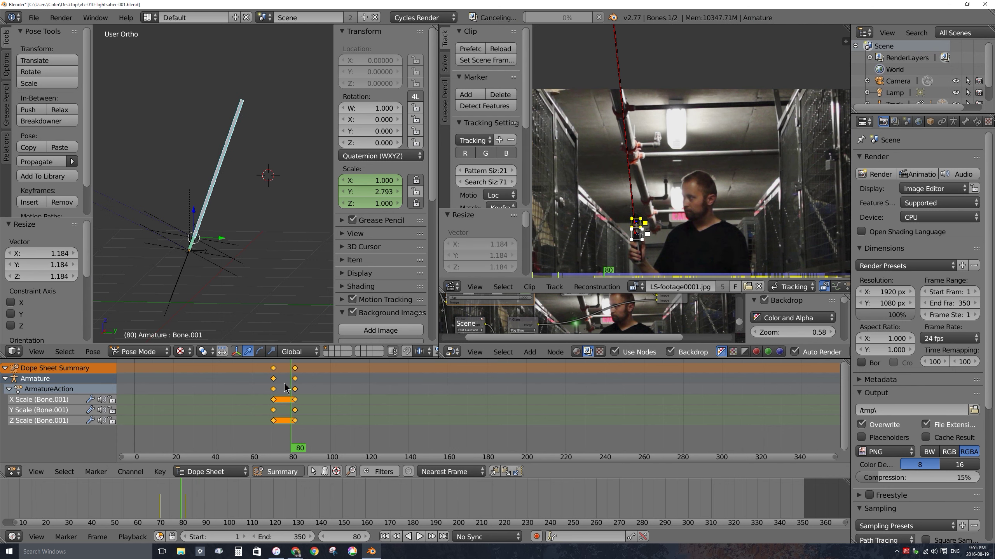
{"action": "left_click", "coordinate": [274, 388]}
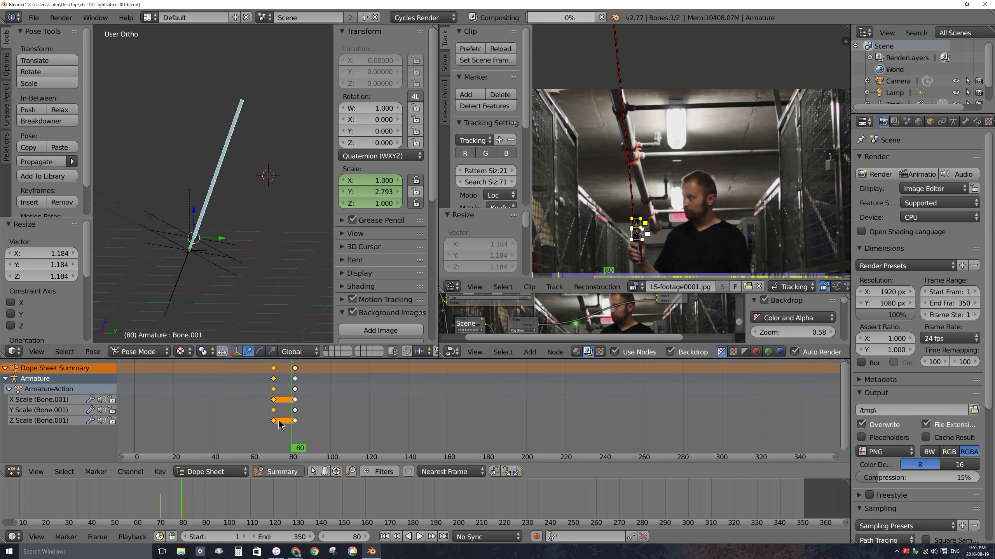
{"action": "left_click_drag", "start_coordinate": [279, 422], "coordinate": [275, 420]}
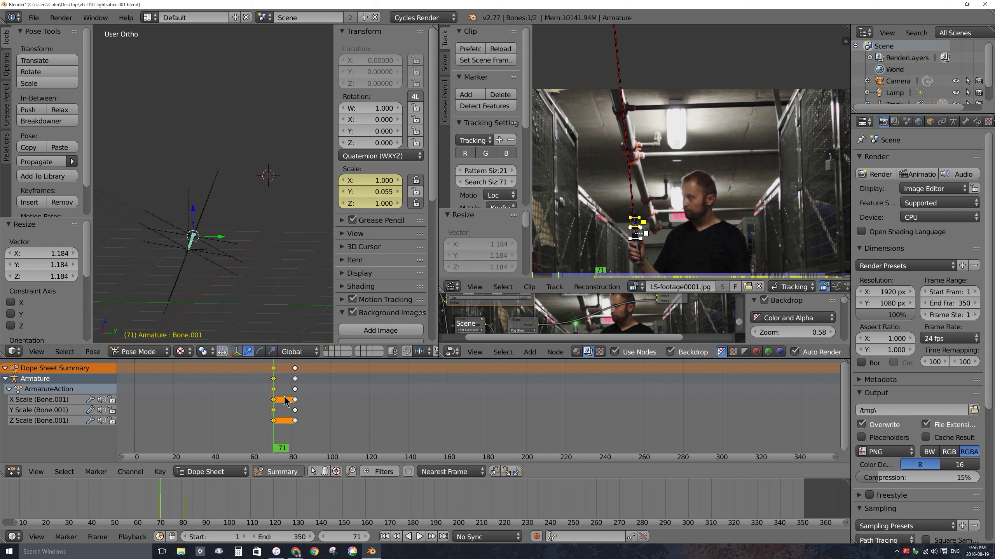
{"action": "key", "text": "g"}
{"action": "left_click", "coordinate": [281, 395]}
{"action": "left_click", "coordinate": [272, 423]}
{"action": "key", "text": "alt+a"}
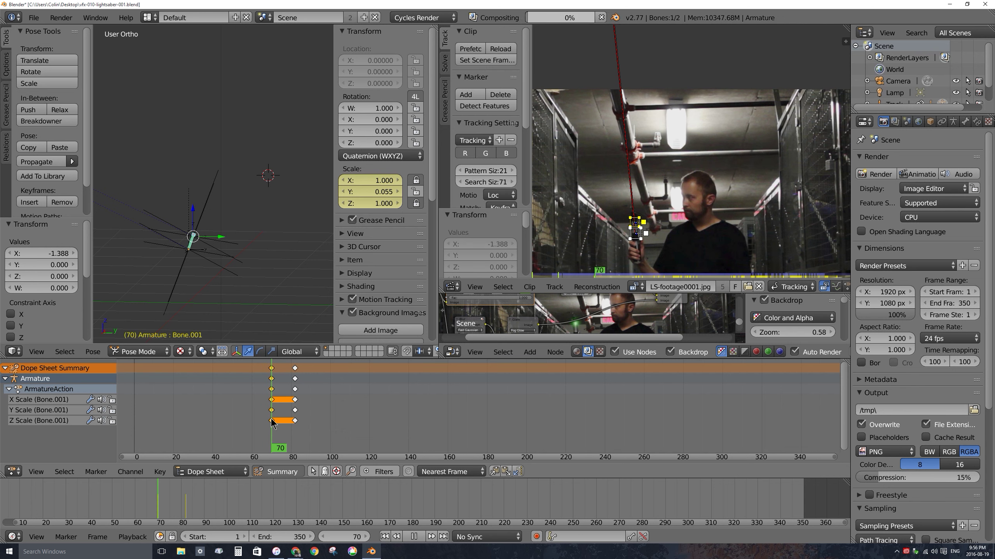
- Render frames 69 and 70 to check that the blade's ignition starts at frame 70
{"action": "mouse_move", "coordinate": [272, 423]}
{"action": "left_mouse_down"}
{"action": "mouse_move", "coordinate": [254, 422]}
{"action": "mouse_move", "coordinate": [325, 416]}
{"action": "mouse_move", "coordinate": [274, 409]}
{"action": "left_mouse_up"}
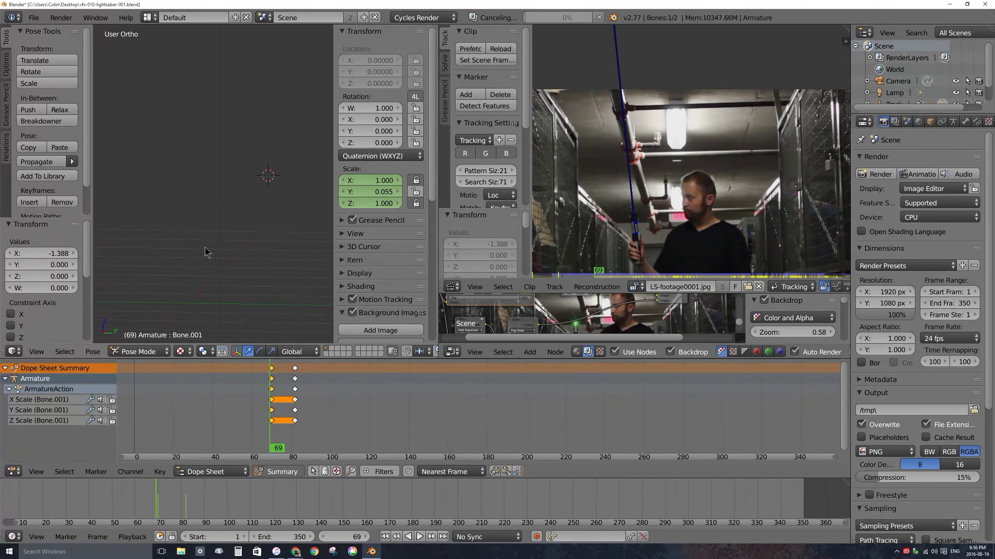
{"action": "left_click", "coordinate": [873, 172]}
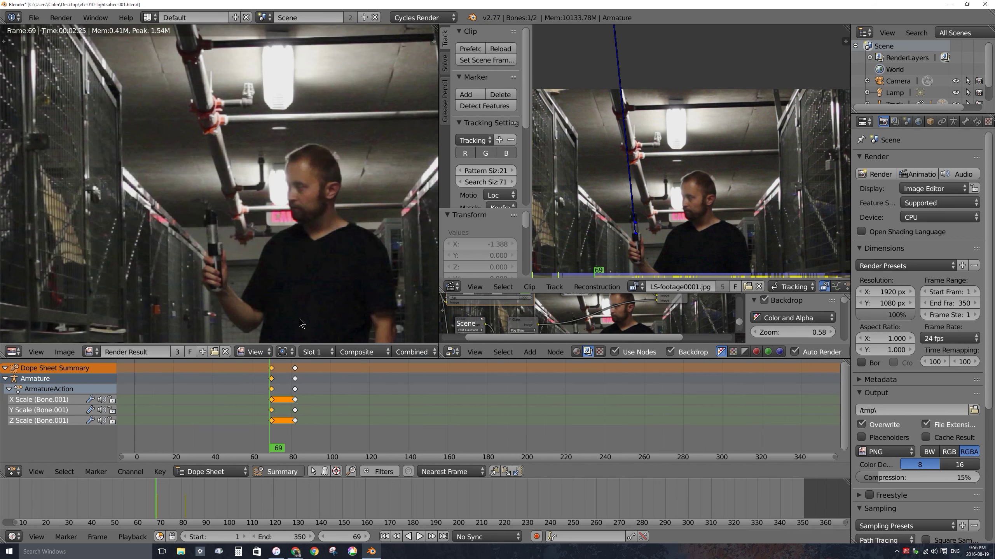
{"action": "key", "text": "Right"}
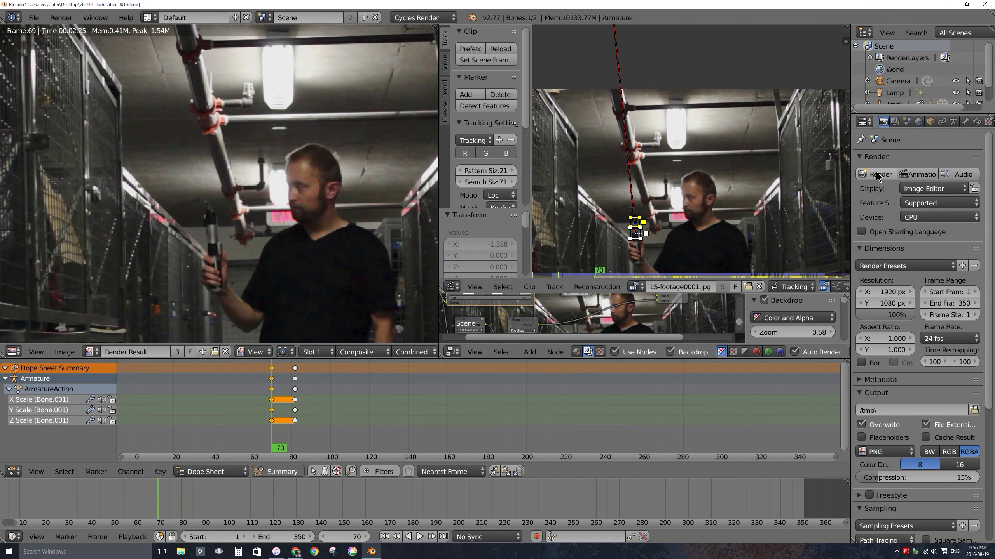
{"action": "left_click", "coordinate": [876, 175]}
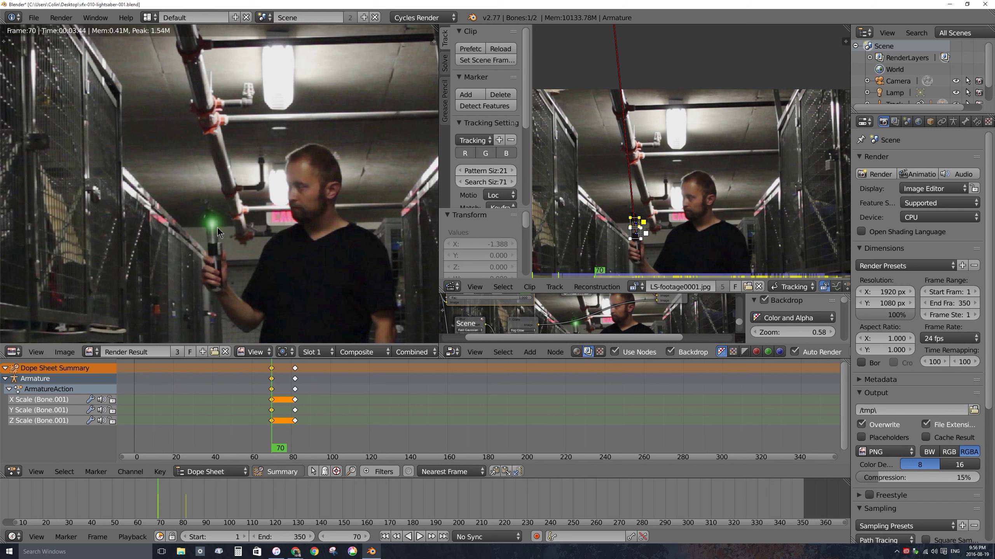
- Show a wider frame range in the Dope Sheet and move the current frame near the end of the footage, around frame 331
{"action": "scroll", "coordinate": [352, 409], "scroll_direction": "down", "scroll_amount": 6}
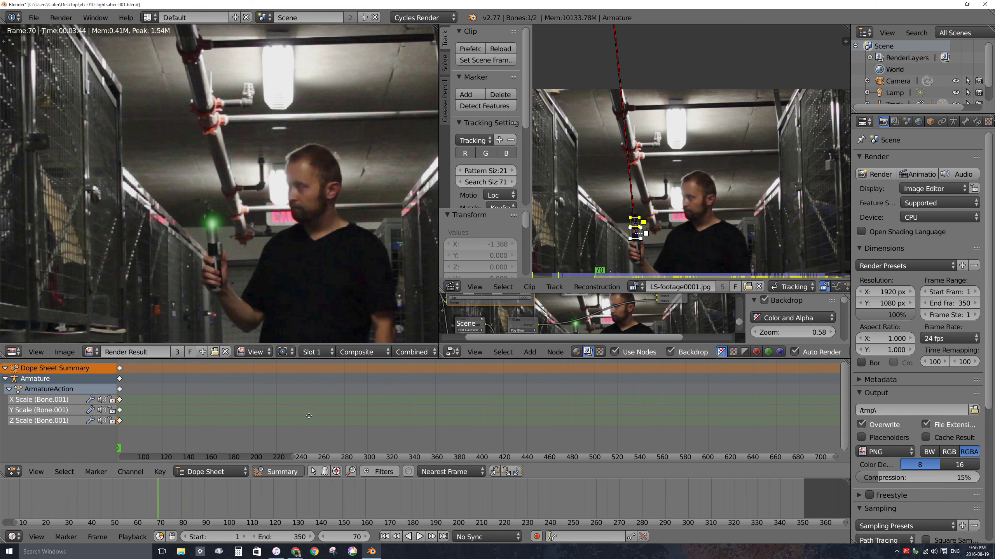
{"action": "scroll", "coordinate": [390, 397], "scroll_direction": "down", "scroll_amount": 3}
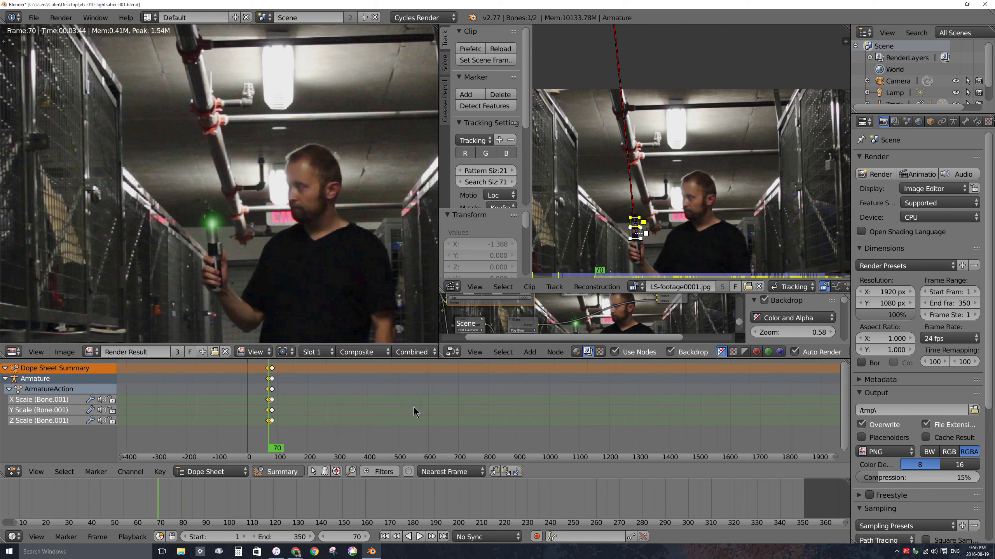
{"action": "left_click", "coordinate": [685, 412]}
{"action": "key", "text": "alt+a"}
{"action": "left_click_drag", "start_coordinate": [684, 411], "coordinate": [350, 402]}
{"action": "key", "text": "Escape"}
{"action": "key", "text": "Escape"}
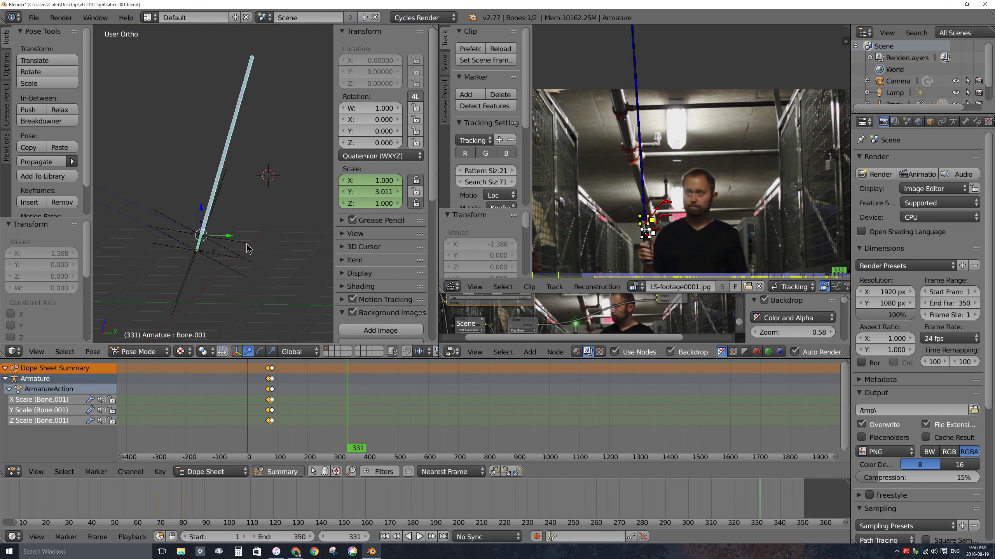
- Compare the frames around 335 and 336 and settle on frame 335, the last one where the blade still follows the track
{"action": "key", "text": "alt+a"}
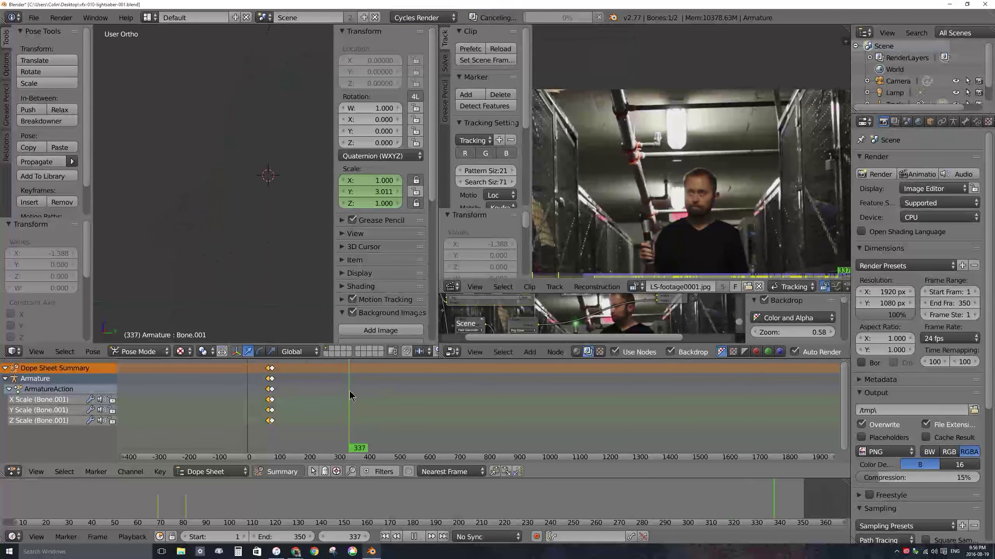
{"action": "key", "text": "alt+a"}
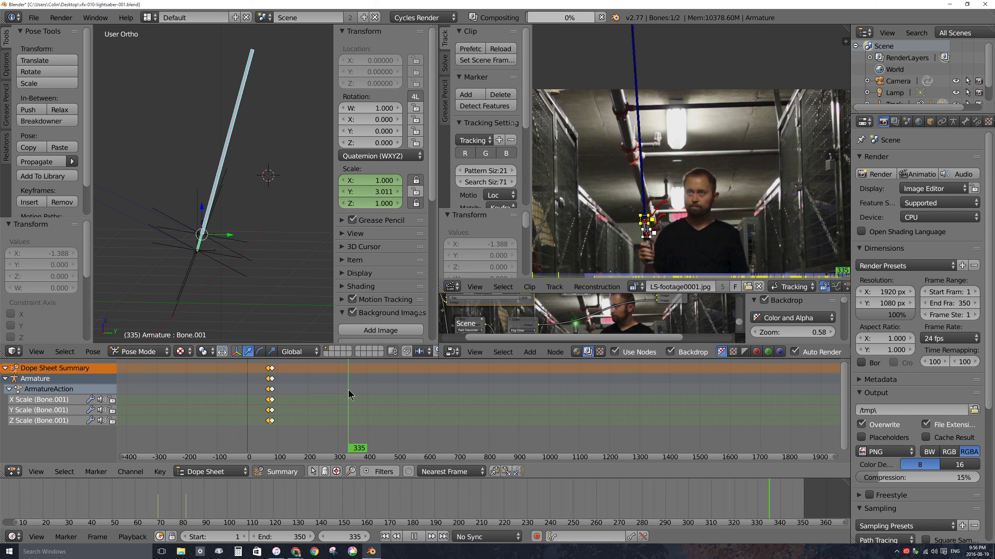
{"action": "key", "text": "Right"}
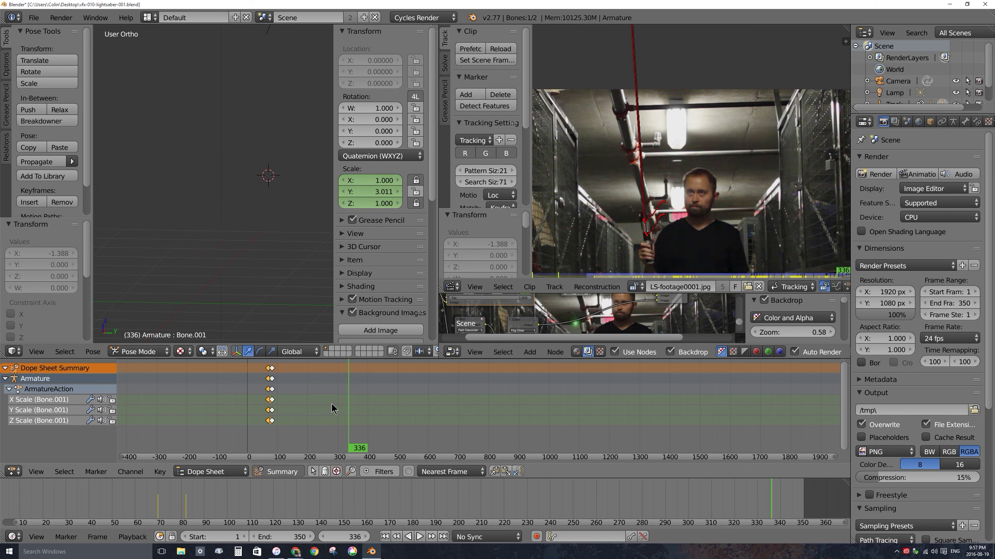
{"action": "key", "text": "Left"}
{"action": "key", "text": "Right"}
{"action": "key", "text": "Left"}
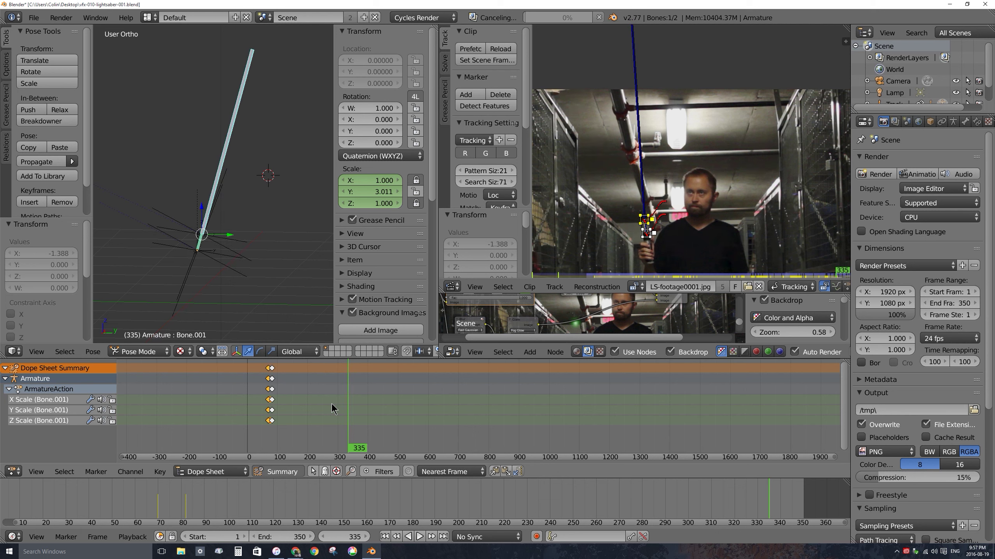
{"action": "key", "text": "Right"}
{"action": "key", "text": "Left"}
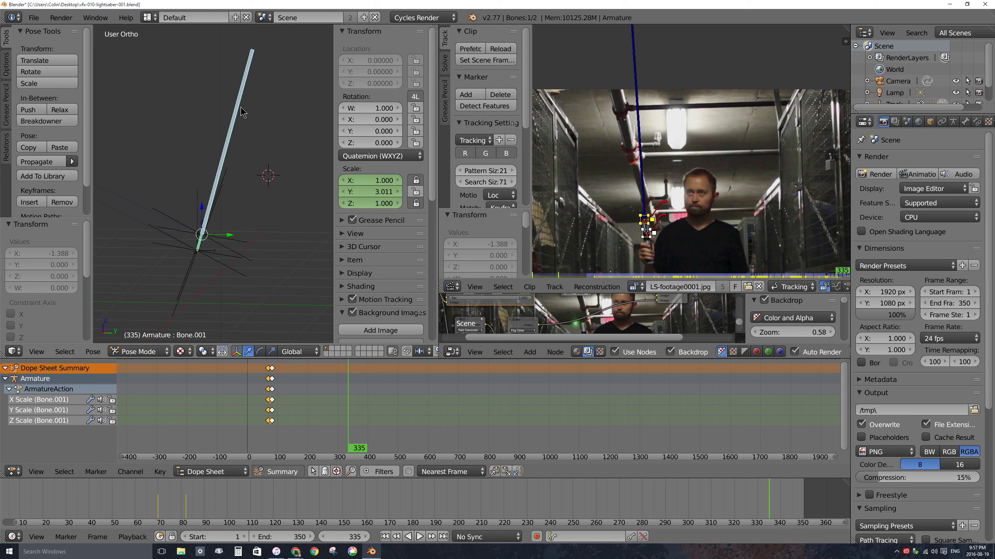
- Shrink the blade bone to a Y scale of 0.030 at frame 335, test-render that frame, and keyframe the bone's scale
{"action": "key", "text": "s"}
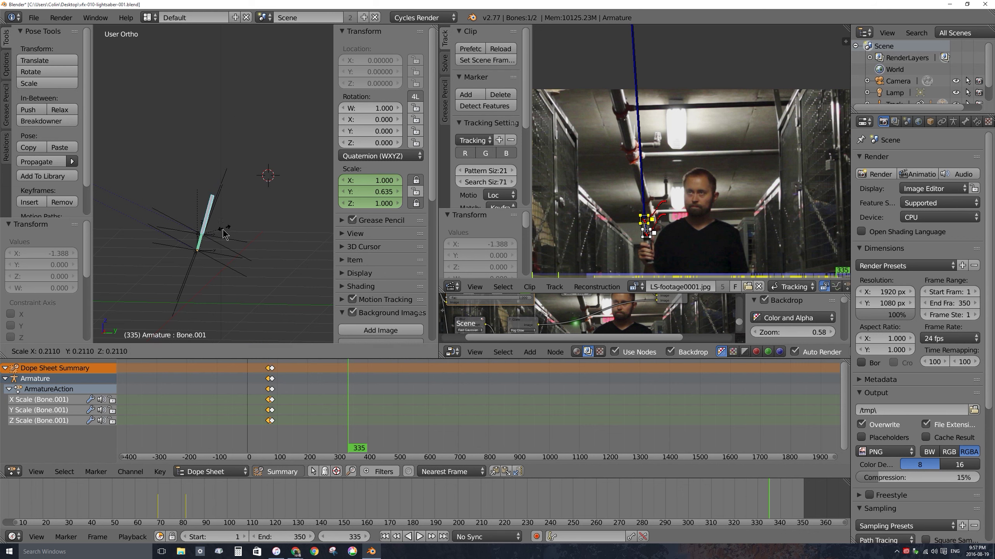
{"action": "left_click", "coordinate": [204, 239]}
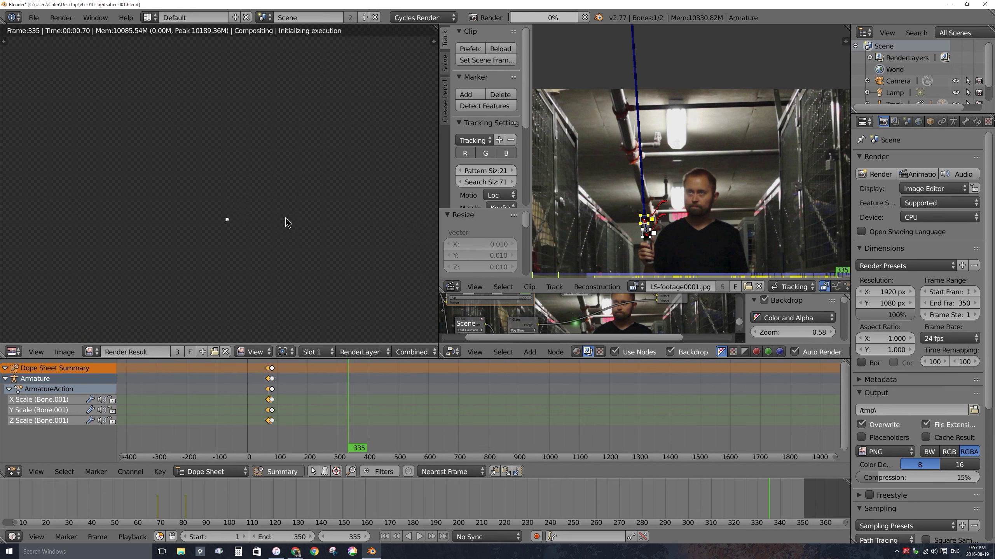
{"action": "key", "text": "Escape"}
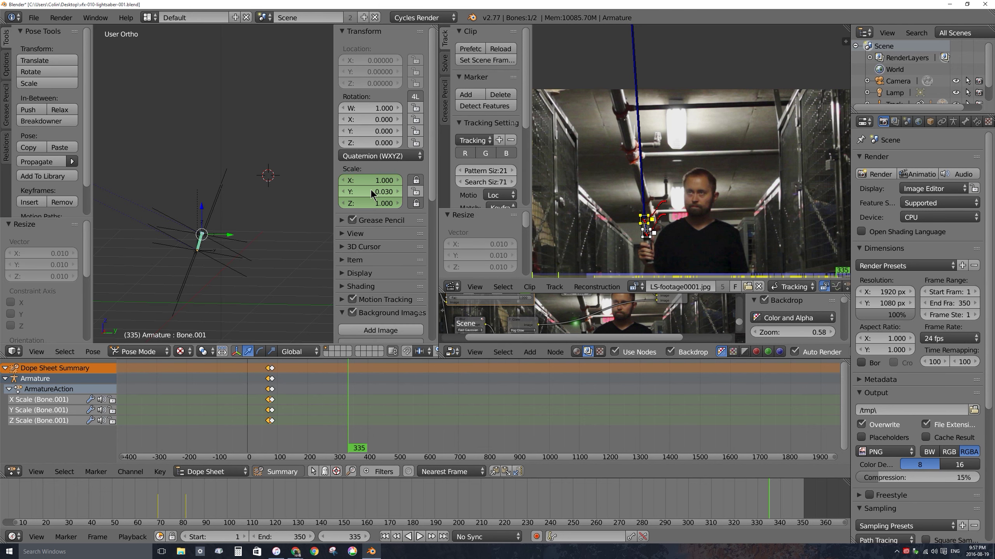
{"action": "key", "text": "i"}
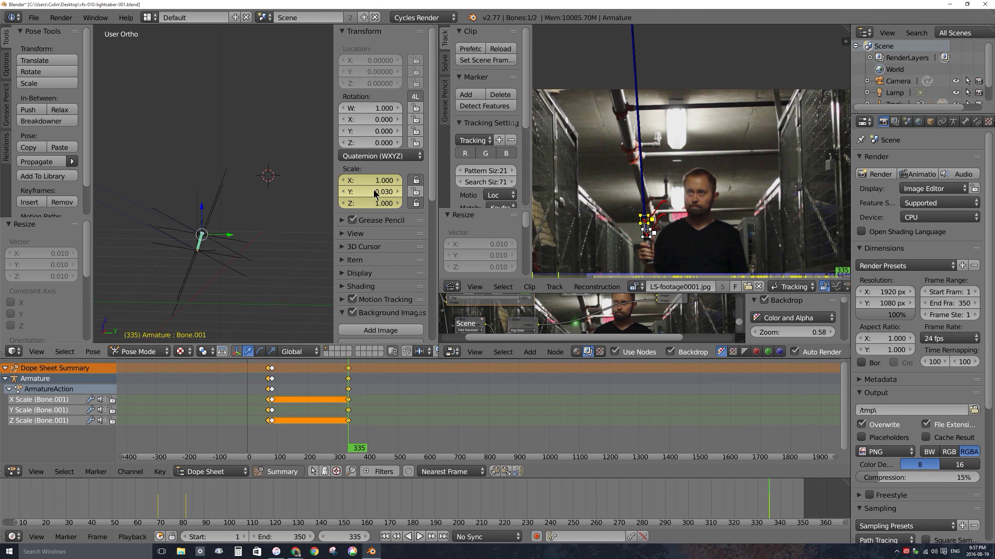
- Go to frame 325, stretch the blade bone back to a Y scale of about 3.006, test-render it and keyframe the scale
{"action": "left_click", "coordinate": [345, 388]}
{"action": "key", "text": "alt+a"}
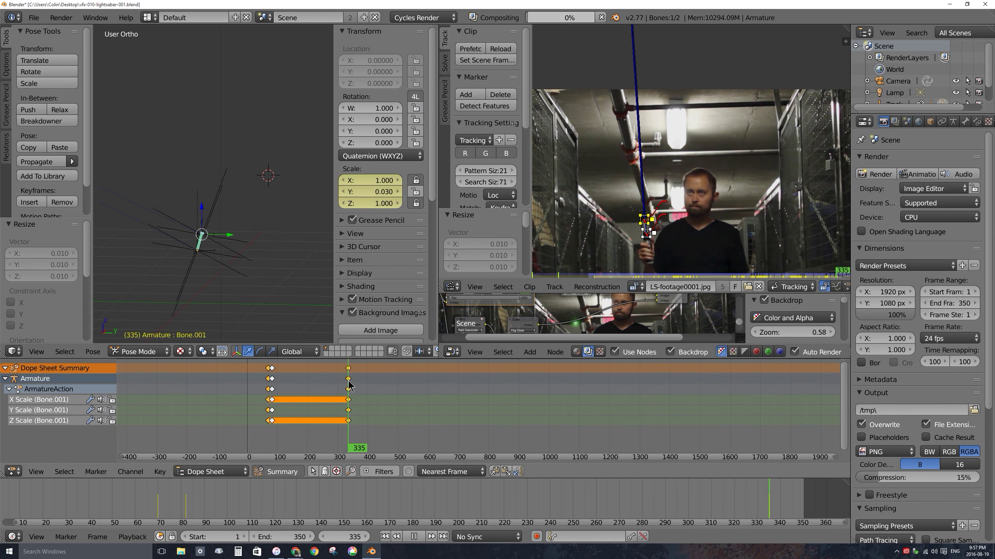
{"action": "left_click", "coordinate": [345, 385]}
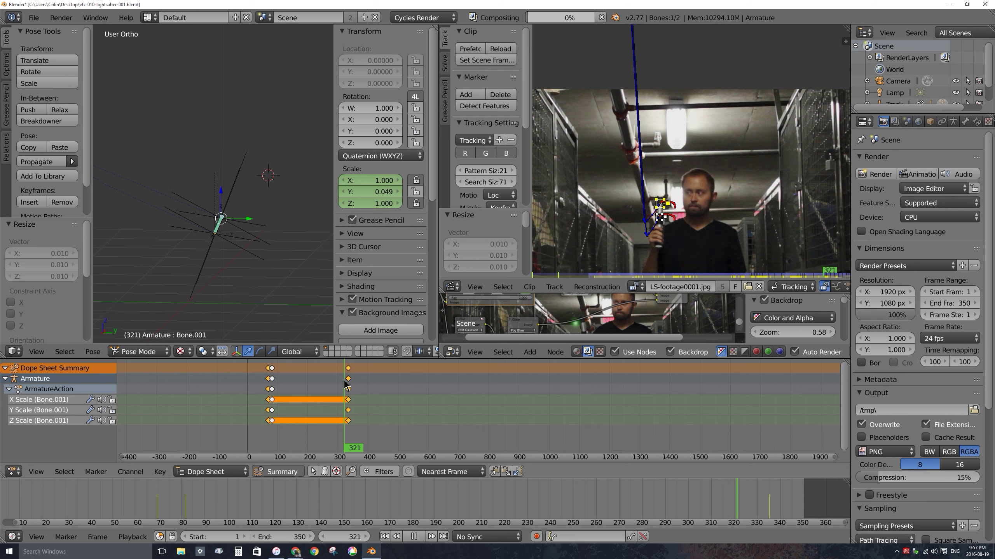
{"action": "left_click", "coordinate": [346, 386]}
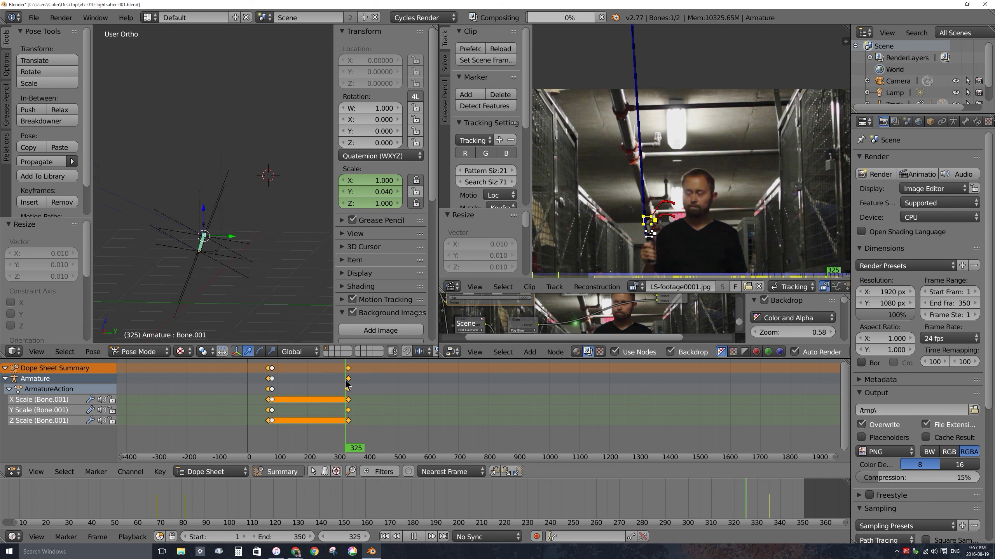
{"action": "key", "text": "alt+a"}
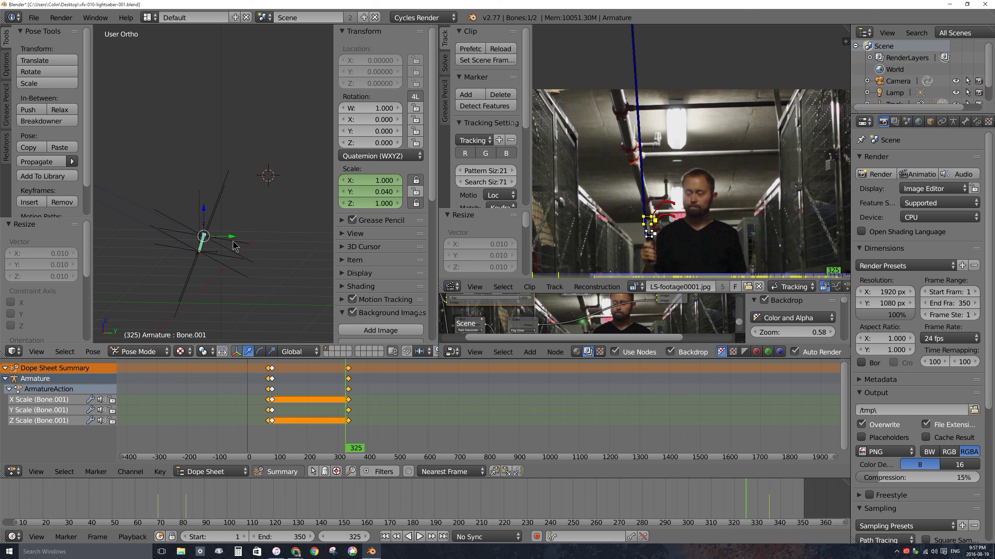
{"action": "key", "text": "s"}
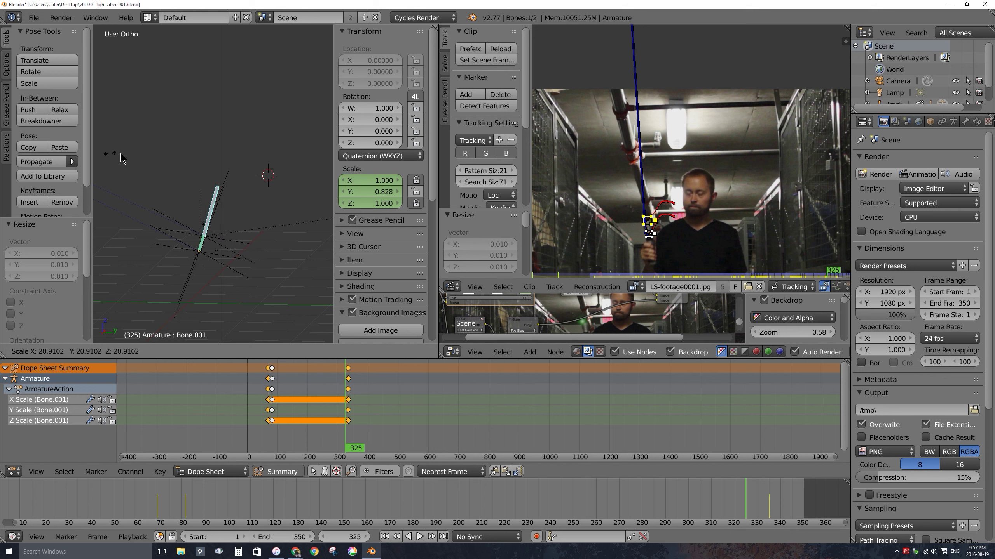
{"action": "left_click", "coordinate": [318, 89]}
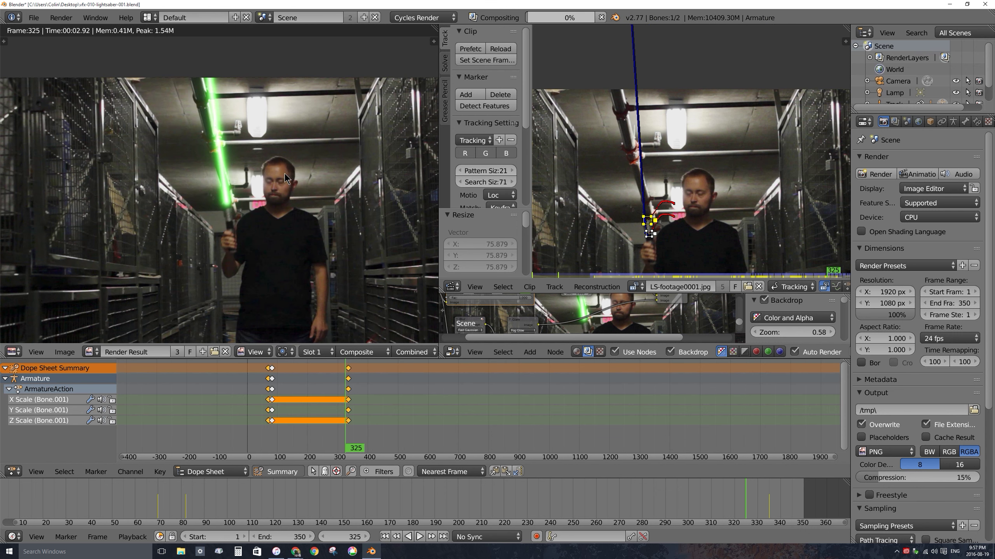
{"action": "key", "text": "Escape"}
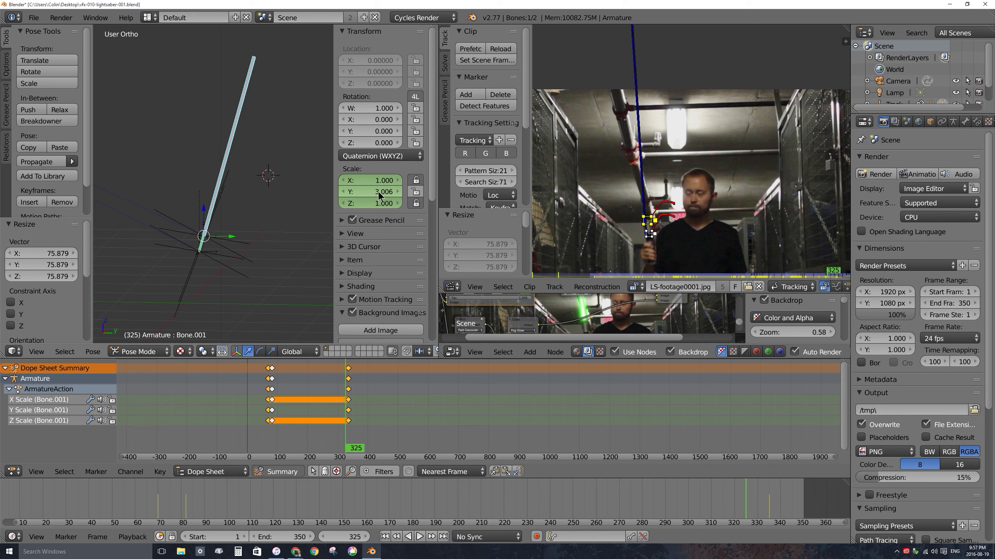
{"action": "key", "text": "i"}
- Check the blade's retraction by scrubbing the footage through the camera view, and save the project over the existing file
{"action": "left_click", "coordinate": [335, 378]}
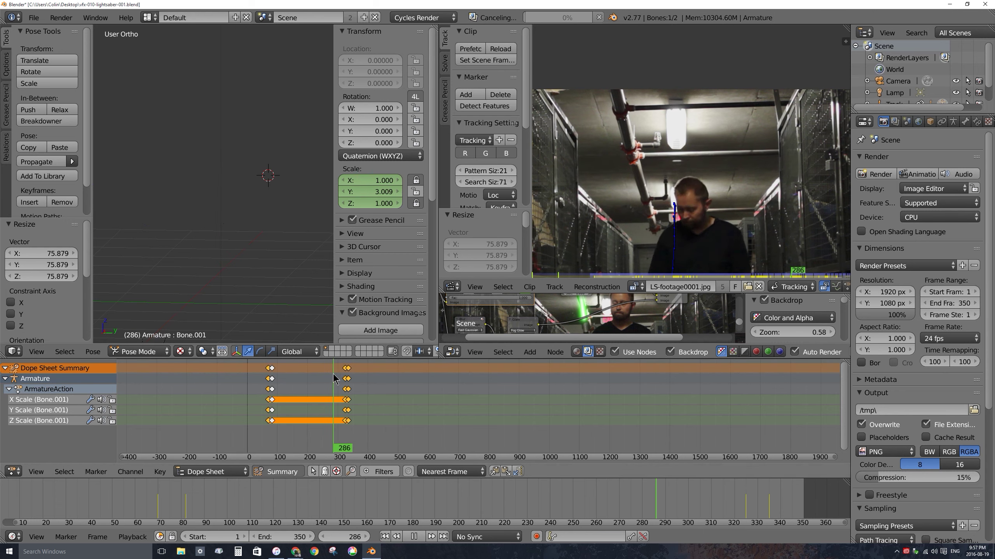
{"action": "key", "text": "alt+a"}
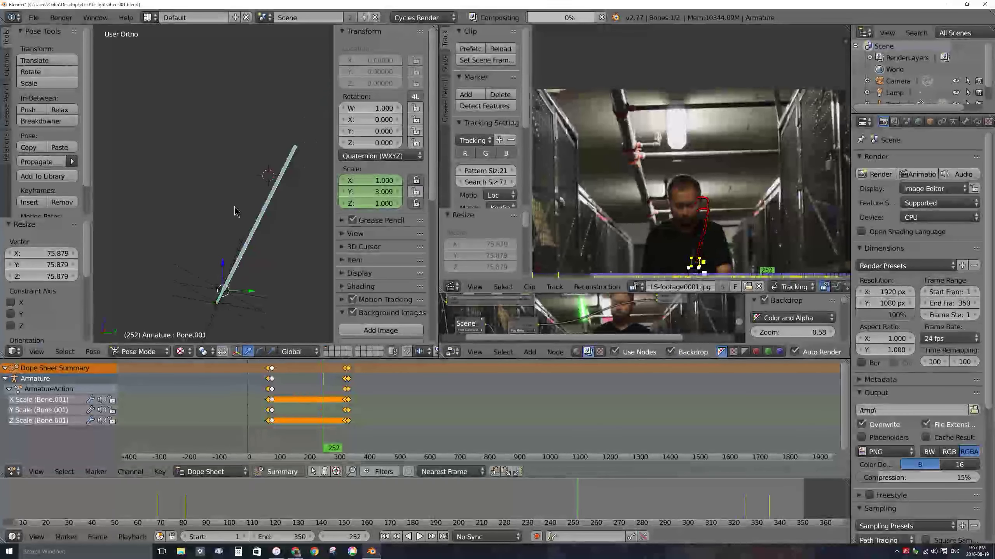
{"action": "key", "text": "KP_0"}
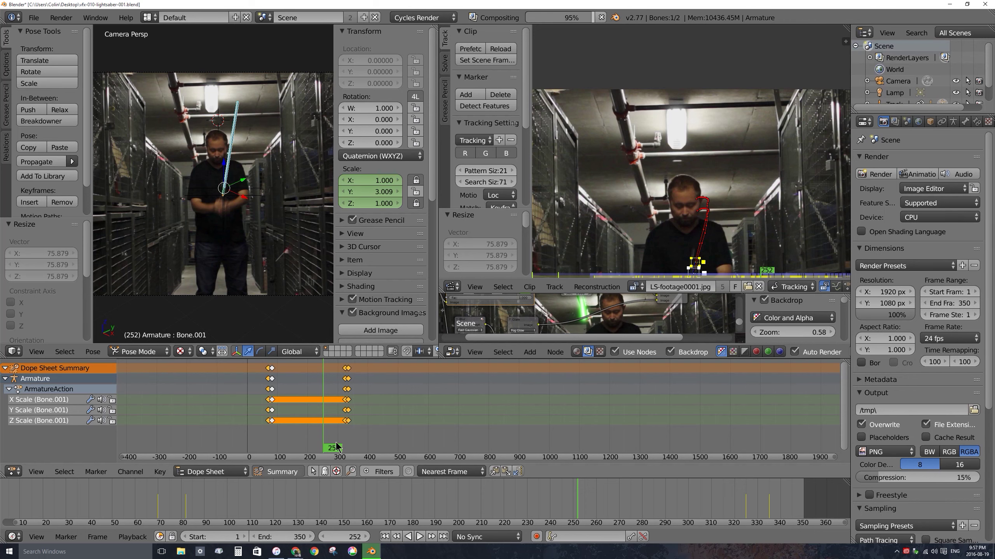
{"action": "mouse_move", "coordinate": [335, 447]}
{"action": "left_mouse_down"}
{"action": "mouse_move", "coordinate": [267, 435]}
{"action": "mouse_move", "coordinate": [335, 425]}
{"action": "left_mouse_up"}
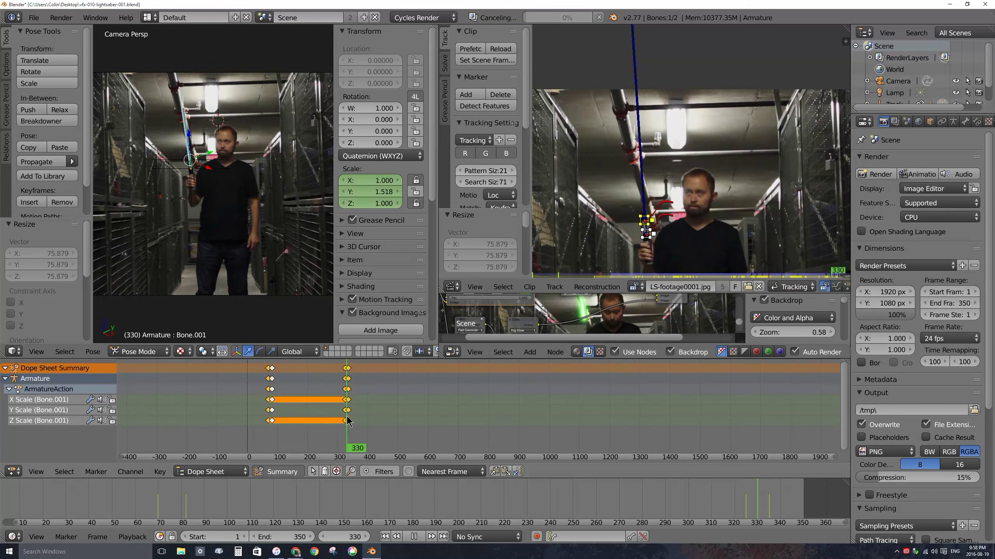
{"action": "left_click_drag", "start_coordinate": [348, 421], "coordinate": [358, 404]}
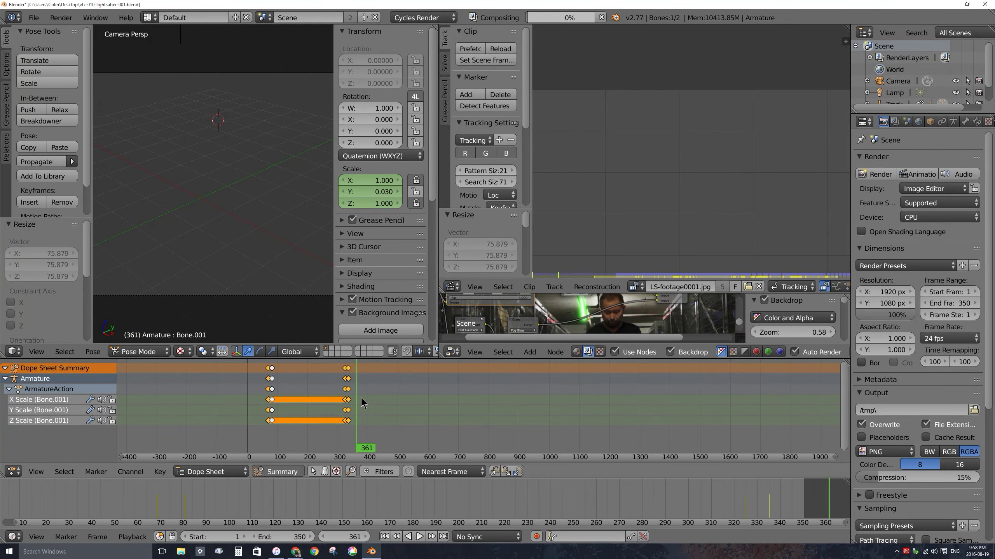
{"action": "key", "text": "ctrl+s"}
{"action": "left_click", "coordinate": [301, 218]}
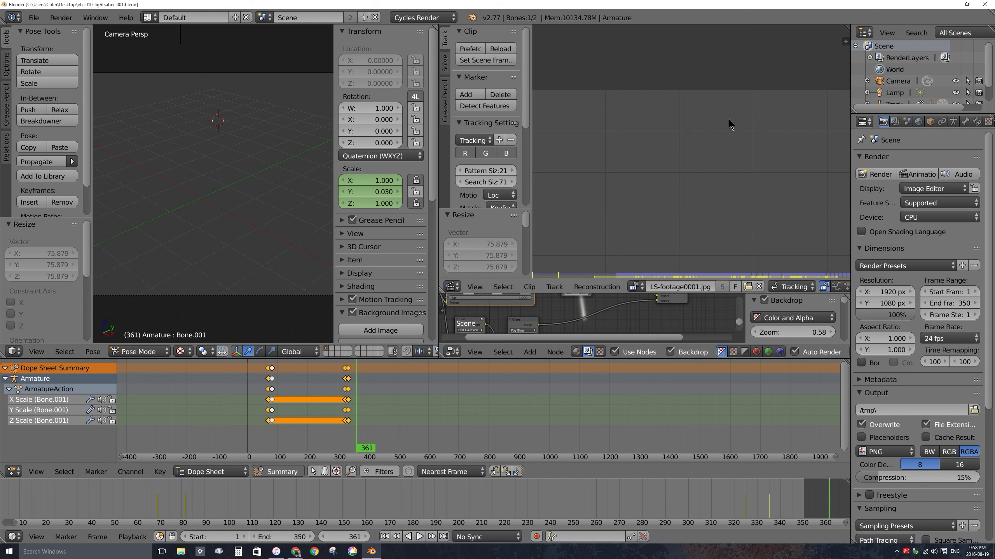
- Go to frame 235, frame the lightsaber hilt closely in the clip editor and deselect all tracking markers
{"action": "scroll", "coordinate": [732, 177], "scroll_direction": "down", "scroll_amount": 4}
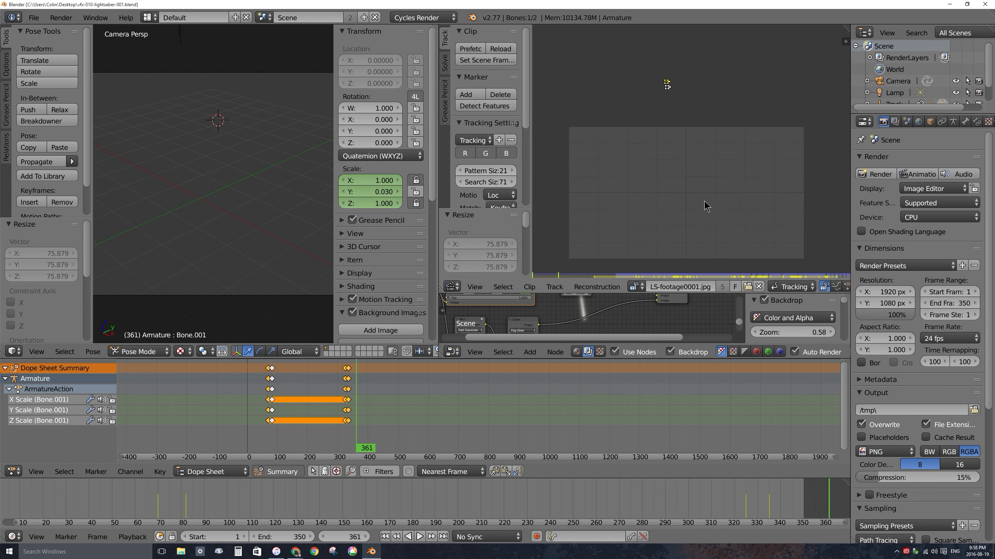
{"action": "middle_click_drag", "start_coordinate": [655, 227], "coordinate": [635, 168]}
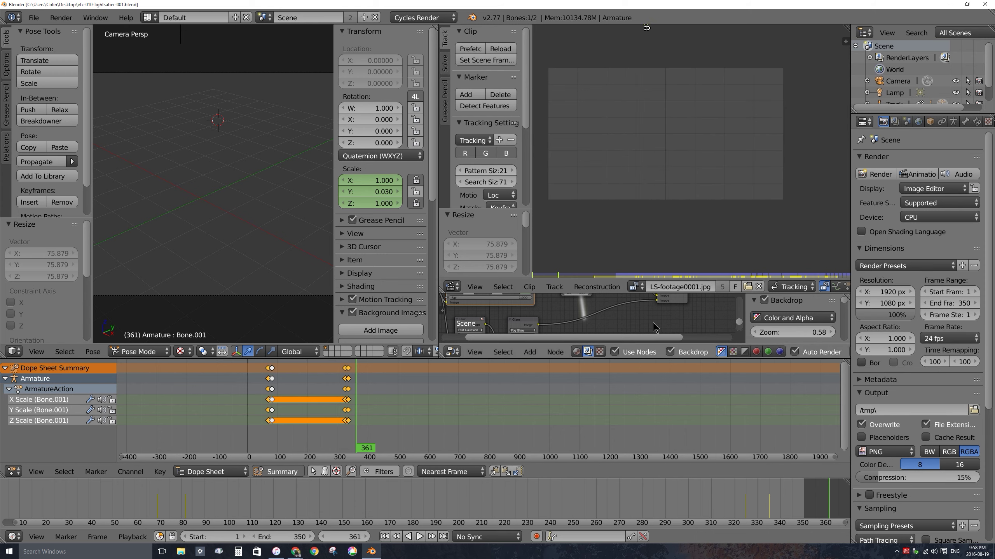
{"action": "left_click_drag", "start_coordinate": [775, 499], "coordinate": [503, 487]}
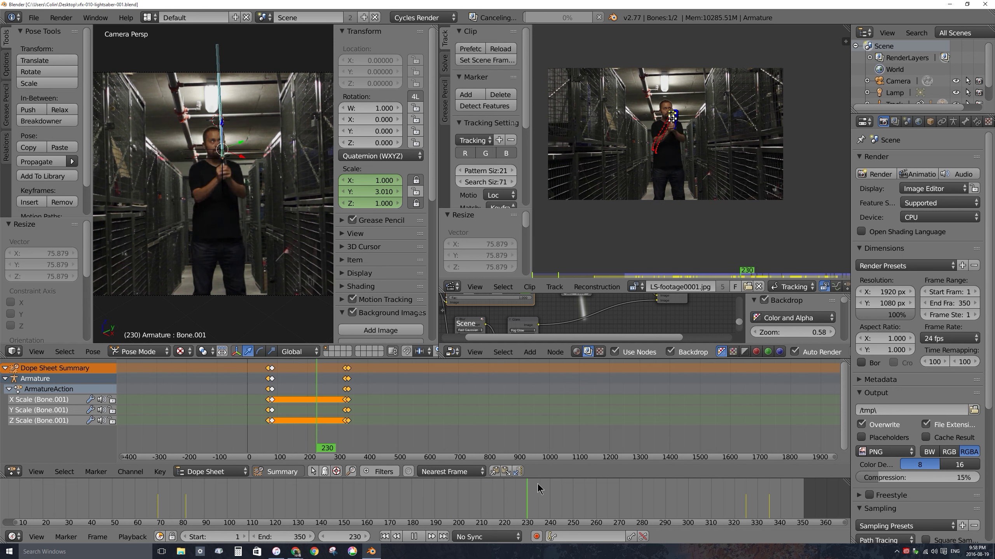
{"action": "key", "text": "alt+a"}
{"action": "scroll", "coordinate": [231, 153], "scroll_direction": "up", "scroll_amount": 4}
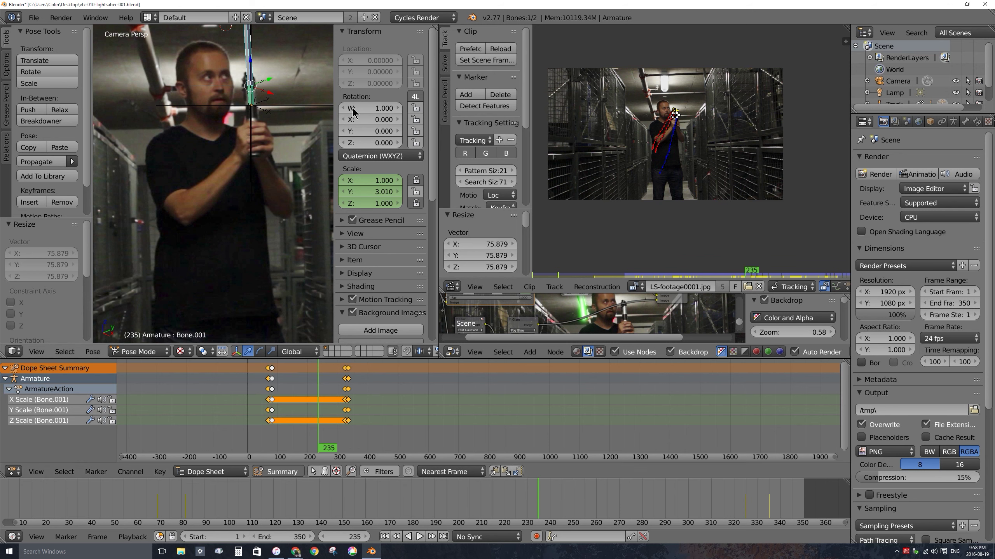
{"action": "scroll", "coordinate": [666, 196], "scroll_direction": "up", "scroll_amount": 7}
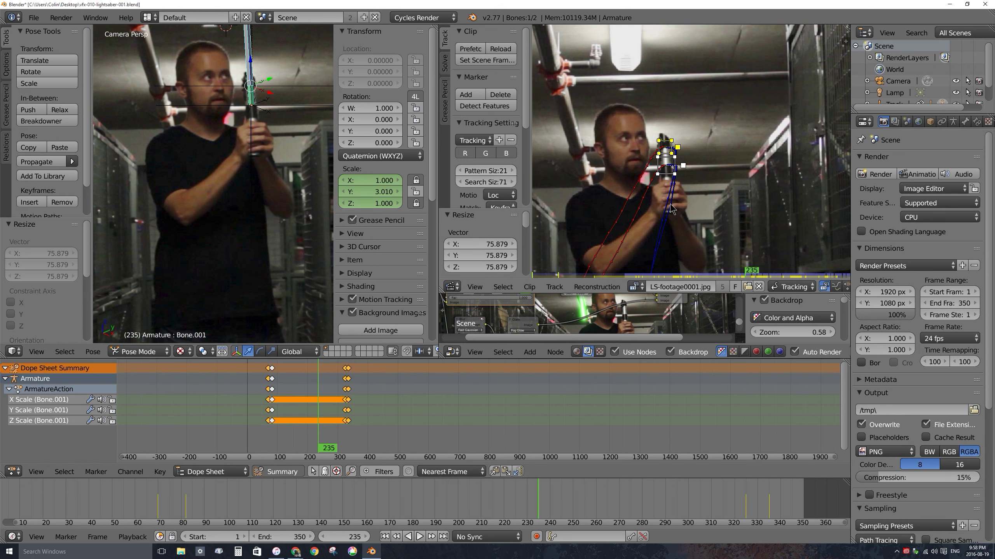
{"action": "scroll", "coordinate": [676, 196], "scroll_direction": "up", "scroll_amount": 3}
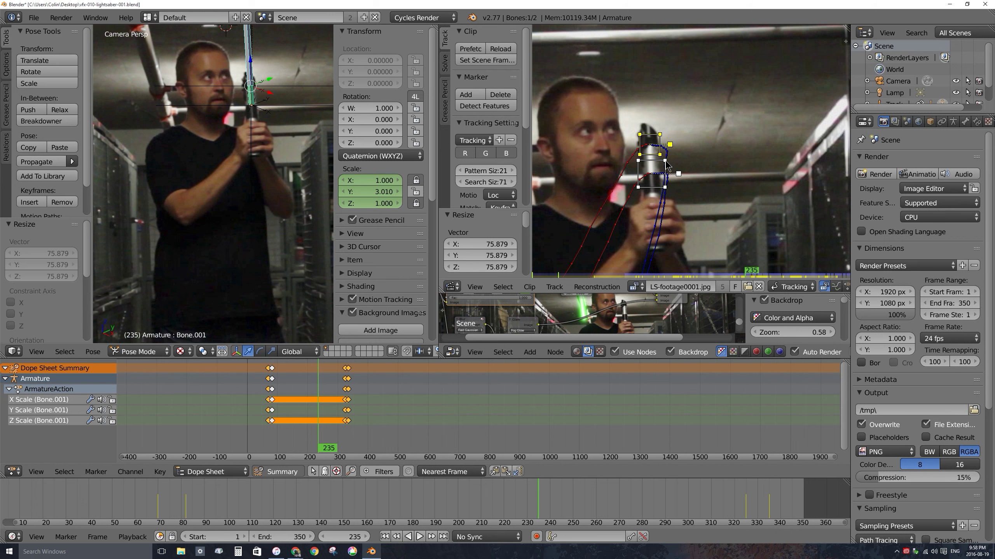
{"action": "key", "text": "a"}
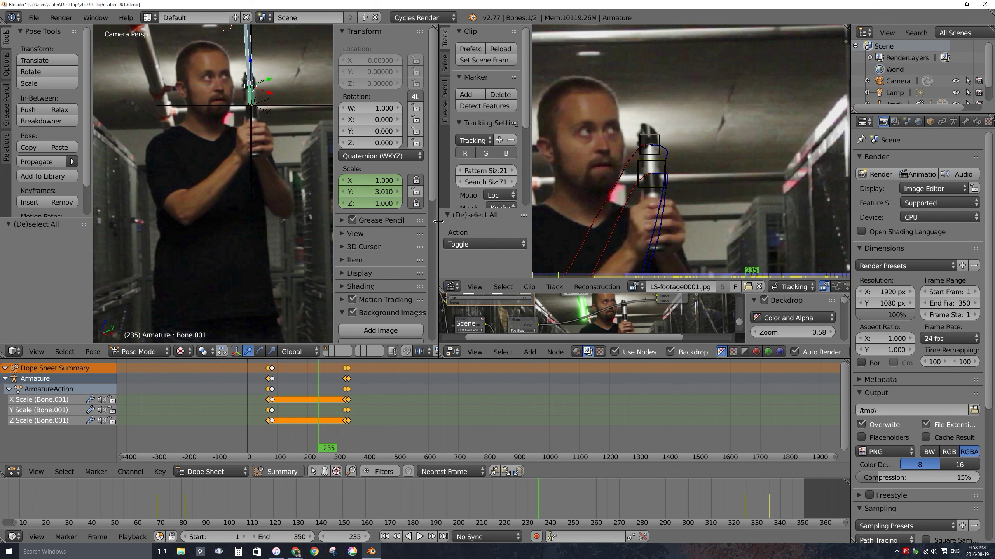
- Enlarge the movie clip editor by shrinking the 3D view, node editor, Dope Sheet and timeline areas around it
{"action": "left_click_drag", "start_coordinate": [438, 229], "coordinate": [265, 229]}
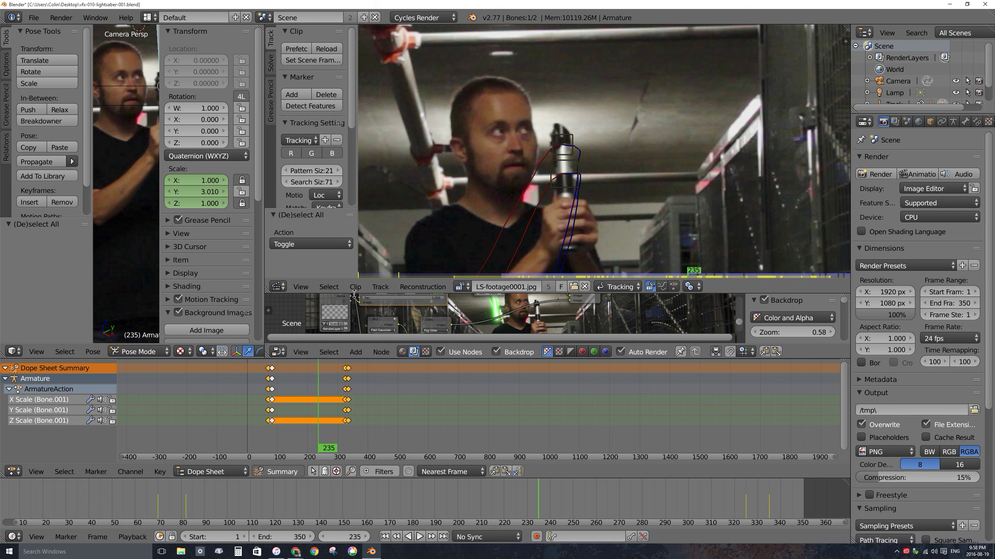
{"action": "left_click_drag", "start_coordinate": [354, 294], "coordinate": [354, 324]}
{"action": "left_click_drag", "start_coordinate": [374, 360], "coordinate": [376, 514]}
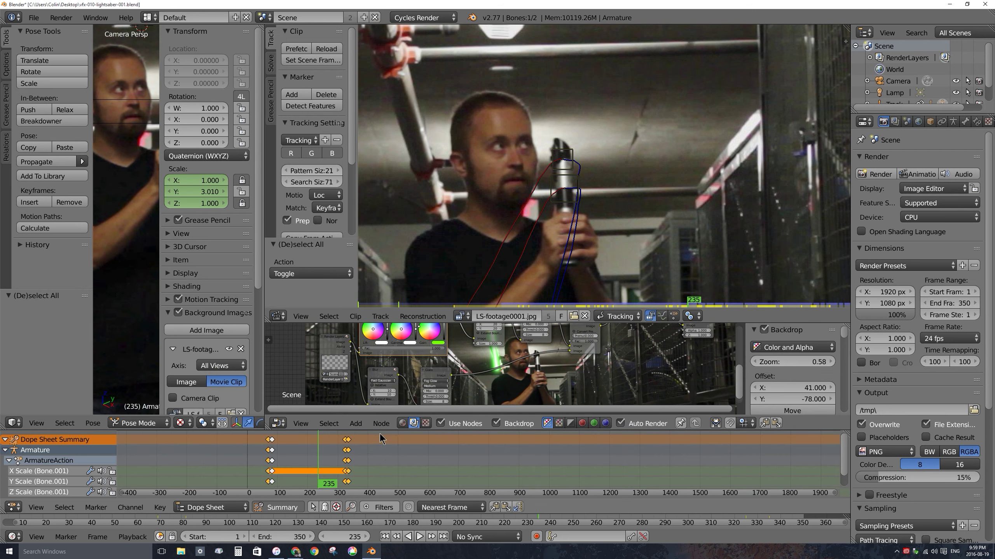
{"action": "left_click_drag", "start_coordinate": [381, 432], "coordinate": [382, 473]}
{"action": "left_click_drag", "start_coordinate": [450, 324], "coordinate": [450, 417]}
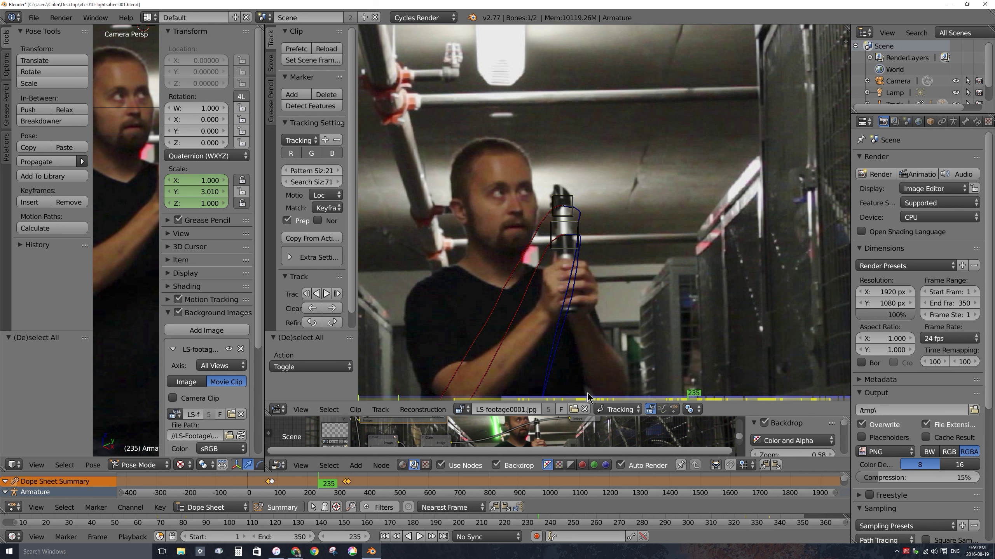
- Switch the clip editor to Mask mode and draw a closed four-point mask around the lightsaber hilt at frame 235
{"action": "left_click", "coordinate": [621, 410]}
{"action": "left_click", "coordinate": [625, 385]}
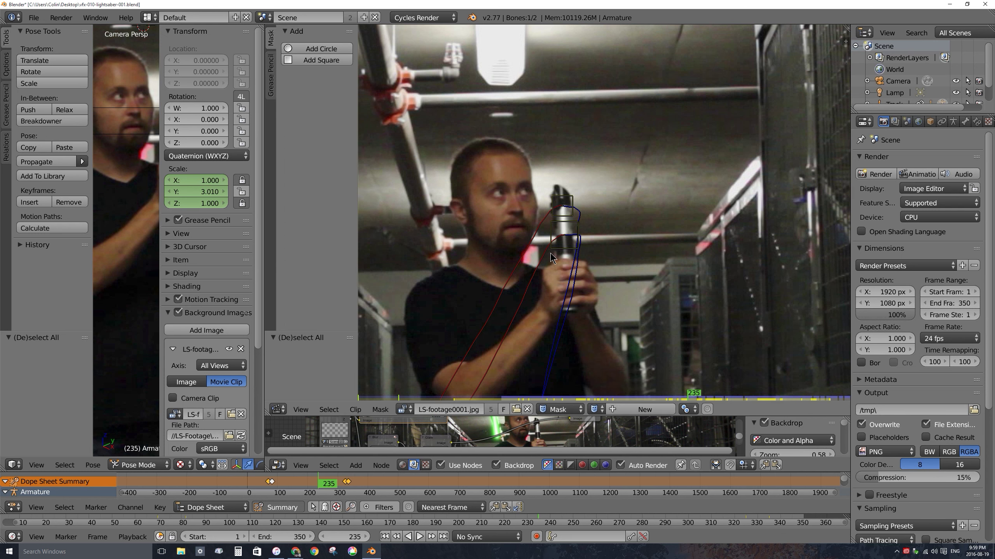
{"action": "scroll", "coordinate": [568, 261], "scroll_direction": "up", "scroll_amount": 3}
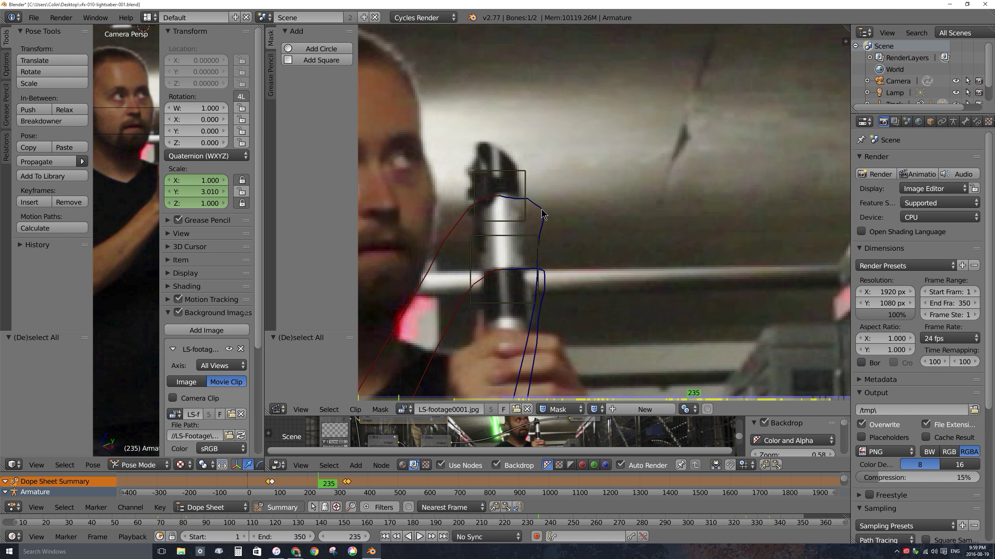
{"action": "scroll", "coordinate": [513, 201], "scroll_direction": "down", "scroll_amount": 1}
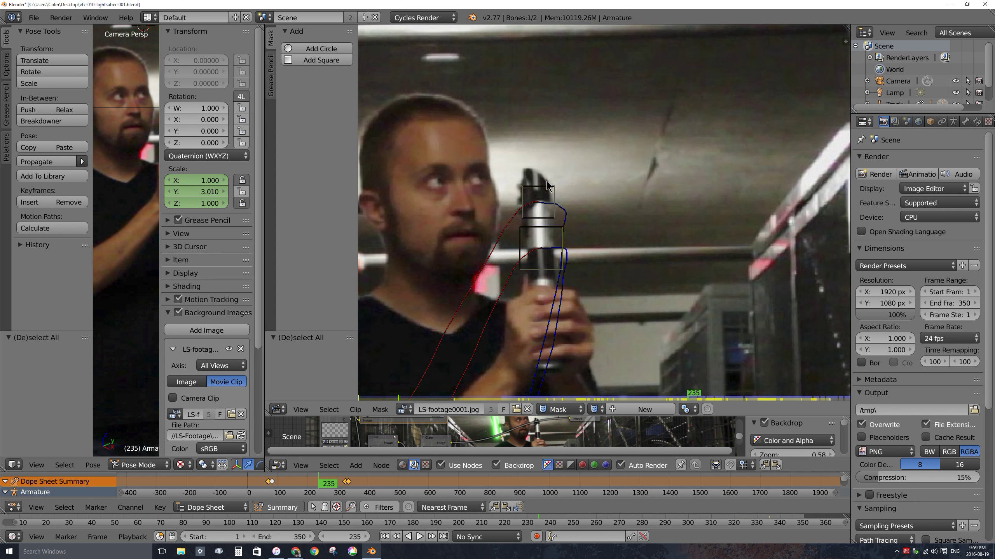
{"action": "left_click", "coordinate": [567, 211], "text": "ctrl"}
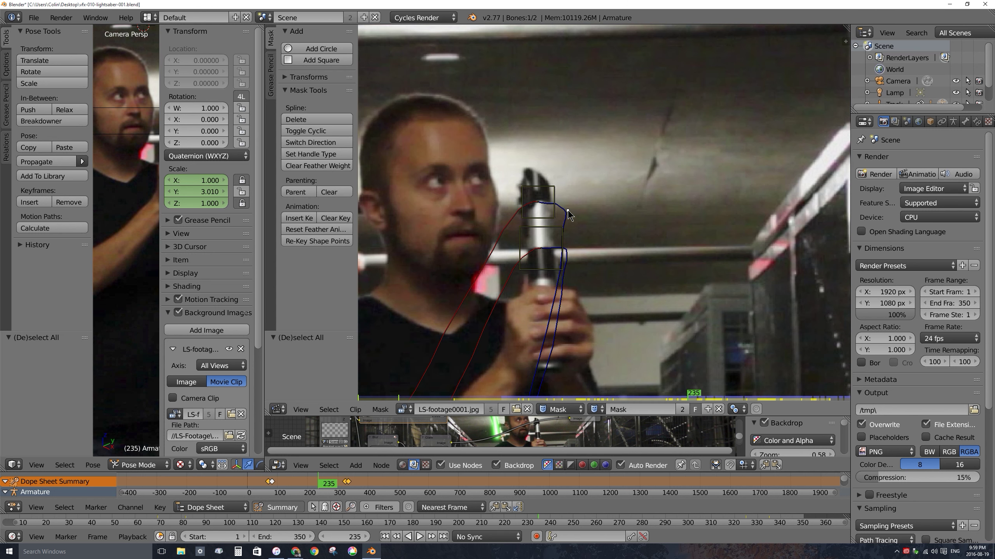
{"action": "left_click", "coordinate": [495, 196], "text": "ctrl"}
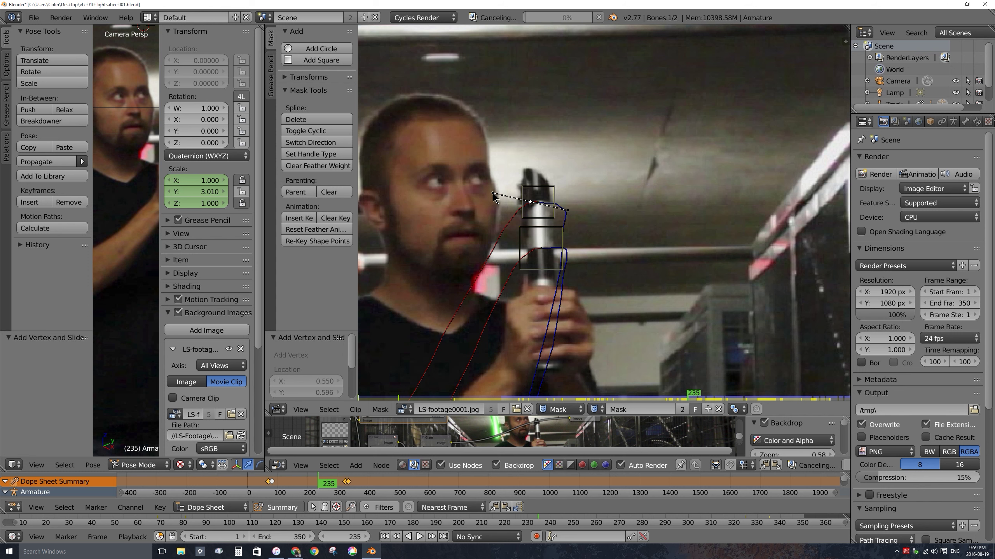
{"action": "left_click", "coordinate": [485, 304], "text": "ctrl"}
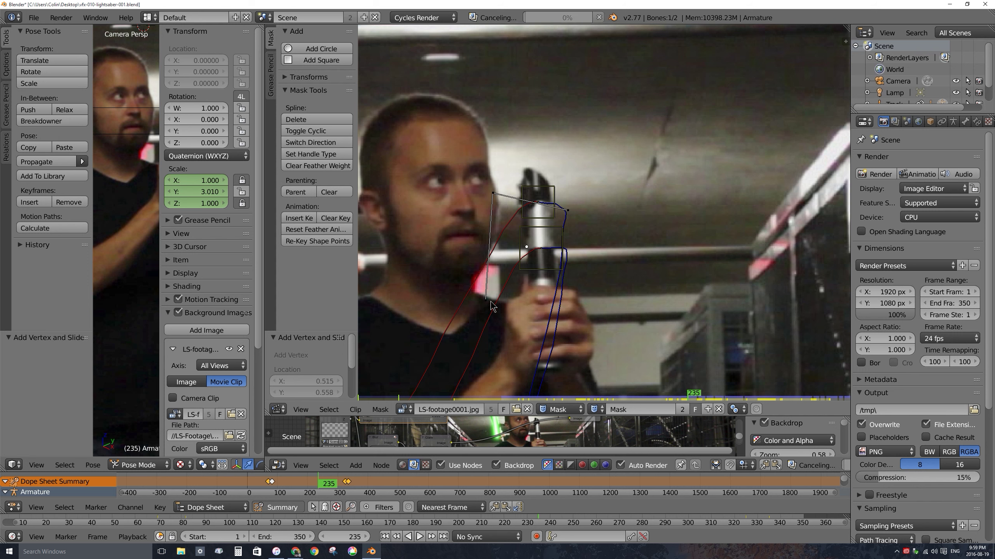
{"action": "left_click", "coordinate": [581, 295], "text": "ctrl"}
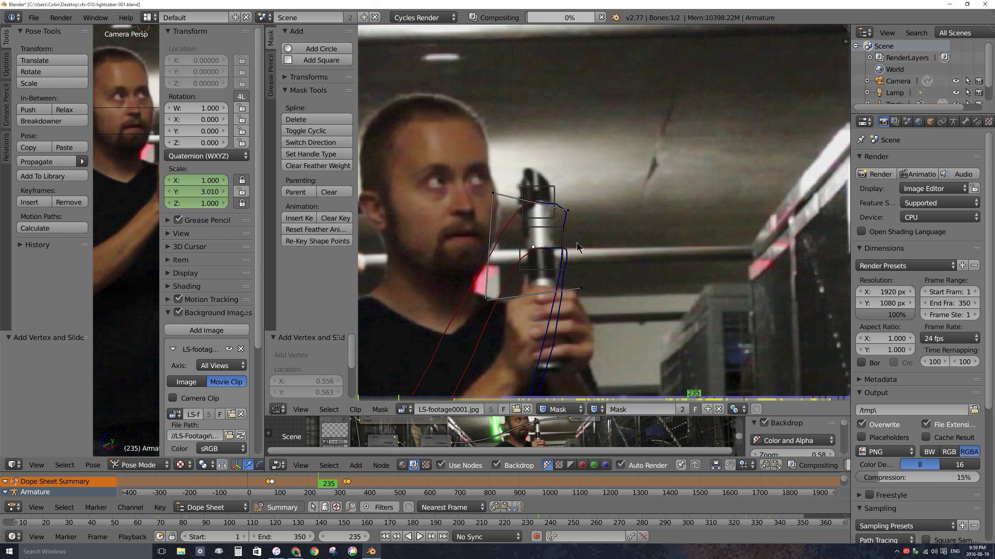
{"action": "left_click", "coordinate": [380, 410]}
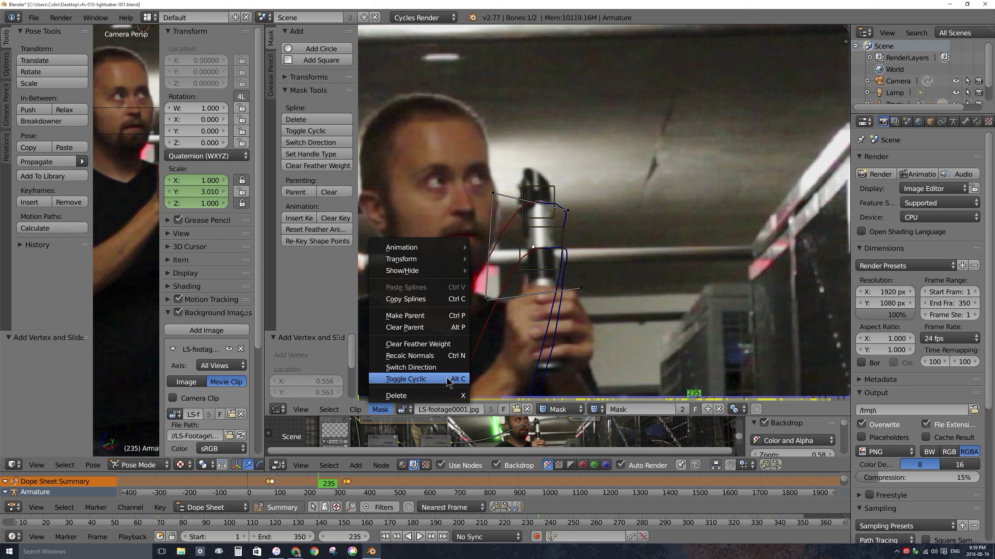
{"action": "left_click", "coordinate": [431, 379]}
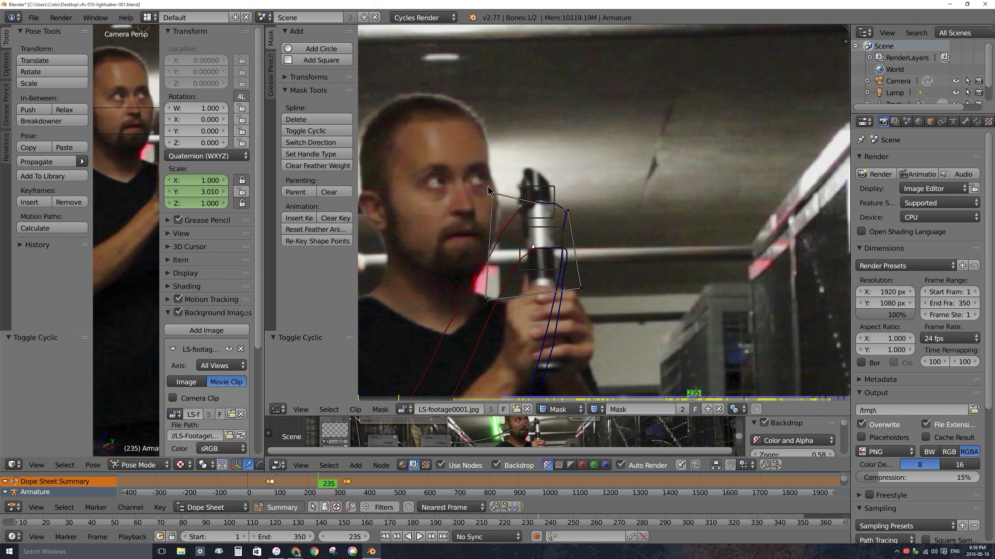
- Expand the mask's feather outward evenly around the whole spline
{"action": "key", "text": "s"}
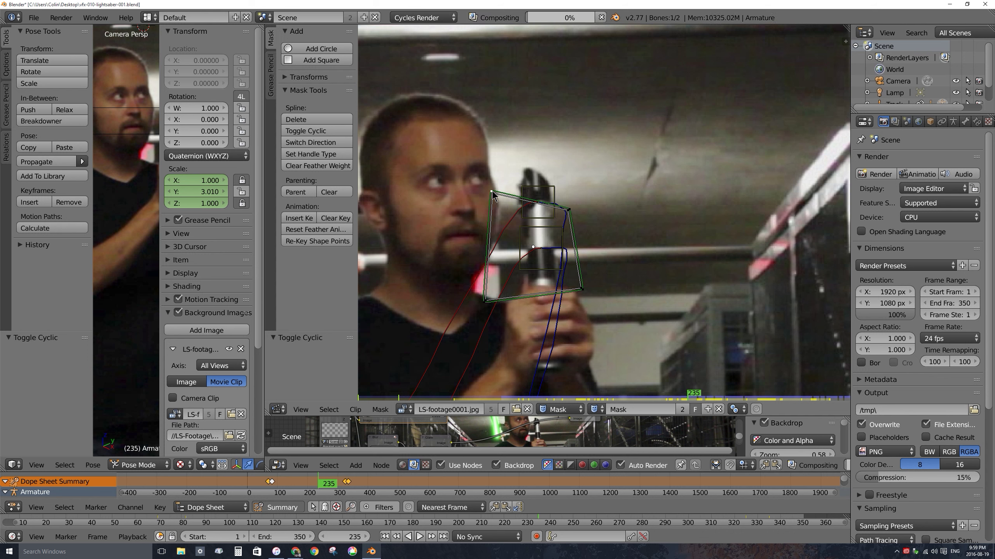
{"action": "left_click", "coordinate": [489, 192]}
{"action": "key", "text": "alt+s"}
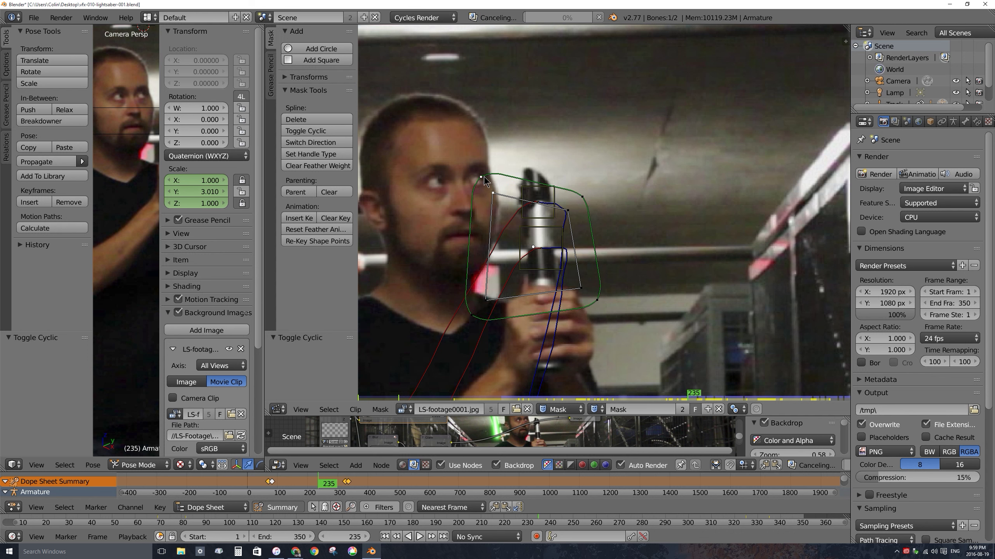
{"action": "left_click", "coordinate": [486, 185], "text": "ctrl+shift"}
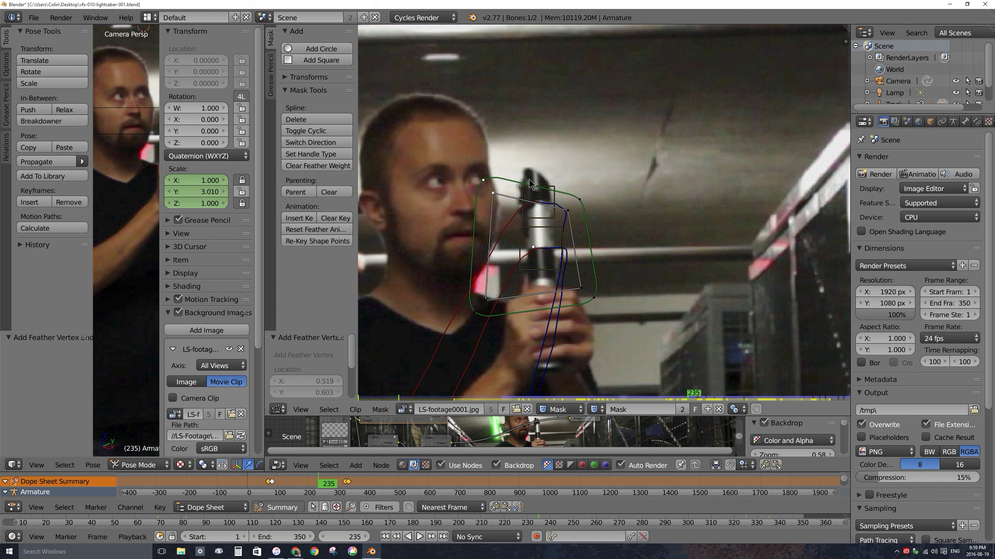
- Set the mask's two upper points to Aligned Single handles, adjusting the upper point nearest the face and its handle
{"action": "left_click_drag", "start_coordinate": [496, 193], "coordinate": [501, 194]}
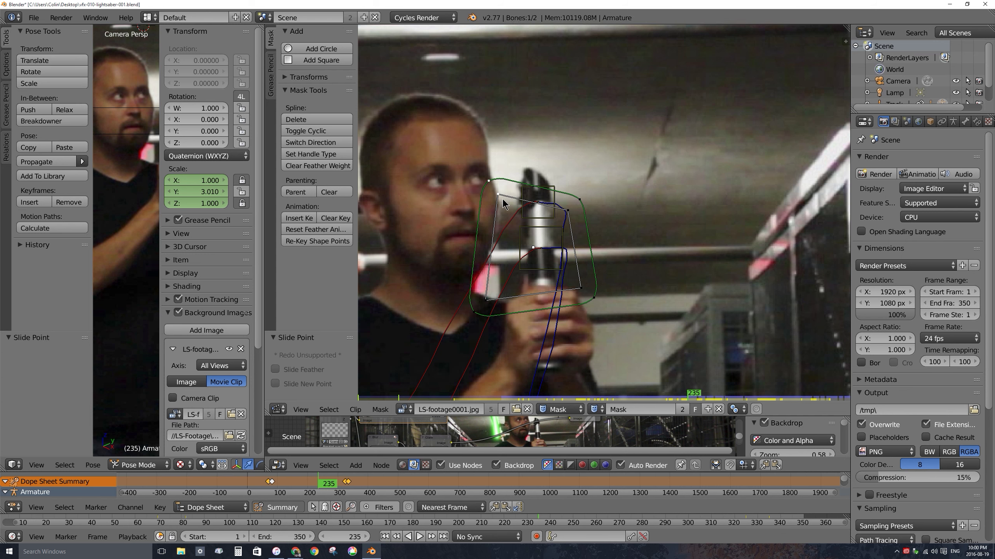
{"action": "key", "text": "v"}
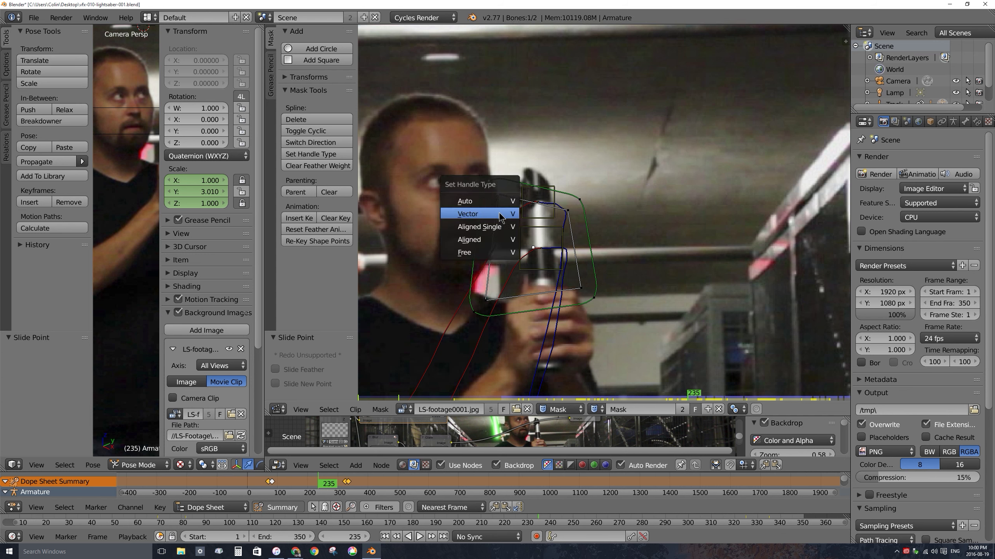
{"action": "left_click", "coordinate": [479, 227]}
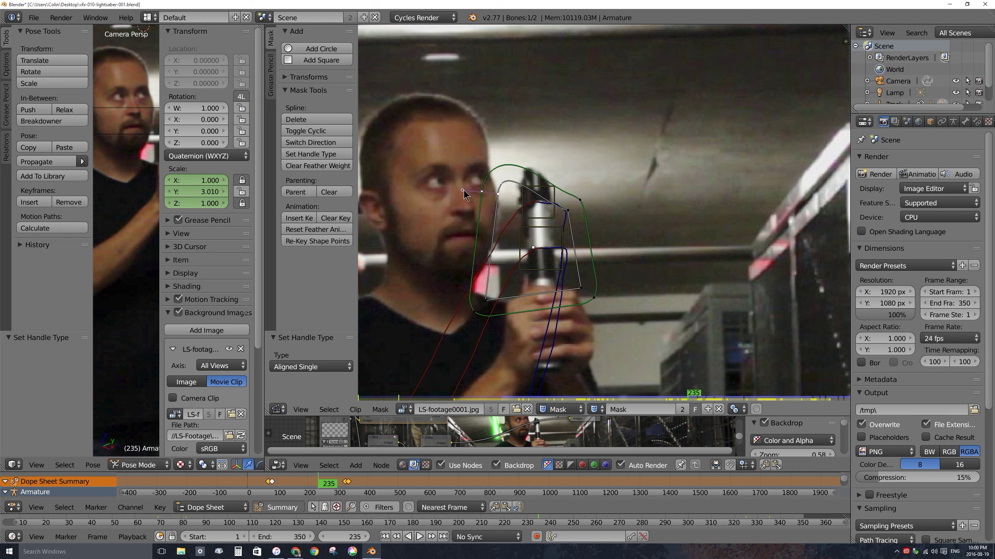
{"action": "left_click_drag", "start_coordinate": [463, 190], "coordinate": [482, 181]}
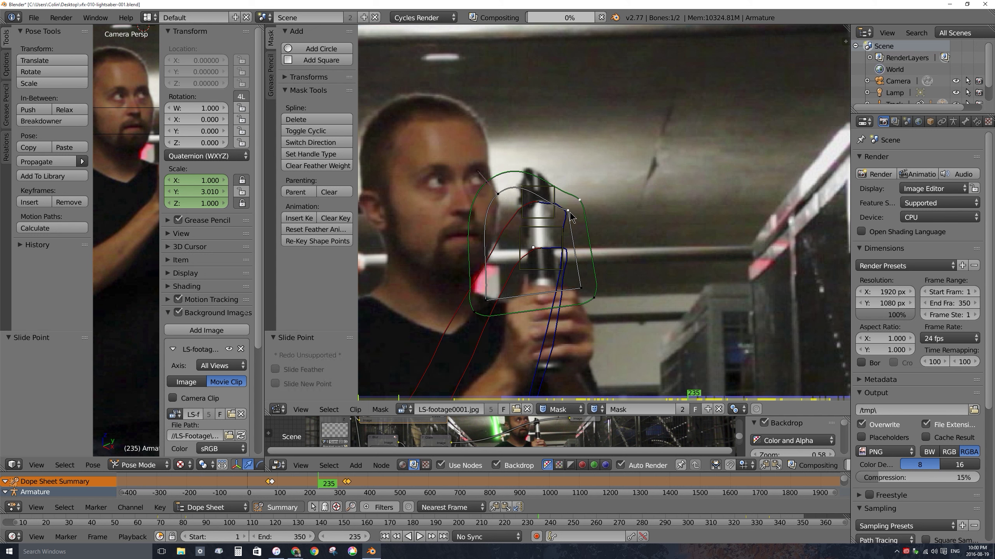
{"action": "key", "text": "v"}
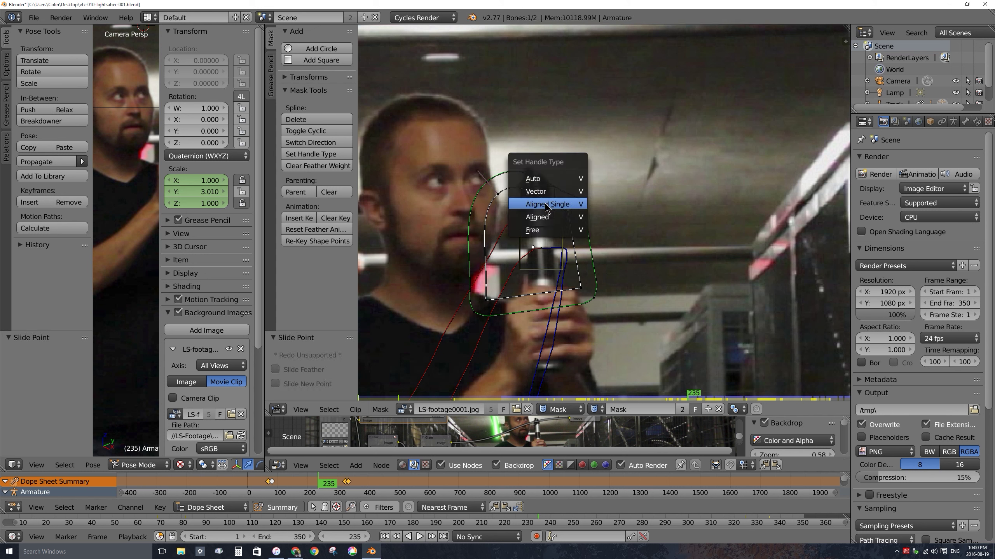
{"action": "left_click", "coordinate": [547, 204]}
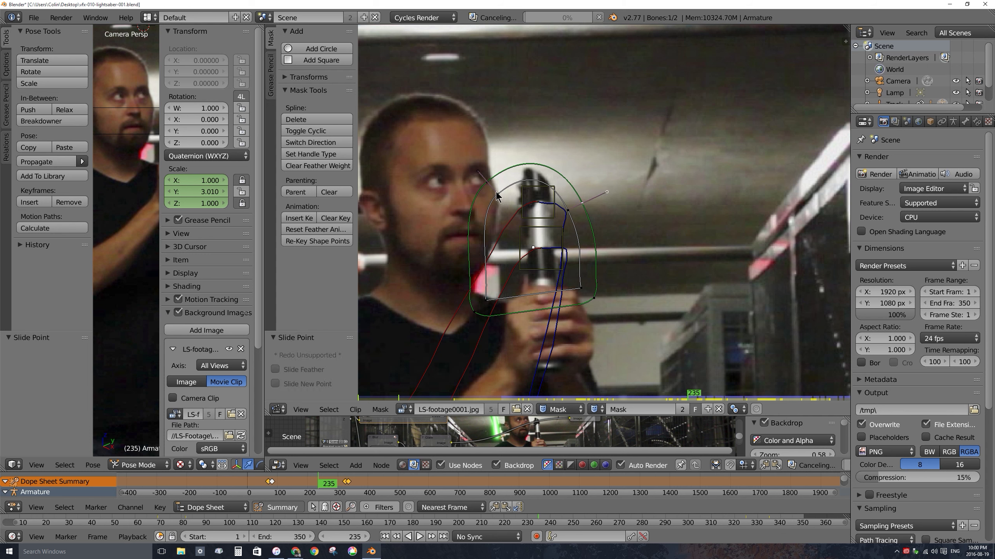
- Slide the mask's corner points and upper handles so its upper edge curves inward across the hilt
{"action": "left_click_drag", "start_coordinate": [496, 193], "coordinate": [527, 138]}
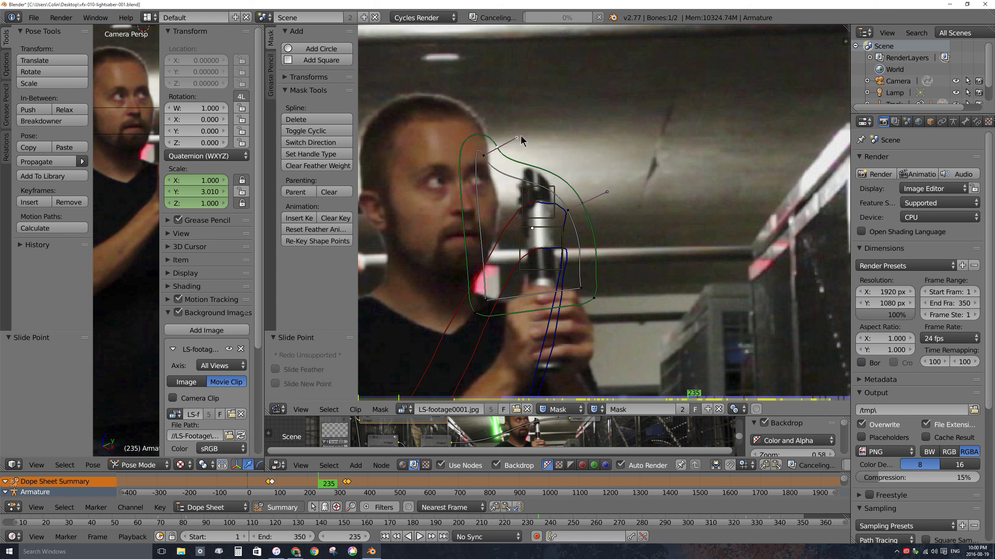
{"action": "left_click_drag", "start_coordinate": [612, 197], "coordinate": [593, 179]}
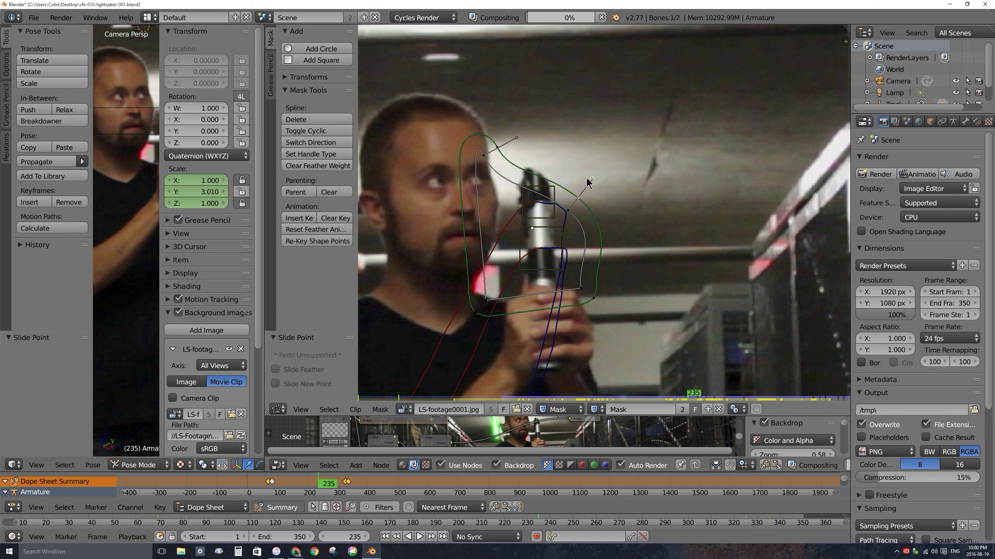
{"action": "left_click_drag", "start_coordinate": [568, 214], "coordinate": [568, 227]}
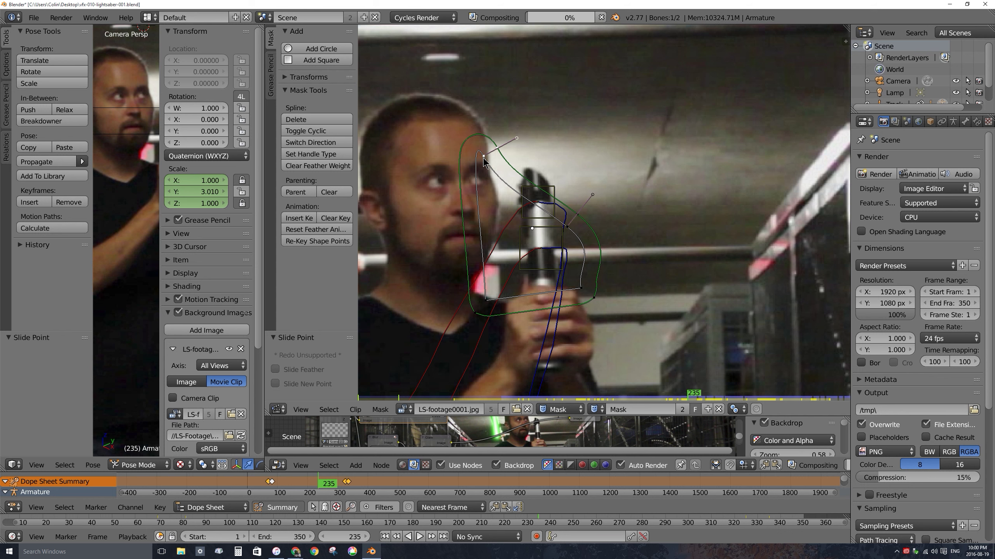
{"action": "mouse_move", "coordinate": [484, 157]}
{"action": "left_mouse_down"}
{"action": "mouse_move", "coordinate": [494, 181]}
{"action": "mouse_move", "coordinate": [493, 170]}
{"action": "left_mouse_up"}
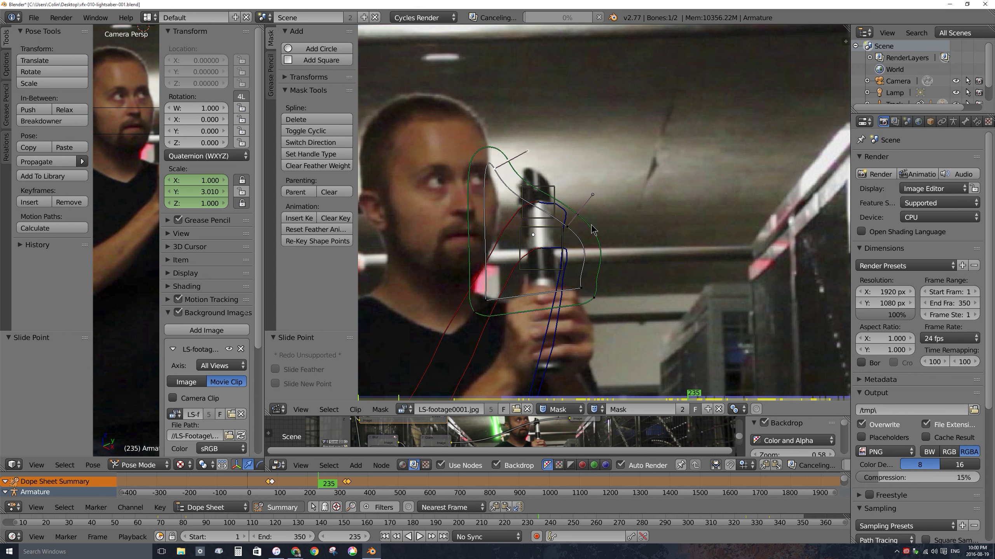
{"action": "left_click_drag", "start_coordinate": [589, 284], "coordinate": [579, 298]}
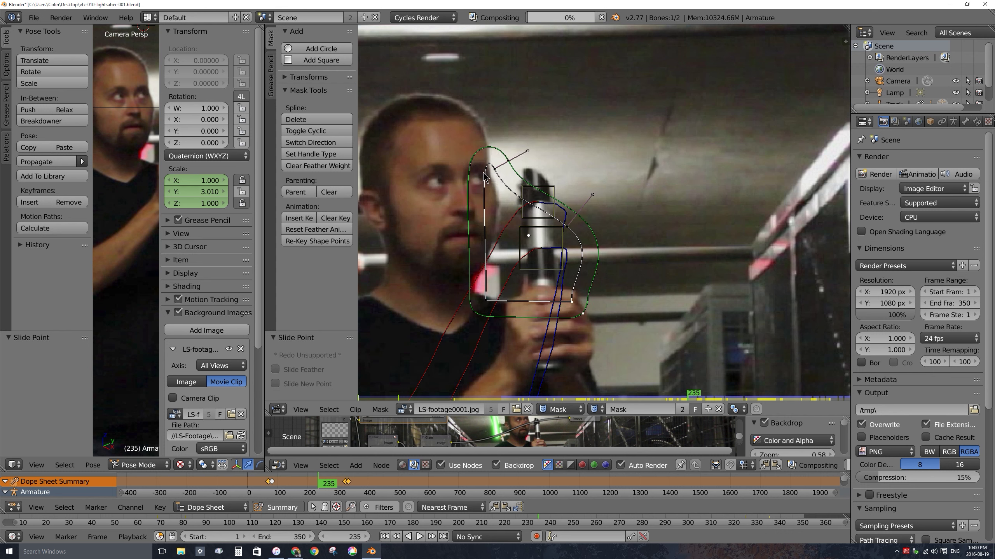
{"action": "mouse_move", "coordinate": [486, 301]}
{"action": "left_mouse_down"}
{"action": "mouse_move", "coordinate": [503, 273]}
{"action": "mouse_move", "coordinate": [496, 286]}
{"action": "left_mouse_up"}
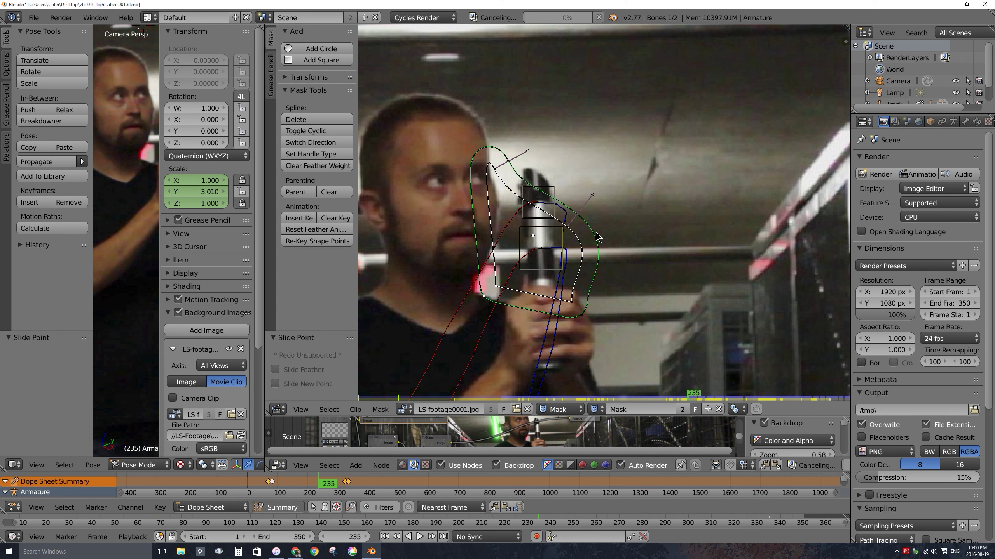
- Spread the mask's upper points to either side of the hilt, angle their handles upward, and widen the lower corner away from the face
{"action": "left_click_drag", "start_coordinate": [567, 227], "coordinate": [594, 215]}
{"action": "left_click_drag", "start_coordinate": [504, 163], "coordinate": [529, 161]}
{"action": "left_click_drag", "start_coordinate": [610, 187], "coordinate": [593, 197]}
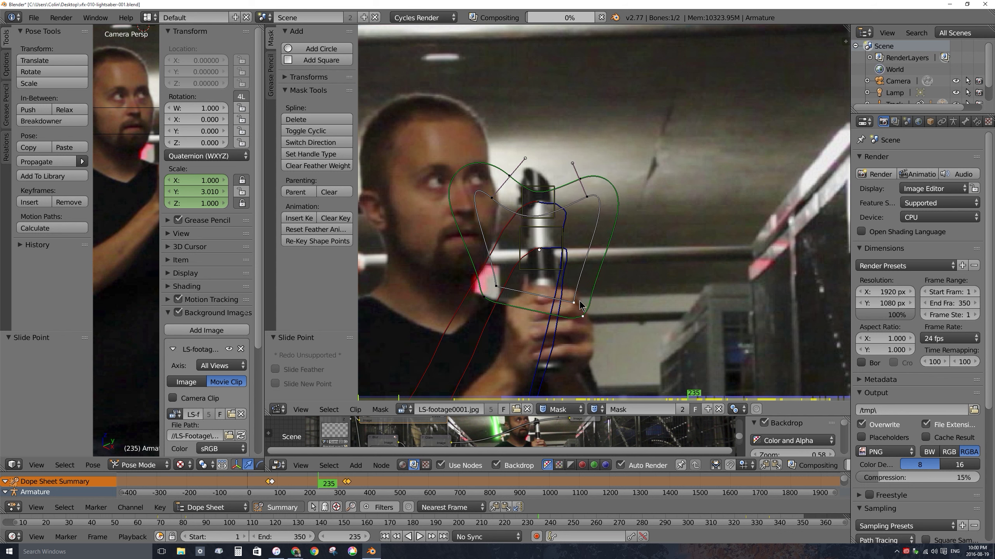
{"action": "left_click_drag", "start_coordinate": [581, 316], "coordinate": [598, 314]}
- Select all mask points and parent the mask to the tracking marker at the hilt's emitter end
{"action": "key", "text": "a"}
{"action": "key", "text": "a"}
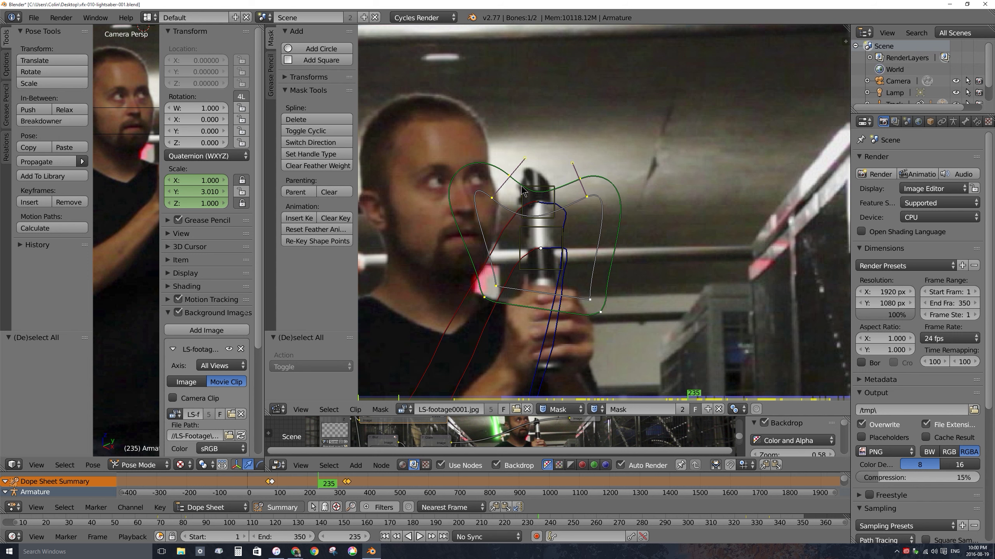
{"action": "key", "text": "a"}
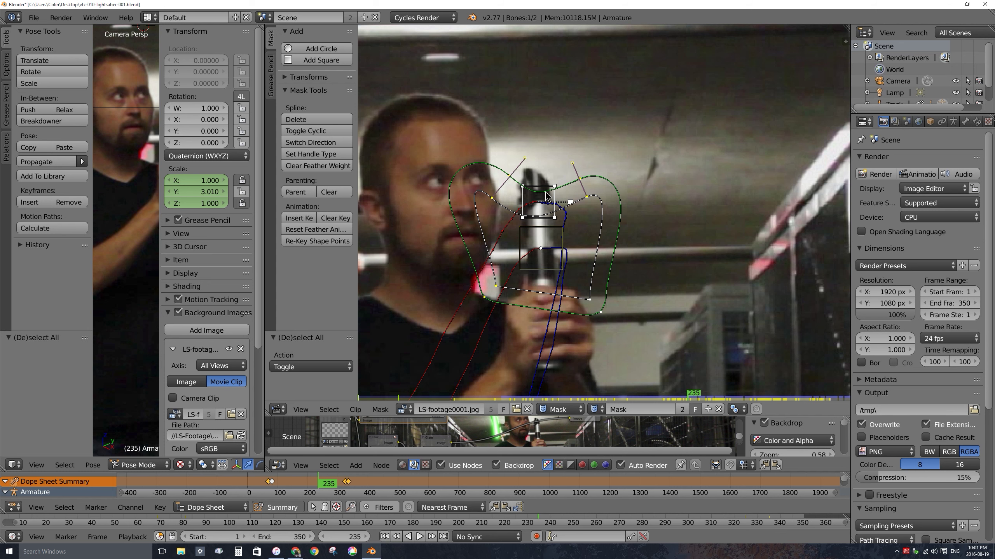
{"action": "key", "text": "ctrl+p"}
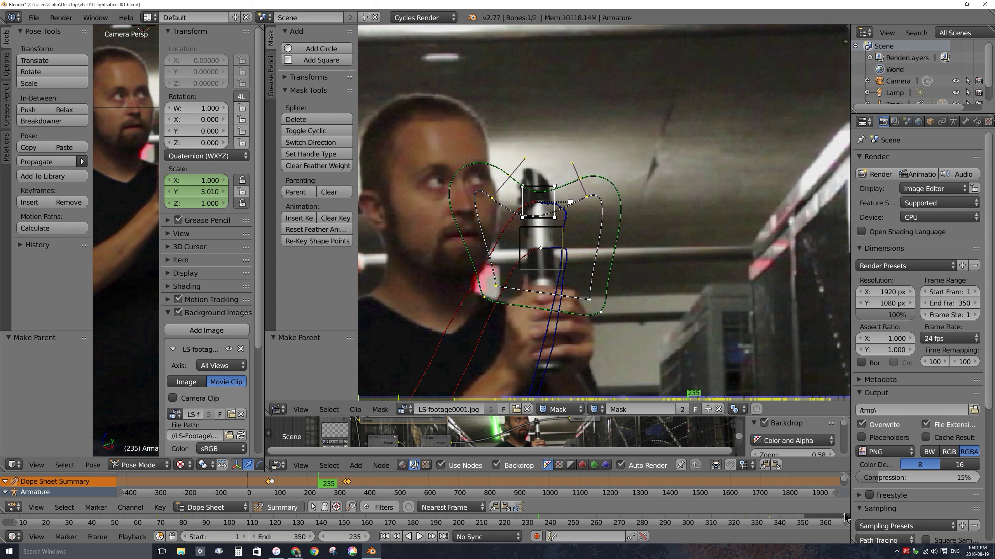
- Enlarge the timeline over the Dope Sheet area and play the footage around frames 224–251 to check the parented mask
{"action": "left_click_drag", "start_coordinate": [843, 518], "coordinate": [843, 502]}
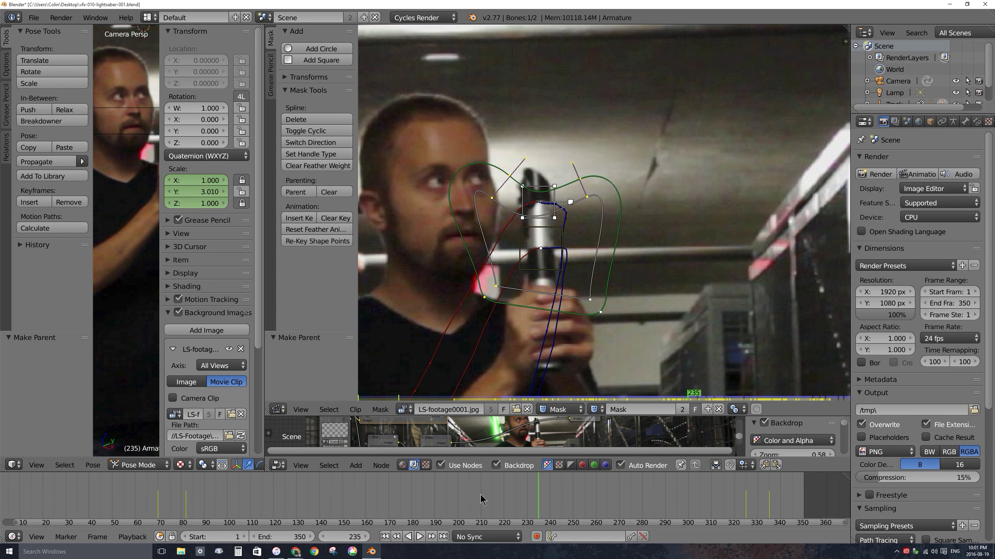
{"action": "key", "text": "alt+a"}
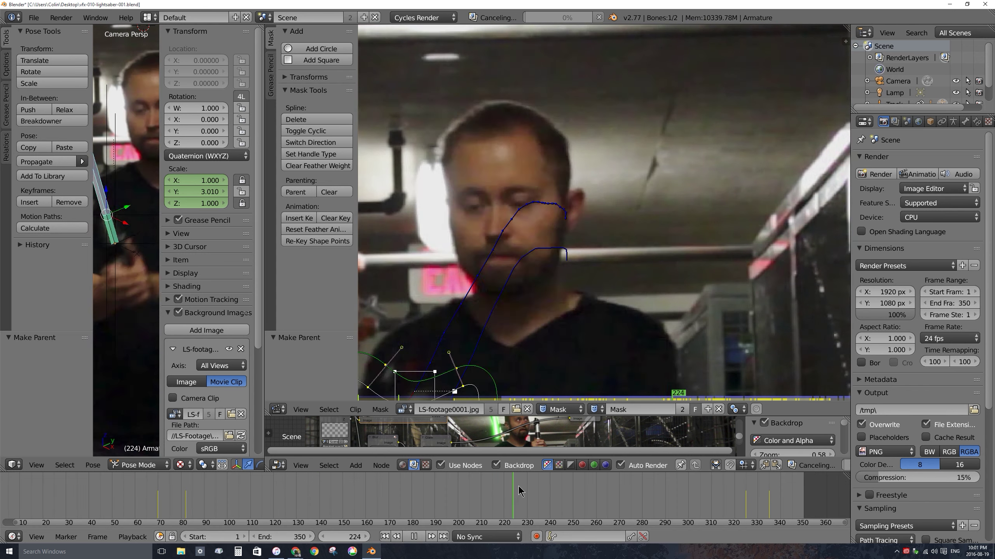
{"action": "left_click_drag", "start_coordinate": [544, 489], "coordinate": [578, 486]}
{"action": "key", "text": "alt+a"}
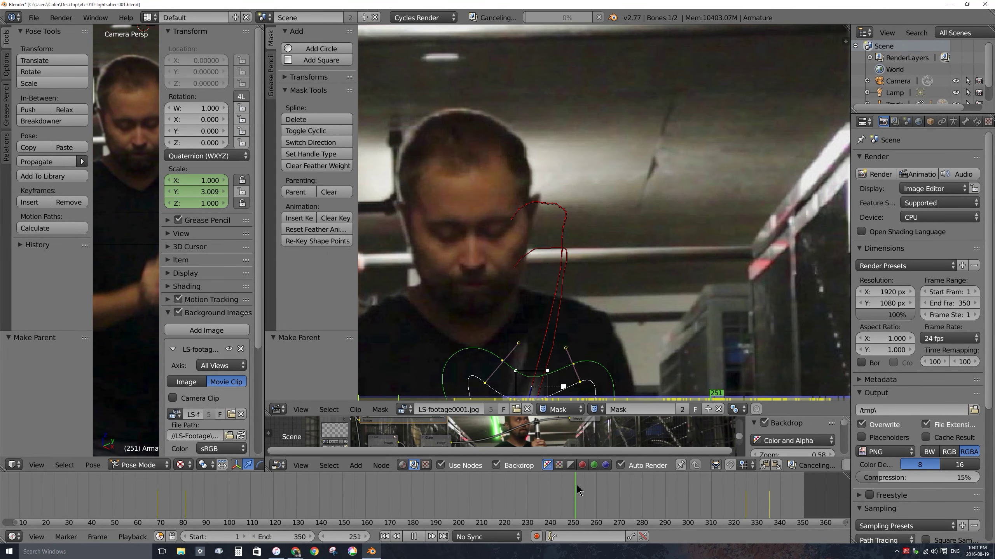
- Check how the mask follows the hilt by playing and scrubbing from frame 252 back to 199, then replaying from frame 1
{"action": "scroll", "coordinate": [521, 285], "scroll_direction": "down", "scroll_amount": 5}
{"action": "scroll", "coordinate": [586, 246], "scroll_direction": "up", "scroll_amount": 6}
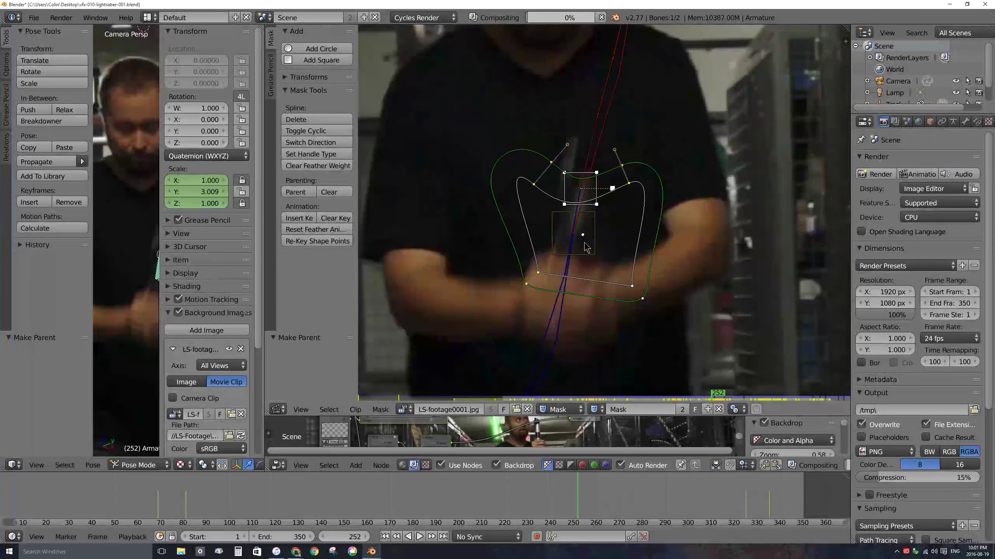
{"action": "key", "text": "alt+a"}
{"action": "left_click", "coordinate": [501, 496]}
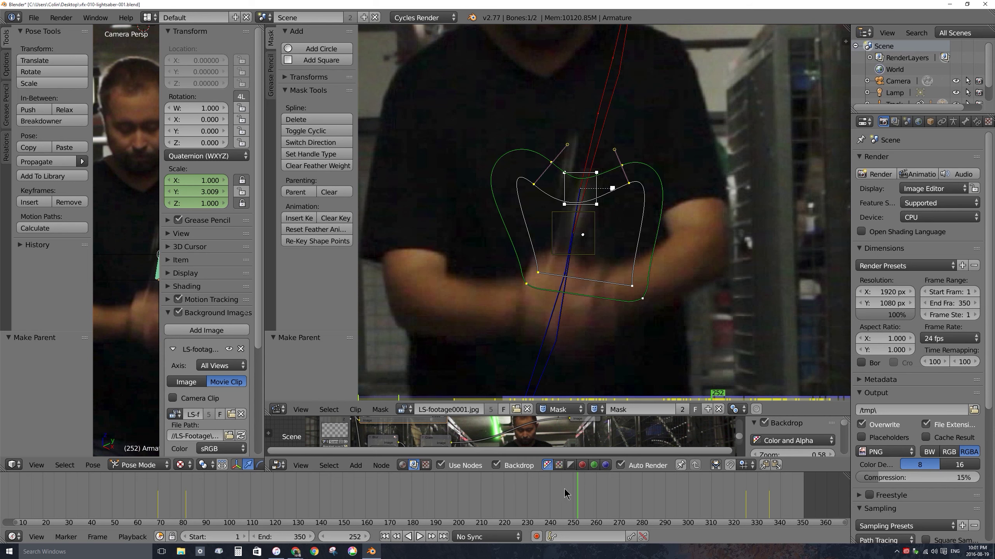
{"action": "left_click_drag", "start_coordinate": [501, 497], "coordinate": [456, 495]}
{"action": "key", "text": "alt+a"}
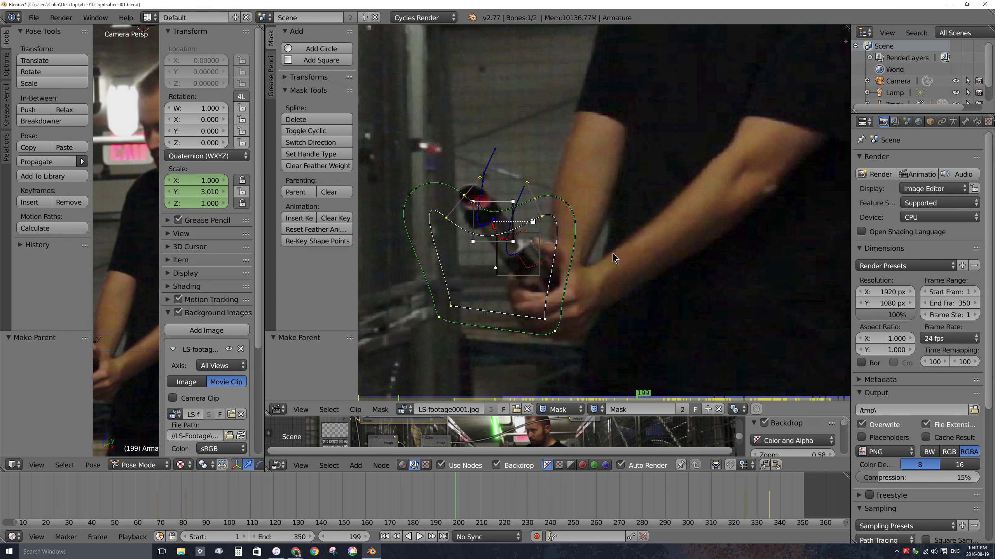
{"action": "key", "text": "shift+Left"}
{"action": "key", "text": "alt+a"}
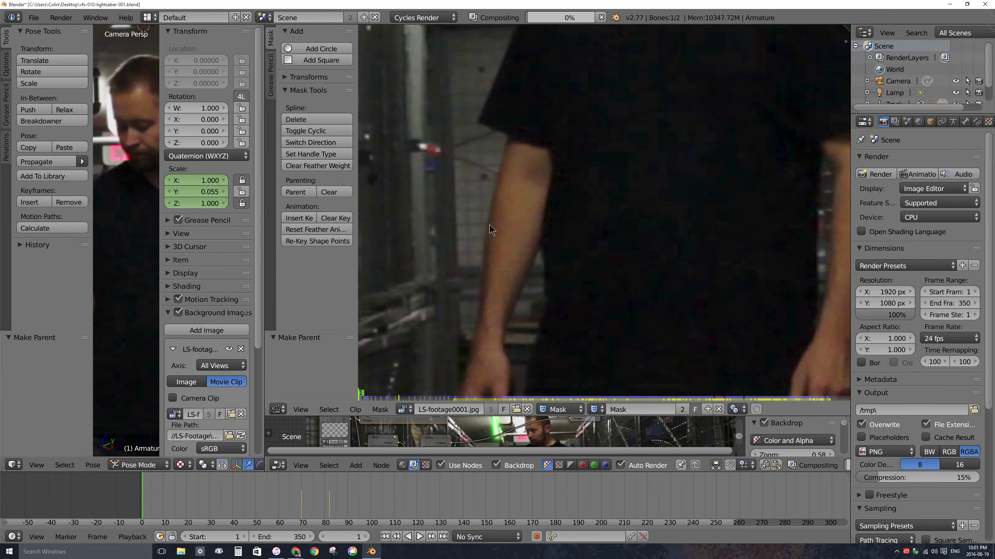
- At frame 70, raise the mask's two upper points and their handles toward the emitter end of the hilt
{"action": "key", "text": "alt+a"}
{"action": "left_click", "coordinate": [301, 504]}
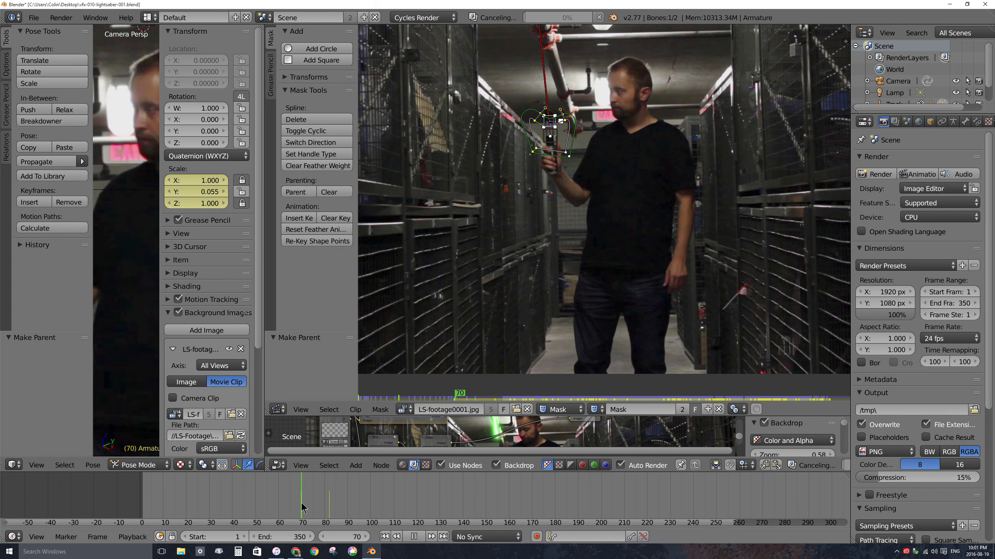
{"action": "scroll", "coordinate": [390, 352], "scroll_direction": "up", "scroll_amount": 6}
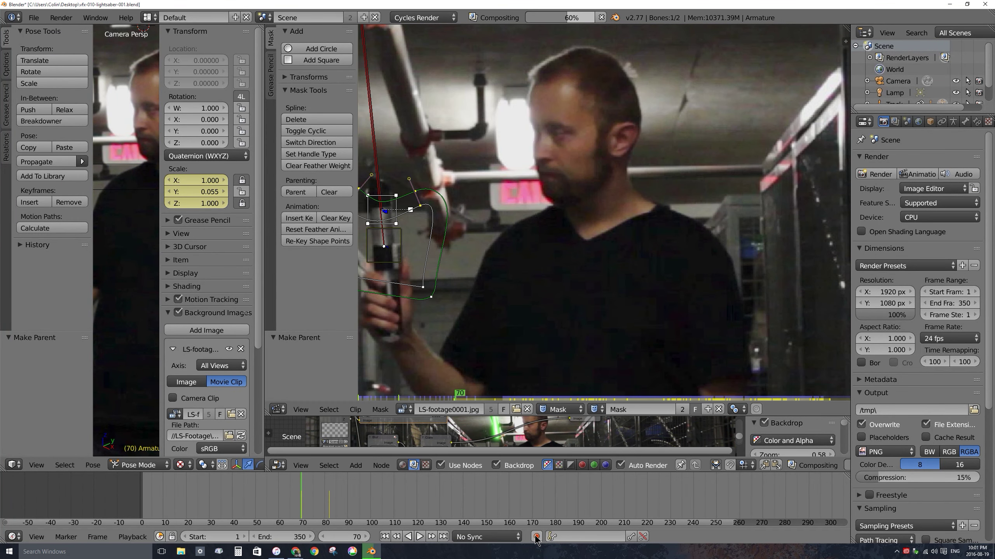
{"action": "middle_click_drag", "start_coordinate": [460, 265], "coordinate": [612, 257]}
{"action": "scroll", "coordinate": [612, 257], "scroll_direction": "up", "scroll_amount": 3}
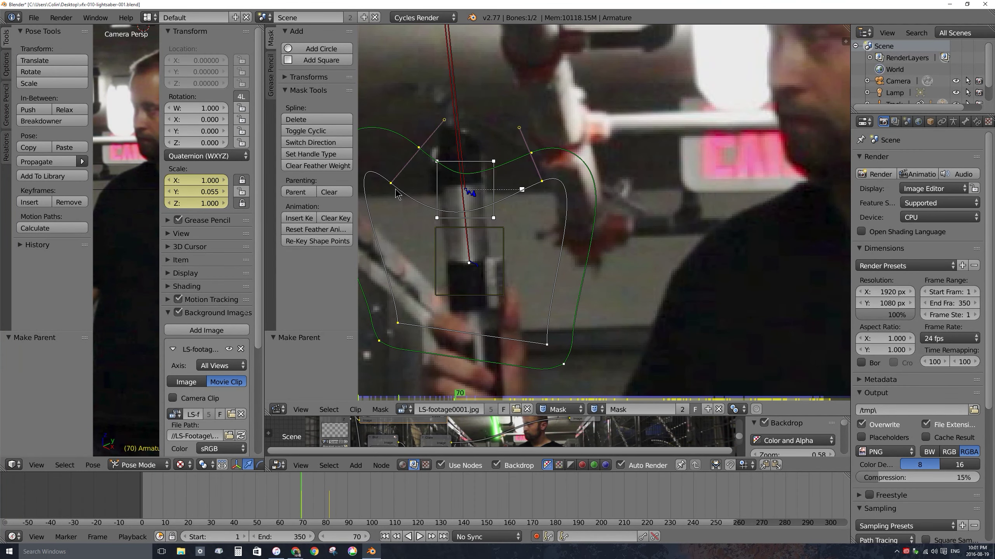
{"action": "left_click_drag", "start_coordinate": [392, 183], "coordinate": [394, 164]}
{"action": "left_click_drag", "start_coordinate": [542, 182], "coordinate": [425, 103]}
{"action": "left_click_drag", "start_coordinate": [518, 104], "coordinate": [520, 103]}
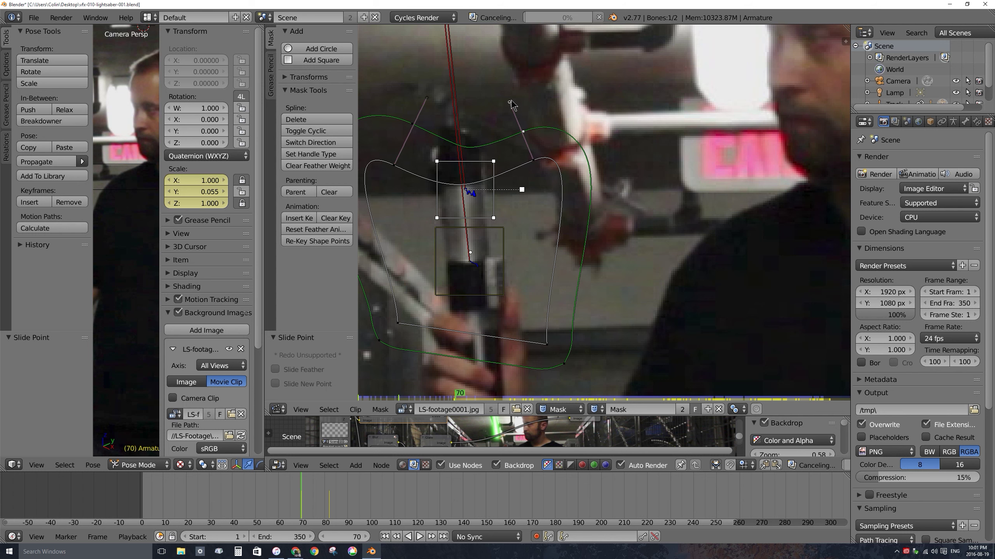
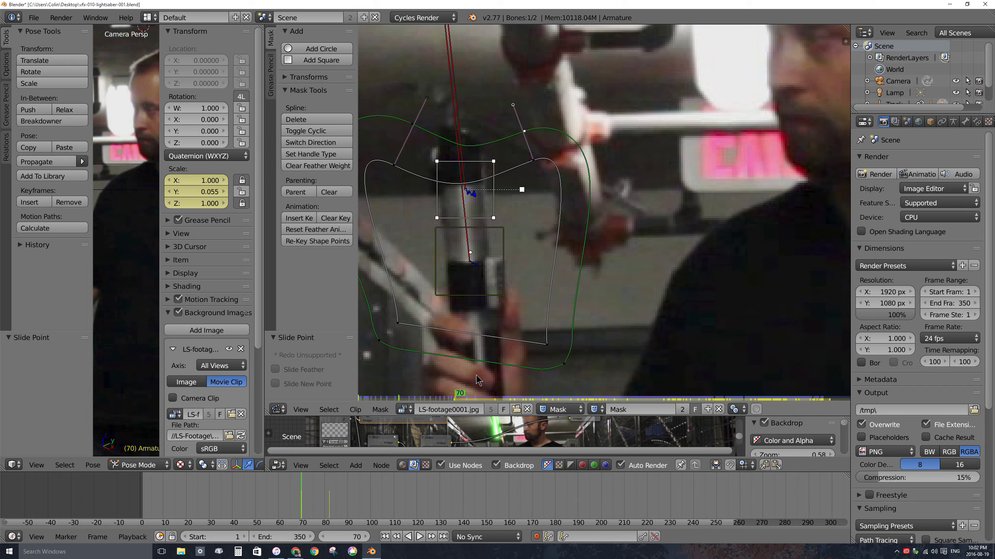
- Insert a mask shape key at frame 90, and slide the mask's upper point on the face side down and inward
{"action": "key", "text": "Up"}
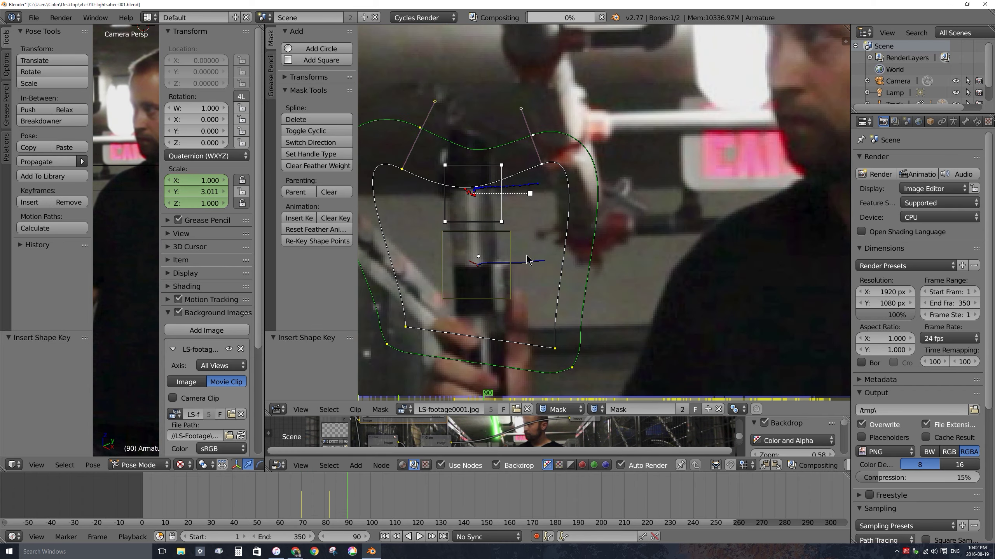
{"action": "key", "text": "i"}
{"action": "key", "text": "Up"}
{"action": "key", "text": "Down"}
{"action": "key", "text": "Down"}
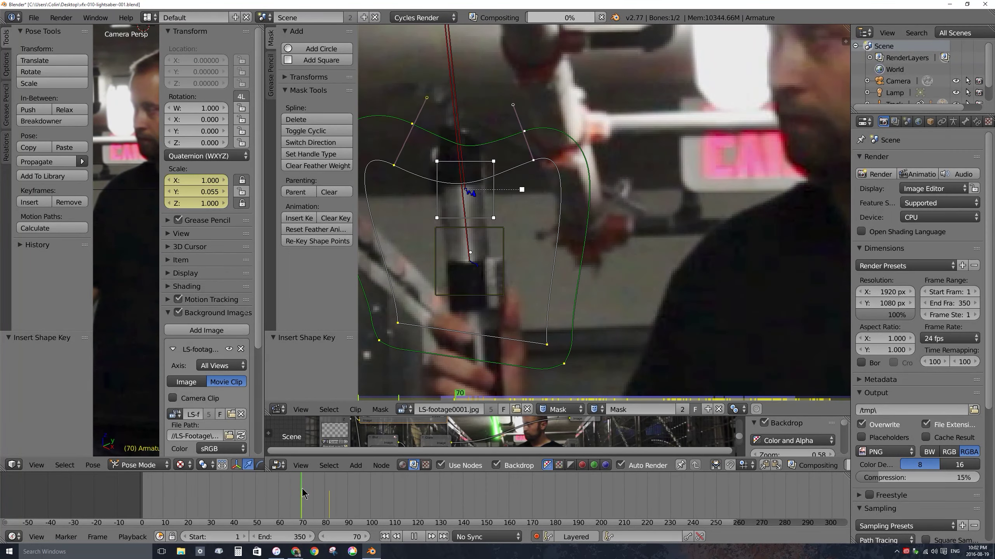
{"action": "left_click_drag", "start_coordinate": [521, 184], "coordinate": [507, 206]}
{"action": "key", "text": "Up"}
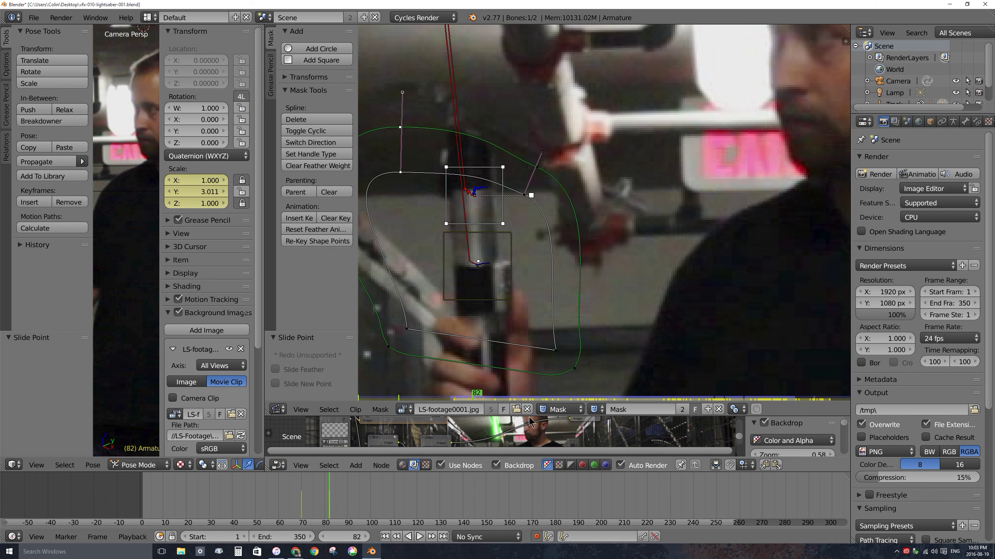
- Enlarge the timeline area, split it into two stacked timelines, and fit the mask footage around frame 169
{"action": "left_click_drag", "start_coordinate": [529, 416], "coordinate": [513, 311]}
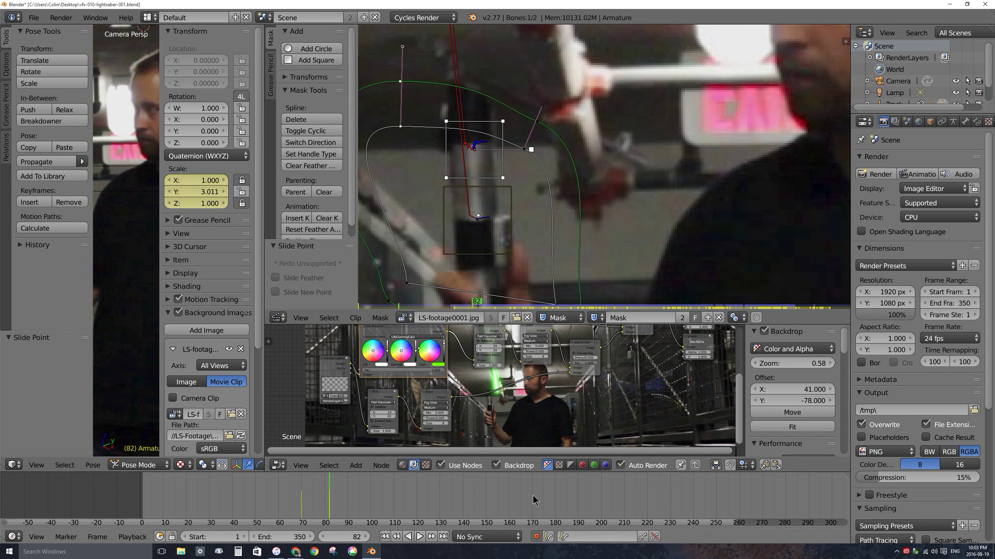
{"action": "left_click", "coordinate": [530, 474]}
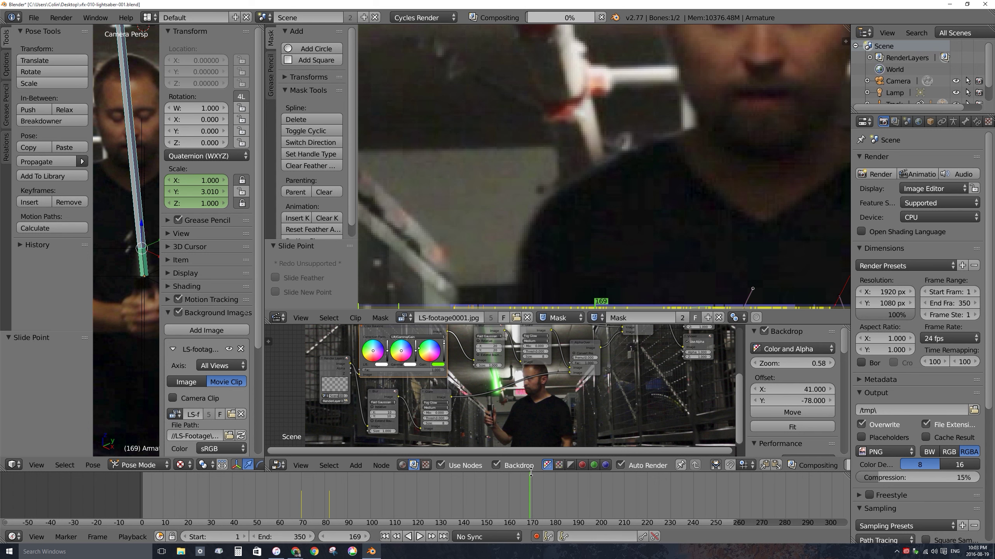
{"action": "left_click_drag", "start_coordinate": [530, 473], "coordinate": [482, 375]}
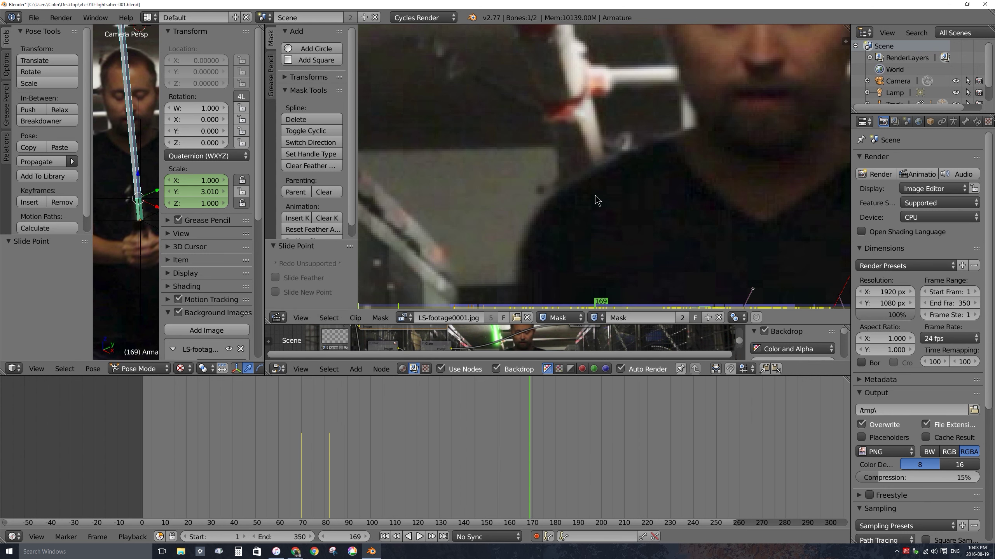
{"action": "key", "text": "Home"}
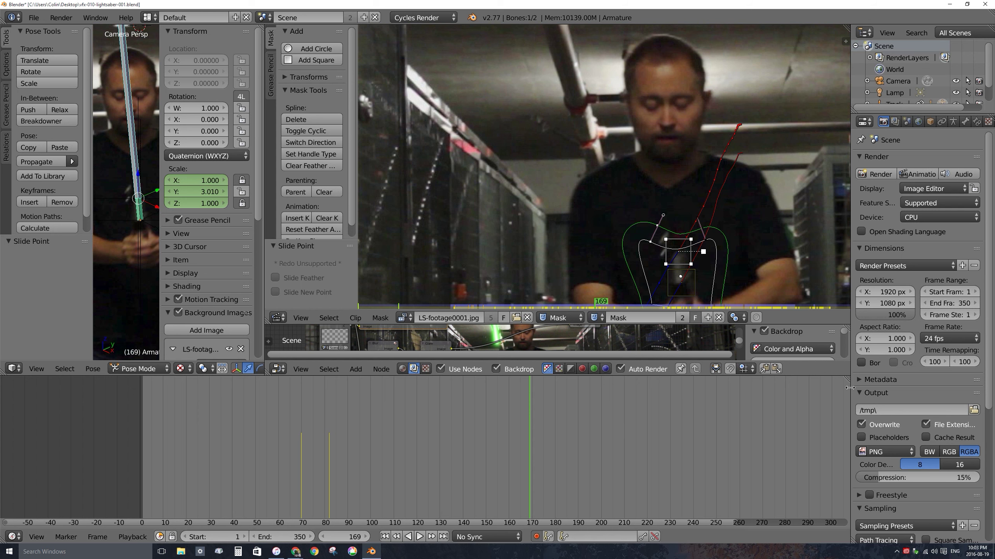
{"action": "left_click_drag", "start_coordinate": [846, 380], "coordinate": [833, 483]}
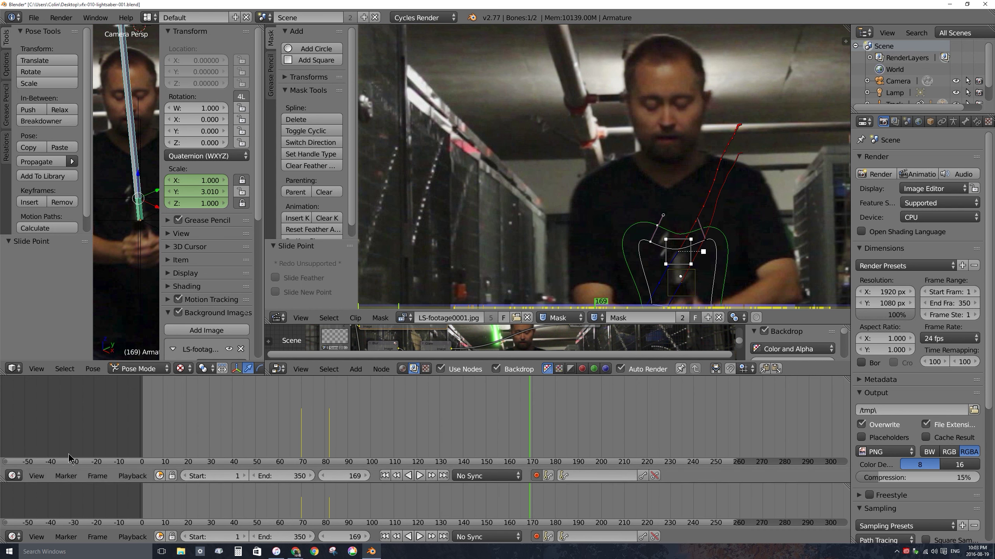
- Change the upper timeline to a Dope Sheet in Mask mode to show the mask's shape keyframes
{"action": "left_click", "coordinate": [16, 477]}
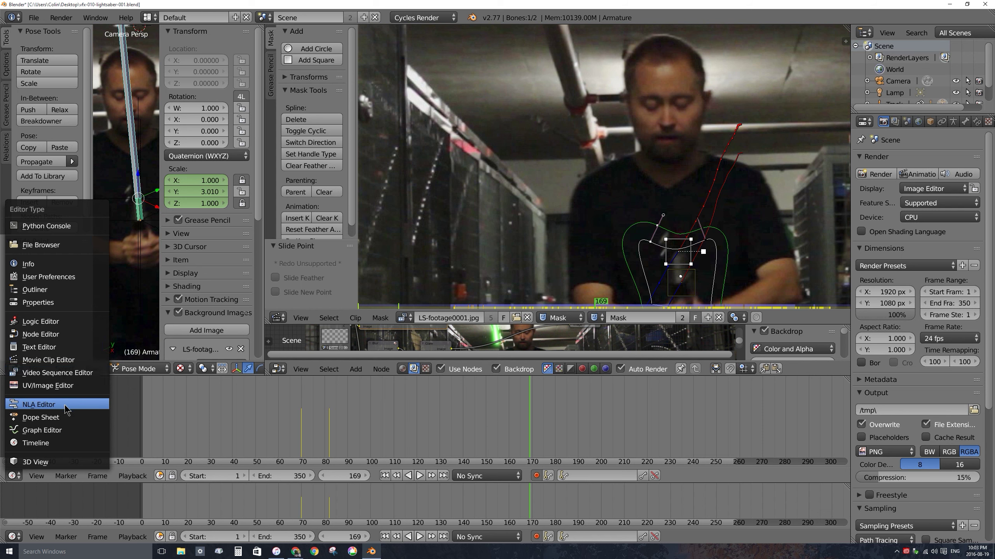
{"action": "left_click", "coordinate": [66, 418]}
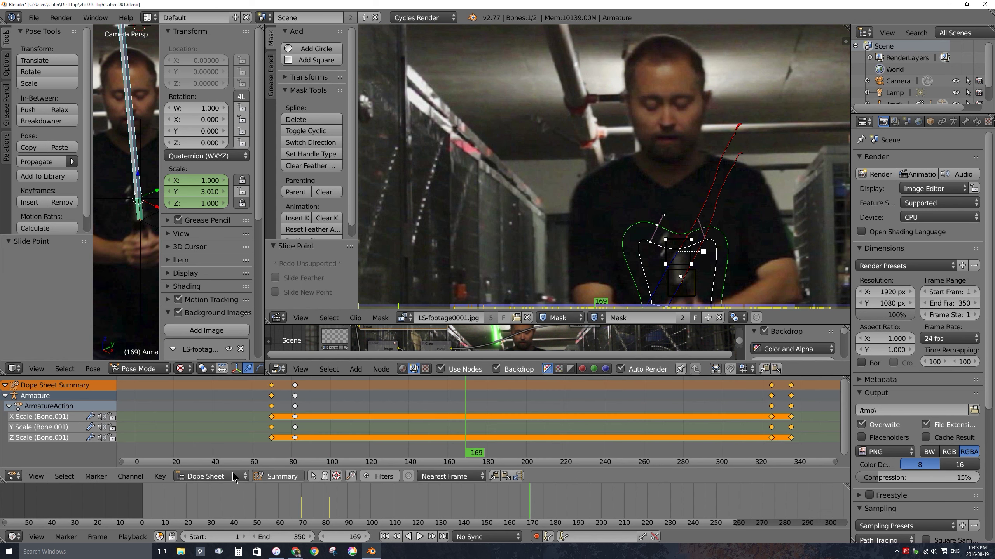
{"action": "left_click", "coordinate": [194, 477]}
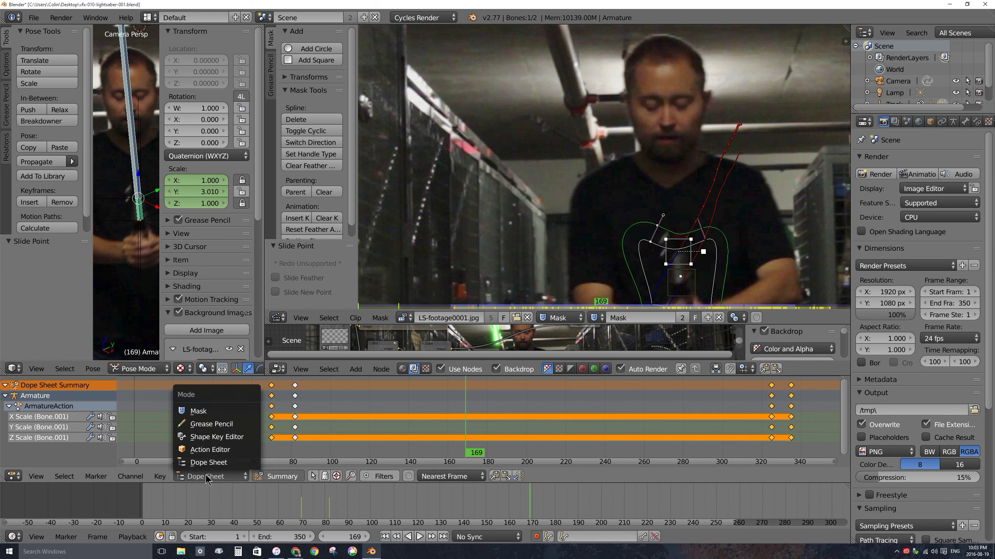
{"action": "left_click", "coordinate": [209, 416]}
{"action": "scroll", "coordinate": [312, 385], "scroll_direction": "up", "scroll_amount": 4}
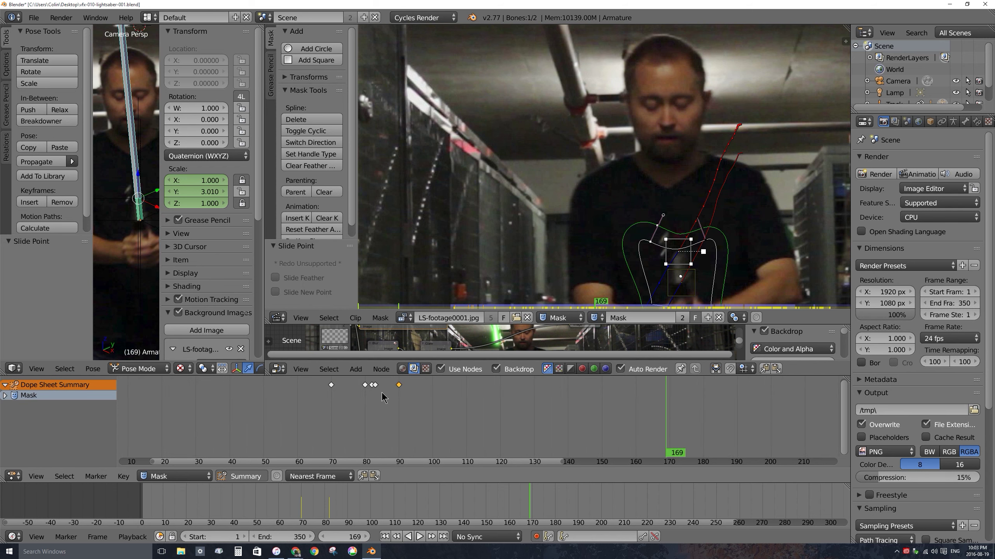
- Scrub between about frames 75 and 90 to compare the mask shape with its keyframes
{"action": "left_click_drag", "start_coordinate": [383, 398], "coordinate": [348, 393]}
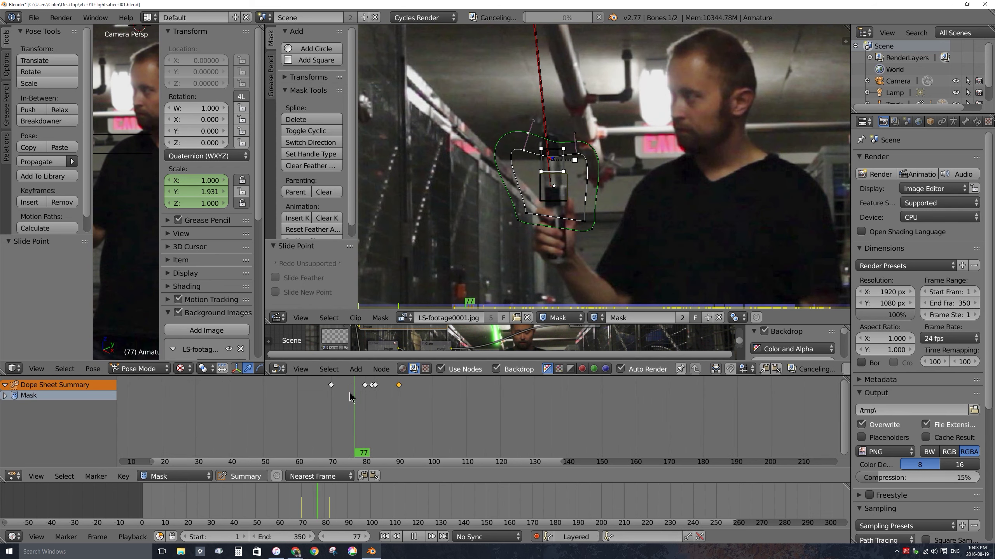
{"action": "left_click", "coordinate": [5, 395]}
{"action": "left_click", "coordinate": [5, 396]}
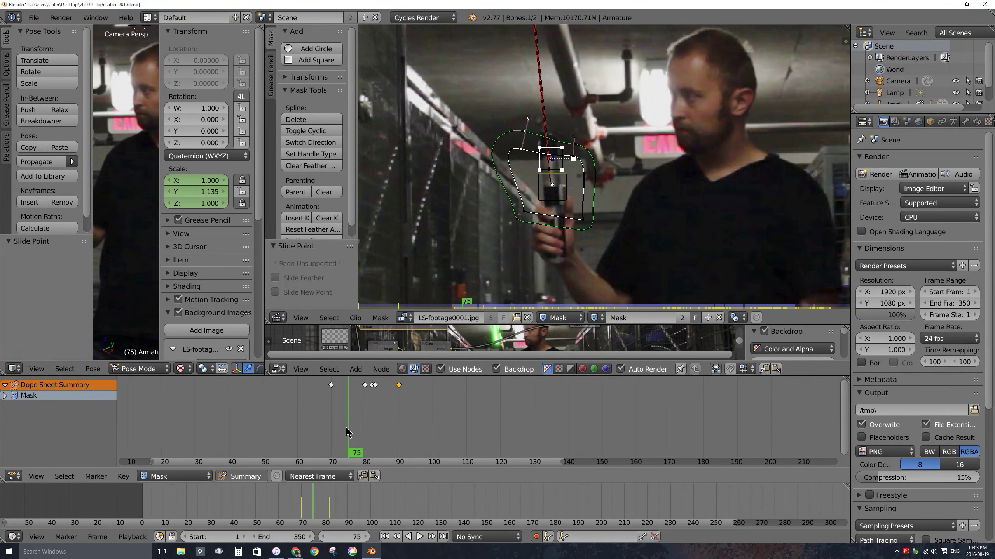
{"action": "left_click_drag", "start_coordinate": [360, 395], "coordinate": [366, 395]}
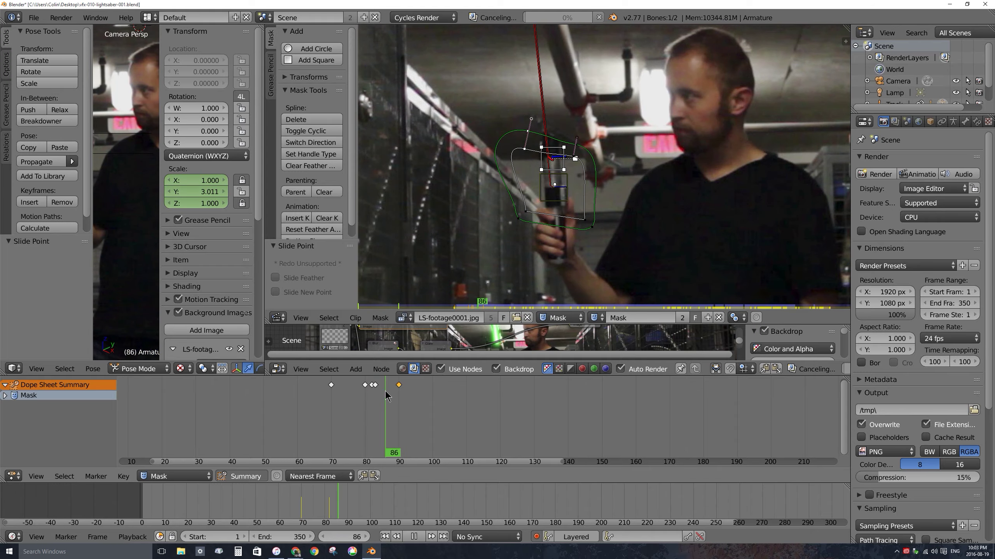
{"action": "left_click", "coordinate": [399, 412]}
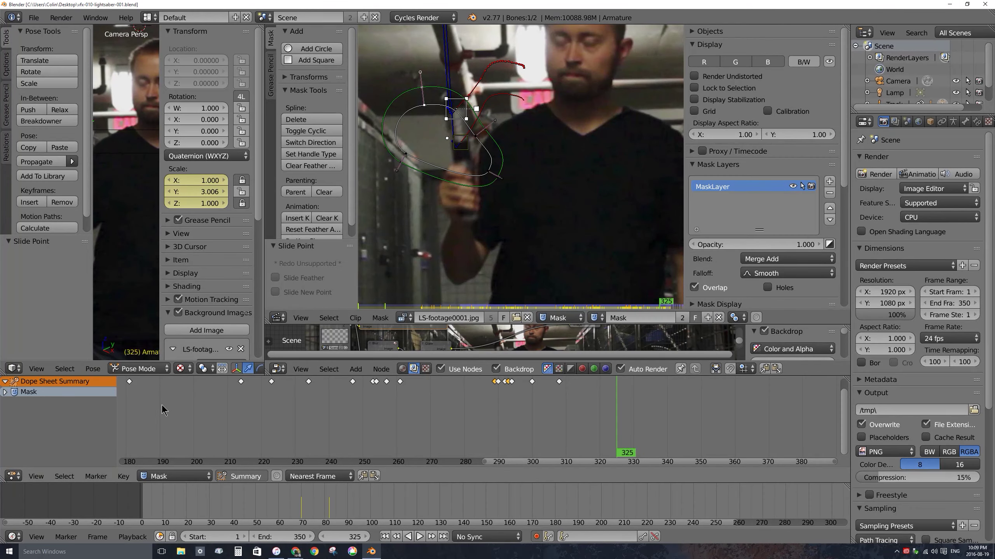
- Review the full row of mask keyframes and scrub the animation to frame 303
{"action": "scroll", "coordinate": [354, 427], "scroll_direction": "down", "scroll_amount": 5}
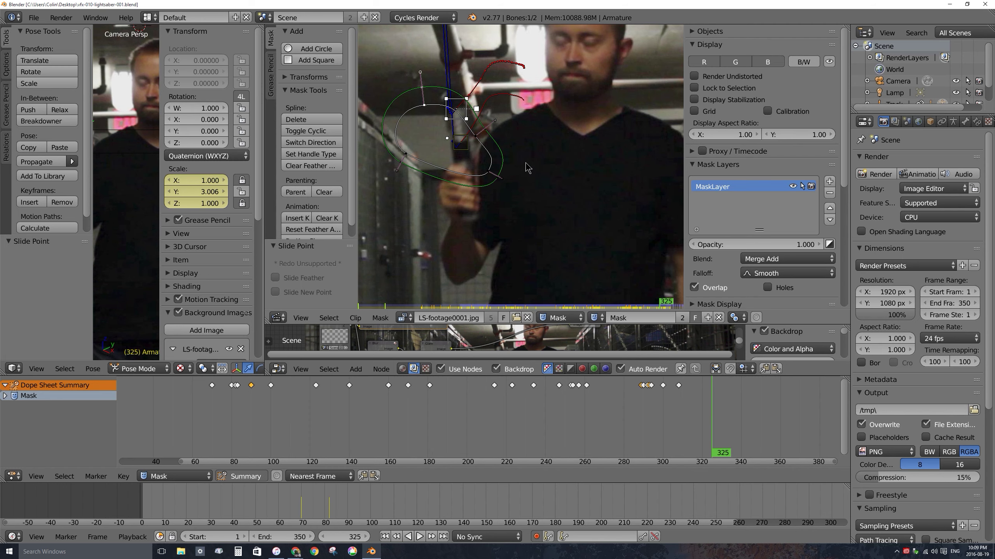
{"action": "scroll", "coordinate": [382, 457], "scroll_direction": "down", "scroll_amount": 2}
{"action": "left_click_drag", "start_coordinate": [354, 401], "coordinate": [751, 394]}
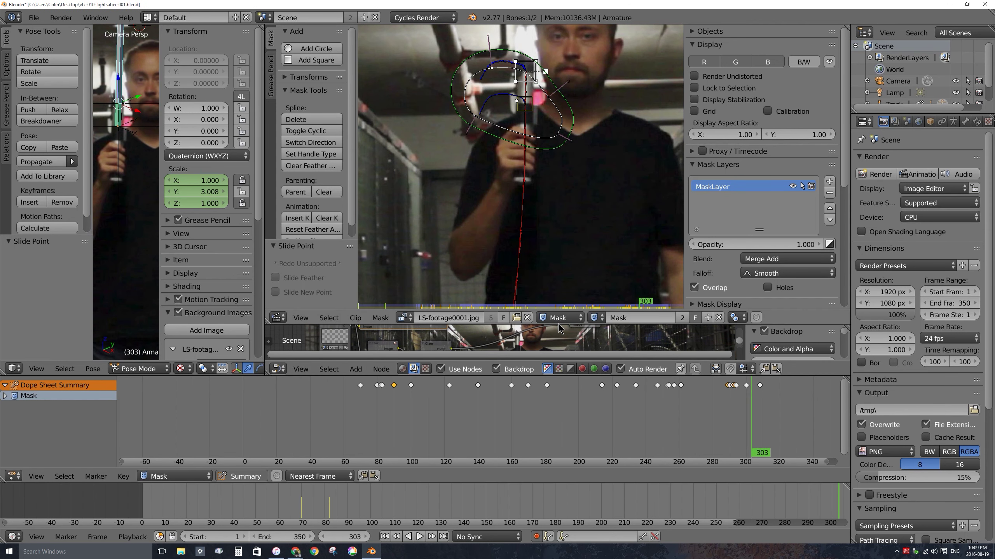
- Enlarge the compositing node editor over the mask editor and the mask Dope Sheet
{"action": "left_click_drag", "start_coordinate": [559, 324], "coordinate": [552, 88]}
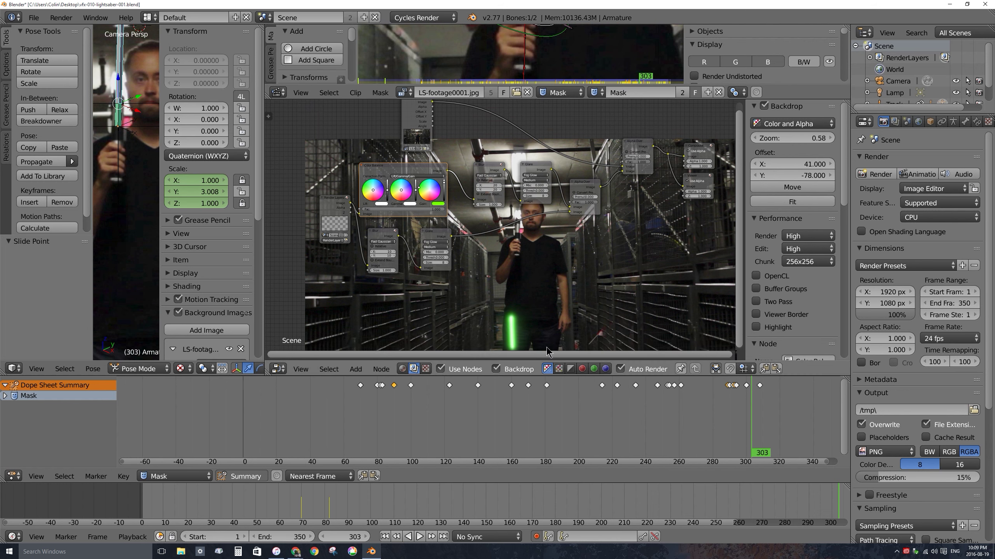
{"action": "left_click_drag", "start_coordinate": [556, 361], "coordinate": [556, 455]}
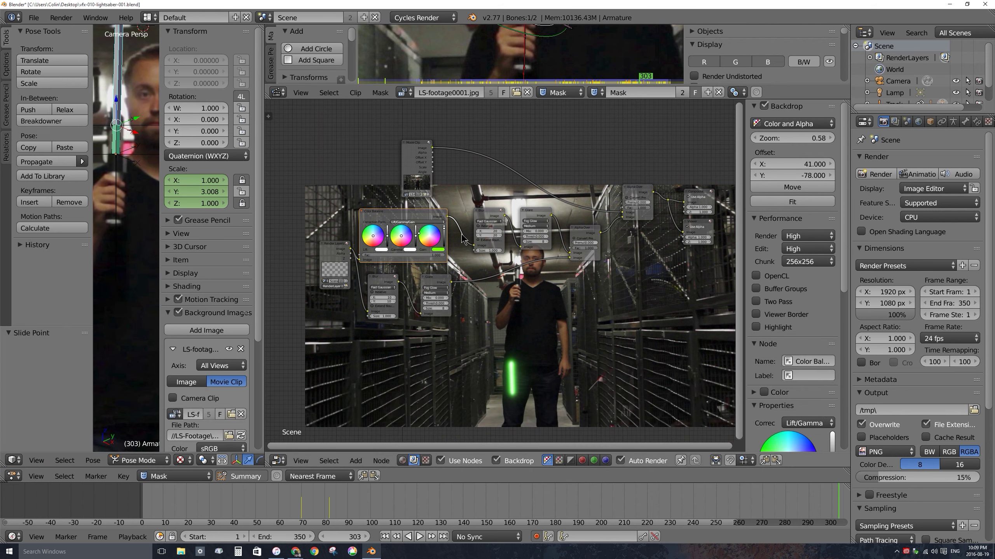
{"action": "middle_click_drag", "start_coordinate": [578, 218], "coordinate": [496, 235]}
{"action": "scroll", "coordinate": [596, 230], "scroll_direction": "up", "scroll_amount": 3}
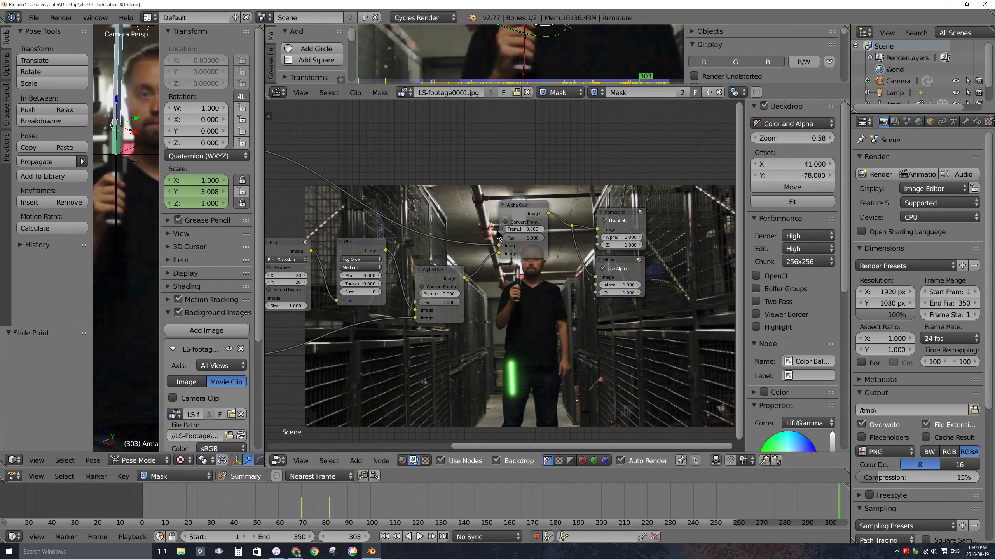
- Examine how the Movie Clip and glow nodes feed the two Alpha Over nodes, nudging each node slightly to trace its links
{"action": "left_click_drag", "start_coordinate": [516, 213], "coordinate": [525, 210]}
{"action": "scroll", "coordinate": [493, 250], "scroll_direction": "up", "scroll_amount": 2}
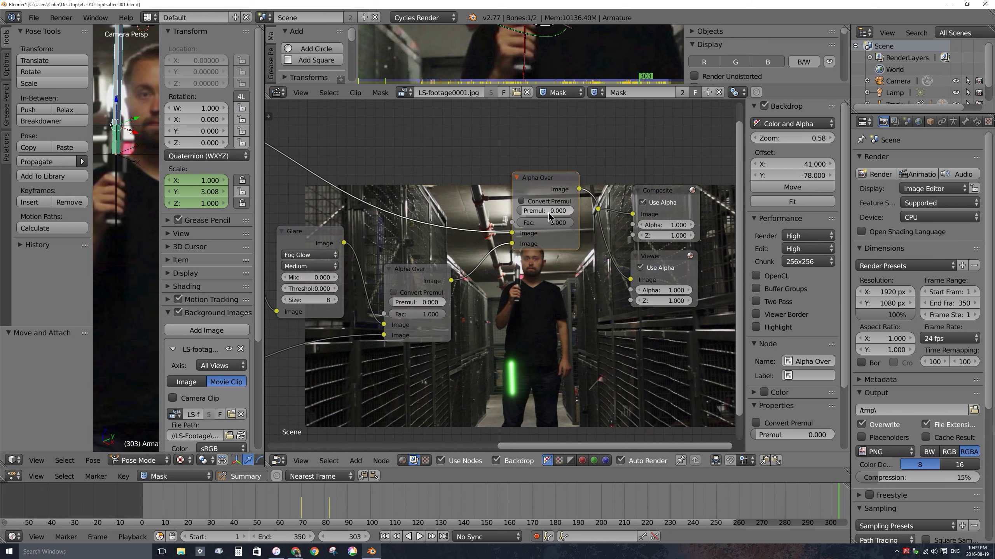
{"action": "scroll", "coordinate": [490, 305], "scroll_direction": "down", "scroll_amount": 2}
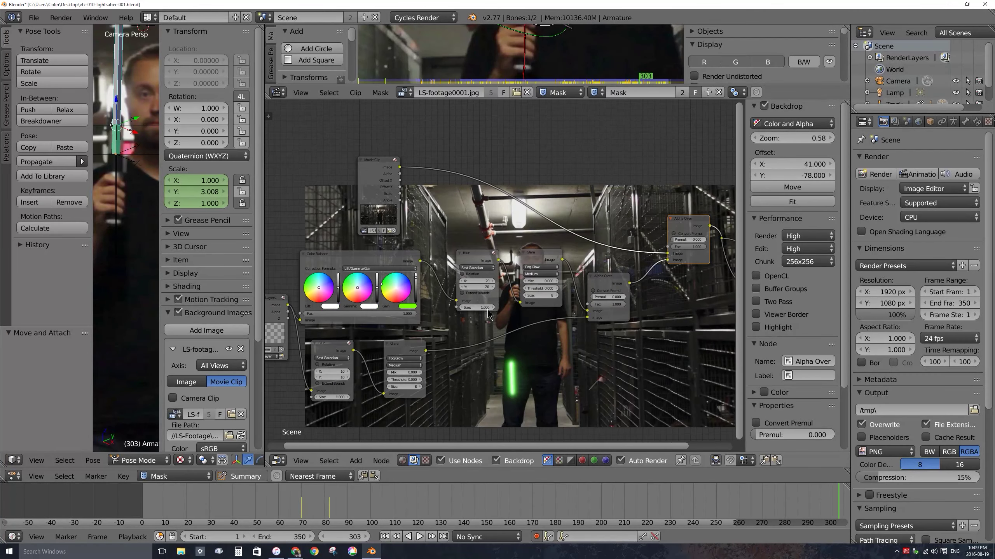
{"action": "left_click_drag", "start_coordinate": [370, 162], "coordinate": [383, 156]}
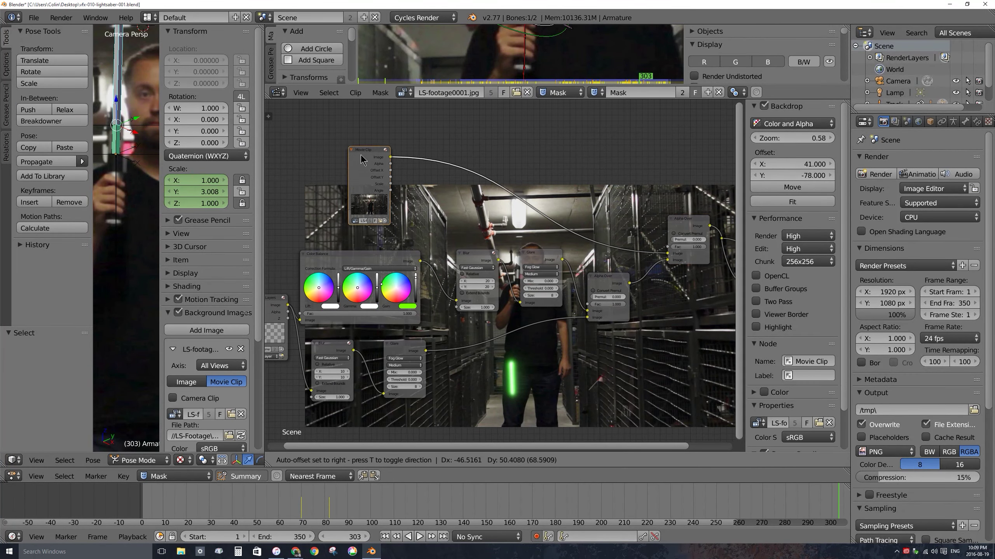
{"action": "middle_click_drag", "start_coordinate": [427, 177], "coordinate": [361, 188]}
{"action": "left_click_drag", "start_coordinate": [552, 295], "coordinate": [548, 295]}
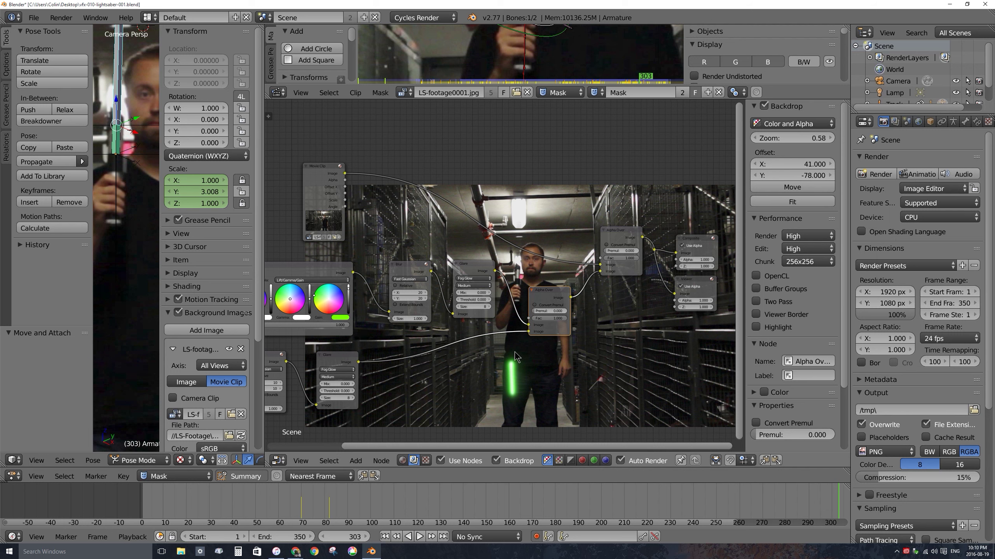
{"action": "left_click_drag", "start_coordinate": [545, 288], "coordinate": [538, 284]}
{"action": "left_click_drag", "start_coordinate": [613, 232], "coordinate": [612, 230]}
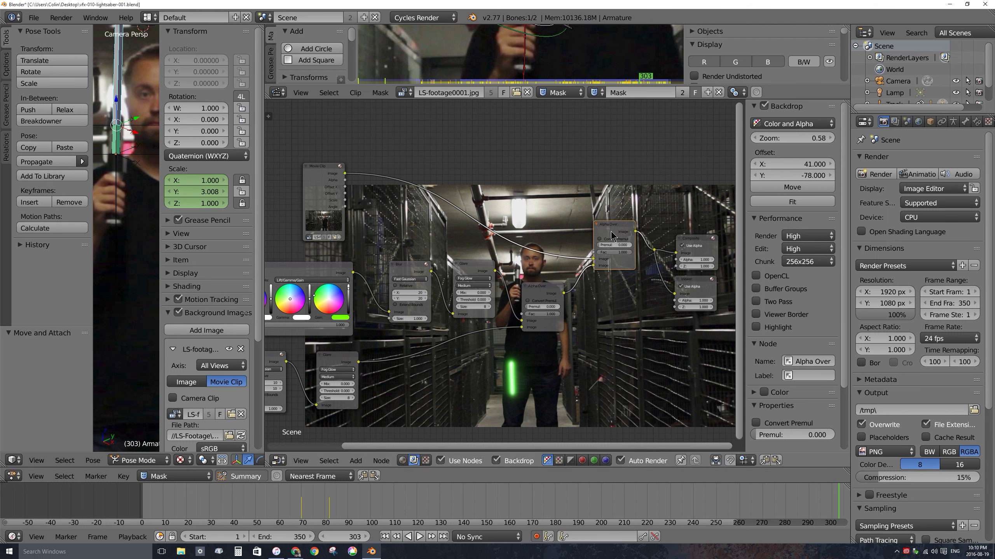
{"action": "left_click_drag", "start_coordinate": [612, 235], "coordinate": [615, 239]}
{"action": "middle_click_drag", "start_coordinate": [625, 214], "coordinate": [517, 228]}
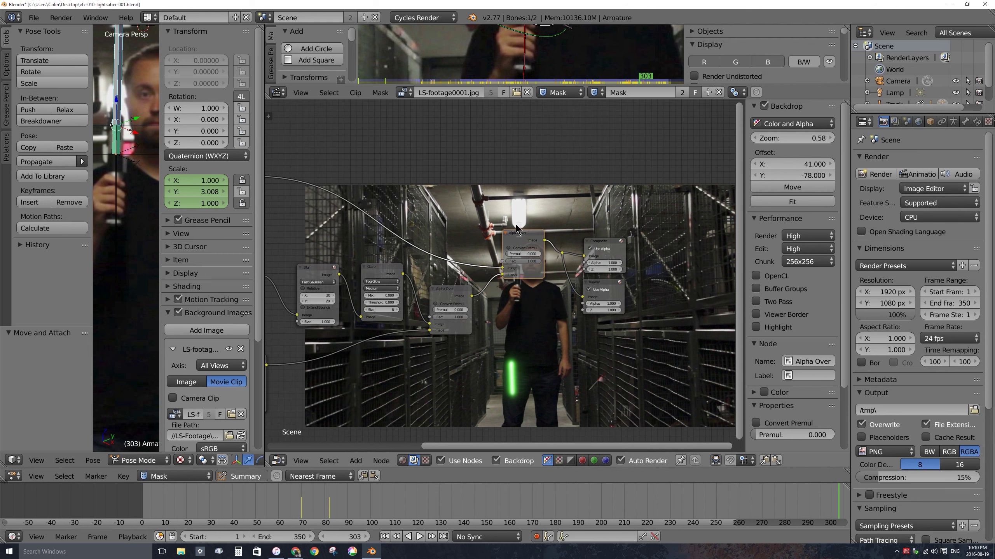
- Add a Mask input node, link it to the Fac of the final Alpha Over node, and assign the existing Mask to it
{"action": "scroll", "coordinate": [442, 258], "scroll_direction": "up", "scroll_amount": 3}
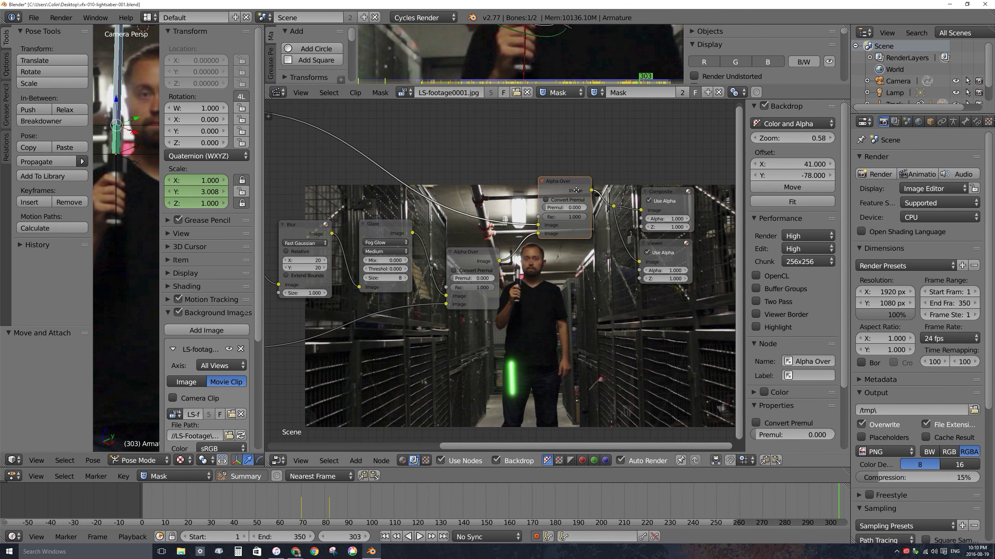
{"action": "key", "text": "shift+a"}
{"action": "mouse_move", "coordinate": [447, 222]}
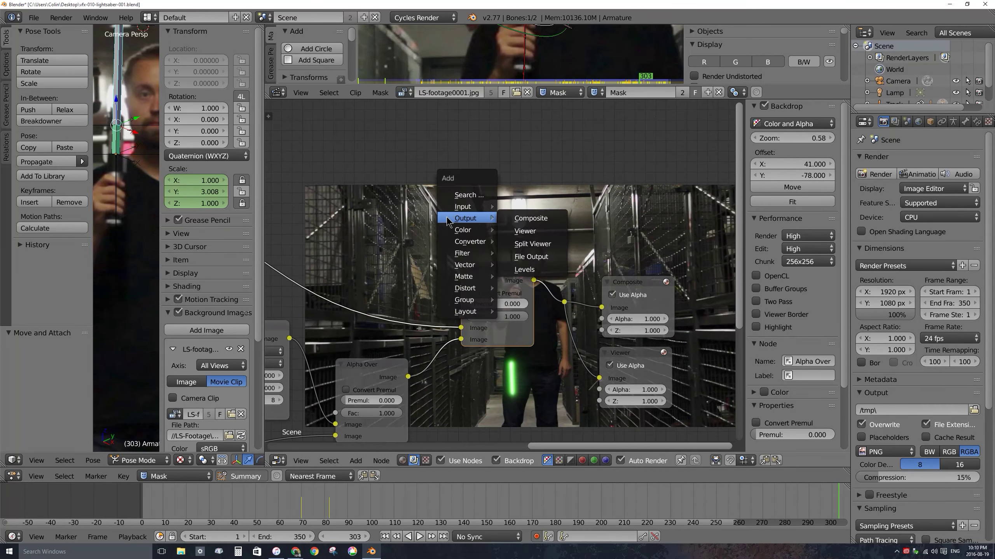
{"action": "mouse_move", "coordinate": [468, 207]}
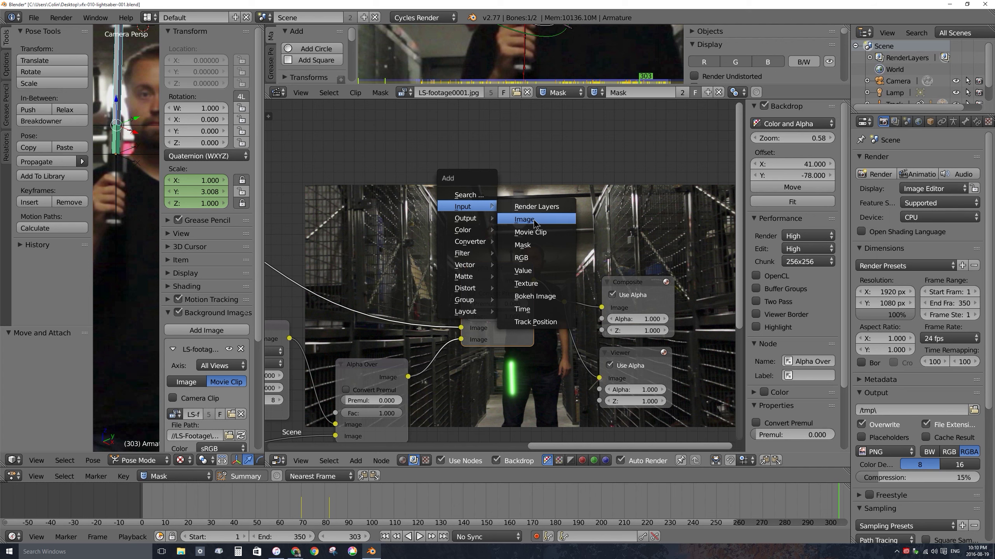
{"action": "left_click", "coordinate": [534, 248]}
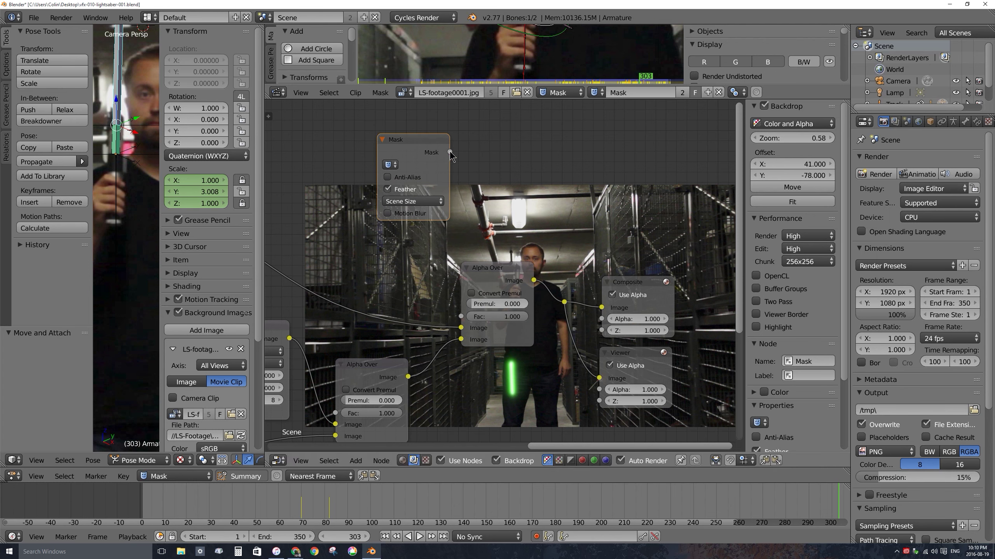
{"action": "left_click_drag", "start_coordinate": [449, 154], "coordinate": [461, 317]}
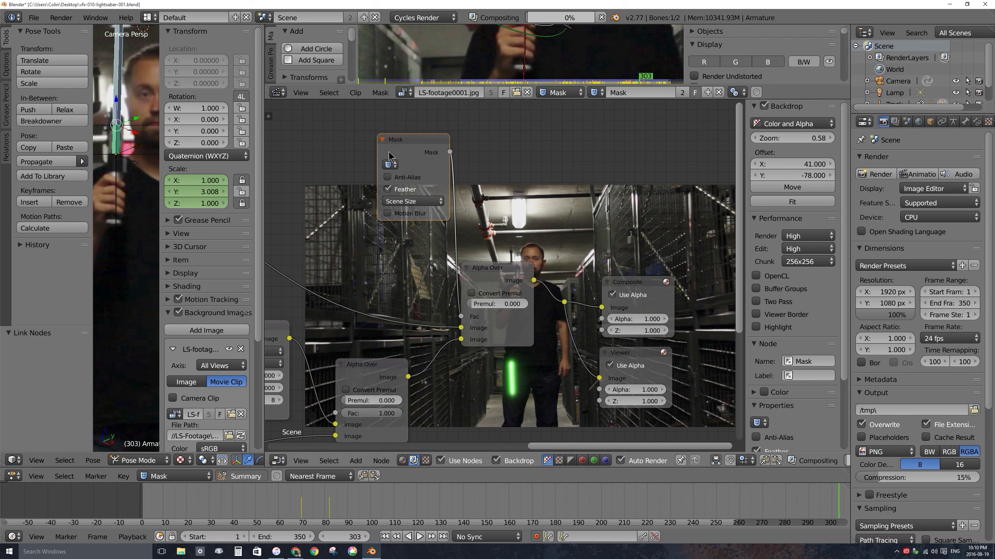
{"action": "left_click", "coordinate": [390, 165]}
{"action": "left_click", "coordinate": [406, 187]}
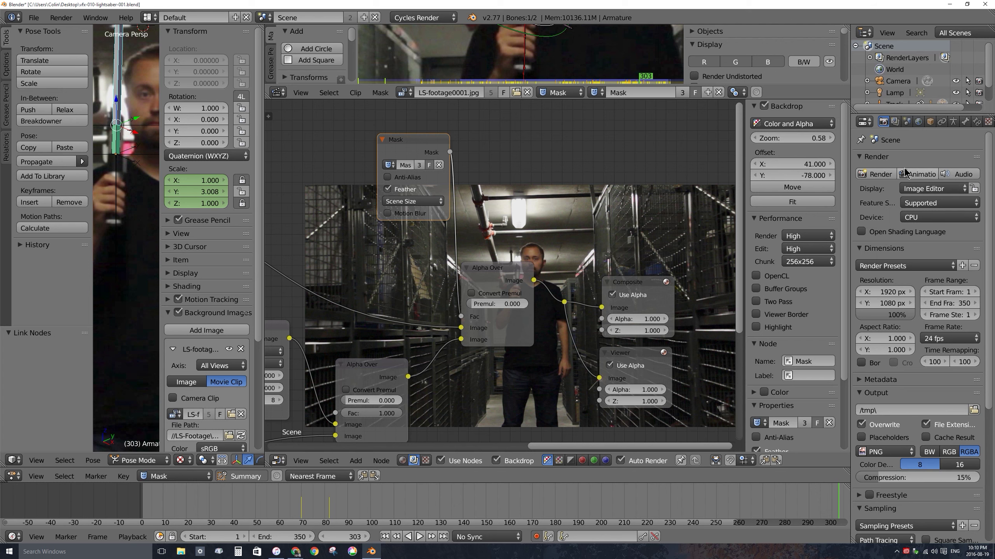
- Render frame 200 to check the masked composite and return to the compositing nodes
{"action": "left_click_drag", "start_coordinate": [738, 509], "coordinate": [602, 508]}
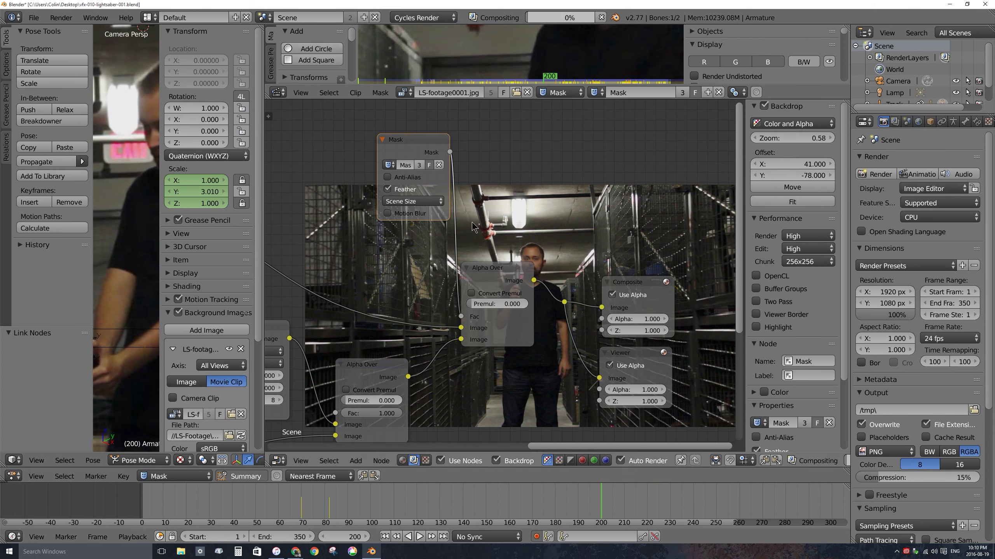
{"action": "left_click", "coordinate": [883, 174]}
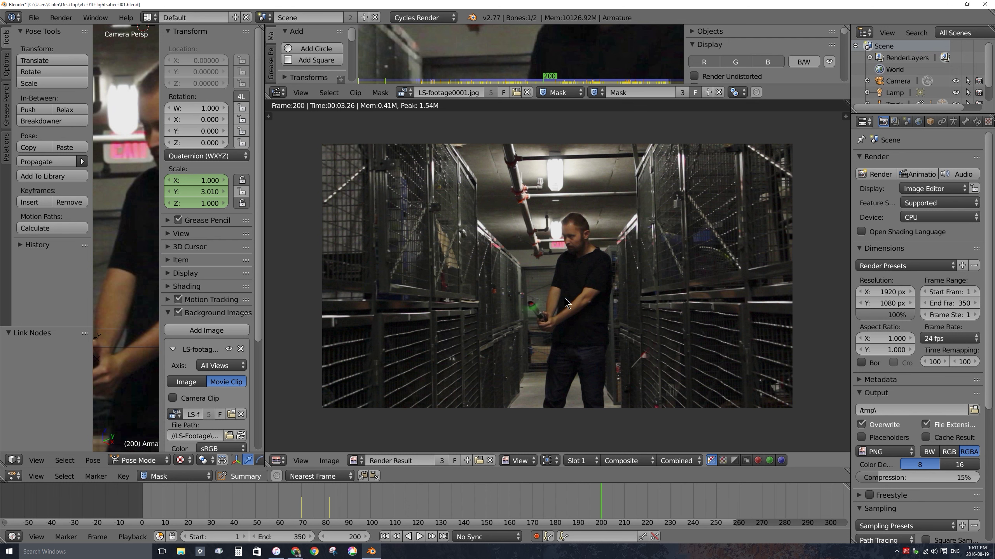
{"action": "key", "text": "shift+F3"}
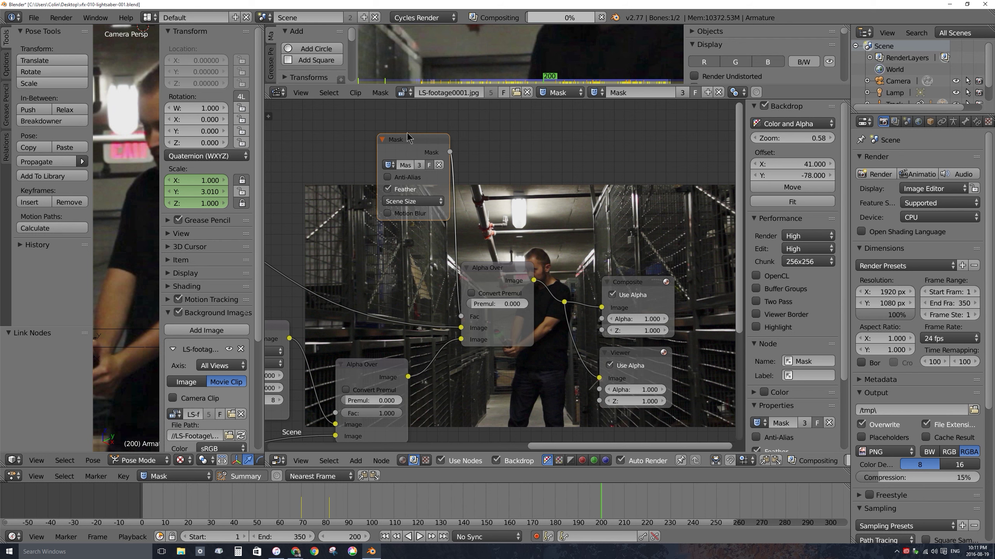
- Insert an Invert node on the link between the Mask and final Alpha Over nodes, and space out the Mask and Invert nodes
{"action": "left_click_drag", "start_coordinate": [407, 137], "coordinate": [358, 144]}
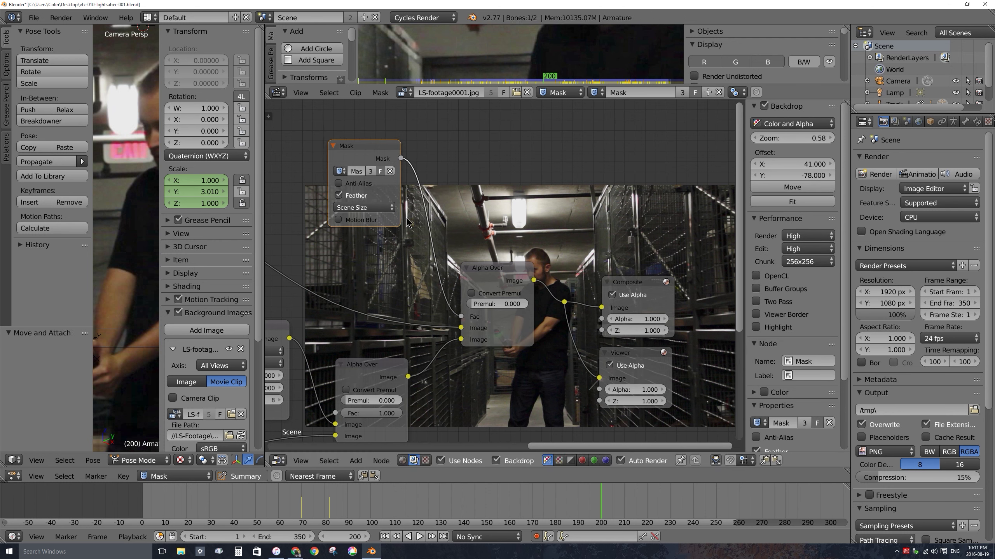
{"action": "key", "text": "shift+a"}
{"action": "mouse_move", "coordinate": [460, 177]}
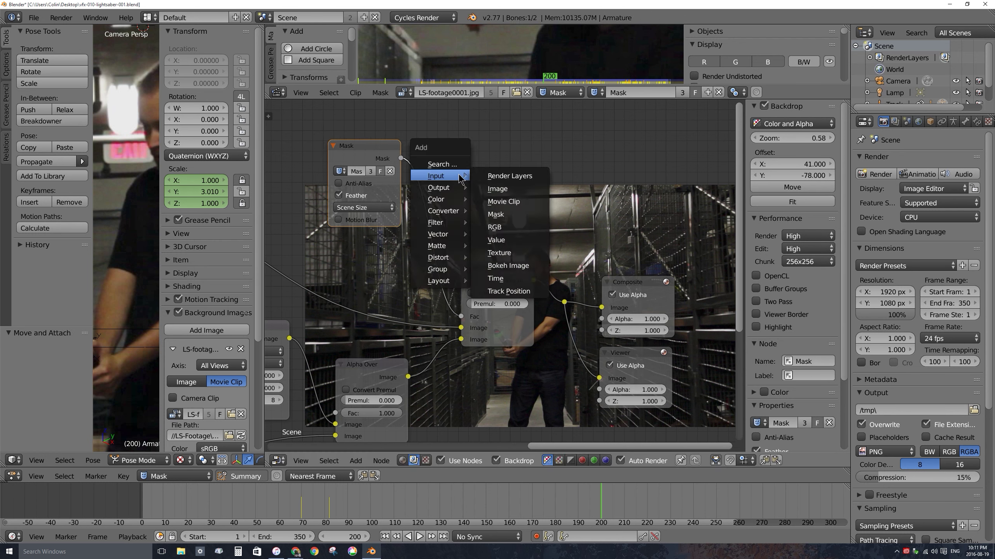
{"action": "mouse_move", "coordinate": [451, 200]}
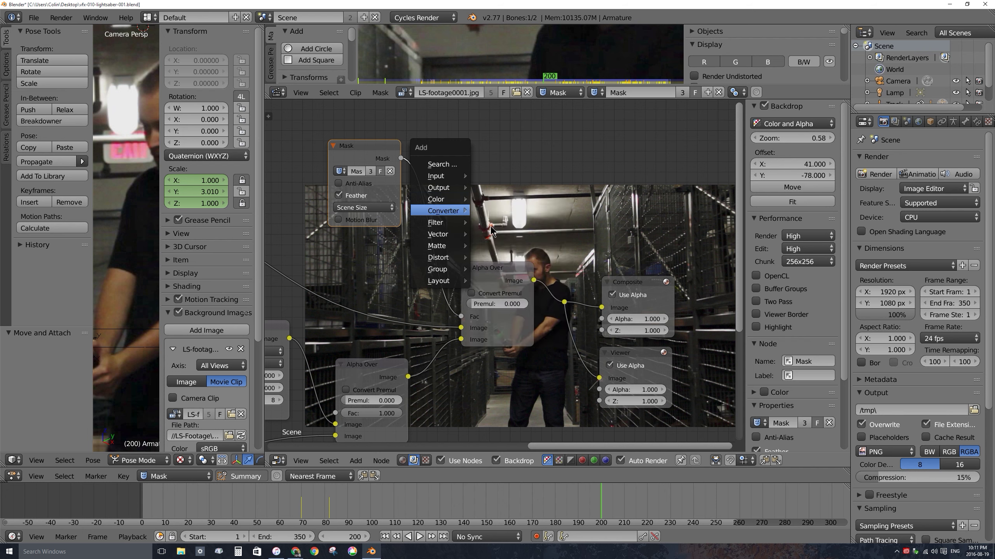
{"action": "left_click", "coordinate": [503, 226]}
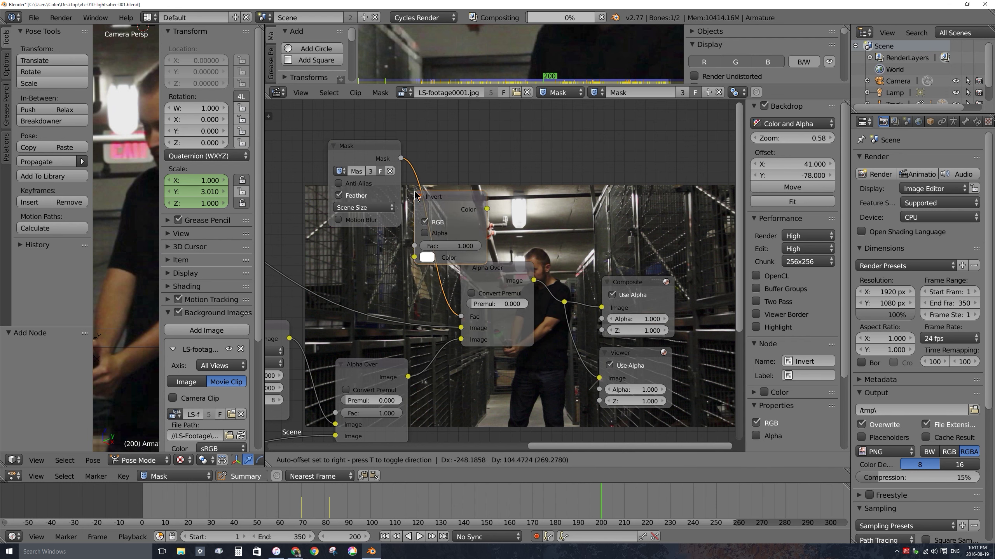
{"action": "left_click", "coordinate": [441, 187]}
{"action": "mouse_move", "coordinate": [364, 148]}
{"action": "left_mouse_down"}
{"action": "mouse_move", "coordinate": [364, 133]}
{"action": "mouse_move", "coordinate": [377, 150]}
{"action": "left_mouse_up"}
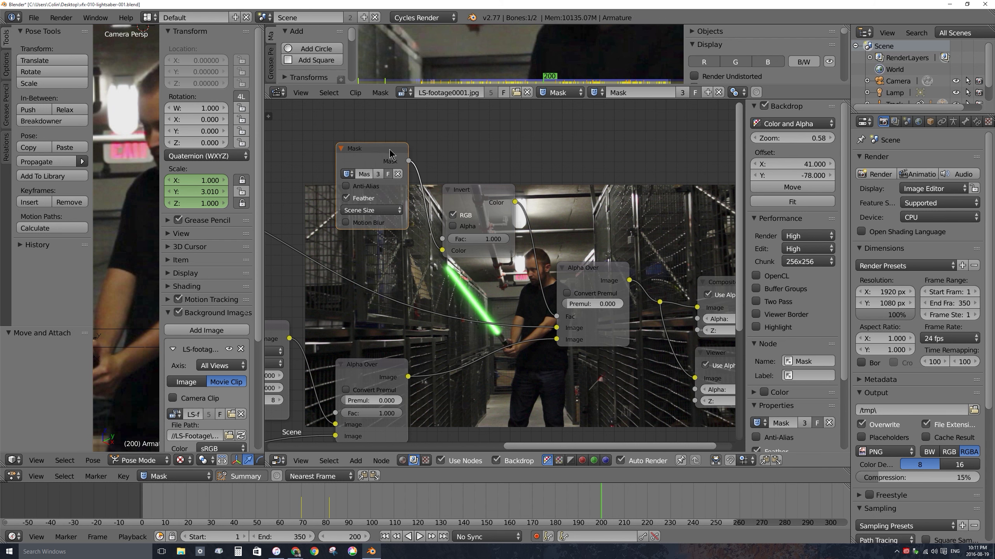
{"action": "left_click_drag", "start_coordinate": [469, 188], "coordinate": [480, 169]}
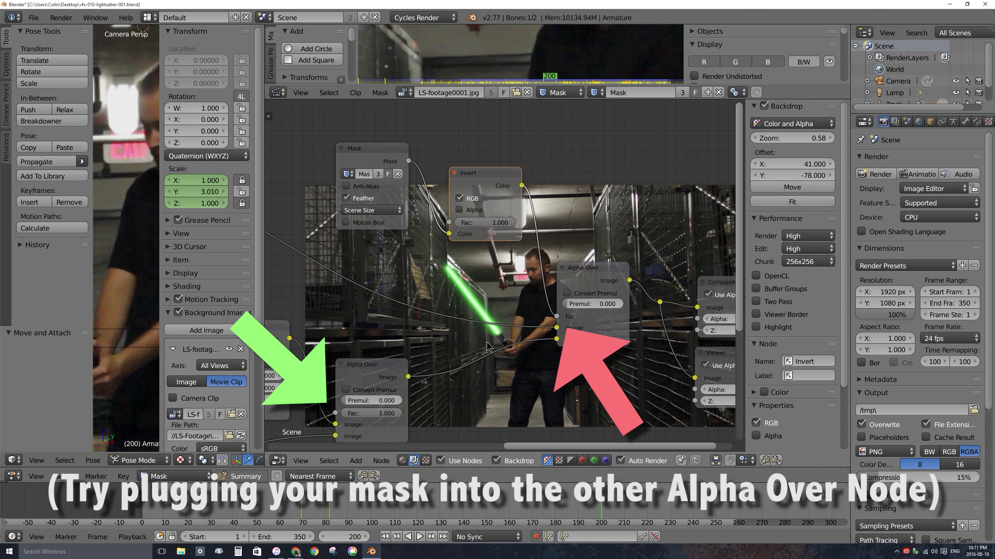
- Render frame 103, inspect up close where the blade meets the hilt, and return to the compositing nodes
{"action": "left_click", "coordinate": [443, 503]}
{"action": "key", "text": "alt+a"}
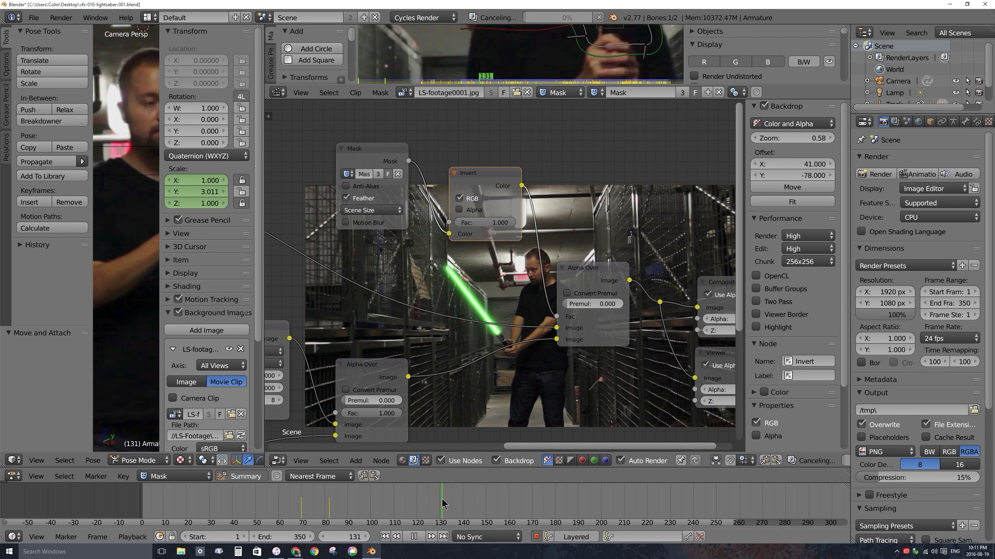
{"action": "key", "text": "Escape"}
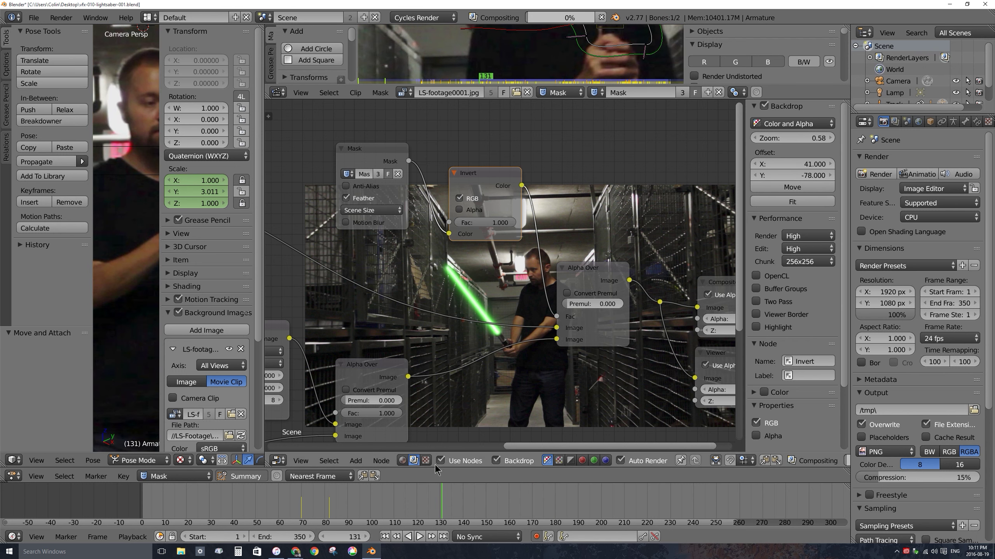
{"action": "left_click", "coordinate": [378, 505]}
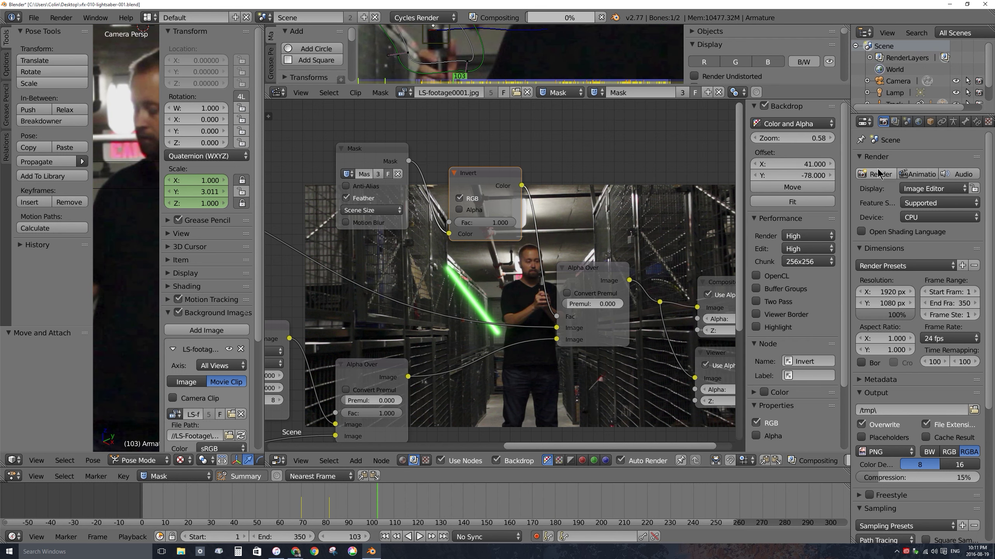
{"action": "key", "text": "F12"}
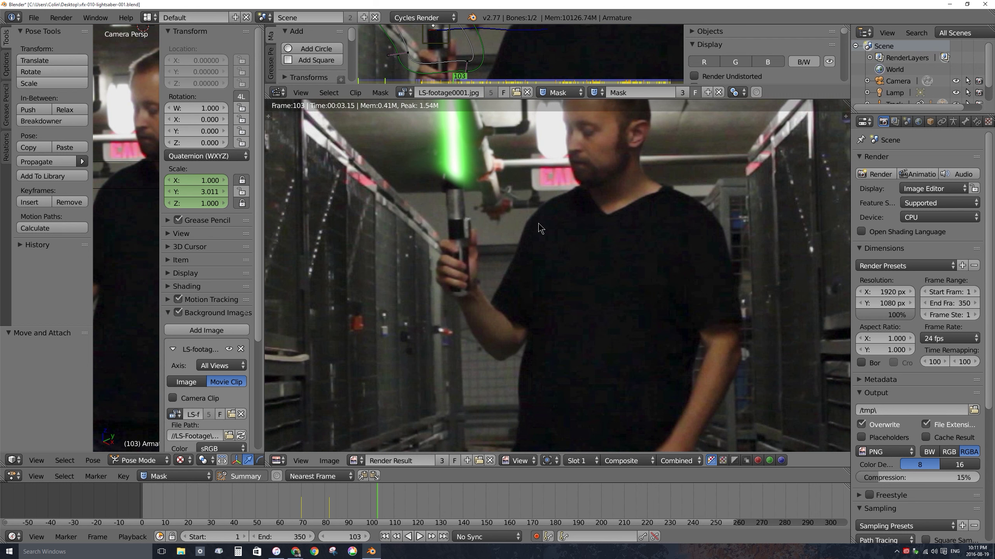
{"action": "scroll", "coordinate": [446, 180], "scroll_direction": "up", "scroll_amount": 2}
{"action": "middle_click_drag", "start_coordinate": [447, 181], "coordinate": [495, 277]}
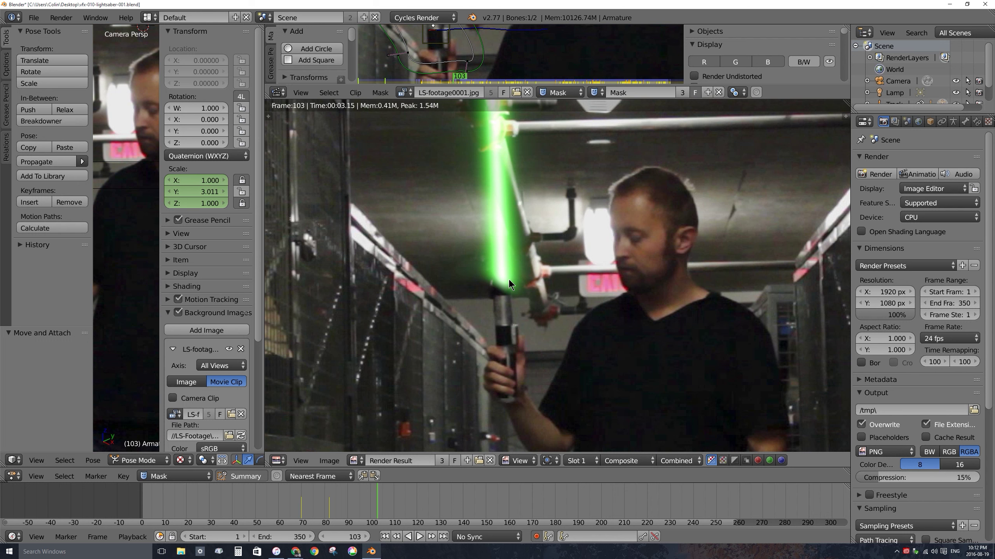
{"action": "key", "text": "shift+F3"}
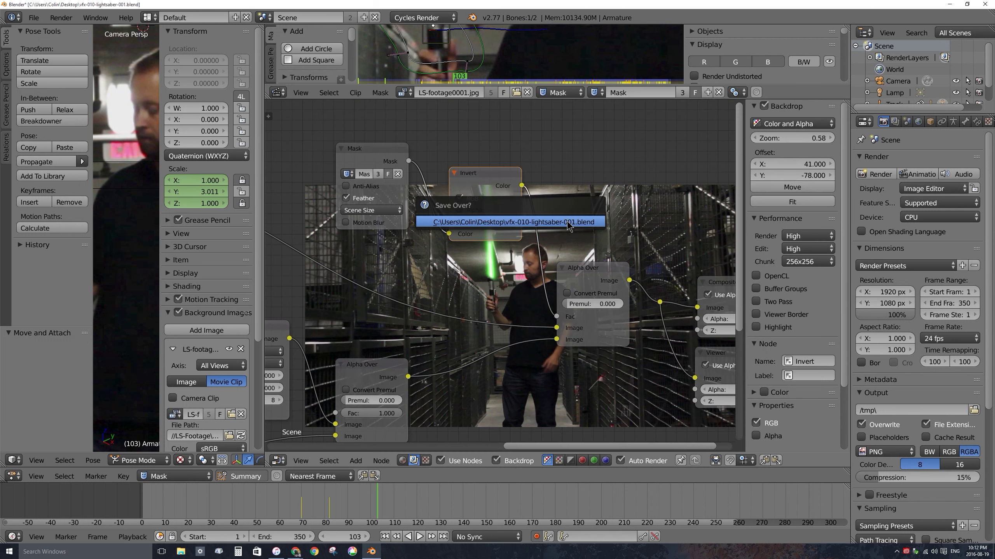
- Render frames 75, 68 and 70 to compare how the blade emerges from the hilt as it ignites
{"action": "key", "text": "alt+a"}
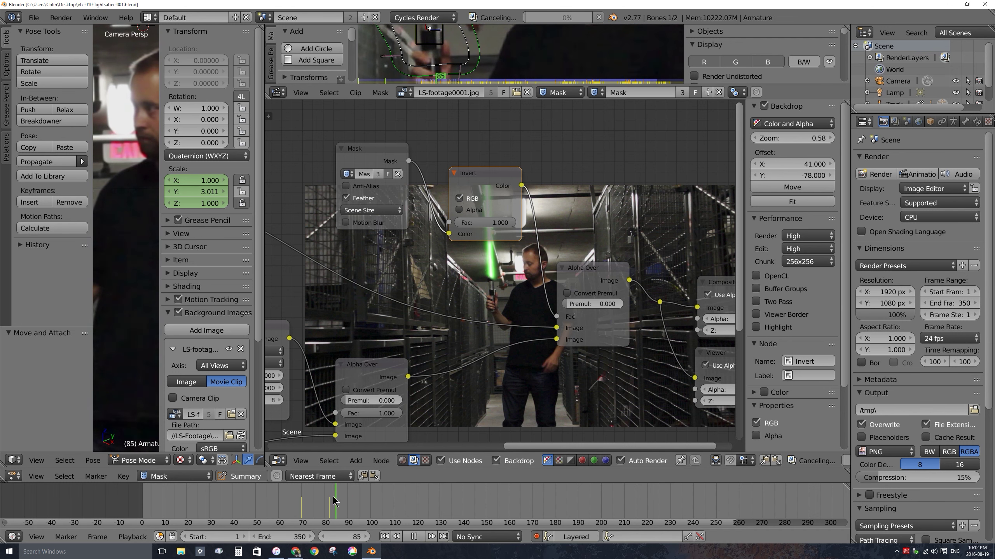
{"action": "left_click", "coordinate": [313, 502]}
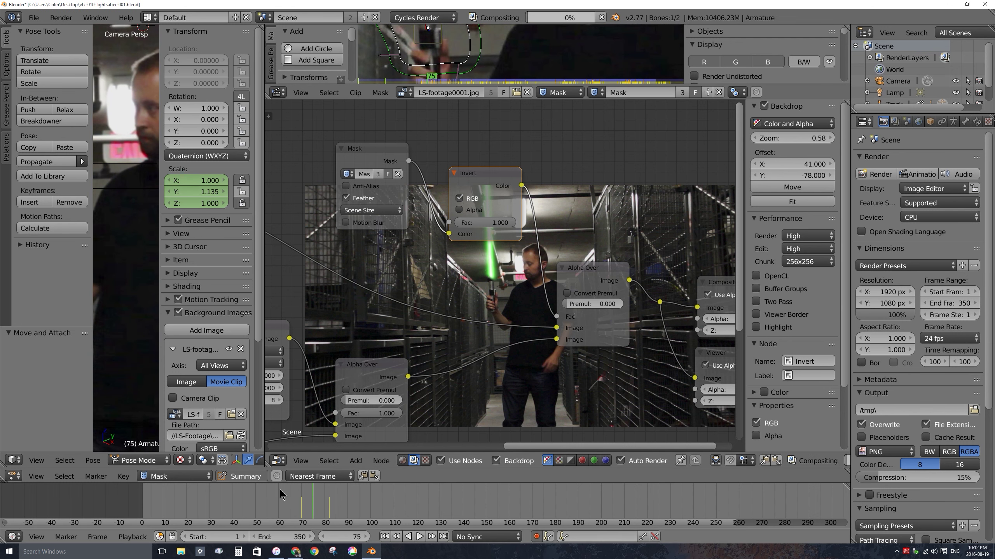
{"action": "left_click", "coordinate": [877, 174]}
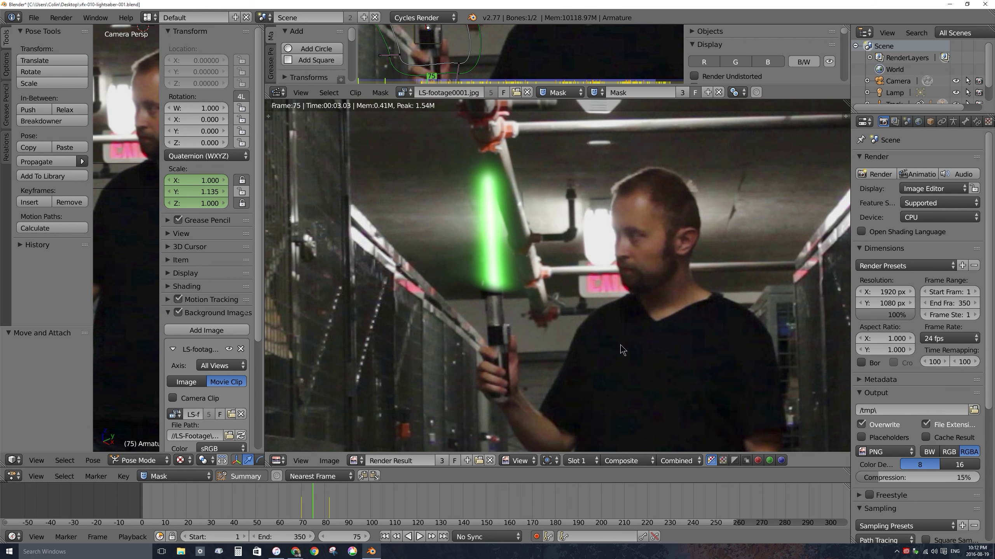
{"action": "left_click_drag", "start_coordinate": [307, 502], "coordinate": [297, 509]}
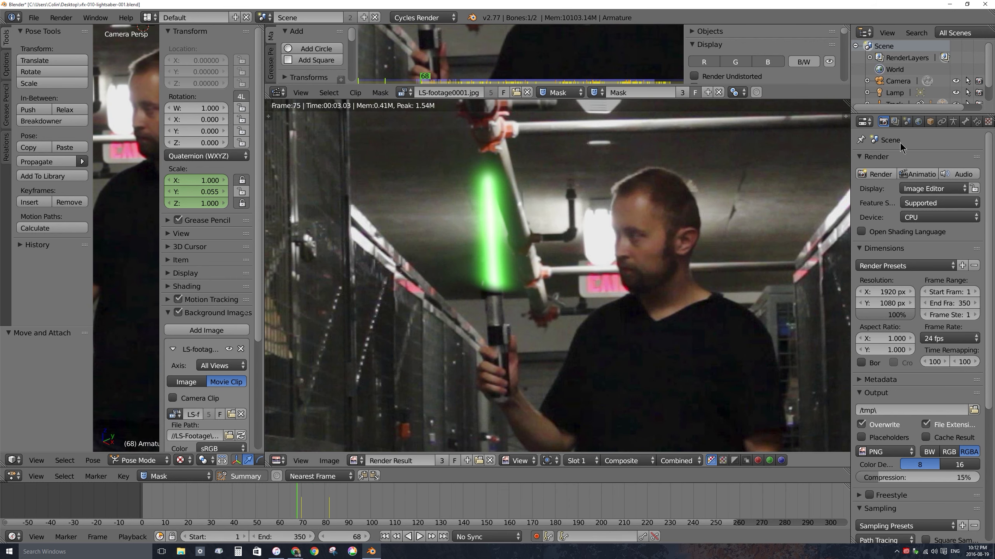
{"action": "left_click", "coordinate": [877, 174]}
{"action": "left_click_drag", "start_coordinate": [304, 497], "coordinate": [303, 496]}
{"action": "left_click", "coordinate": [877, 174]}
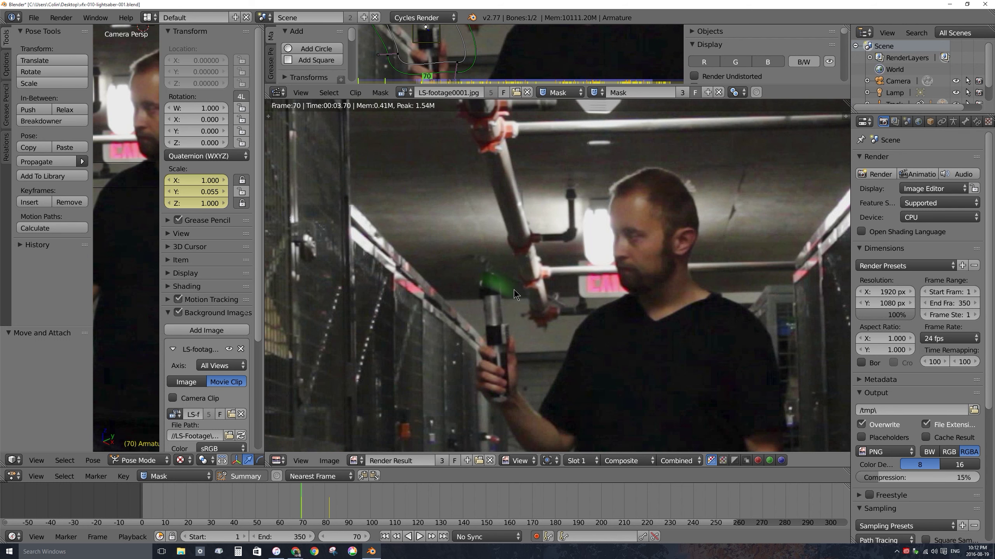
- Render frame 76 and save the project over the existing blend file
{"action": "left_click", "coordinate": [879, 180]}
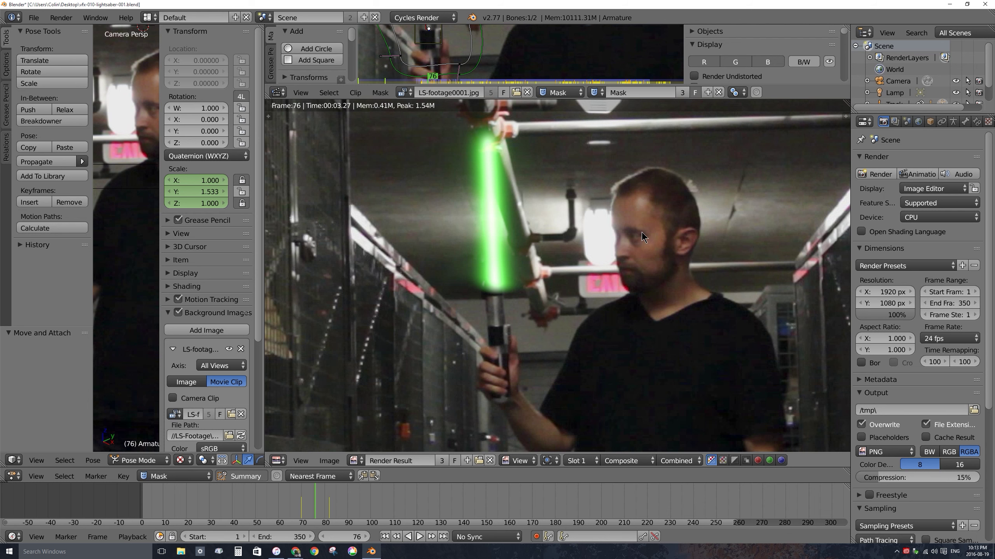
{"action": "key", "text": "ctrl+s"}
{"action": "left_click", "coordinate": [632, 232]}
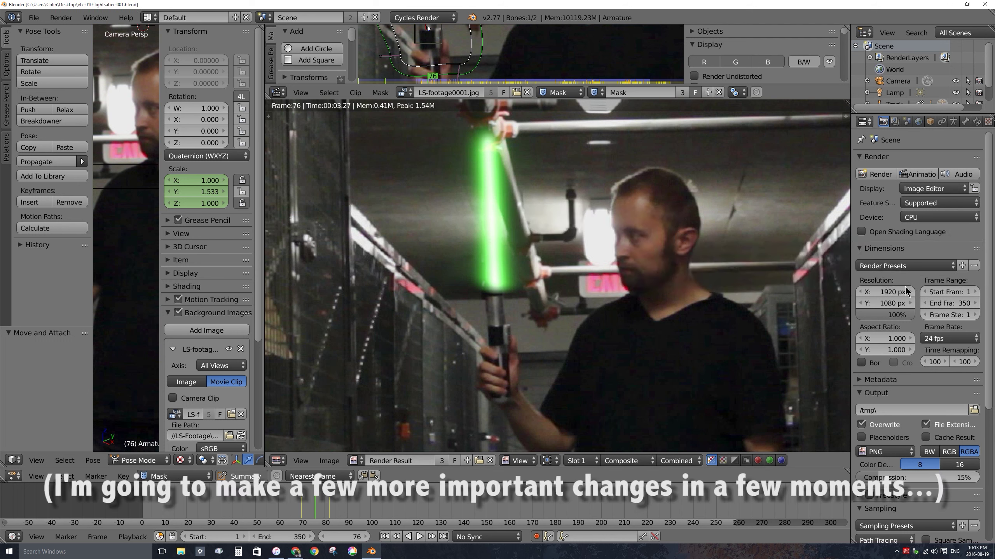
- Widen the render settings area and set the output file format to H.264
{"action": "scroll", "coordinate": [888, 215], "scroll_direction": "down", "scroll_amount": 8}
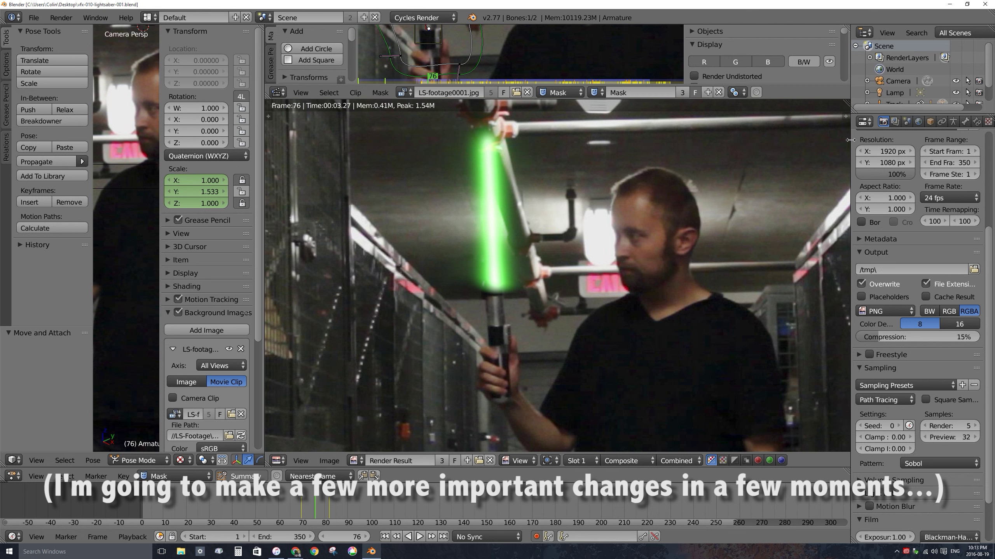
{"action": "left_click_drag", "start_coordinate": [850, 142], "coordinate": [815, 144]}
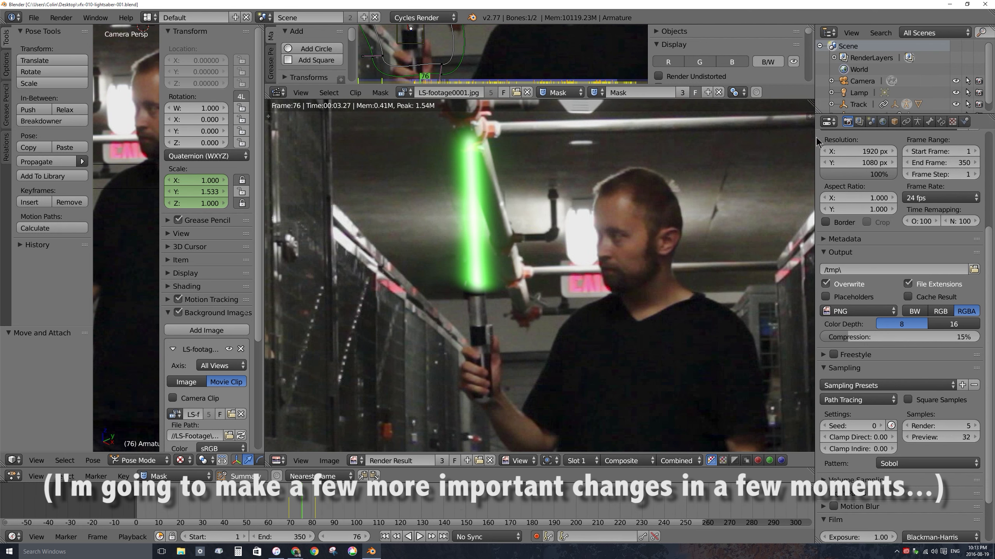
{"action": "left_click", "coordinate": [855, 314]}
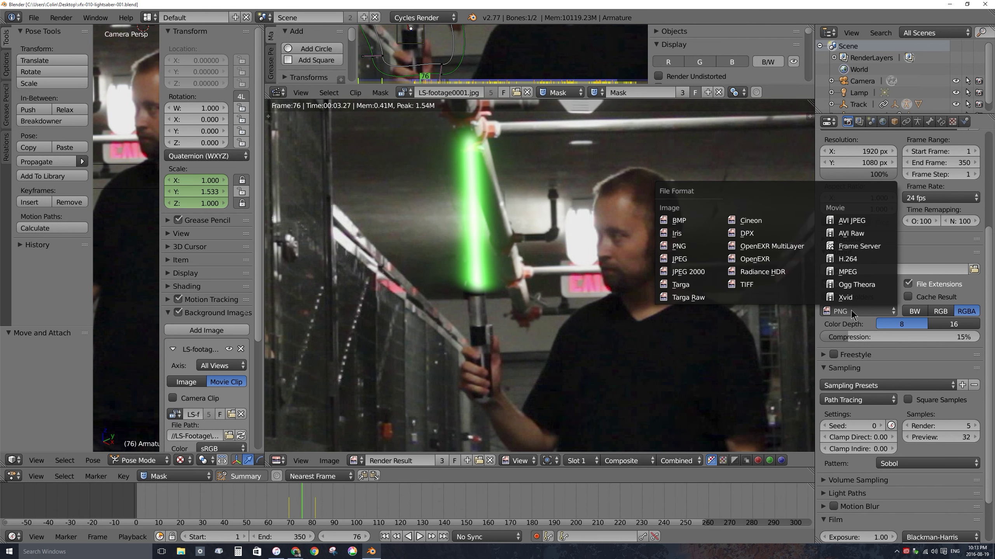
{"action": "left_click", "coordinate": [860, 261]}
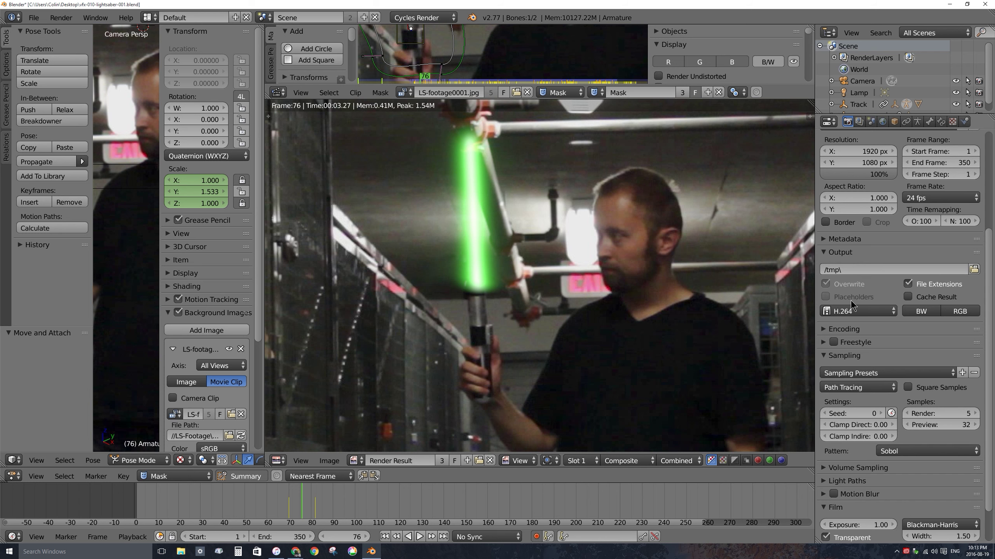
- Expand the video encoding settings and set the container format to MPEG-4
{"action": "left_click", "coordinate": [829, 333]}
{"action": "left_click", "coordinate": [865, 362]}
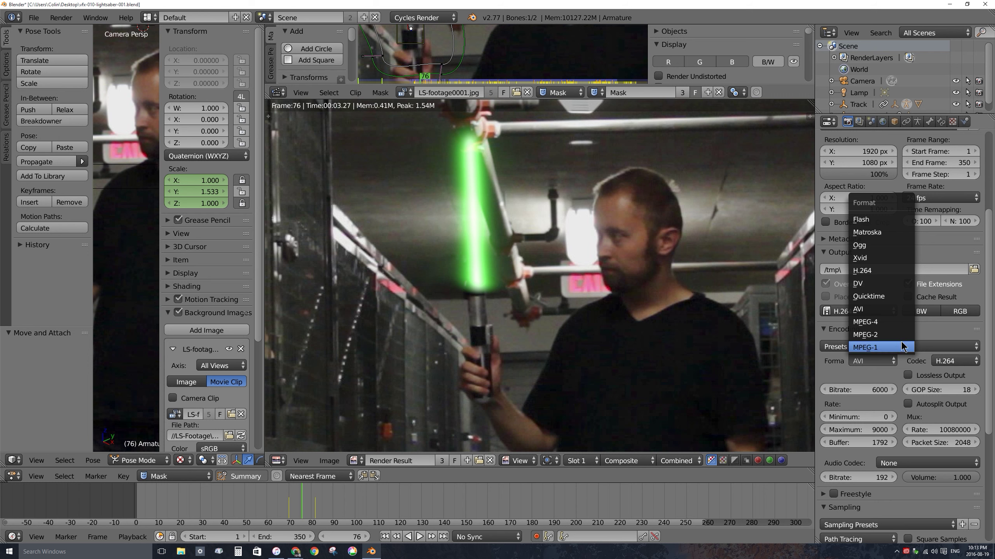
{"action": "left_click", "coordinate": [872, 325]}
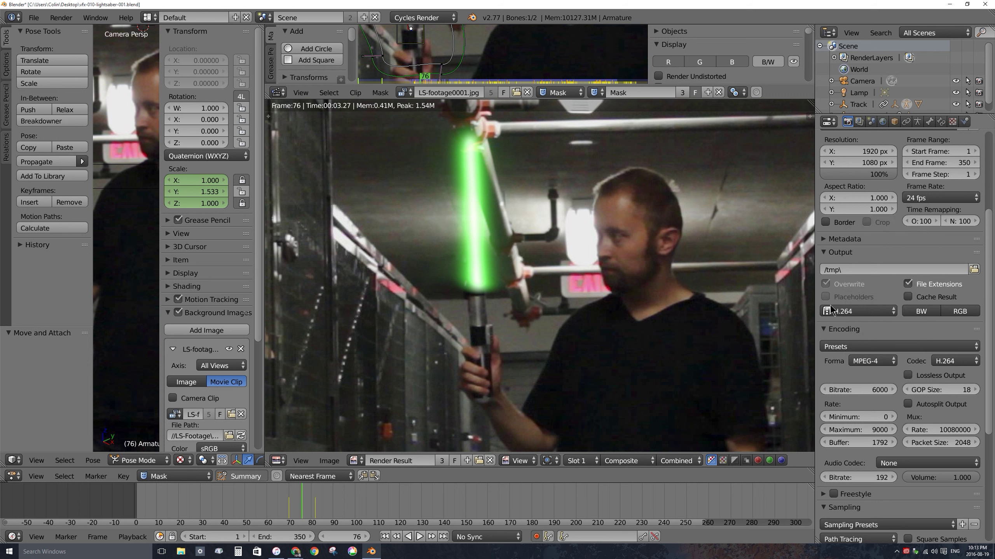
{"action": "scroll", "coordinate": [866, 347], "scroll_direction": "down", "scroll_amount": 3}
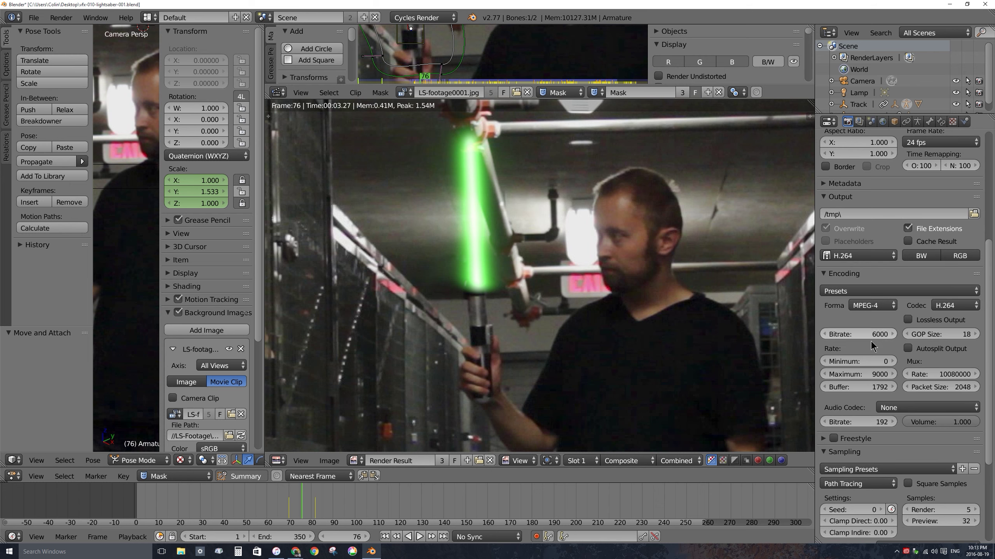
- Set the render output path to the Desktop folder with the file name vfx-010-lightsaber-001
{"action": "scroll", "coordinate": [838, 351], "scroll_direction": "up", "scroll_amount": 7}
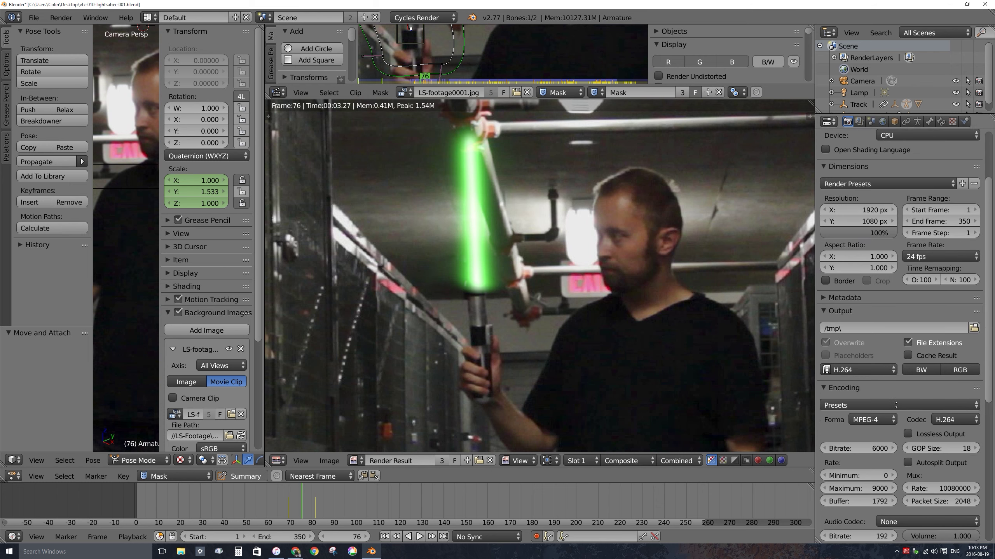
{"action": "left_click", "coordinate": [973, 347]}
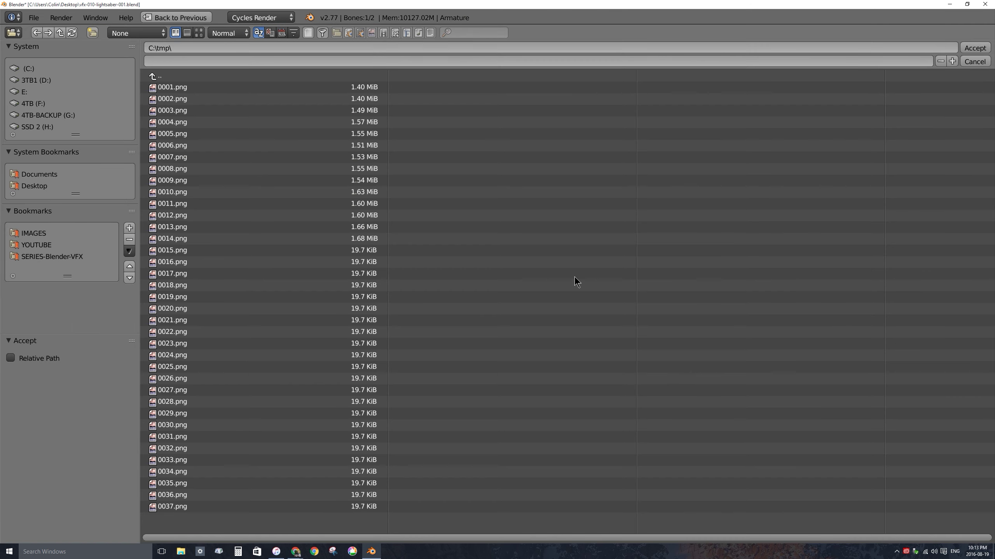
{"action": "left_click", "coordinate": [34, 186]}
{"action": "left_click", "coordinate": [175, 62]}
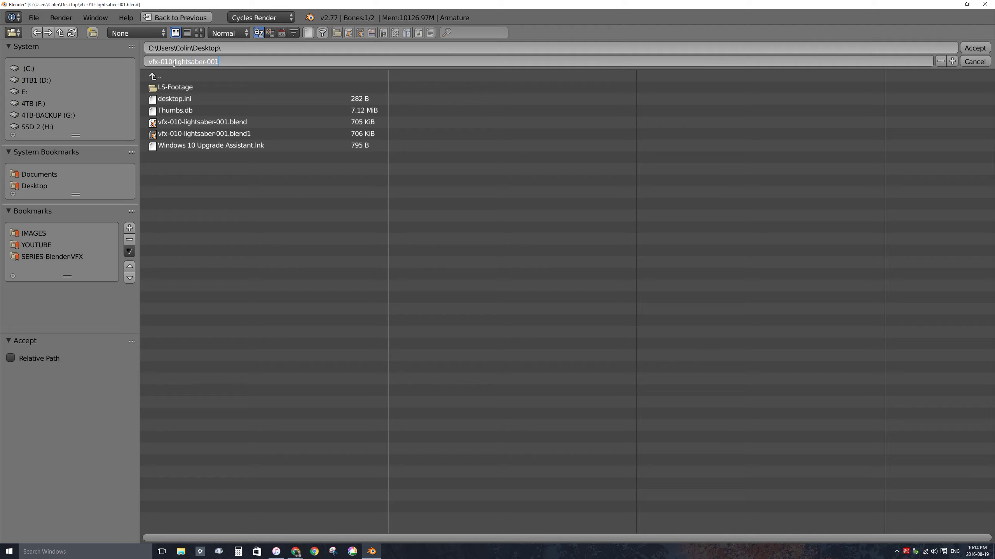
{"action": "key", "text": "Return"}
{"action": "left_click", "coordinate": [975, 48]}
- Save the project over the existing vfx-010-lightsaber-001.blend file
{"action": "key", "text": "ctrl+s"}
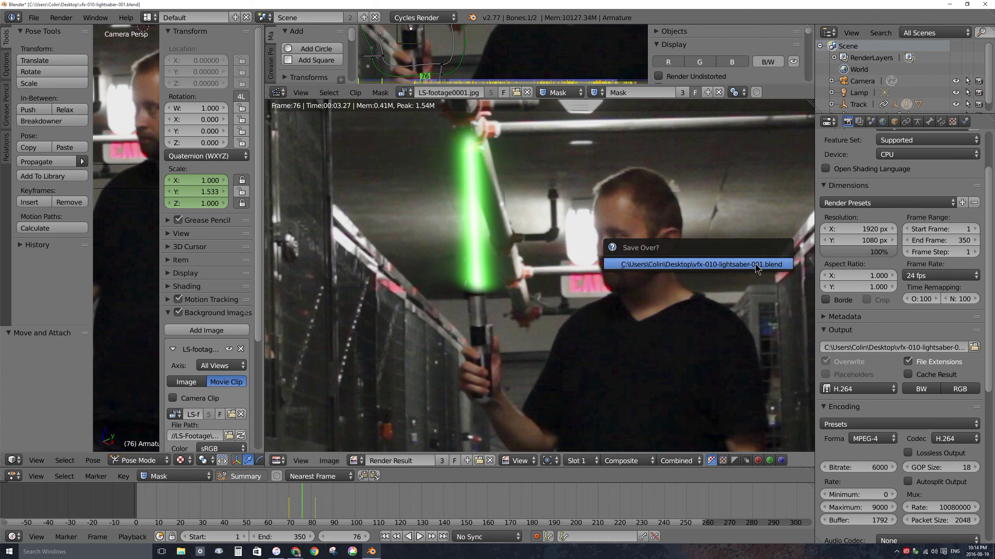
{"action": "left_click", "coordinate": [755, 266]}
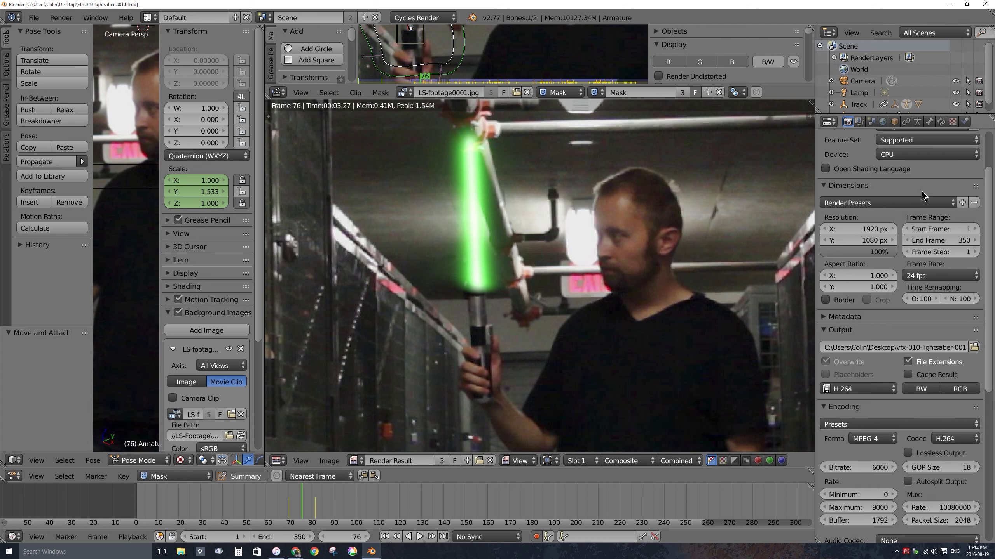
{"action": "scroll", "coordinate": [993, 184], "scroll_direction": "up", "scroll_amount": 4}
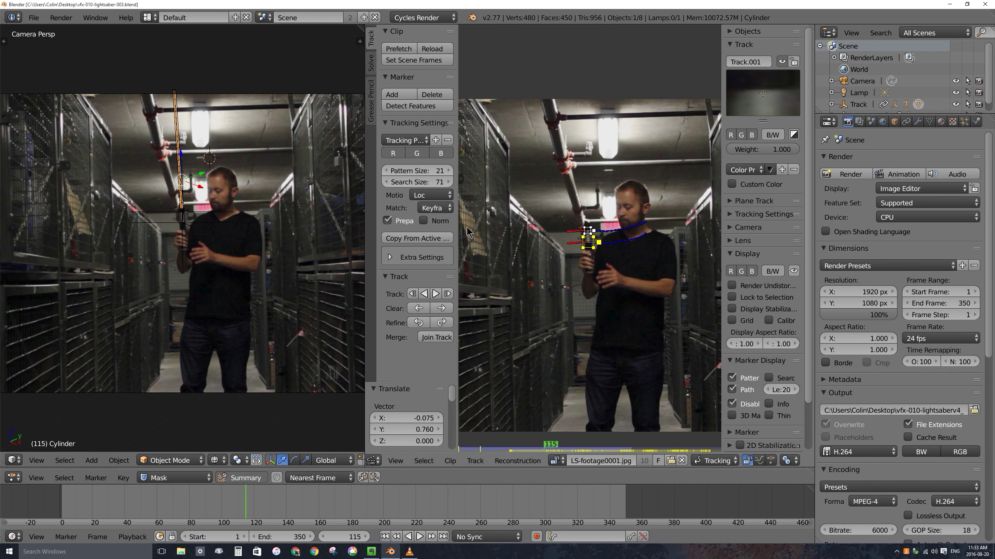
- Examine the camera view's background image settings and the two tracking markers on the hilt at frame 115
{"action": "middle_click_drag", "start_coordinate": [267, 226], "coordinate": [227, 228]}
{"action": "key", "text": "KP_0"}
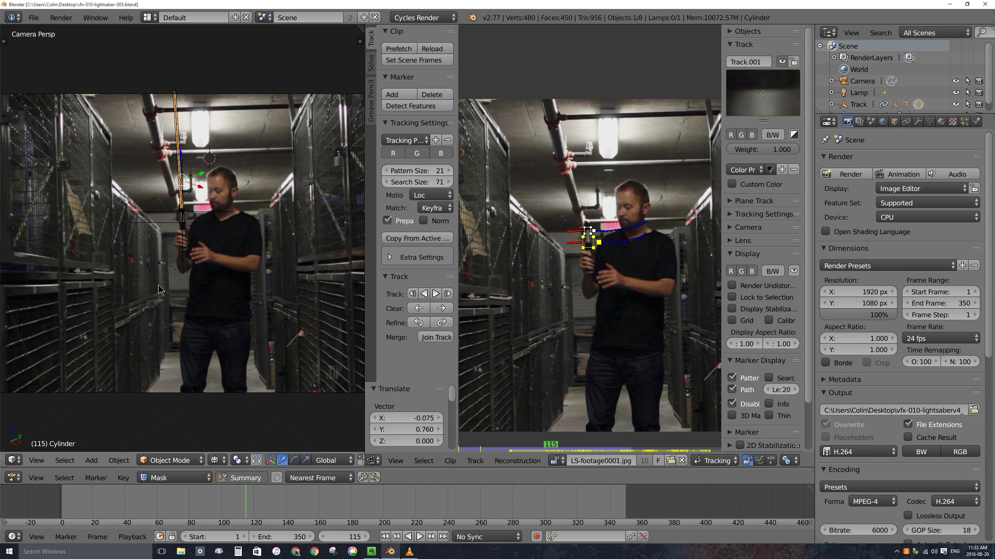
{"action": "key", "text": "n"}
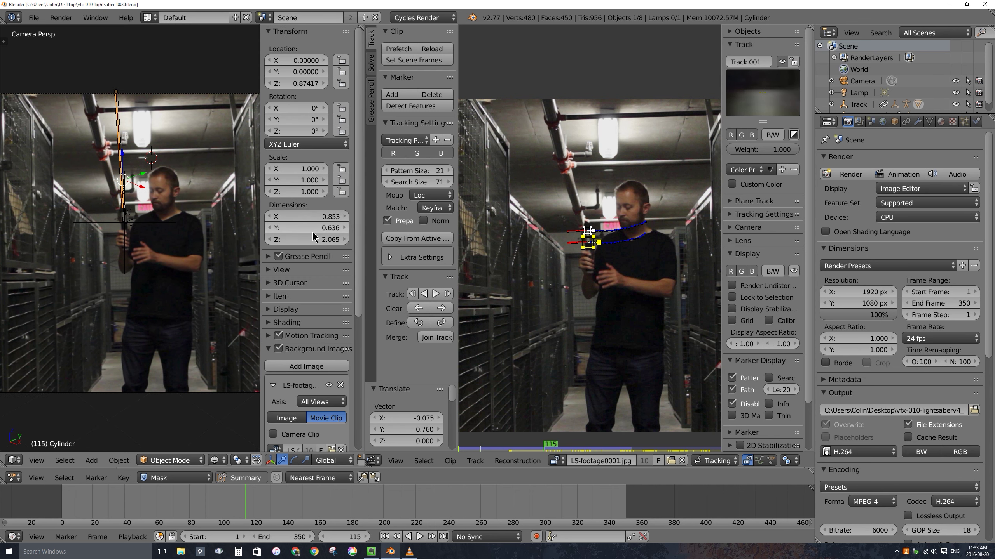
{"action": "scroll", "coordinate": [276, 265], "scroll_direction": "down", "scroll_amount": 5}
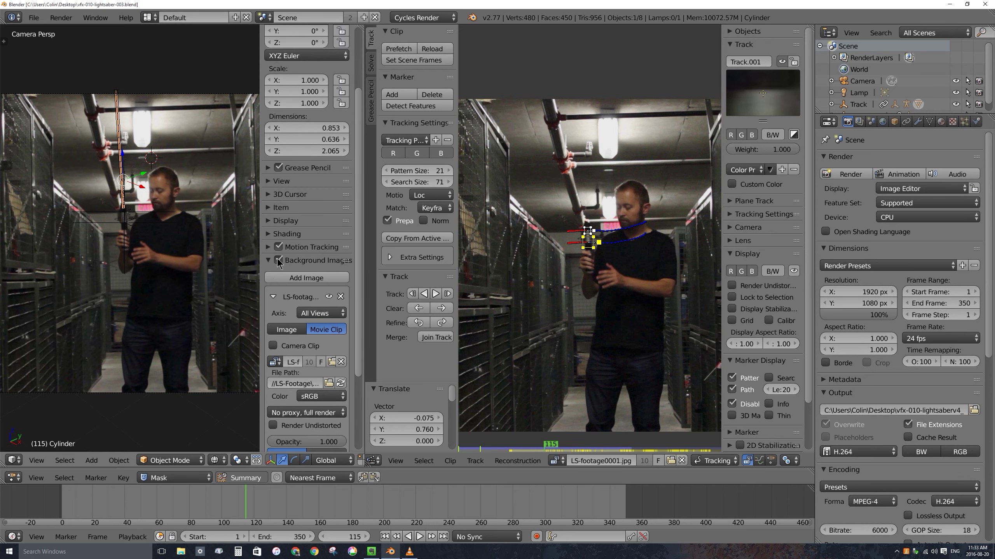
{"action": "key", "text": "n"}
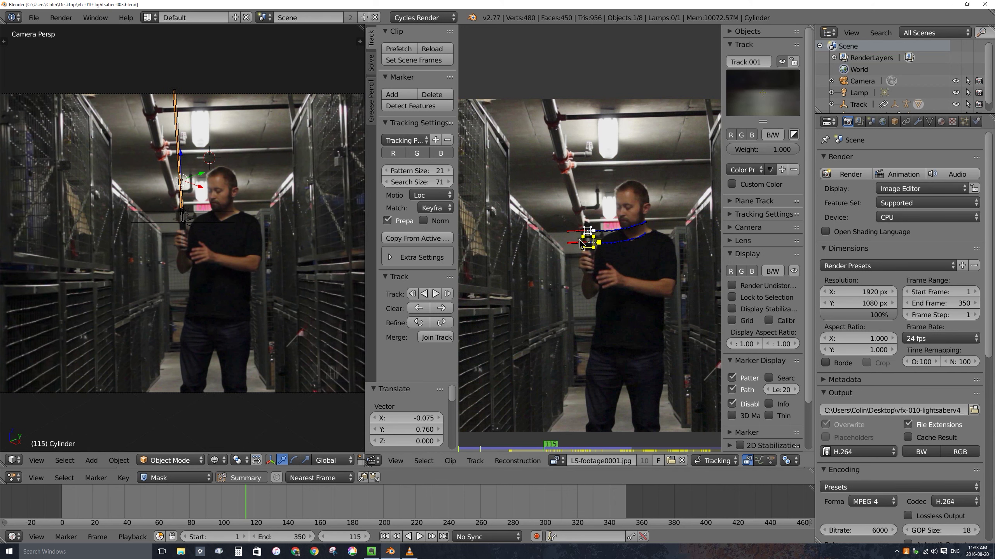
{"action": "scroll", "coordinate": [589, 244], "scroll_direction": "up", "scroll_amount": 5}
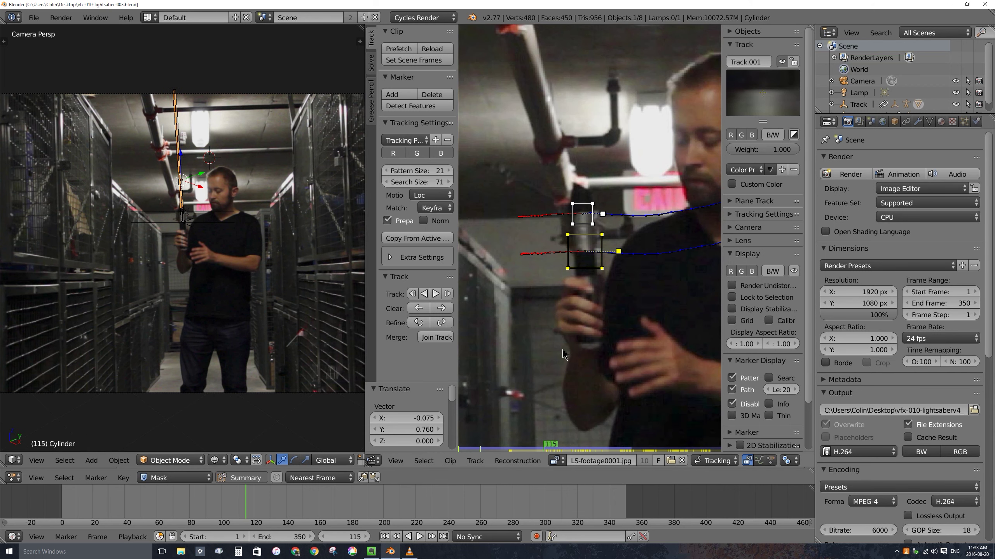
{"action": "scroll", "coordinate": [589, 222], "scroll_direction": "up", "scroll_amount": 3}
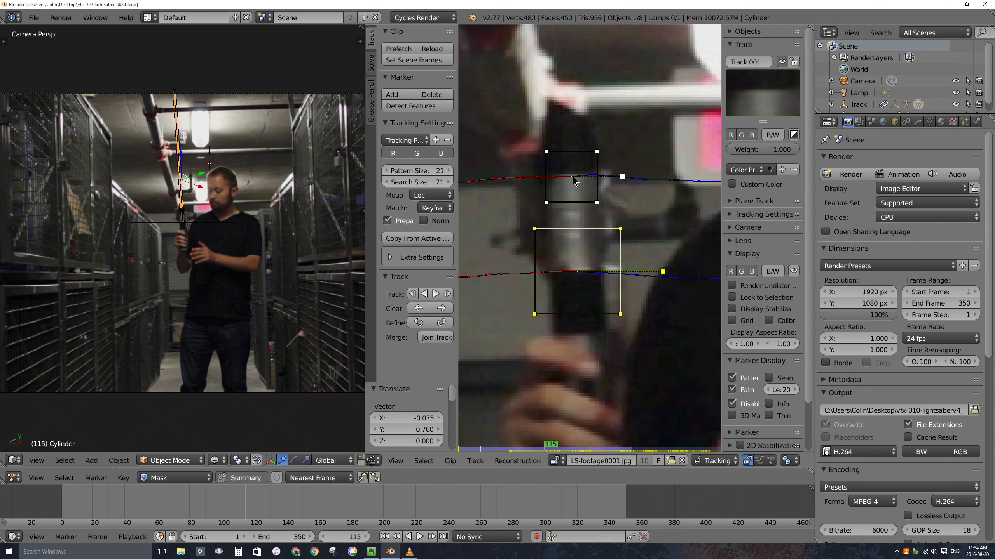
{"action": "scroll", "coordinate": [556, 197], "scroll_direction": "down", "scroll_amount": 3}
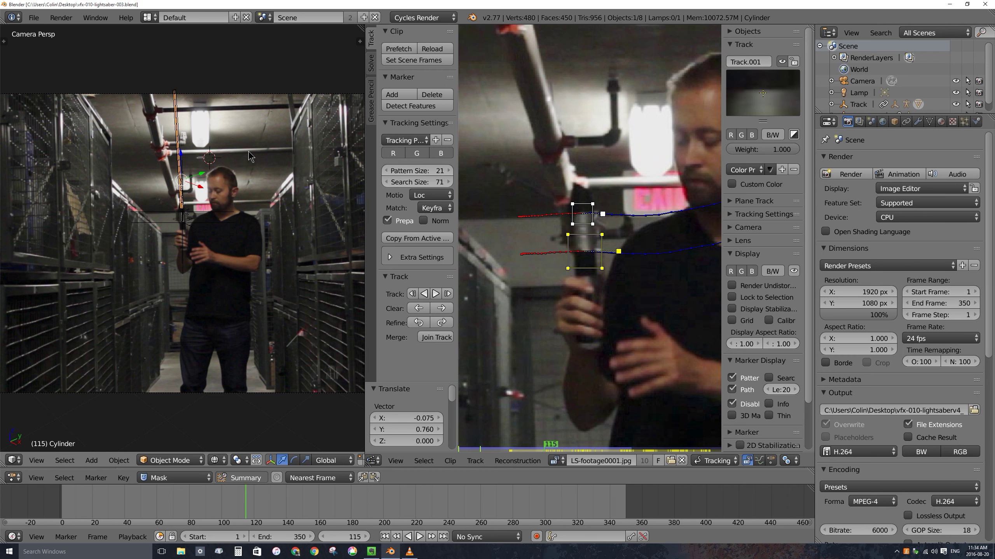
- Select the armature's blade bone in the camera view and check its keyframed scale values
{"action": "key", "text": "n"}
{"action": "scroll", "coordinate": [359, 94], "scroll_direction": "down", "scroll_amount": 2}
{"action": "scroll", "coordinate": [360, 94], "scroll_direction": "up", "scroll_amount": 2}
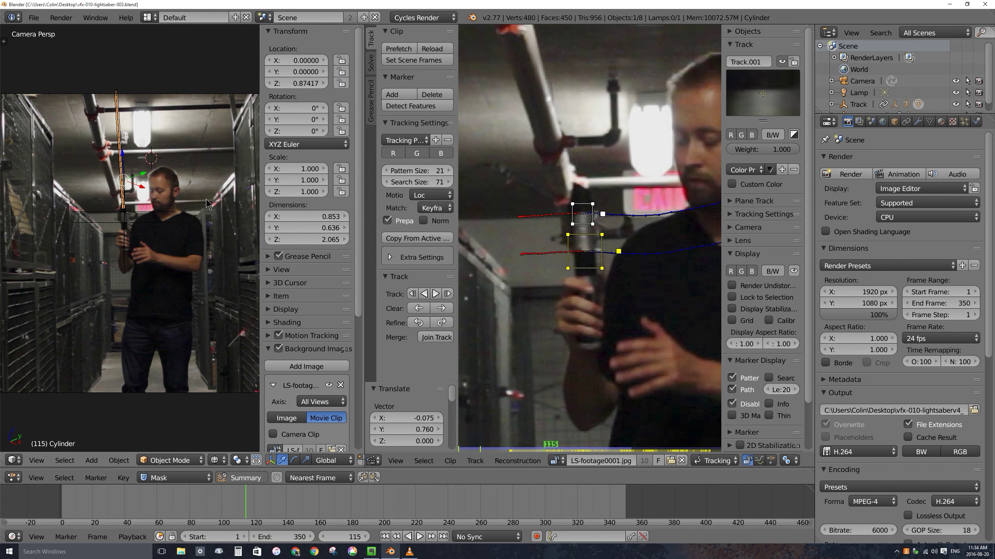
{"action": "left_click", "coordinate": [121, 169]}
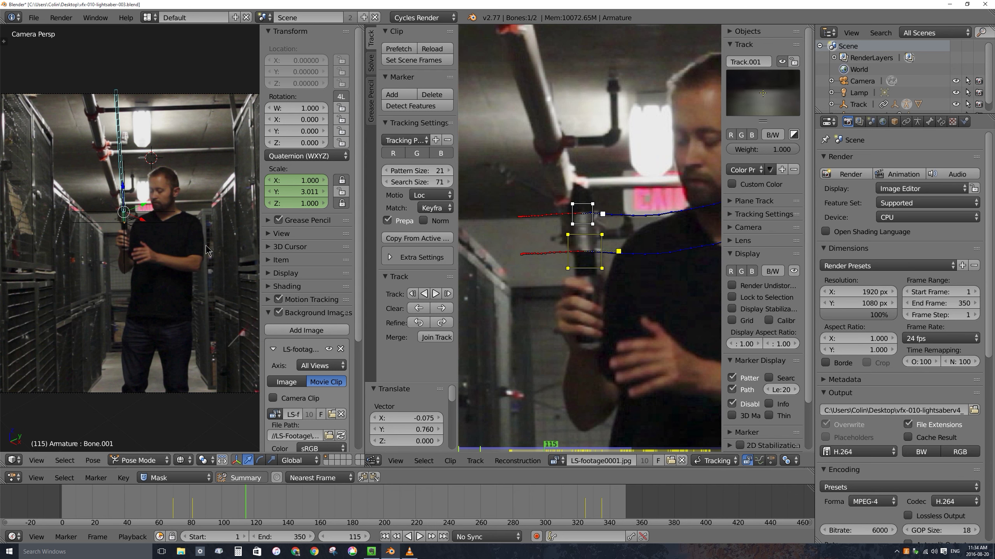
{"action": "key", "text": "n"}
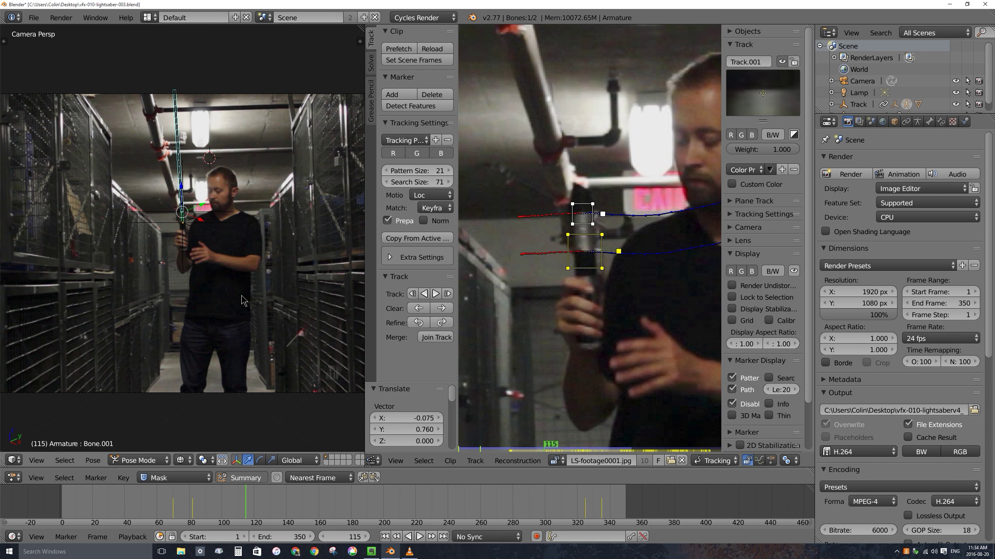
- Play the animation from the start to review how the blade bone follows the tracked hilt
{"action": "left_click_drag", "start_coordinate": [205, 513], "coordinate": [56, 505]}
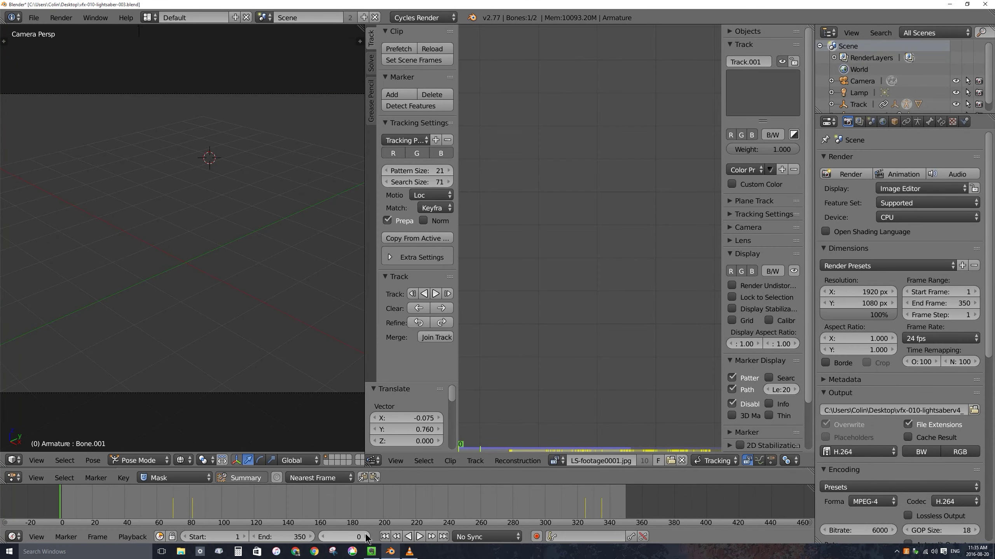
{"action": "left_click", "coordinate": [419, 537]}
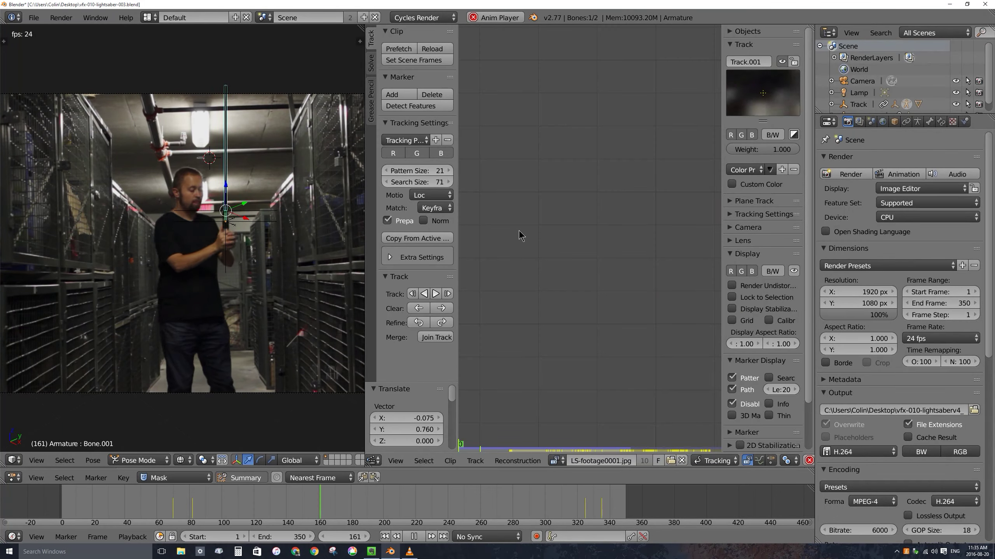
{"action": "key", "text": "Escape"}
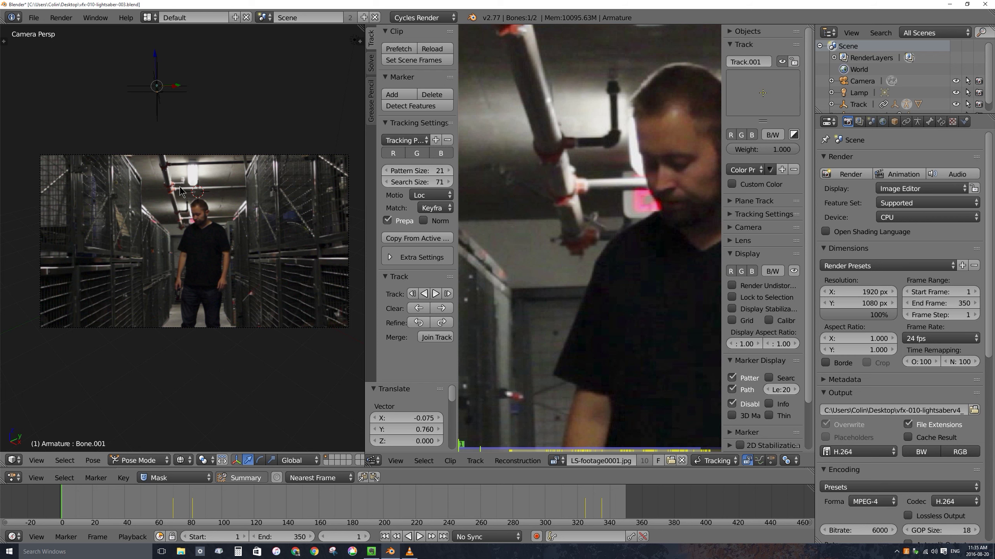
{"action": "key", "text": "alt+a"}
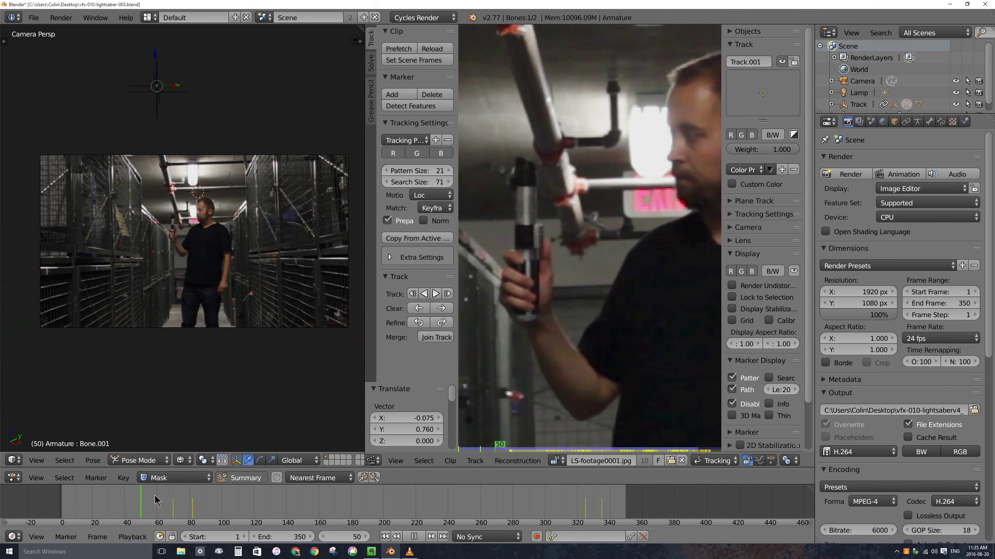
{"action": "key", "text": "alt+a"}
{"action": "scroll", "coordinate": [183, 243], "scroll_direction": "up", "scroll_amount": 4}
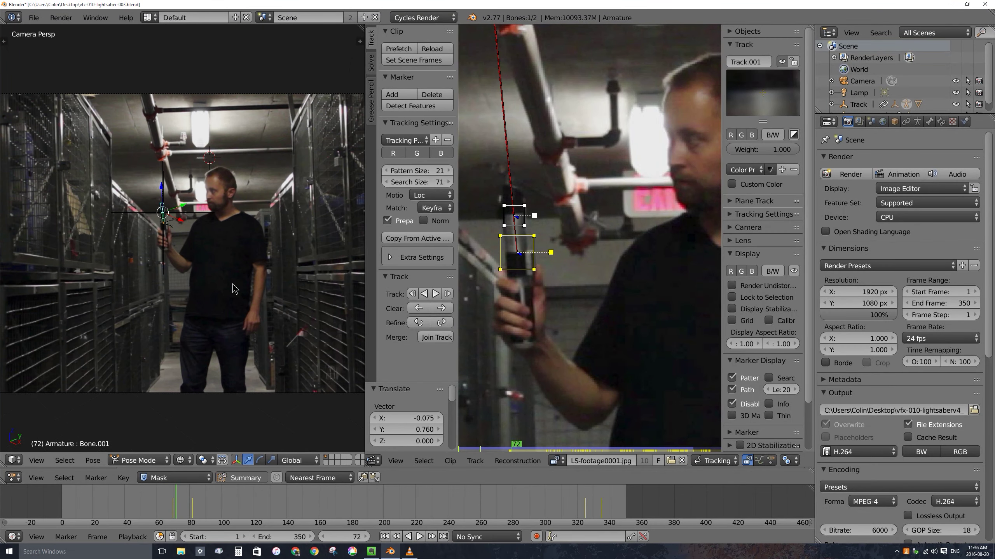
- Replay the blade ignition around its first keyframes and advance frame by frame from 72 to 77
{"action": "left_click", "coordinate": [173, 510]}
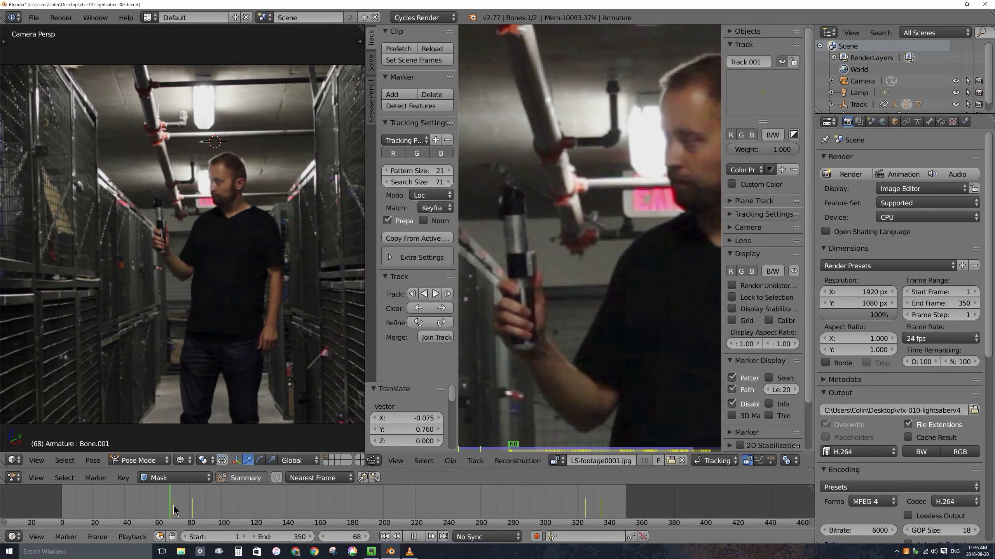
{"action": "key", "text": "alt+a"}
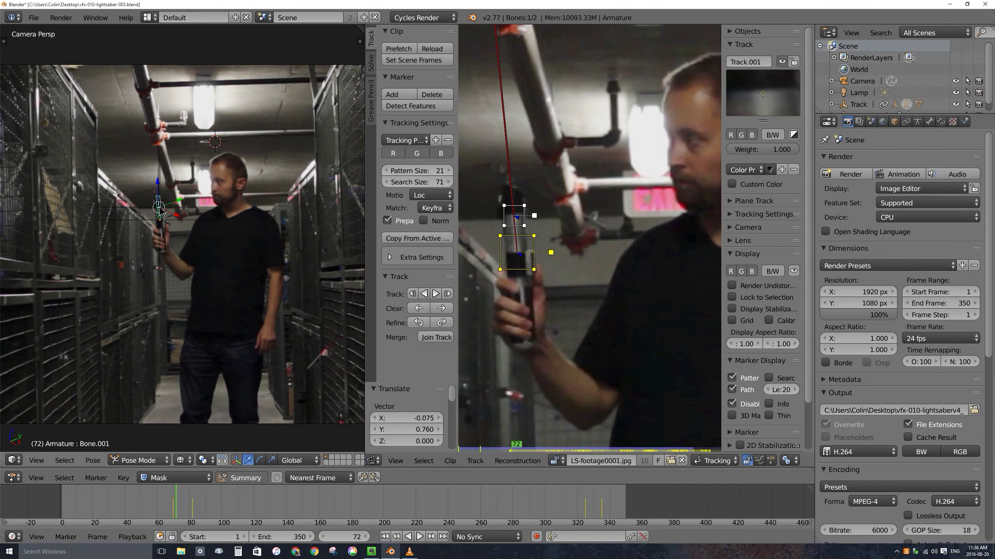
{"action": "scroll", "coordinate": [202, 292], "scroll_direction": "down", "scroll_amount": 1}
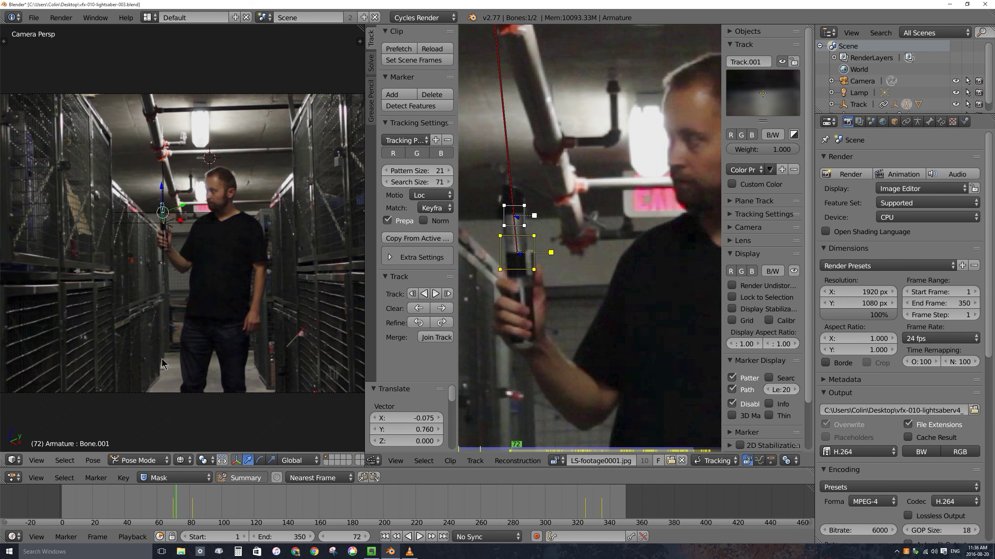
{"action": "key", "text": "alt+a"}
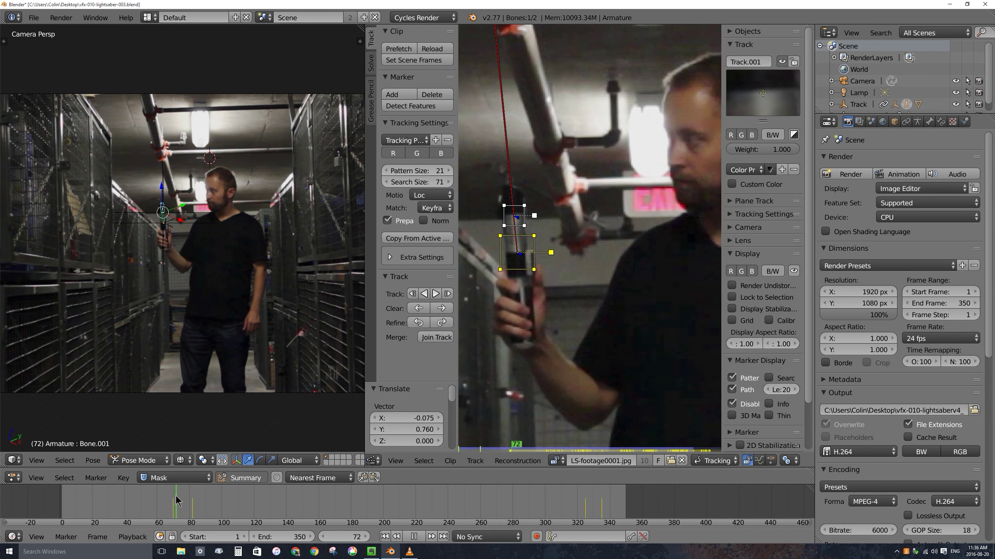
{"action": "left_click", "coordinate": [175, 500]}
{"action": "key", "text": "alt+a"}
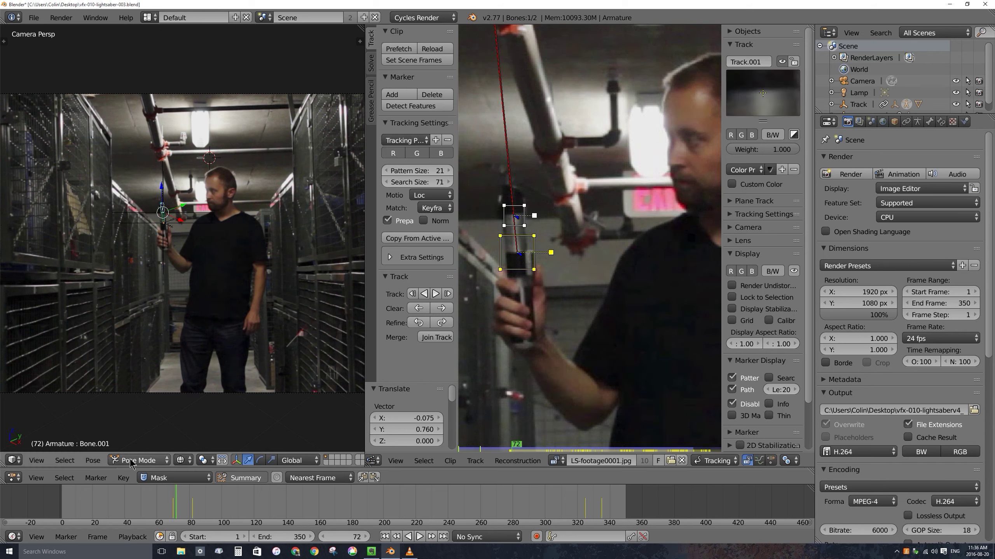
{"action": "key", "text": "Right"}
{"action": "key", "text": "Right"}
{"action": "key", "text": "Right"}
{"action": "key", "text": "Right"}
{"action": "key", "text": "Right"}
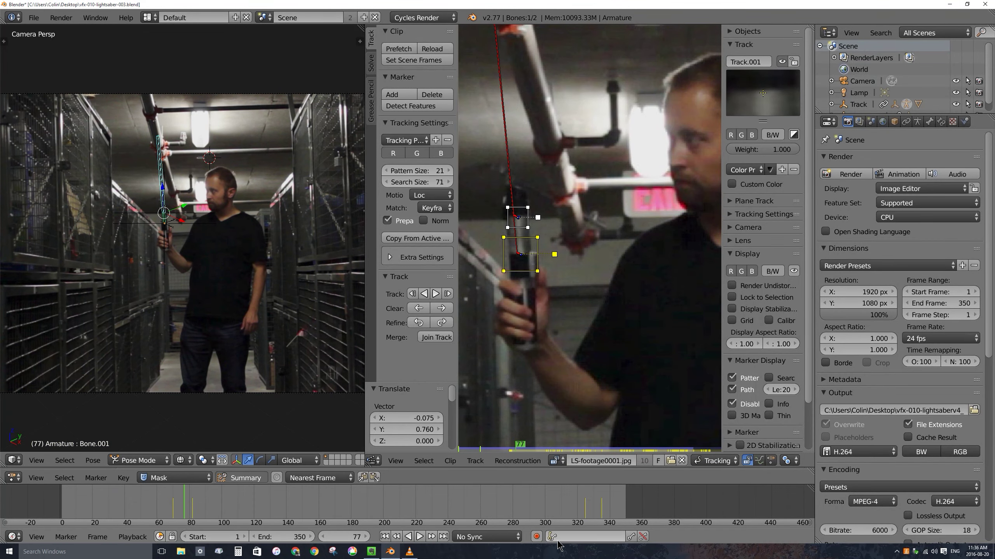
- Review the blade's retraction between the last two keyframes, stopping at frame 333
{"action": "left_click_drag", "start_coordinate": [575, 503], "coordinate": [598, 503]}
{"action": "key", "text": "alt+a"}
{"action": "key", "text": "alt+a"}
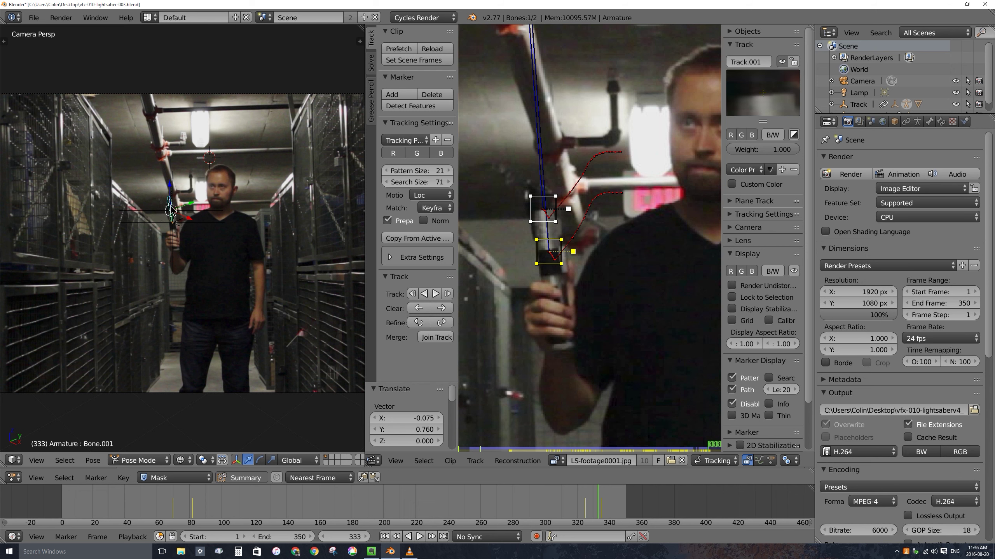
- Save the project over the existing vfx-010-lightsaber-003.blend file
{"action": "key", "text": "ctrl+s"}
{"action": "left_click", "coordinate": [244, 177]}
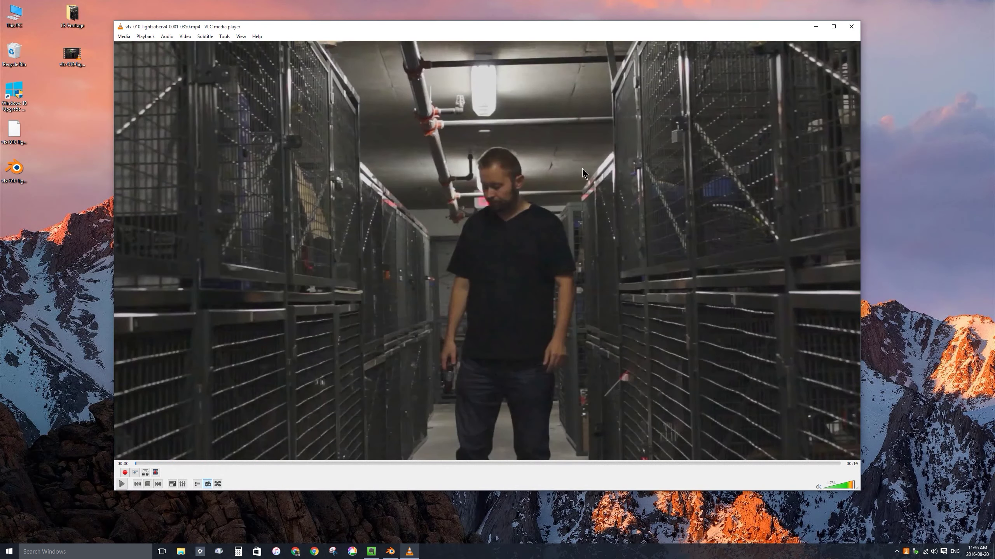
- Play the rendered vfx-010-lightsaberv4_0001-0350.mp4 in VLC and pause it while the lit blade is swinging
{"action": "key", "text": "space"}
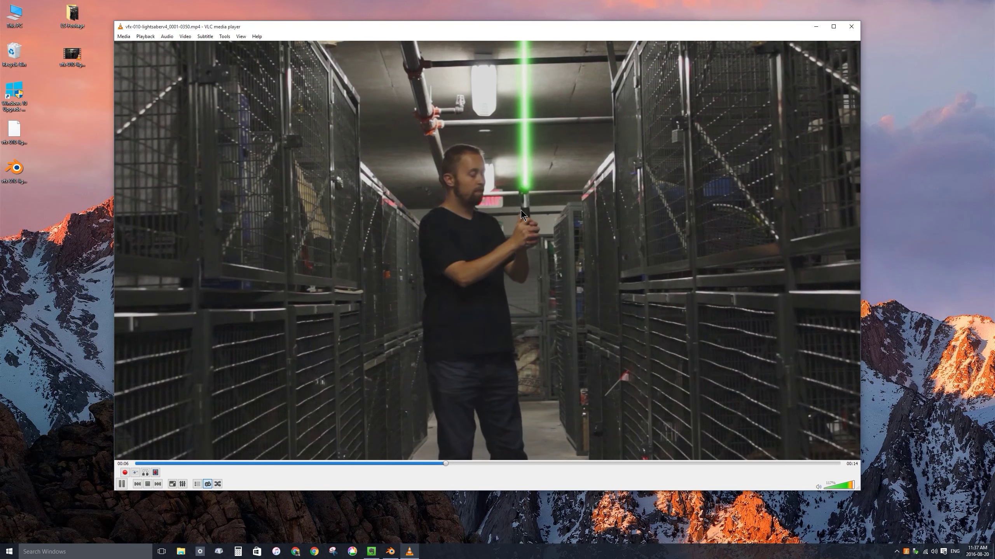
{"action": "left_click", "coordinate": [119, 484]}
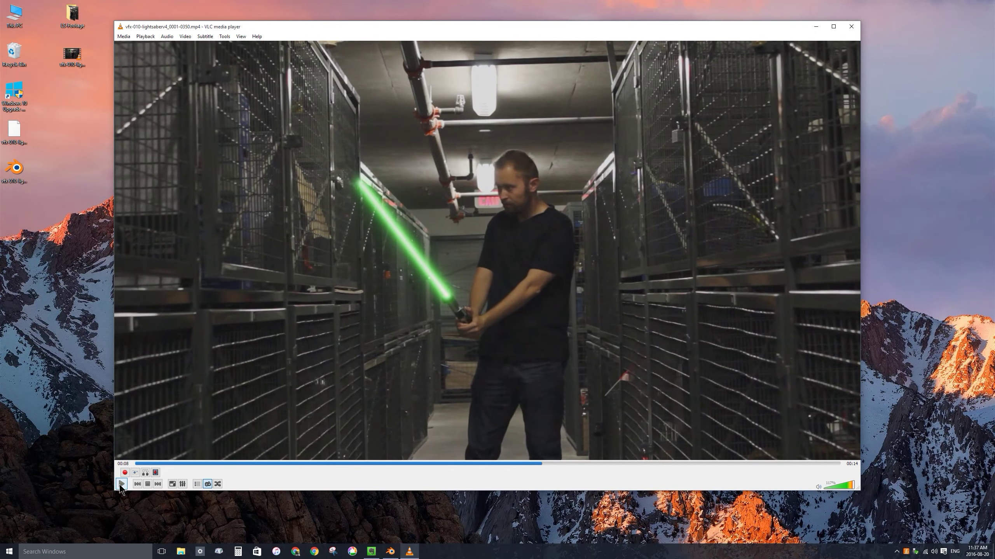
- Switch back to Blender and maximize the compositing node editor to show the full node tree
{"action": "left_click", "coordinate": [391, 551]}
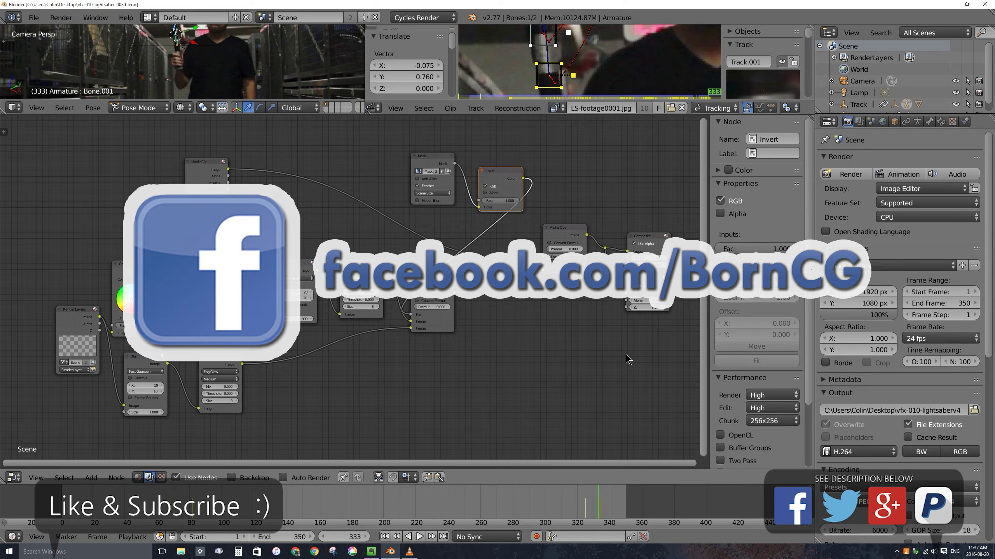
{"action": "key", "text": "ctrl+space"}
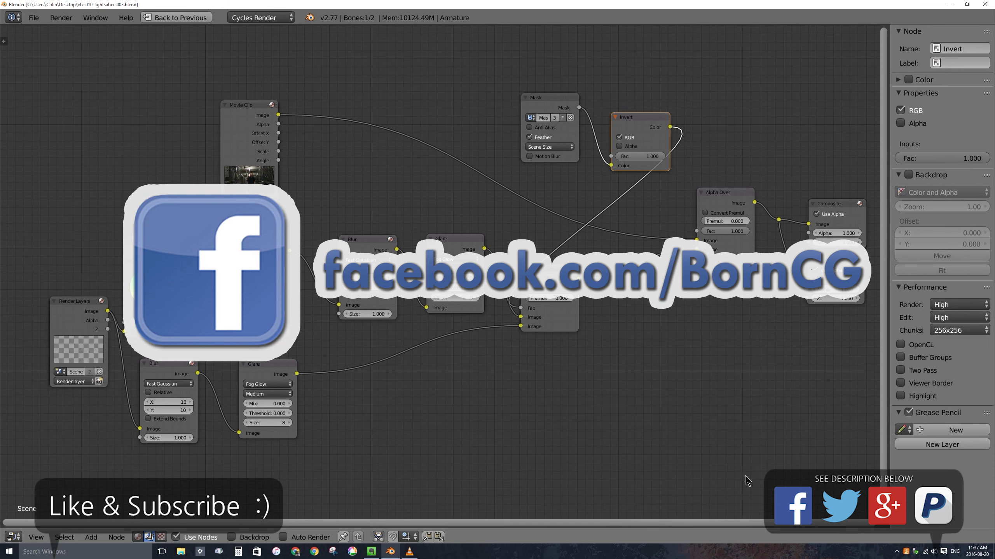